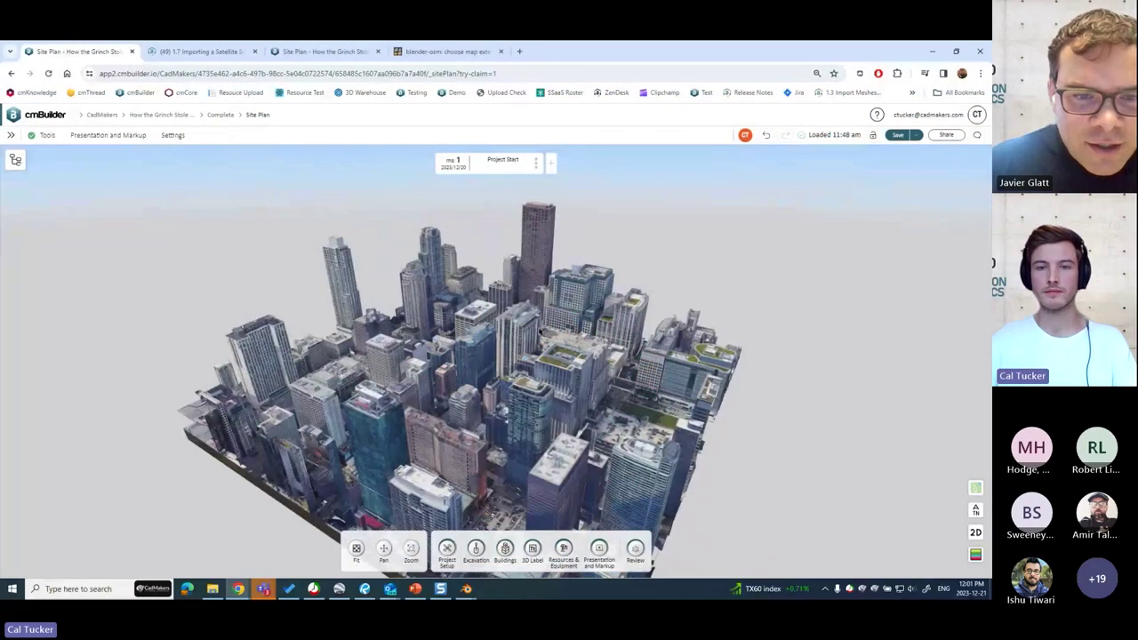
Step: Orbit and zoom around the Chicago block model, then bring up the Presentation2 workshop deck
{"action": "left_click_drag", "start_coordinate": [539, 331], "coordinate": [588, 380]}
{"action": "left_click_drag", "start_coordinate": [756, 297], "coordinate": [739, 277]}
{"action": "scroll", "coordinate": [703, 322], "scroll_direction": "down", "scroll_amount": 3}
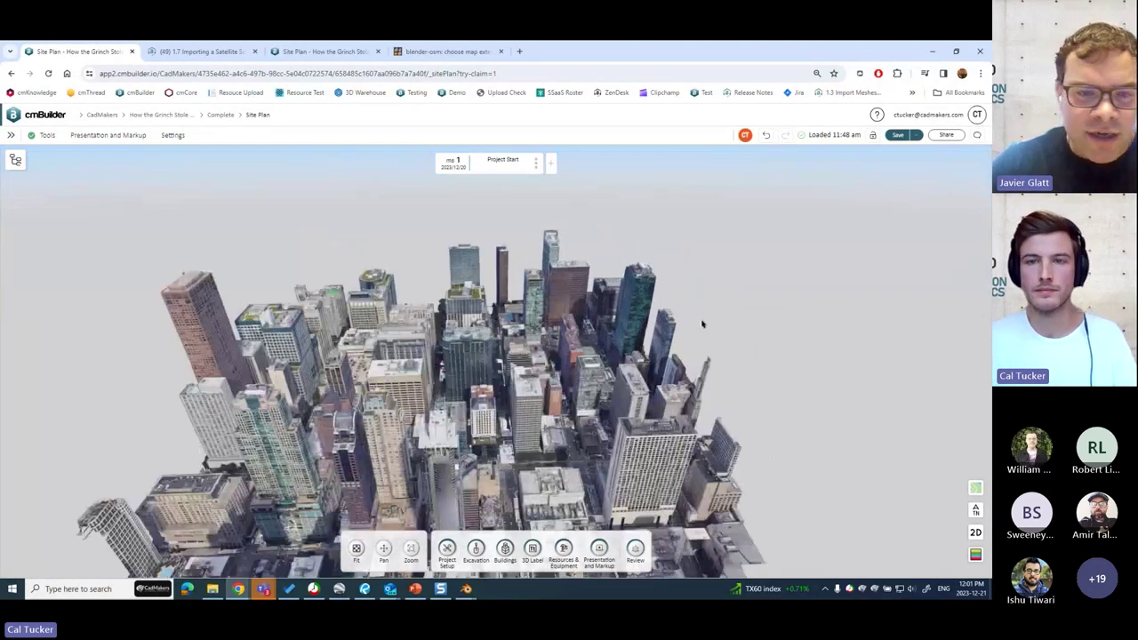
{"action": "scroll", "coordinate": [703, 320], "scroll_direction": "up", "scroll_amount": 3}
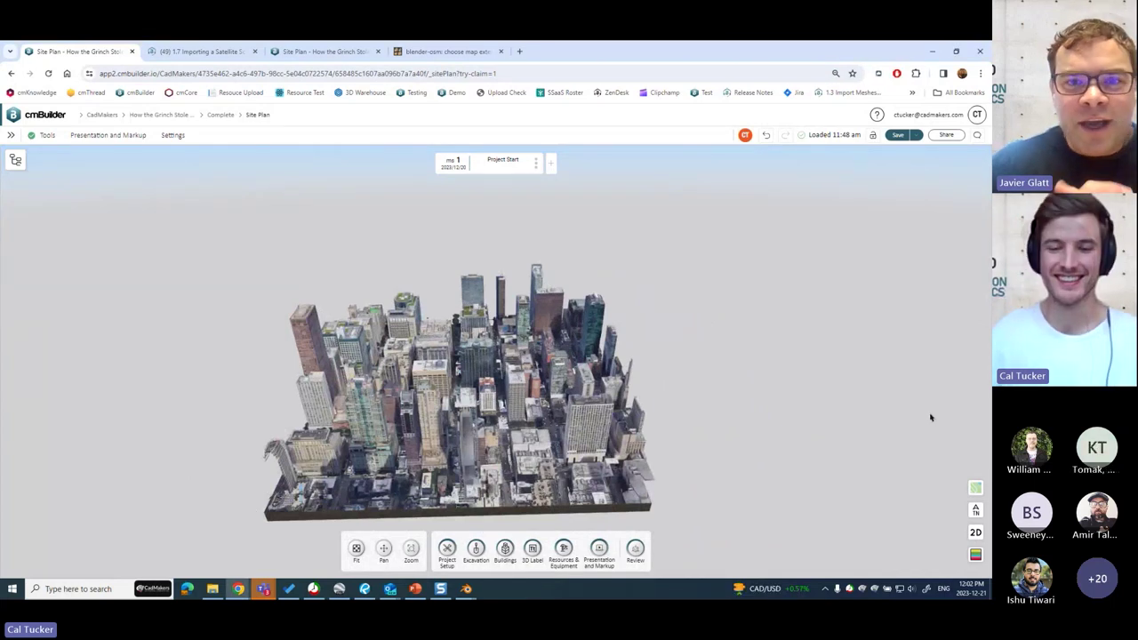
{"action": "left_click_drag", "start_coordinate": [699, 355], "coordinate": [484, 404]}
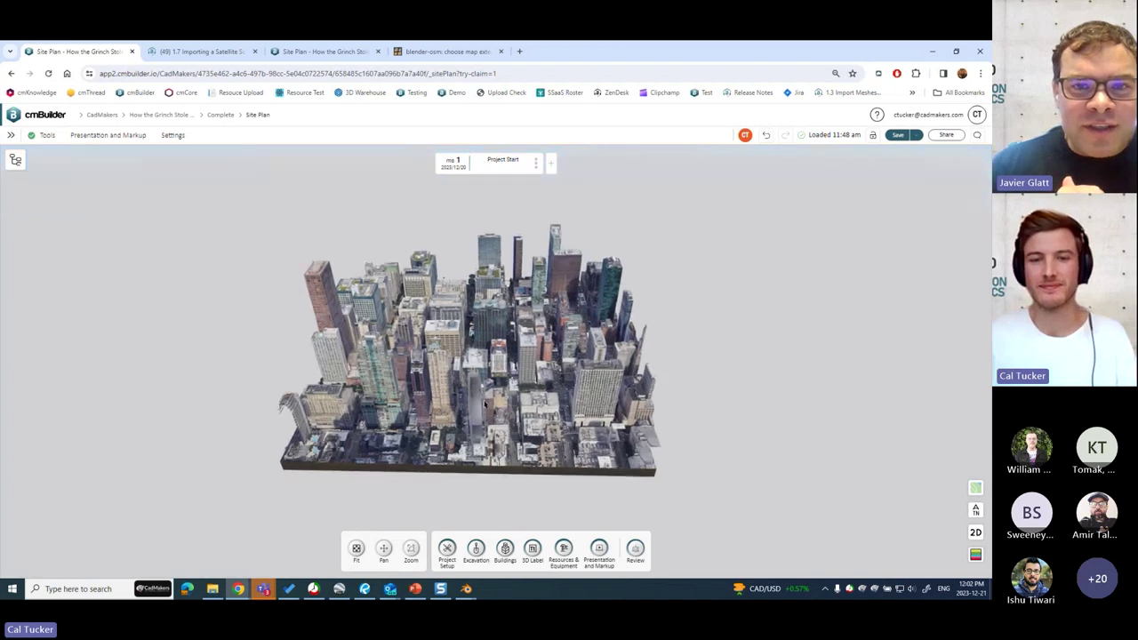
{"action": "scroll", "coordinate": [484, 404], "scroll_direction": "up", "scroll_amount": 2}
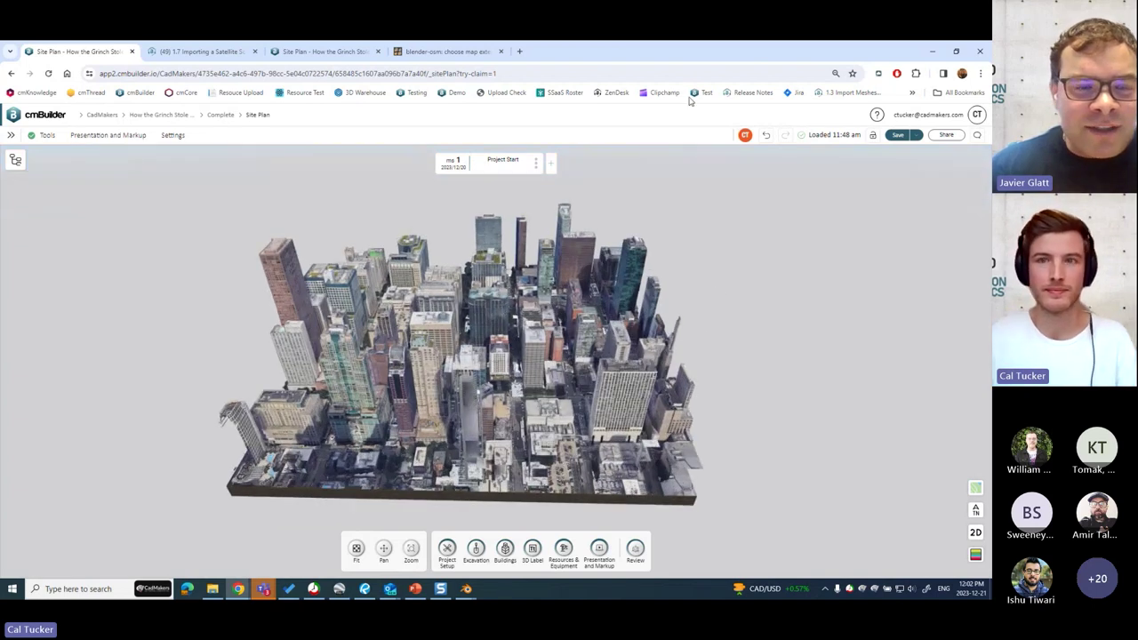
{"action": "mouse_move", "coordinate": [417, 591]}
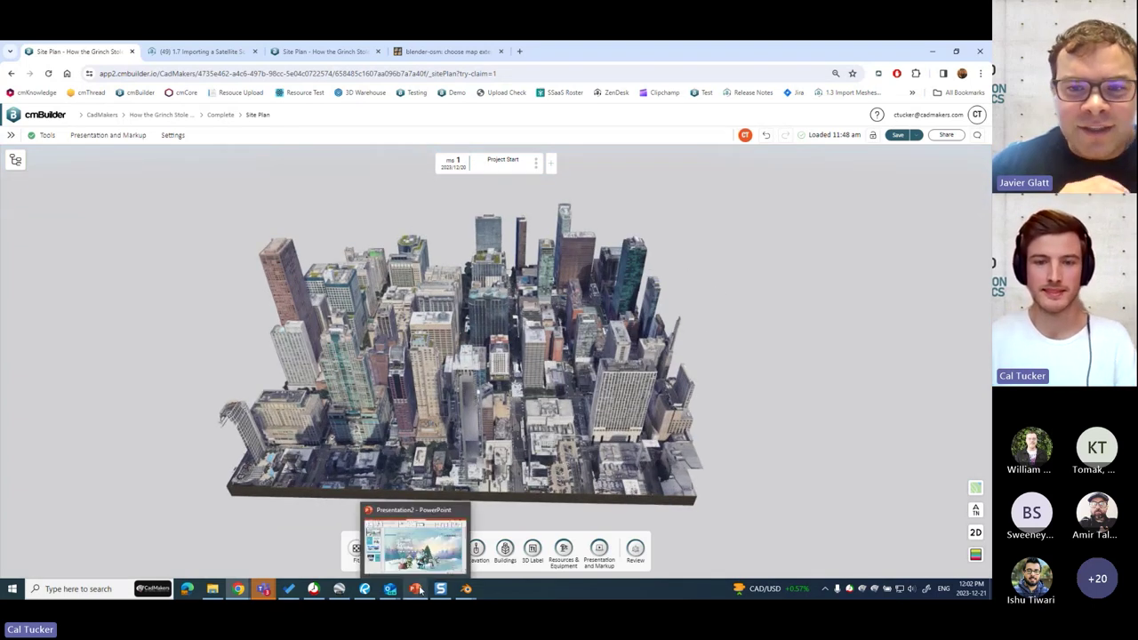
{"action": "left_click", "coordinate": [414, 544]}
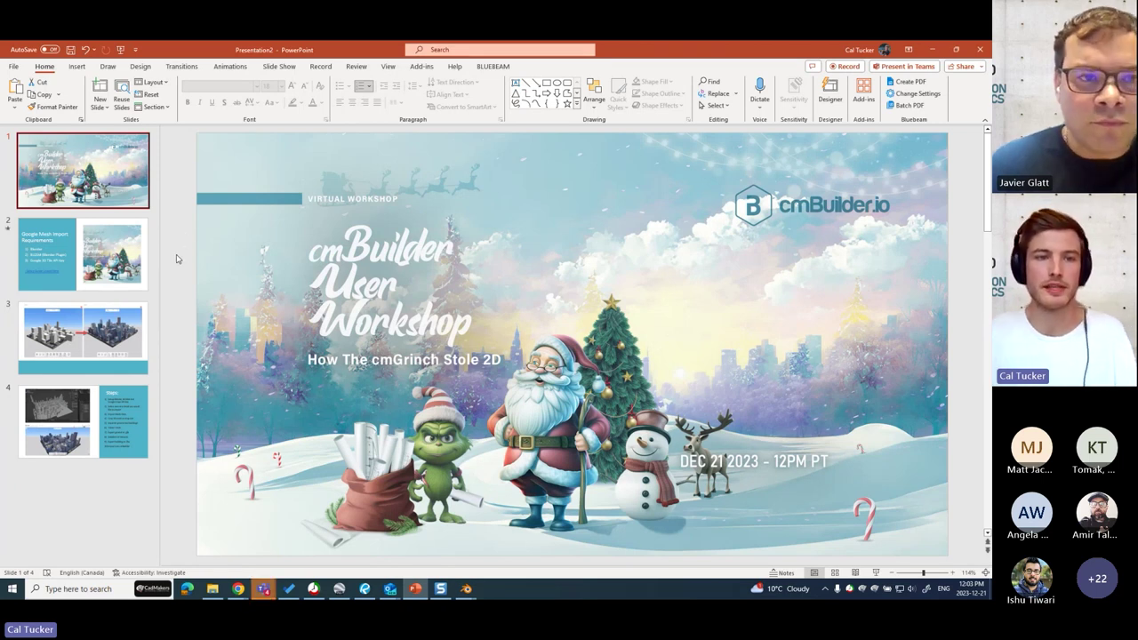
Step: Show the Google Mesh Import Requirements slide, then switch to the cmBuilder browser window
{"action": "left_click", "coordinate": [92, 256]}
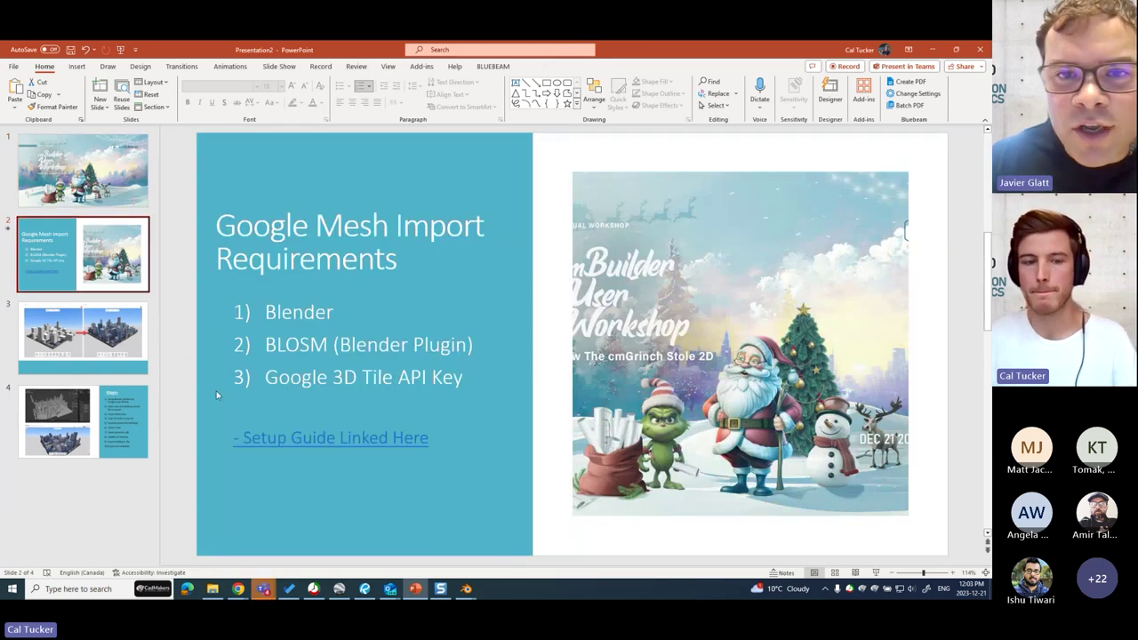
{"action": "mouse_move", "coordinate": [239, 591]}
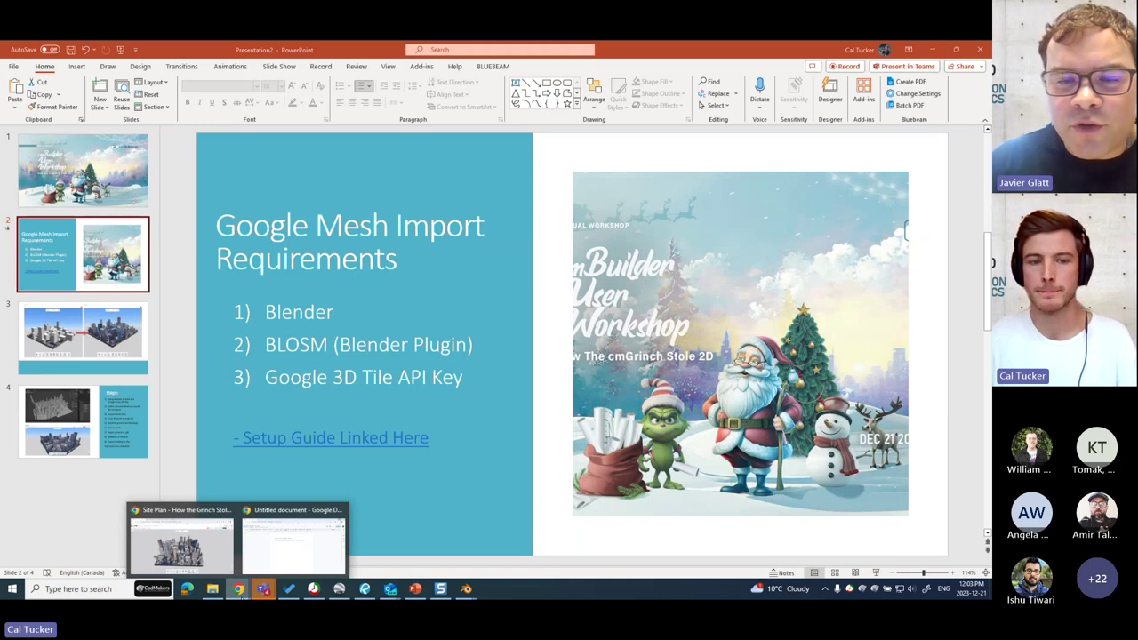
{"action": "left_click", "coordinate": [180, 538]}
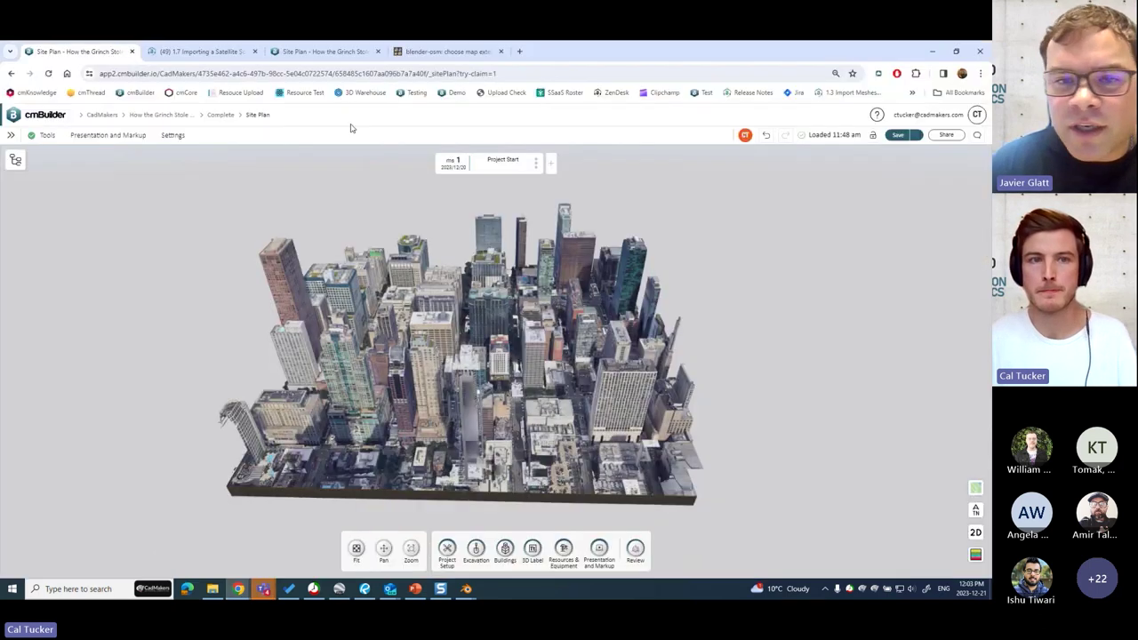
Step: Check the satellite scan import support article, return to the Site Plan tab, and minimize Chrome
{"action": "left_click", "coordinate": [220, 53]}
{"action": "left_click", "coordinate": [243, 73]}
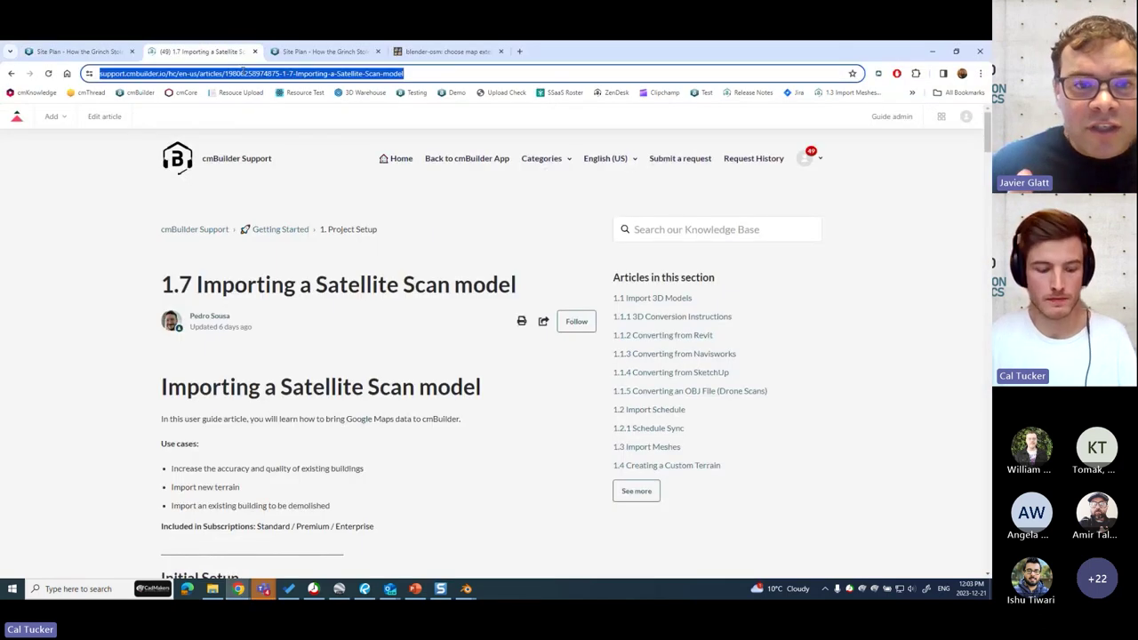
{"action": "left_click", "coordinate": [89, 52]}
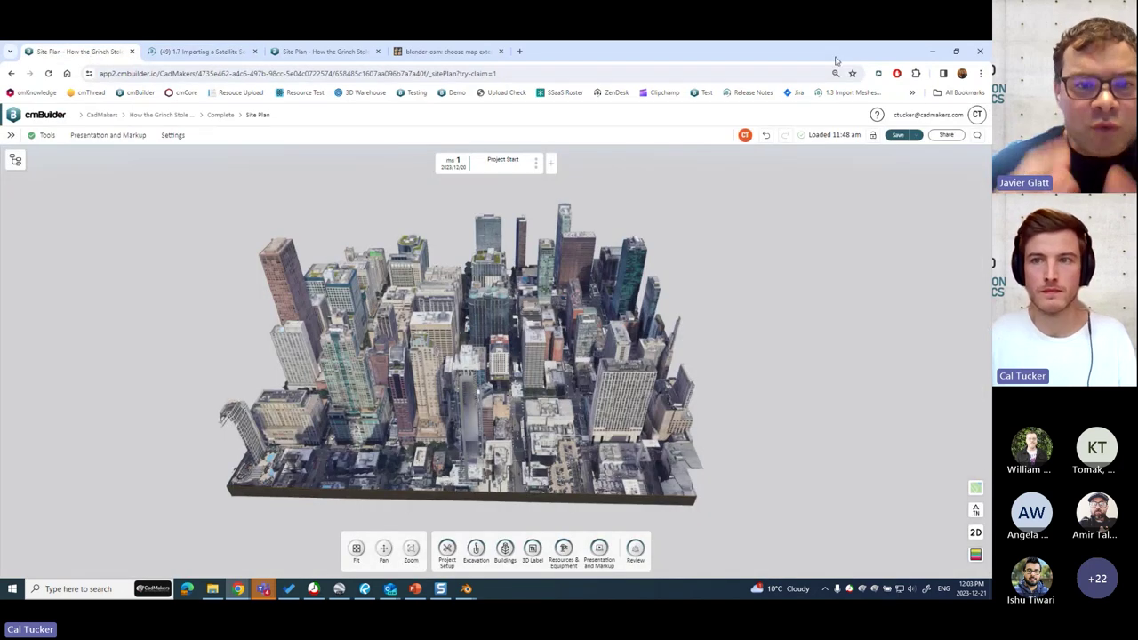
{"action": "left_click", "coordinate": [930, 51]}
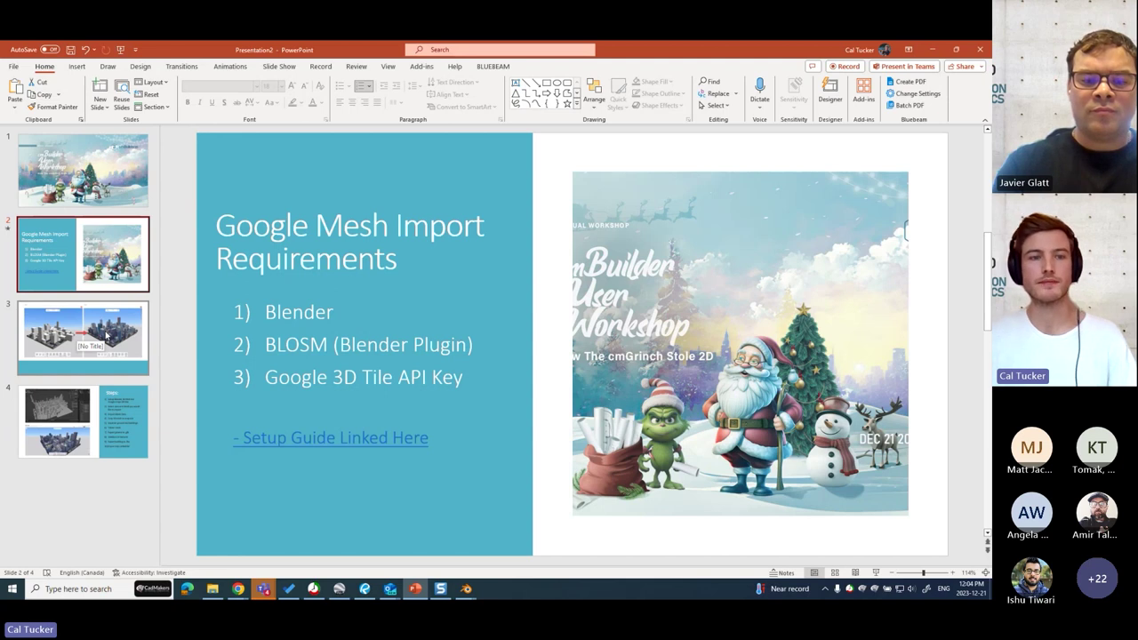
Step: Show slide 3, comparing the white block buildings with the photorealistic Google mesh
{"action": "left_click", "coordinate": [107, 334]}
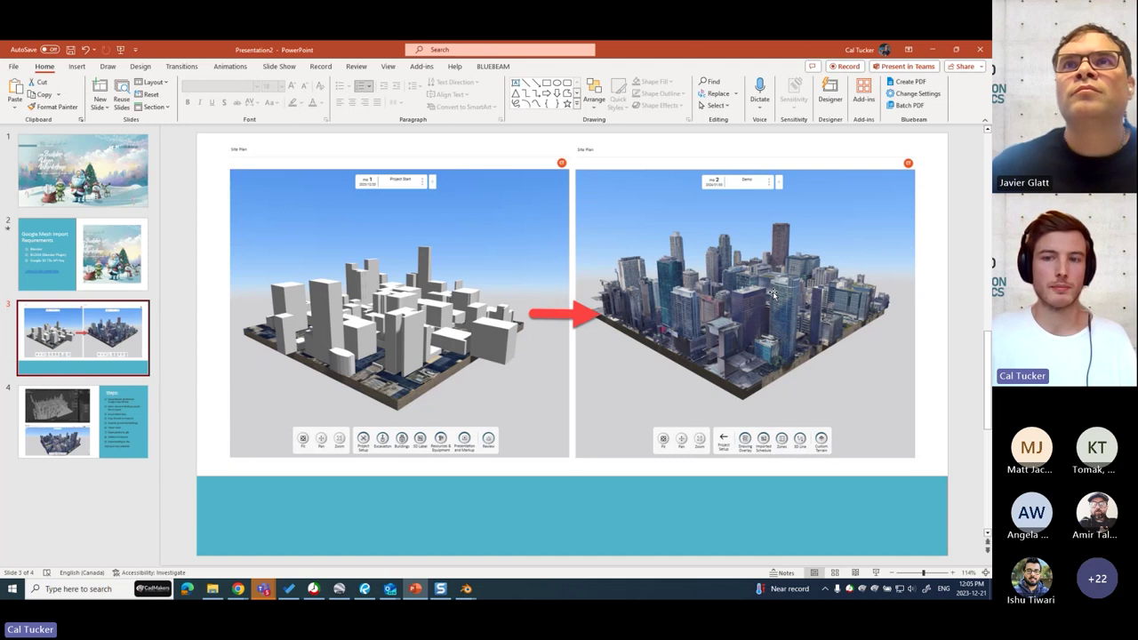
Step: Show slide 4, listing the ten workflow steps from Blender setup to cmBuilder import
{"action": "left_click", "coordinate": [112, 432]}
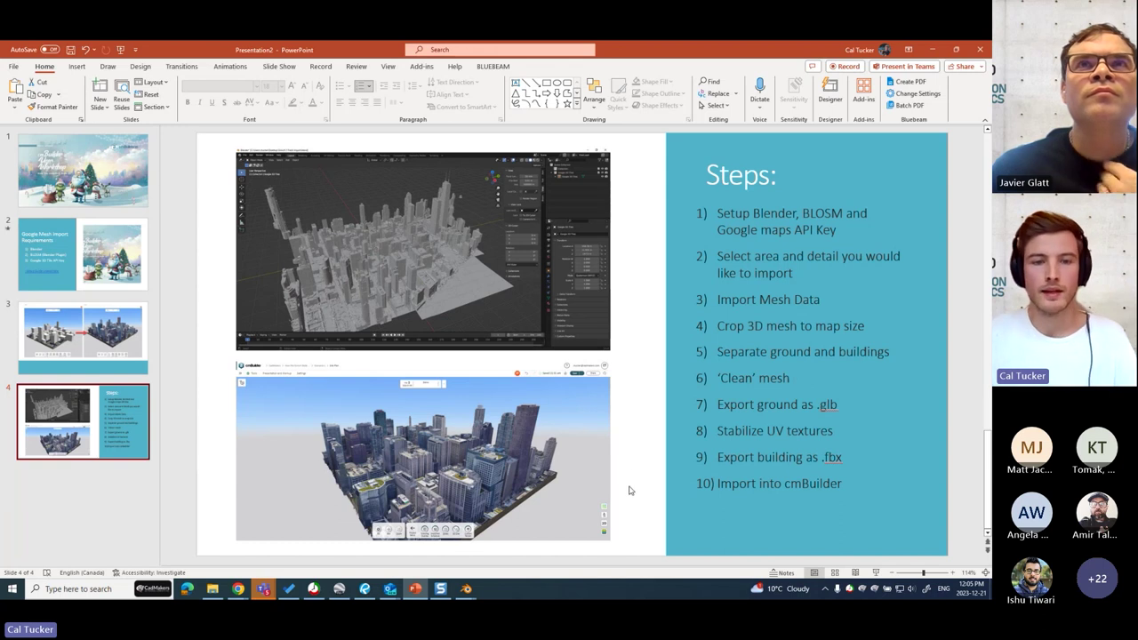
Step: Switch to Blender, dismiss the splash screen, and delete the default cube, light and camera
{"action": "mouse_move", "coordinate": [472, 594]}
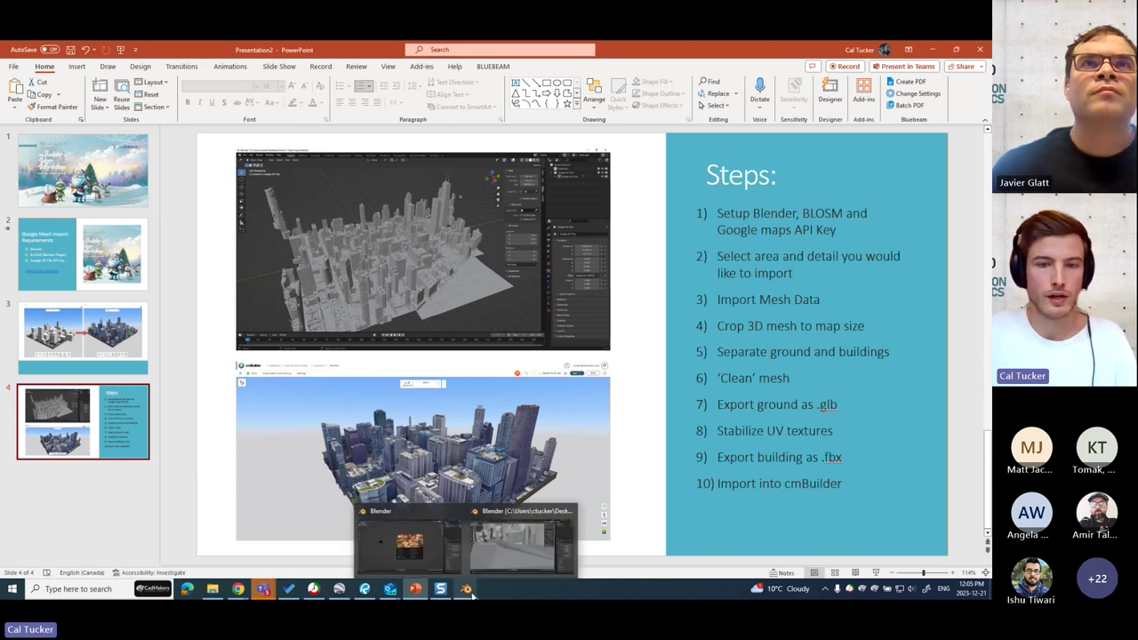
{"action": "left_click", "coordinate": [442, 560]}
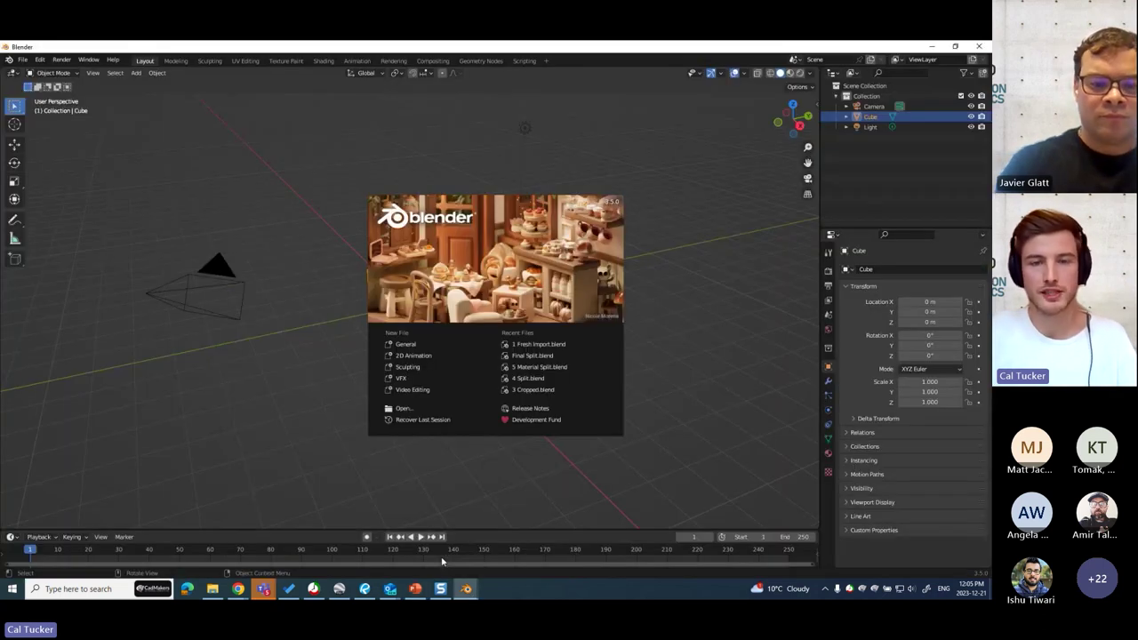
{"action": "left_click", "coordinate": [593, 147]}
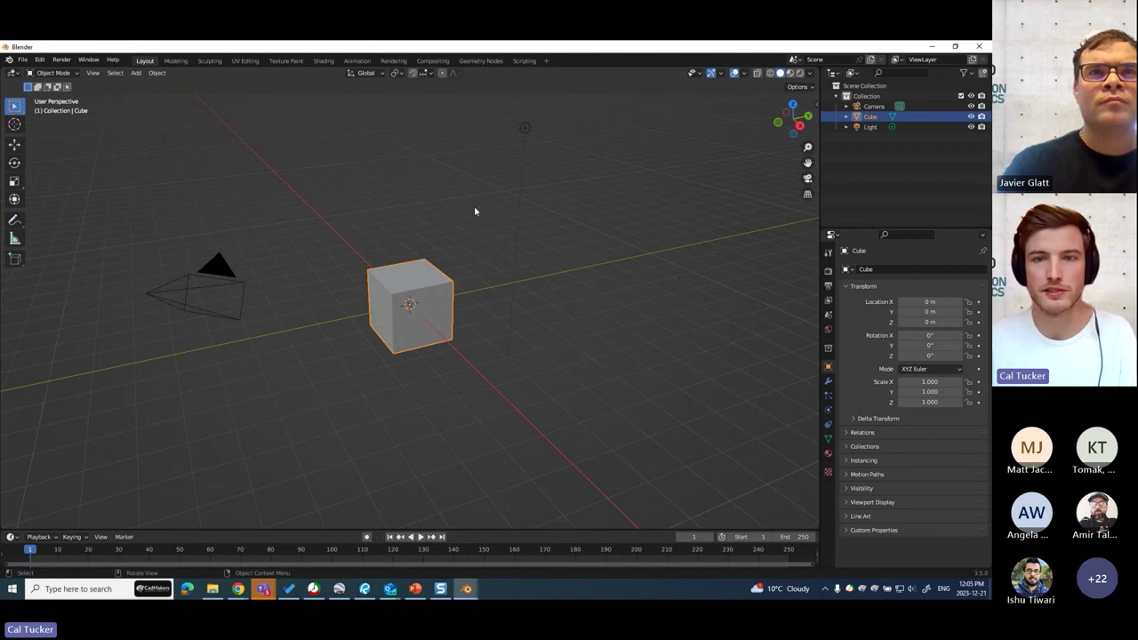
{"action": "right_click", "coordinate": [499, 183]}
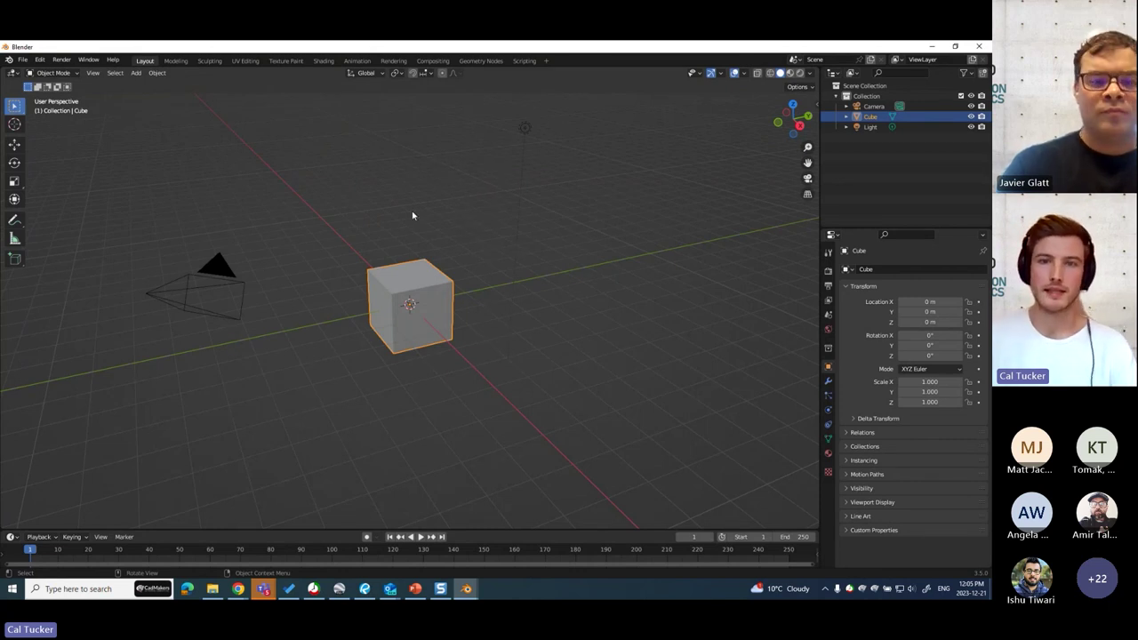
{"action": "key", "text": "Delete"}
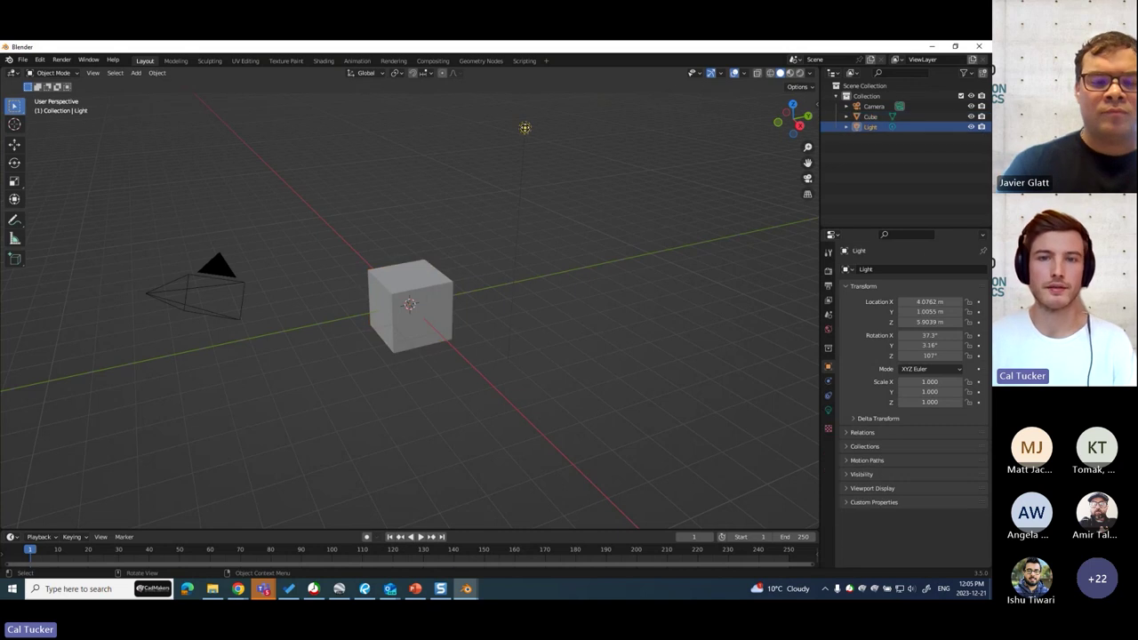
{"action": "left_click", "coordinate": [221, 266]}
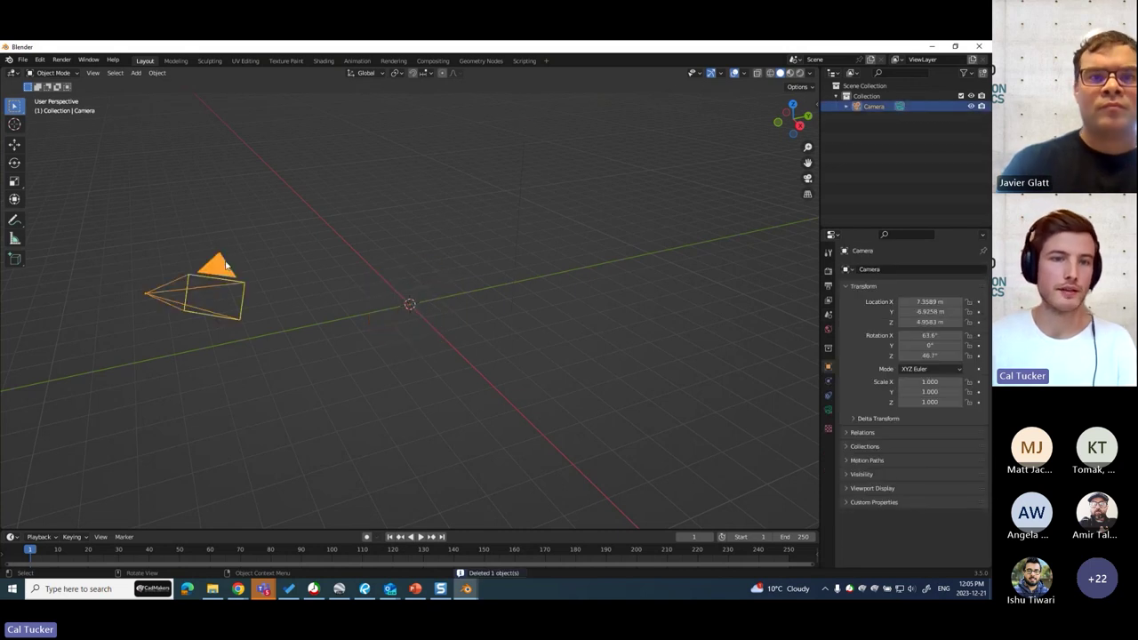
{"action": "key", "text": "Delete"}
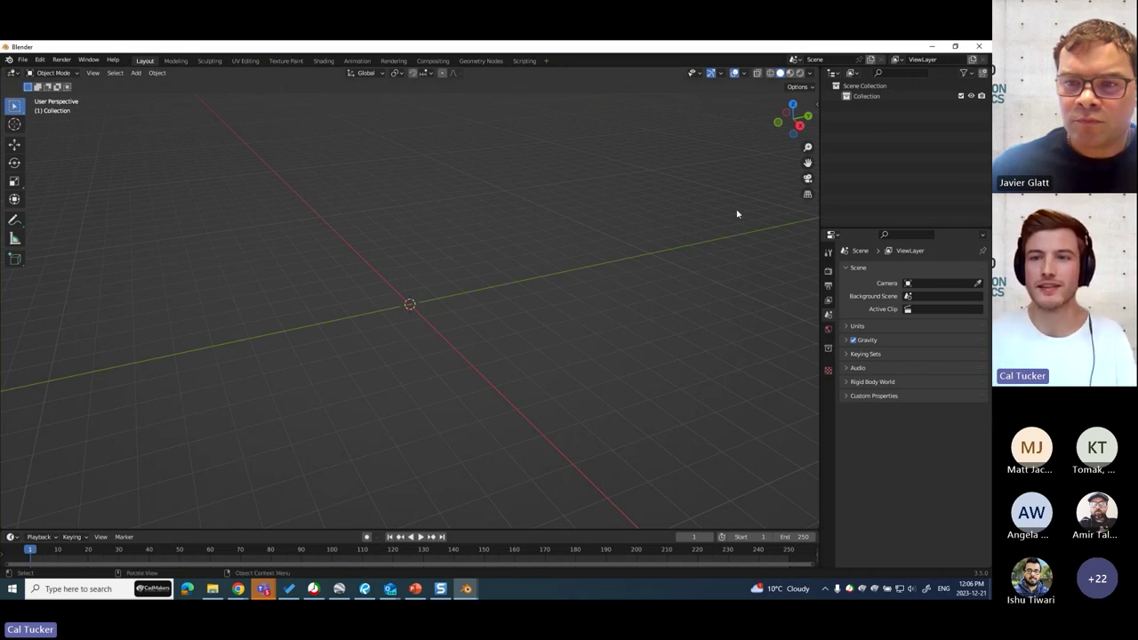
Step: Open the sidebar's Blosm tab and launch the Extent select map for picking the import area
{"action": "right_click", "coordinate": [578, 258]}
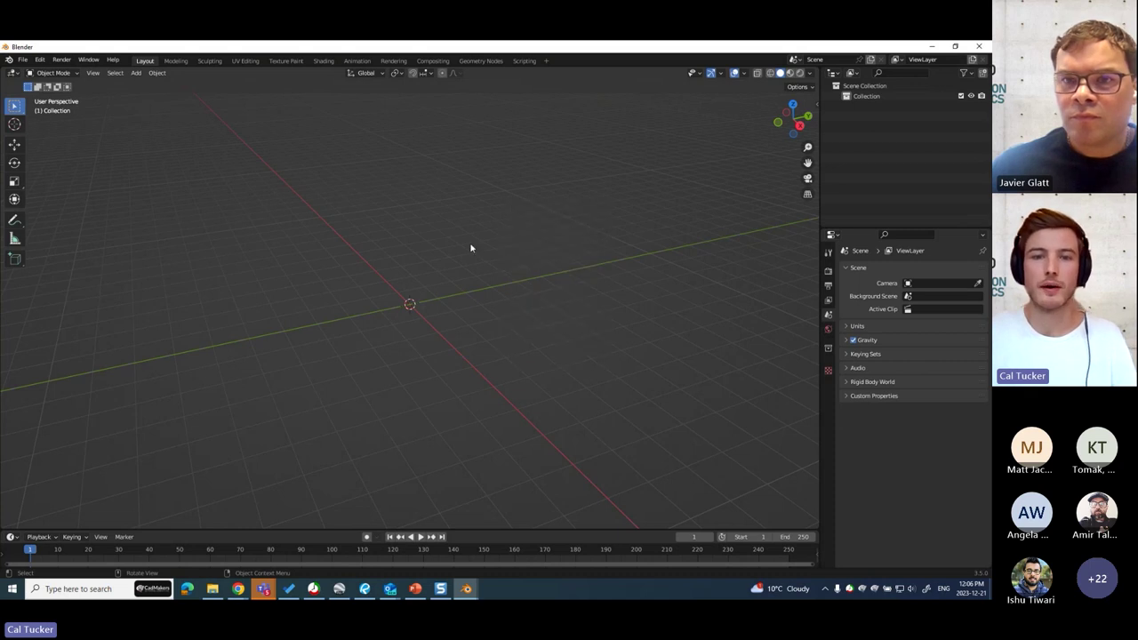
{"action": "middle_click_drag", "start_coordinate": [595, 219], "coordinate": [517, 263]}
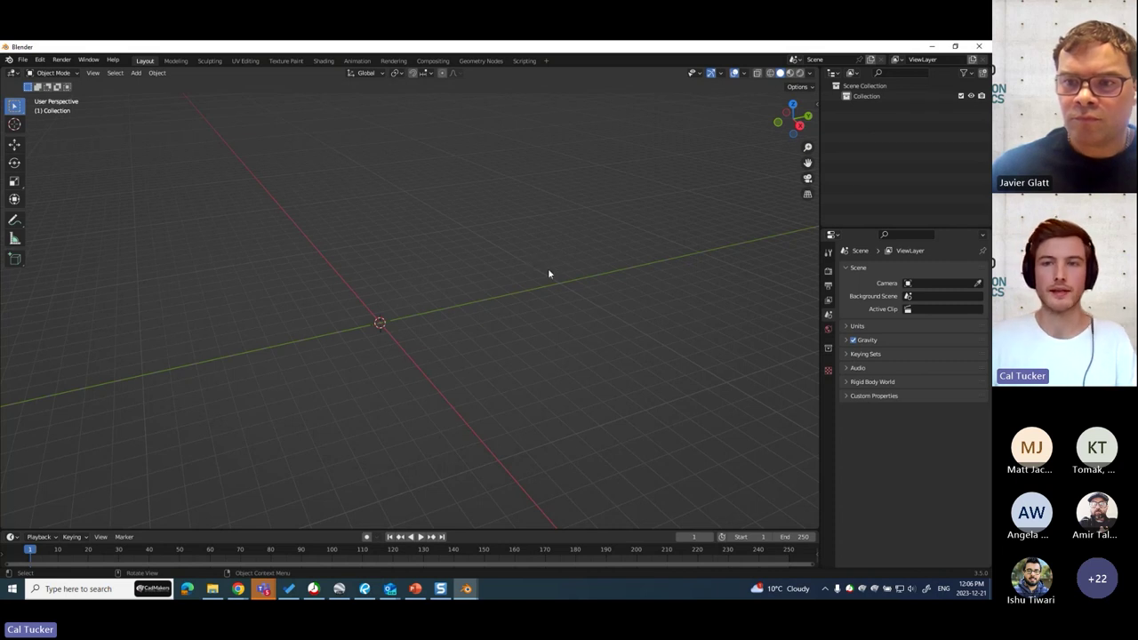
{"action": "left_click", "coordinate": [813, 103]}
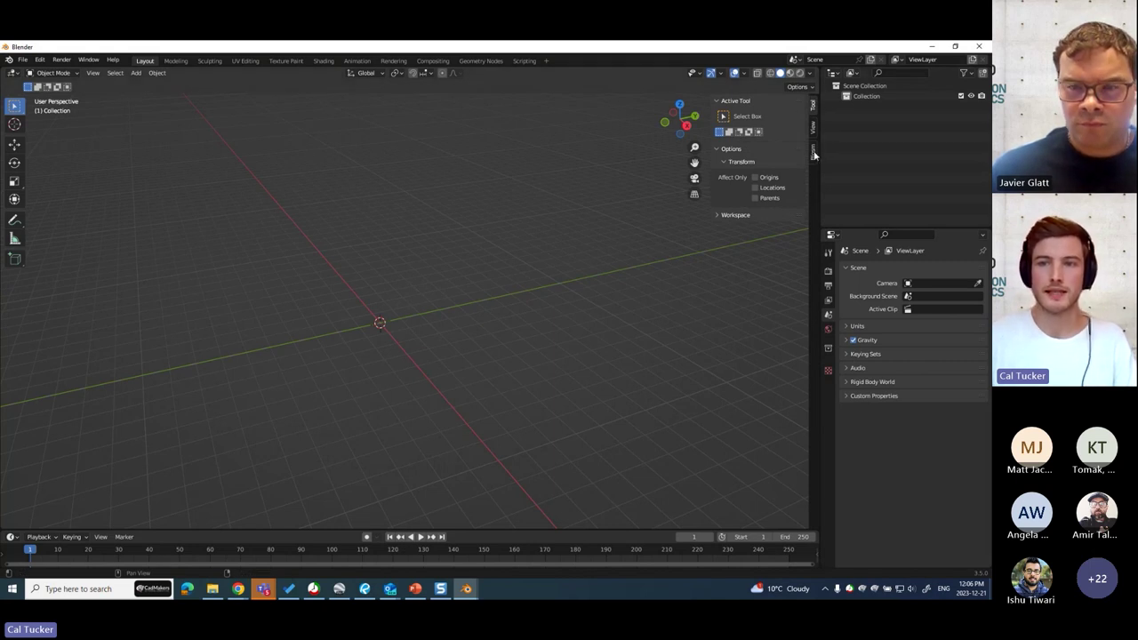
{"action": "left_click", "coordinate": [812, 151]}
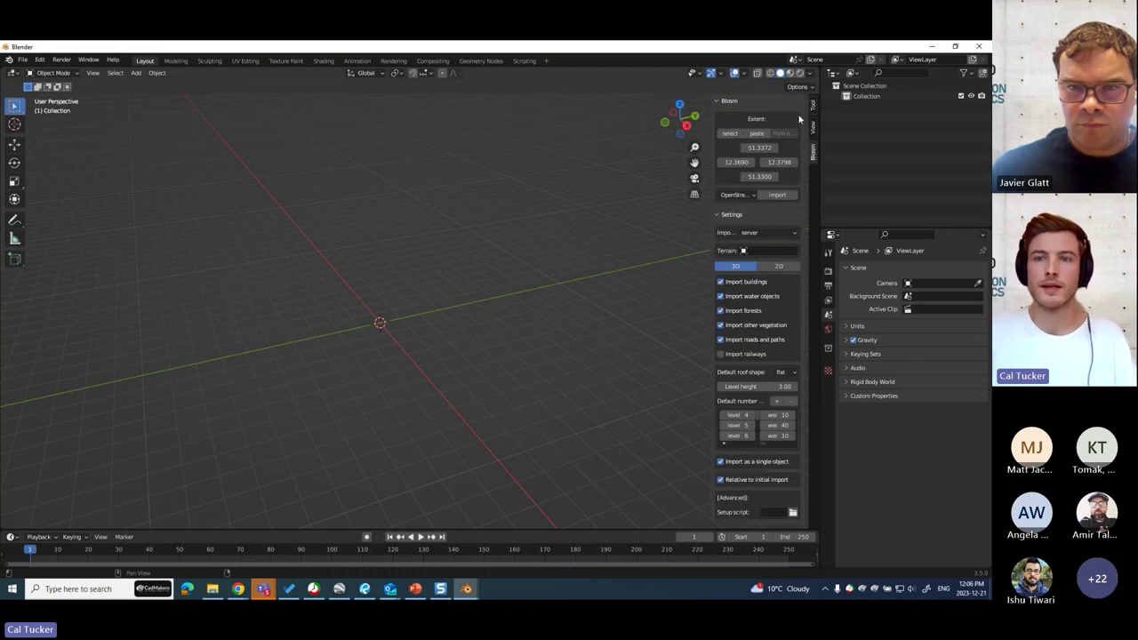
{"action": "left_click", "coordinate": [731, 134]}
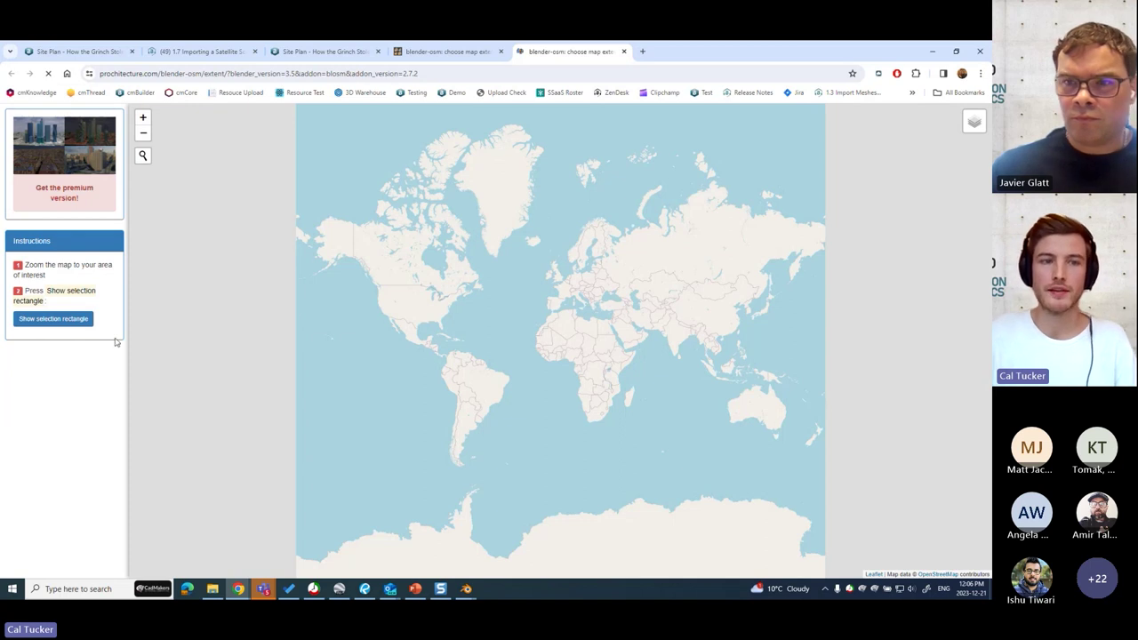
Step: Search the extent map for the pasted Chicago street address near East Ontario Street
{"action": "left_click", "coordinate": [63, 320]}
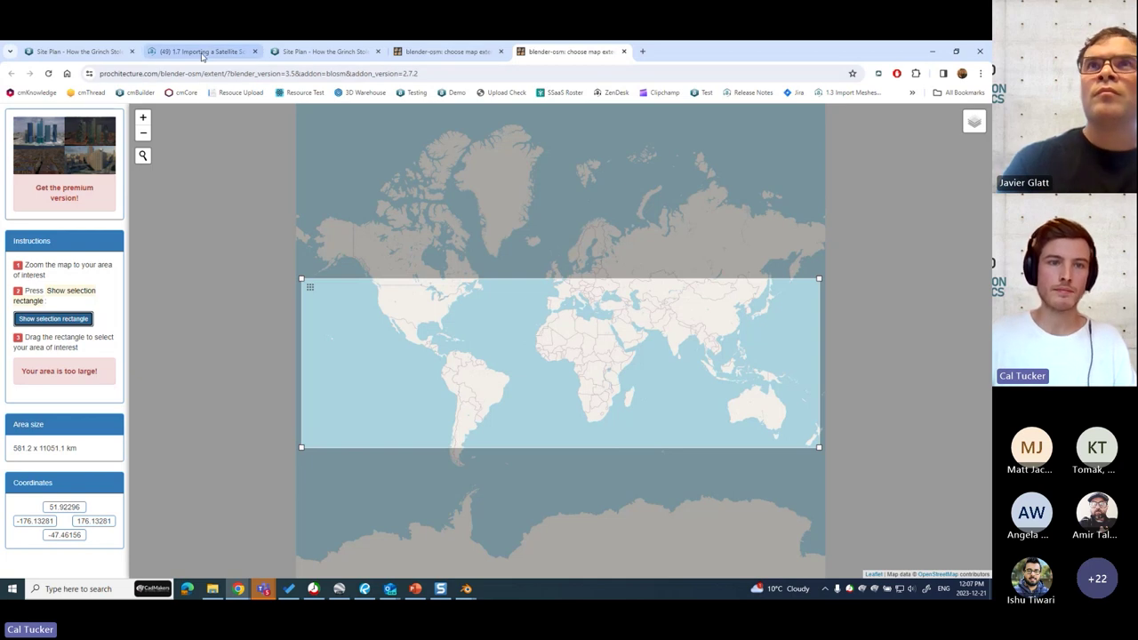
{"action": "left_click", "coordinate": [142, 156]}
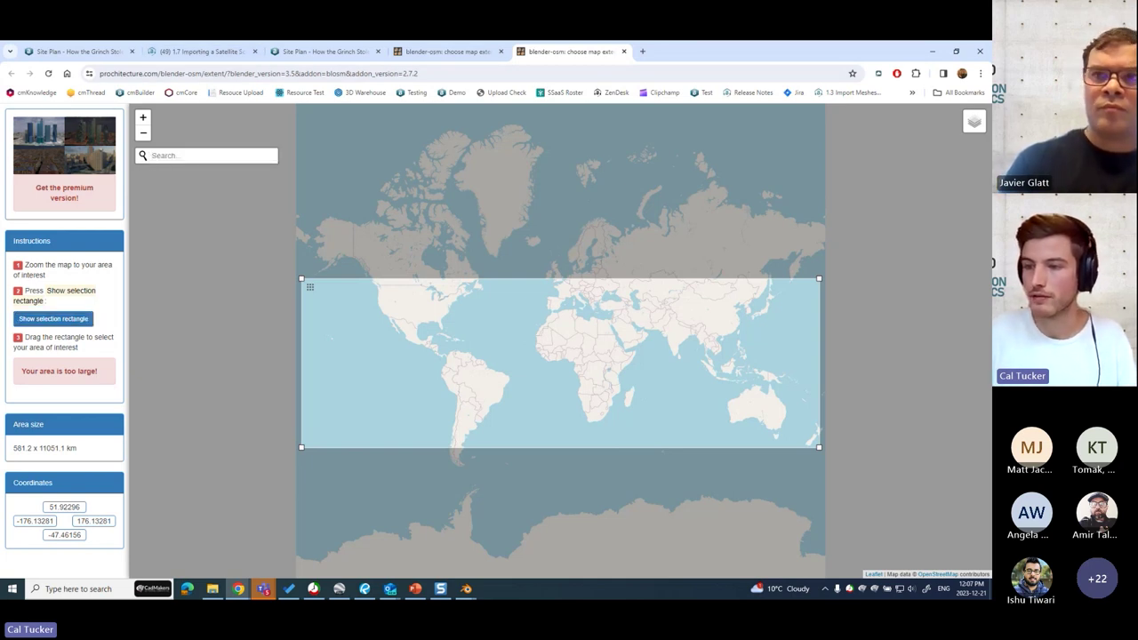
{"action": "key", "text": "alt+Tab"}
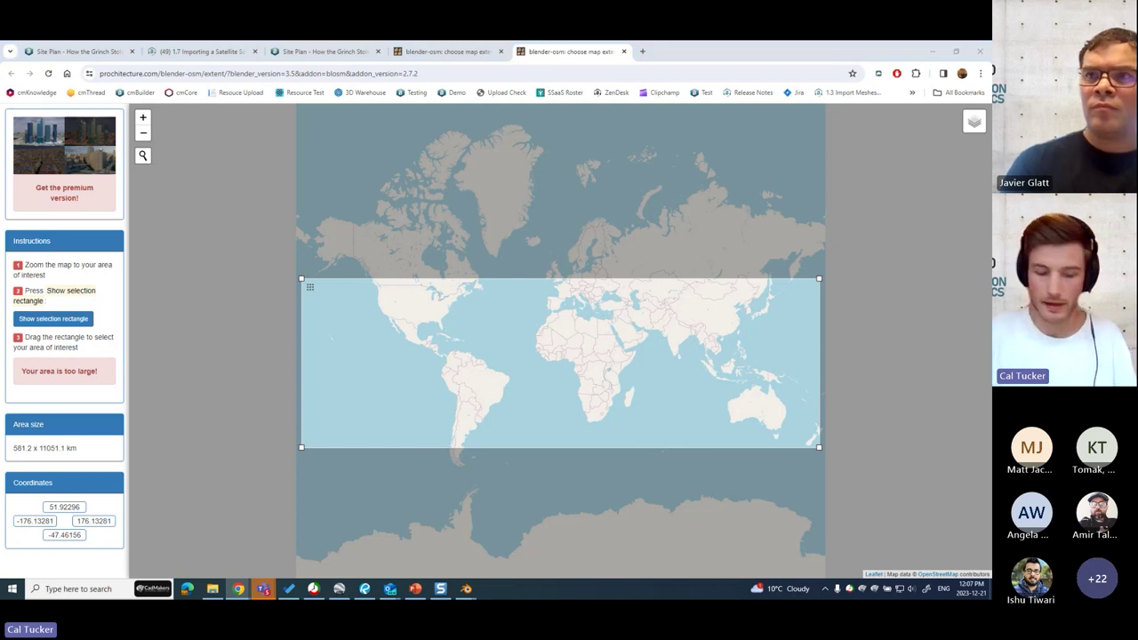
{"action": "left_click", "coordinate": [142, 156]}
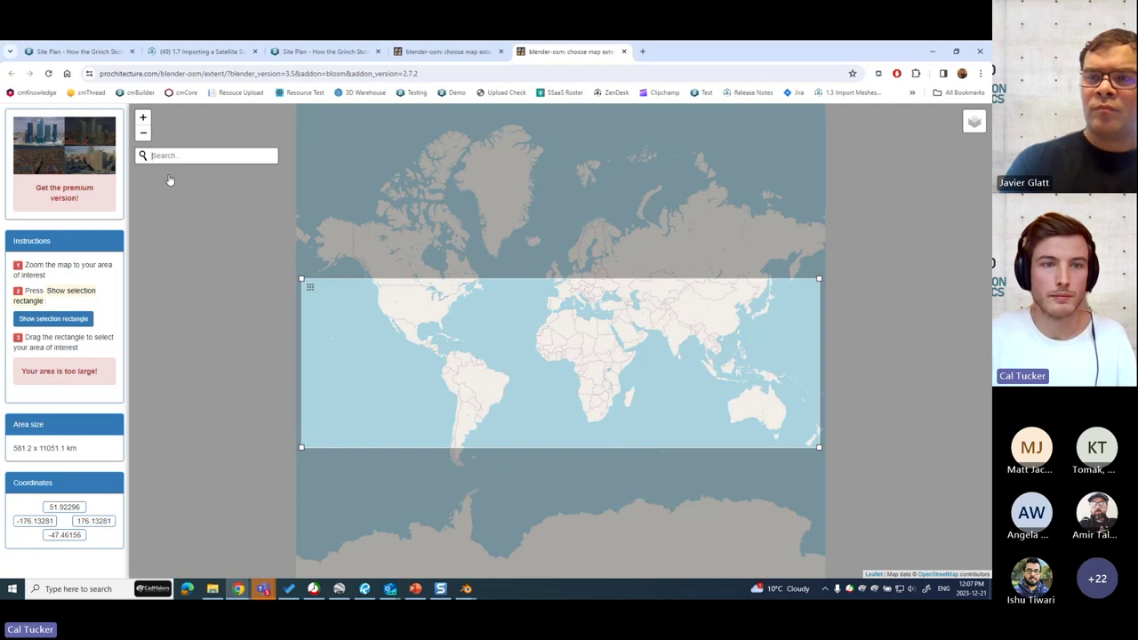
{"action": "key", "text": "ctrl+v"}
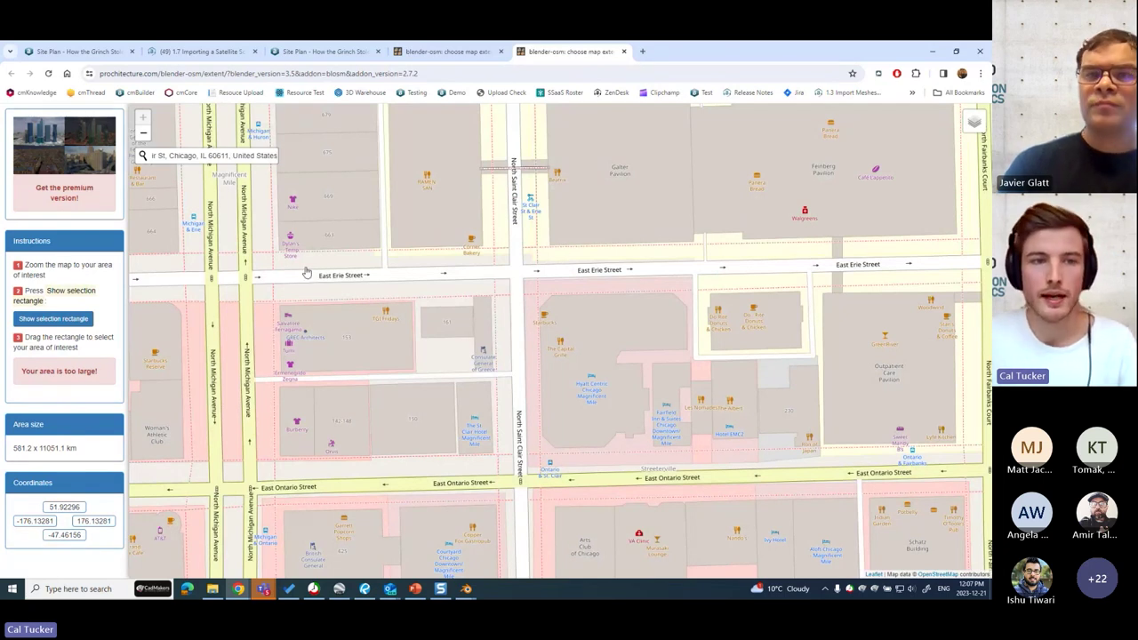
{"action": "scroll", "coordinate": [476, 252], "scroll_direction": "down", "scroll_amount": 3}
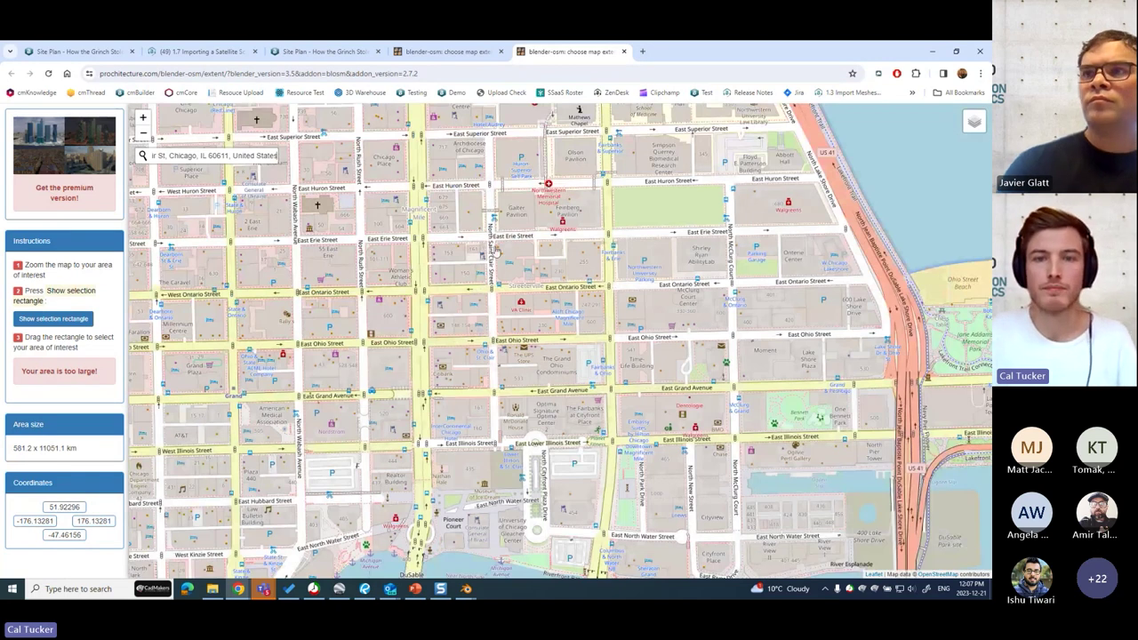
{"action": "left_click_drag", "start_coordinate": [509, 241], "coordinate": [513, 272]}
{"action": "right_click", "coordinate": [513, 272]}
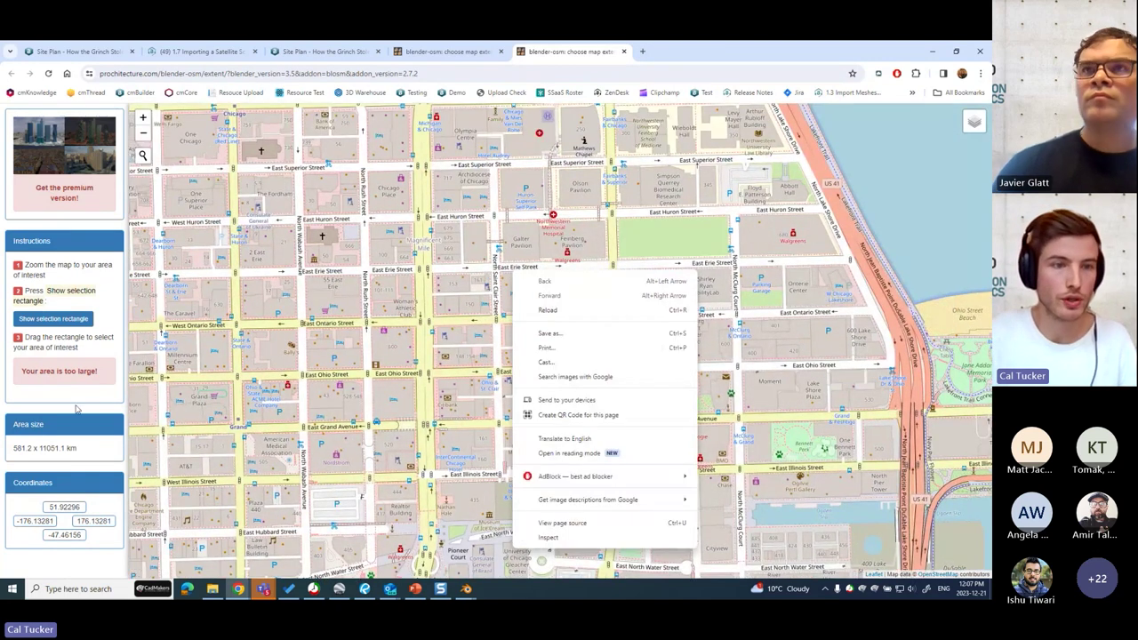
Step: Show the selection rectangle, stretching it north and pulling the east edge in to about 0.8 × 0.6 km
{"action": "left_click", "coordinate": [73, 323]}
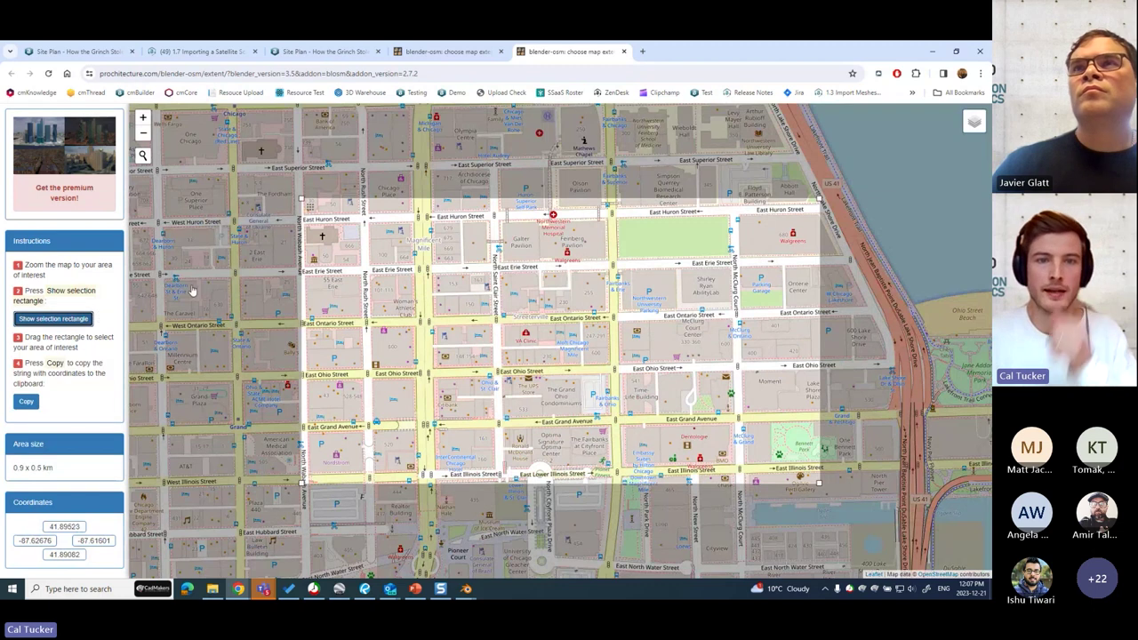
{"action": "left_click_drag", "start_coordinate": [302, 203], "coordinate": [302, 147]}
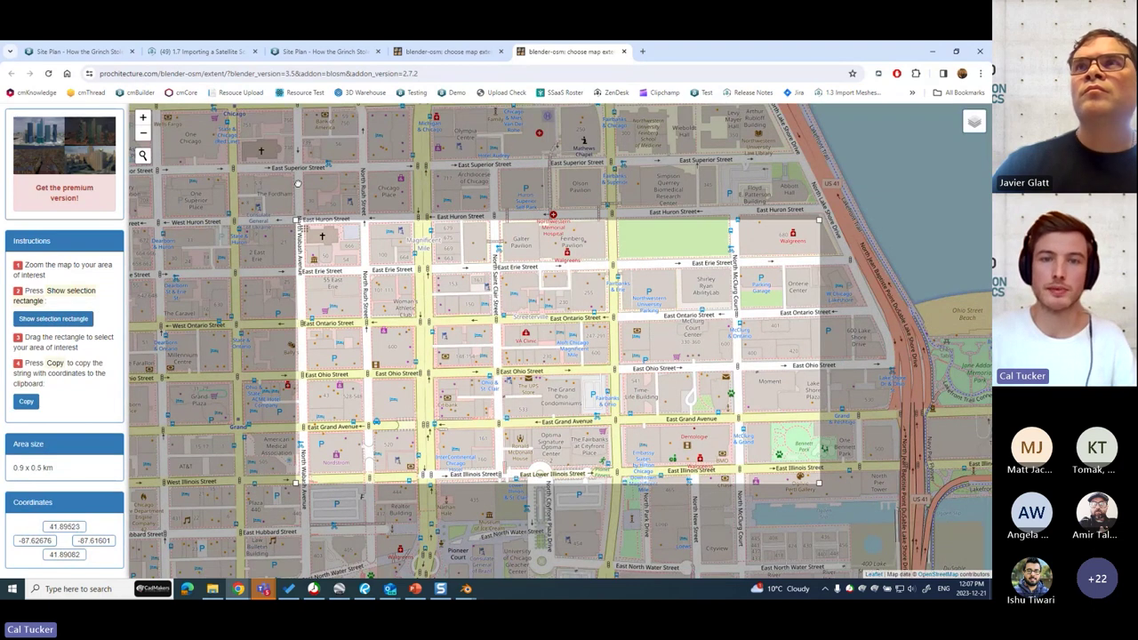
{"action": "left_click_drag", "start_coordinate": [818, 147], "coordinate": [765, 147]}
Step: Check the Chicago block model in cmBuilder's top-down plan view, zooming, then return to 3D
{"action": "left_click", "coordinate": [351, 49]}
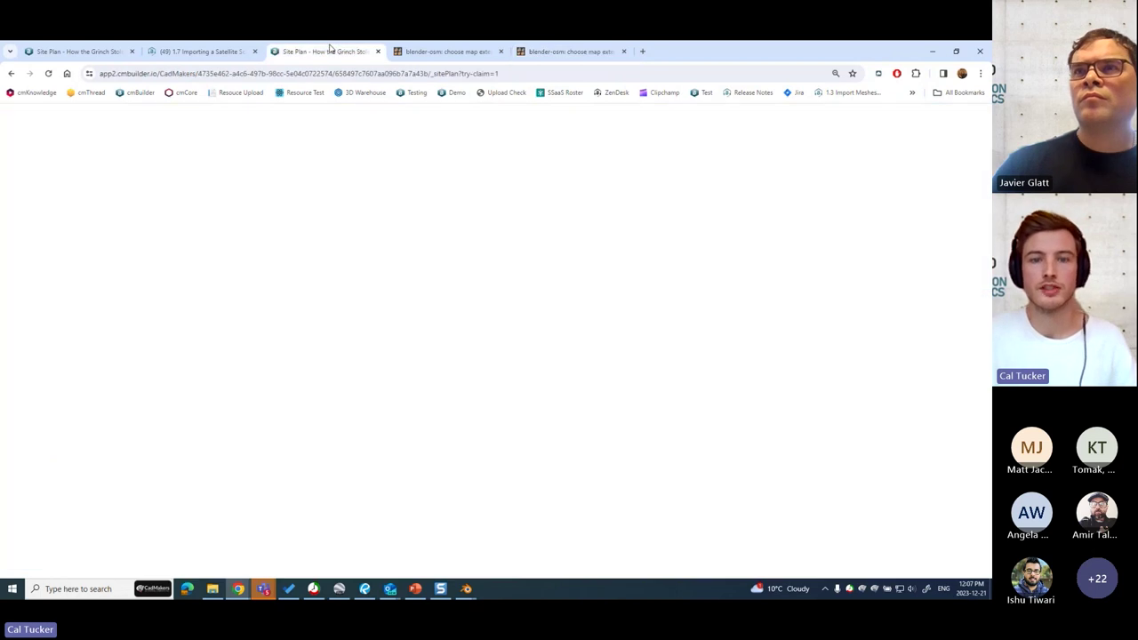
{"action": "left_click", "coordinate": [975, 532]}
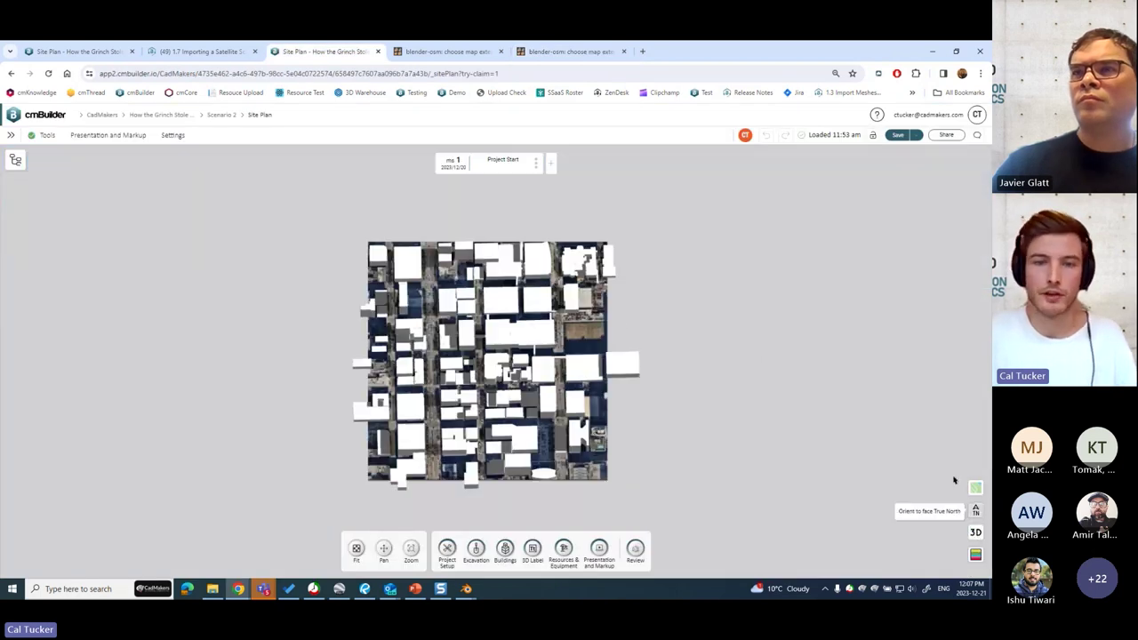
{"action": "scroll", "coordinate": [695, 199], "scroll_direction": "up", "scroll_amount": 5}
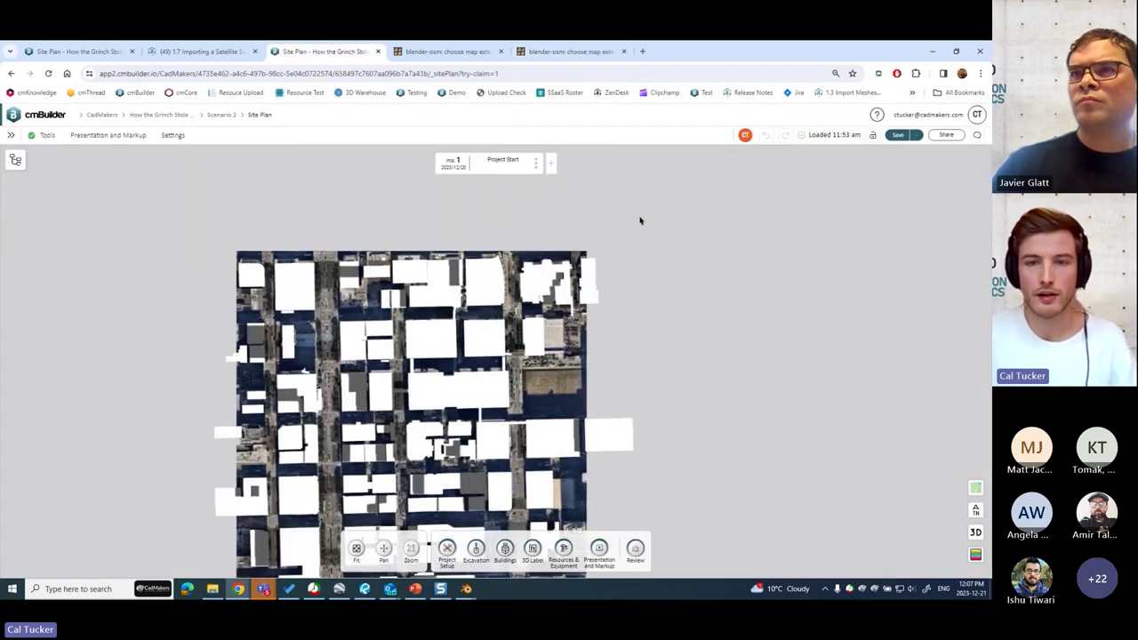
{"action": "scroll", "coordinate": [602, 363], "scroll_direction": "down", "scroll_amount": 5}
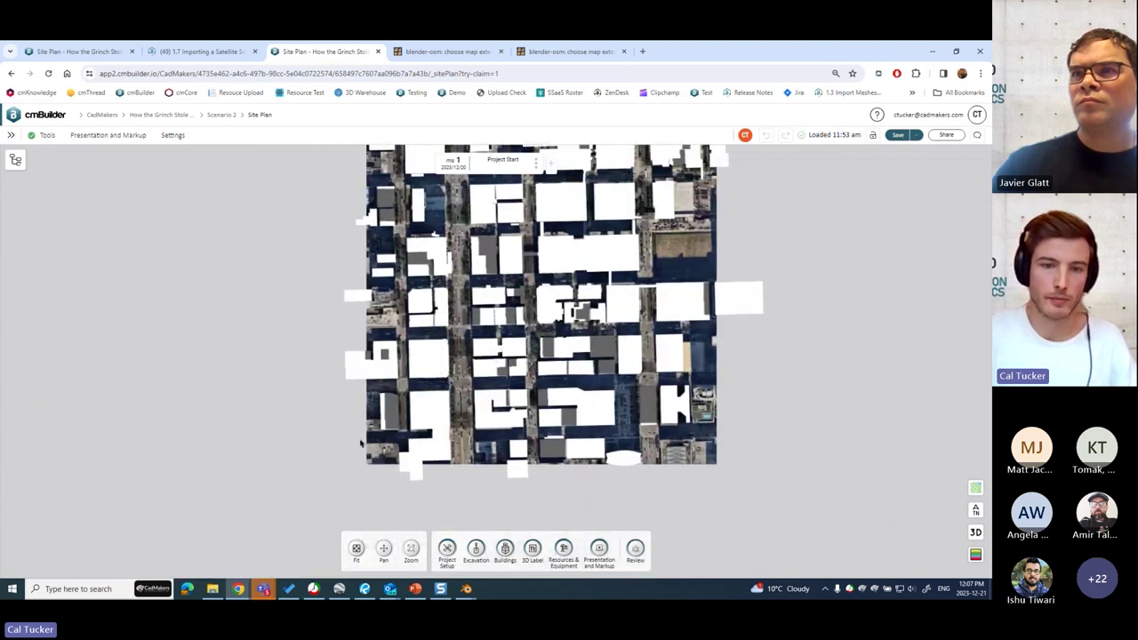
{"action": "scroll", "coordinate": [384, 354], "scroll_direction": "up", "scroll_amount": 3}
{"action": "scroll", "coordinate": [384, 434], "scroll_direction": "down", "scroll_amount": 3}
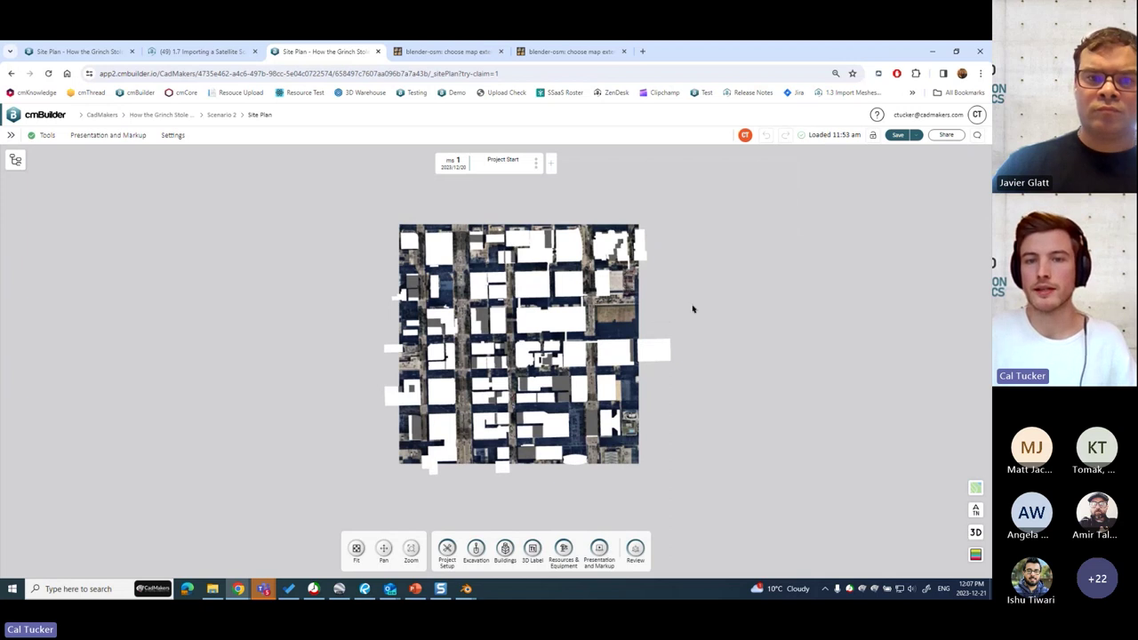
{"action": "left_click", "coordinate": [973, 532]}
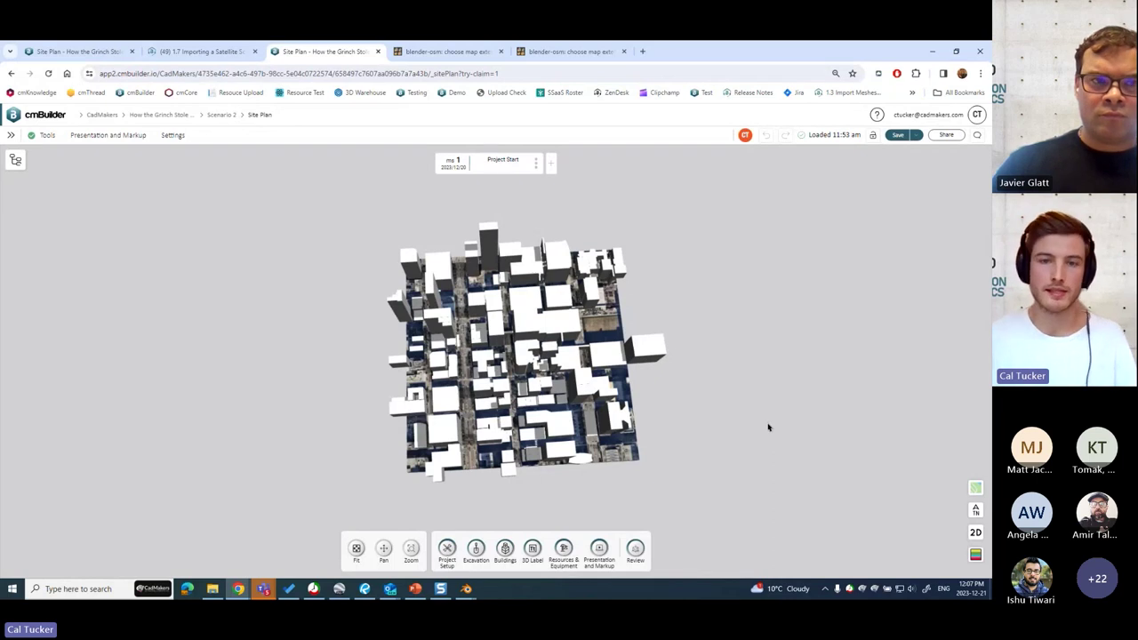
Step: Return to the blender-osm map and move to the second extent page showing 0.6 × 0.6 km
{"action": "left_click", "coordinate": [442, 52]}
{"action": "scroll", "coordinate": [503, 267], "scroll_direction": "down", "scroll_amount": 1}
{"action": "key", "text": "ctrl+Tab"}
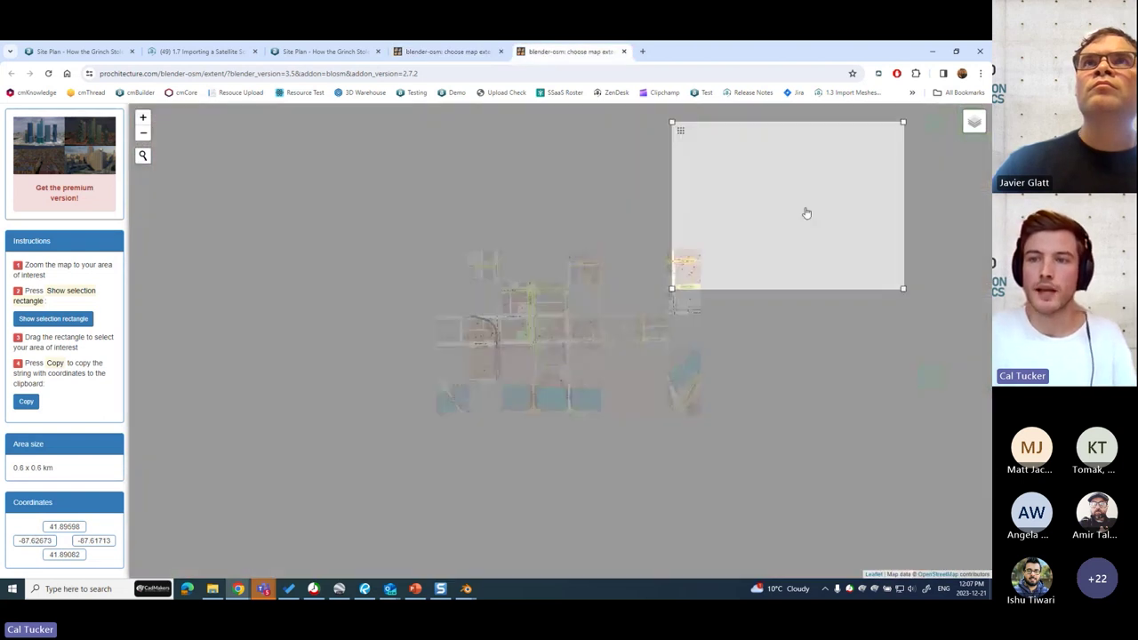
Step: Switch the map to ArcGIS Satellite imagery and enlarge the selection toward the south-west
{"action": "mouse_move", "coordinate": [976, 123]}
{"action": "left_click", "coordinate": [927, 133]}
{"action": "scroll", "coordinate": [863, 176], "scroll_direction": "up", "scroll_amount": 1}
{"action": "left_click_drag", "start_coordinate": [864, 176], "coordinate": [903, 166]}
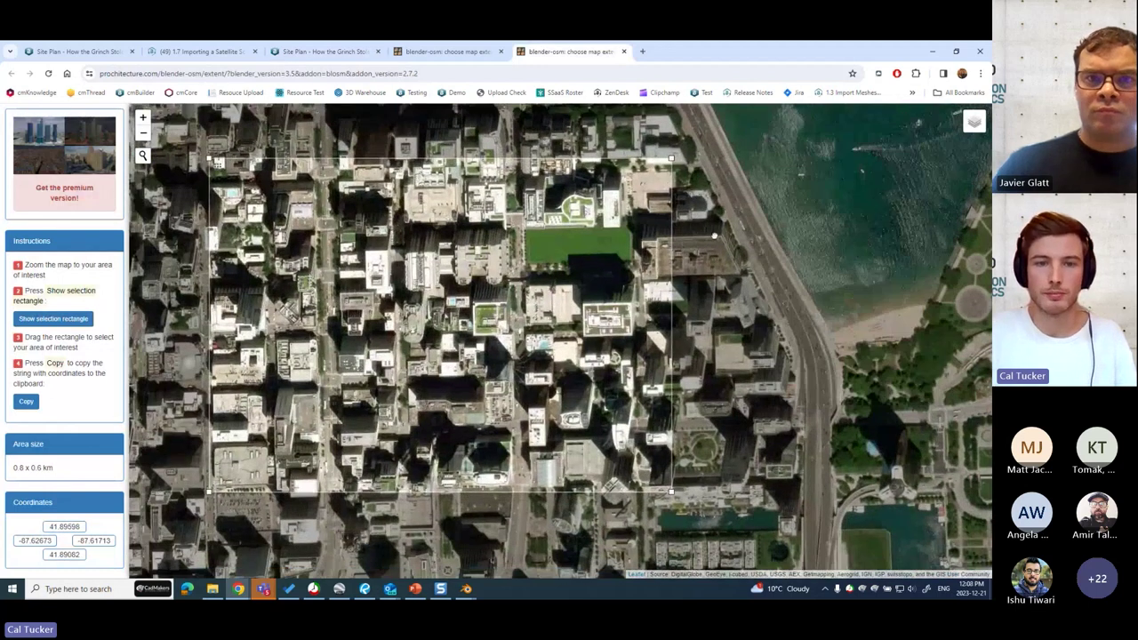
{"action": "right_click", "coordinate": [762, 229]}
{"action": "key", "text": "Escape"}
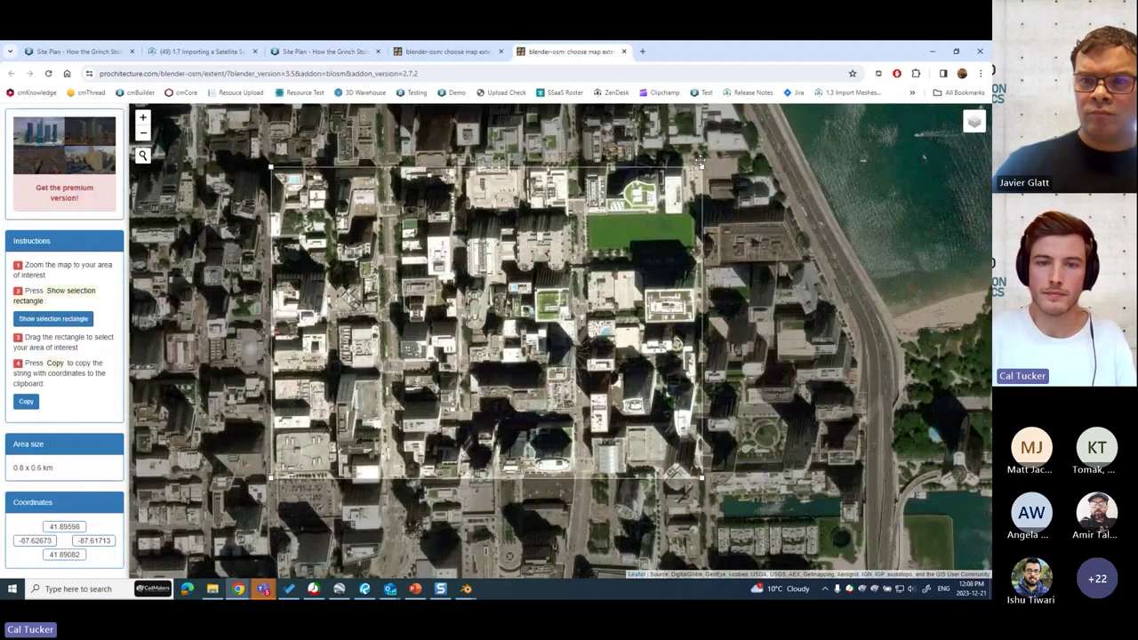
{"action": "scroll", "coordinate": [699, 161], "scroll_direction": "down", "scroll_amount": 3}
{"action": "scroll", "coordinate": [555, 286], "scroll_direction": "up", "scroll_amount": 3}
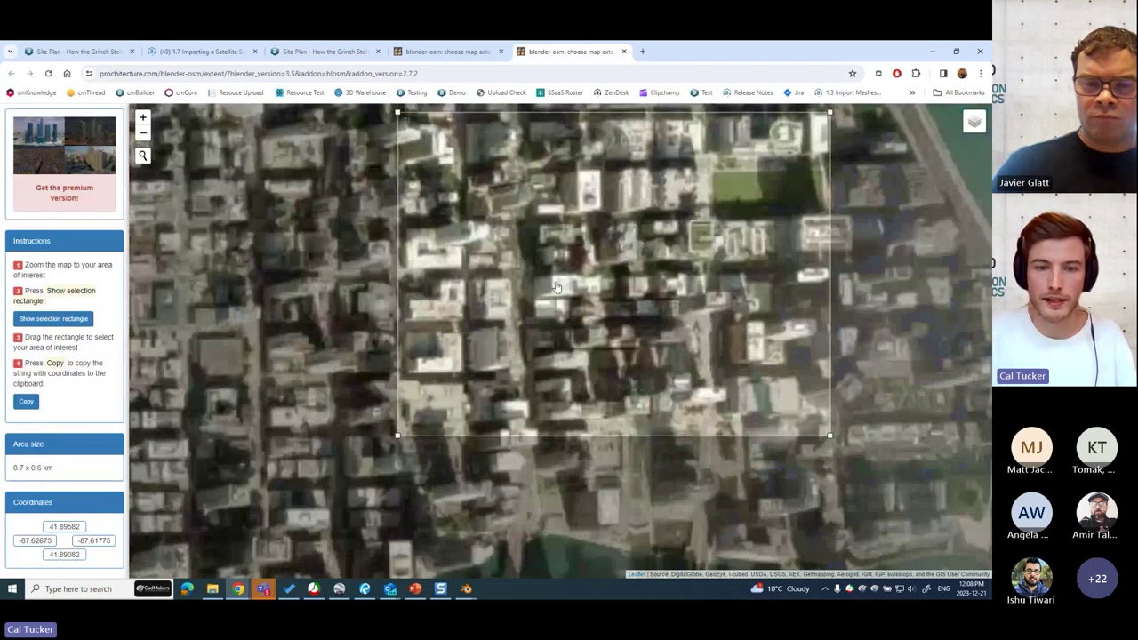
{"action": "left_click_drag", "start_coordinate": [398, 435], "coordinate": [372, 477]}
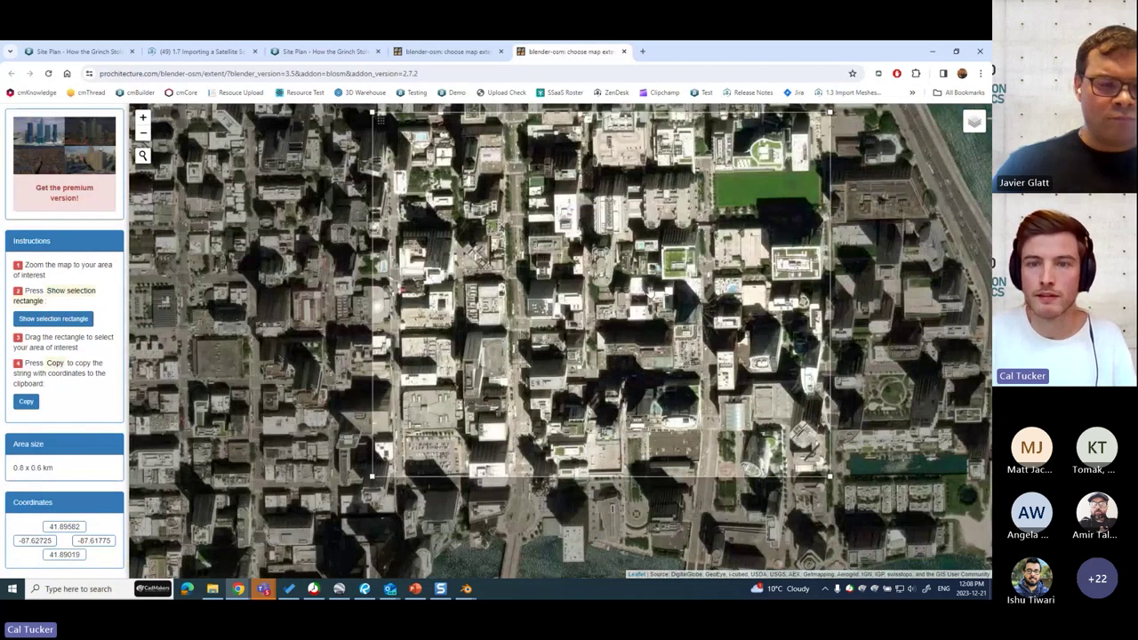
{"action": "scroll", "coordinate": [593, 224], "scroll_direction": "down", "scroll_amount": 2}
Step: On the other map page, centre the 0.6 × 0.7 km selection and copy its coordinates
{"action": "left_click", "coordinate": [444, 50]}
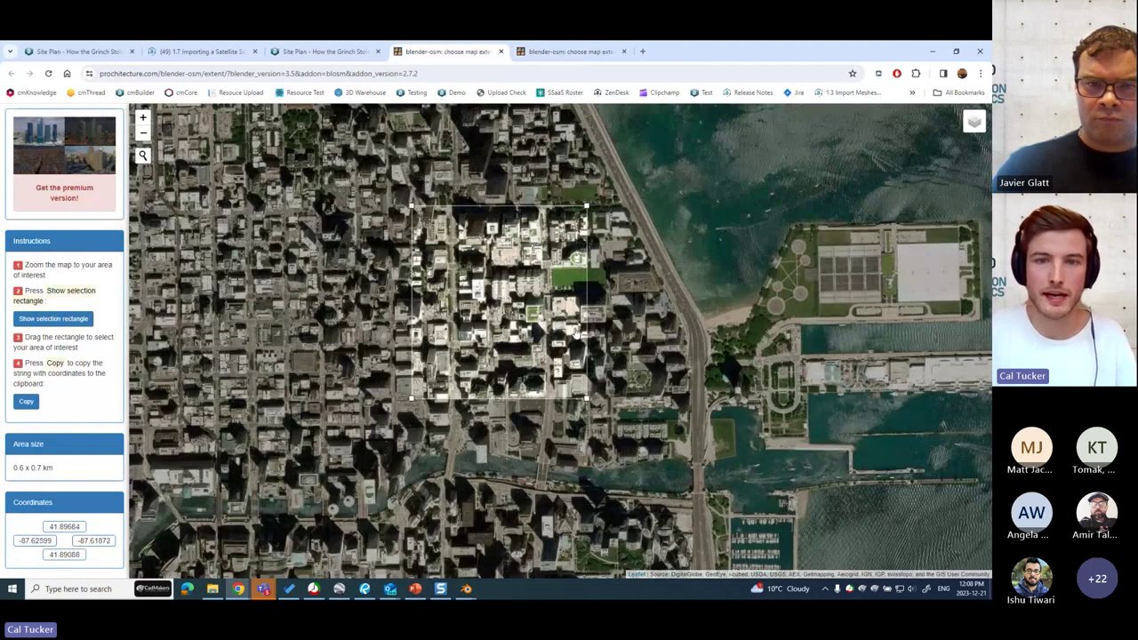
{"action": "scroll", "coordinate": [605, 277], "scroll_direction": "up", "scroll_amount": 1}
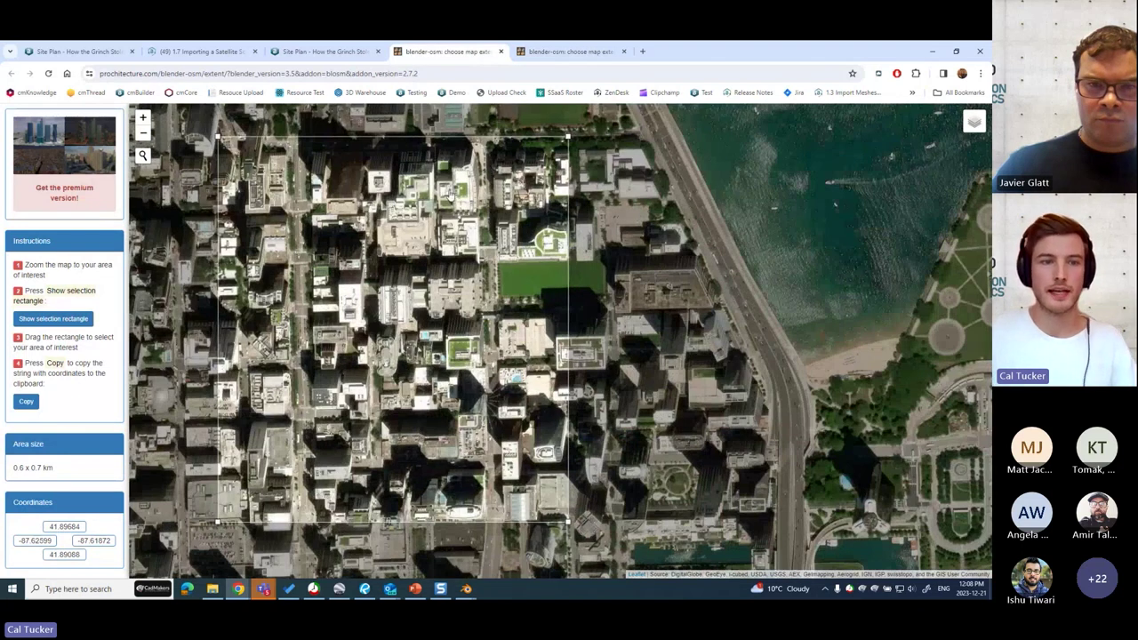
{"action": "left_click_drag", "start_coordinate": [409, 325], "coordinate": [462, 306]}
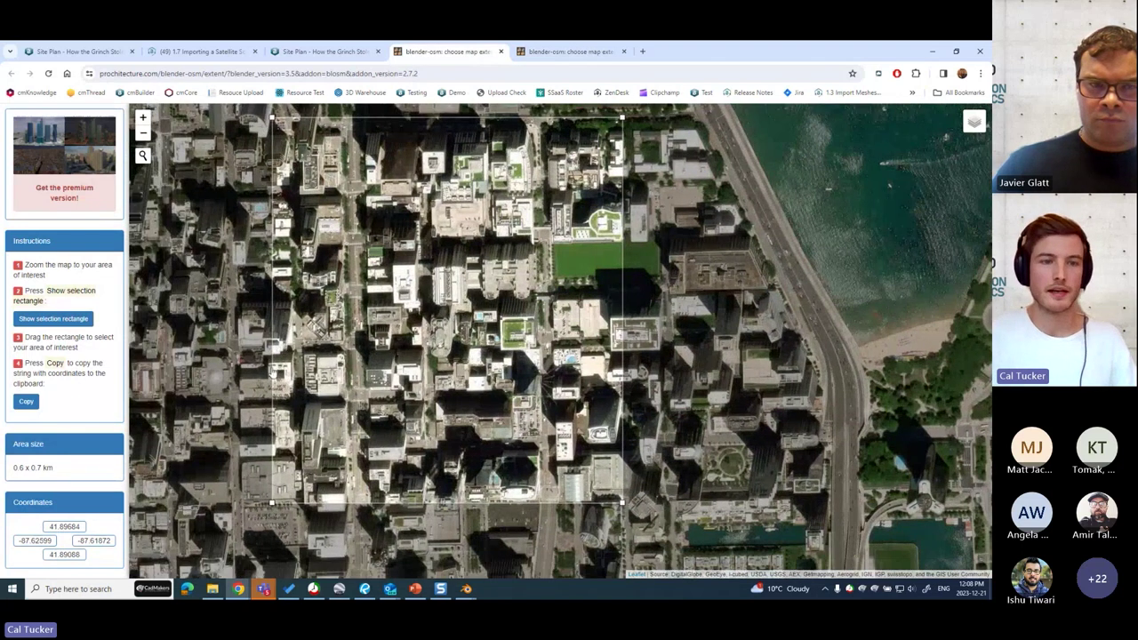
{"action": "left_click", "coordinate": [27, 401]}
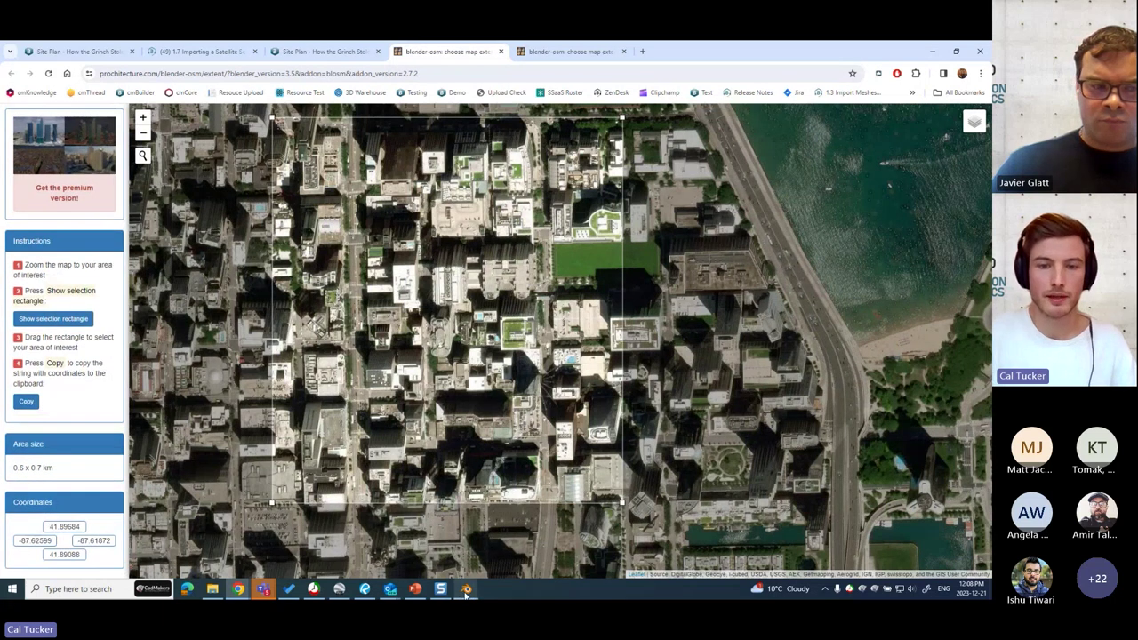
Step: Back in Blender, paste extent 41.8968, -87.626, -87.618, 41.8909 into the Blosm panel
{"action": "mouse_move", "coordinate": [466, 590]}
{"action": "left_click", "coordinate": [403, 559]}
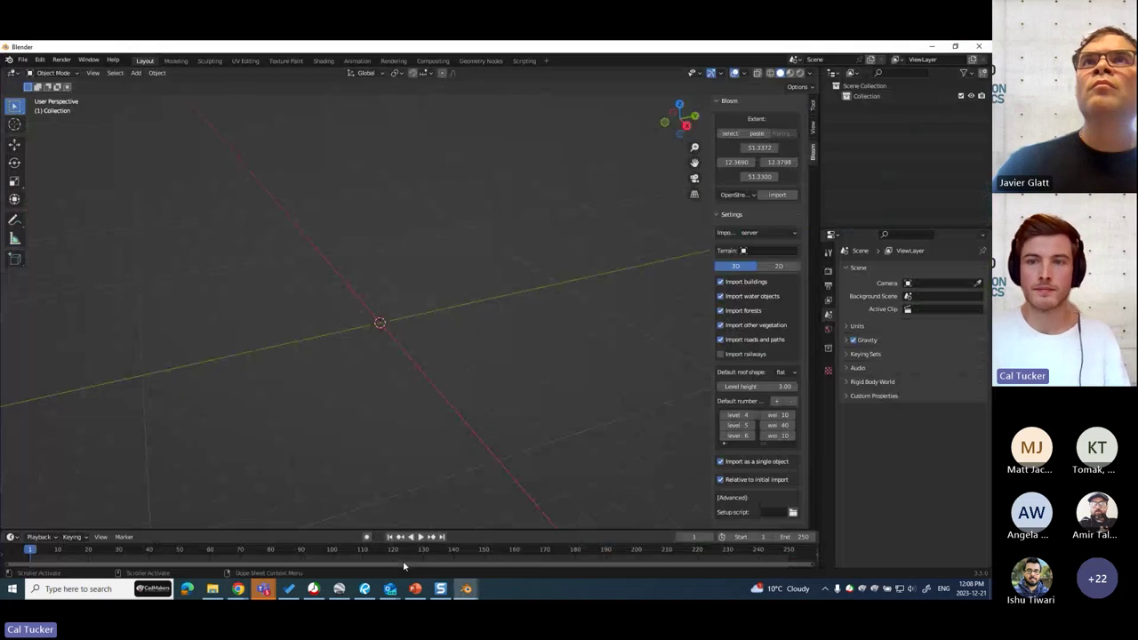
{"action": "left_click", "coordinate": [757, 134]}
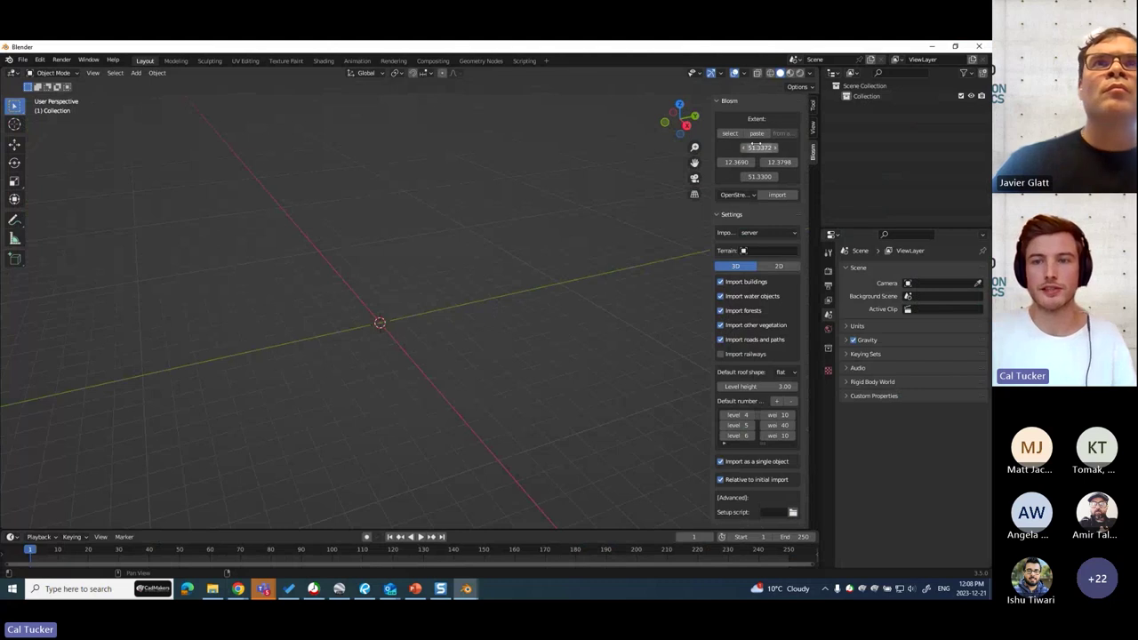
{"action": "left_click", "coordinate": [756, 133]}
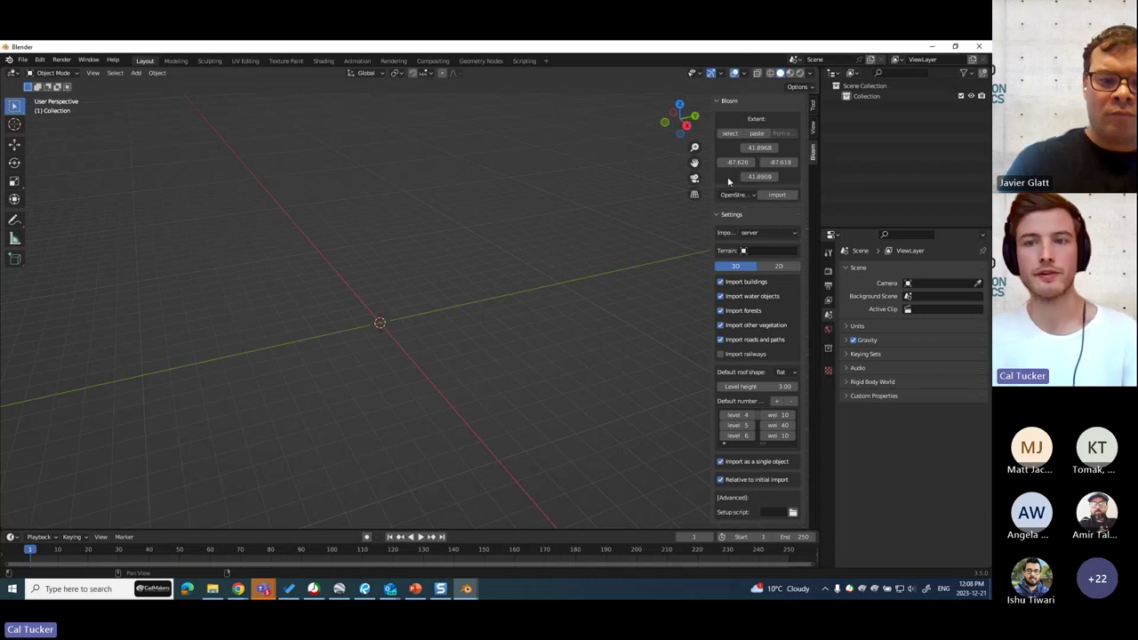
{"action": "left_click", "coordinate": [733, 194]}
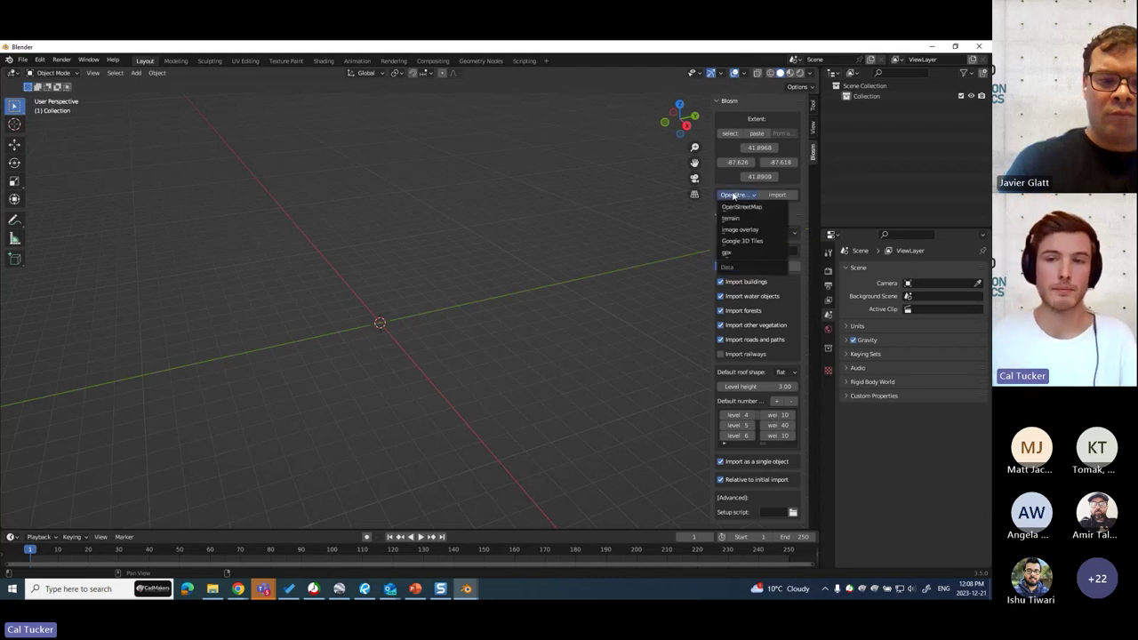
Step: Choose Google 3D Tiles as the Blosm source with 'buildings with details' level of detail
{"action": "left_click", "coordinate": [763, 241]}
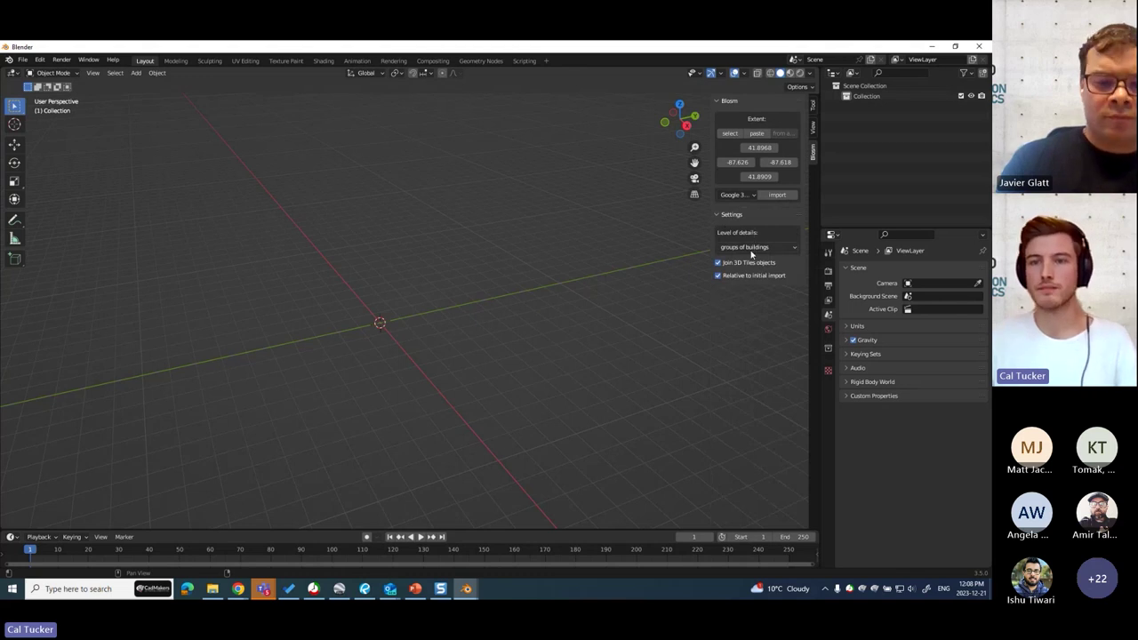
{"action": "left_click", "coordinate": [752, 247]}
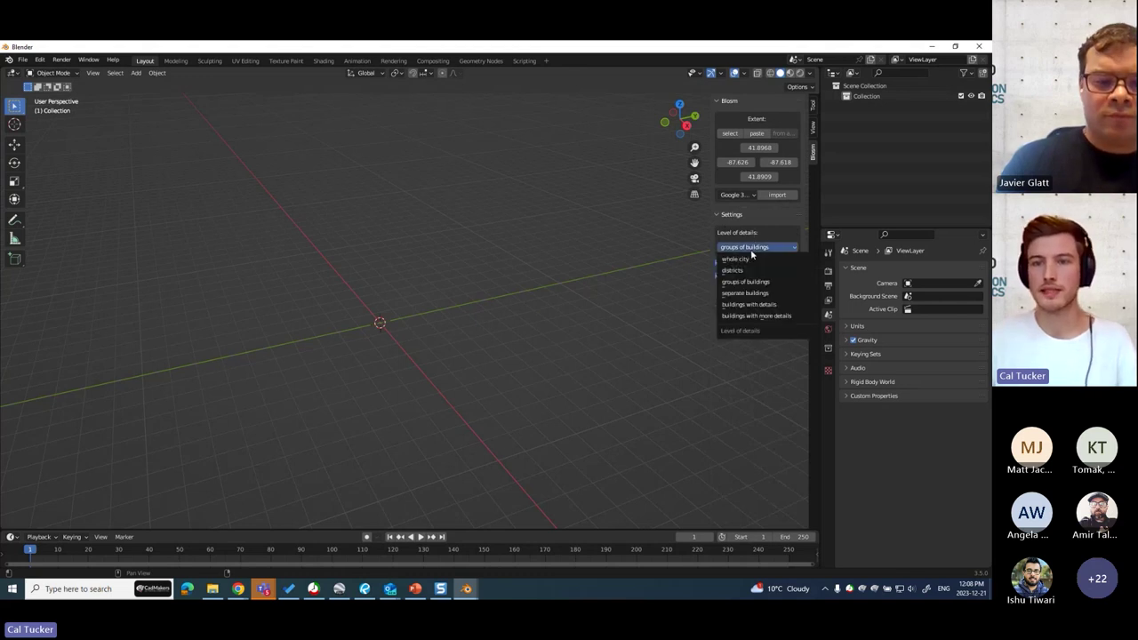
{"action": "left_click", "coordinate": [780, 306]}
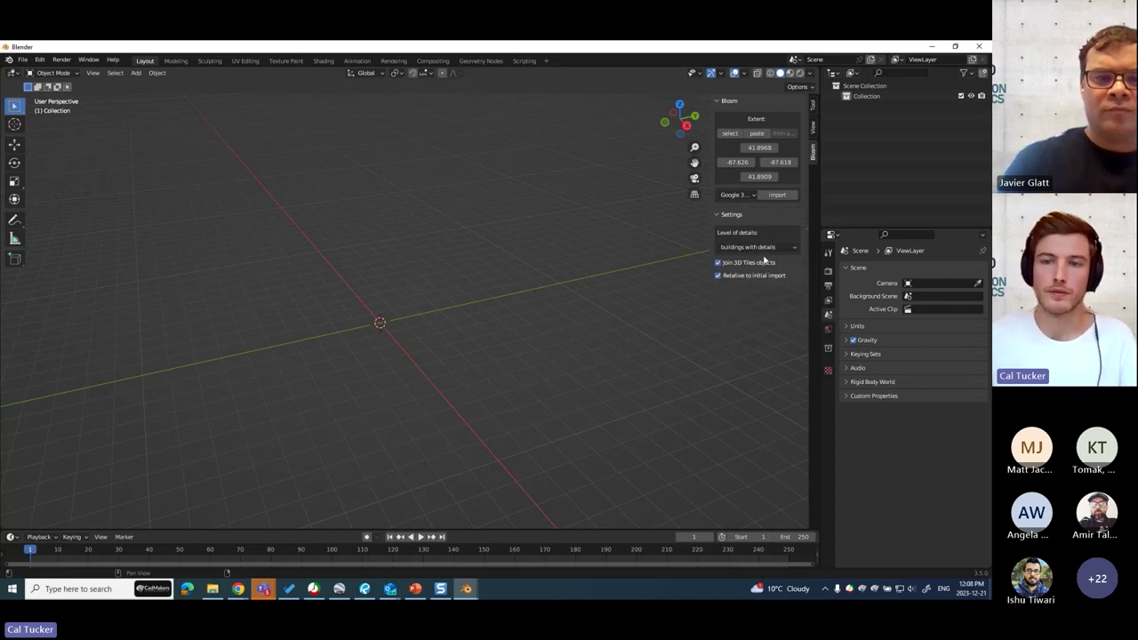
{"action": "left_click", "coordinate": [760, 248]}
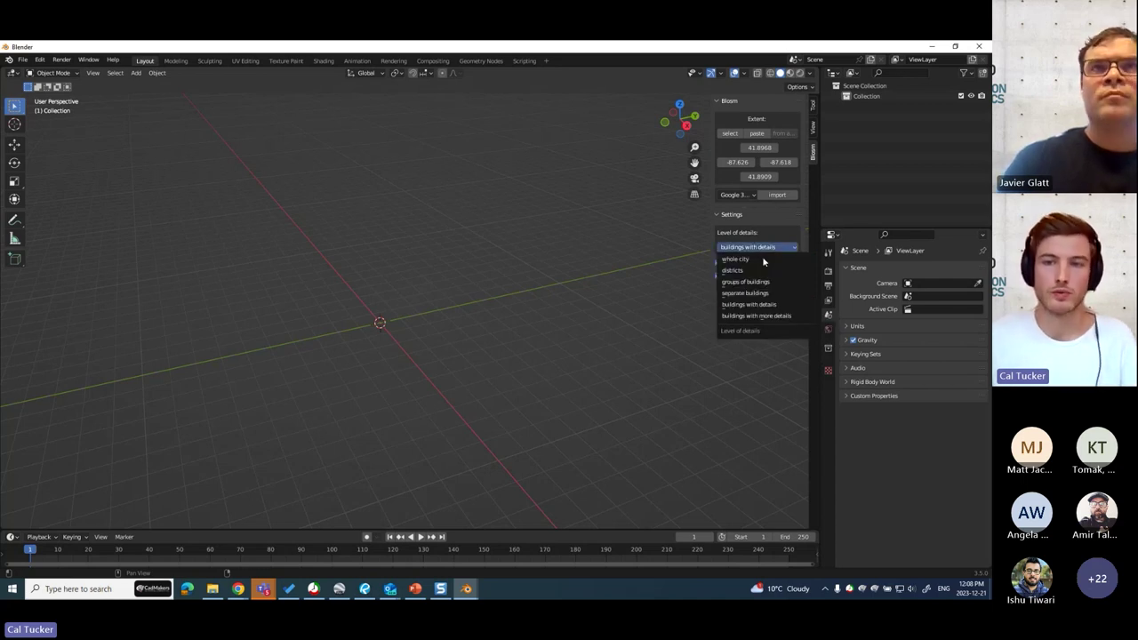
{"action": "left_click", "coordinate": [766, 306]}
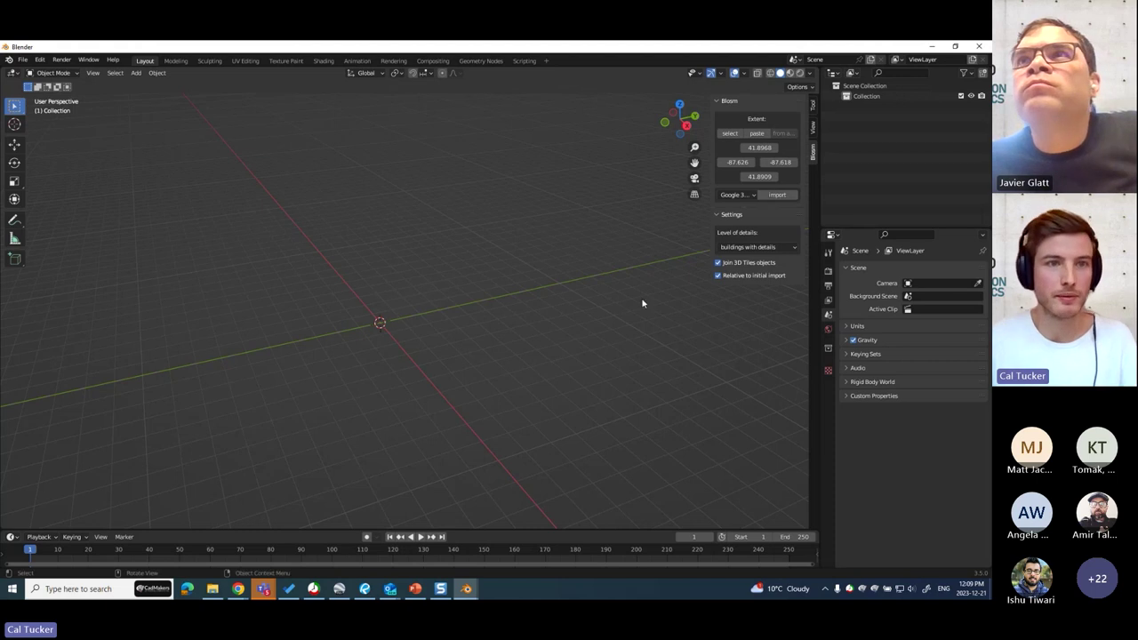
{"action": "middle_click_drag", "start_coordinate": [491, 312], "coordinate": [491, 310]}
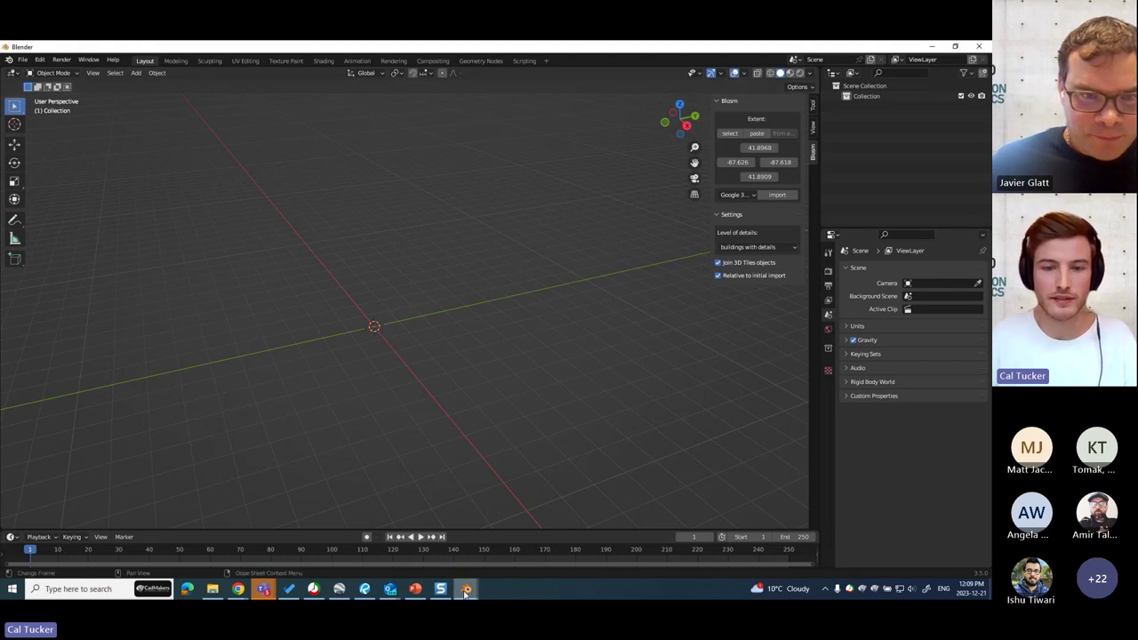
Step: Switch to the Blender file with the imported city tiles, frame the whole model and orbit it
{"action": "mouse_move", "coordinate": [465, 590]}
{"action": "left_click", "coordinate": [512, 538]}
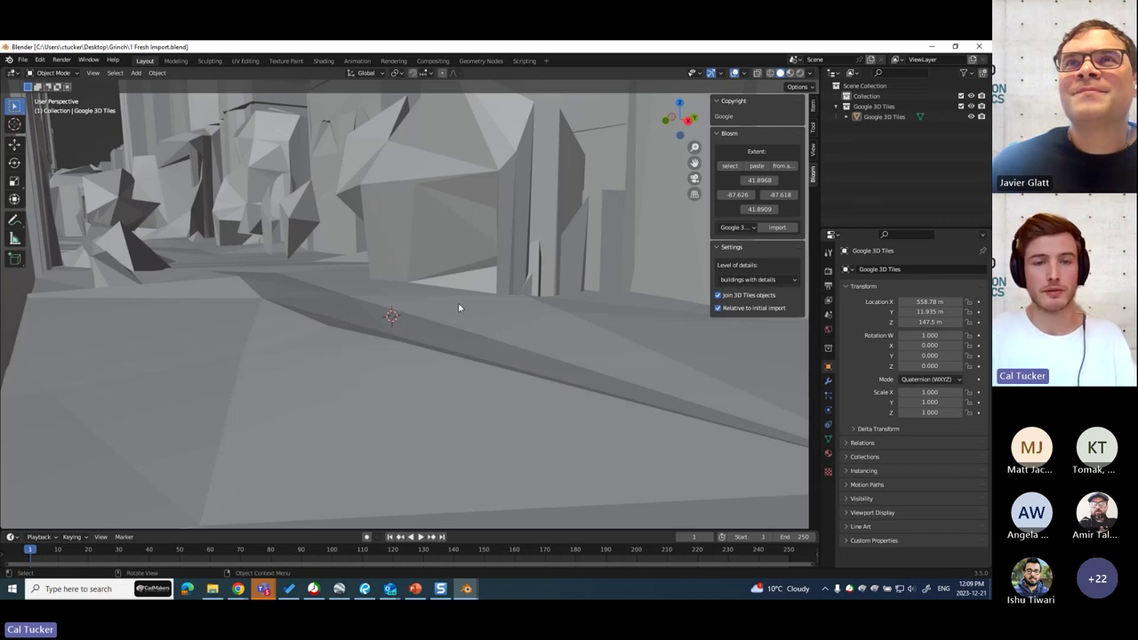
{"action": "scroll", "coordinate": [504, 286], "scroll_direction": "up", "scroll_amount": 3}
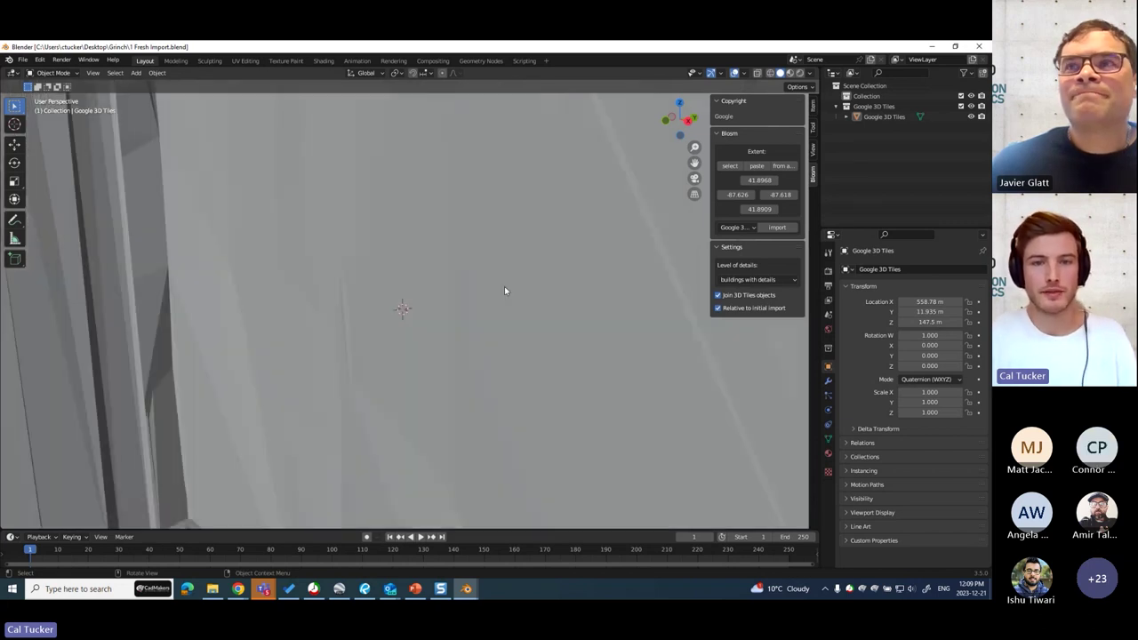
{"action": "left_click", "coordinate": [512, 260]}
{"action": "key", "text": "KP_Decimal"}
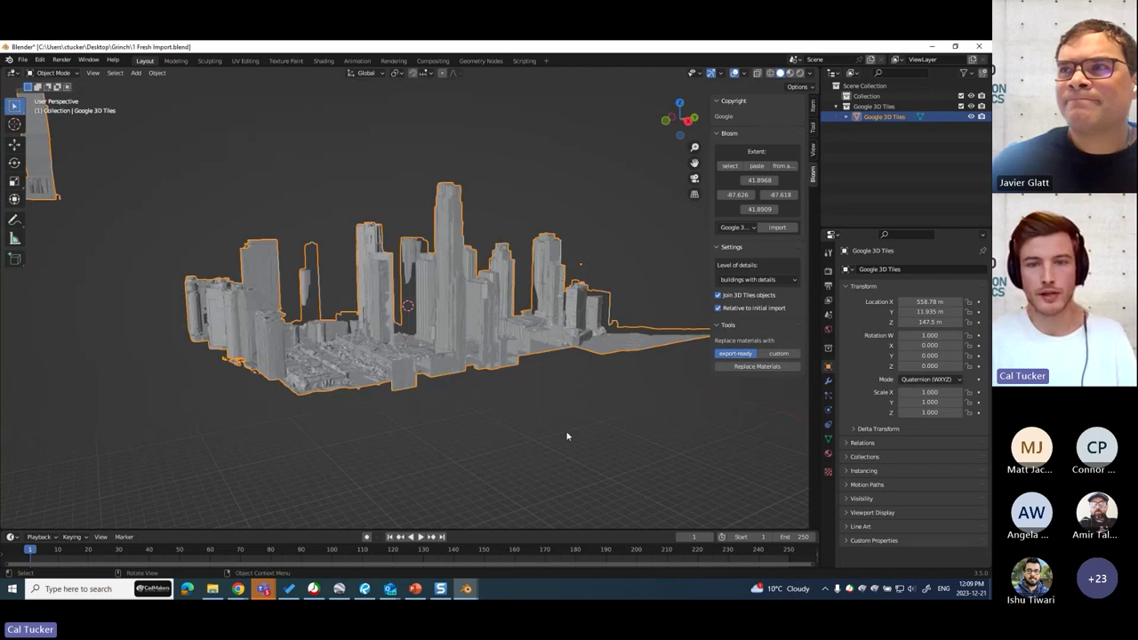
{"action": "left_click", "coordinate": [579, 447]}
{"action": "middle_click_drag", "start_coordinate": [578, 447], "coordinate": [551, 419]}
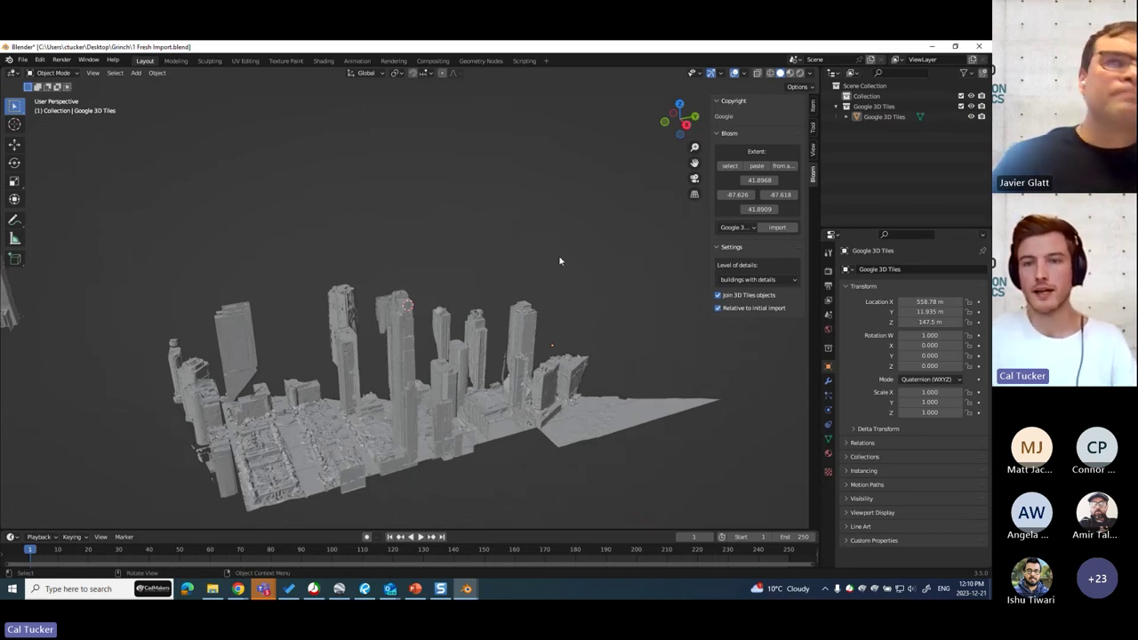
Step: Raise the viewport Clip End in the View sidebar from 1000 m to 100000 m
{"action": "left_click", "coordinate": [813, 149]}
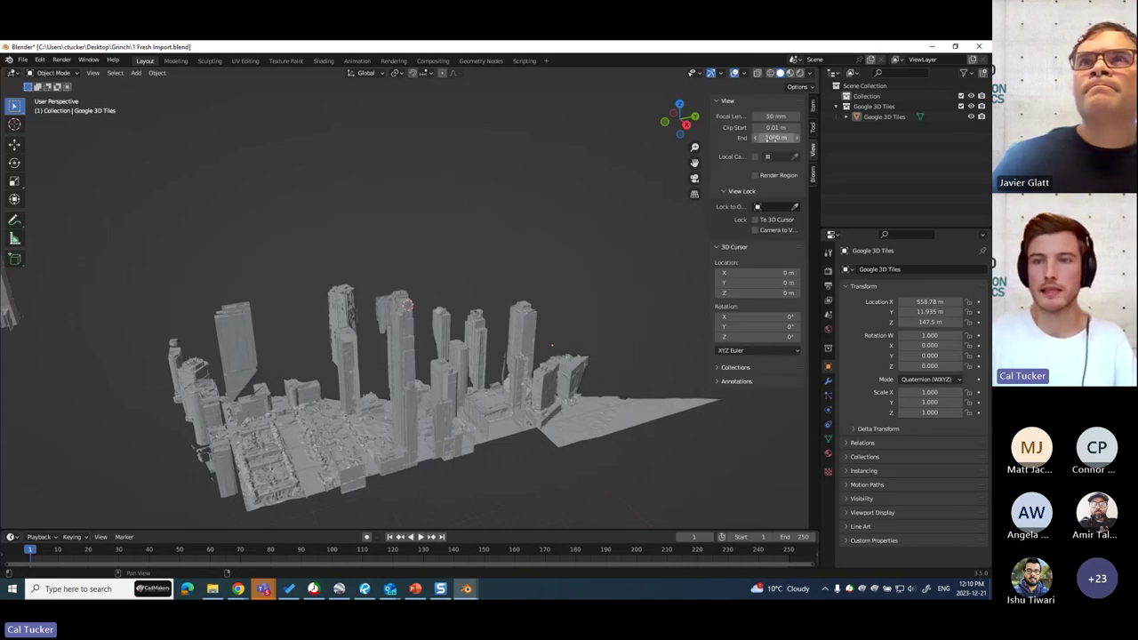
{"action": "left_click", "coordinate": [775, 138]}
{"action": "left_click", "coordinate": [766, 138]}
{"action": "type", "text": "00"}
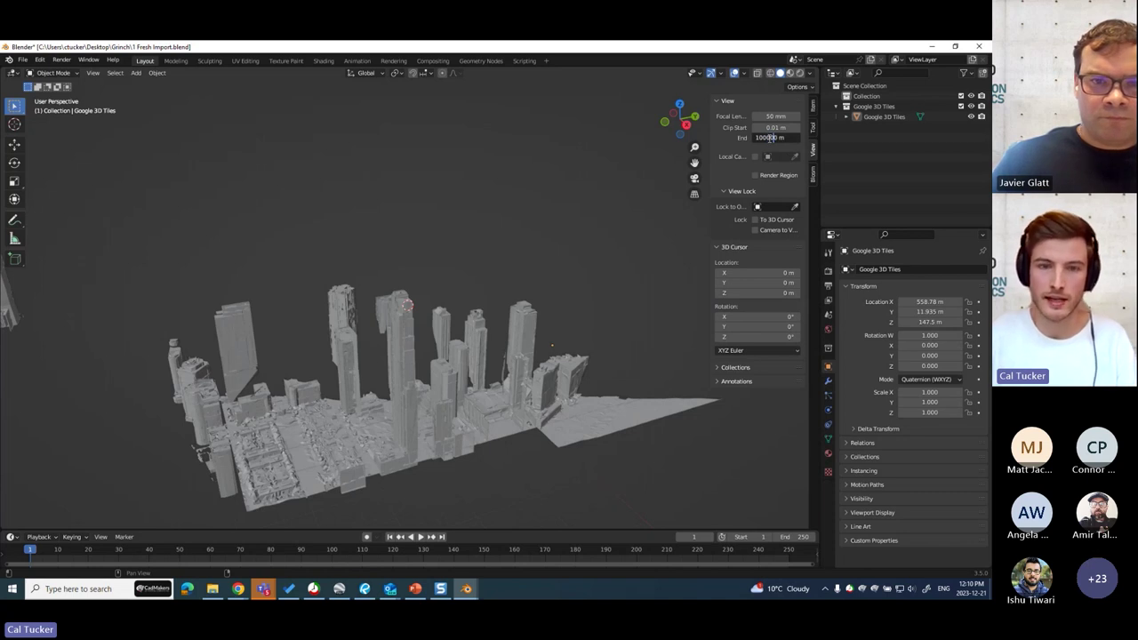
{"action": "key", "text": "Return"}
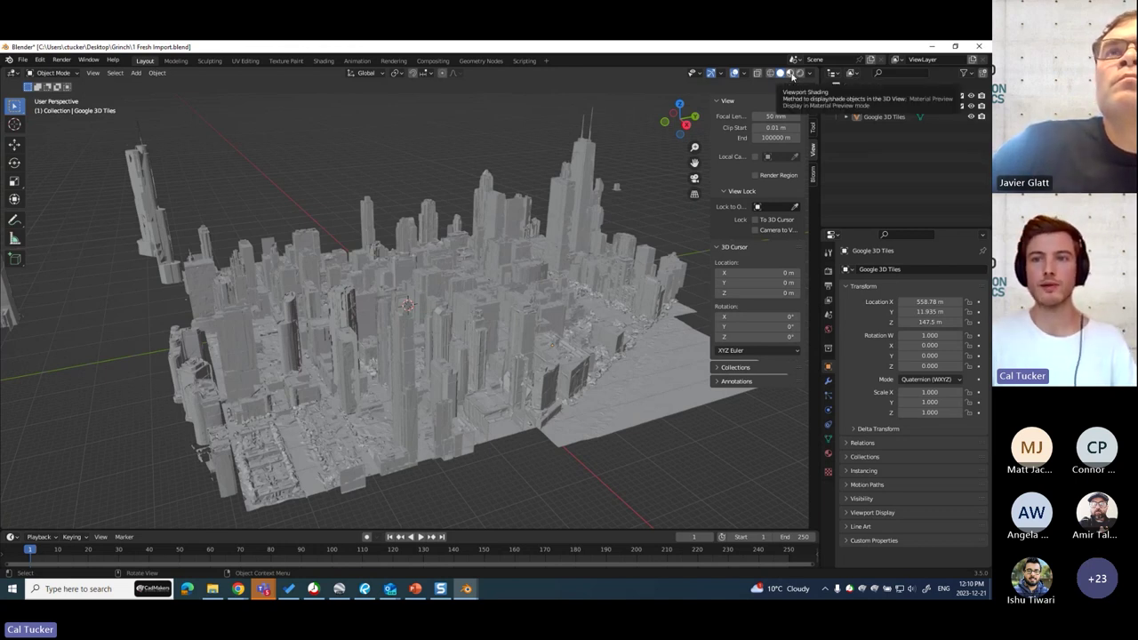
Step: Display the city in Material Preview shading and survey it from Top Orthographic view
{"action": "left_click", "coordinate": [790, 74]}
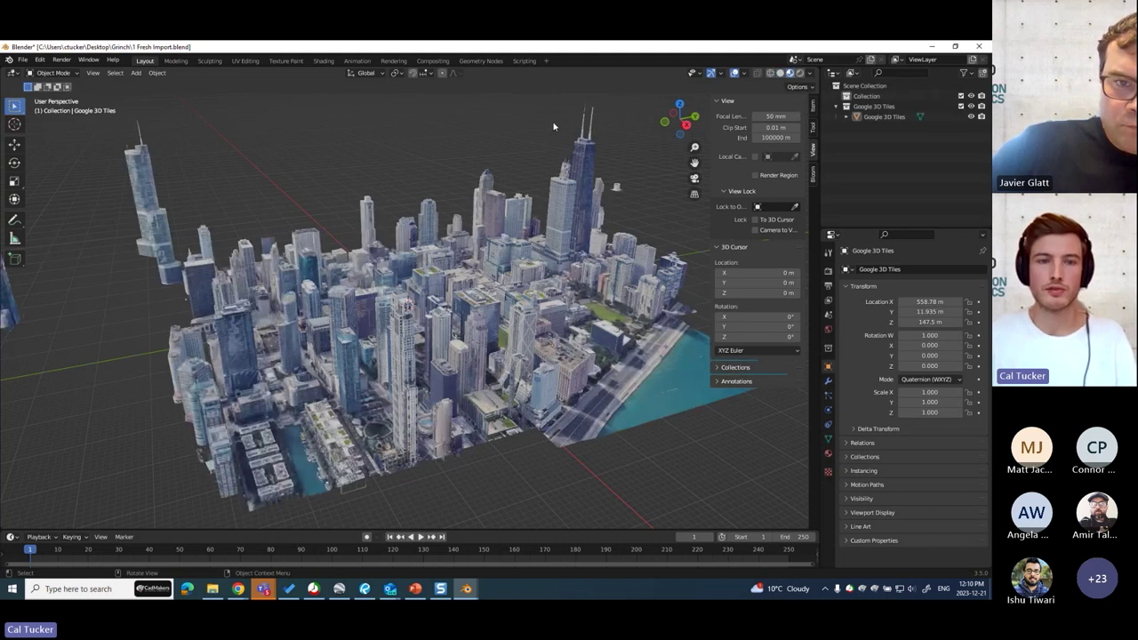
{"action": "middle_click_drag", "start_coordinate": [385, 191], "coordinate": [546, 282]}
{"action": "left_click", "coordinate": [679, 118]}
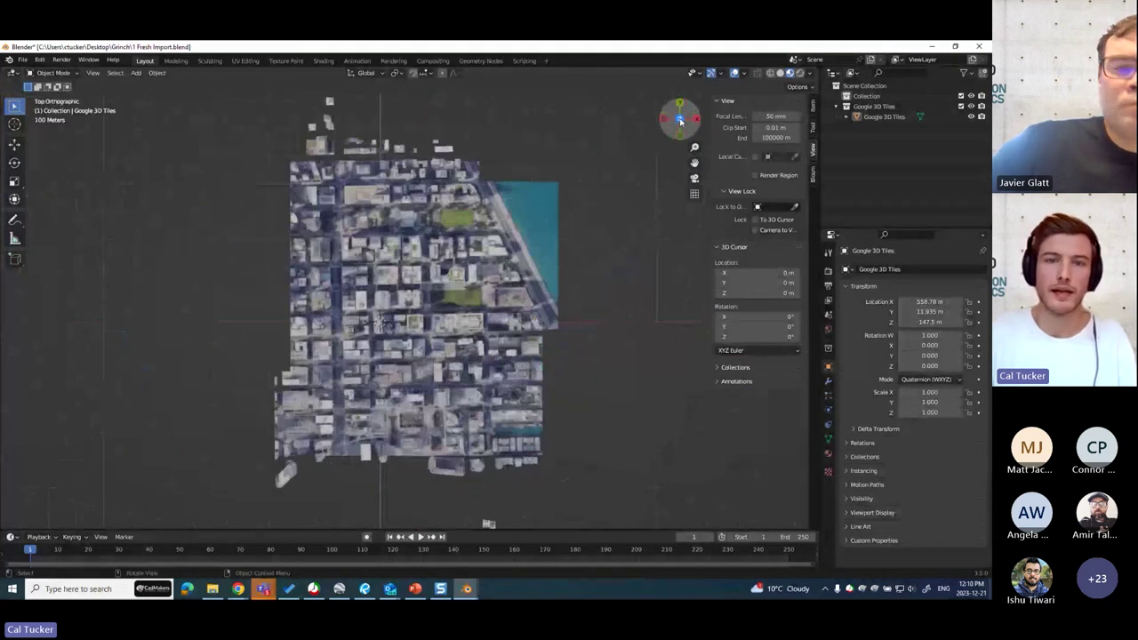
{"action": "scroll", "coordinate": [573, 202], "scroll_direction": "up", "scroll_amount": 2}
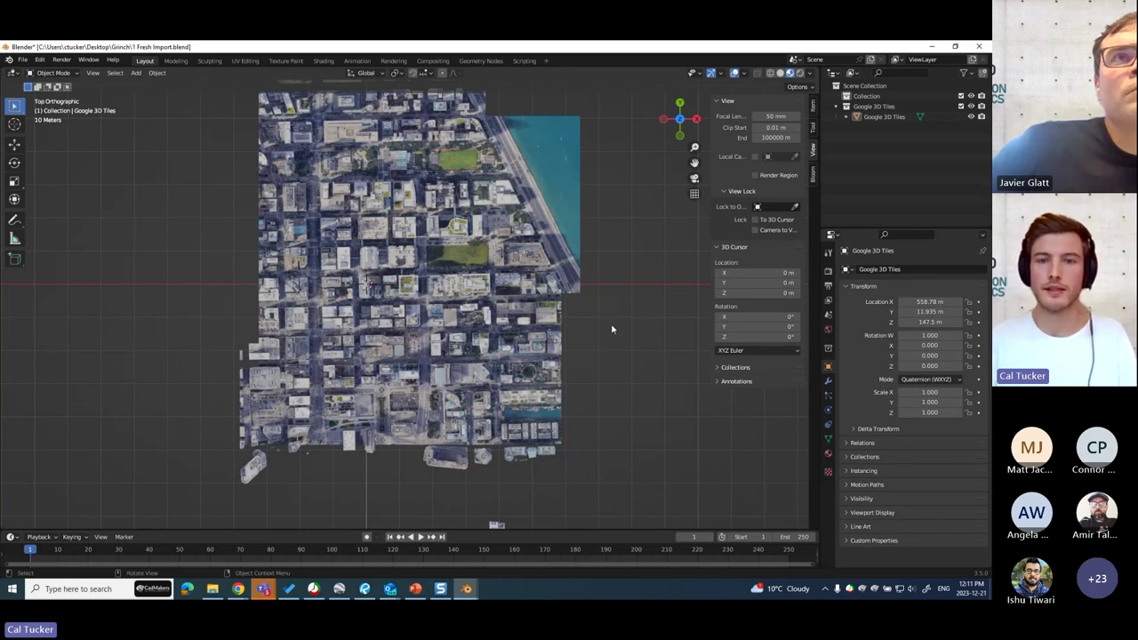
{"action": "middle_click_drag", "start_coordinate": [602, 375], "coordinate": [638, 417], "text": "shift"}
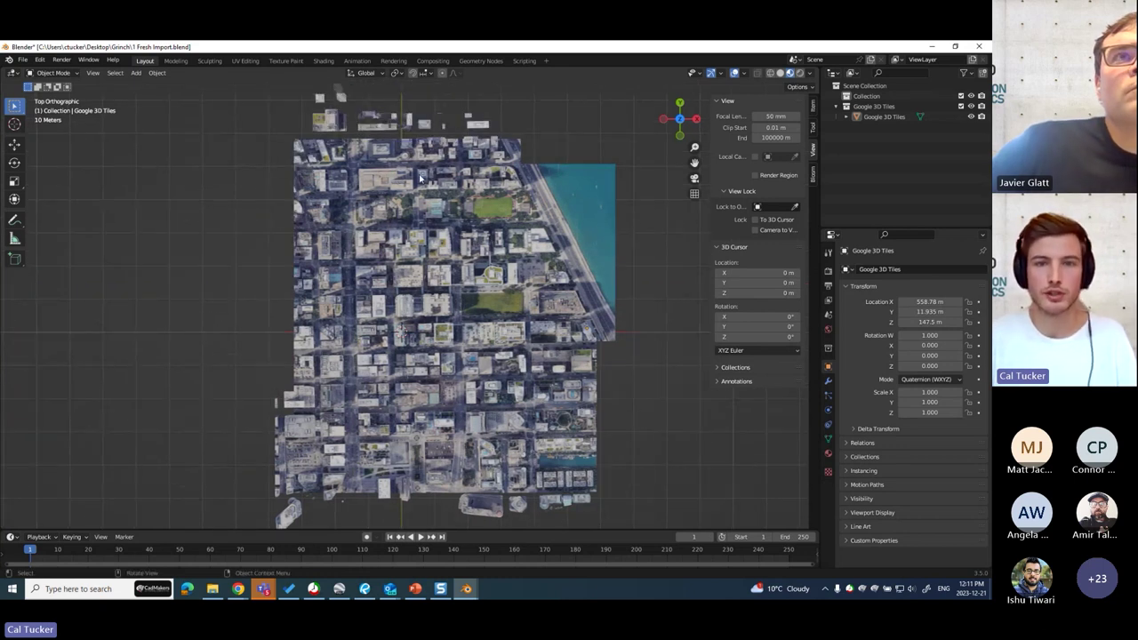
{"action": "middle_click_drag", "start_coordinate": [519, 386], "coordinate": [509, 370], "text": "shift"}
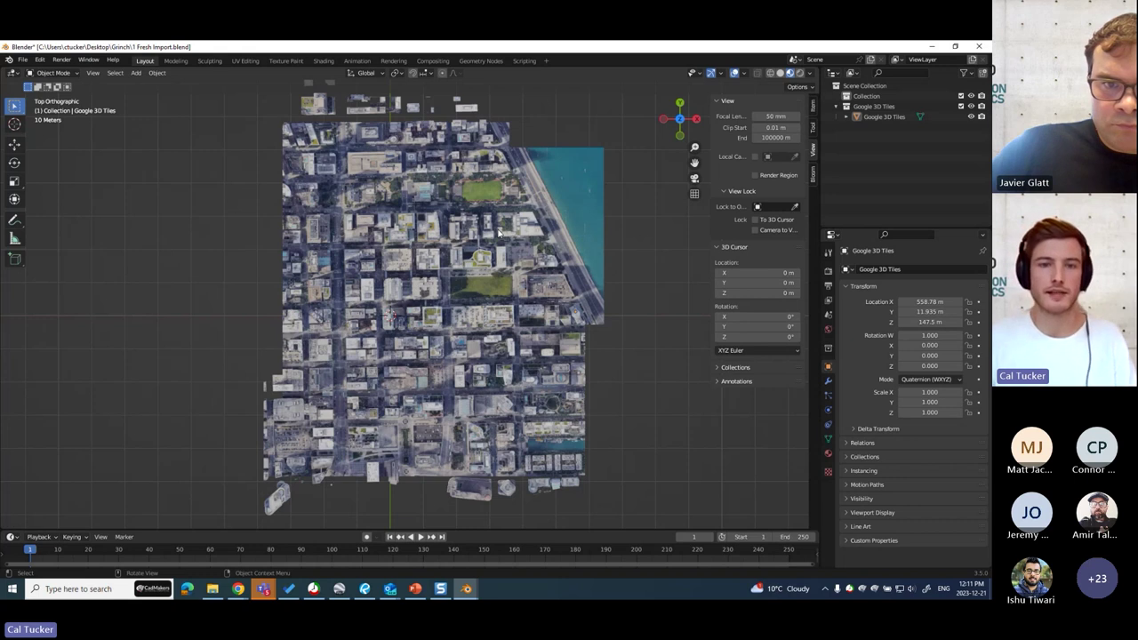
{"action": "middle_click_drag", "start_coordinate": [479, 245], "coordinate": [435, 263], "text": "shift"}
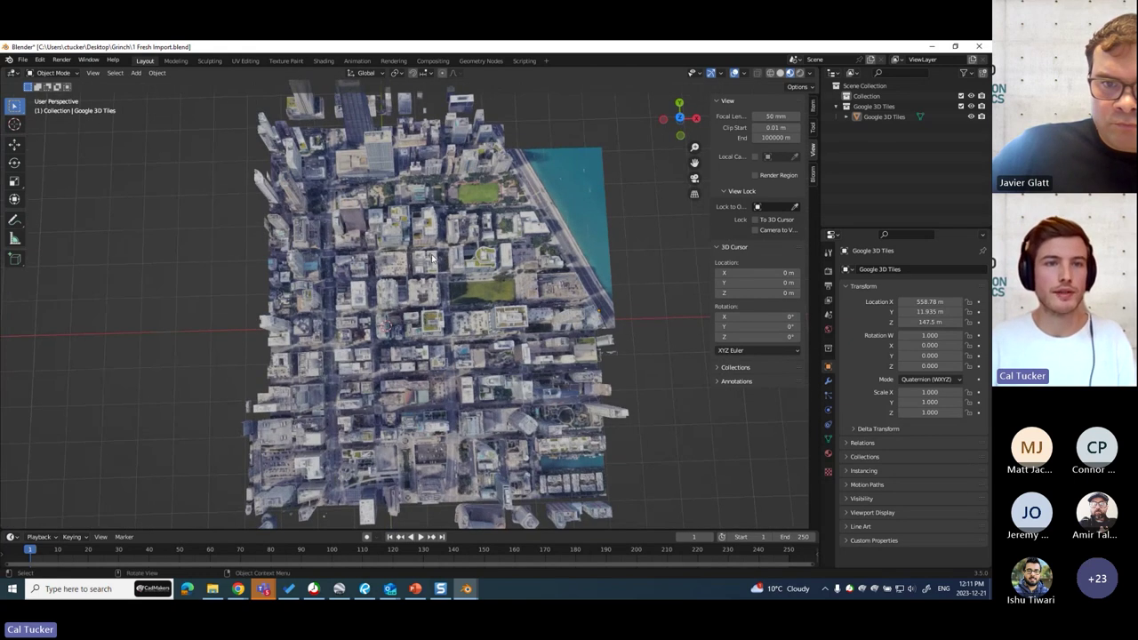
Step: Add a mesh cube and set its Size to 610 m in the Add Cube panel
{"action": "left_click", "coordinate": [137, 73]}
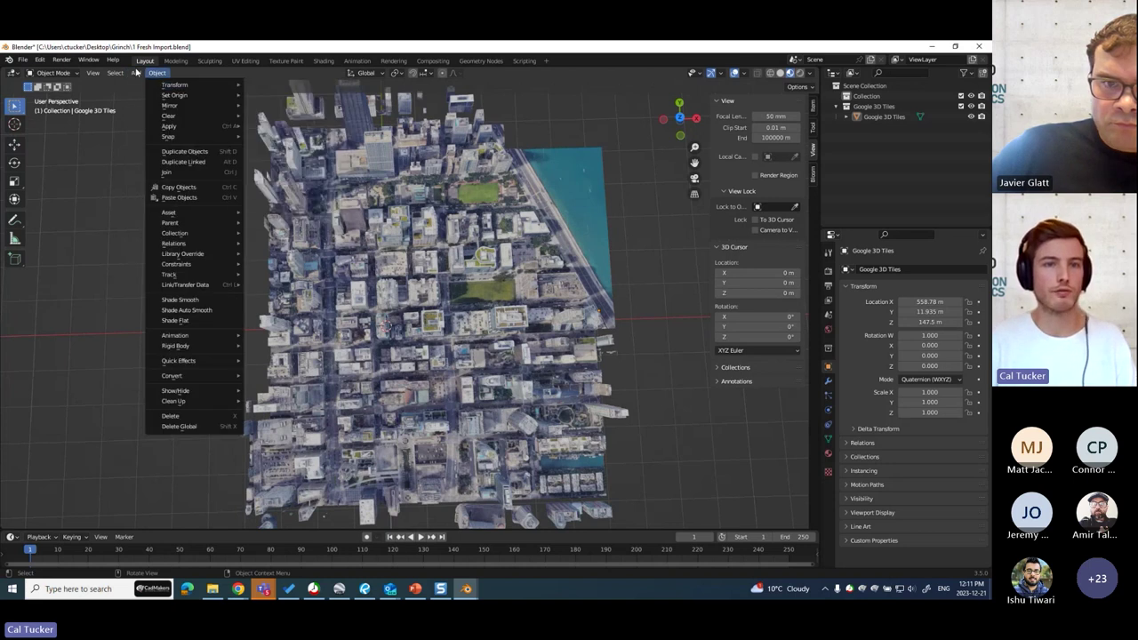
{"action": "mouse_move", "coordinate": [204, 89]}
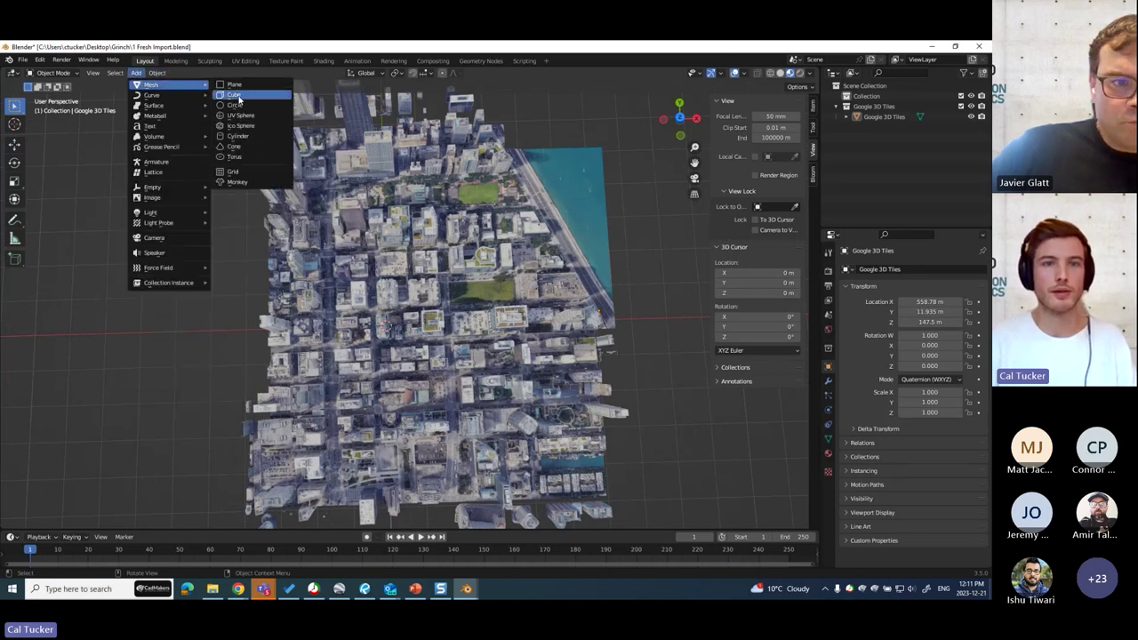
{"action": "left_click", "coordinate": [238, 95]}
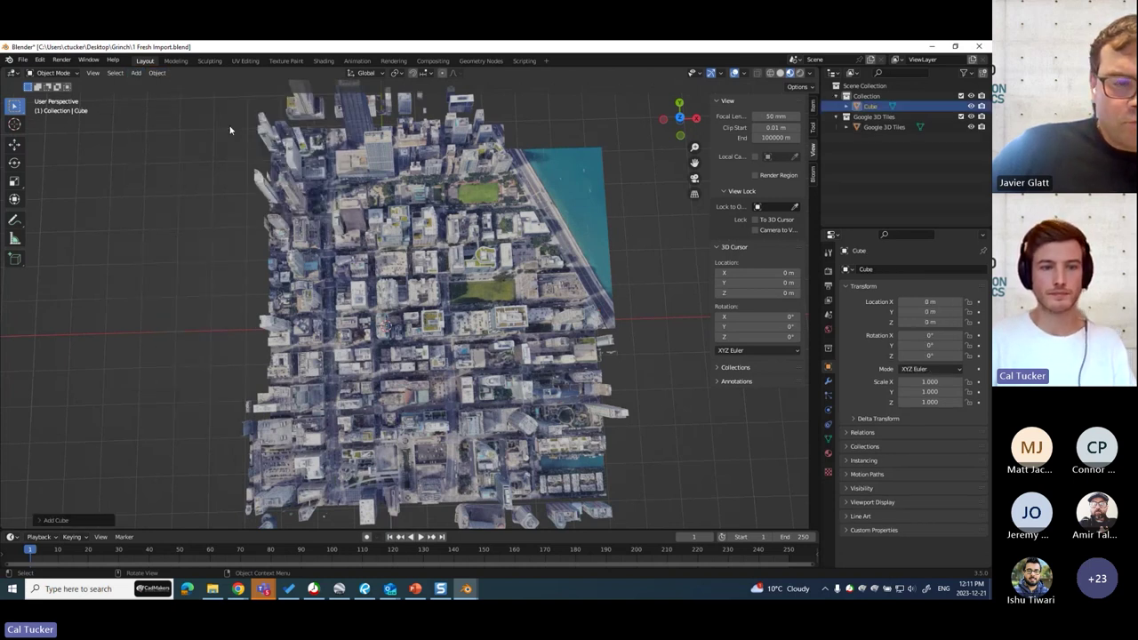
{"action": "left_click", "coordinate": [61, 521]}
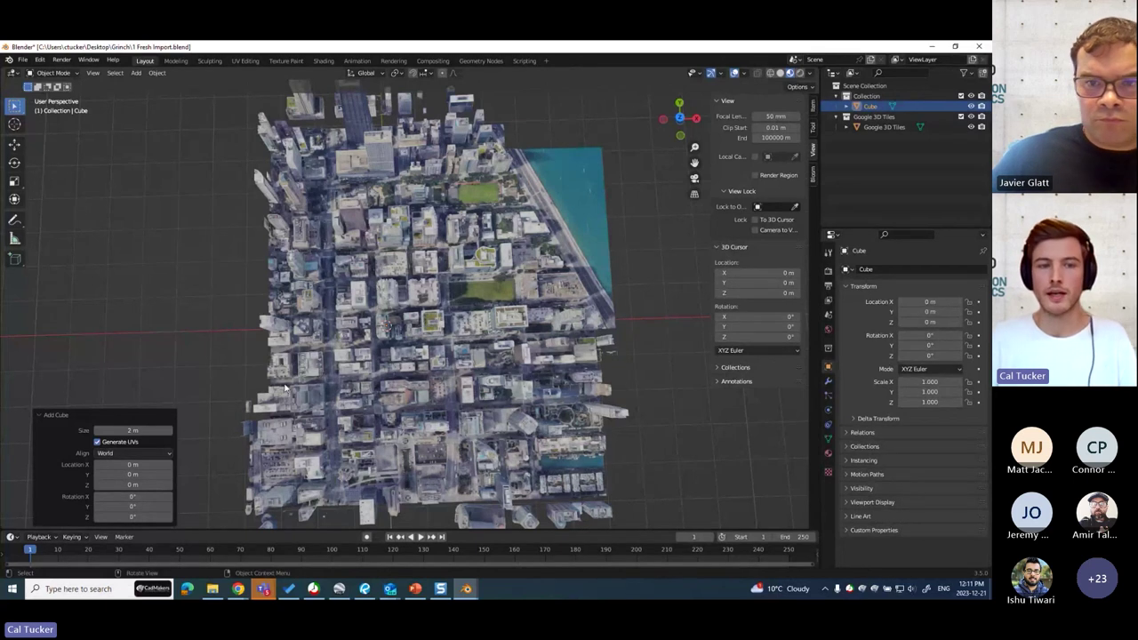
{"action": "left_click", "coordinate": [132, 431]}
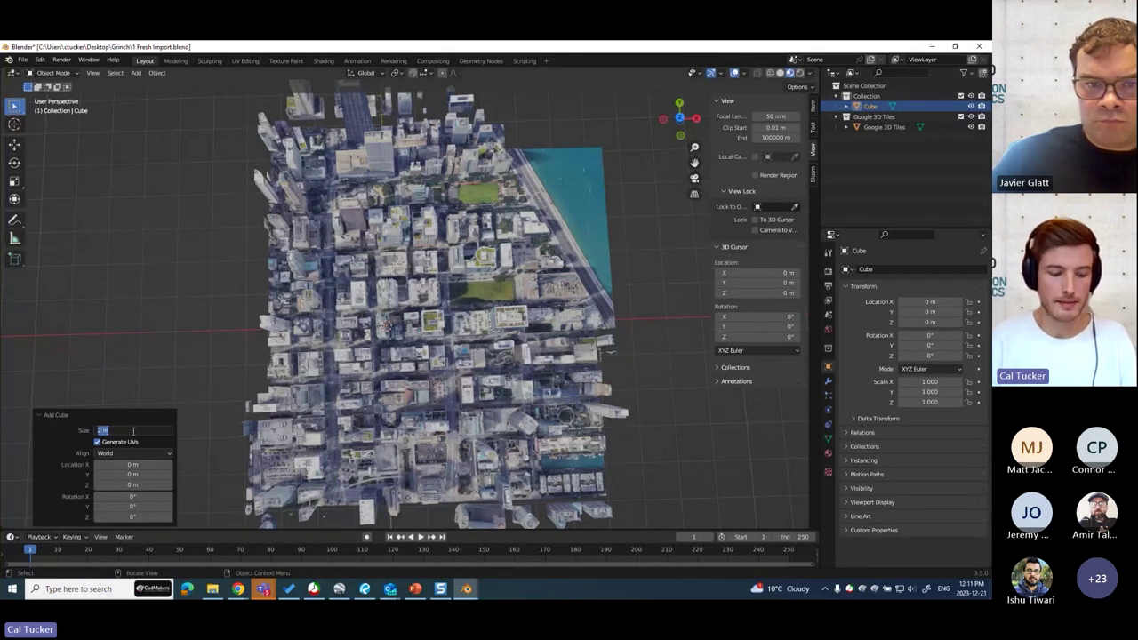
{"action": "type", "text": "610"}
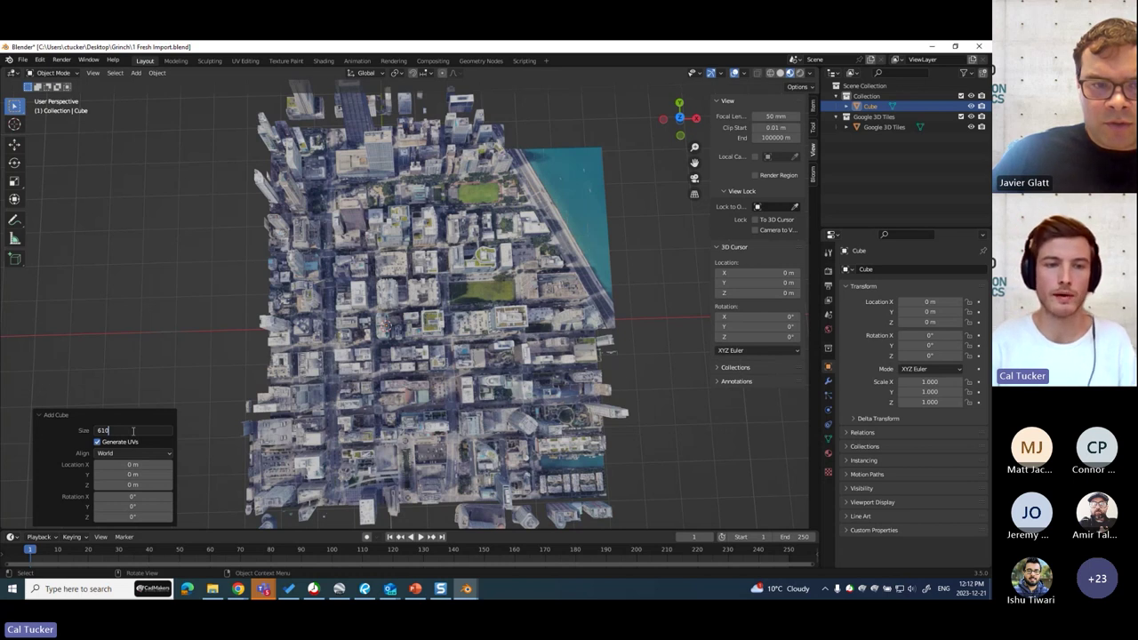
{"action": "key", "text": "Return"}
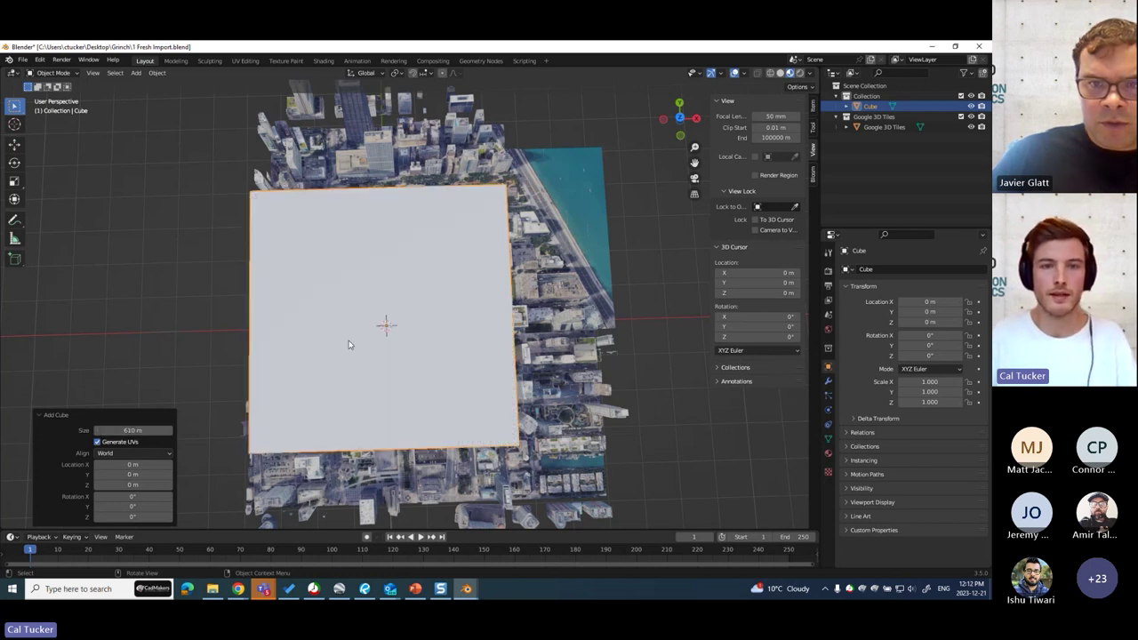
{"action": "middle_click_drag", "start_coordinate": [384, 326], "coordinate": [503, 396]}
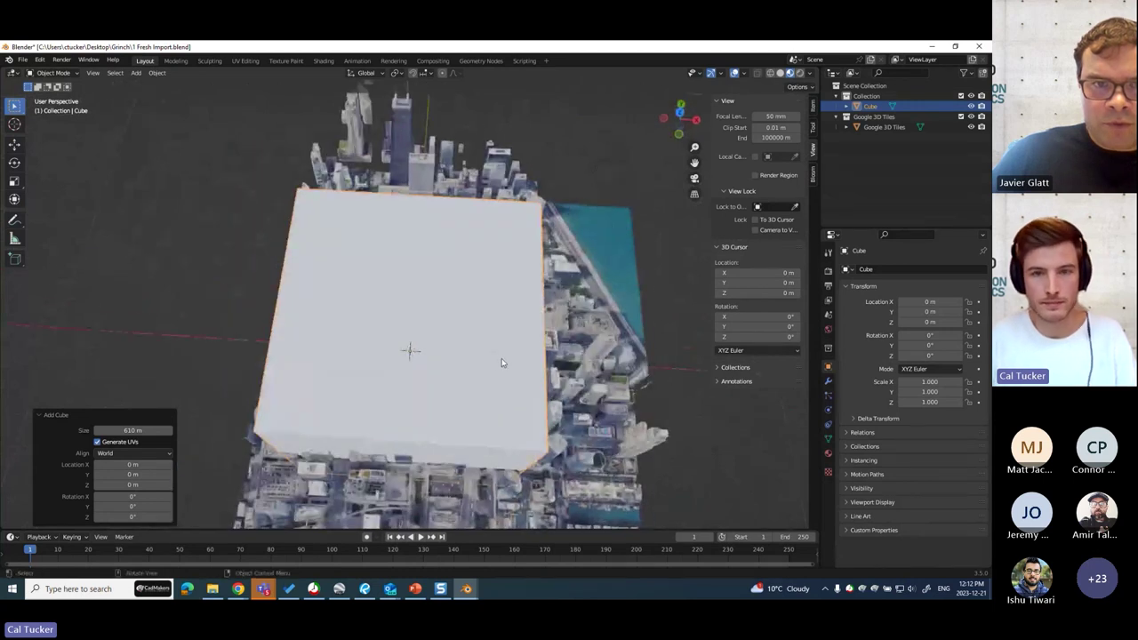
{"action": "mouse_move", "coordinate": [554, 329]}
{"action": "middle_mouse_down"}
{"action": "mouse_move", "coordinate": [566, 347]}
{"action": "mouse_move", "coordinate": [552, 312]}
{"action": "middle_mouse_up"}
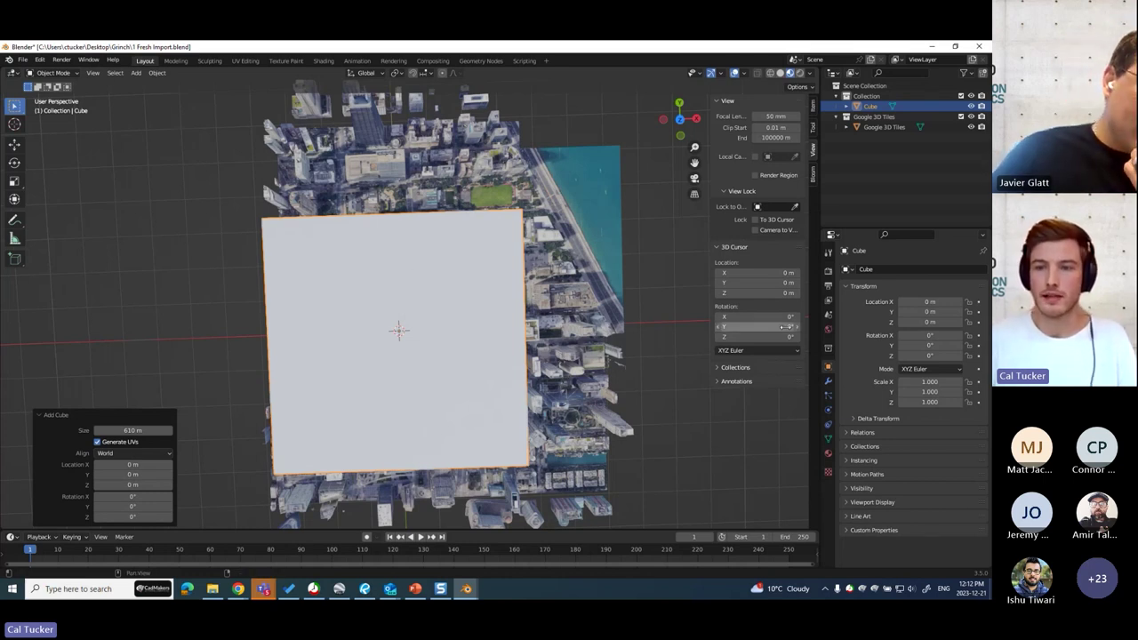
Step: Give the cube a new material with its base colour alpha set to zero
{"action": "left_click", "coordinate": [828, 453]}
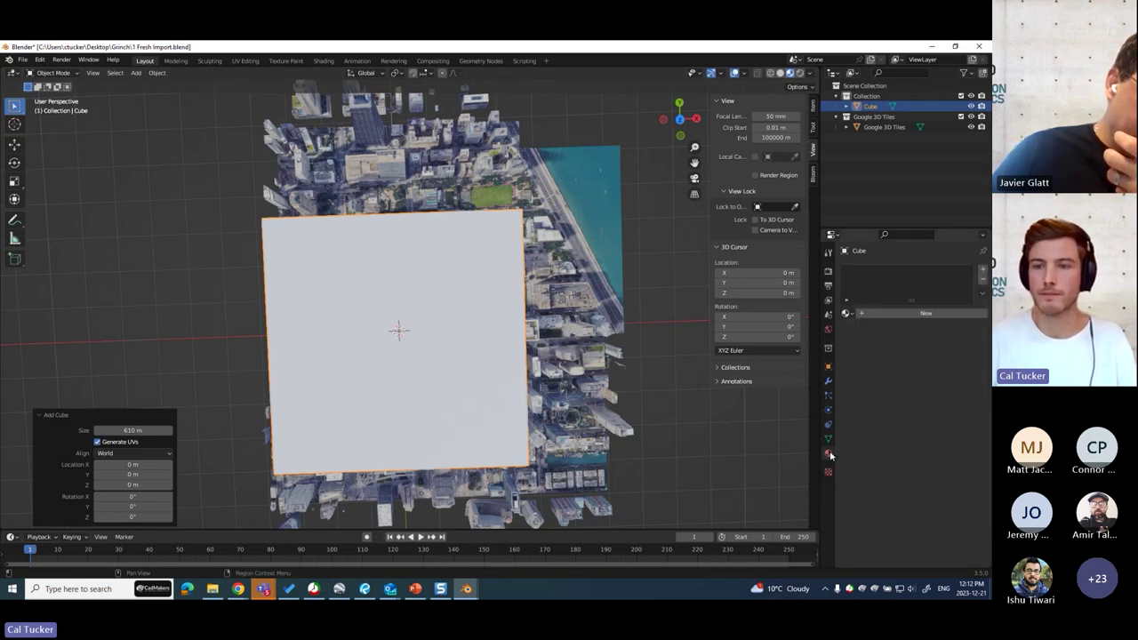
{"action": "left_click", "coordinate": [908, 314]}
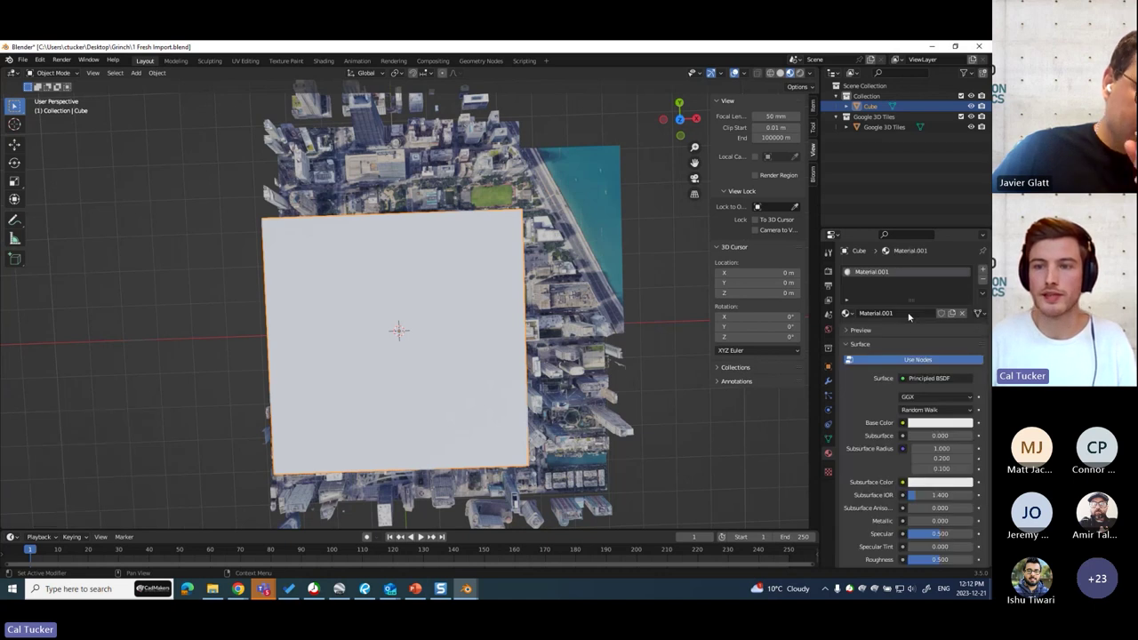
{"action": "left_click", "coordinate": [939, 426]}
{"action": "left_click_drag", "start_coordinate": [924, 408], "coordinate": [884, 408]}
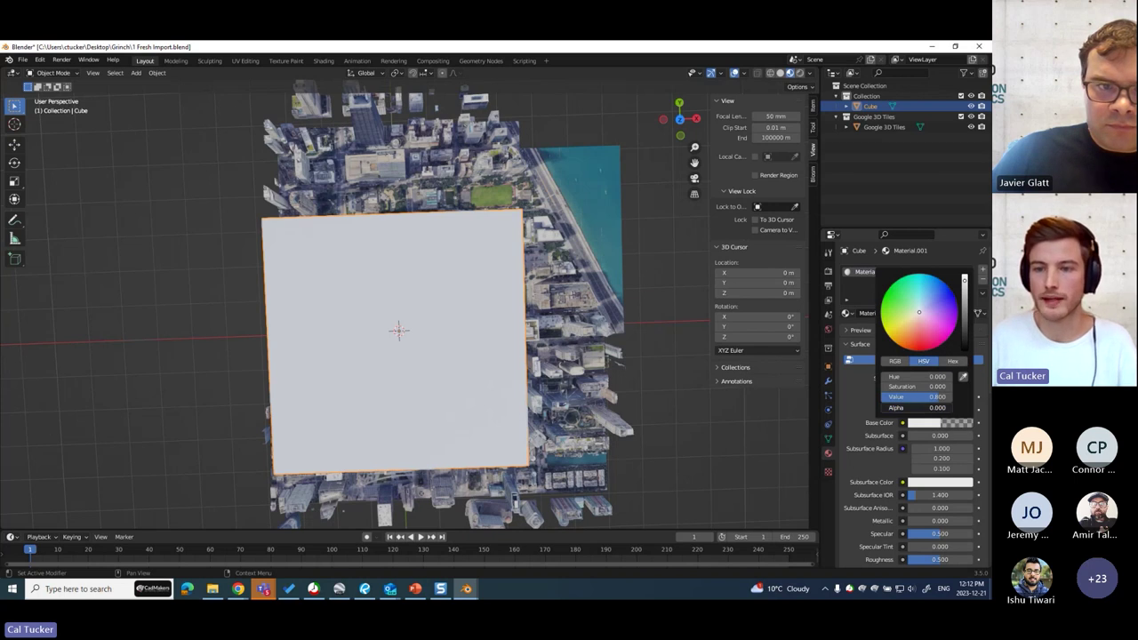
{"action": "scroll", "coordinate": [861, 413], "scroll_direction": "down", "scroll_amount": 6}
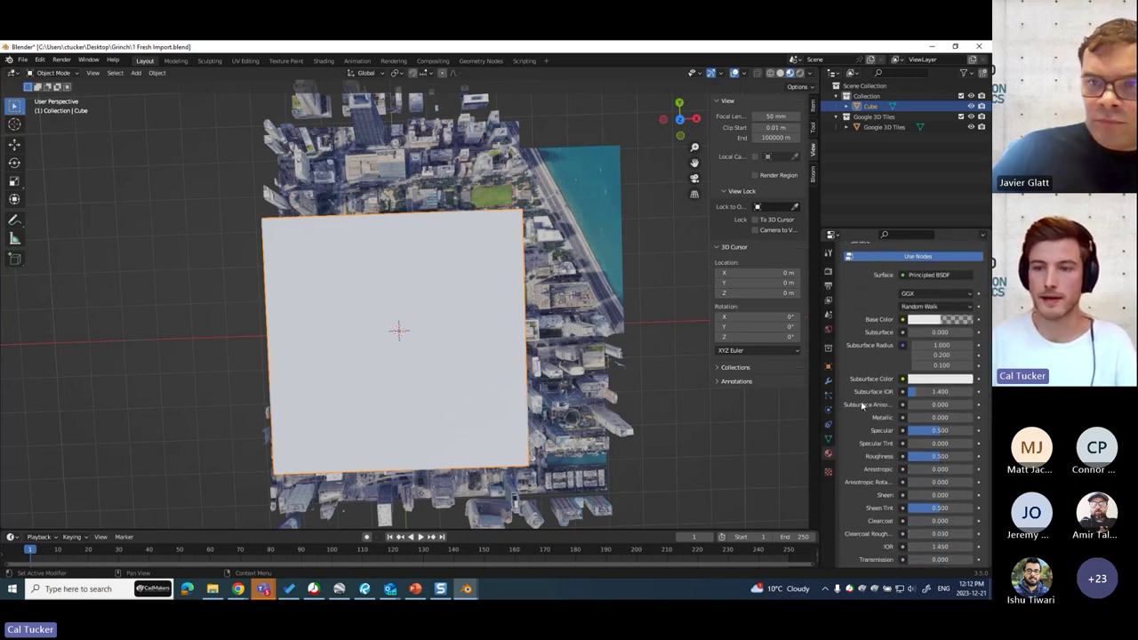
{"action": "scroll", "coordinate": [861, 405], "scroll_direction": "down", "scroll_amount": 3}
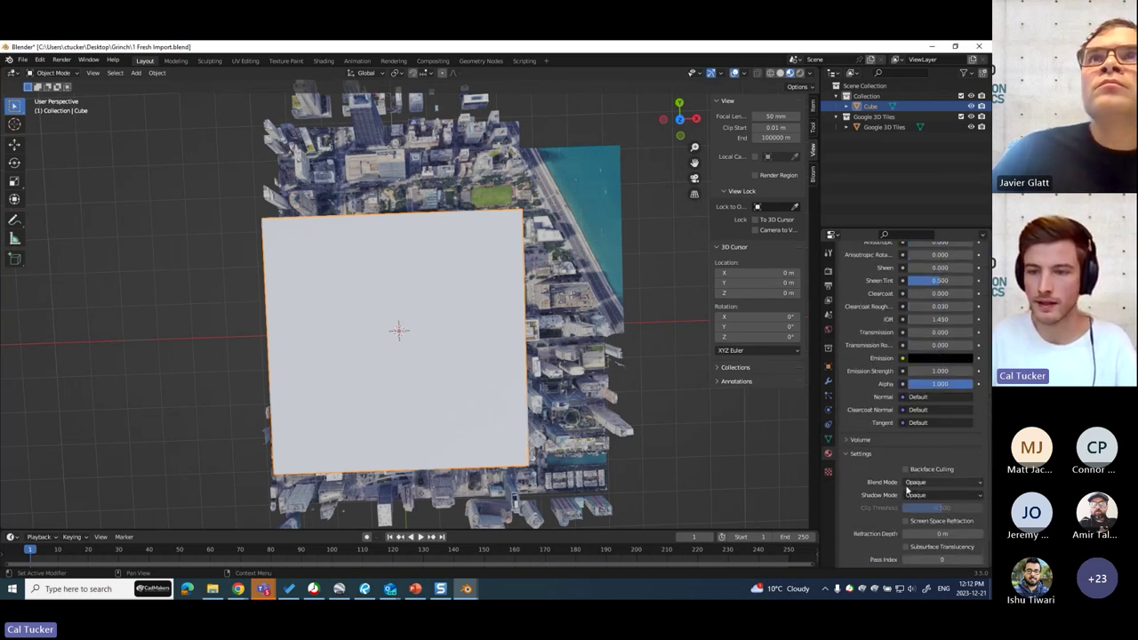
{"action": "scroll", "coordinate": [922, 480], "scroll_direction": "down", "scroll_amount": 1}
Step: Set Blend Mode and Shadow Mode to Alpha Clip with Clip Threshold 1.0
{"action": "left_click", "coordinate": [920, 440]}
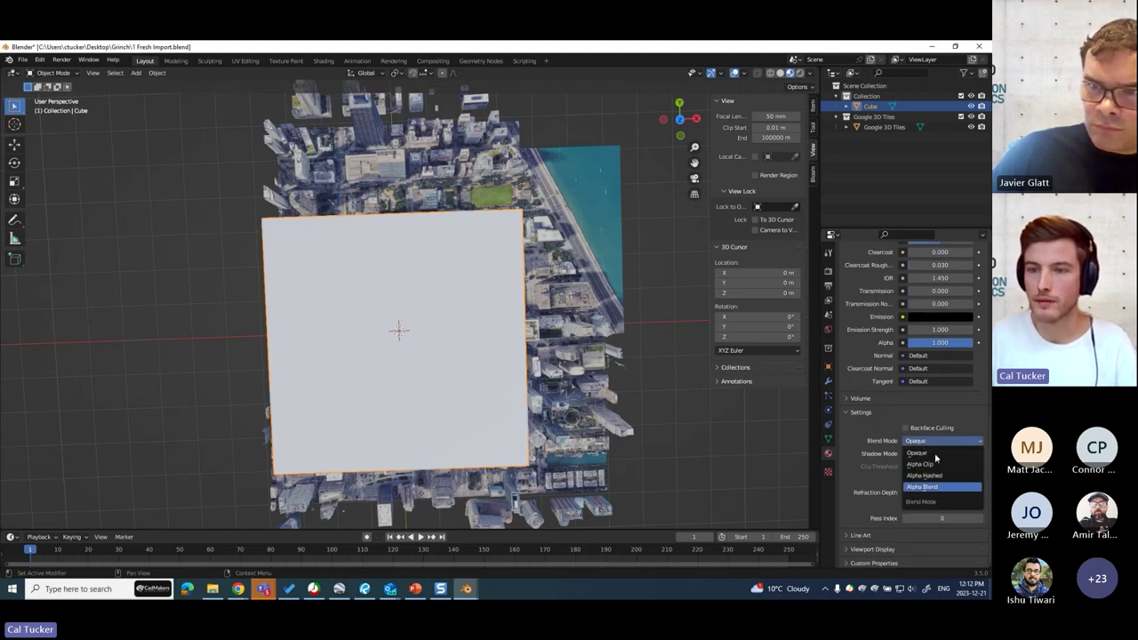
{"action": "left_click", "coordinate": [925, 486]}
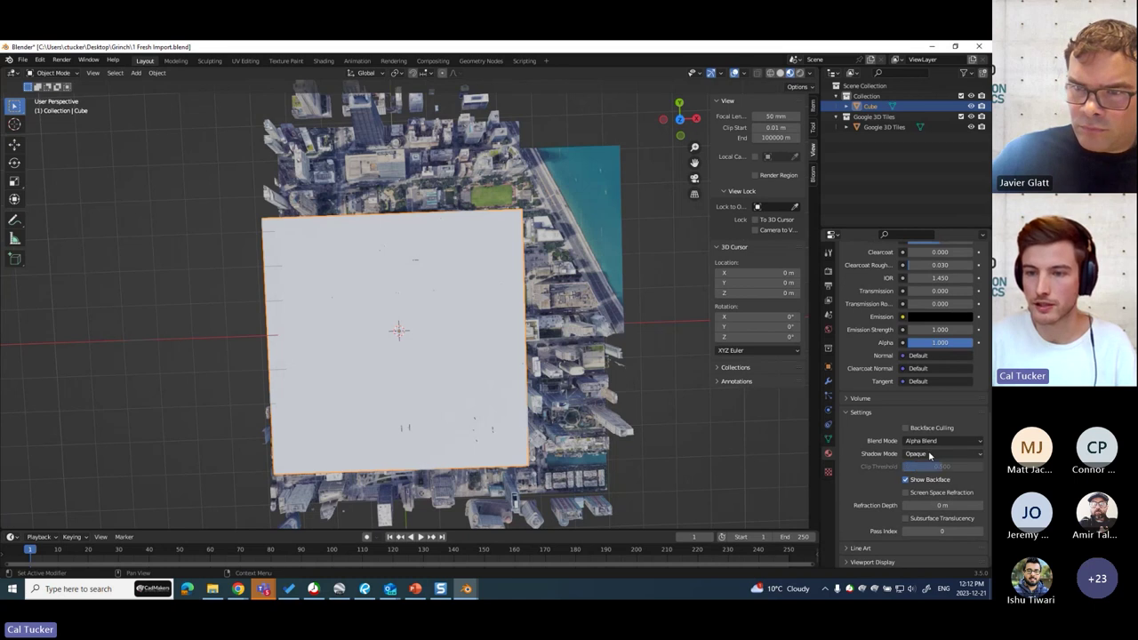
{"action": "left_click", "coordinate": [933, 454]}
{"action": "left_click", "coordinate": [938, 486]}
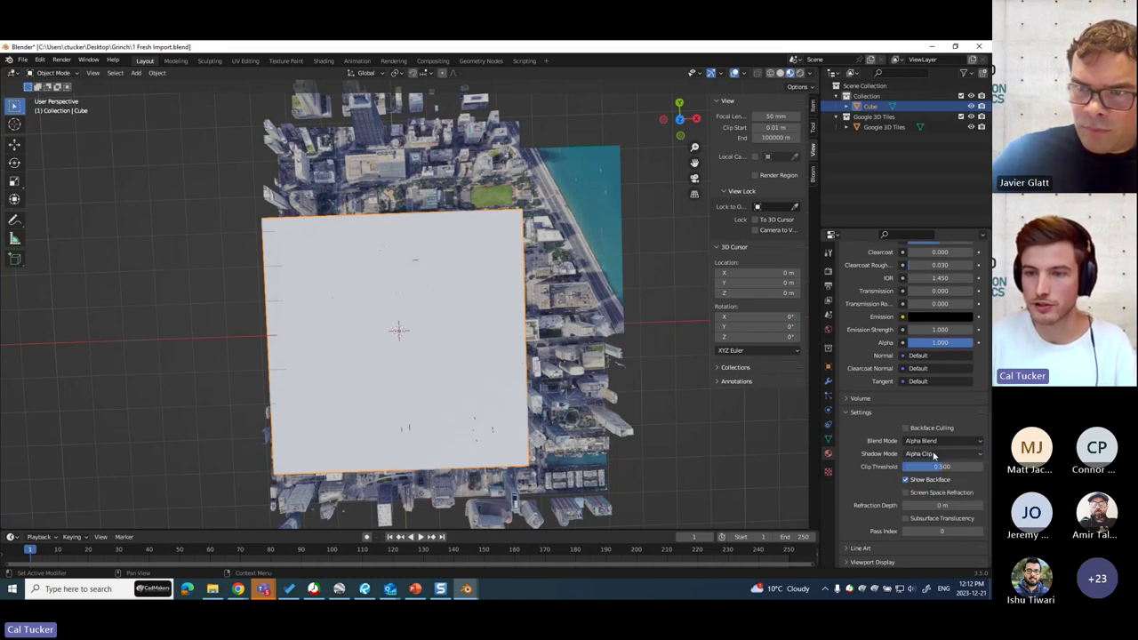
{"action": "left_click", "coordinate": [930, 441]}
{"action": "left_click", "coordinate": [935, 465]}
{"action": "left_click_drag", "start_coordinate": [938, 466], "coordinate": [968, 466]}
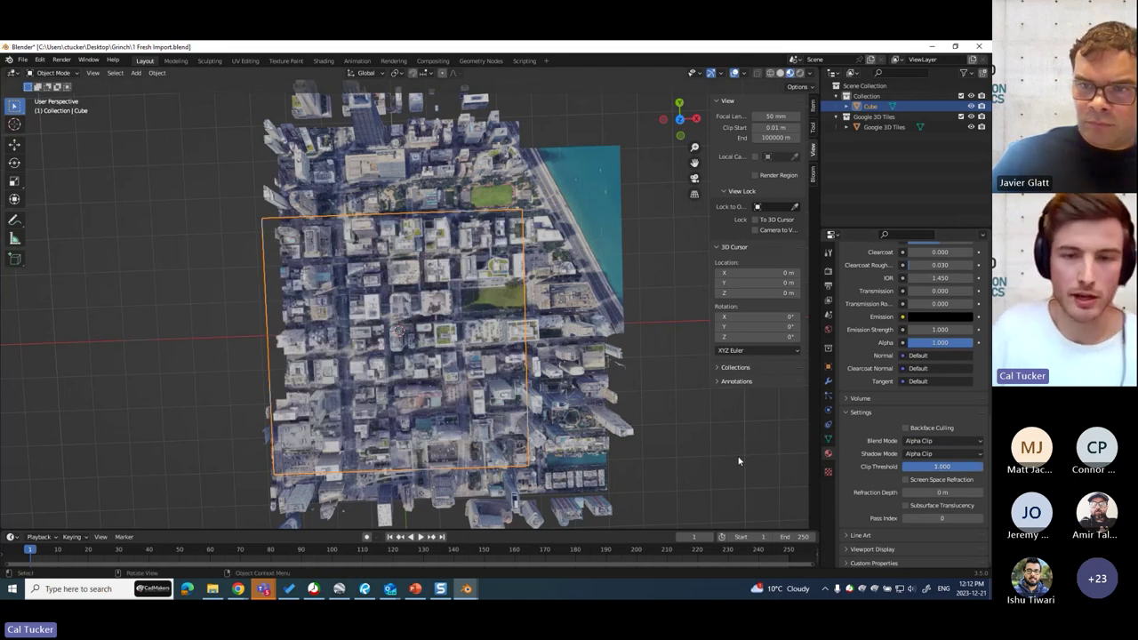
{"action": "middle_click_drag", "start_coordinate": [706, 446], "coordinate": [686, 428]}
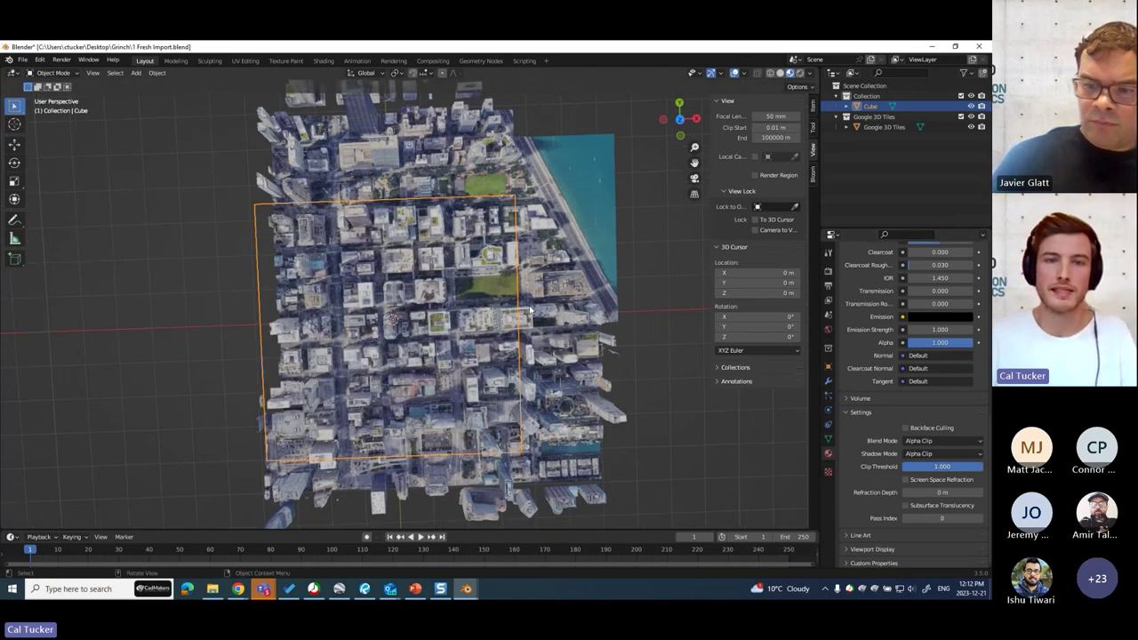
{"action": "middle_click_drag", "start_coordinate": [530, 309], "coordinate": [462, 318]}
{"action": "middle_click_drag", "start_coordinate": [332, 374], "coordinate": [378, 217]}
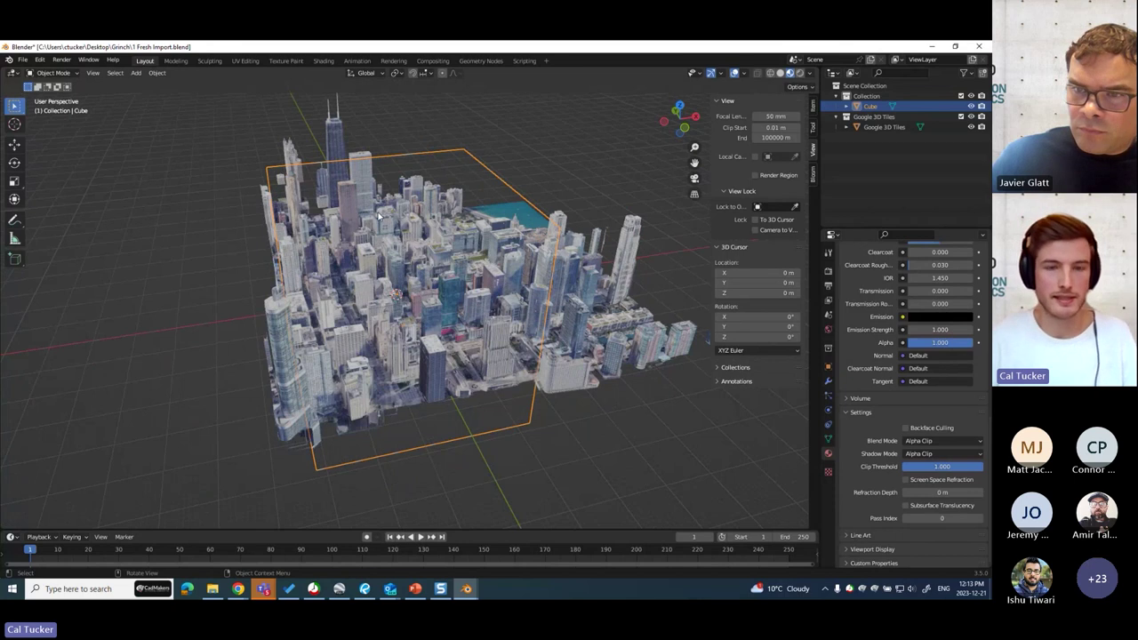
Step: Put the see-through cube into Edit Mode and orbit around it and the city
{"action": "key", "text": "Tab"}
{"action": "middle_click_drag", "start_coordinate": [356, 199], "coordinate": [376, 214]}
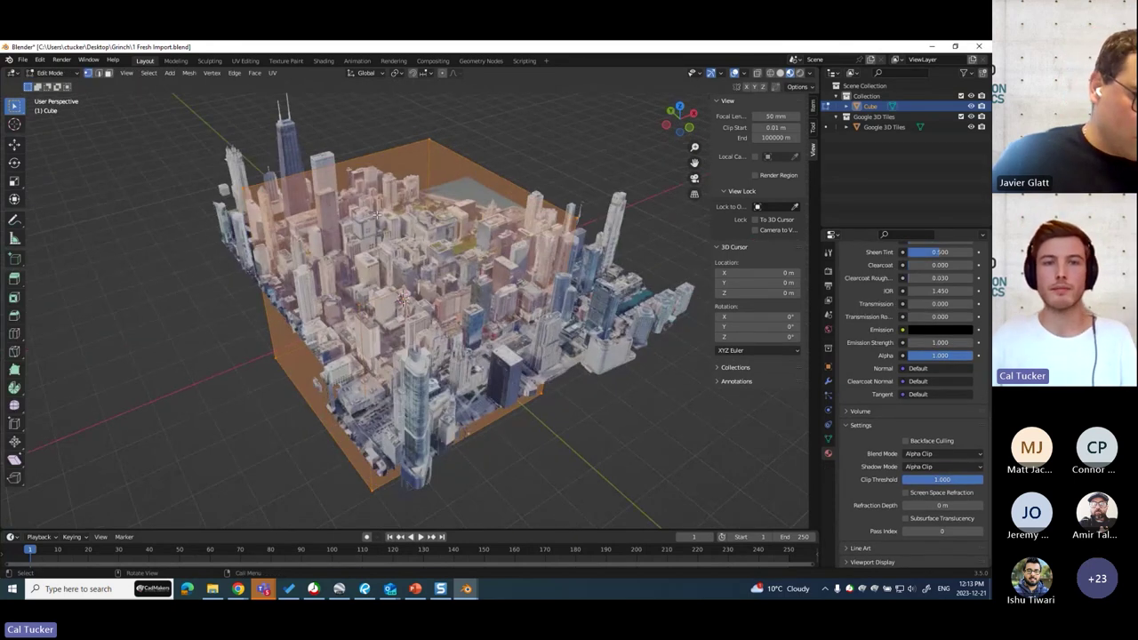
{"action": "middle_click_drag", "start_coordinate": [379, 203], "coordinate": [443, 178]}
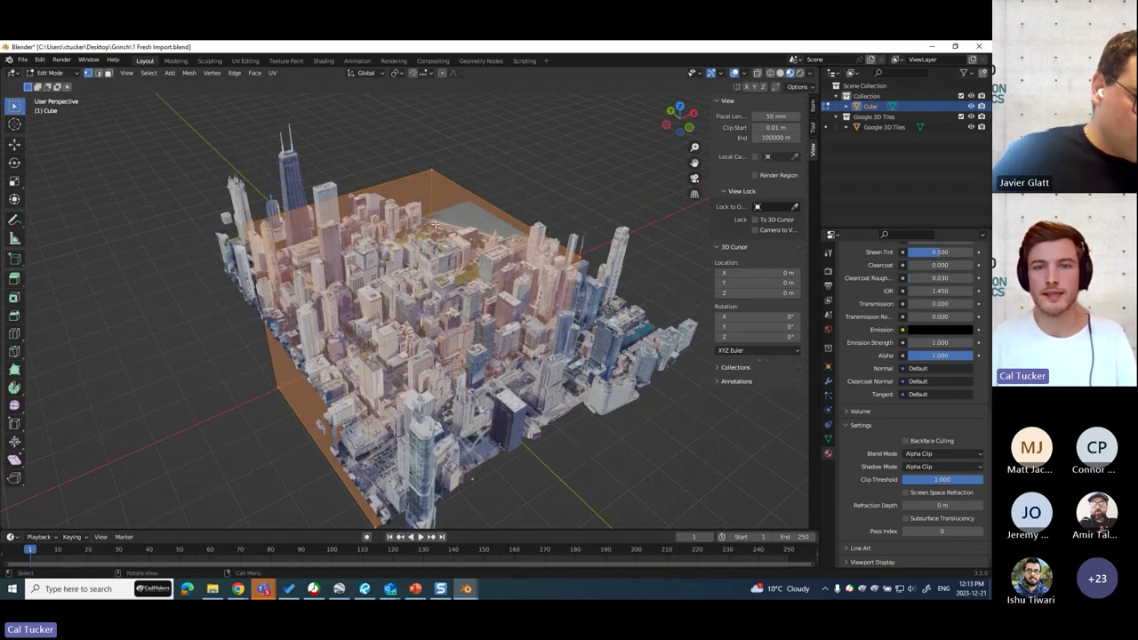
{"action": "middle_click_drag", "start_coordinate": [434, 224], "coordinate": [477, 210]}
{"action": "middle_click_drag", "start_coordinate": [451, 257], "coordinate": [382, 268]}
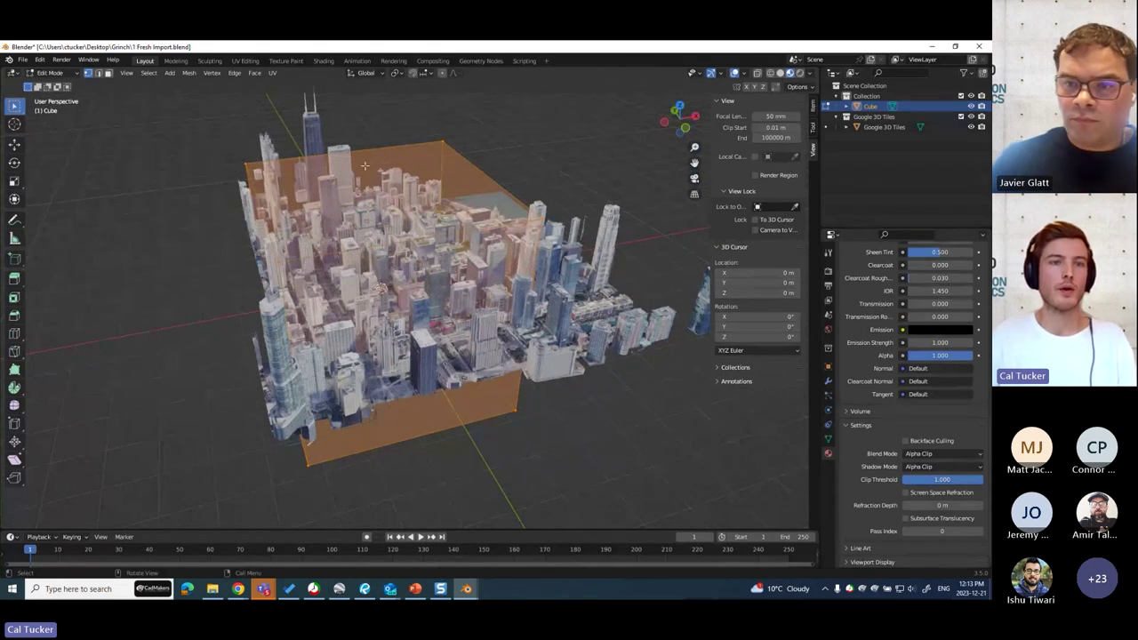
Step: Try Edge and Face select modes, ending with Vertex select mode active
{"action": "left_click", "coordinate": [98, 75]}
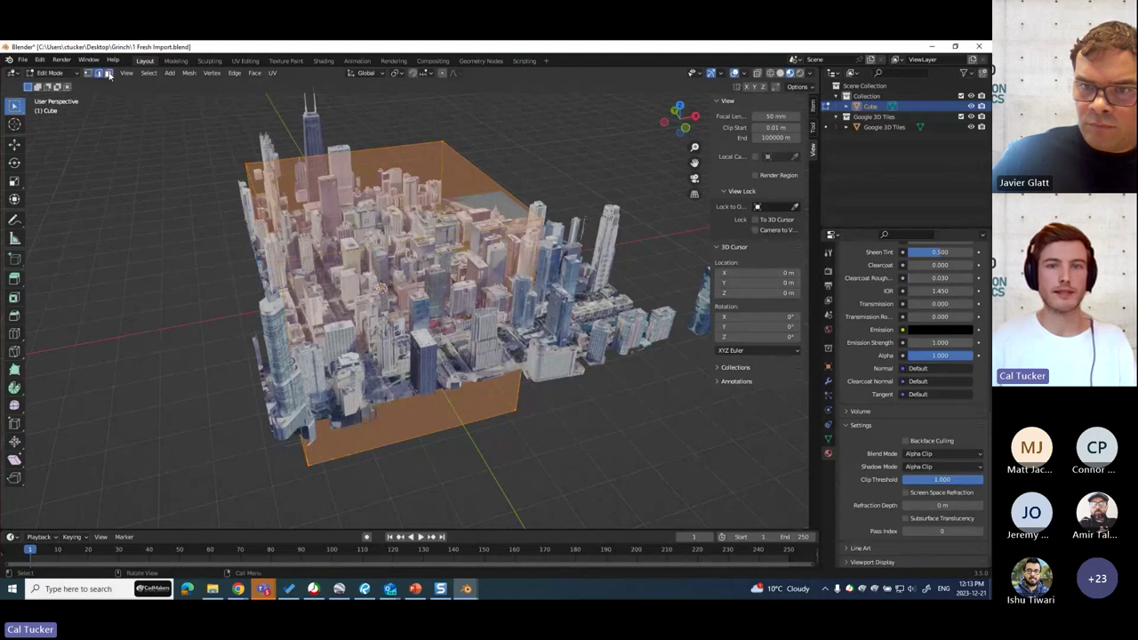
{"action": "left_click", "coordinate": [107, 74]}
{"action": "left_click", "coordinate": [90, 75]}
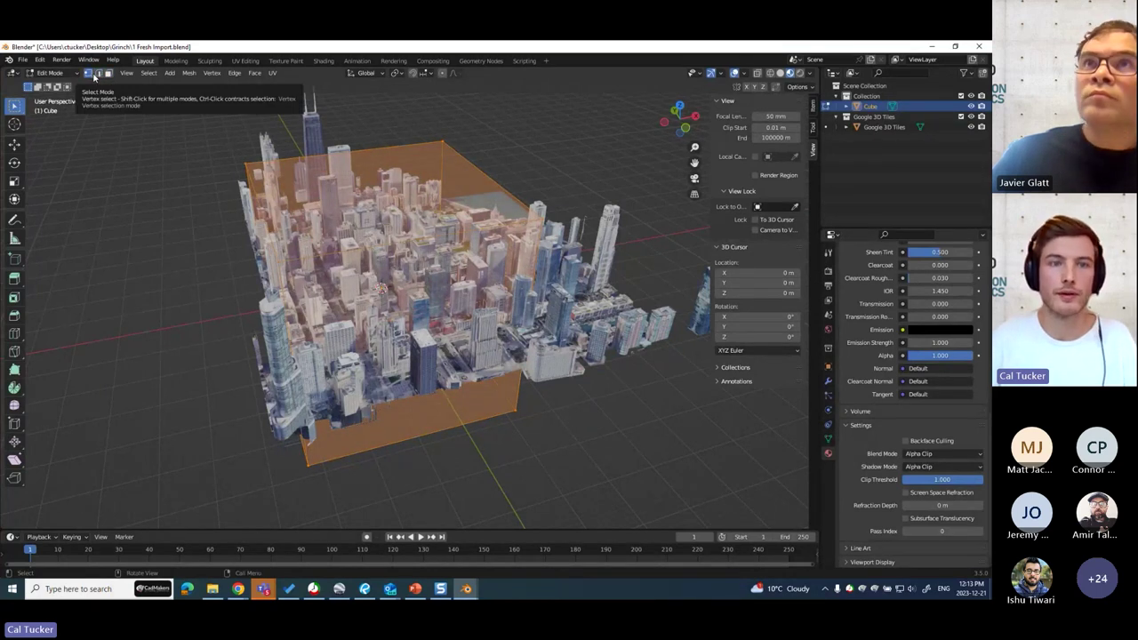
{"action": "left_click", "coordinate": [108, 75]}
{"action": "left_click", "coordinate": [89, 75]}
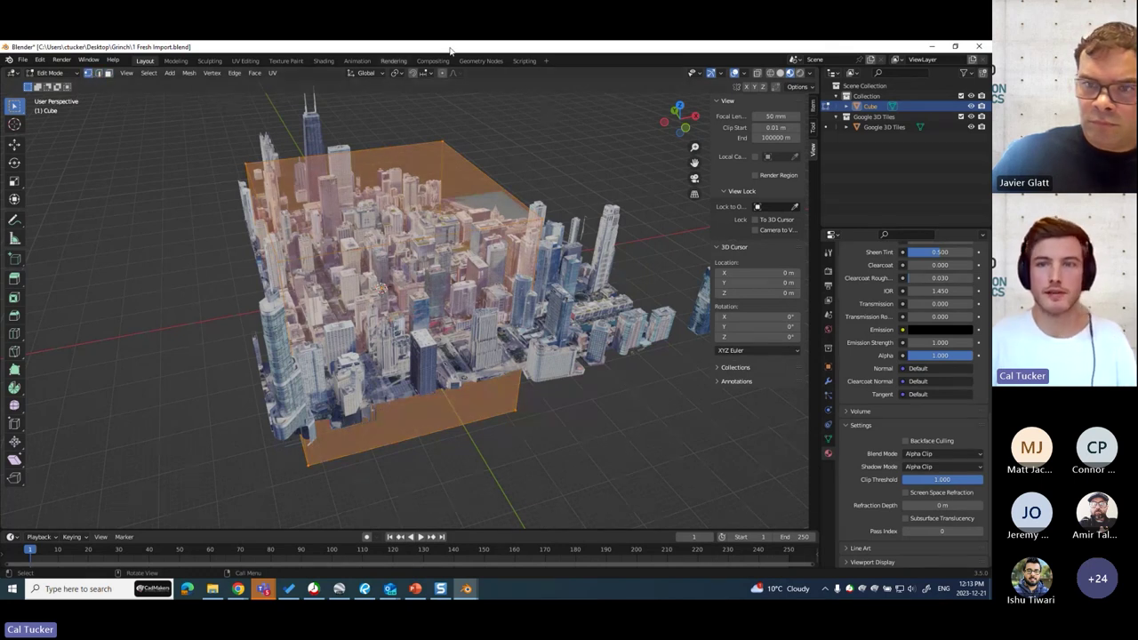
Step: Compare the cube against the city from Top, Back and Right views, returning to Top
{"action": "left_click", "coordinate": [681, 110]}
{"action": "left_click", "coordinate": [680, 105]}
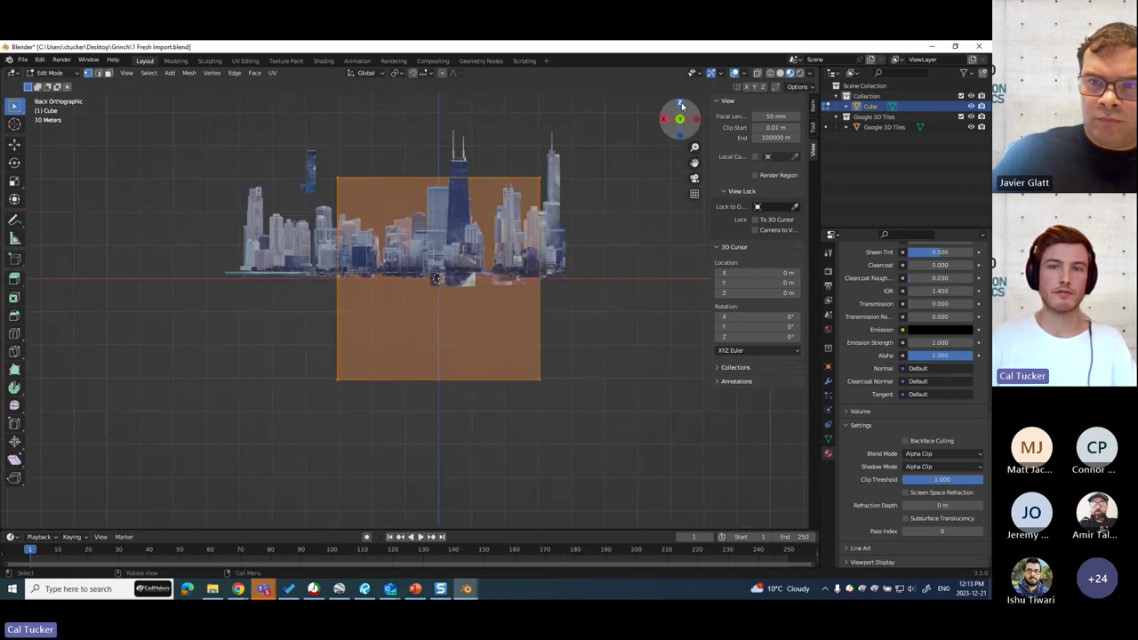
{"action": "left_click", "coordinate": [666, 120]}
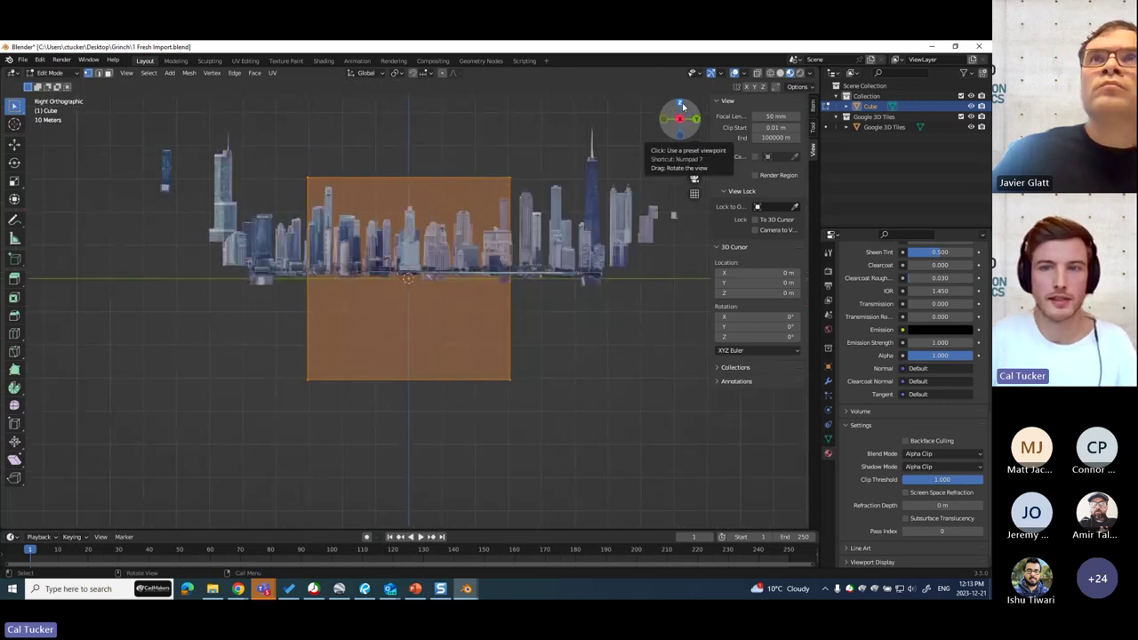
{"action": "left_click", "coordinate": [680, 105]}
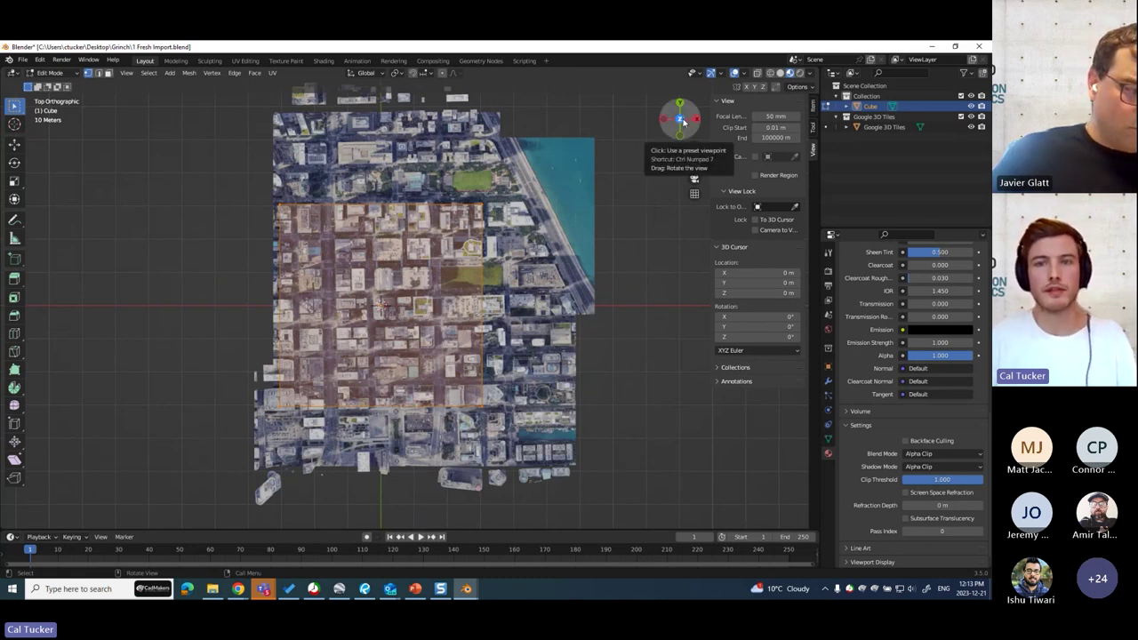
Step: Box-select the cube's faces over the city, then deselect everything
{"action": "left_click_drag", "start_coordinate": [626, 483], "coordinate": [222, 179]}
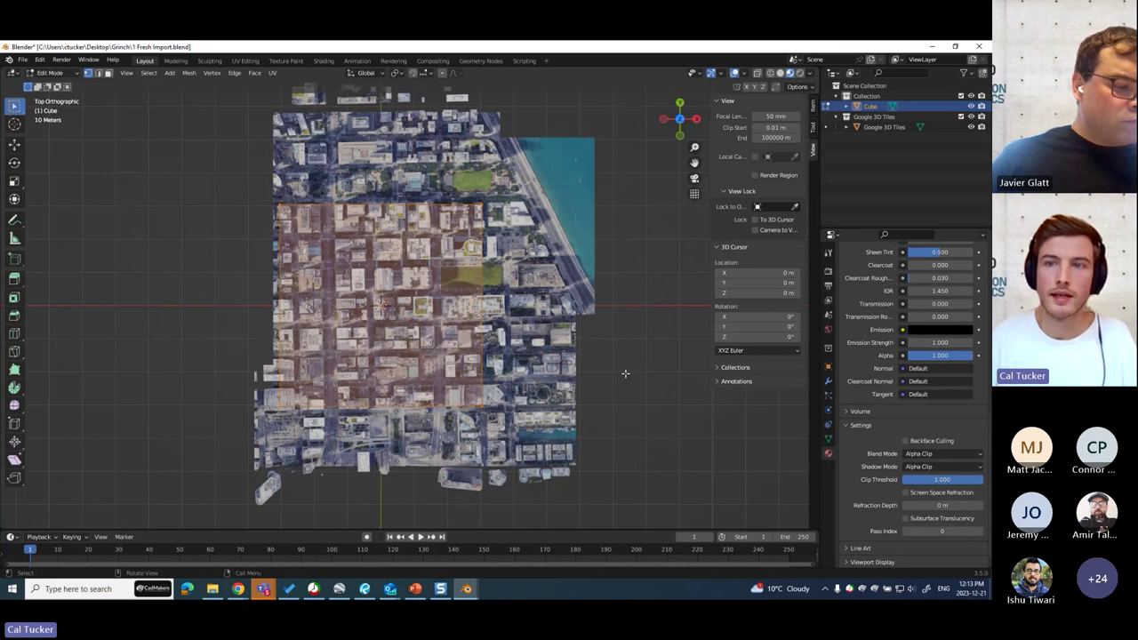
{"action": "scroll", "coordinate": [625, 373], "scroll_direction": "up", "scroll_amount": 2}
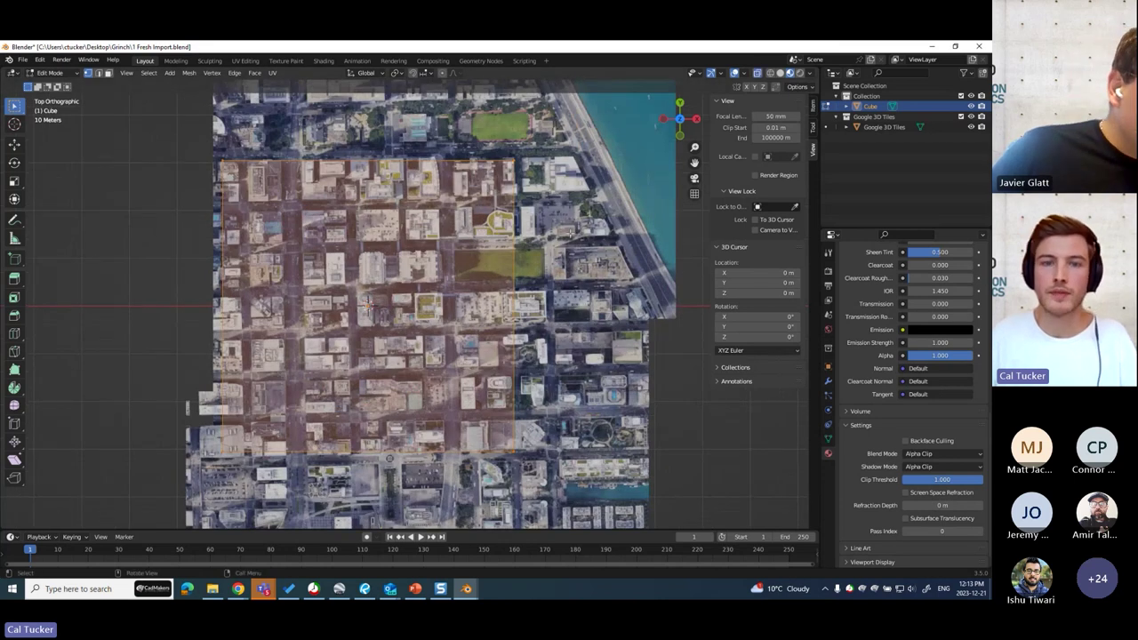
{"action": "scroll", "coordinate": [564, 235], "scroll_direction": "down", "scroll_amount": 2}
{"action": "left_click", "coordinate": [572, 278]}
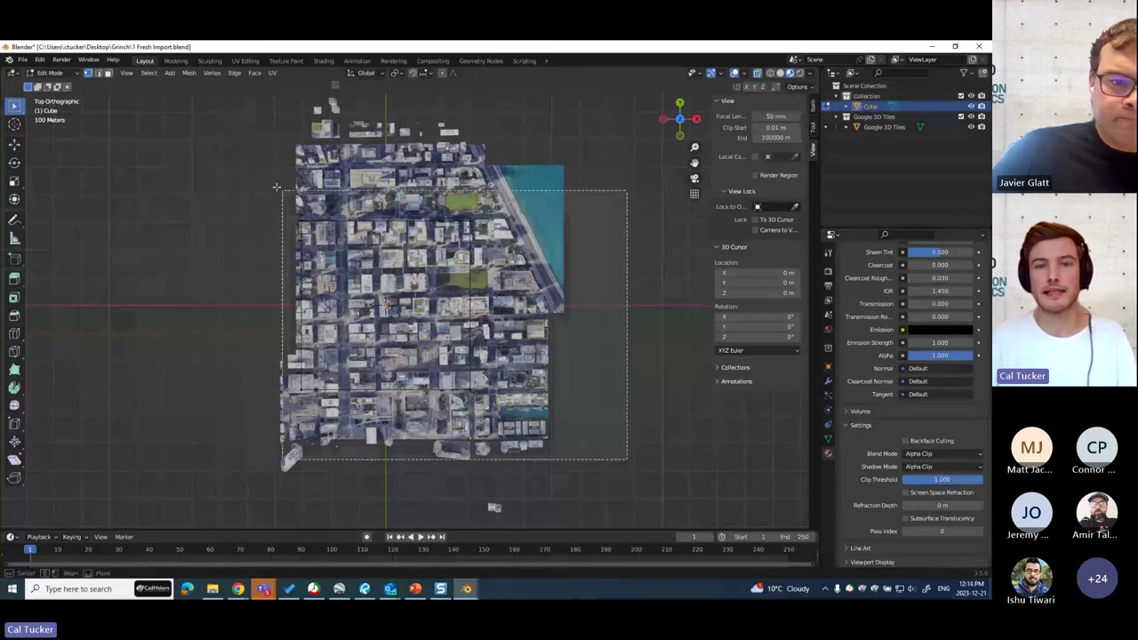
Step: Turn off X-ray, box-select the faces over the city block and move them left
{"action": "key", "text": "ctrl+l"}
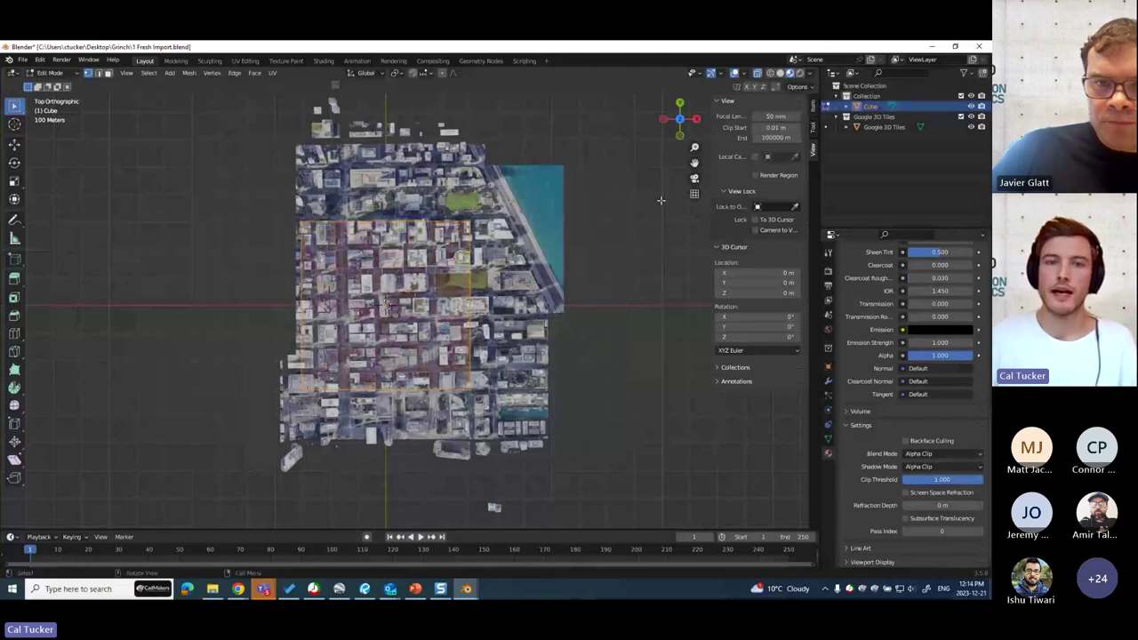
{"action": "left_click", "coordinate": [757, 76]}
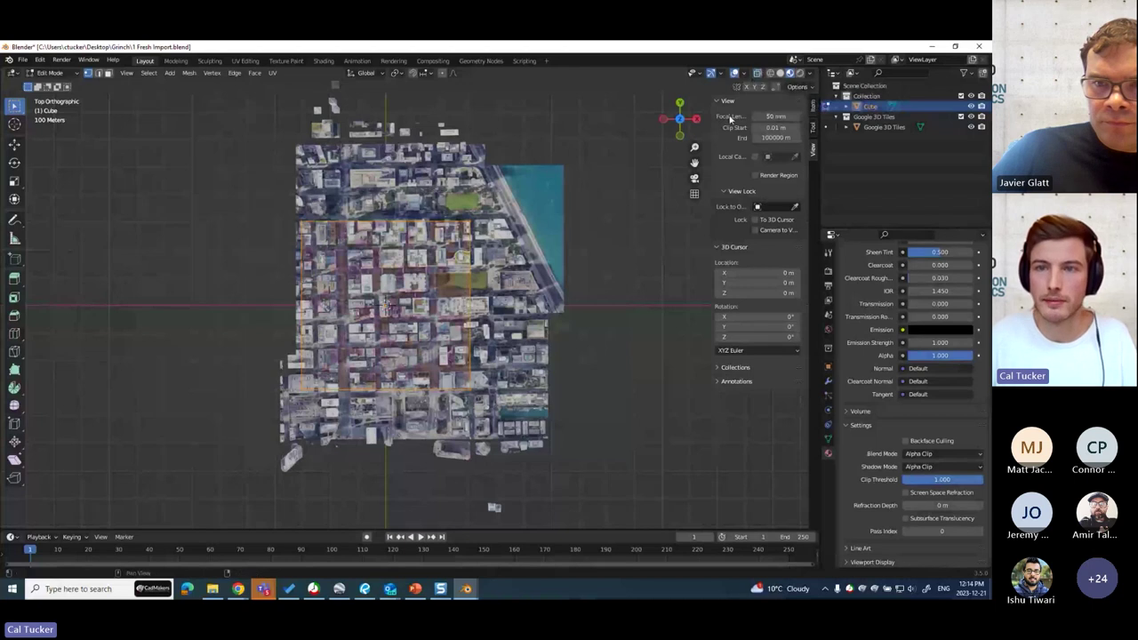
{"action": "left_click_drag", "start_coordinate": [592, 446], "coordinate": [275, 180]}
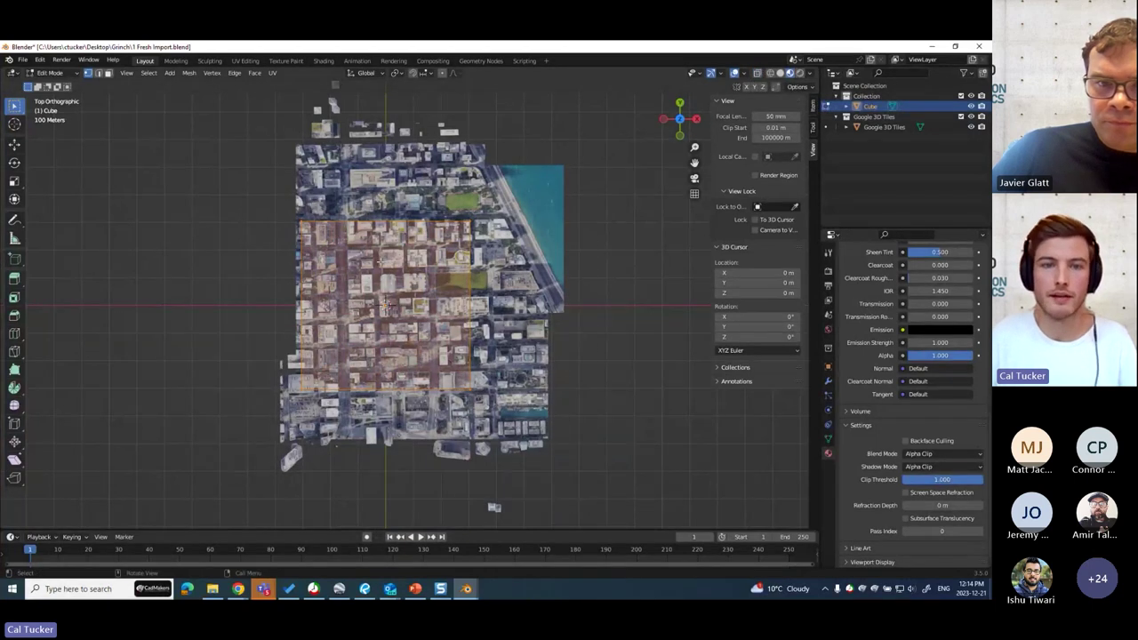
{"action": "left_click", "coordinate": [15, 144]}
{"action": "left_click_drag", "start_coordinate": [401, 292], "coordinate": [280, 304]}
{"action": "middle_click_drag", "start_coordinate": [569, 360], "coordinate": [652, 183]}
{"action": "key", "text": "KP_7"}
Step: Box-select the faces and reposition them with G over the central city block
{"action": "left_click_drag", "start_coordinate": [608, 414], "coordinate": [280, 217]}
{"action": "key", "text": "g"}
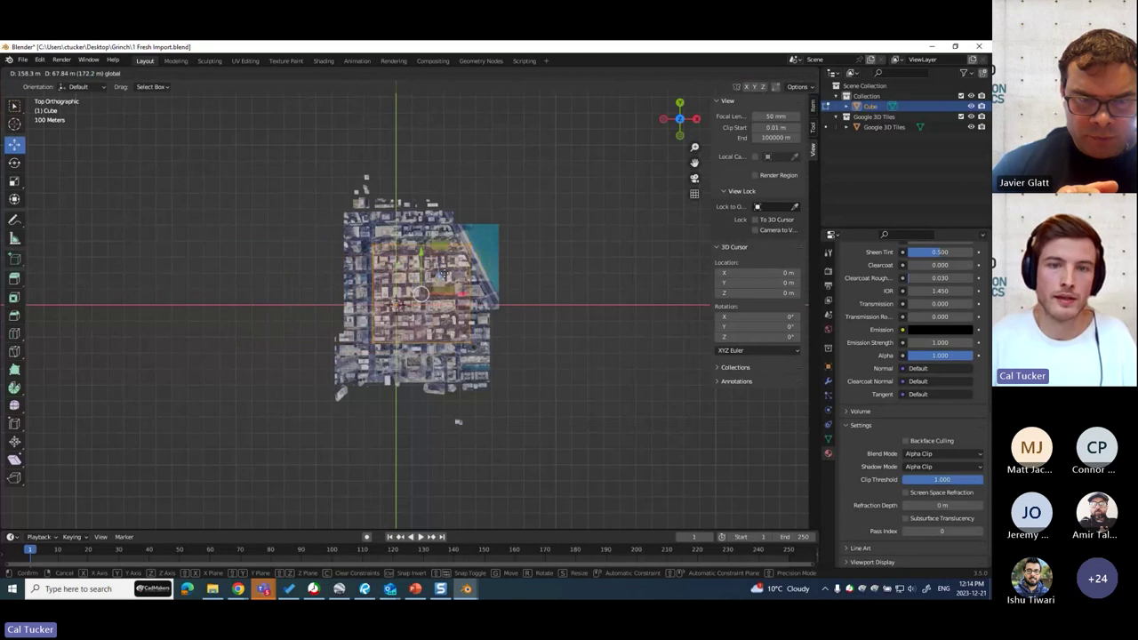
{"action": "left_click", "coordinate": [459, 273]}
{"action": "scroll", "coordinate": [573, 240], "scroll_direction": "up", "scroll_amount": 2}
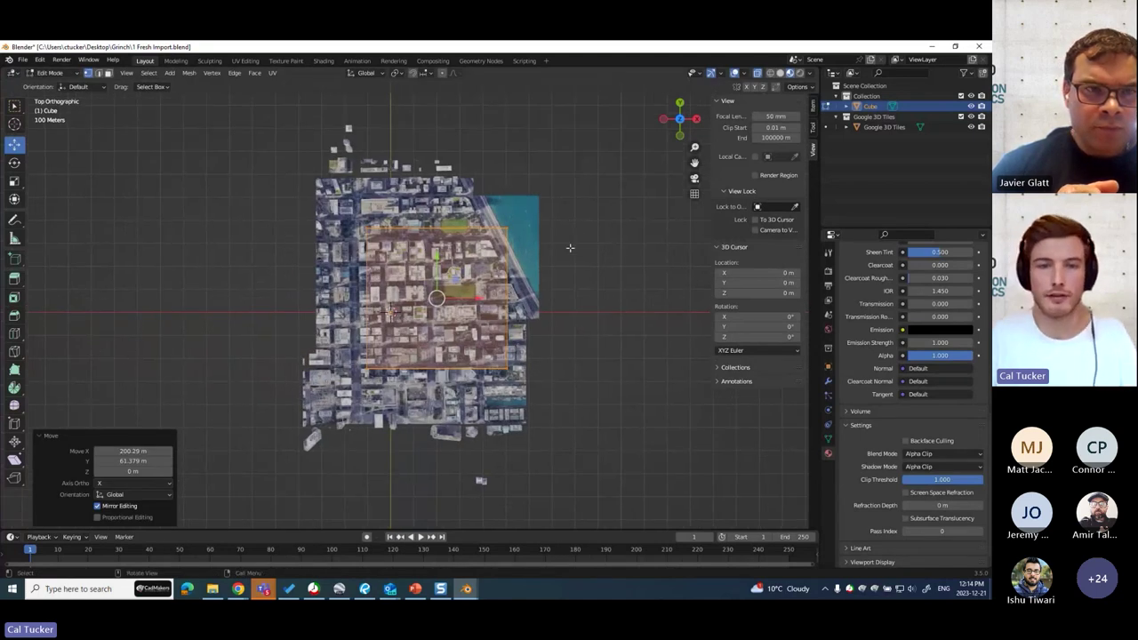
{"action": "scroll", "coordinate": [587, 247], "scroll_direction": "up", "scroll_amount": 3}
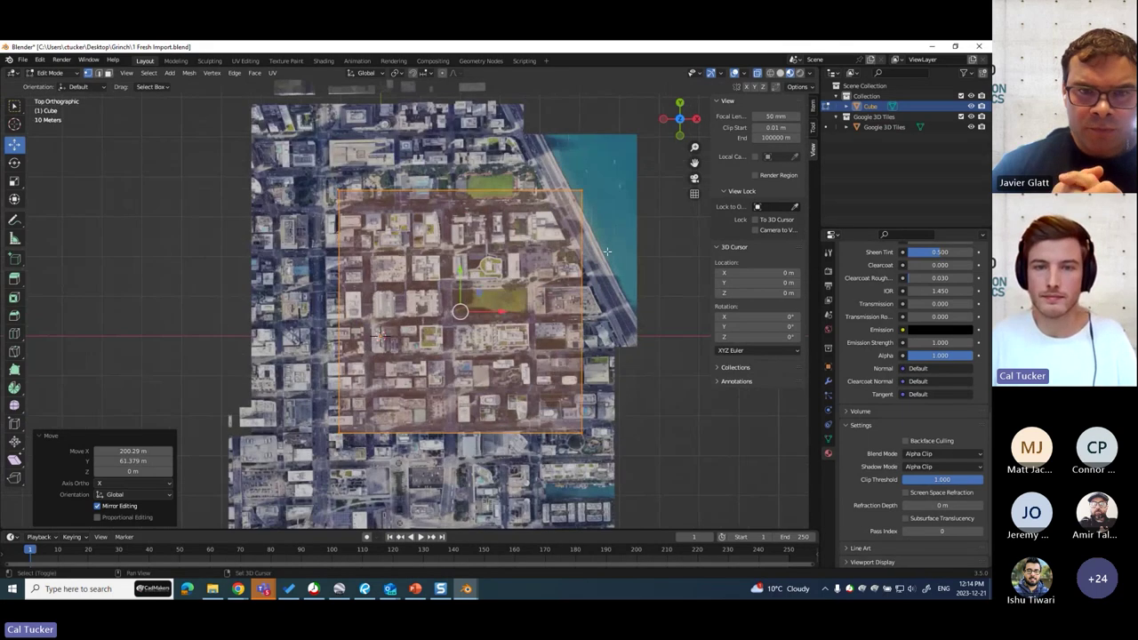
{"action": "scroll", "coordinate": [607, 251], "scroll_direction": "up", "scroll_amount": 3}
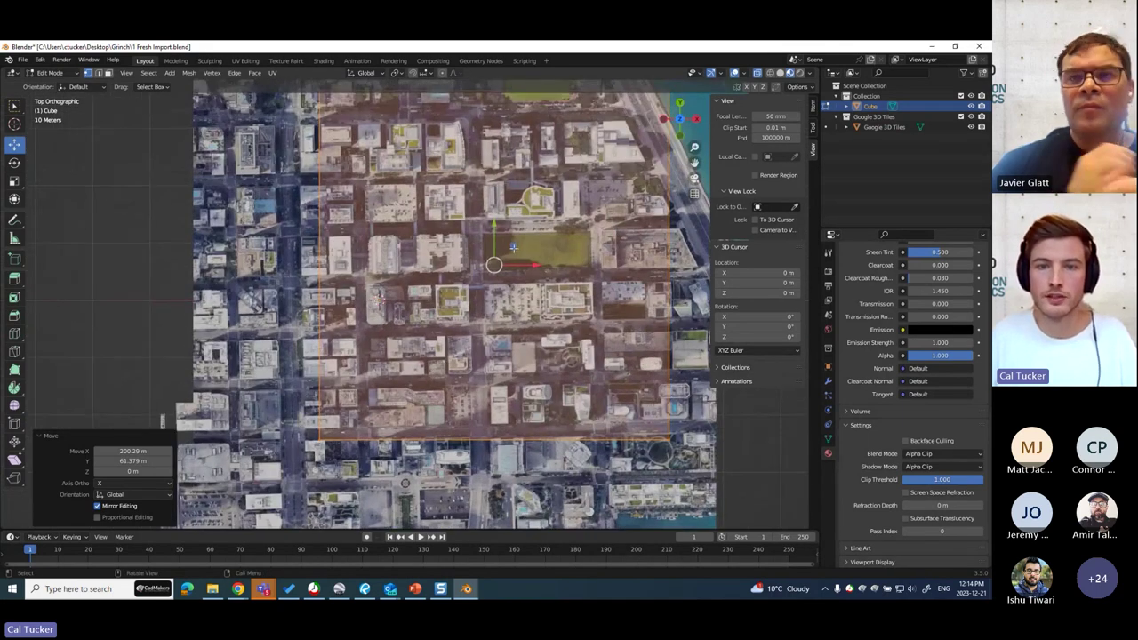
{"action": "key", "text": "g"}
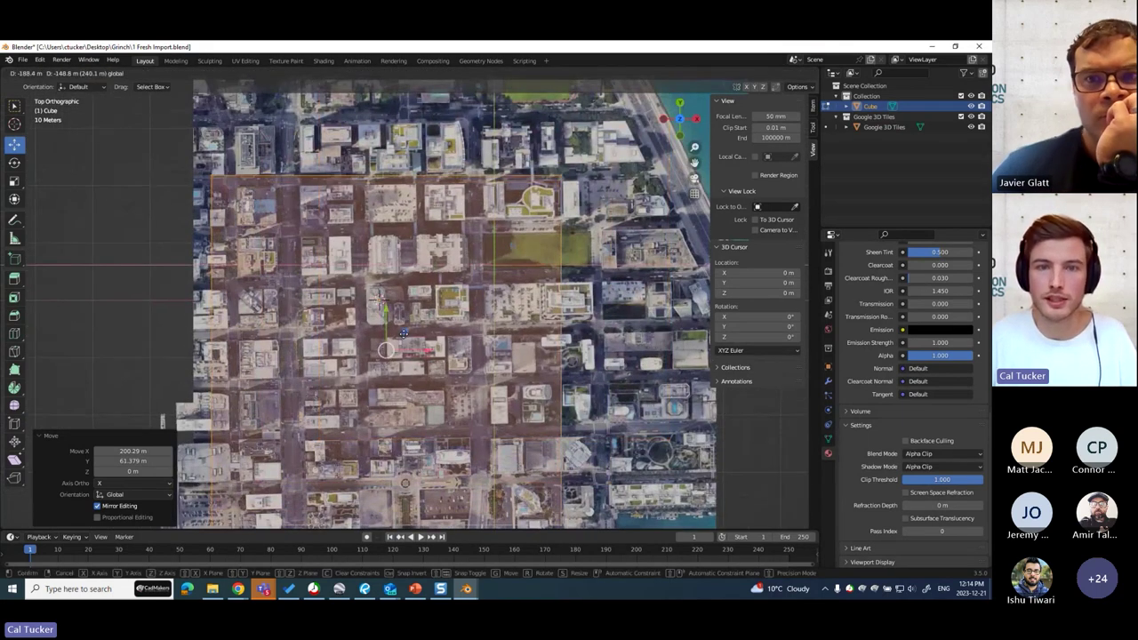
{"action": "left_click", "coordinate": [404, 334]}
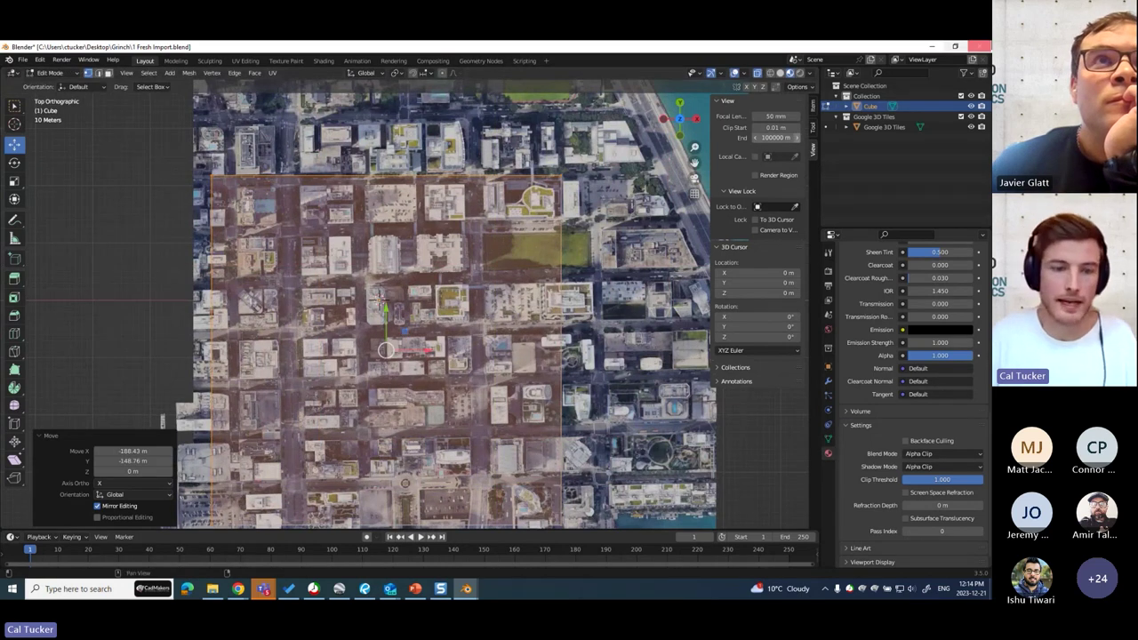
Step: Switch the cmBuilder city block to a 2D top-down plan, zoom it, then restore Blender
{"action": "mouse_move", "coordinate": [239, 589]}
{"action": "left_click", "coordinate": [182, 543]}
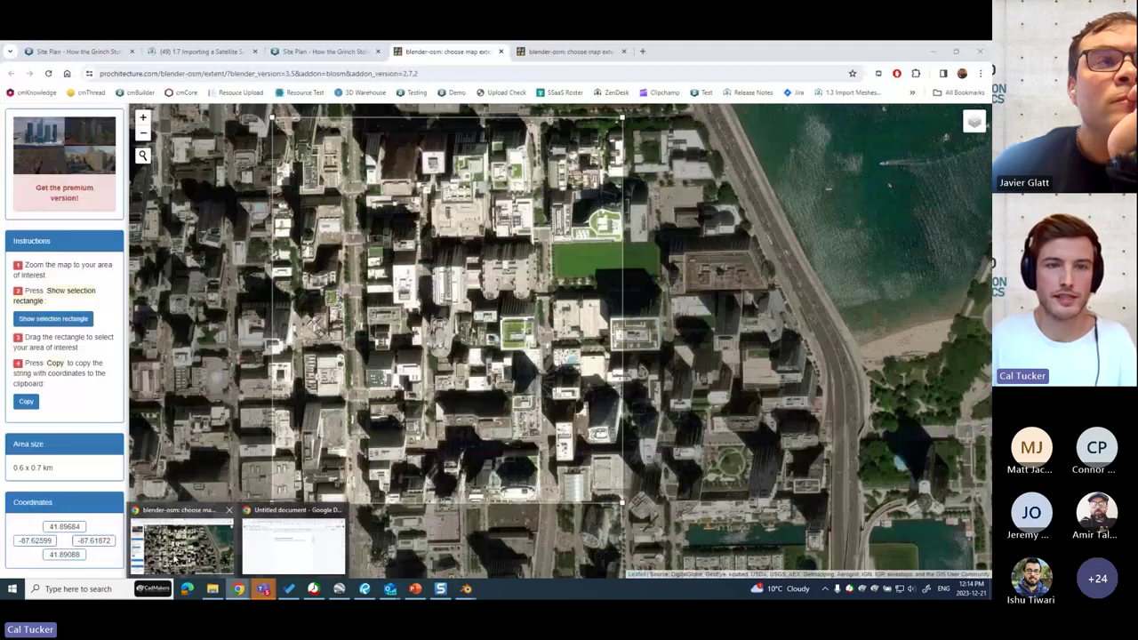
{"action": "left_click", "coordinate": [324, 51]}
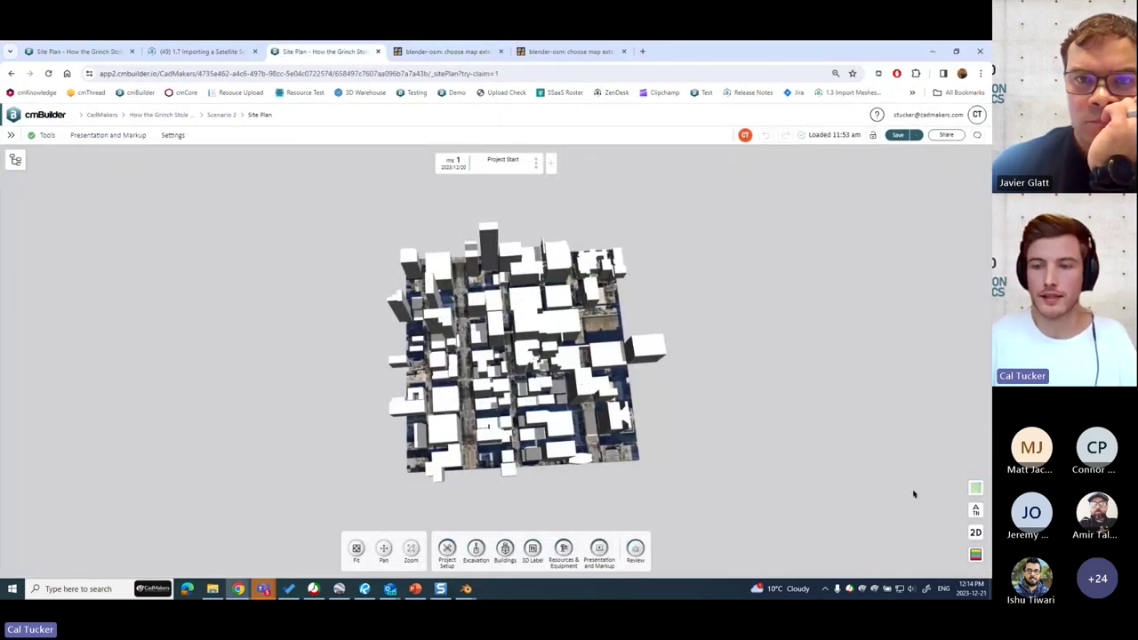
{"action": "left_click", "coordinate": [975, 532]}
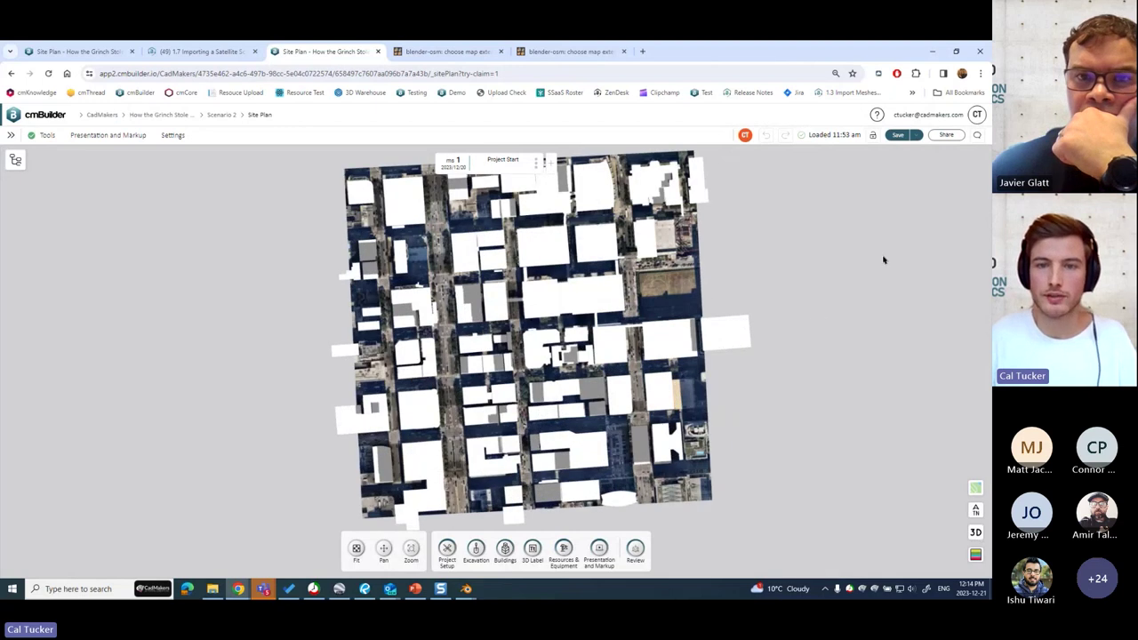
{"action": "scroll", "coordinate": [840, 322], "scroll_direction": "down", "scroll_amount": 5}
{"action": "scroll", "coordinate": [840, 322], "scroll_direction": "up", "scroll_amount": 2}
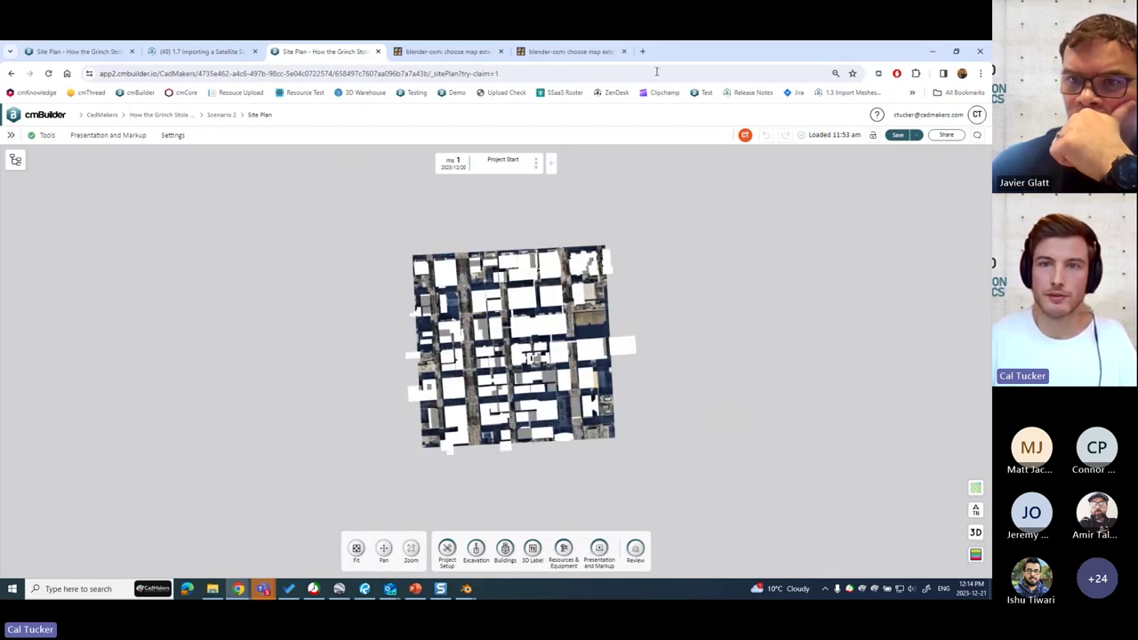
{"action": "left_click_drag", "start_coordinate": [683, 53], "coordinate": [990, 89]}
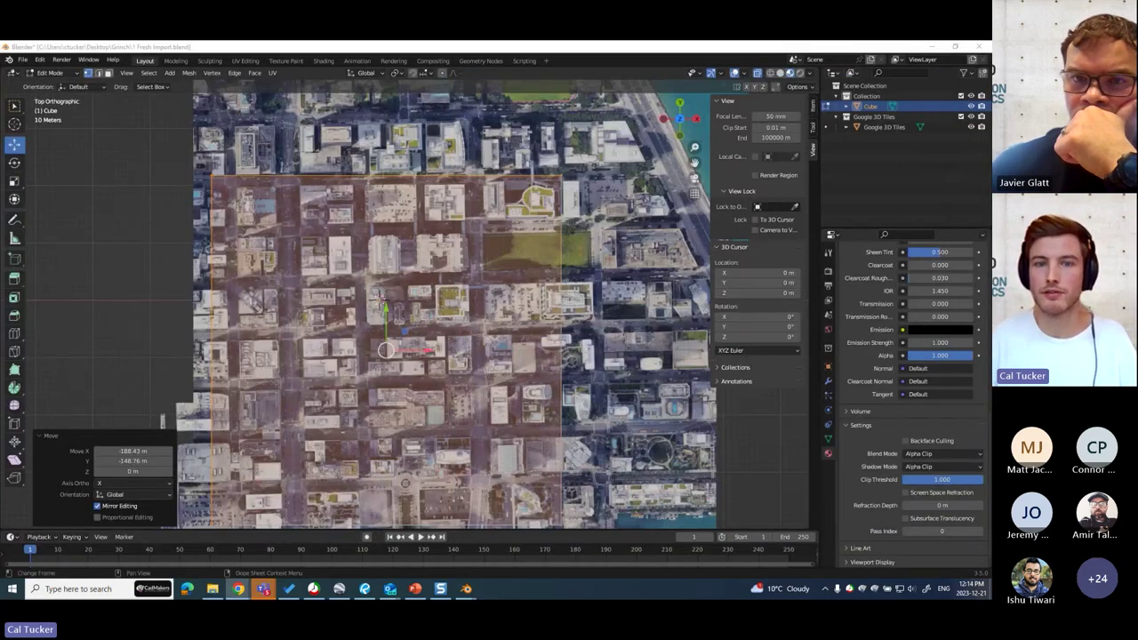
Step: Box-select the cube's north faces in top view and move them 97.37 m in Y
{"action": "middle_click_drag", "start_coordinate": [622, 294], "coordinate": [721, 227]}
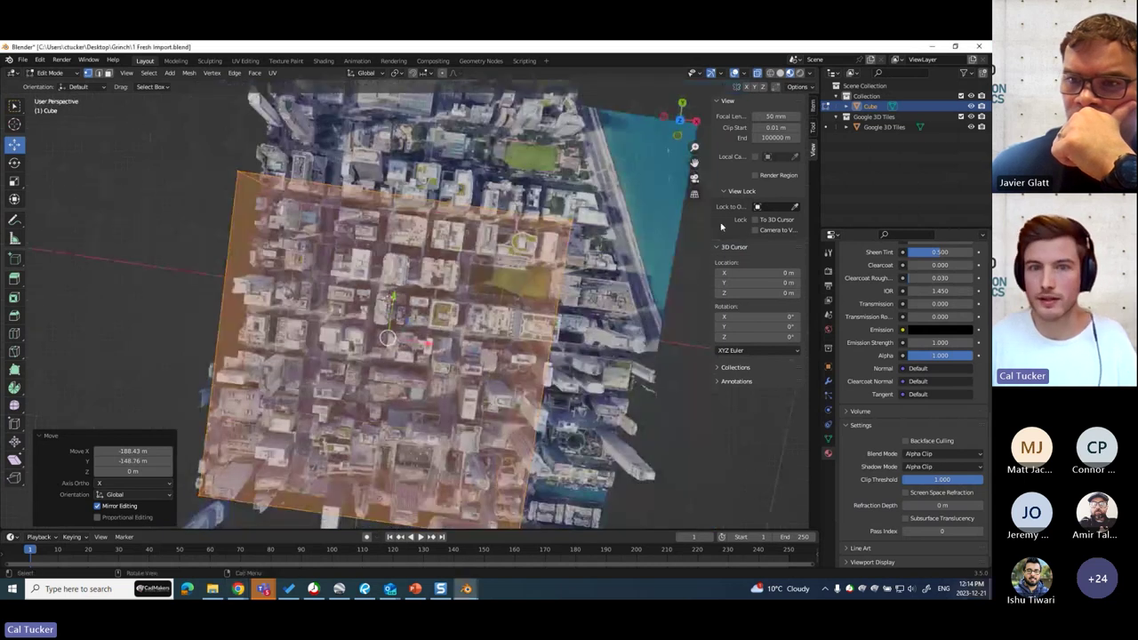
{"action": "left_click", "coordinate": [680, 119]}
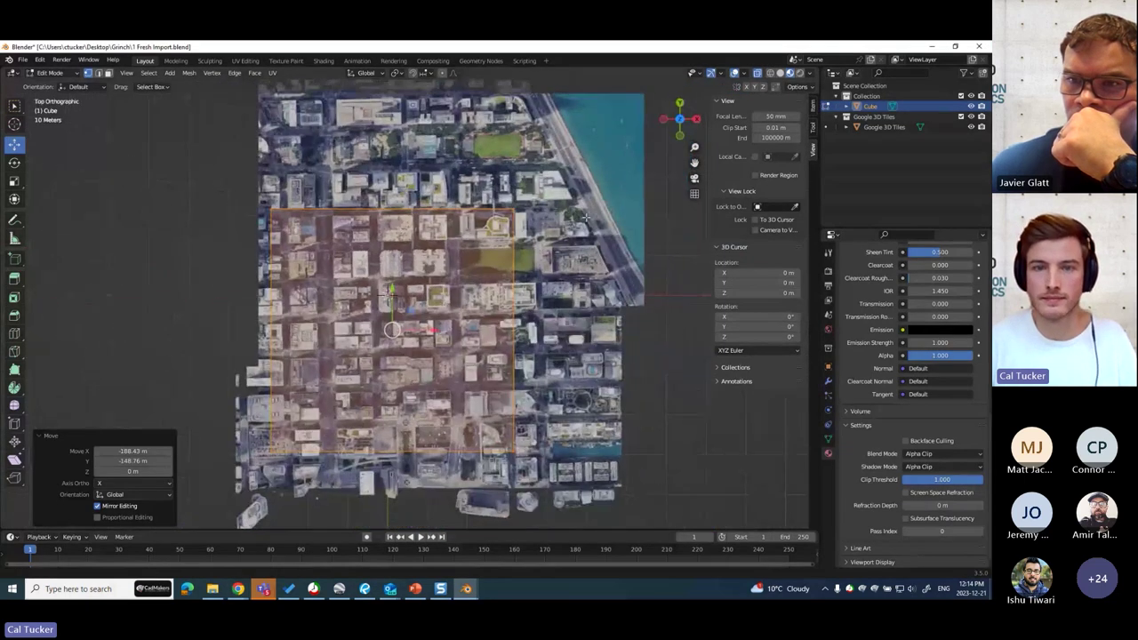
{"action": "scroll", "coordinate": [423, 277], "scroll_direction": "up", "scroll_amount": 1}
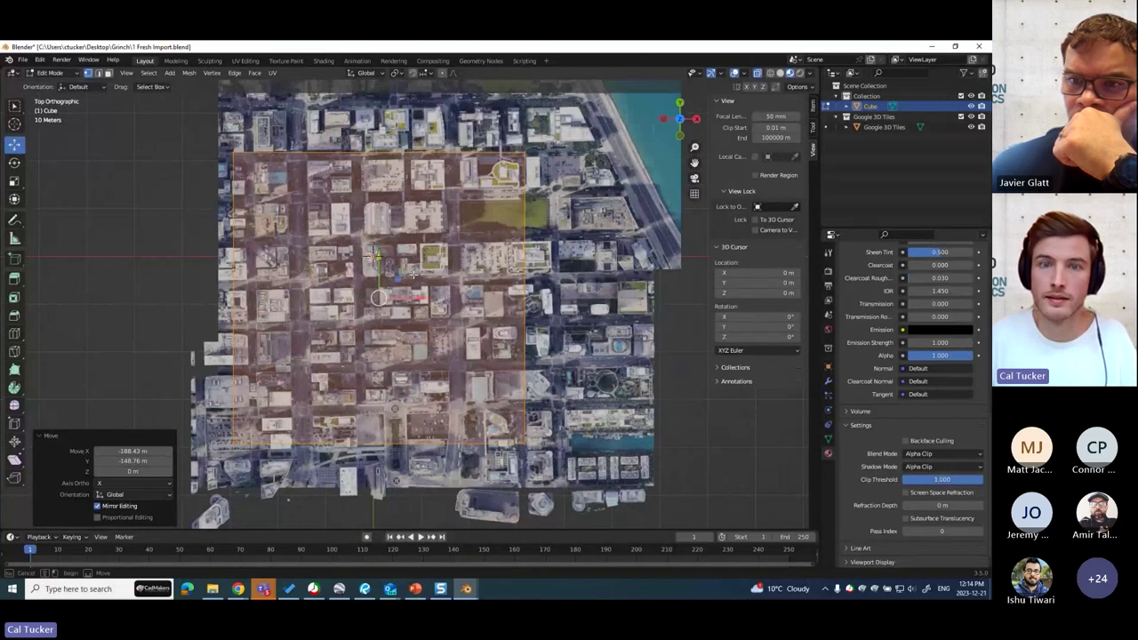
{"action": "key", "text": "alt+a"}
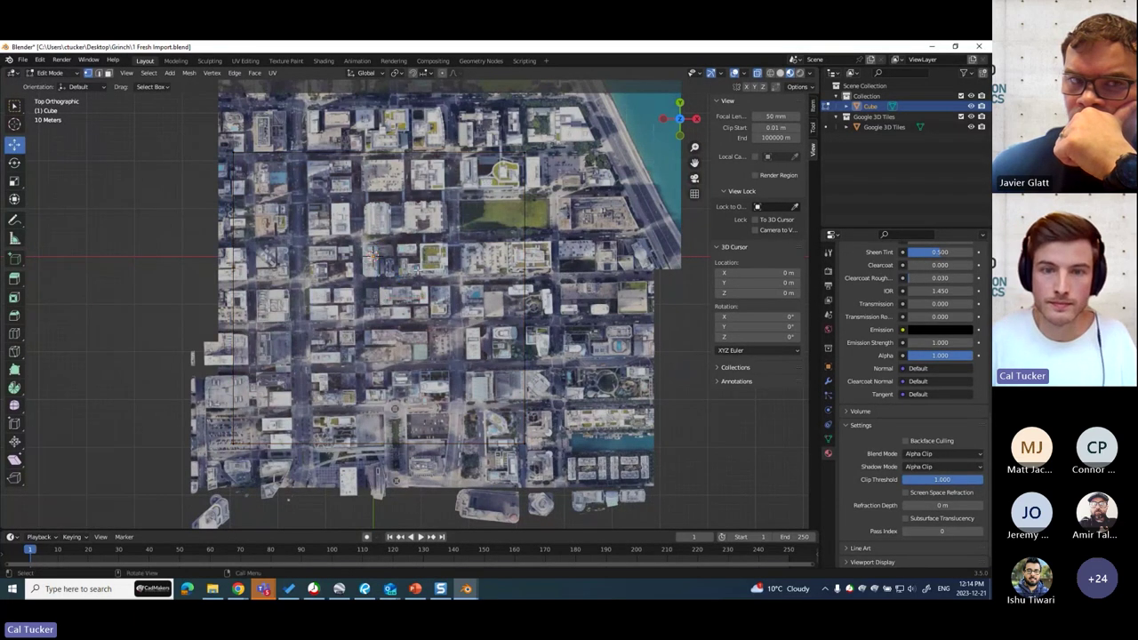
{"action": "left_click_drag", "start_coordinate": [606, 504], "coordinate": [148, 124]}
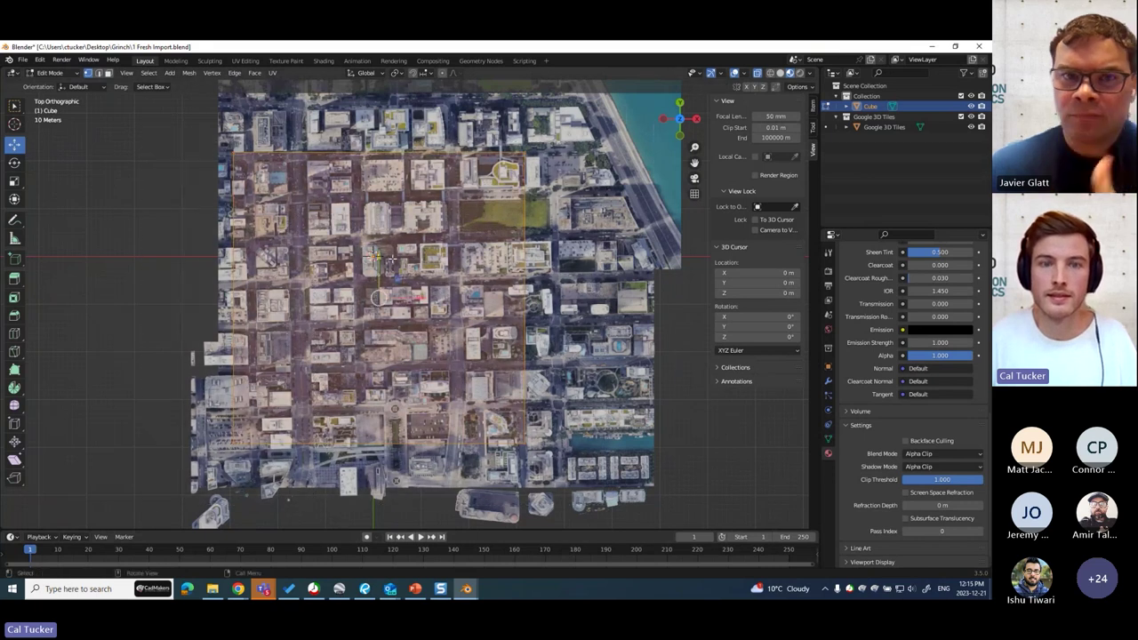
{"action": "key", "text": "g"}
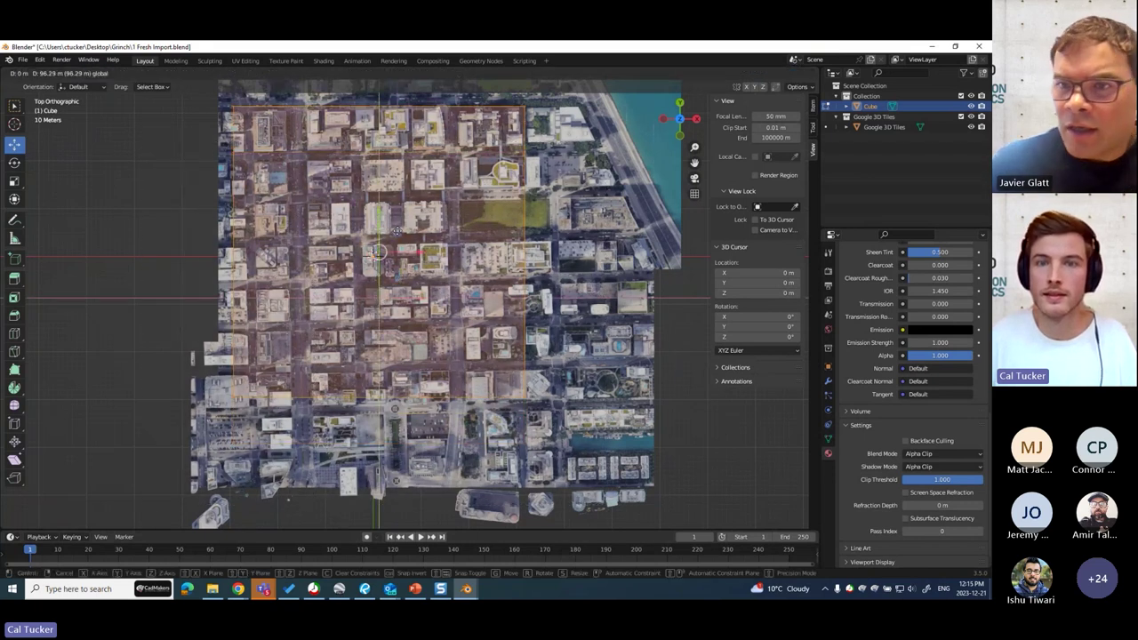
{"action": "left_click", "coordinate": [396, 230]}
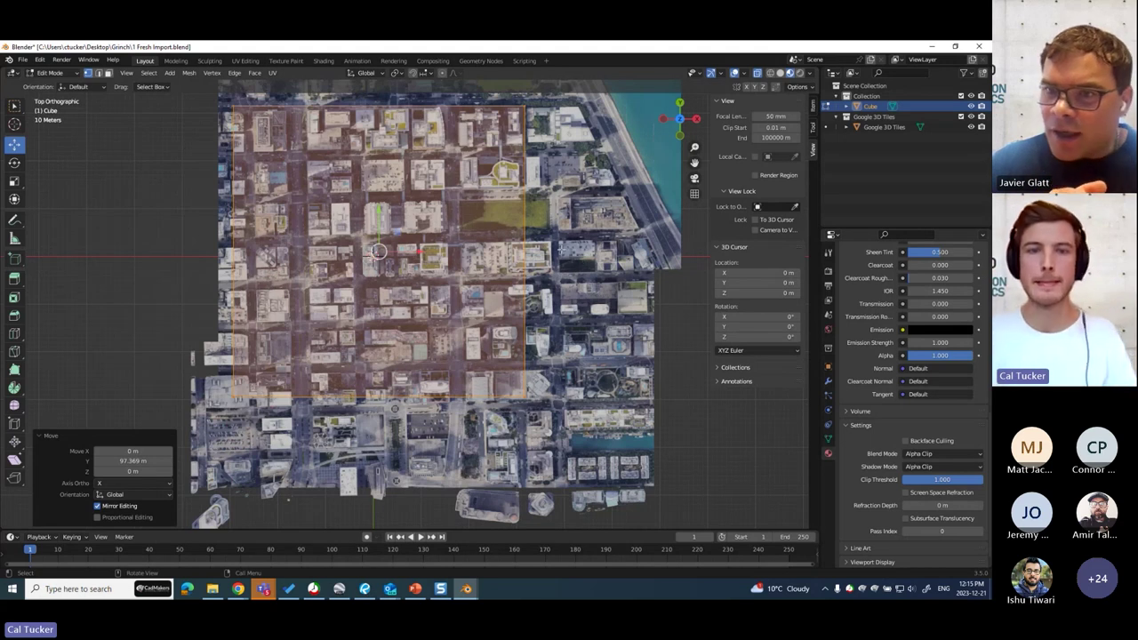
Step: Nudge the selected faces a further -4.33 m X and 3.25 m Y
{"action": "middle_click_drag", "start_coordinate": [609, 201], "coordinate": [591, 260], "text": "shift"}
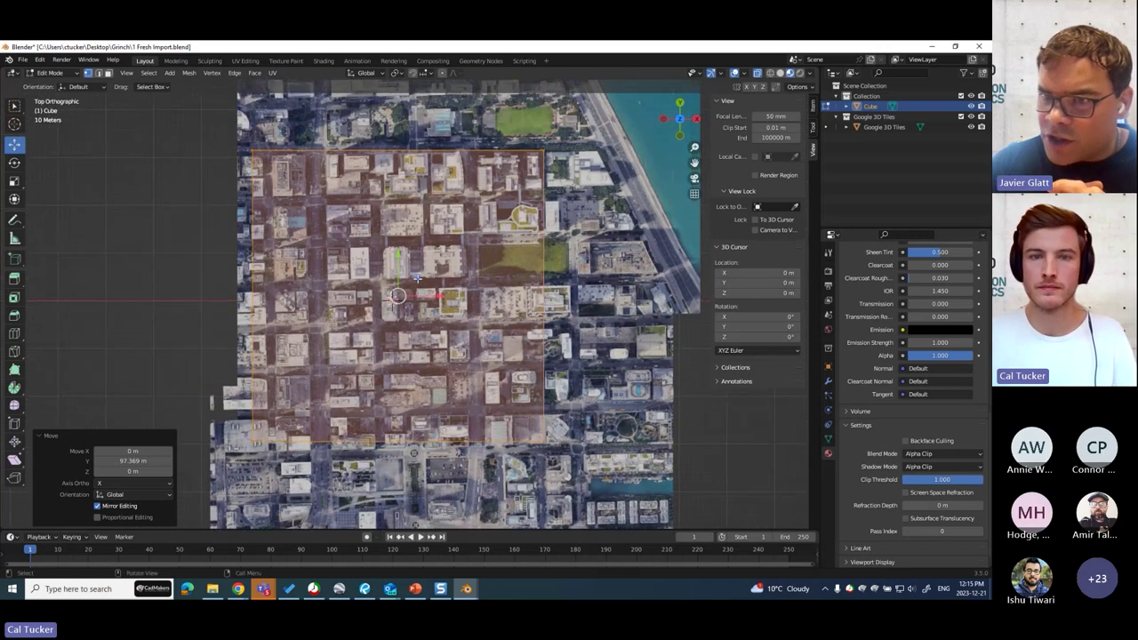
{"action": "key", "text": "g"}
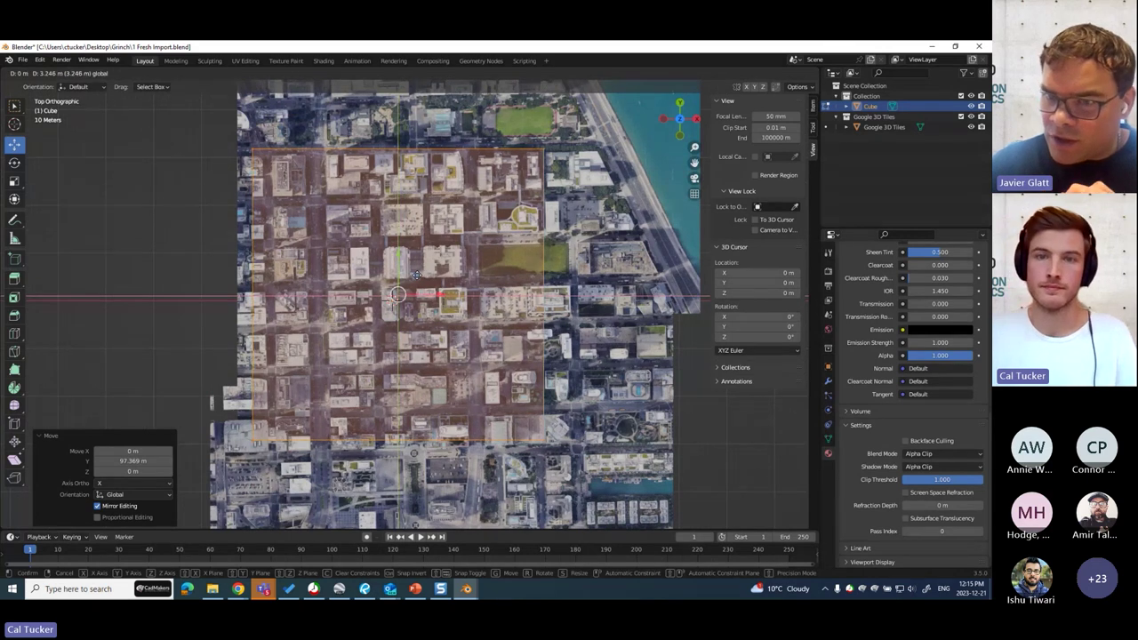
{"action": "left_click", "coordinate": [597, 271]}
{"action": "middle_click_drag", "start_coordinate": [597, 273], "coordinate": [597, 300], "text": "shift"}
Step: Box-select the cube's top face and drag it up above the skyscrapers
{"action": "scroll", "coordinate": [598, 298], "scroll_direction": "down", "scroll_amount": 3}
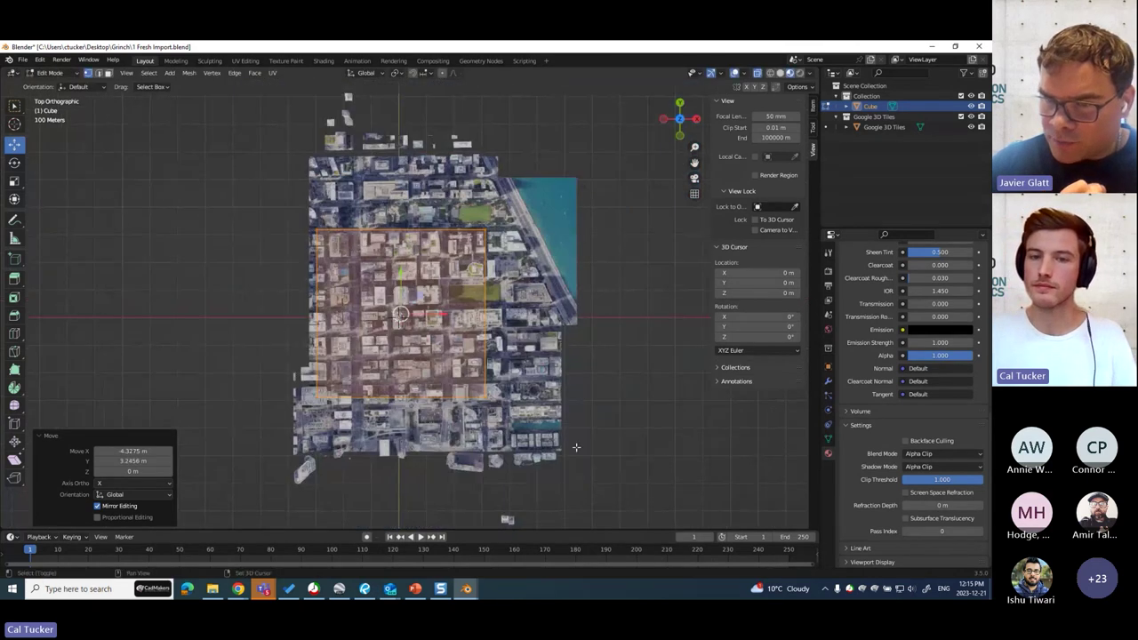
{"action": "scroll", "coordinate": [583, 400], "scroll_direction": "up", "scroll_amount": 2}
{"action": "left_click", "coordinate": [584, 408]}
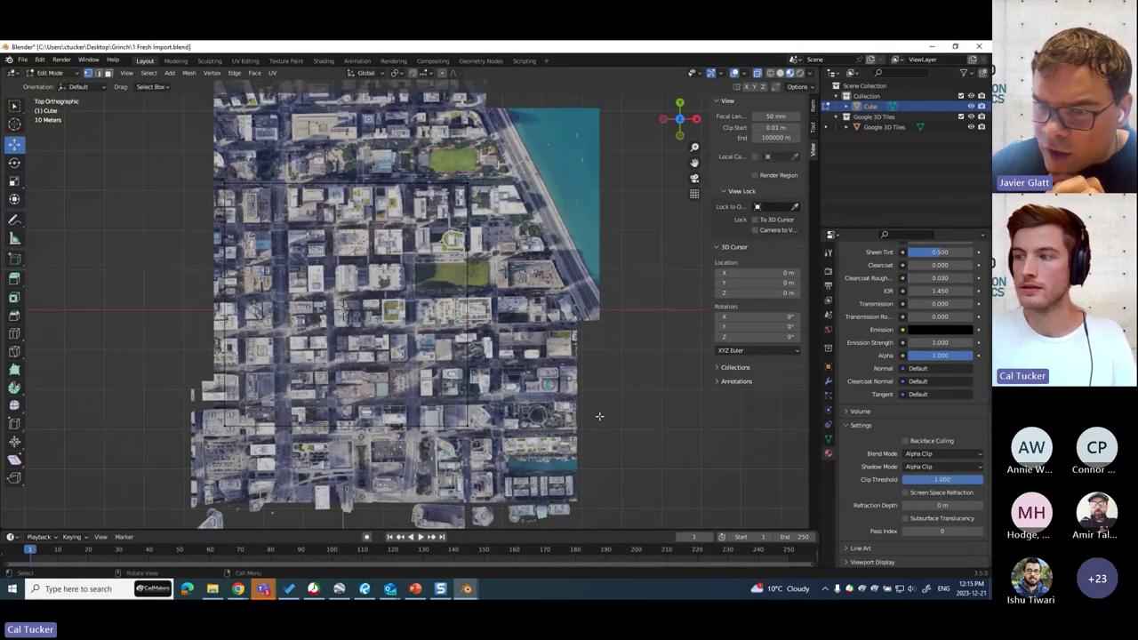
{"action": "middle_click_drag", "start_coordinate": [564, 441], "coordinate": [571, 330], "text": "shift"}
{"action": "scroll", "coordinate": [625, 427], "scroll_direction": "down", "scroll_amount": 4}
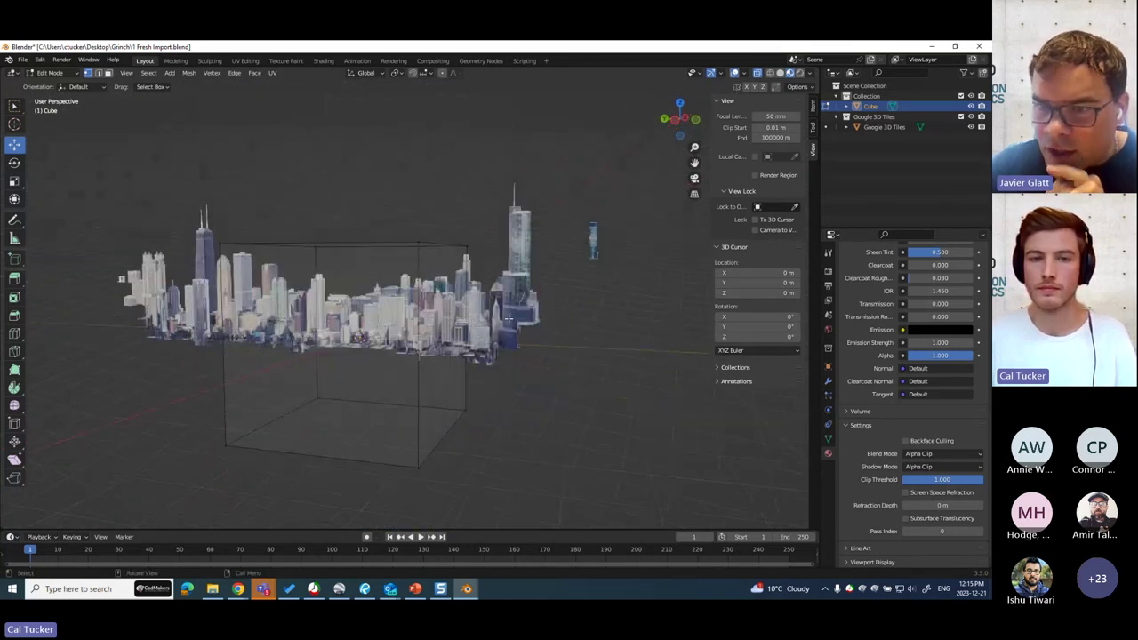
{"action": "left_click_drag", "start_coordinate": [599, 339], "coordinate": [139, 181]}
{"action": "left_click_drag", "start_coordinate": [357, 217], "coordinate": [358, 118]}
{"action": "left_click", "coordinate": [553, 186]}
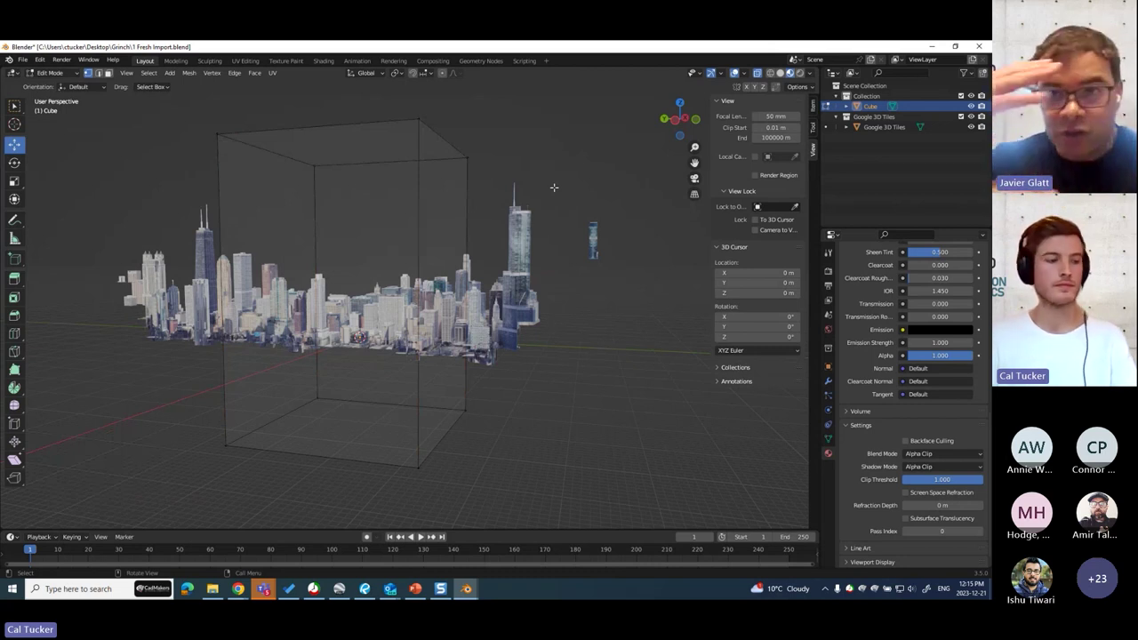
Step: Return to Object Mode and look over the enclosed city block from several angles
{"action": "mouse_move", "coordinate": [566, 180]}
{"action": "middle_mouse_down"}
{"action": "mouse_move", "coordinate": [511, 207]}
{"action": "mouse_move", "coordinate": [551, 202]}
{"action": "mouse_move", "coordinate": [549, 188]}
{"action": "middle_mouse_up"}
{"action": "key", "text": "Tab"}
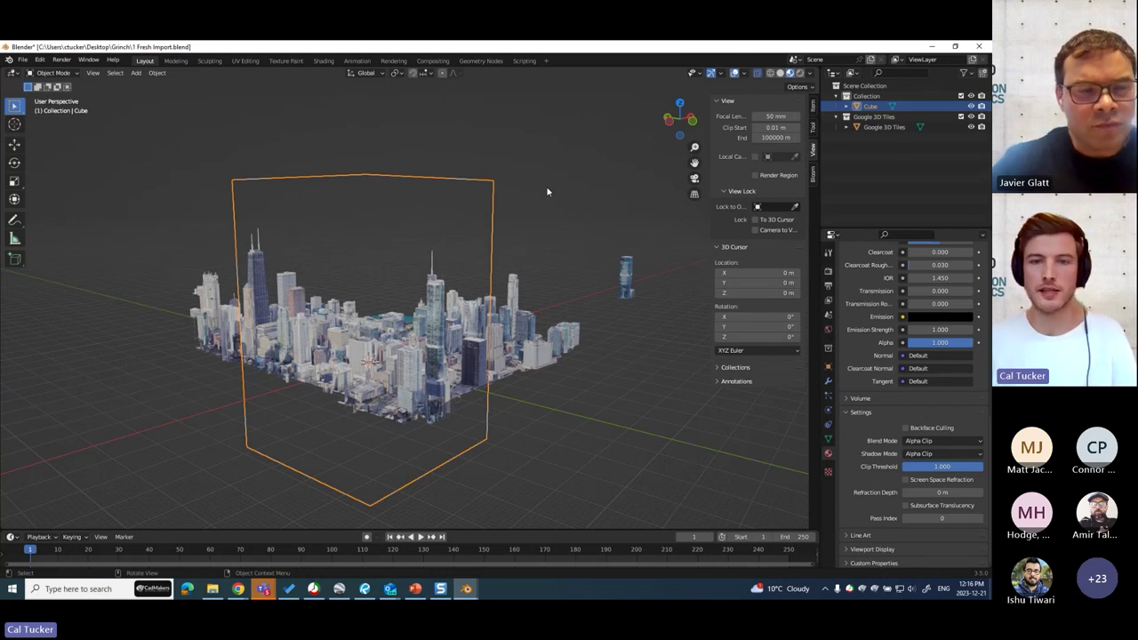
{"action": "middle_click_drag", "start_coordinate": [534, 192], "coordinate": [542, 260]}
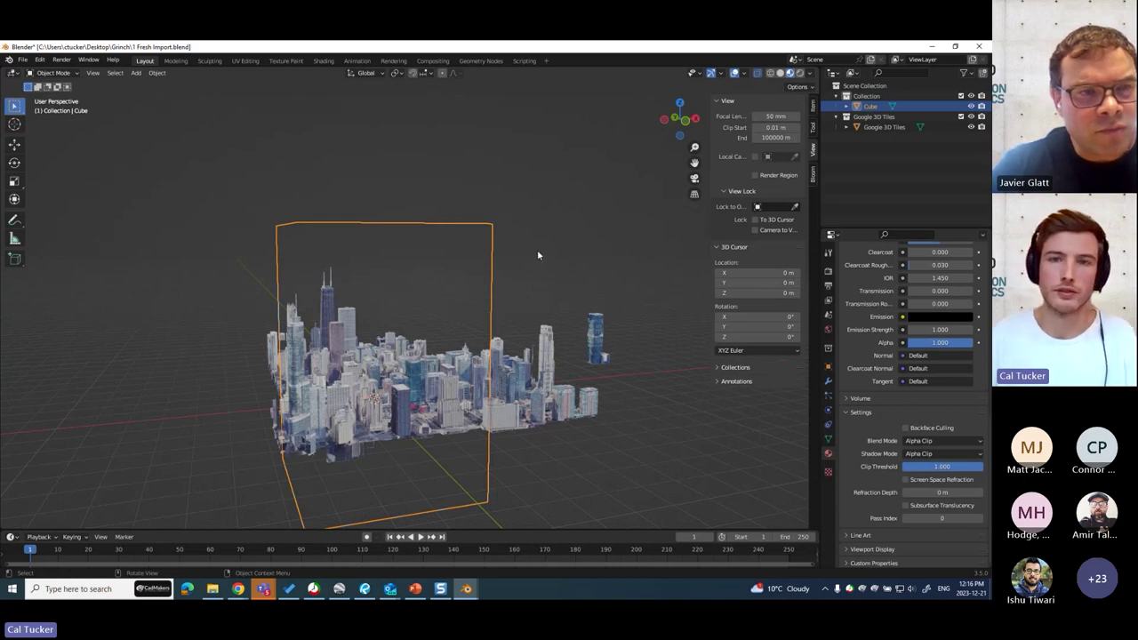
{"action": "middle_click_drag", "start_coordinate": [534, 241], "coordinate": [588, 282]}
{"action": "left_click", "coordinate": [589, 280]}
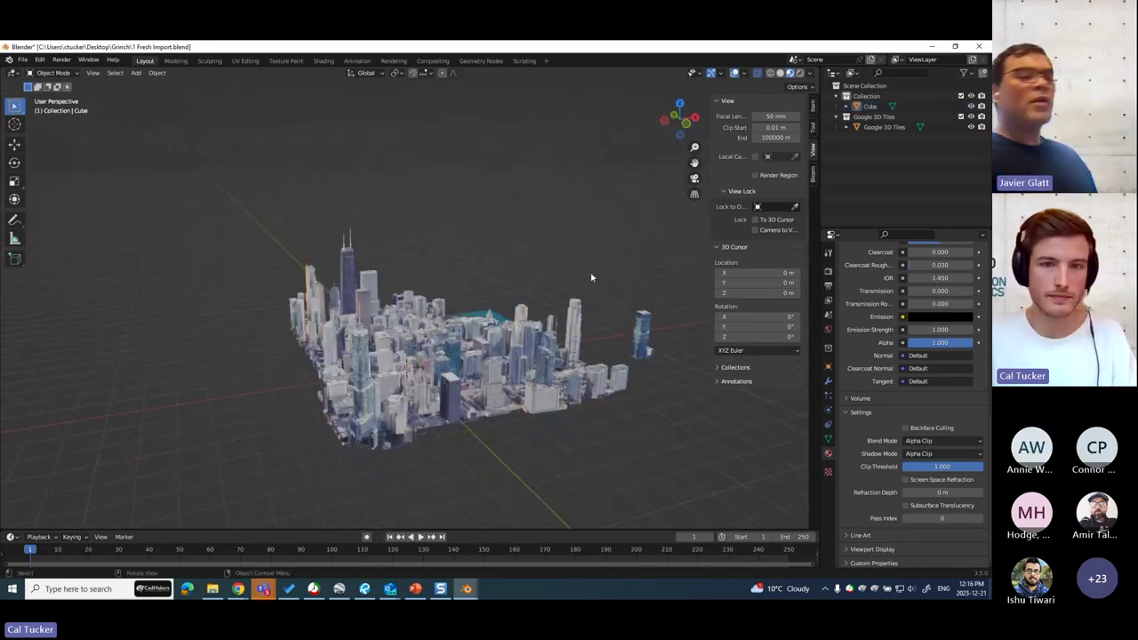
{"action": "scroll", "coordinate": [591, 276], "scroll_direction": "down", "scroll_amount": 1}
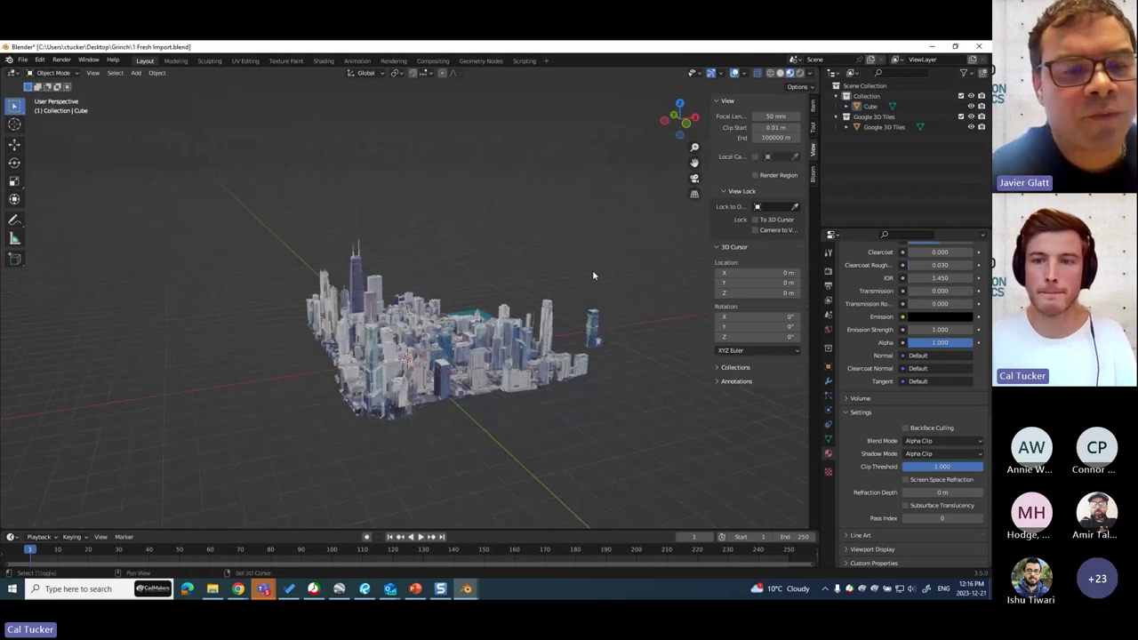
{"action": "scroll", "coordinate": [589, 282], "scroll_direction": "down", "scroll_amount": 1}
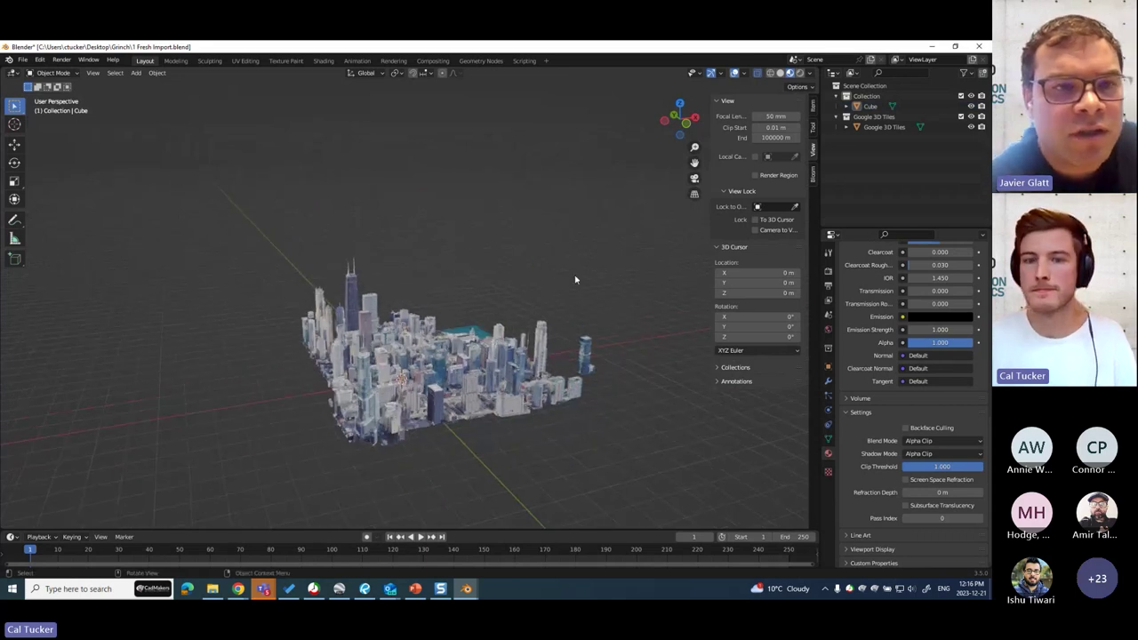
{"action": "scroll", "coordinate": [575, 277], "scroll_direction": "up", "scroll_amount": 1}
{"action": "middle_click_drag", "start_coordinate": [574, 273], "coordinate": [577, 244], "text": "shift"}
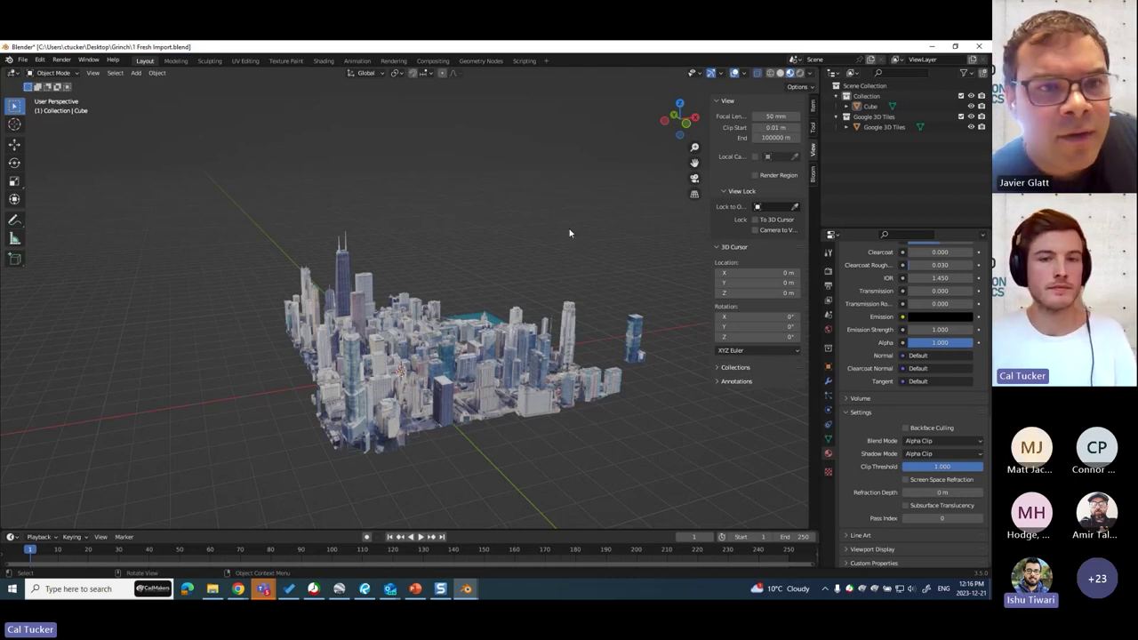
Step: Reselect the cube and orbit to view it together with the city
{"action": "middle_click_drag", "start_coordinate": [563, 205], "coordinate": [552, 220]}
{"action": "scroll", "coordinate": [552, 215], "scroll_direction": "up", "scroll_amount": 1}
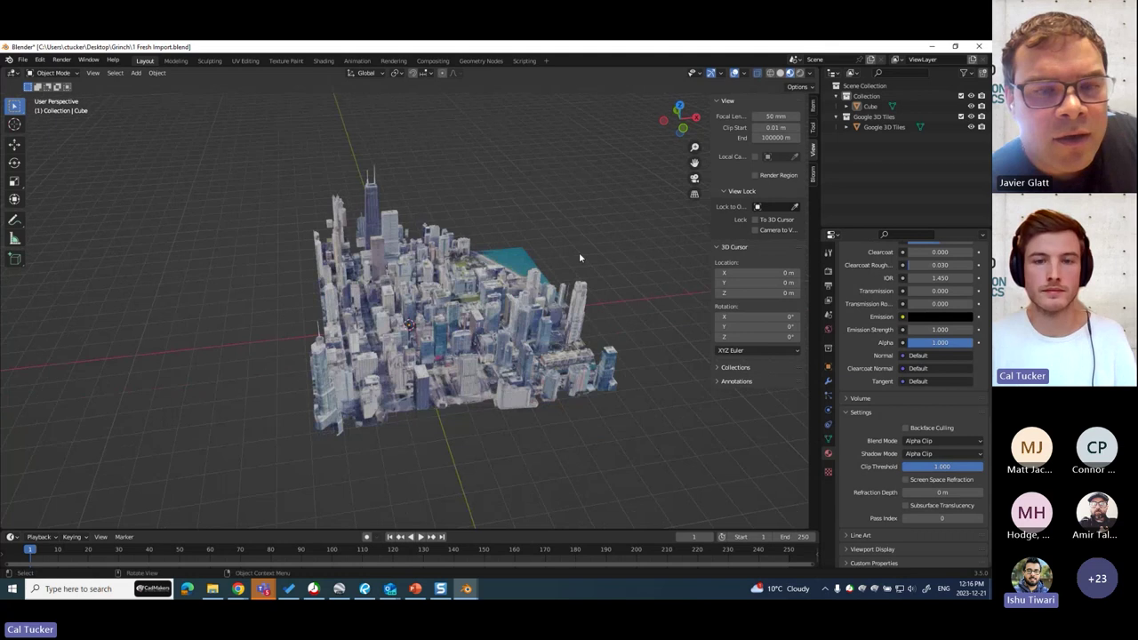
{"action": "scroll", "coordinate": [578, 251], "scroll_direction": "up", "scroll_amount": 3}
{"action": "left_click", "coordinate": [565, 140]}
{"action": "scroll", "coordinate": [551, 218], "scroll_direction": "up", "scroll_amount": 3}
{"action": "middle_click_drag", "start_coordinate": [553, 213], "coordinate": [740, 358]}
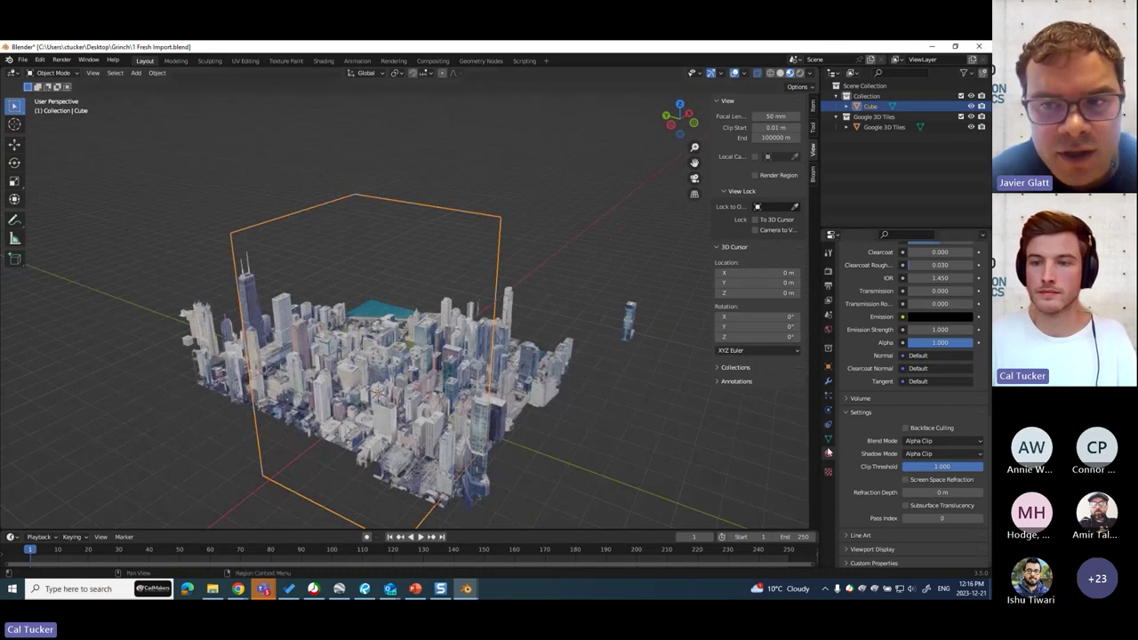
Step: Lower the cube material's Alpha Clip threshold to 0.843 and orbit around the cube
{"action": "left_click_drag", "start_coordinate": [949, 466], "coordinate": [931, 466]}
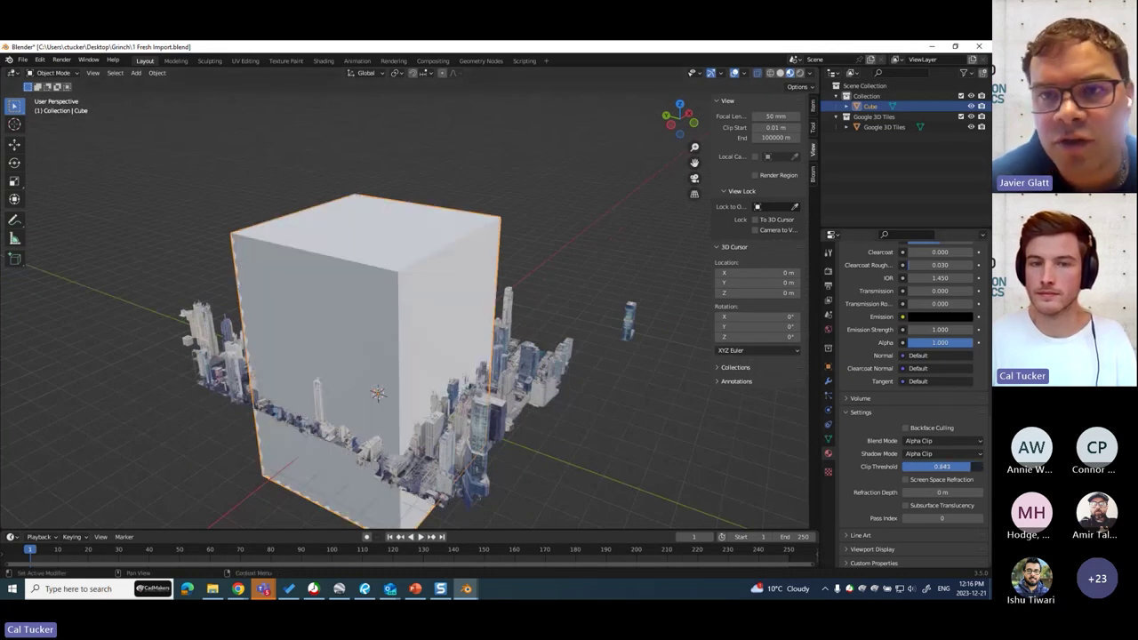
{"action": "middle_click_drag", "start_coordinate": [646, 453], "coordinate": [515, 89]}
{"action": "scroll", "coordinate": [534, 142], "scroll_direction": "down", "scroll_amount": 3}
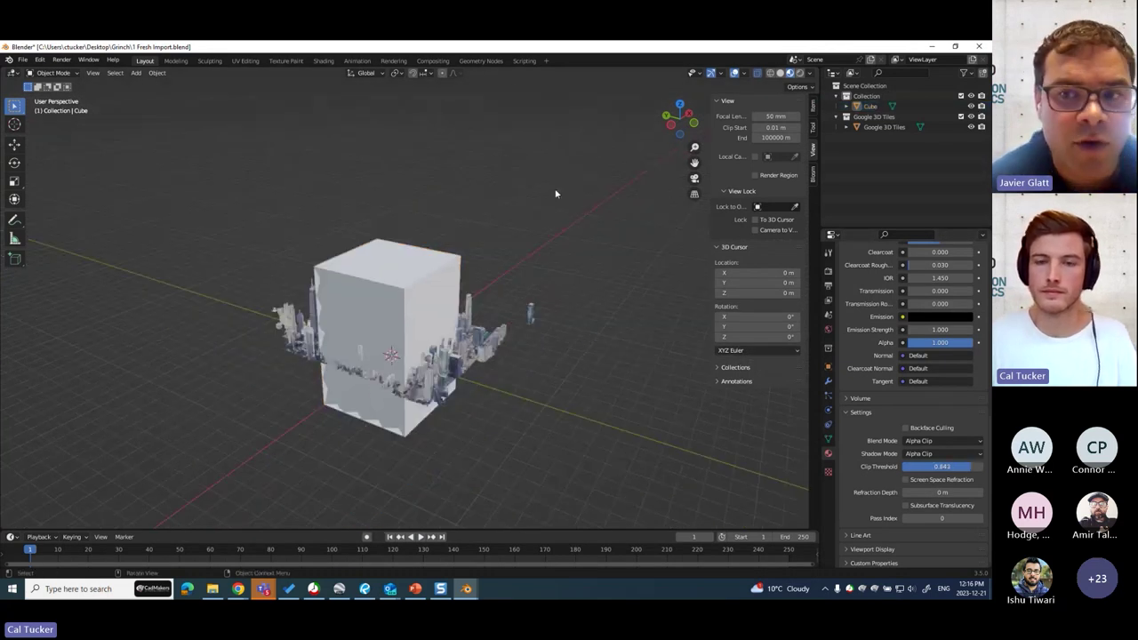
{"action": "middle_click_drag", "start_coordinate": [546, 221], "coordinate": [550, 314]}
{"action": "scroll", "coordinate": [444, 284], "scroll_direction": "up", "scroll_amount": 2}
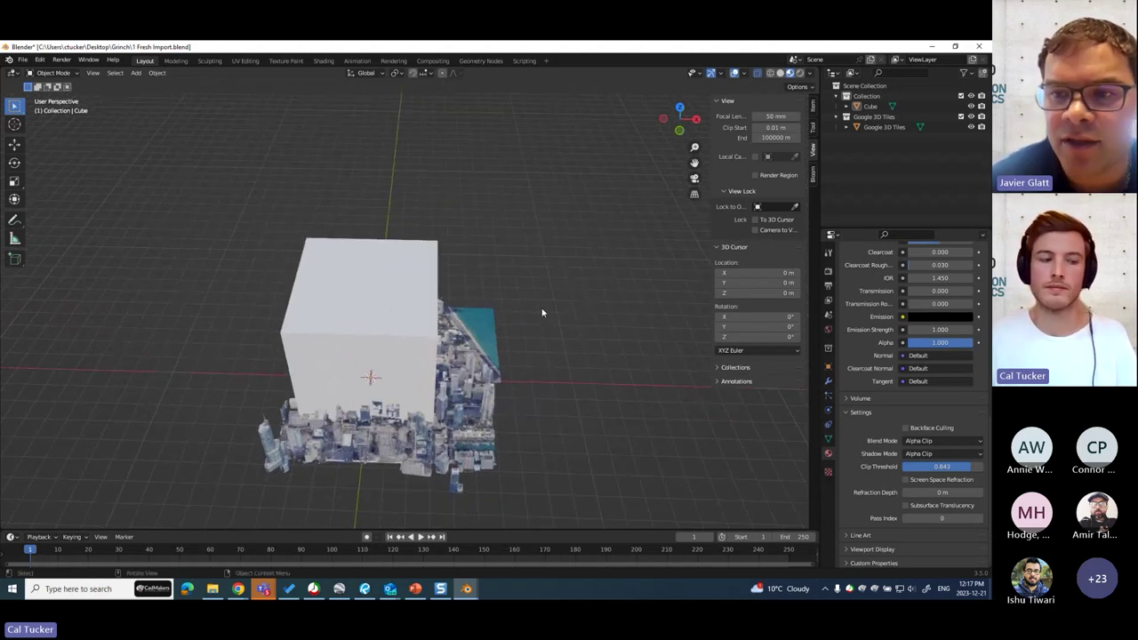
Step: Orbit around the cube and city, then select the cube
{"action": "middle_click_drag", "start_coordinate": [538, 308], "coordinate": [589, 282]}
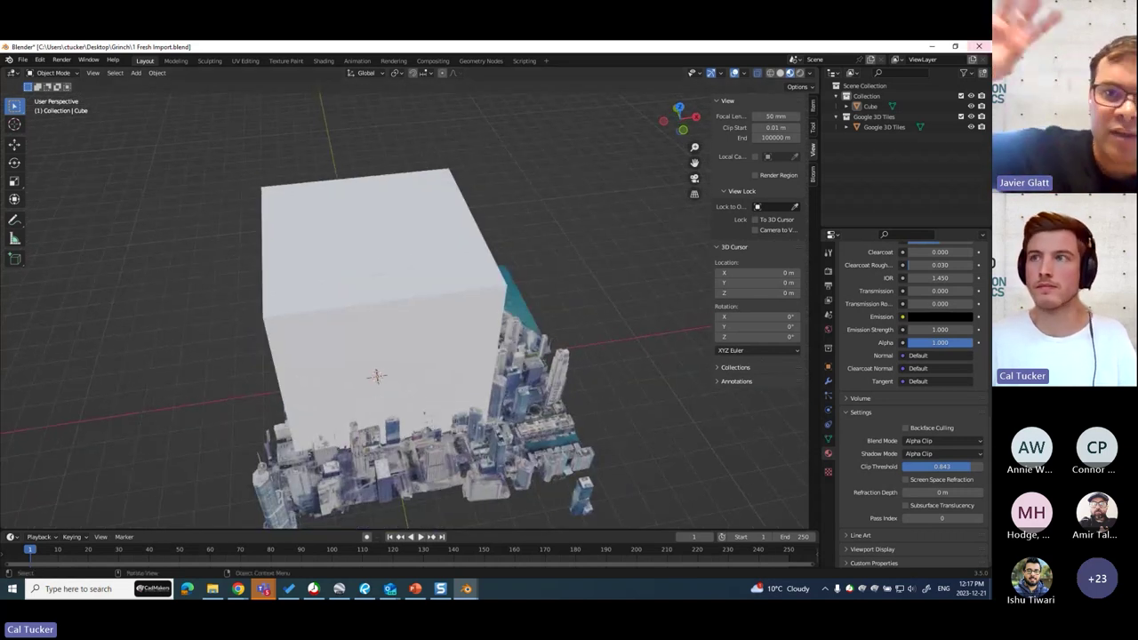
{"action": "scroll", "coordinate": [567, 373], "scroll_direction": "down", "scroll_amount": 3}
{"action": "middle_click_drag", "start_coordinate": [567, 373], "coordinate": [576, 343]}
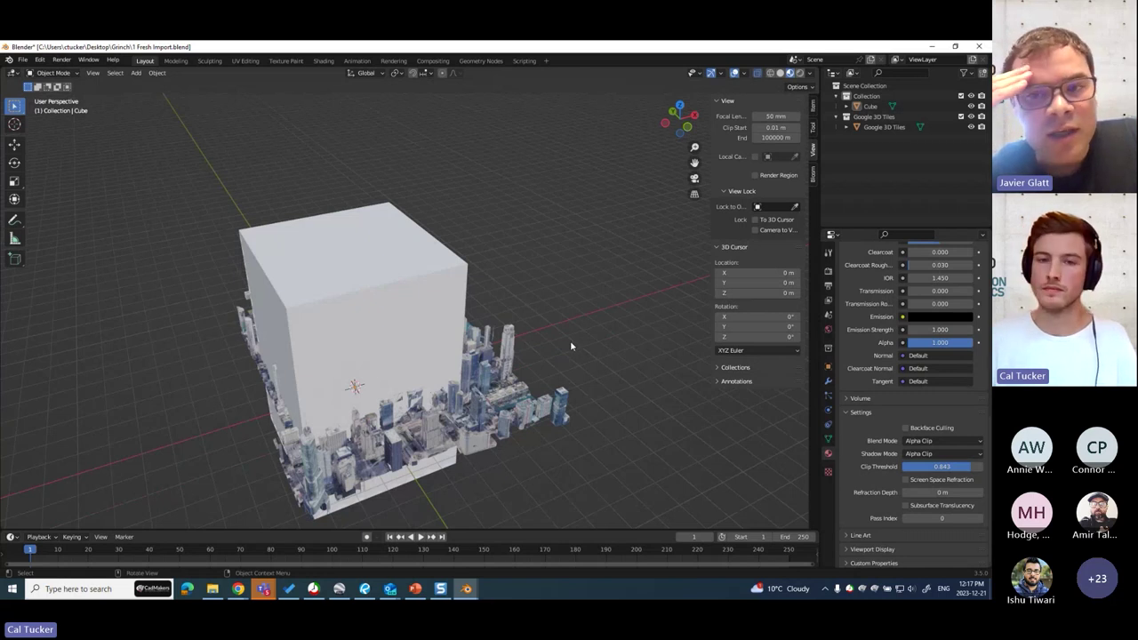
{"action": "middle_click_drag", "start_coordinate": [570, 341], "coordinate": [598, 305]}
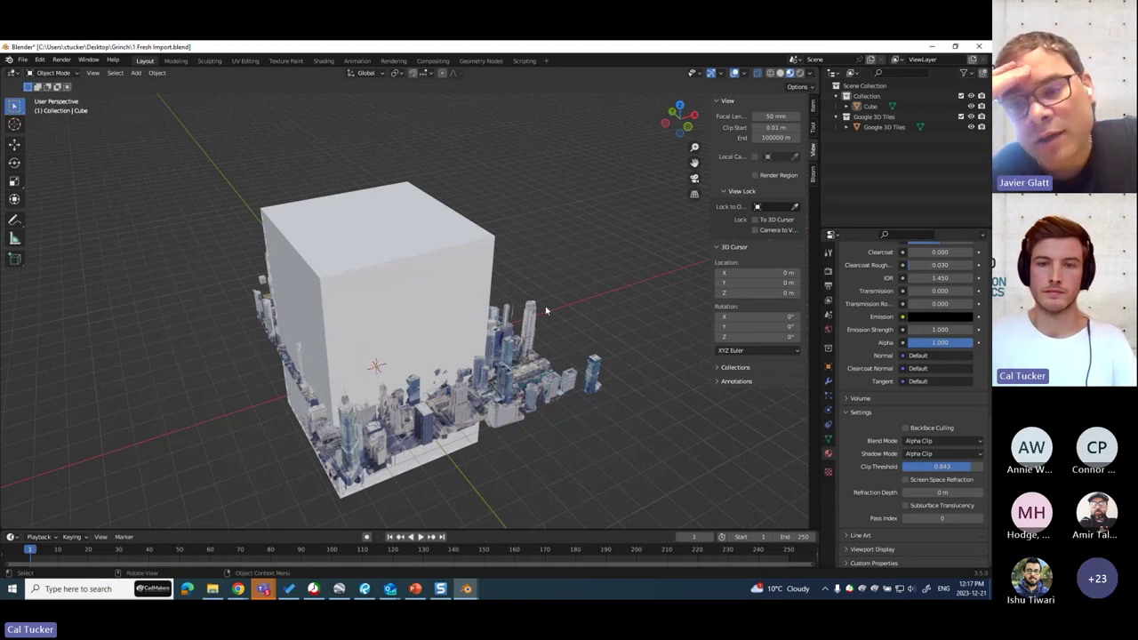
{"action": "middle_click_drag", "start_coordinate": [581, 300], "coordinate": [588, 304]}
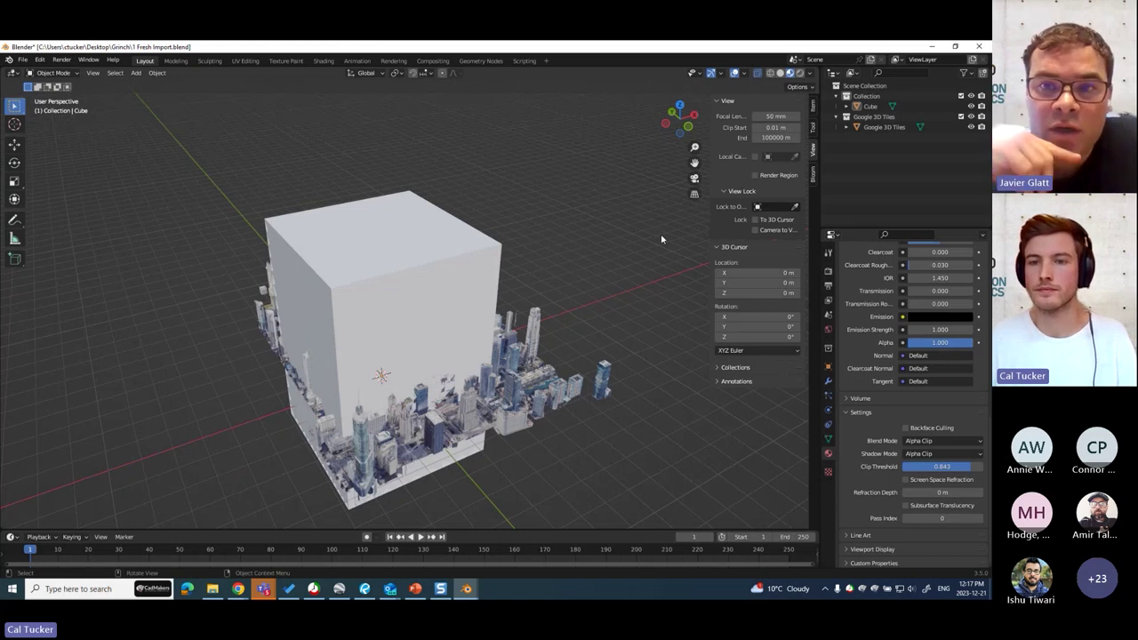
{"action": "left_click", "coordinate": [445, 271]}
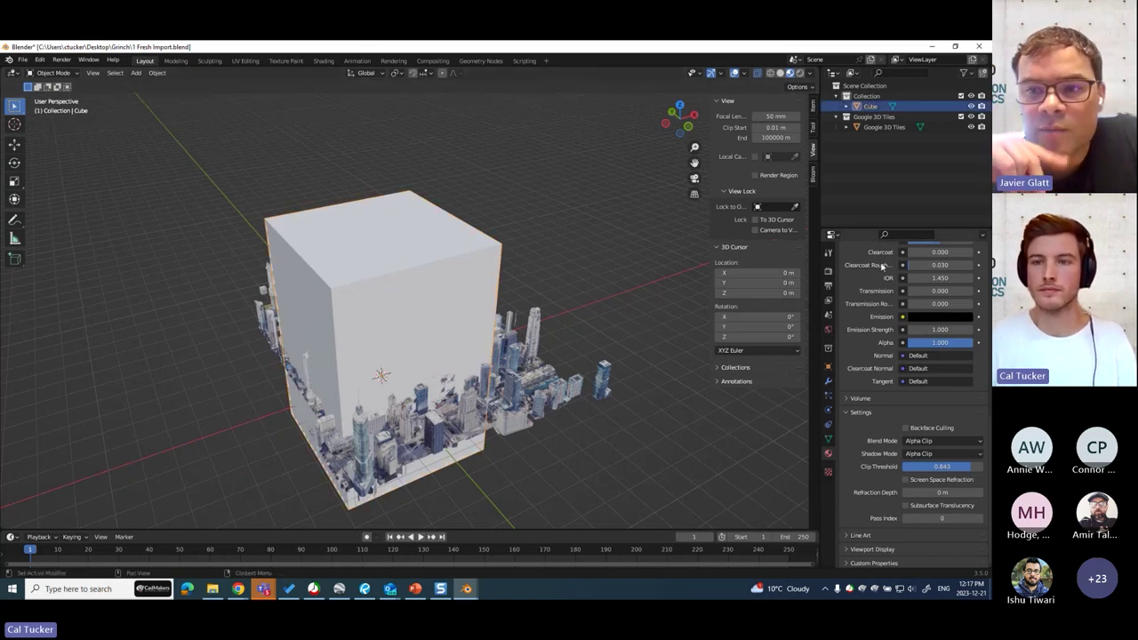
{"action": "left_click_drag", "start_coordinate": [933, 229], "coordinate": [933, 284]}
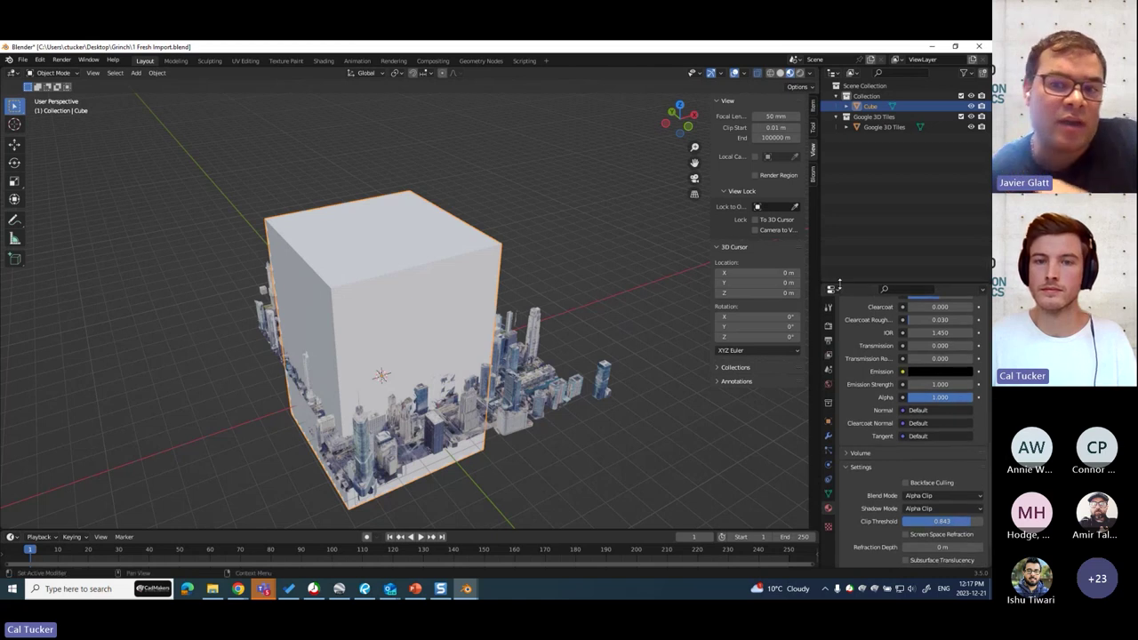
{"action": "middle_click_drag", "start_coordinate": [664, 268], "coordinate": [612, 249], "text": "shift"}
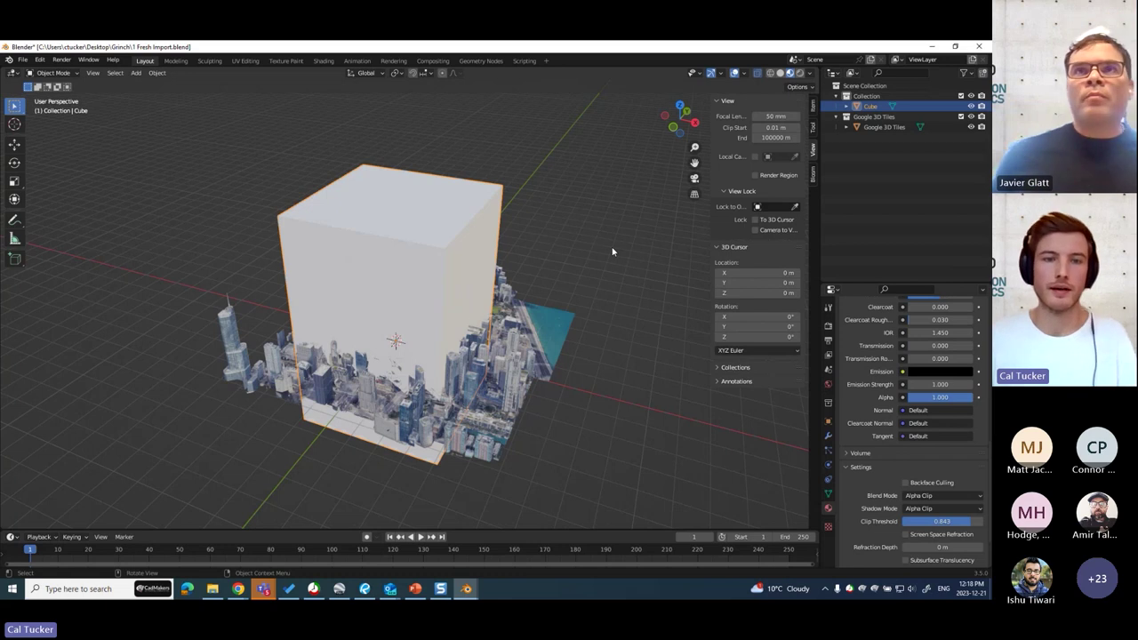
{"action": "middle_click_drag", "start_coordinate": [569, 240], "coordinate": [569, 251]}
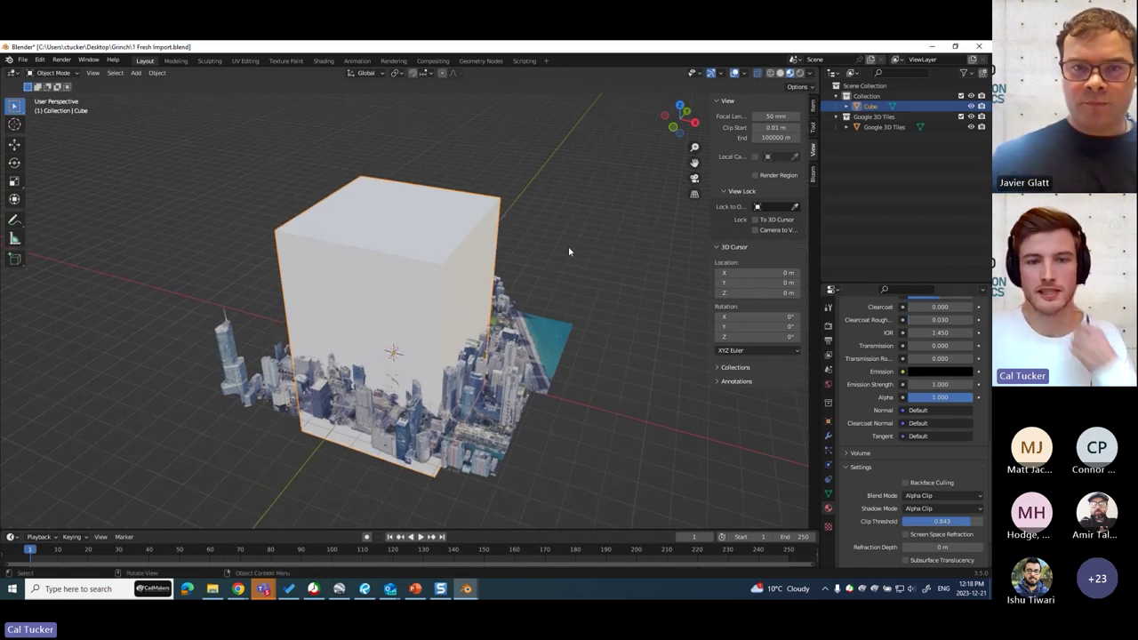
{"action": "middle_click_drag", "start_coordinate": [551, 259], "coordinate": [628, 207]}
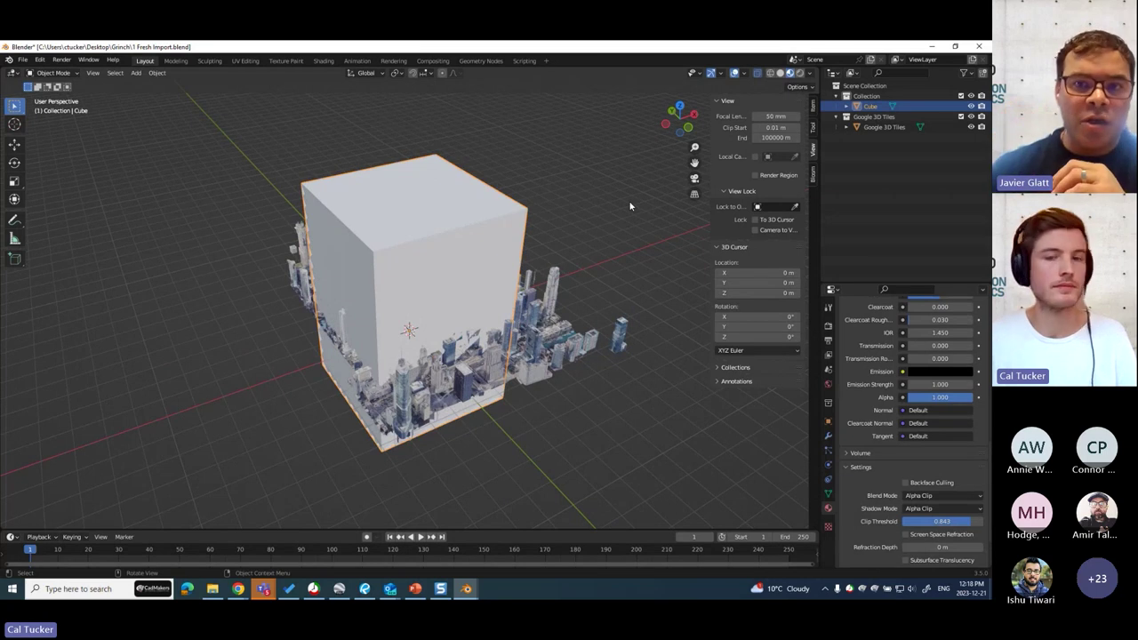
{"action": "middle_click_drag", "start_coordinate": [595, 208], "coordinate": [589, 237]}
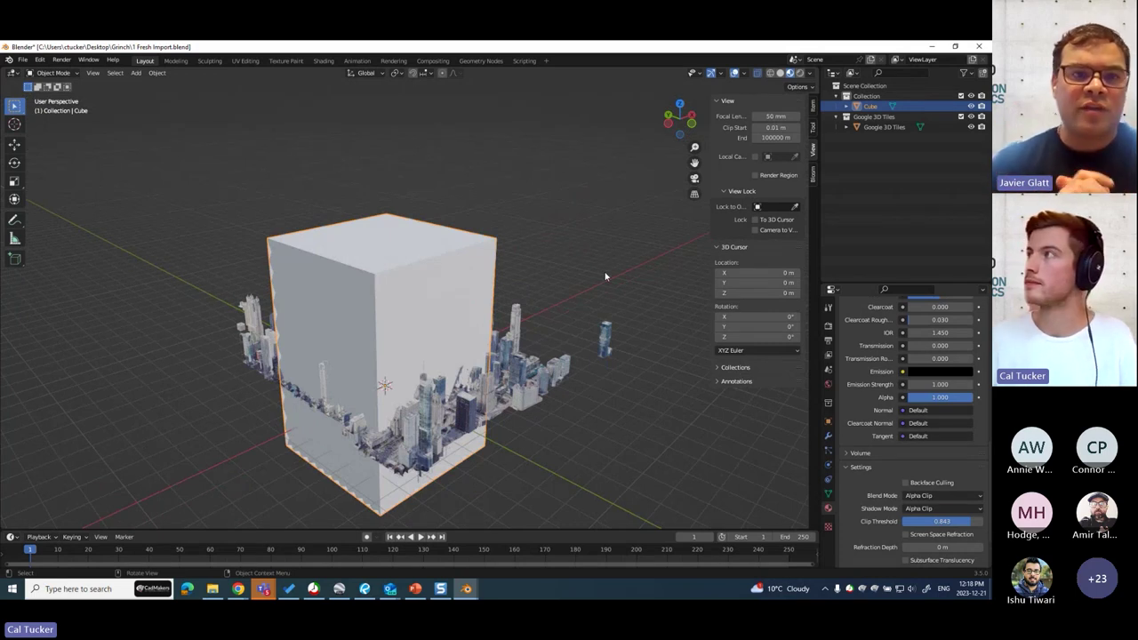
{"action": "middle_click_drag", "start_coordinate": [561, 287], "coordinate": [583, 278]}
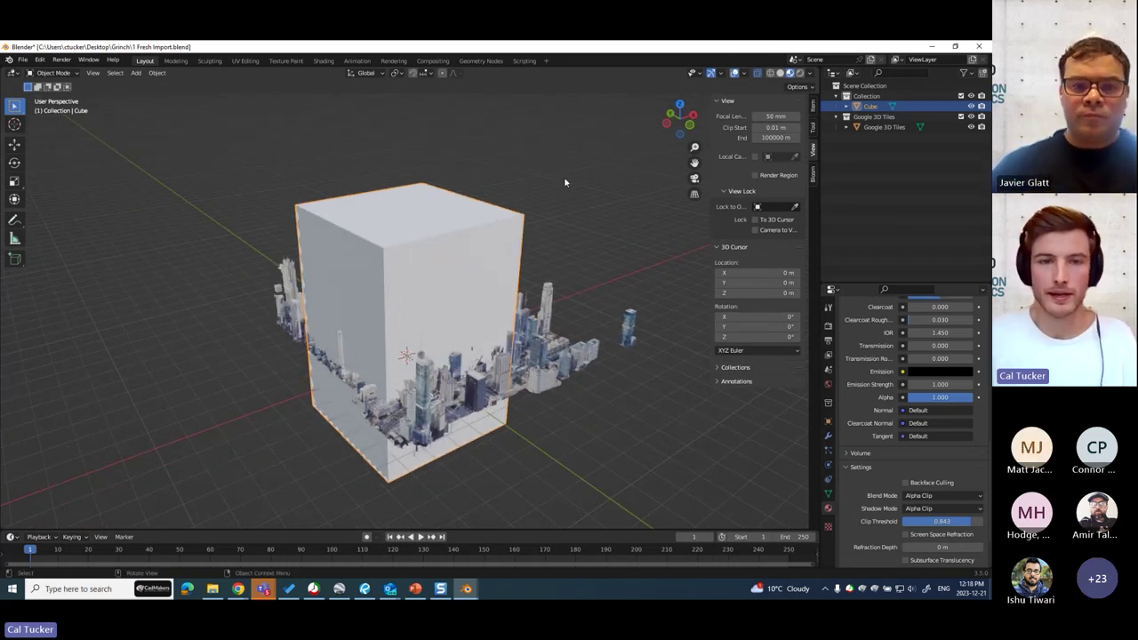
{"action": "middle_click_drag", "start_coordinate": [592, 233], "coordinate": [599, 280]}
{"action": "middle_click_drag", "start_coordinate": [538, 316], "coordinate": [406, 436]}
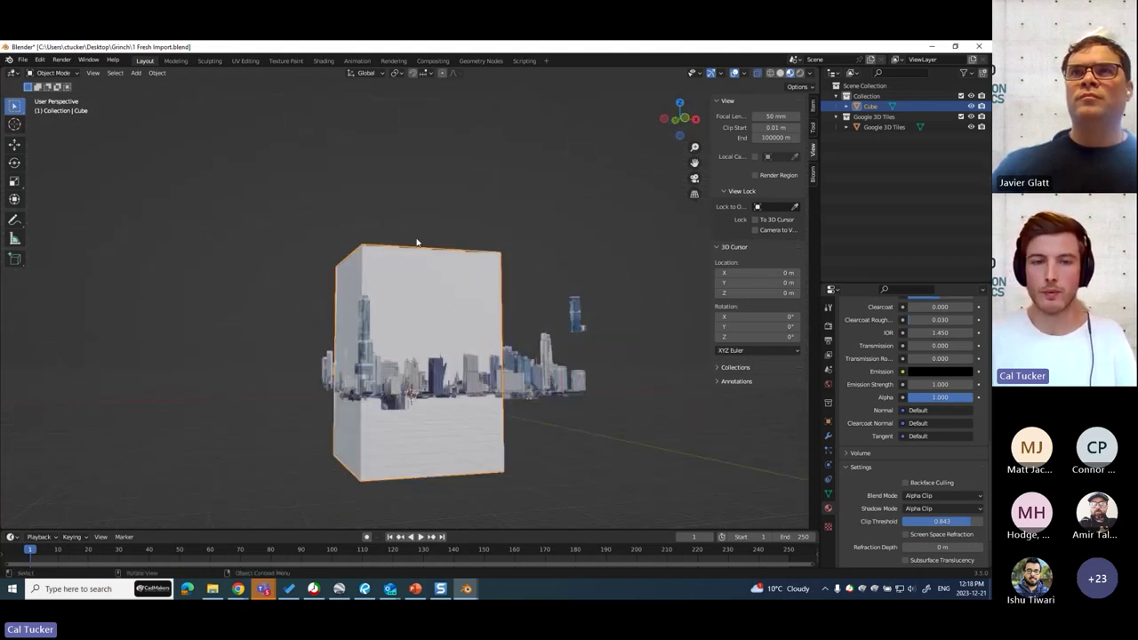
{"action": "middle_click_drag", "start_coordinate": [416, 241], "coordinate": [396, 304]}
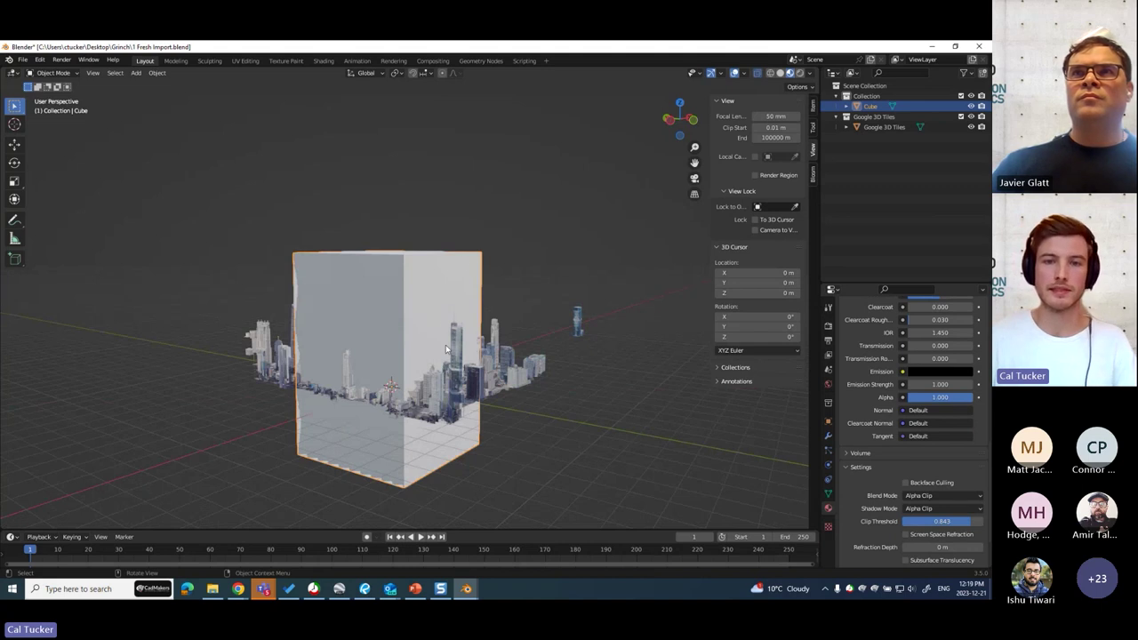
{"action": "middle_click_drag", "start_coordinate": [525, 262], "coordinate": [453, 192]}
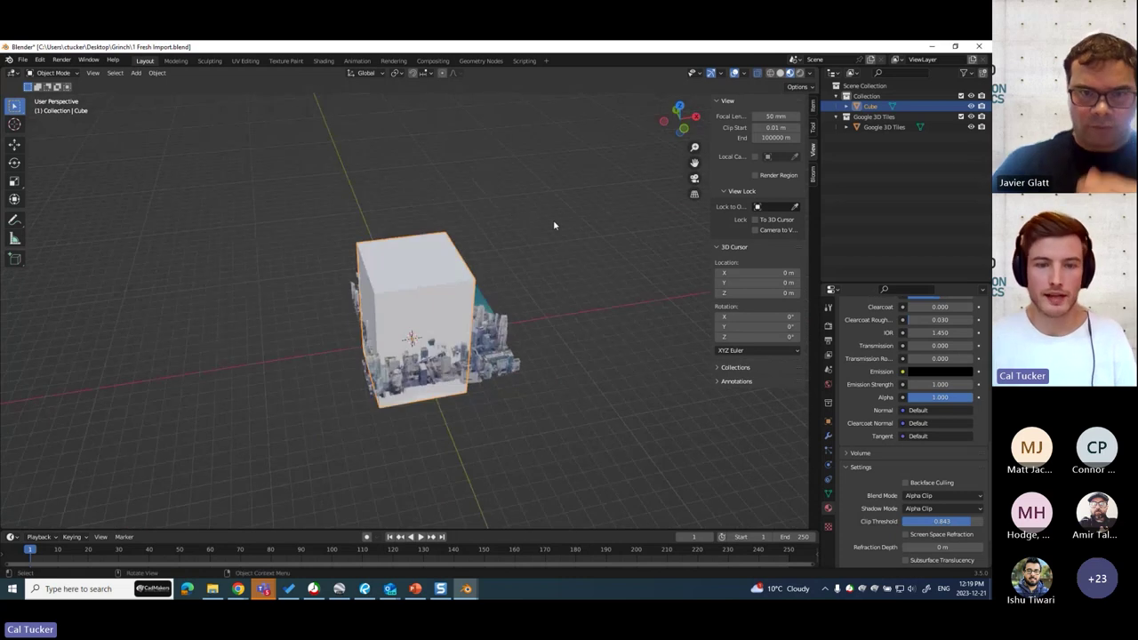
Step: Back in Object Mode, select the Google 3D Tiles city mesh
{"action": "key", "text": "Tab"}
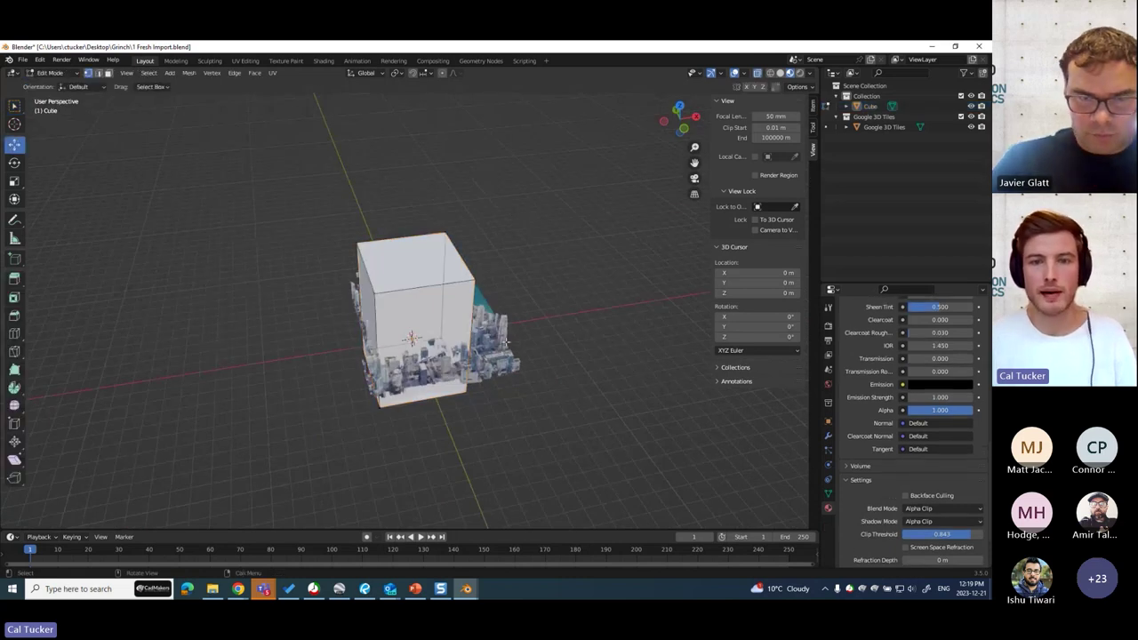
{"action": "key", "text": "Tab"}
{"action": "left_click", "coordinate": [431, 347]}
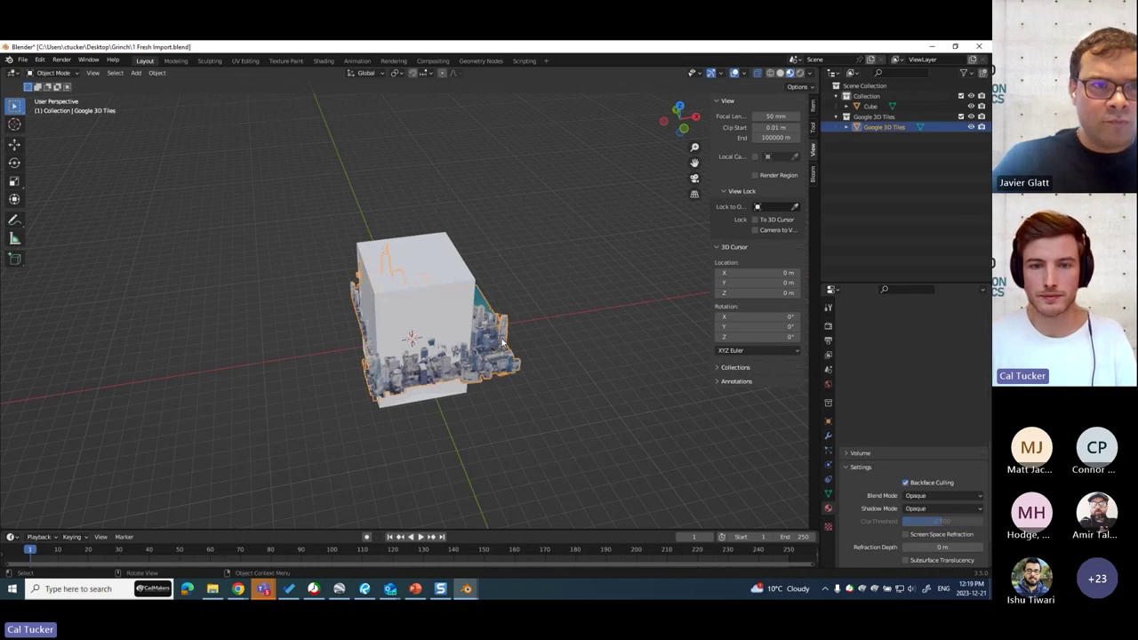
{"action": "scroll", "coordinate": [612, 285], "scroll_direction": "up", "scroll_amount": 5}
{"action": "middle_click_drag", "start_coordinate": [612, 285], "coordinate": [594, 255]}
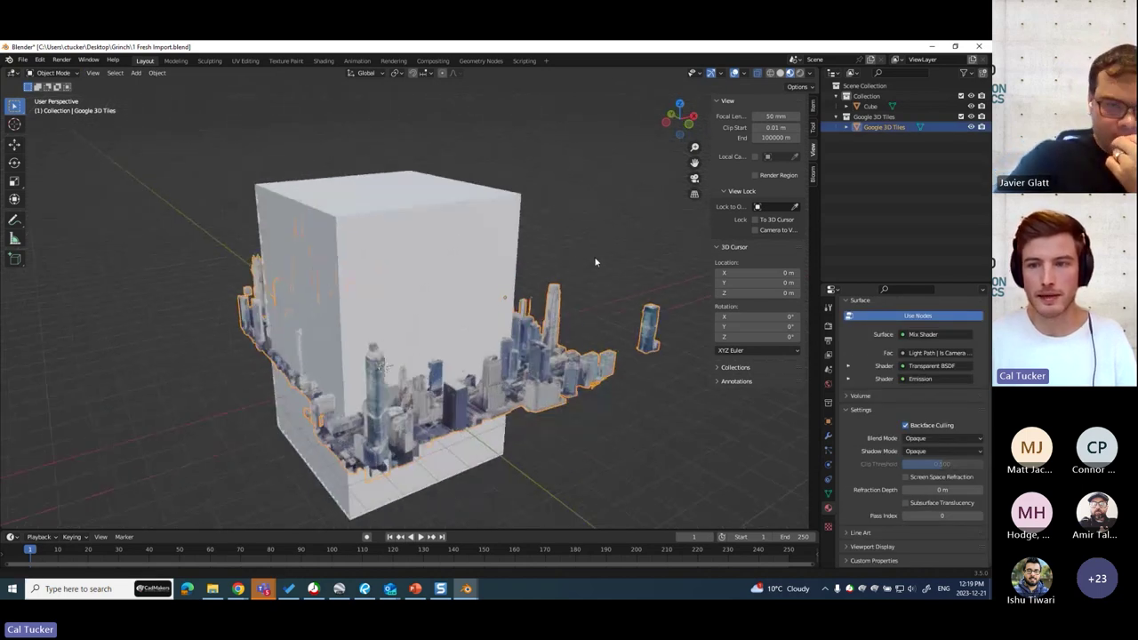
Step: Add a Boolean modifier set to Intersect with the Fast solver, targeting the Cube
{"action": "left_click", "coordinate": [828, 439]}
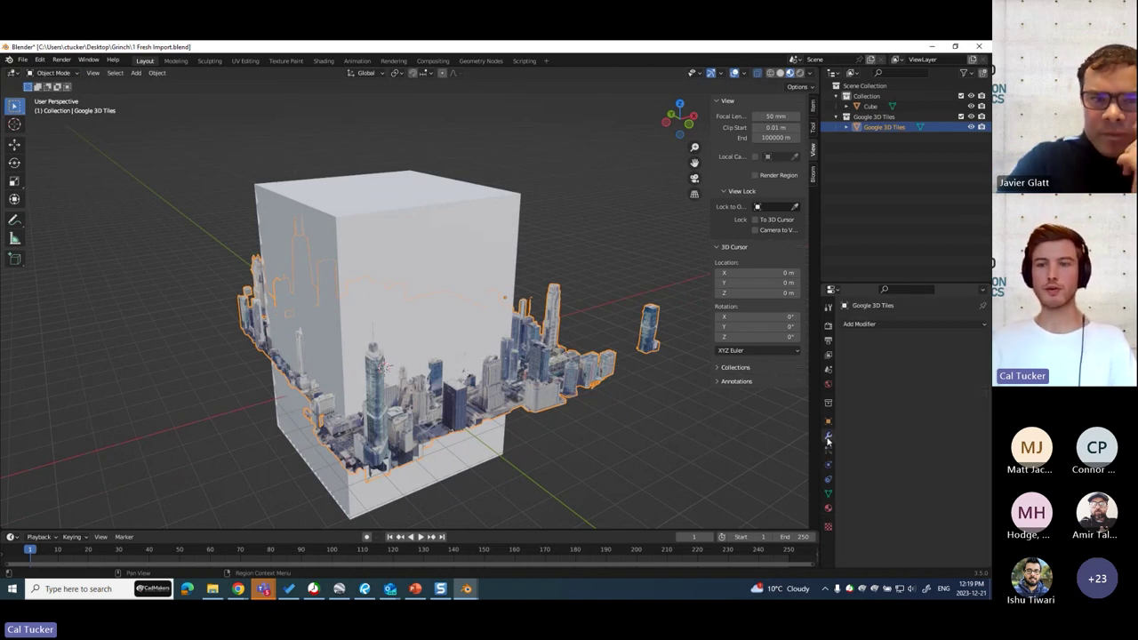
{"action": "left_click", "coordinate": [880, 324]}
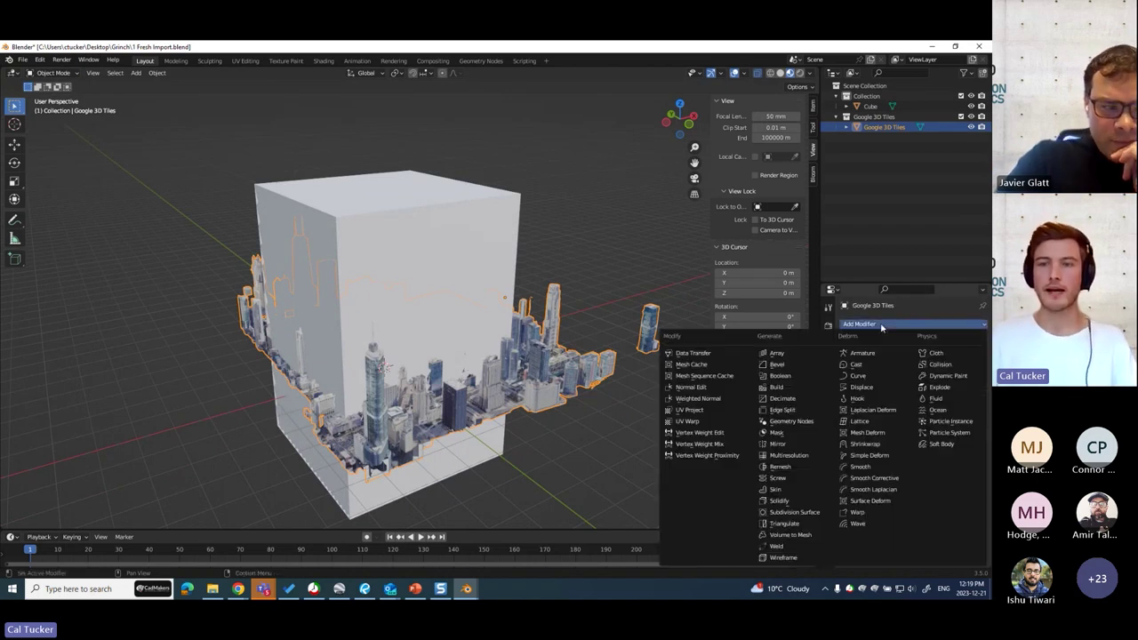
{"action": "left_click", "coordinate": [811, 379]}
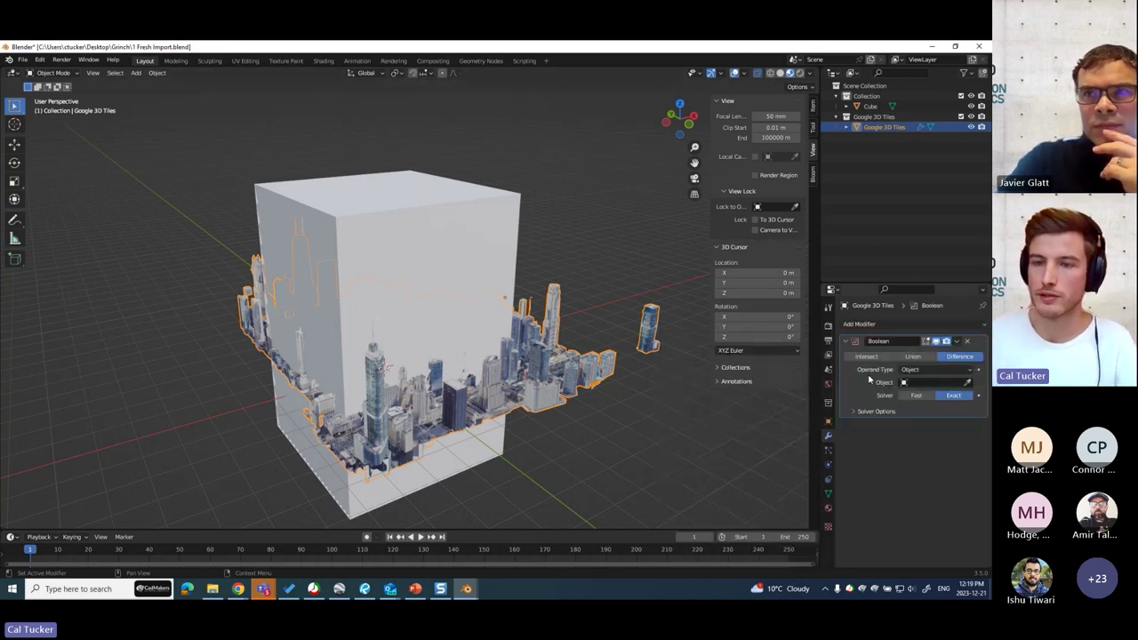
{"action": "left_click", "coordinate": [868, 357]}
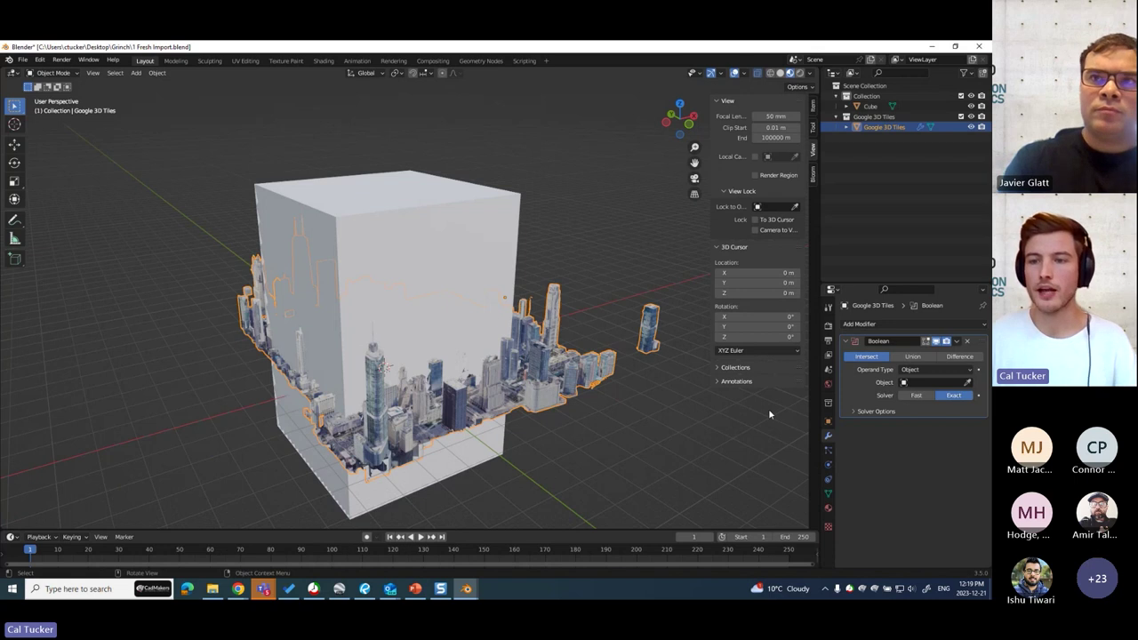
{"action": "left_click", "coordinate": [916, 395]}
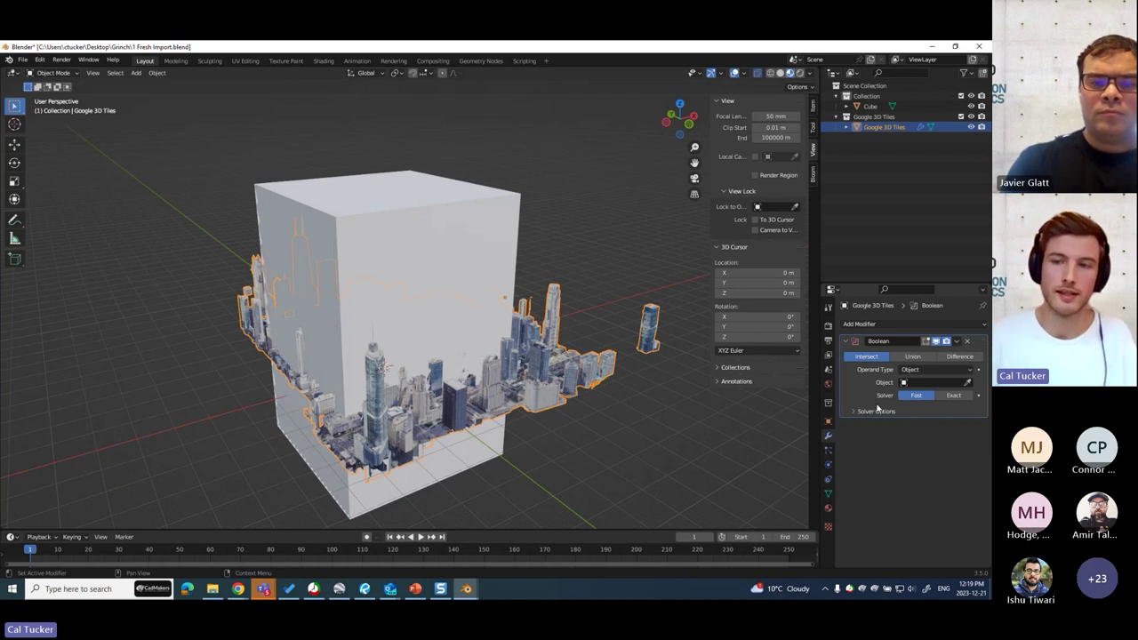
{"action": "left_click", "coordinate": [920, 383]}
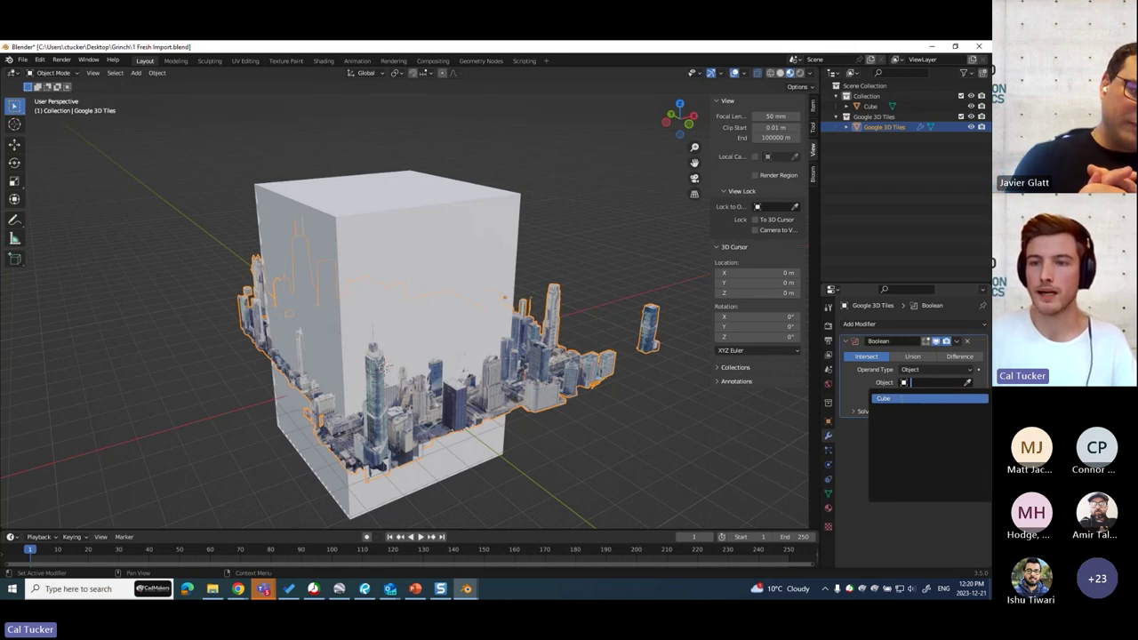
Step: Confirm Cube as the Boolean object and apply the modifier to the city mesh
{"action": "key", "text": "Return"}
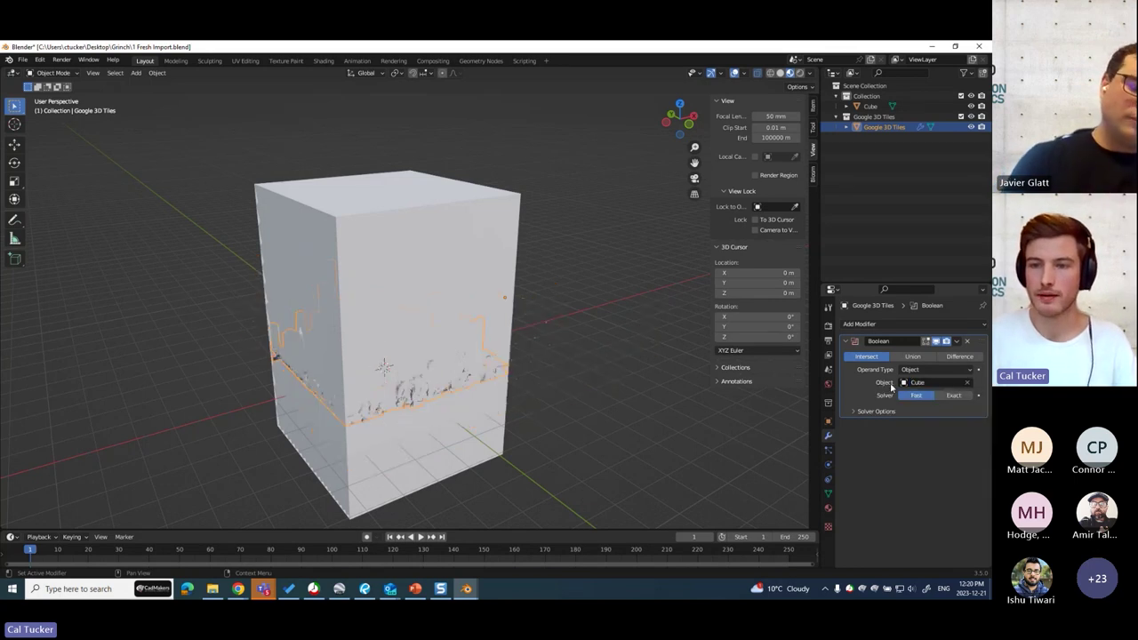
{"action": "middle_click_drag", "start_coordinate": [595, 259], "coordinate": [543, 237]}
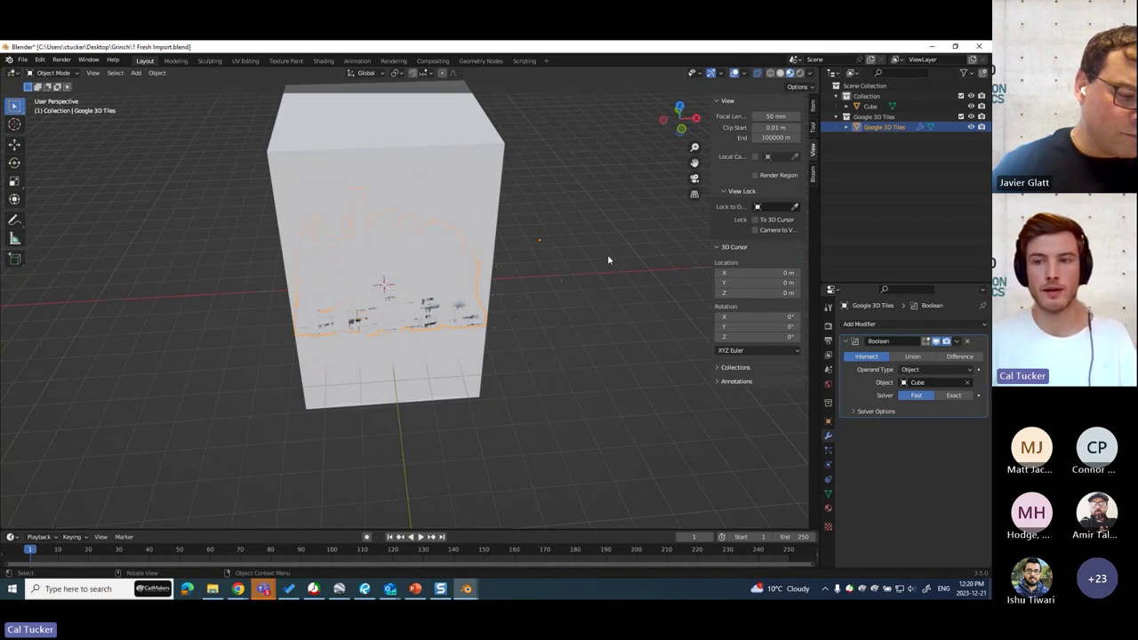
{"action": "left_click", "coordinate": [957, 341]}
{"action": "left_click", "coordinate": [930, 354]}
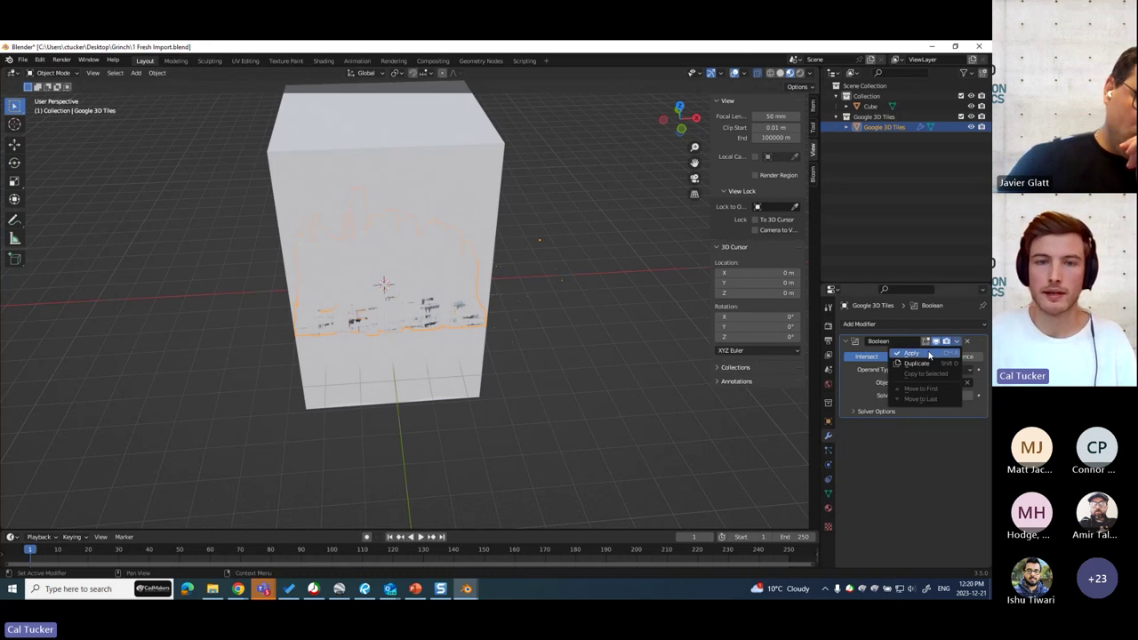
Step: Orbit around the trimmed city block and select the cube
{"action": "scroll", "coordinate": [638, 391], "scroll_direction": "down", "scroll_amount": 4}
{"action": "left_click", "coordinate": [579, 358]}
{"action": "middle_click_drag", "start_coordinate": [578, 358], "coordinate": [475, 363]}
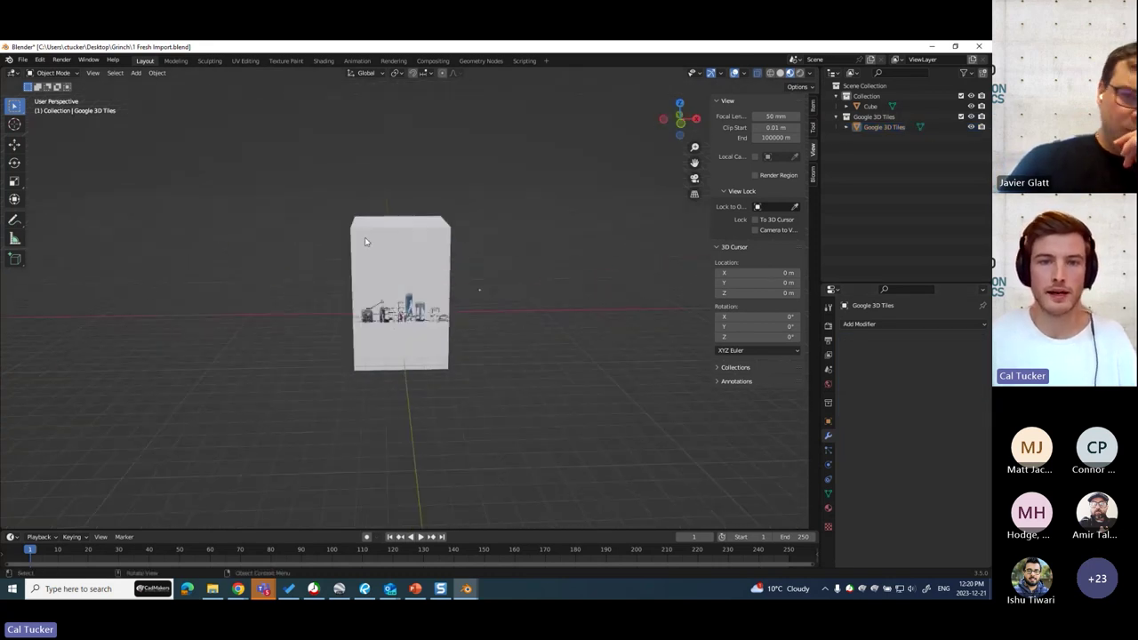
{"action": "left_click", "coordinate": [408, 252]}
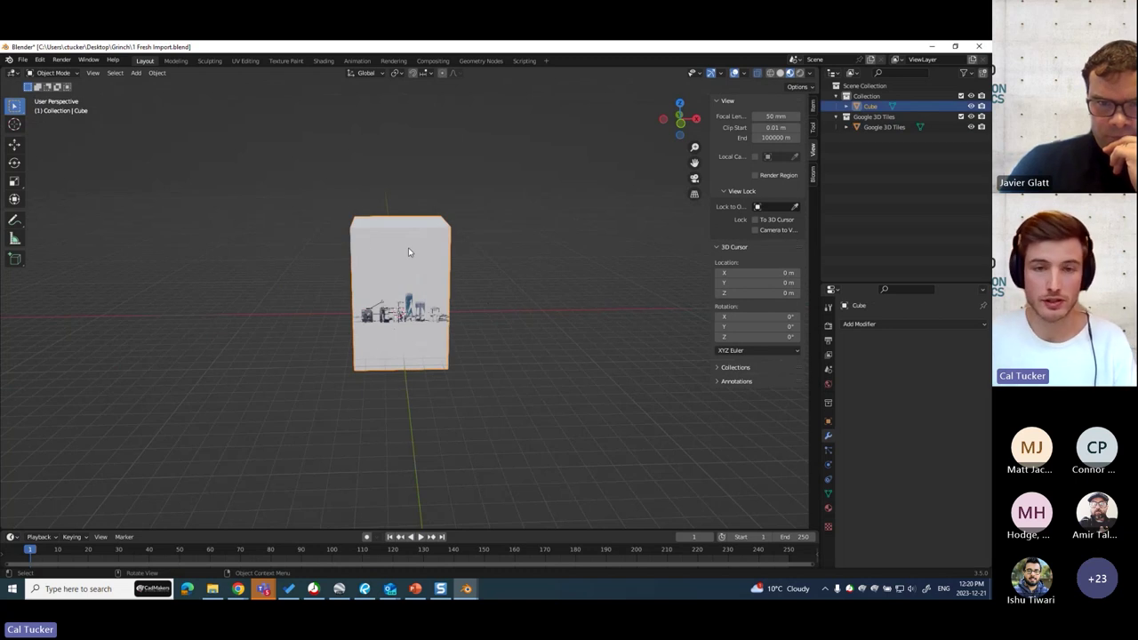
Step: Delete the cube and the now-empty Collection
{"action": "key", "text": "Delete"}
{"action": "scroll", "coordinate": [551, 178], "scroll_direction": "up", "scroll_amount": 5}
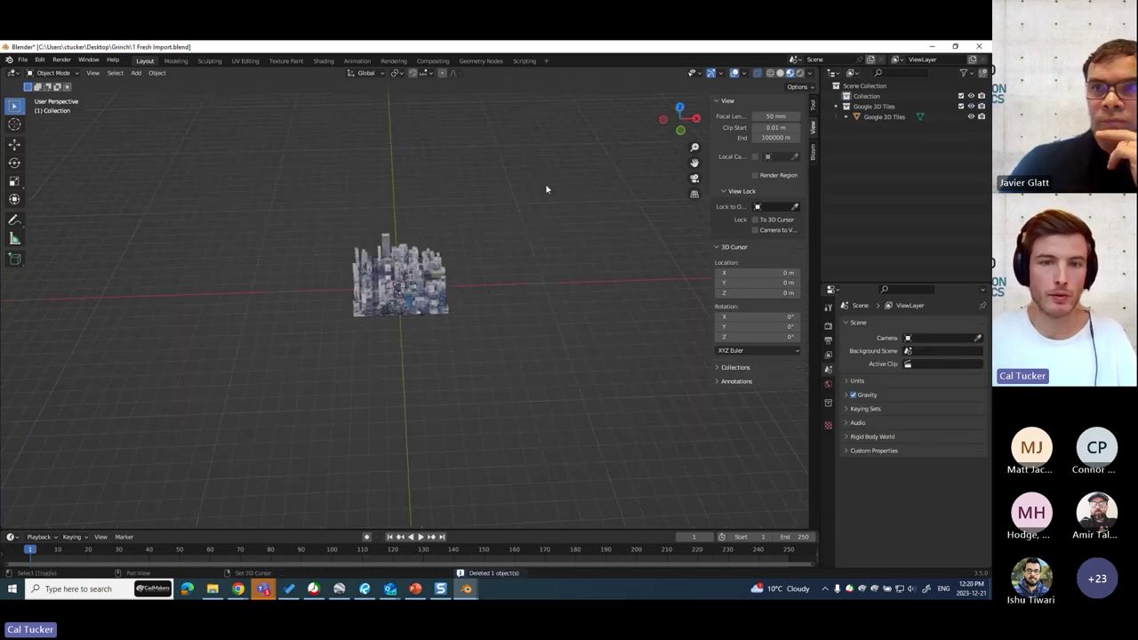
{"action": "scroll", "coordinate": [534, 235], "scroll_direction": "up", "scroll_amount": 4}
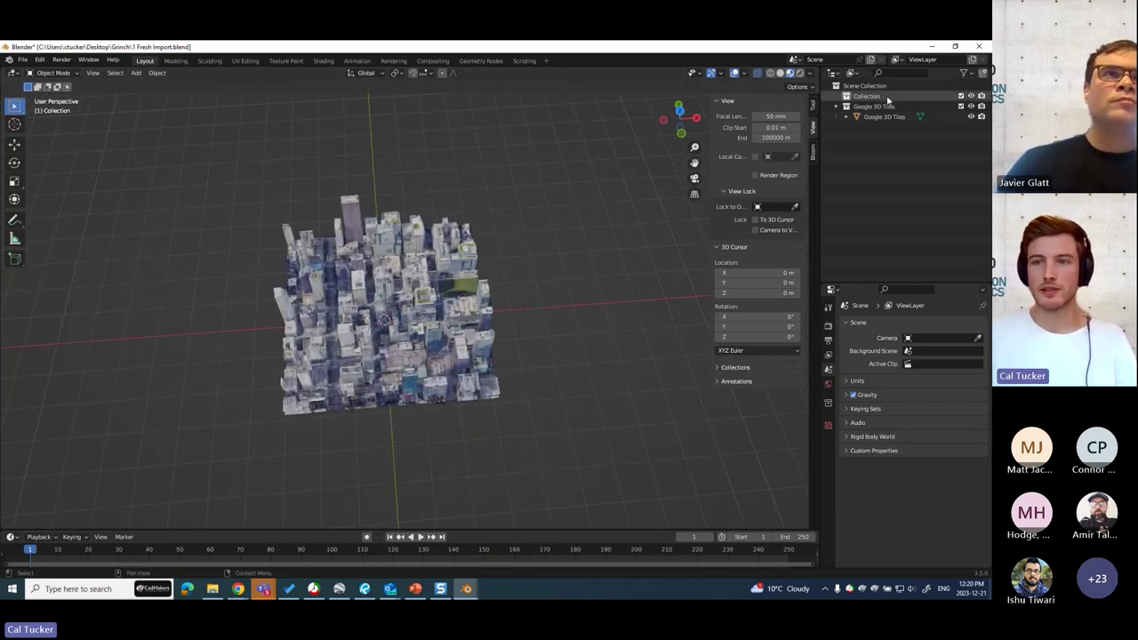
{"action": "key", "text": "Delete"}
Step: Zoom in and orbit around the trimmed Google 3D Tiles block
{"action": "scroll", "coordinate": [583, 198], "scroll_direction": "up", "scroll_amount": 4}
{"action": "scroll", "coordinate": [503, 221], "scroll_direction": "down", "scroll_amount": 5}
{"action": "scroll", "coordinate": [475, 233], "scroll_direction": "up", "scroll_amount": 5}
{"action": "middle_click_drag", "start_coordinate": [449, 246], "coordinate": [452, 317]}
{"action": "scroll", "coordinate": [353, 275], "scroll_direction": "up", "scroll_amount": 3}
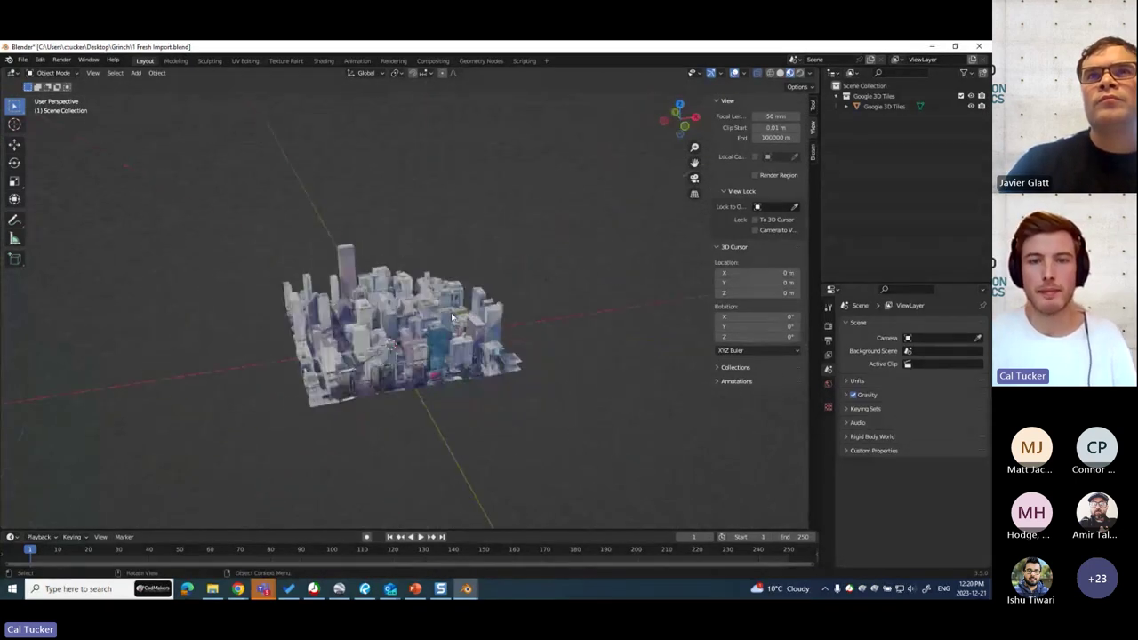
{"action": "scroll", "coordinate": [449, 315], "scroll_direction": "up", "scroll_amount": 3}
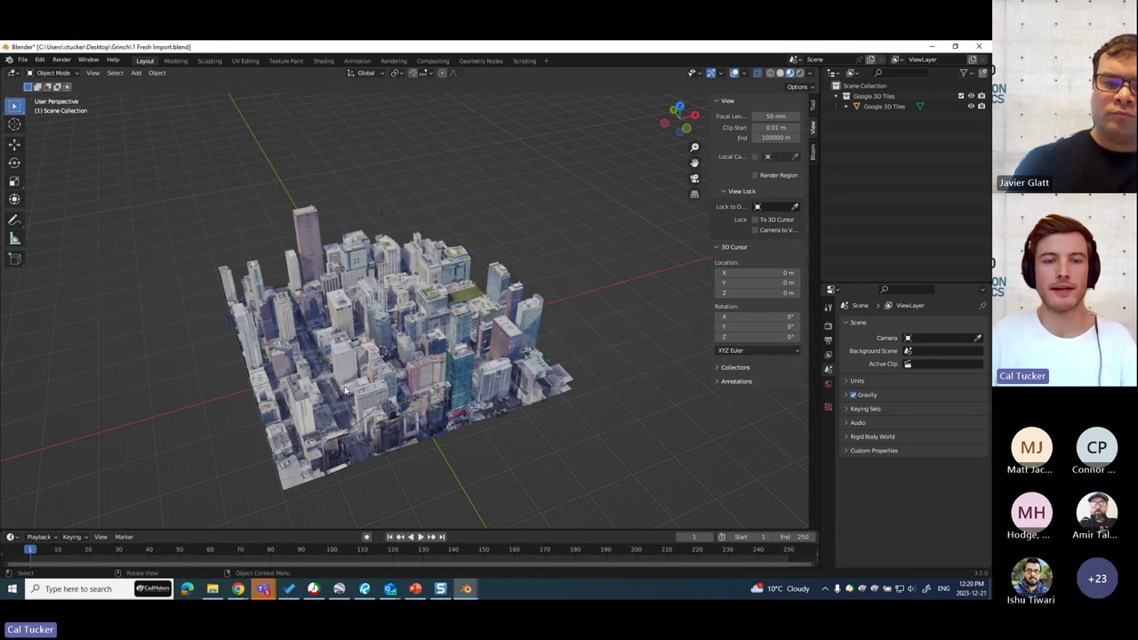
{"action": "scroll", "coordinate": [345, 388], "scroll_direction": "up", "scroll_amount": 2}
{"action": "scroll", "coordinate": [342, 389], "scroll_direction": "up", "scroll_amount": 2}
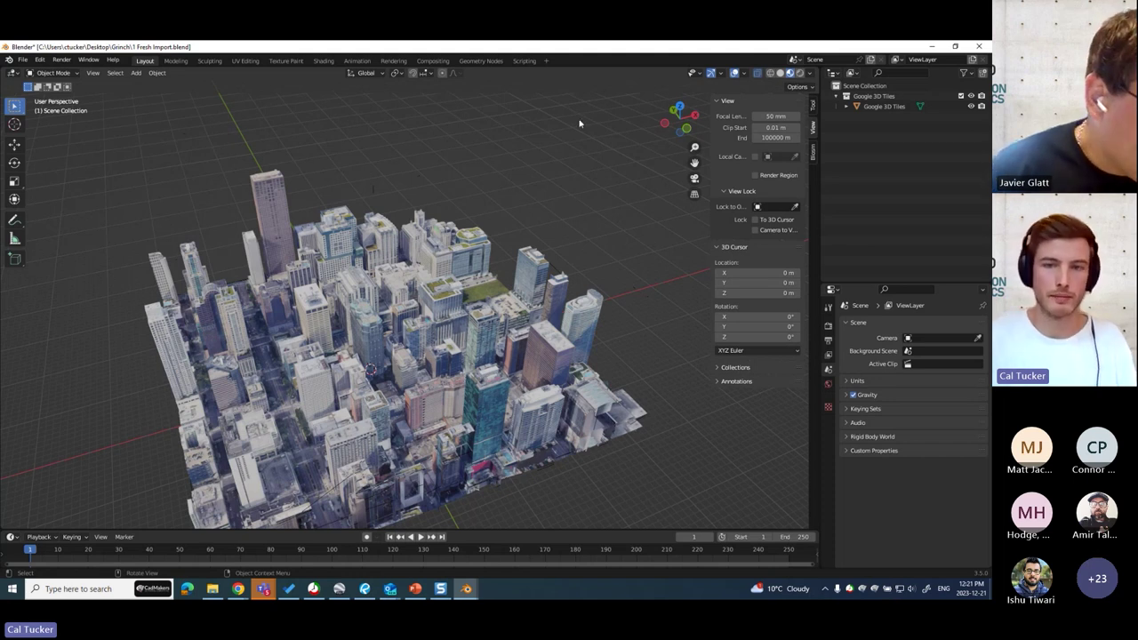
Step: Select the Google 3D Tiles city block from a lower frontal angle
{"action": "middle_click_drag", "start_coordinate": [581, 203], "coordinate": [534, 164]}
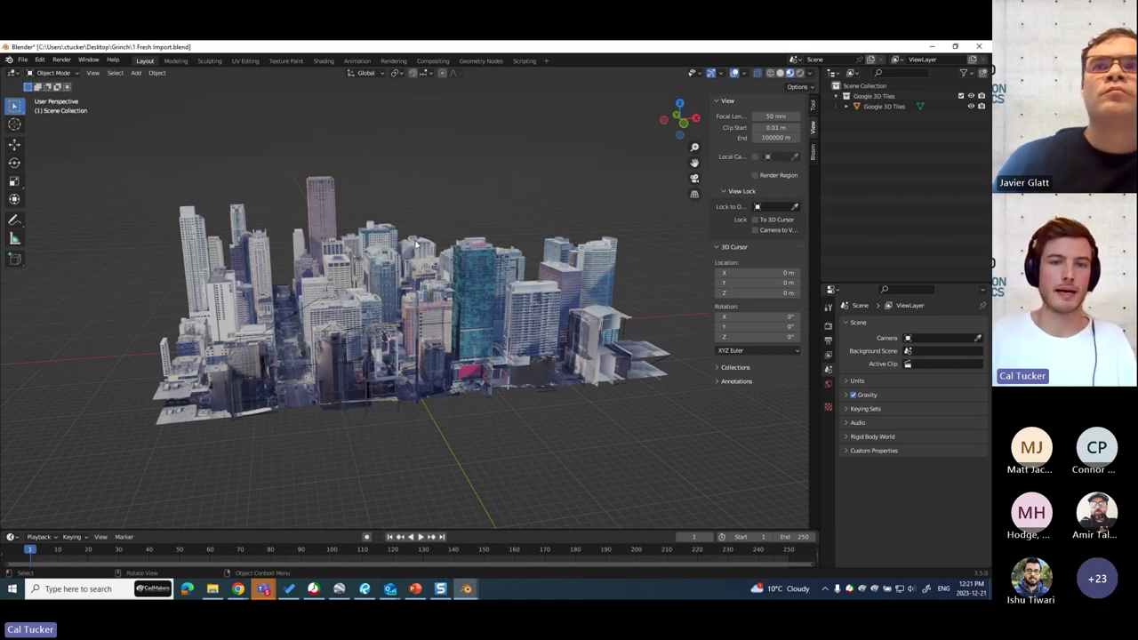
{"action": "scroll", "coordinate": [513, 206], "scroll_direction": "down", "scroll_amount": 4}
{"action": "scroll", "coordinate": [518, 209], "scroll_direction": "up", "scroll_amount": 3}
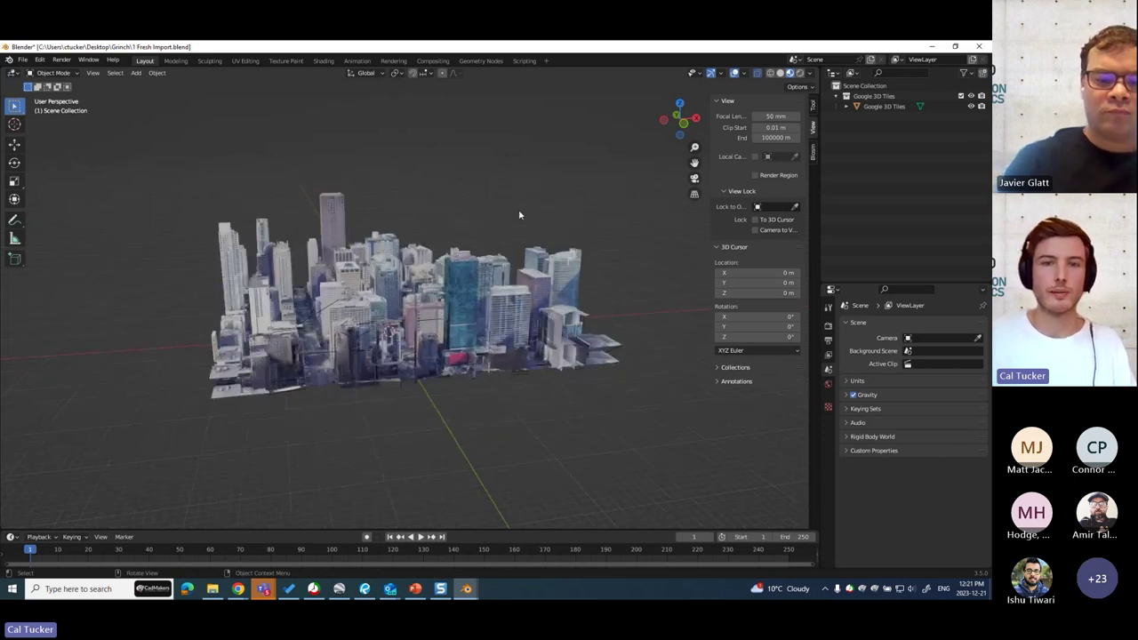
{"action": "left_click", "coordinate": [447, 343]}
{"action": "middle_click_drag", "start_coordinate": [496, 144], "coordinate": [338, 192]}
Step: Enter Edit Mode on the city mesh and frame it in Top view
{"action": "key", "text": "Tab"}
{"action": "middle_click_drag", "start_coordinate": [564, 204], "coordinate": [675, 115]}
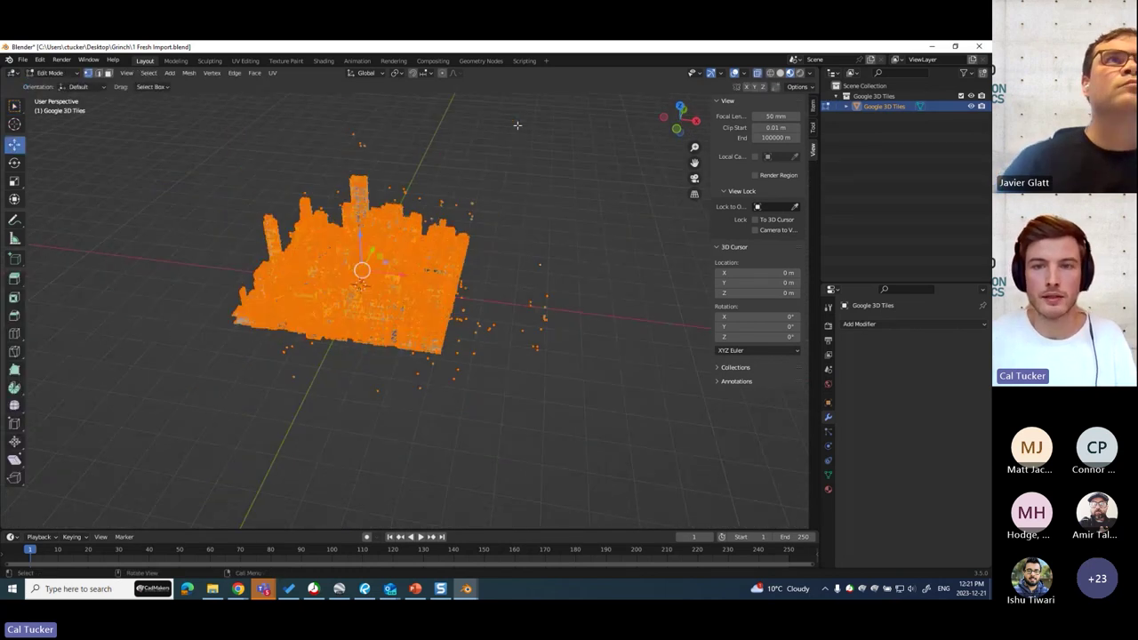
{"action": "left_click", "coordinate": [678, 110]}
{"action": "middle_click_drag", "start_coordinate": [609, 352], "coordinate": [619, 415], "text": "shift"}
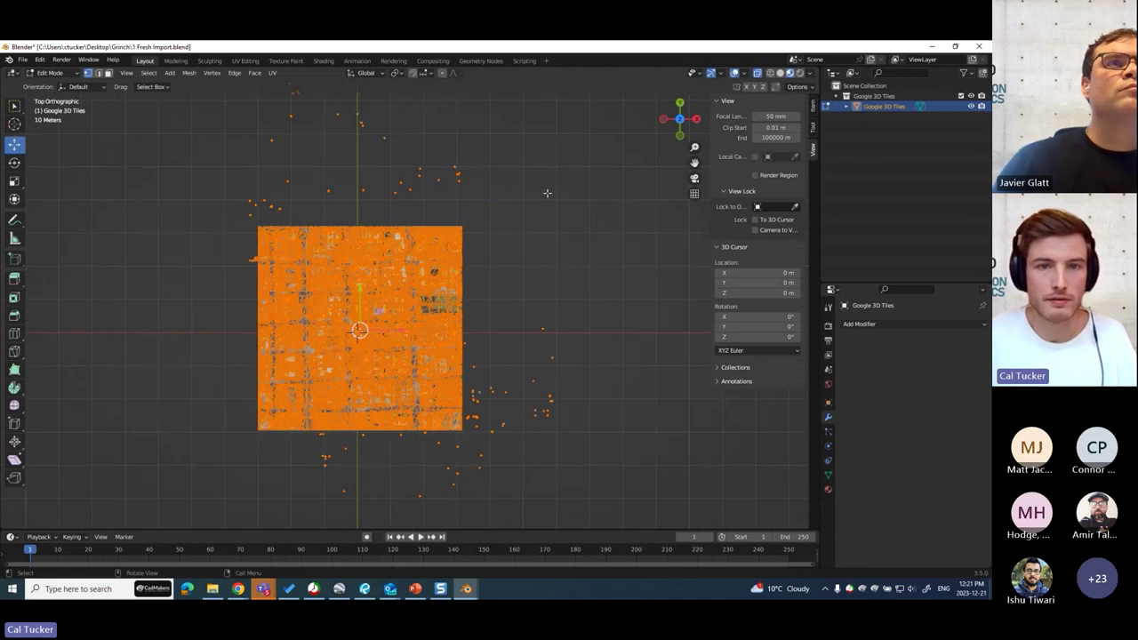
{"action": "scroll", "coordinate": [543, 194], "scroll_direction": "down", "scroll_amount": 2}
Step: Delete the stray vertices above and to the lower right of the block
{"action": "mouse_move", "coordinate": [233, 133]}
{"action": "left_mouse_down"}
{"action": "mouse_move", "coordinate": [455, 195]}
{"action": "mouse_move", "coordinate": [583, 245]}
{"action": "left_mouse_up"}
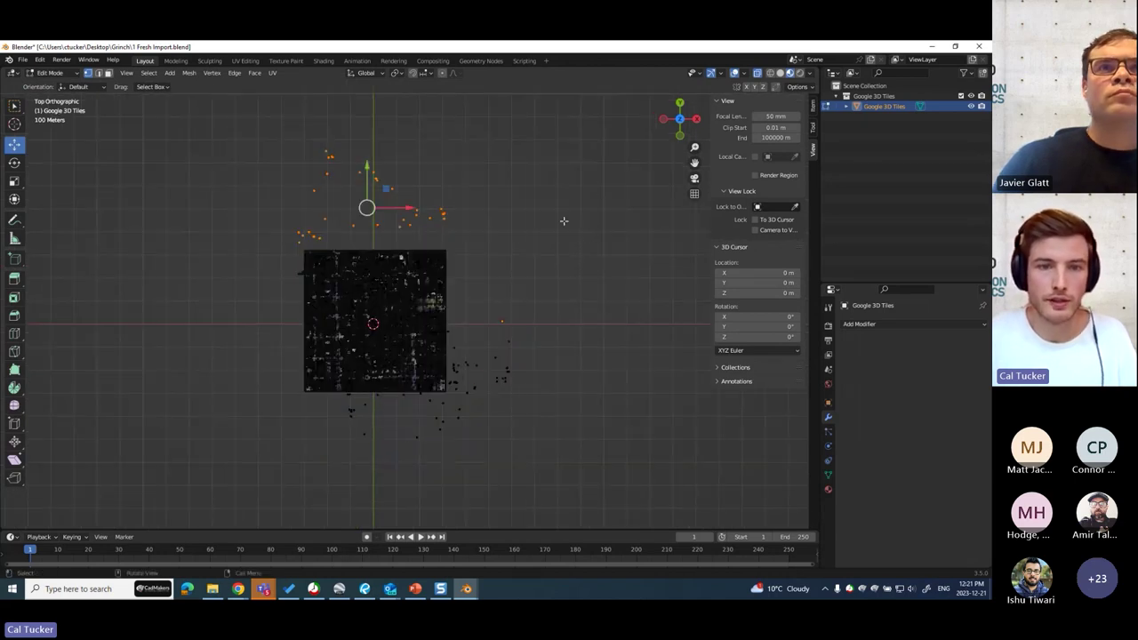
{"action": "key", "text": "x"}
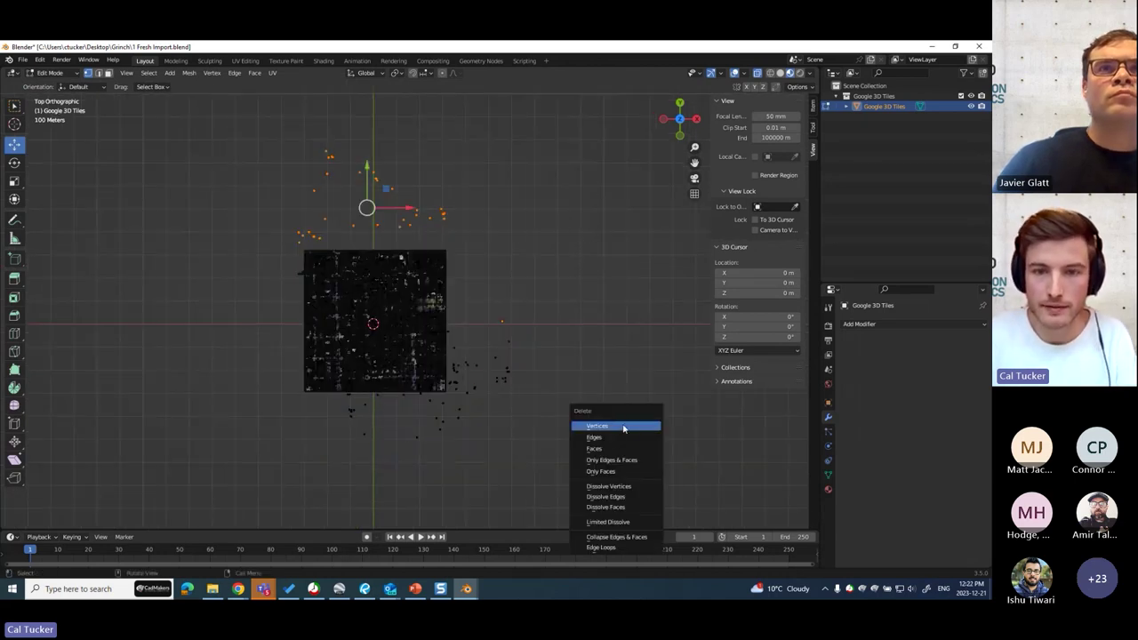
{"action": "left_click", "coordinate": [625, 427]}
{"action": "left_click_drag", "start_coordinate": [629, 482], "coordinate": [445, 223]}
{"action": "key", "text": "x"}
{"action": "left_click", "coordinate": [520, 392]}
Step: Delete the remaining stray vertices below the block and along its left edge
{"action": "left_click_drag", "start_coordinate": [545, 506], "coordinate": [242, 392]}
{"action": "key", "text": "x"}
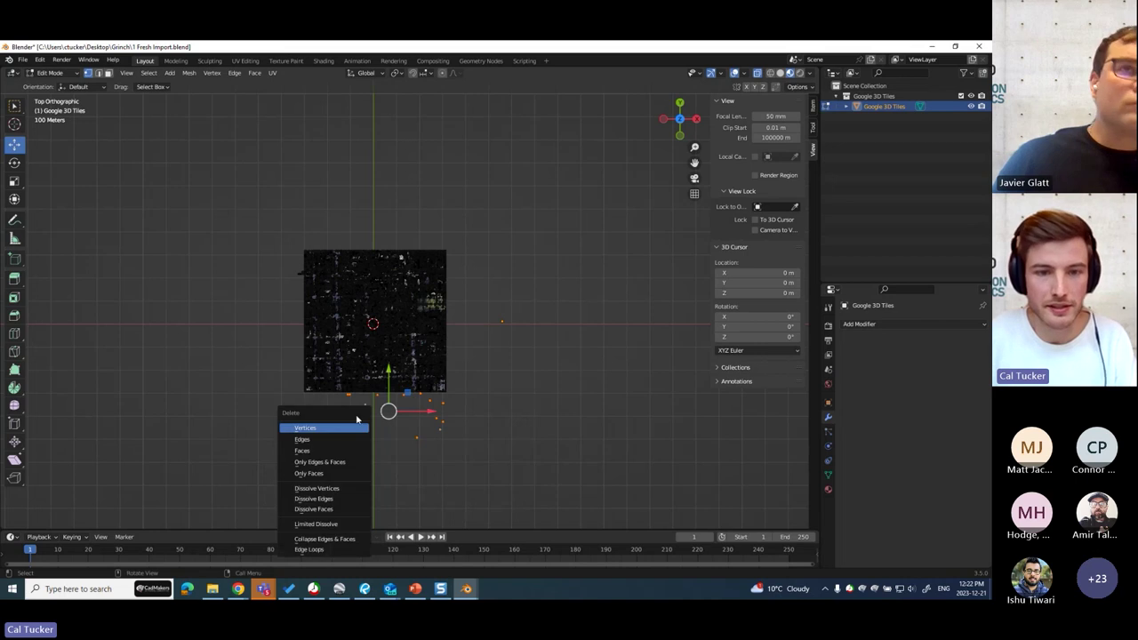
{"action": "key", "text": "Return"}
{"action": "left_click_drag", "start_coordinate": [163, 151], "coordinate": [302, 427]}
{"action": "key", "text": "x"}
{"action": "key", "text": "Escape"}
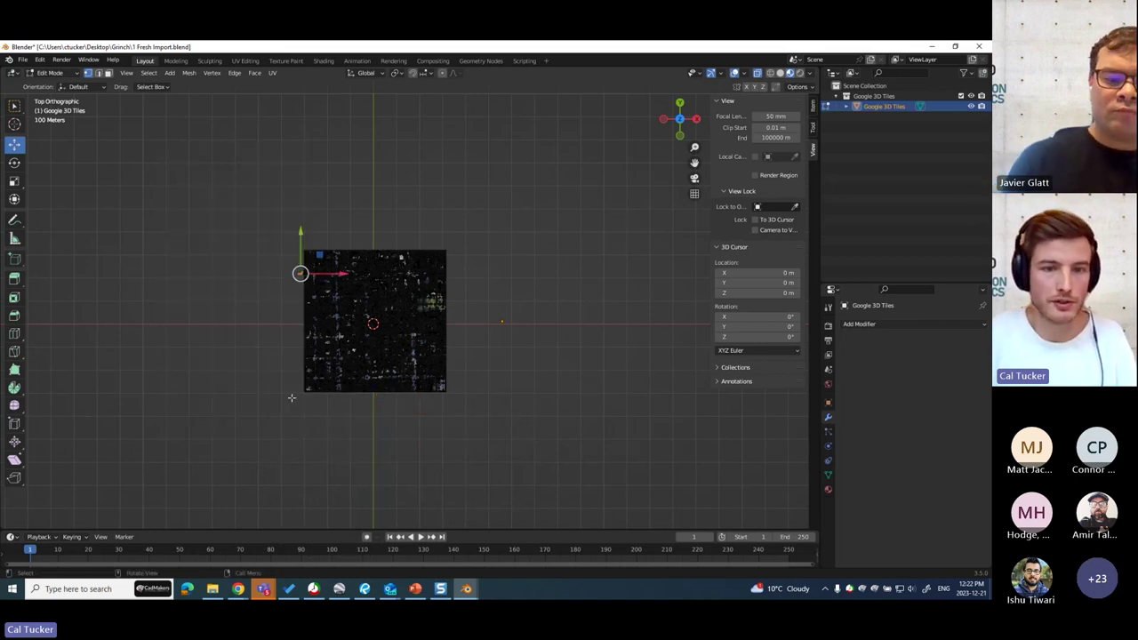
{"action": "key", "text": "x"}
{"action": "key", "text": "Return"}
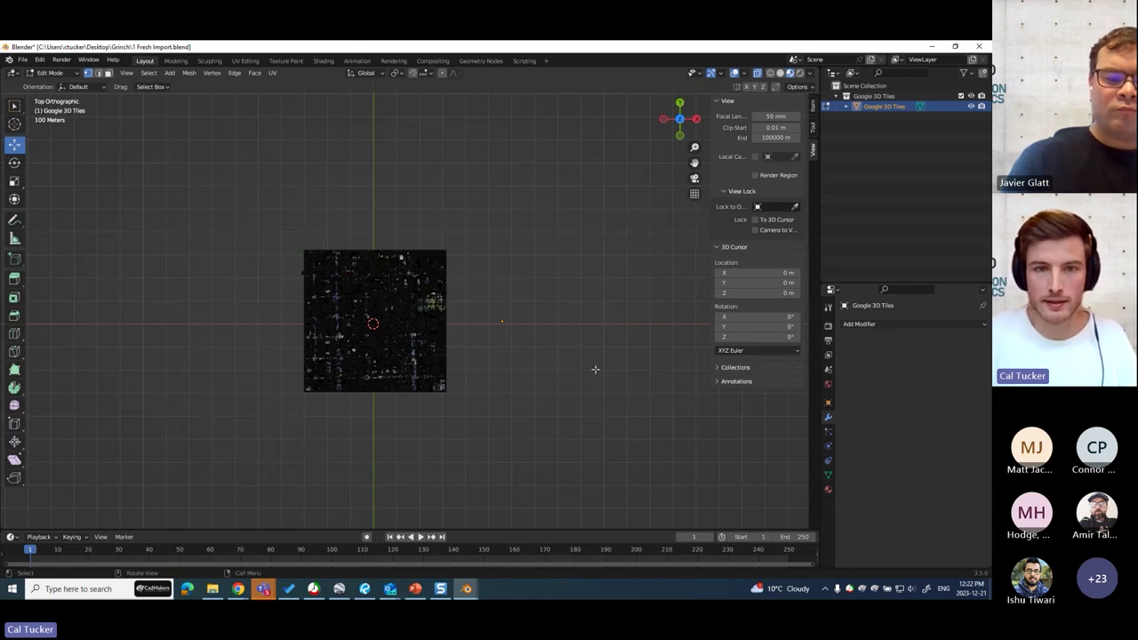
Step: Switch to Bottom view to see the city block from underneath
{"action": "middle_click_drag", "start_coordinate": [572, 345], "coordinate": [577, 280]}
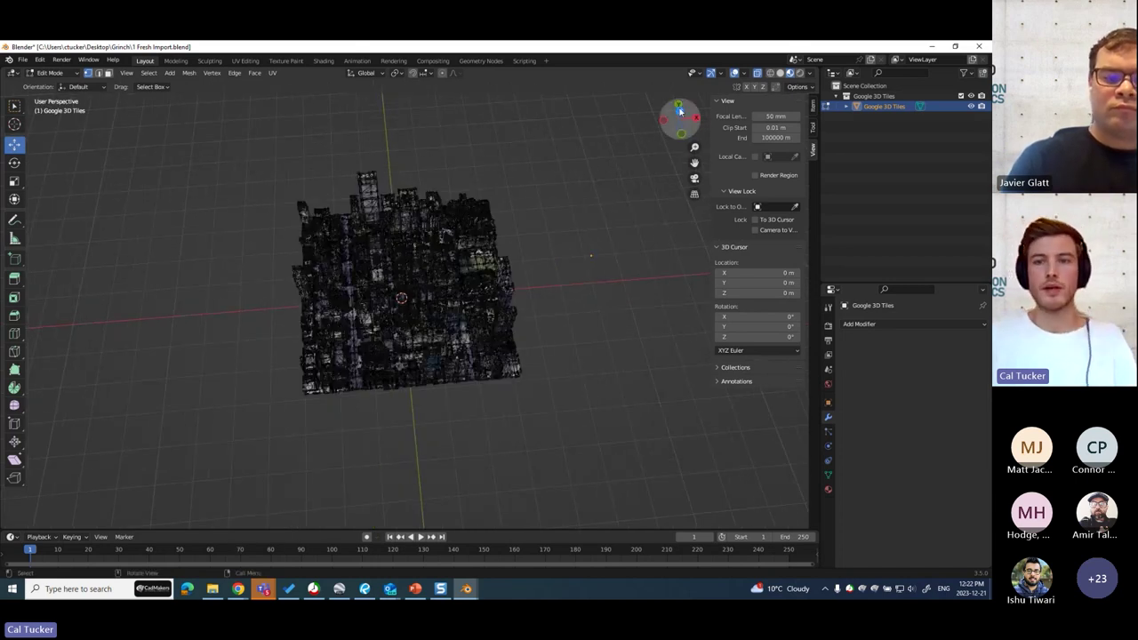
{"action": "middle_click_drag", "start_coordinate": [583, 222], "coordinate": [610, 240]}
{"action": "middle_click_drag", "start_coordinate": [487, 233], "coordinate": [614, 151]}
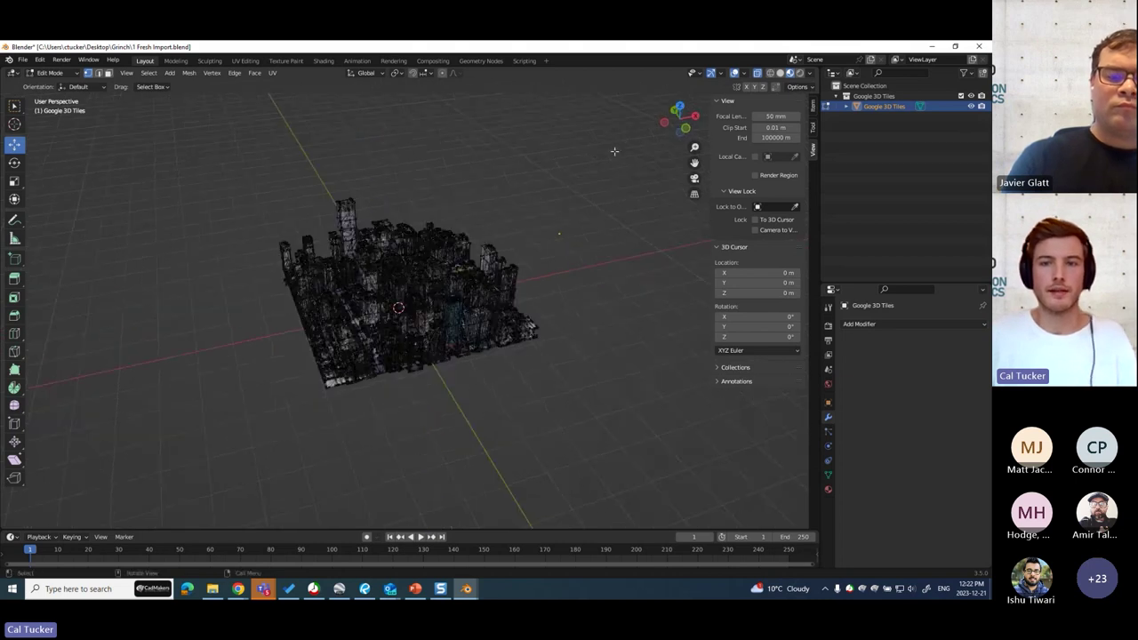
{"action": "left_click", "coordinate": [679, 137]}
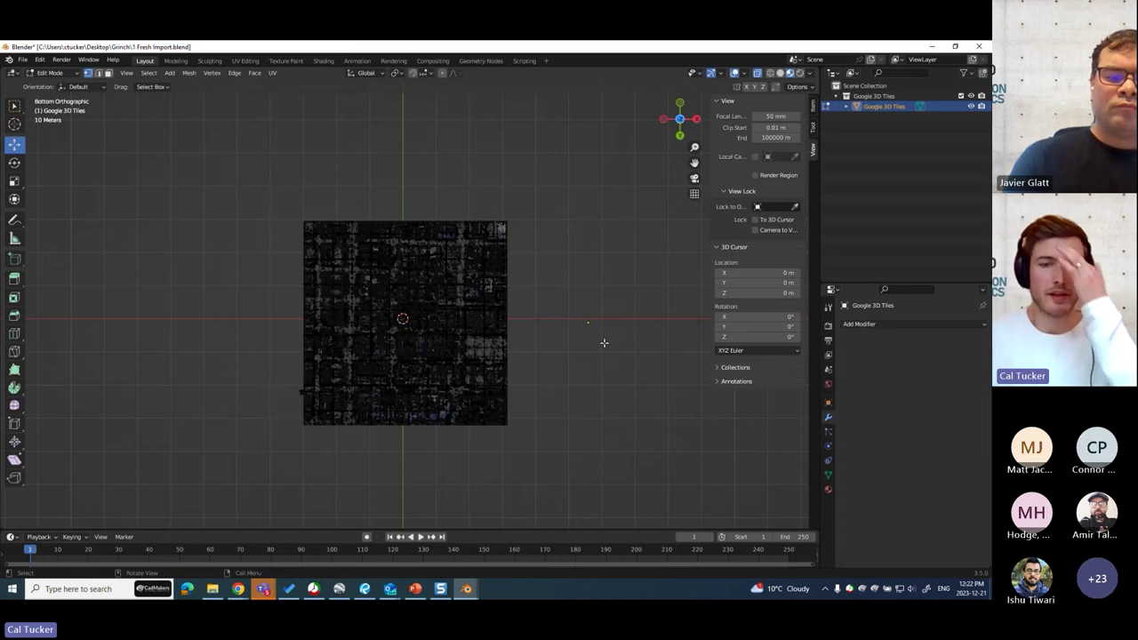
{"action": "scroll", "coordinate": [604, 342], "scroll_direction": "up", "scroll_amount": 5}
{"action": "scroll", "coordinate": [593, 296], "scroll_direction": "down", "scroll_amount": 3}
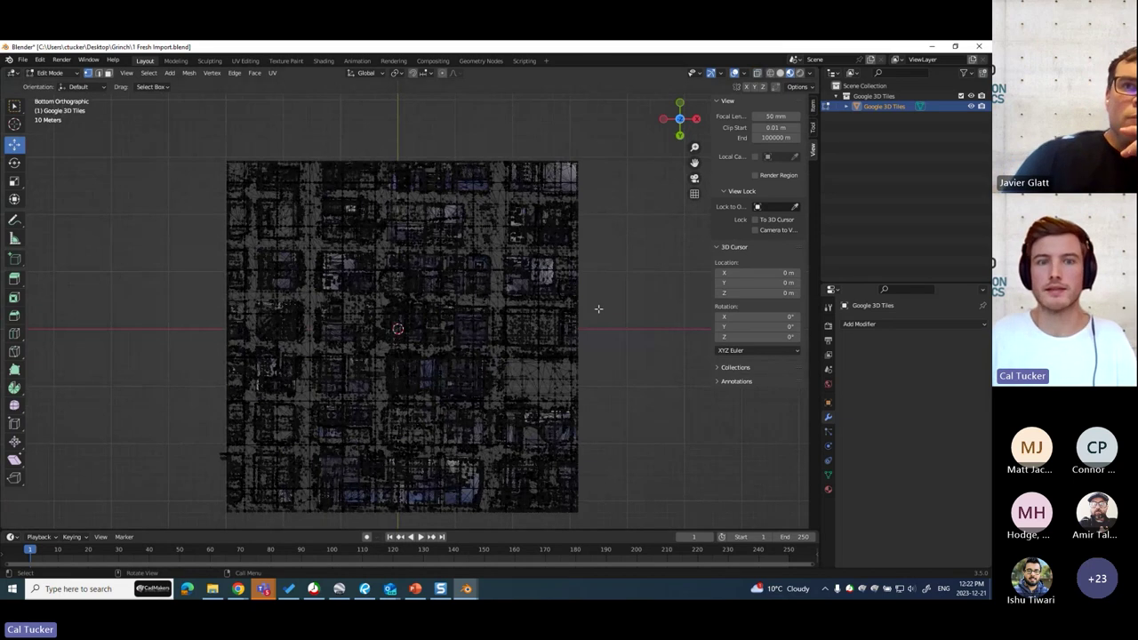
Step: In Face select mode, box-select all ground faces visible from below
{"action": "left_click", "coordinate": [109, 74]}
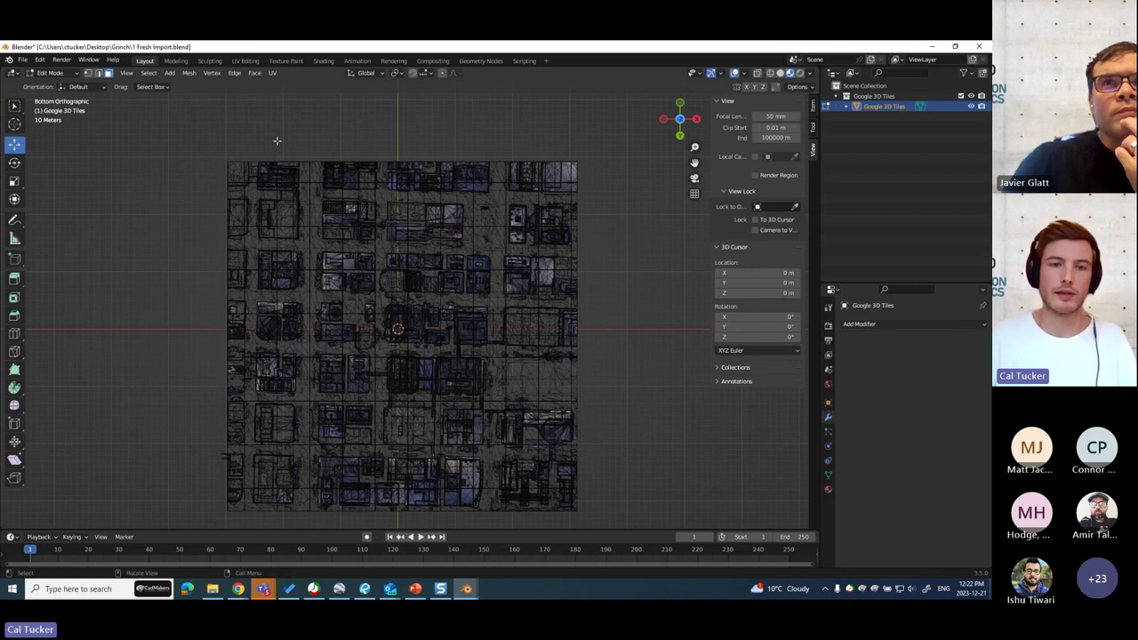
{"action": "middle_click_drag", "start_coordinate": [208, 391], "coordinate": [221, 376], "text": "shift"}
{"action": "left_click_drag", "start_coordinate": [223, 490], "coordinate": [601, 121]}
{"action": "scroll", "coordinate": [587, 142], "scroll_direction": "down", "scroll_amount": 5}
Step: Orbit around the mesh to check that only the ground faces are selected
{"action": "middle_click_drag", "start_coordinate": [569, 152], "coordinate": [509, 333]}
{"action": "scroll", "coordinate": [569, 273], "scroll_direction": "up", "scroll_amount": 3}
{"action": "scroll", "coordinate": [503, 369], "scroll_direction": "up", "scroll_amount": 3}
{"action": "middle_click_drag", "start_coordinate": [373, 371], "coordinate": [351, 432]}
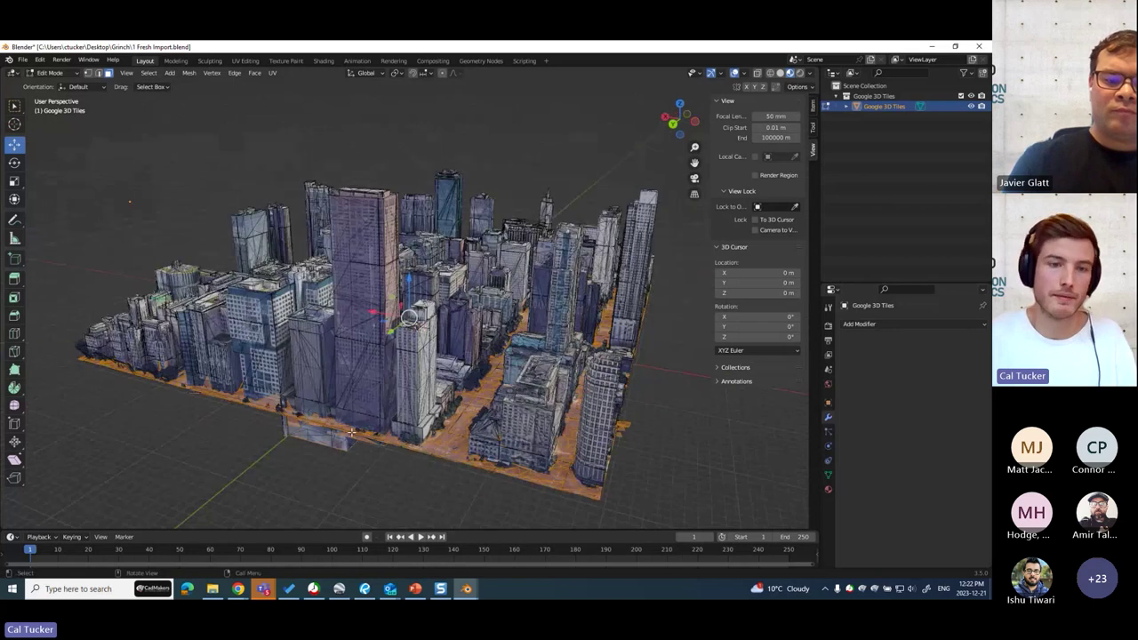
{"action": "scroll", "coordinate": [486, 256], "scroll_direction": "down", "scroll_amount": 3}
{"action": "middle_click_drag", "start_coordinate": [486, 257], "coordinate": [363, 256]}
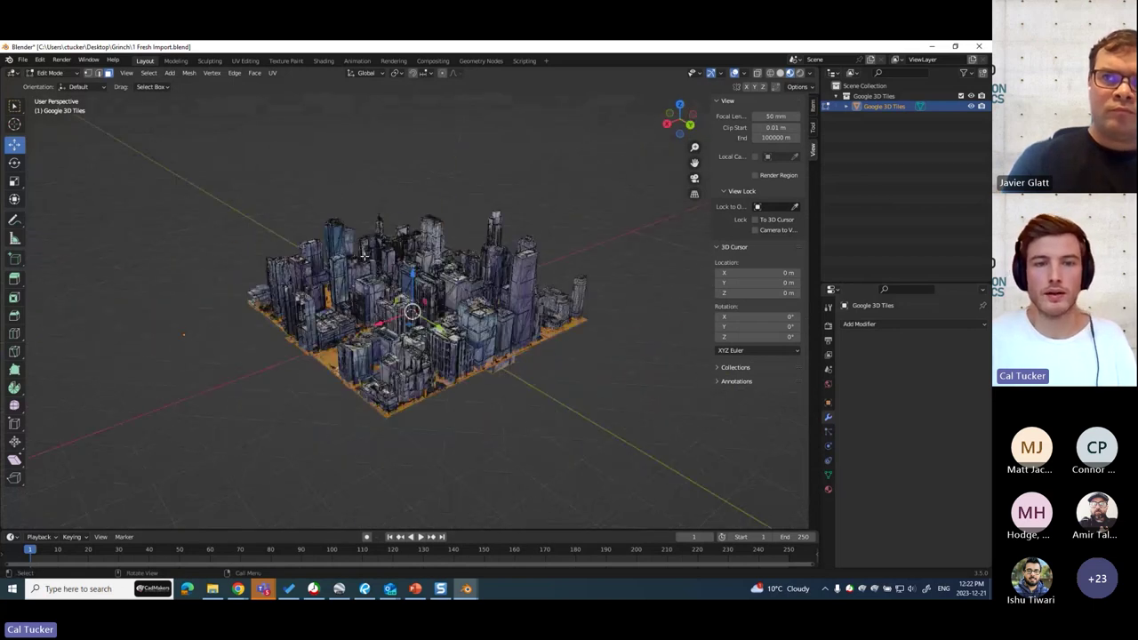
{"action": "scroll", "coordinate": [345, 263], "scroll_direction": "up", "scroll_amount": 3}
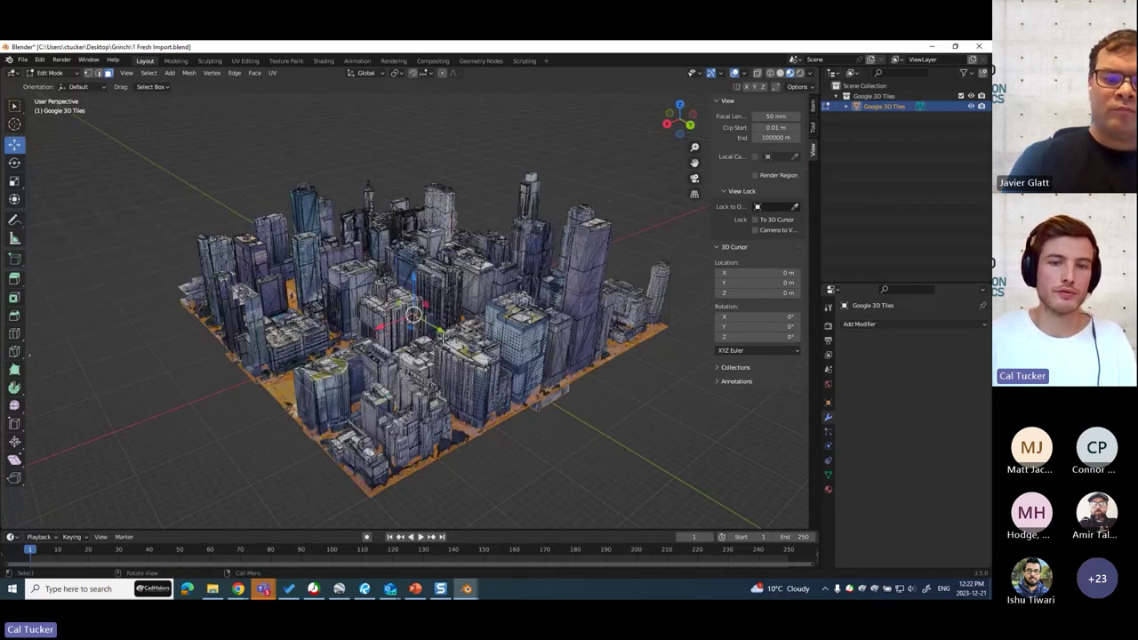
{"action": "middle_click_drag", "start_coordinate": [522, 417], "coordinate": [522, 369]}
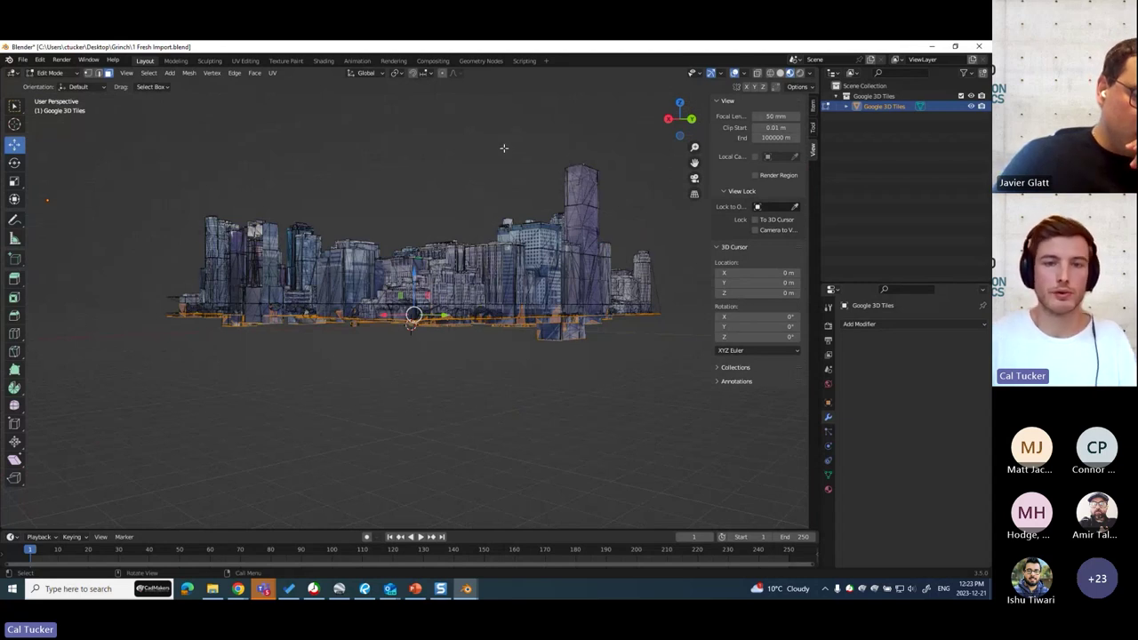
{"action": "middle_click_drag", "start_coordinate": [374, 204], "coordinate": [490, 249]}
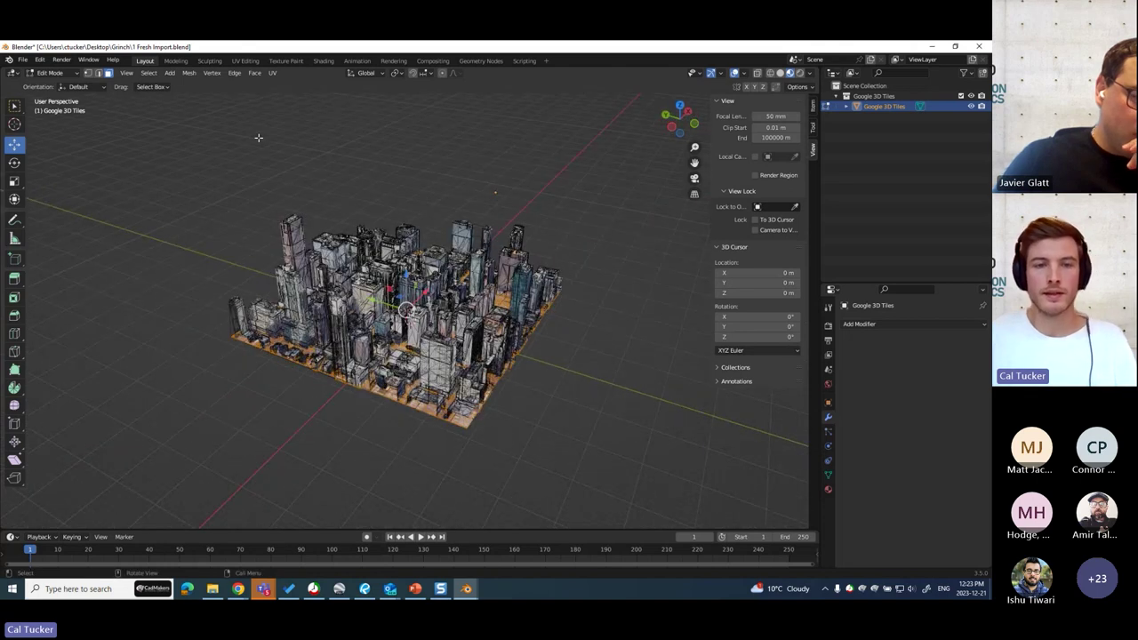
{"action": "scroll", "coordinate": [442, 251], "scroll_direction": "up", "scroll_amount": 2}
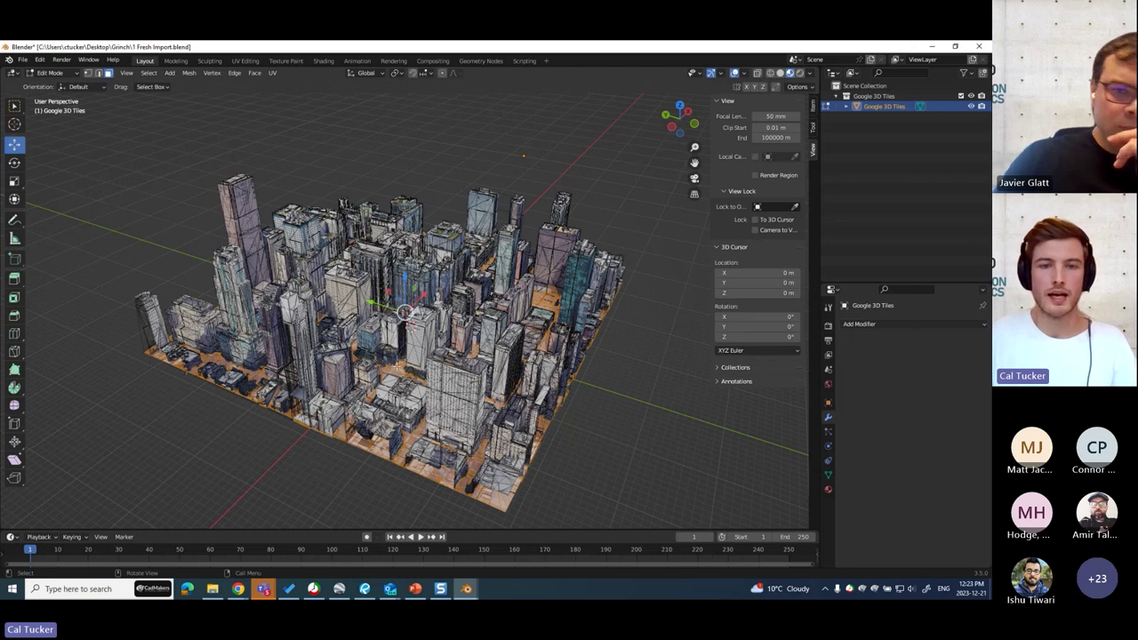
Step: Separate the selected ground faces into a new object, Google 3D Tiles.001, and select it in Object Mode
{"action": "right_click", "coordinate": [398, 371]}
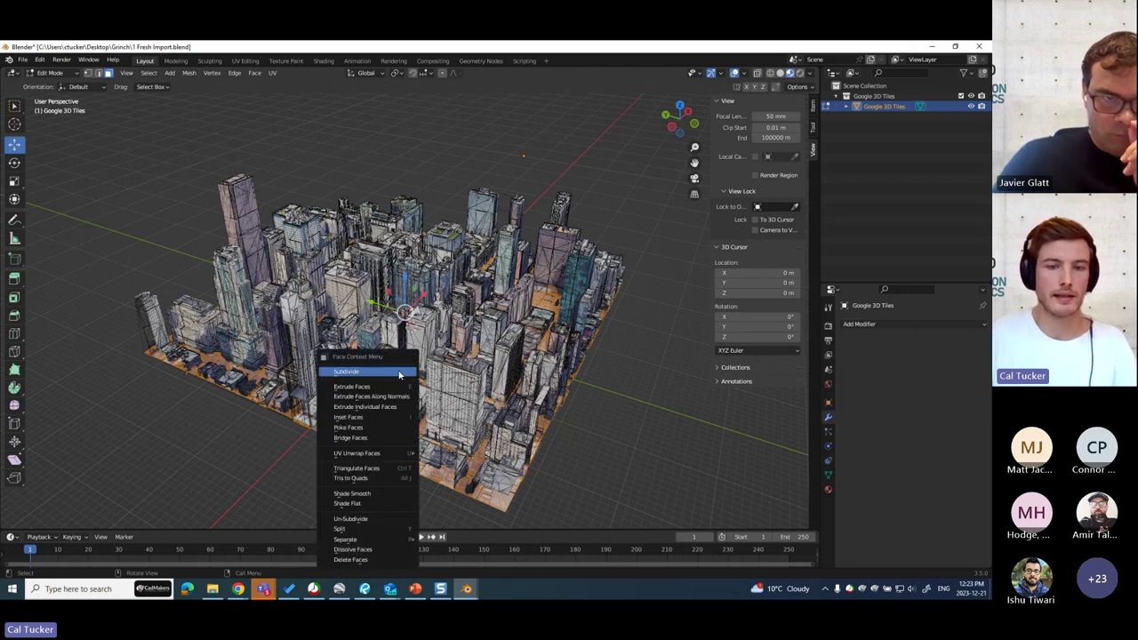
{"action": "mouse_move", "coordinate": [382, 540]}
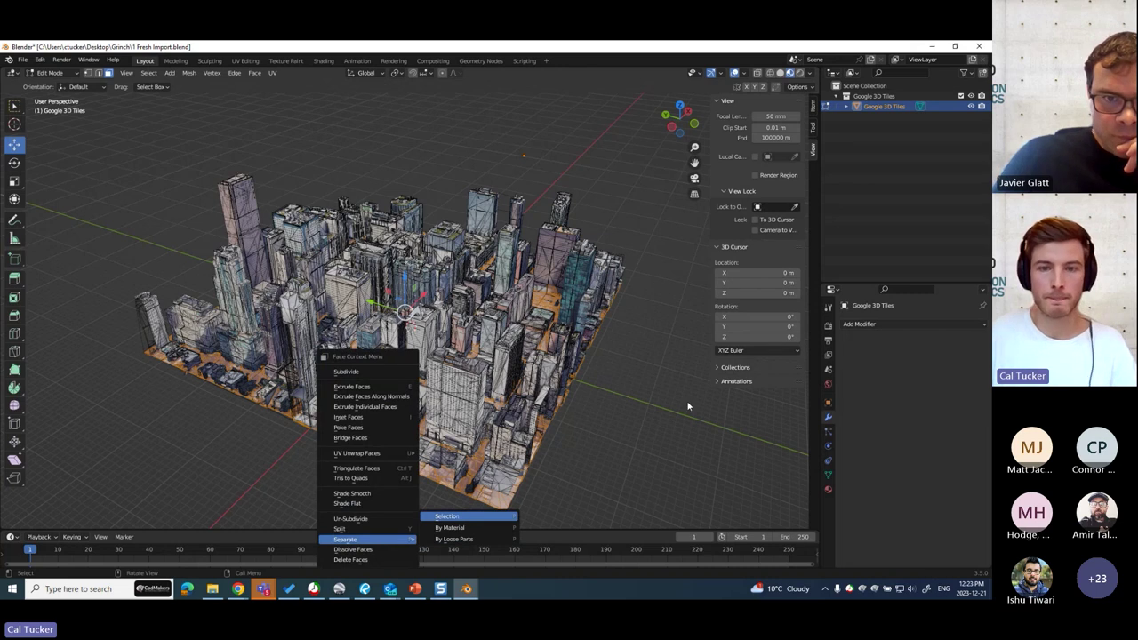
{"action": "key", "text": "Return"}
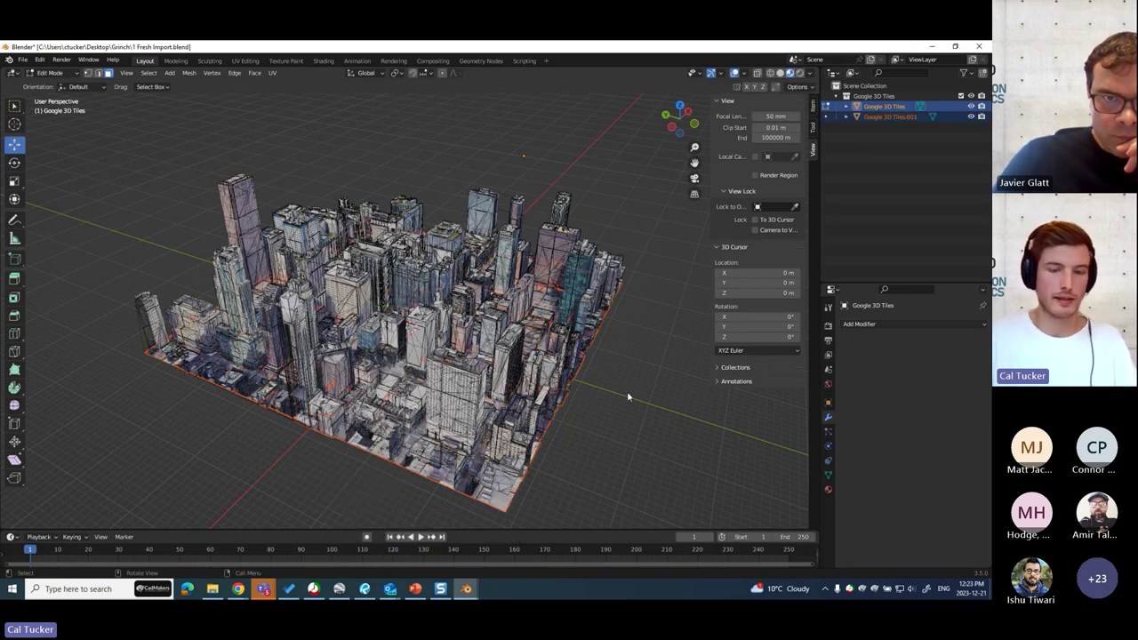
{"action": "key", "text": "Tab"}
{"action": "scroll", "coordinate": [543, 172], "scroll_direction": "down", "scroll_amount": 4}
{"action": "left_click", "coordinate": [545, 160]}
{"action": "scroll", "coordinate": [548, 168], "scroll_direction": "up", "scroll_amount": 2}
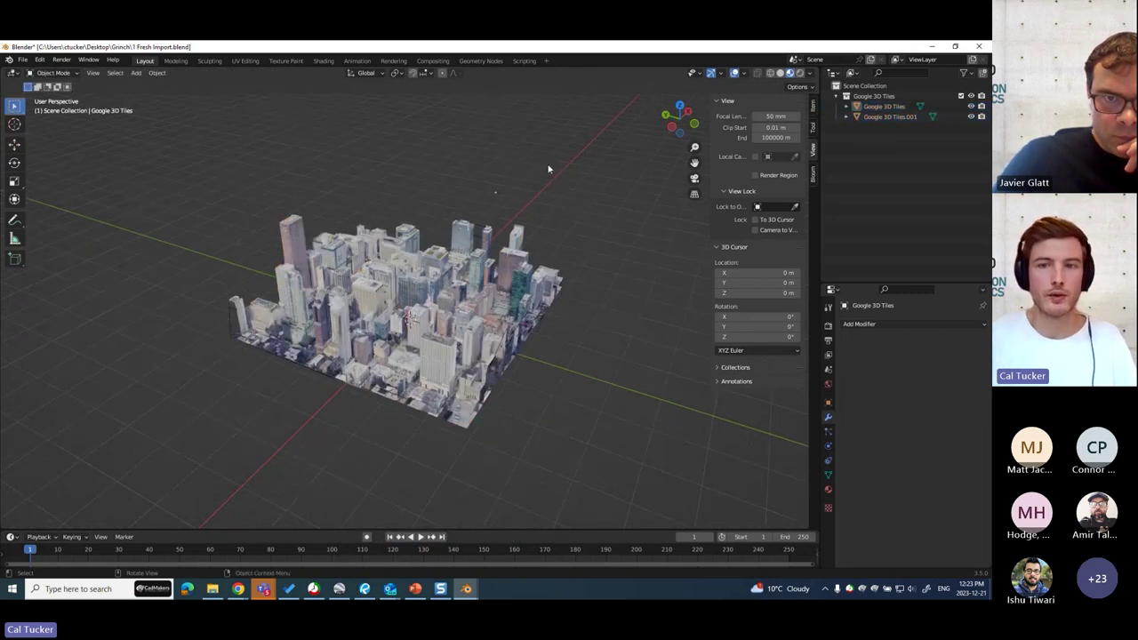
{"action": "left_click", "coordinate": [889, 117]}
Step: Hide the Google 3D Tiles buildings so only the Google 3D Tiles.001 ground layer is visible
{"action": "left_click", "coordinate": [970, 117]}
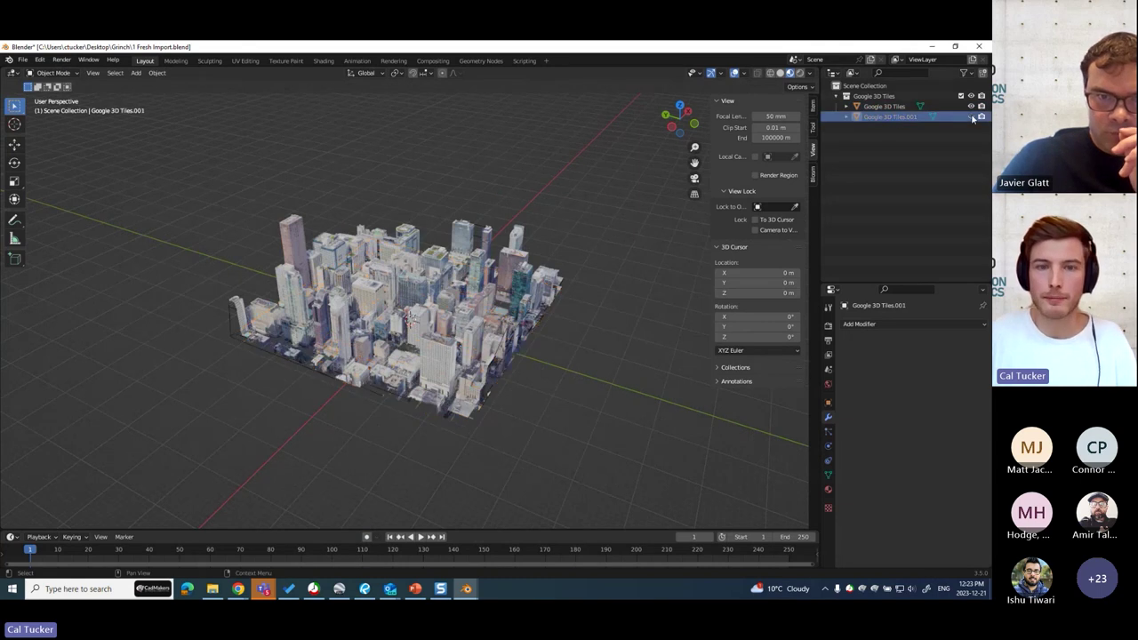
{"action": "left_click", "coordinate": [971, 116]}
{"action": "left_click", "coordinate": [971, 106]}
{"action": "left_click", "coordinate": [970, 106]}
{"action": "left_click", "coordinate": [970, 105]}
{"action": "left_click", "coordinate": [971, 106]}
{"action": "left_click", "coordinate": [970, 116]}
{"action": "left_click", "coordinate": [971, 116]}
{"action": "left_click", "coordinate": [970, 116]}
{"action": "left_click", "coordinate": [970, 117]}
{"action": "left_click", "coordinate": [970, 106]}
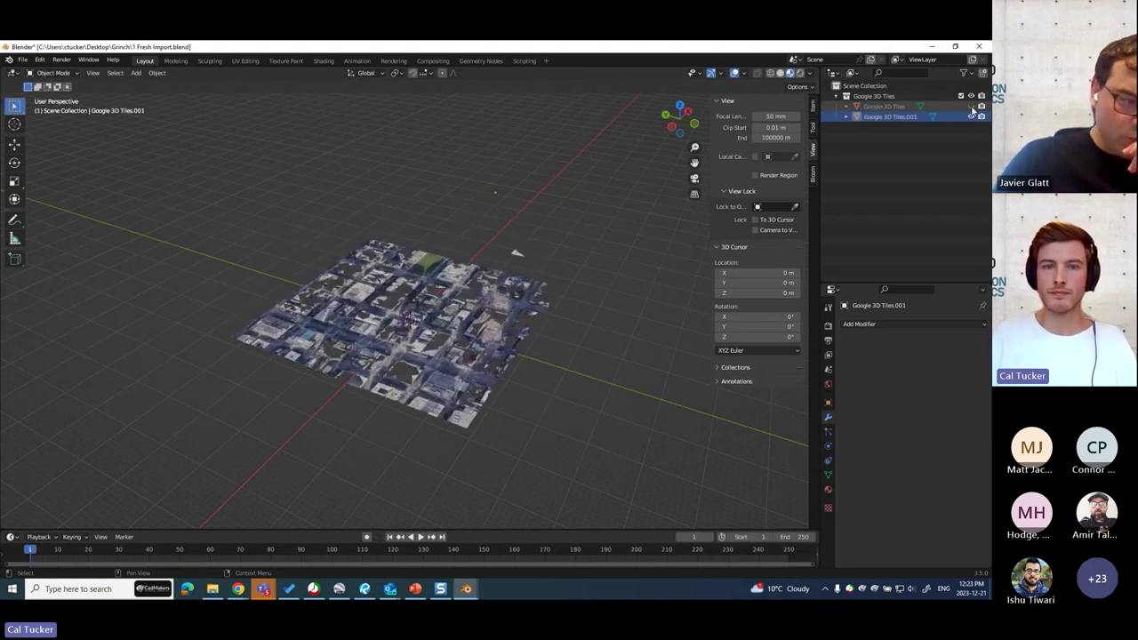
{"action": "mouse_move", "coordinate": [526, 345]}
{"action": "middle_mouse_down"}
{"action": "mouse_move", "coordinate": [480, 353]}
{"action": "mouse_move", "coordinate": [472, 344]}
{"action": "mouse_move", "coordinate": [480, 358]}
{"action": "mouse_move", "coordinate": [461, 365]}
{"action": "mouse_move", "coordinate": [492, 353]}
{"action": "mouse_move", "coordinate": [518, 389]}
{"action": "mouse_move", "coordinate": [546, 356]}
{"action": "middle_mouse_up"}
Step: Enter Edit Mode in vertex select and switch to Left Orthographic view
{"action": "key", "text": "Tab"}
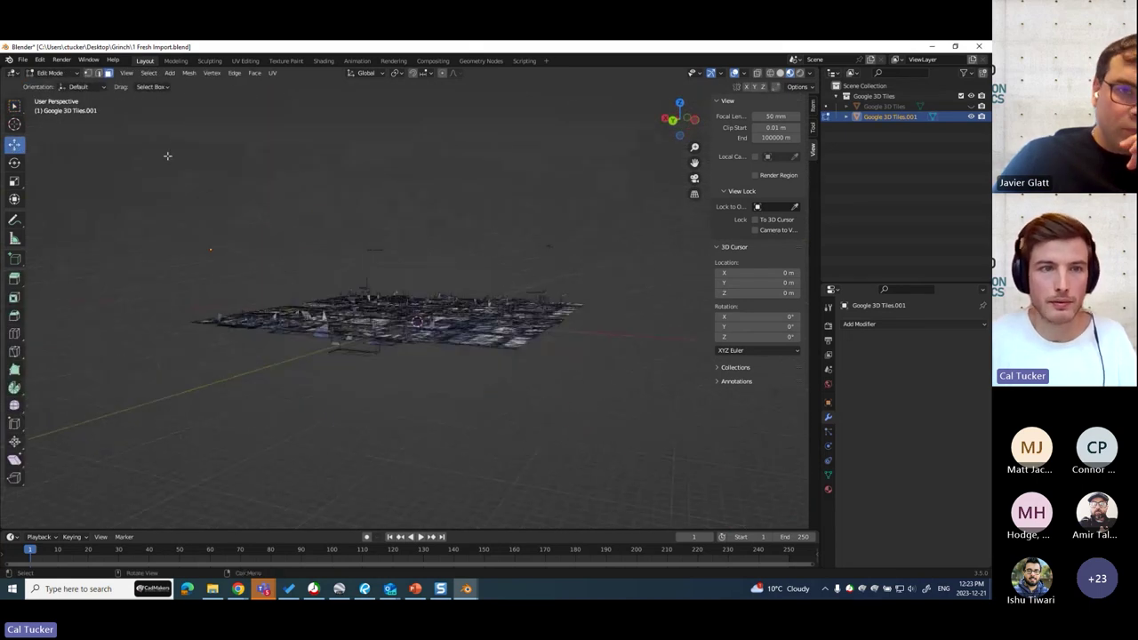
{"action": "left_click", "coordinate": [88, 73]}
{"action": "mouse_move", "coordinate": [408, 331]}
{"action": "middle_mouse_down"}
{"action": "mouse_move", "coordinate": [426, 325]}
{"action": "mouse_move", "coordinate": [406, 325]}
{"action": "mouse_move", "coordinate": [414, 343]}
{"action": "mouse_move", "coordinate": [424, 335]}
{"action": "middle_mouse_up"}
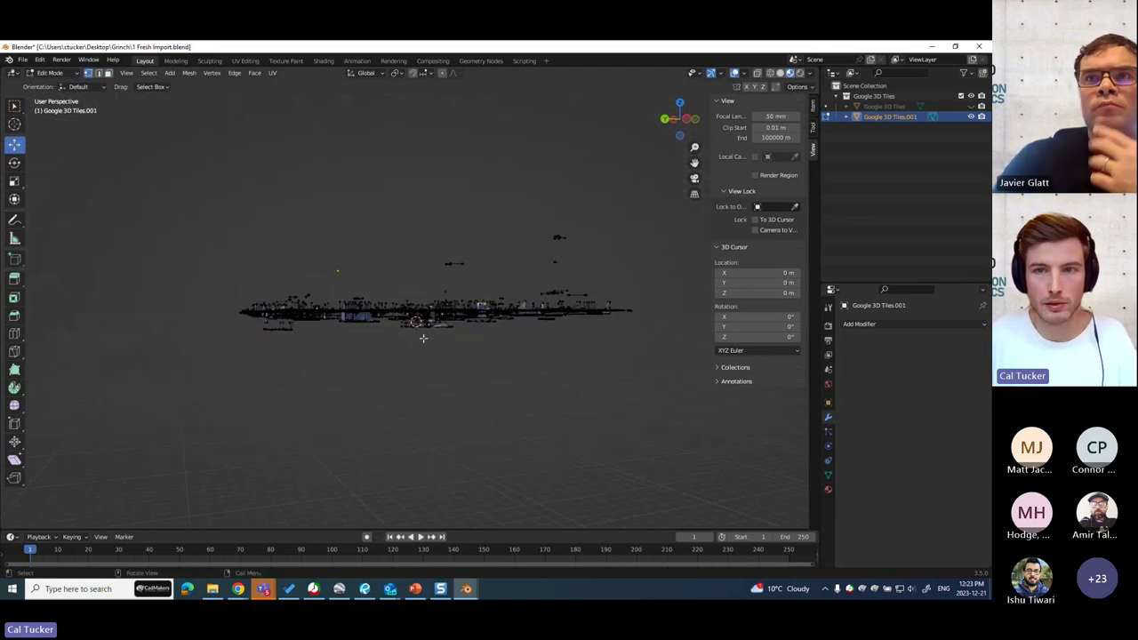
{"action": "left_click", "coordinate": [687, 120]}
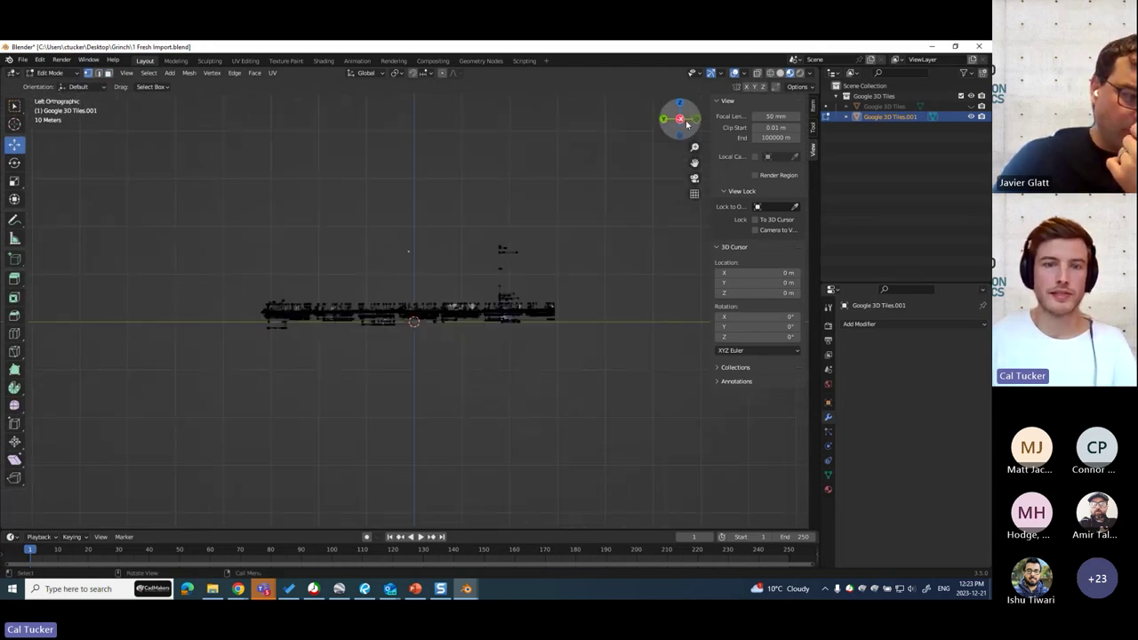
Step: Box-select the band of ground-level vertices along the bottom of the mesh
{"action": "left_click_drag", "start_coordinate": [195, 183], "coordinate": [613, 313]}
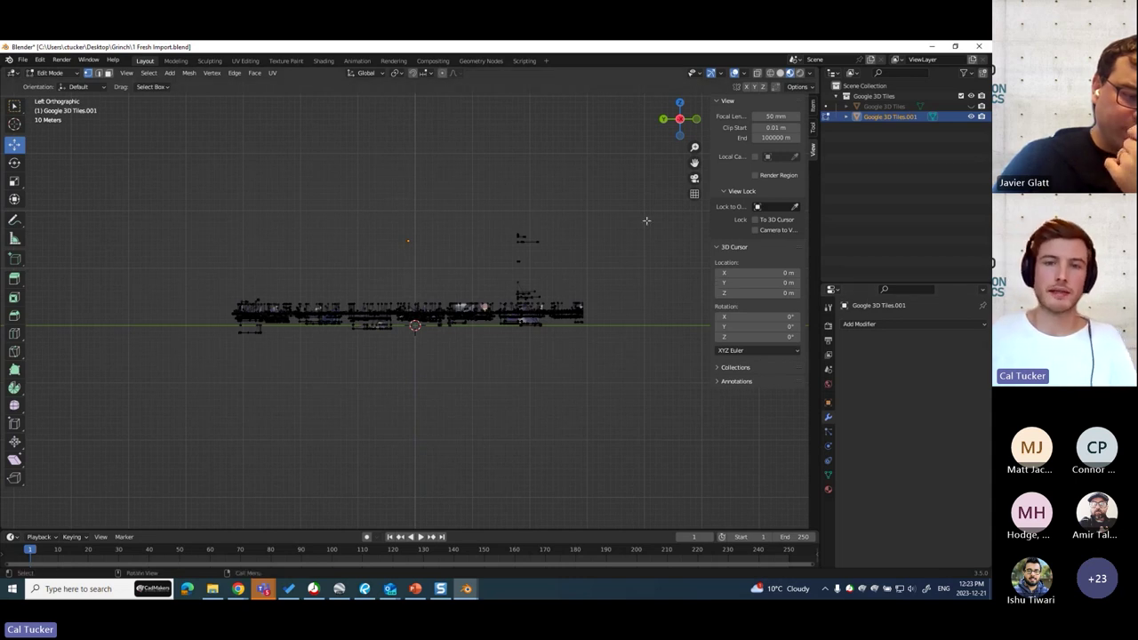
{"action": "left_click_drag", "start_coordinate": [179, 154], "coordinate": [643, 309]}
{"action": "left_click_drag", "start_coordinate": [184, 416], "coordinate": [625, 320]}
{"action": "left_click_drag", "start_coordinate": [191, 448], "coordinate": [698, 318]}
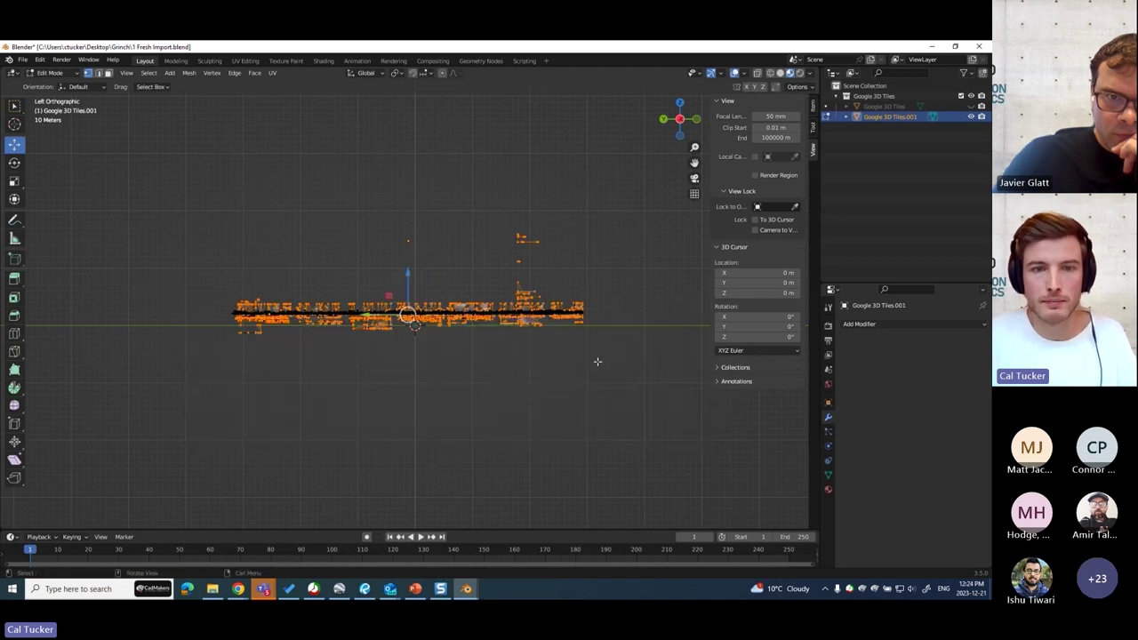
{"action": "scroll", "coordinate": [626, 314], "scroll_direction": "up", "scroll_amount": 3}
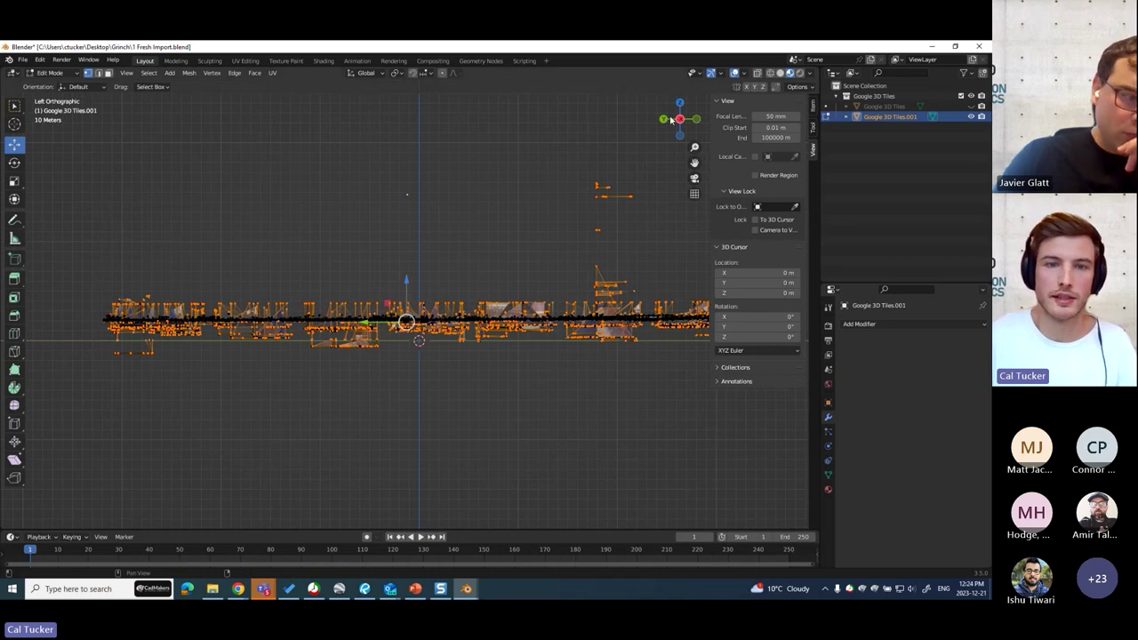
{"action": "left_click", "coordinate": [470, 191]}
{"action": "scroll", "coordinate": [521, 170], "scroll_direction": "down", "scroll_amount": 3}
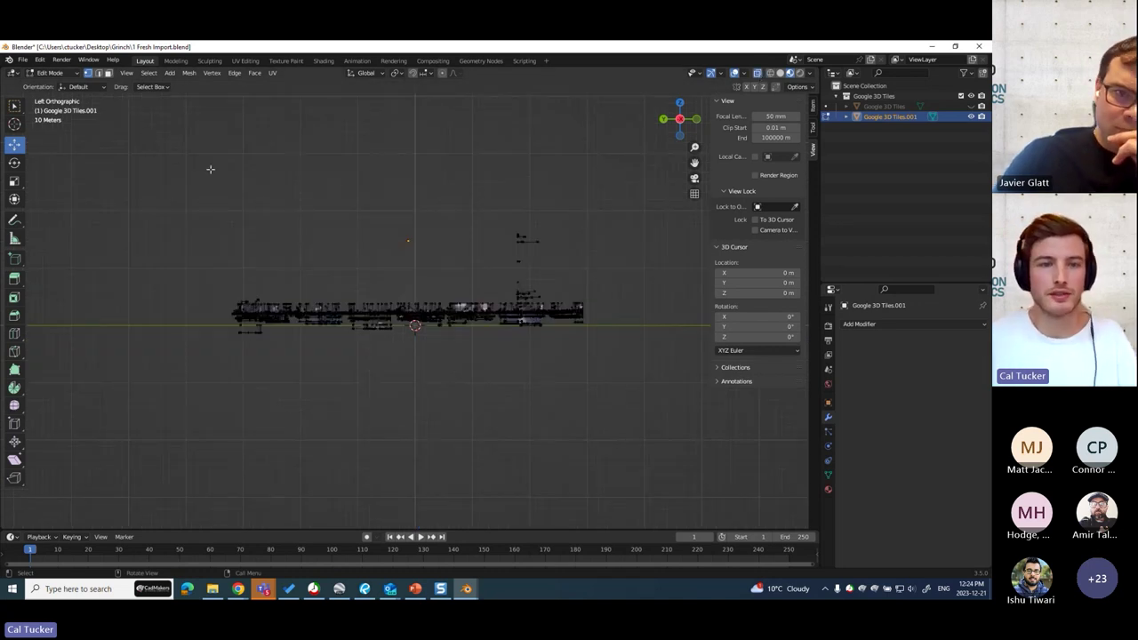
{"action": "left_click_drag", "start_coordinate": [153, 145], "coordinate": [647, 308]}
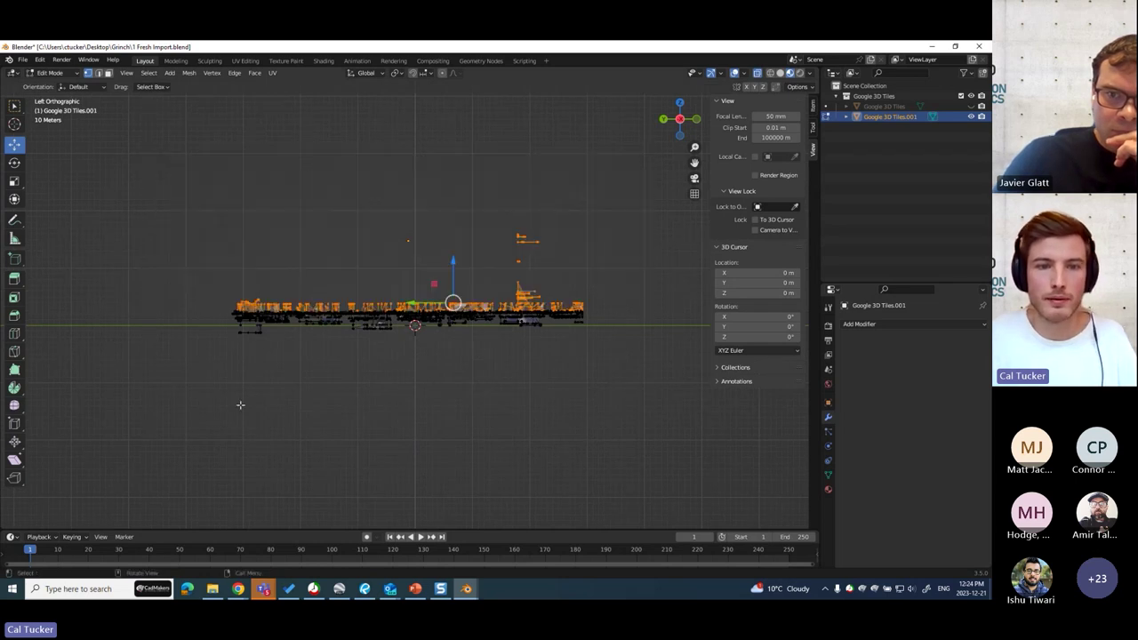
{"action": "left_click_drag", "start_coordinate": [193, 399], "coordinate": [621, 317], "text": "shift"}
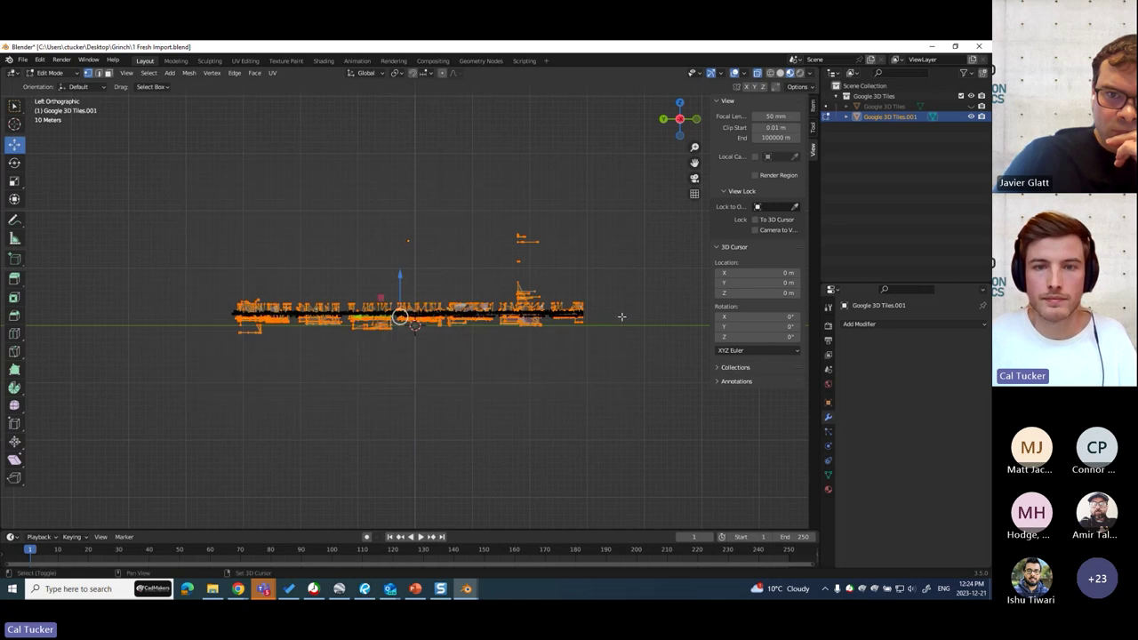
{"action": "scroll", "coordinate": [391, 296], "scroll_direction": "up", "scroll_amount": 4}
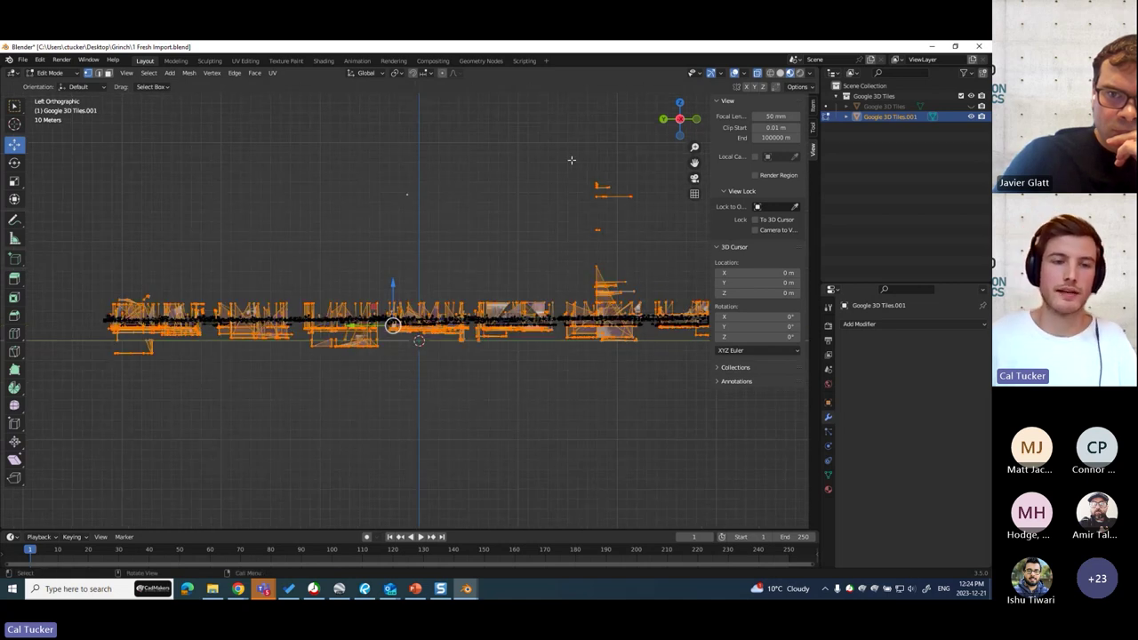
{"action": "scroll", "coordinate": [562, 195], "scroll_direction": "down", "scroll_amount": 4}
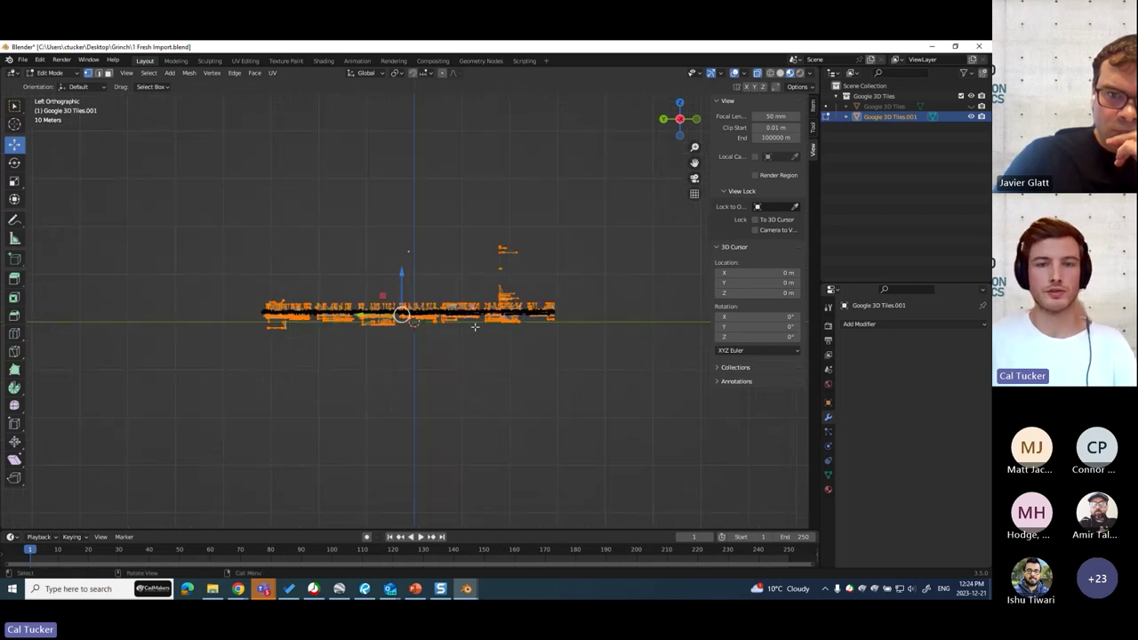
Step: Separate the selected ground vertices into a new object, Google 3D Tiles.002, and return to Object Mode
{"action": "right_click", "coordinate": [450, 320]}
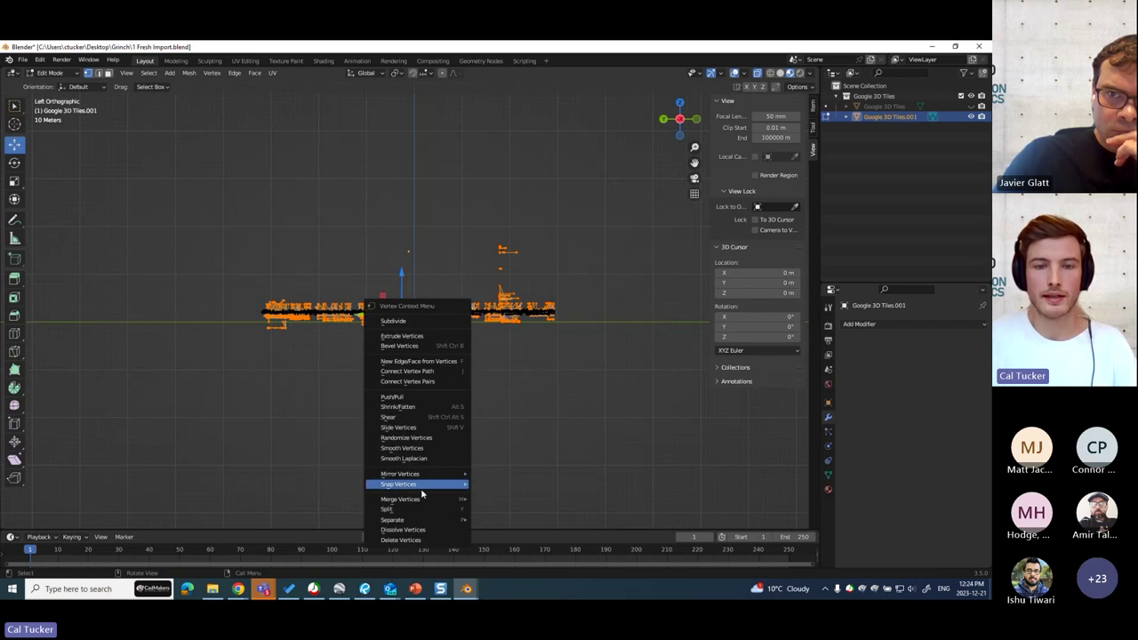
{"action": "mouse_move", "coordinate": [442, 521]}
{"action": "left_click", "coordinate": [498, 520]}
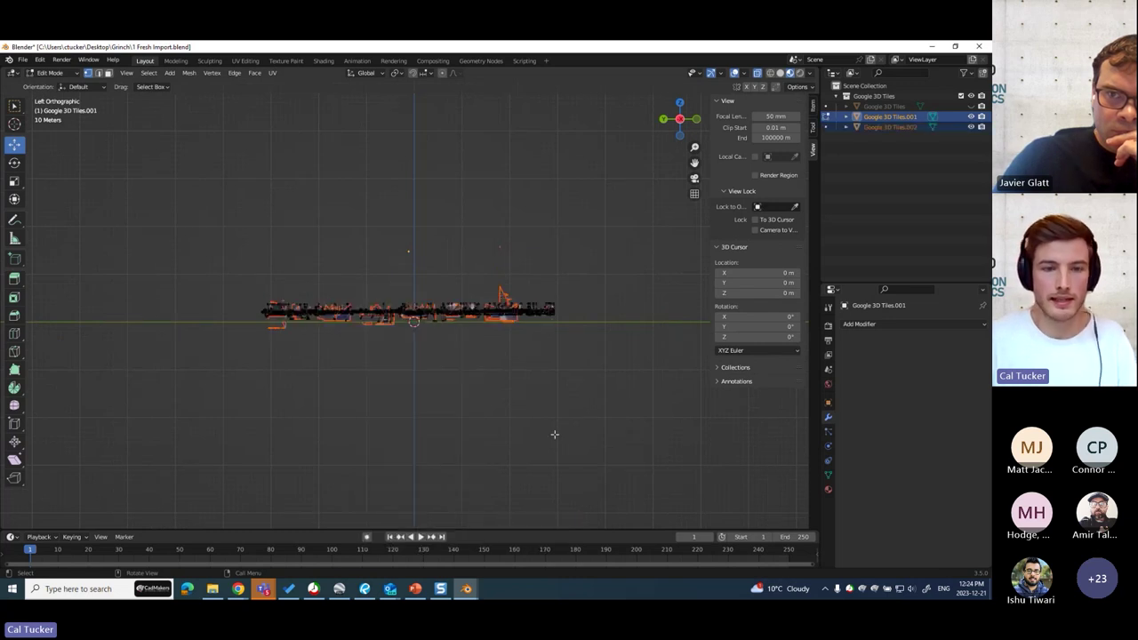
{"action": "key", "text": "Tab"}
{"action": "left_click", "coordinate": [530, 408]}
{"action": "middle_click_drag", "start_coordinate": [529, 408], "coordinate": [578, 311]}
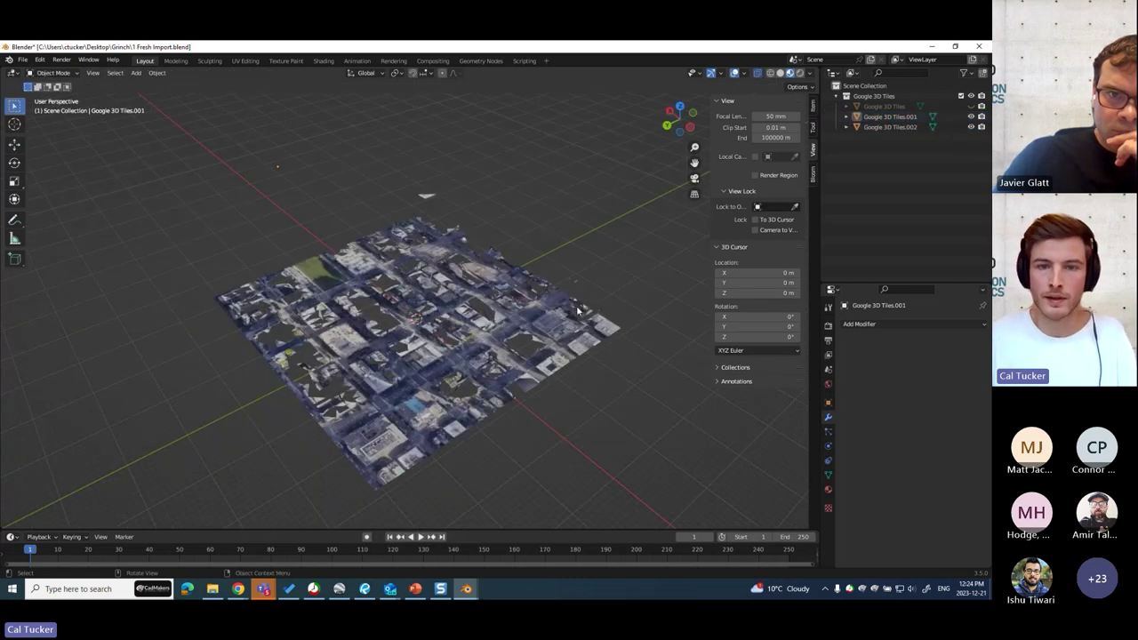
Step: Unhide Google 3D Tiles, hide Google 3D Tiles.001, and select Google 3D Tiles.002
{"action": "key", "text": "alt+h"}
{"action": "left_click", "coordinate": [880, 106]}
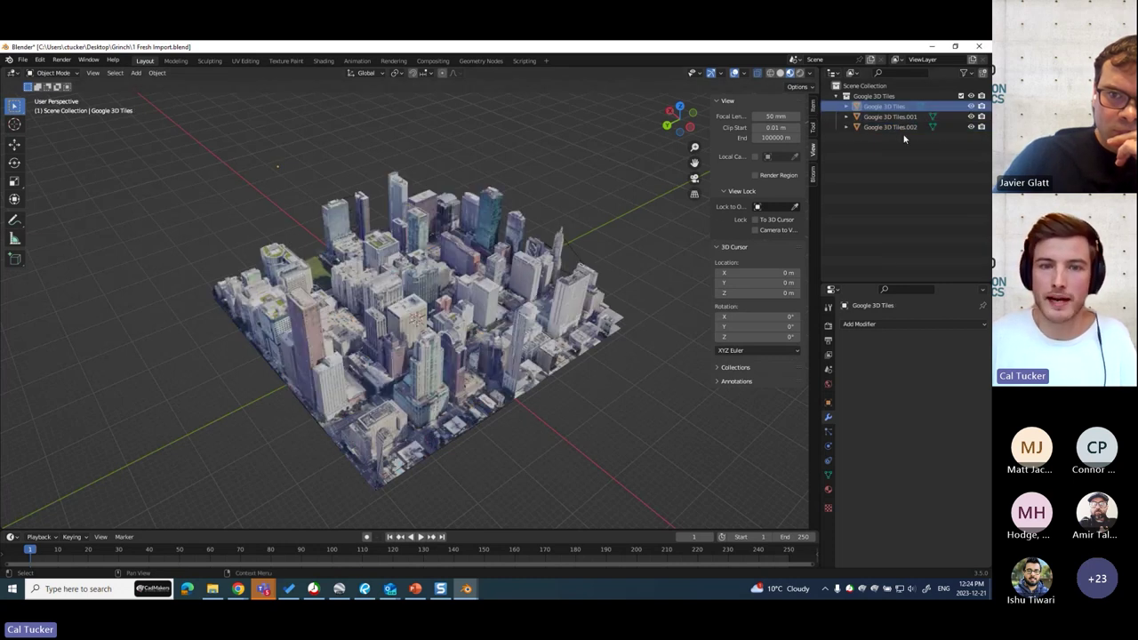
{"action": "left_click", "coordinate": [889, 116]}
{"action": "key", "text": "h"}
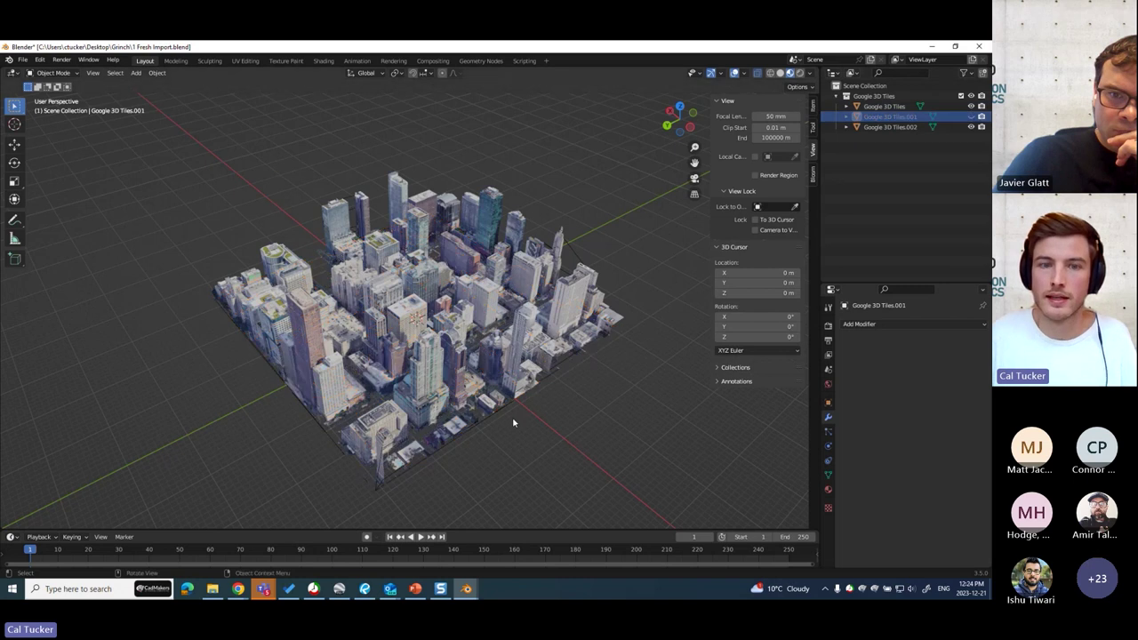
{"action": "left_click", "coordinate": [881, 127]}
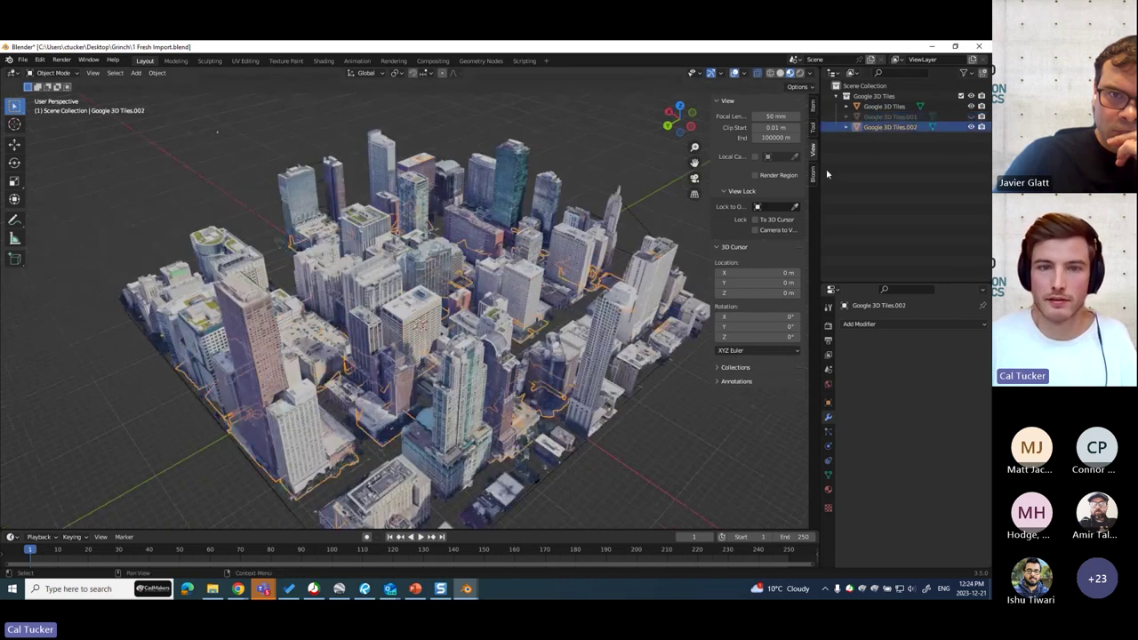
{"action": "middle_click_drag", "start_coordinate": [425, 342], "coordinate": [449, 383]}
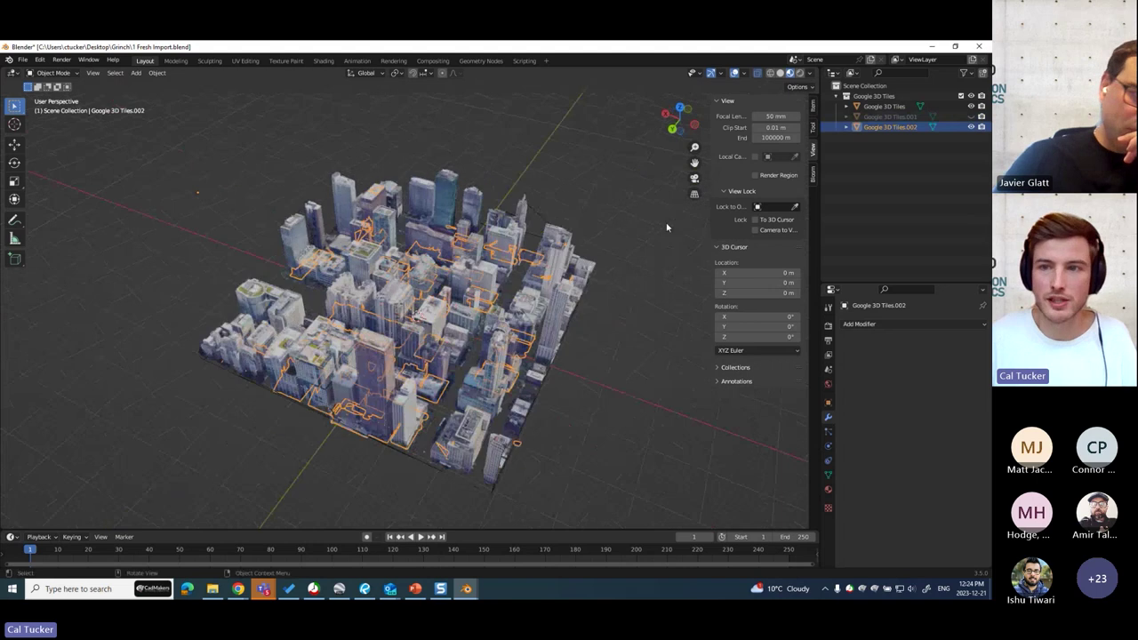
Step: Join Google 3D Tiles.002 into the Google 3D Tiles buildings object with Join
{"action": "left_click", "coordinate": [888, 106], "text": "shift"}
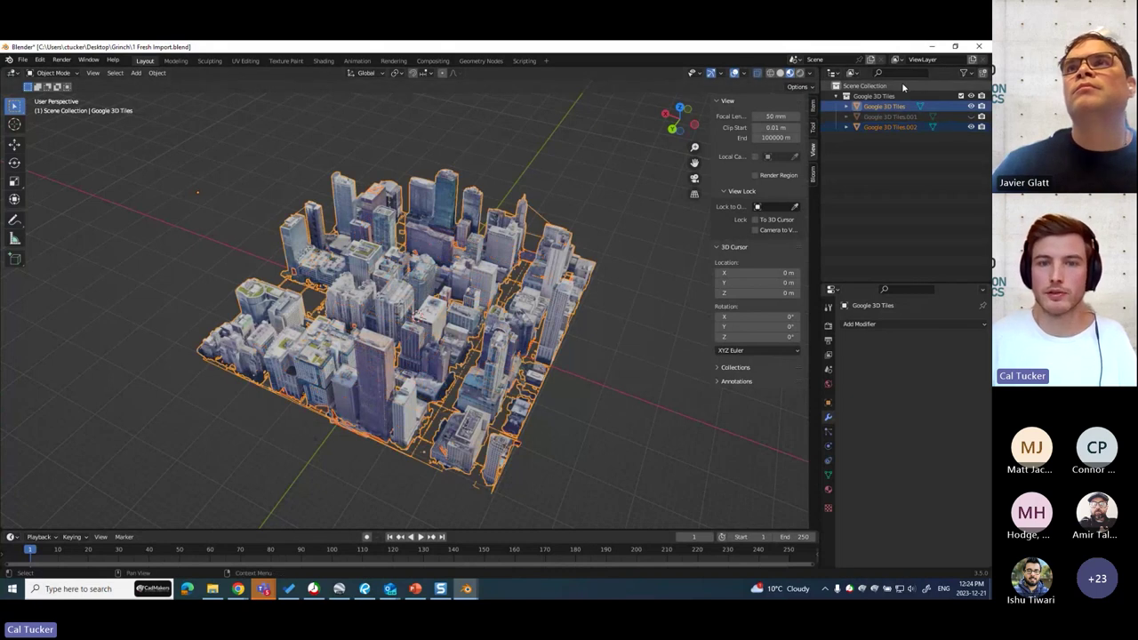
{"action": "right_click", "coordinate": [461, 256]}
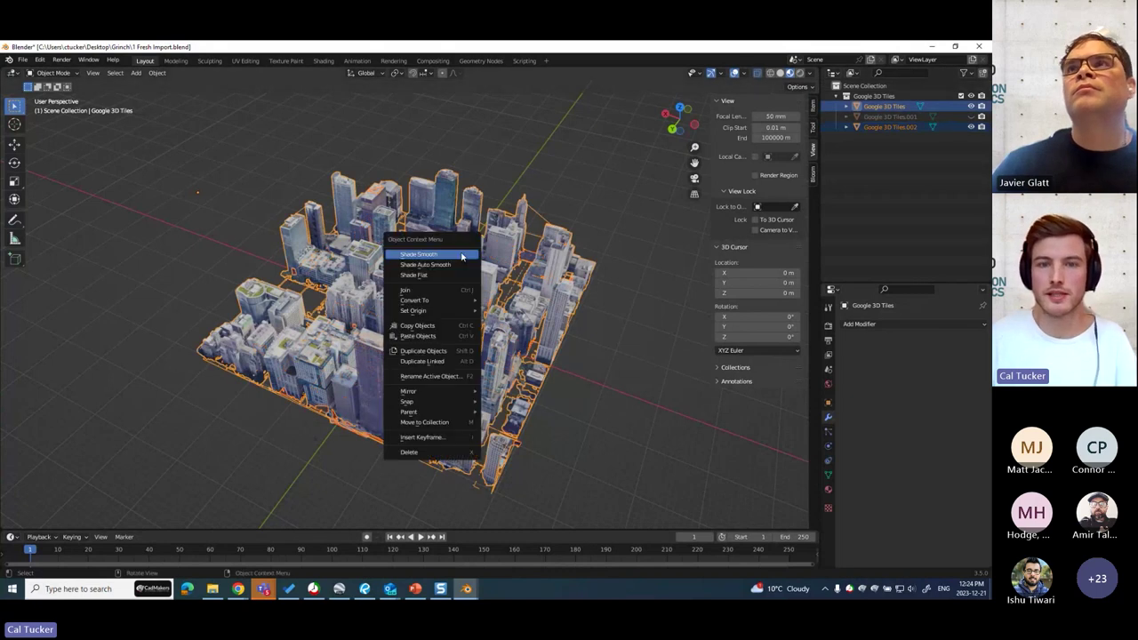
{"action": "left_click", "coordinate": [417, 291]}
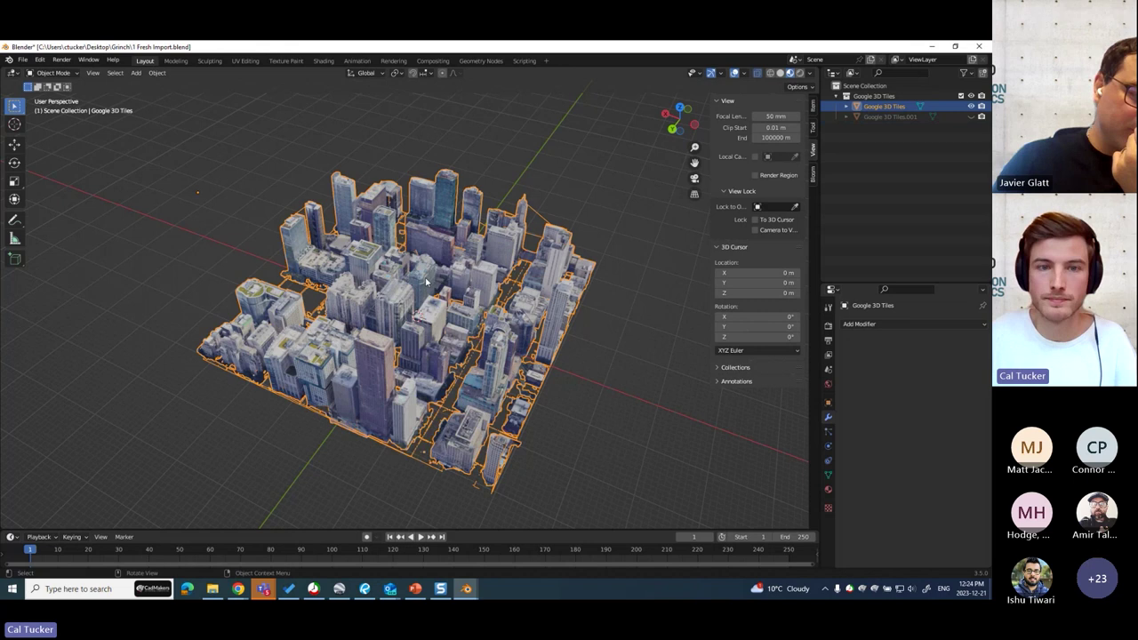
{"action": "left_click", "coordinate": [553, 148]}
Step: Put the Google 3D Tiles mesh in Edit Mode and view the street straight from the top
{"action": "middle_click_drag", "start_coordinate": [556, 175], "coordinate": [423, 326]}
{"action": "scroll", "coordinate": [423, 325], "scroll_direction": "down", "scroll_amount": 3}
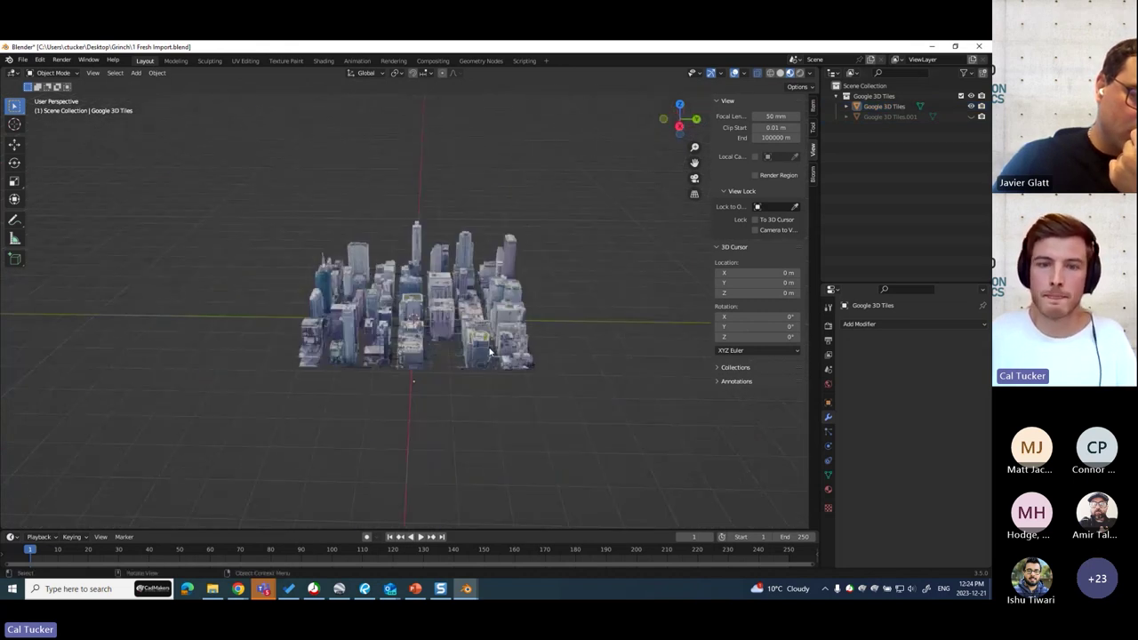
{"action": "left_click", "coordinate": [423, 325]}
{"action": "scroll", "coordinate": [448, 343], "scroll_direction": "up", "scroll_amount": 8}
{"action": "middle_click_drag", "start_coordinate": [374, 318], "coordinate": [383, 330]}
{"action": "scroll", "coordinate": [383, 330], "scroll_direction": "up", "scroll_amount": 6}
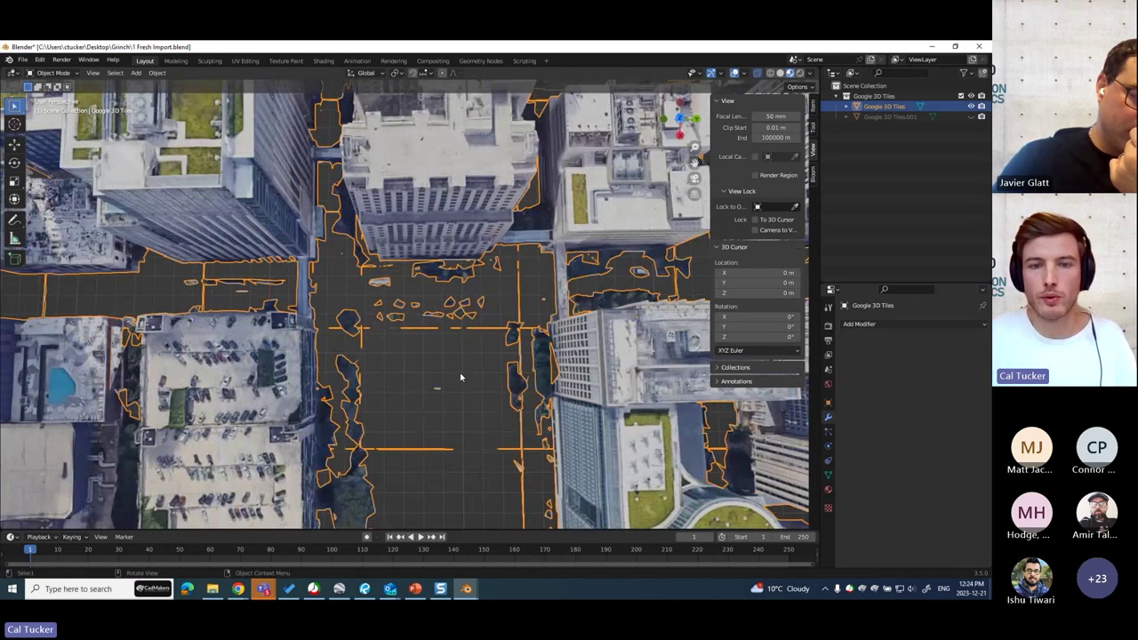
{"action": "key", "text": "Tab"}
{"action": "middle_click_drag", "start_coordinate": [452, 361], "coordinate": [633, 279]}
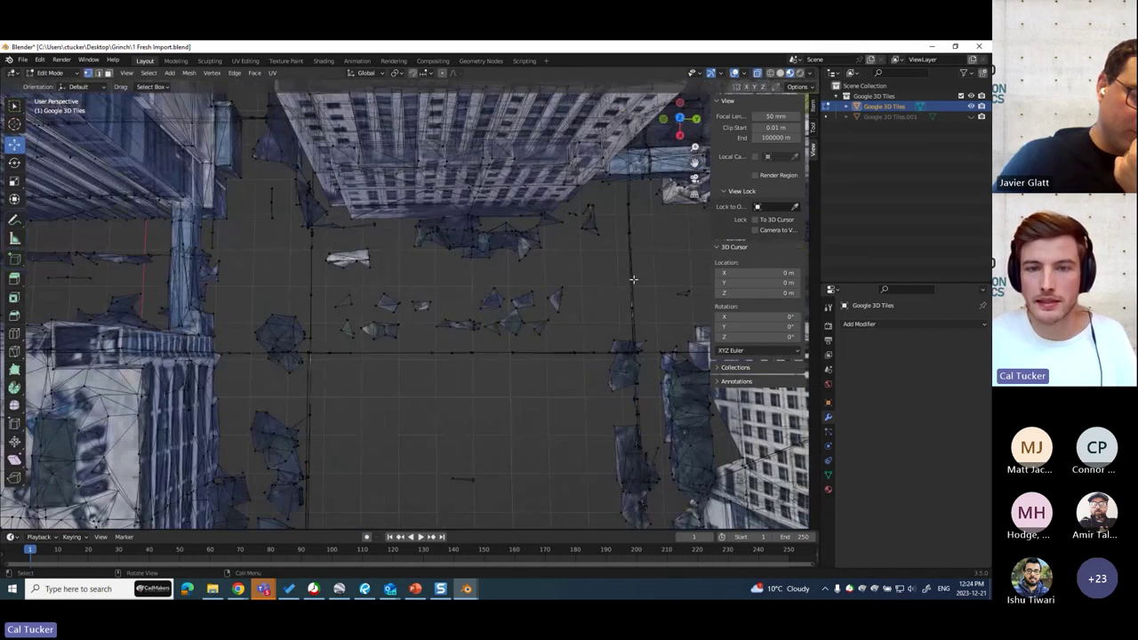
{"action": "scroll", "coordinate": [449, 307], "scroll_direction": "down", "scroll_amount": 5}
{"action": "scroll", "coordinate": [467, 348], "scroll_direction": "up", "scroll_amount": 5}
{"action": "middle_click_drag", "start_coordinate": [468, 370], "coordinate": [488, 334]}
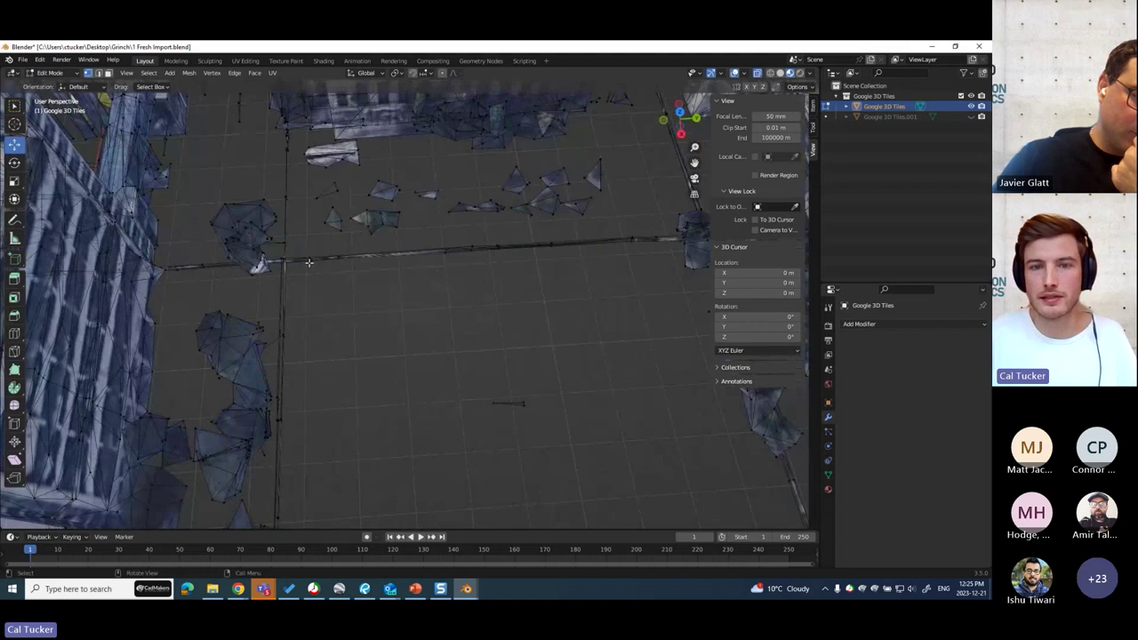
{"action": "scroll", "coordinate": [379, 268], "scroll_direction": "down", "scroll_amount": 5}
{"action": "middle_click_drag", "start_coordinate": [383, 275], "coordinate": [503, 337]}
{"action": "scroll", "coordinate": [407, 389], "scroll_direction": "down", "scroll_amount": 5}
{"action": "scroll", "coordinate": [459, 332], "scroll_direction": "up", "scroll_amount": 3}
{"action": "left_click", "coordinate": [680, 119]}
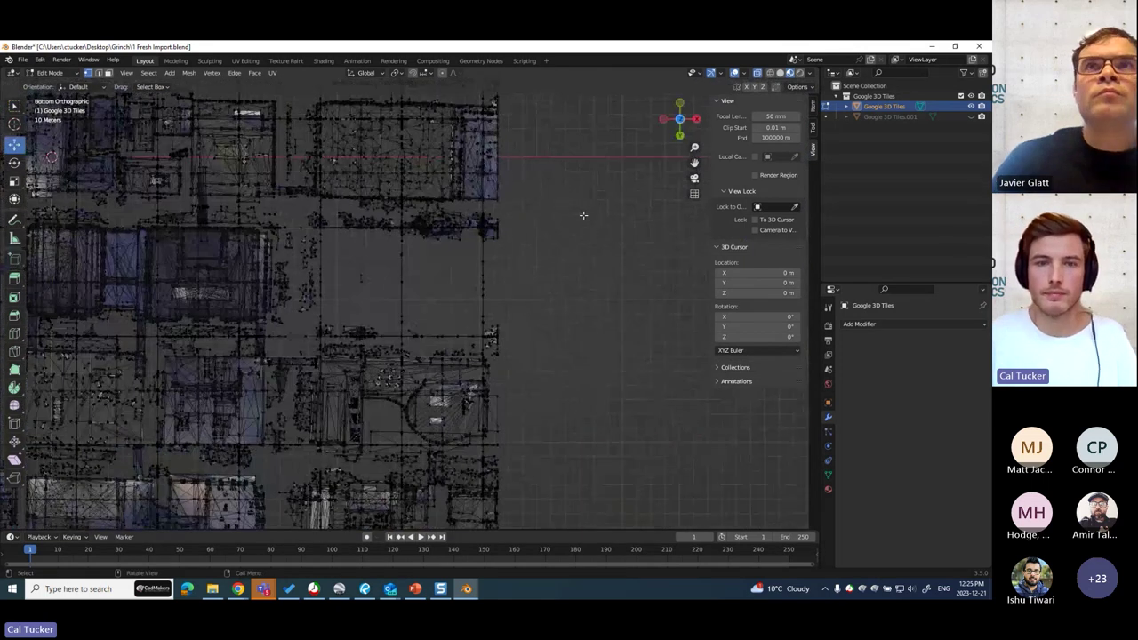
Step: Select and delete the vertices of the stray street edge
{"action": "left_click_drag", "start_coordinate": [365, 260], "coordinate": [449, 403]}
{"action": "key", "text": "x"}
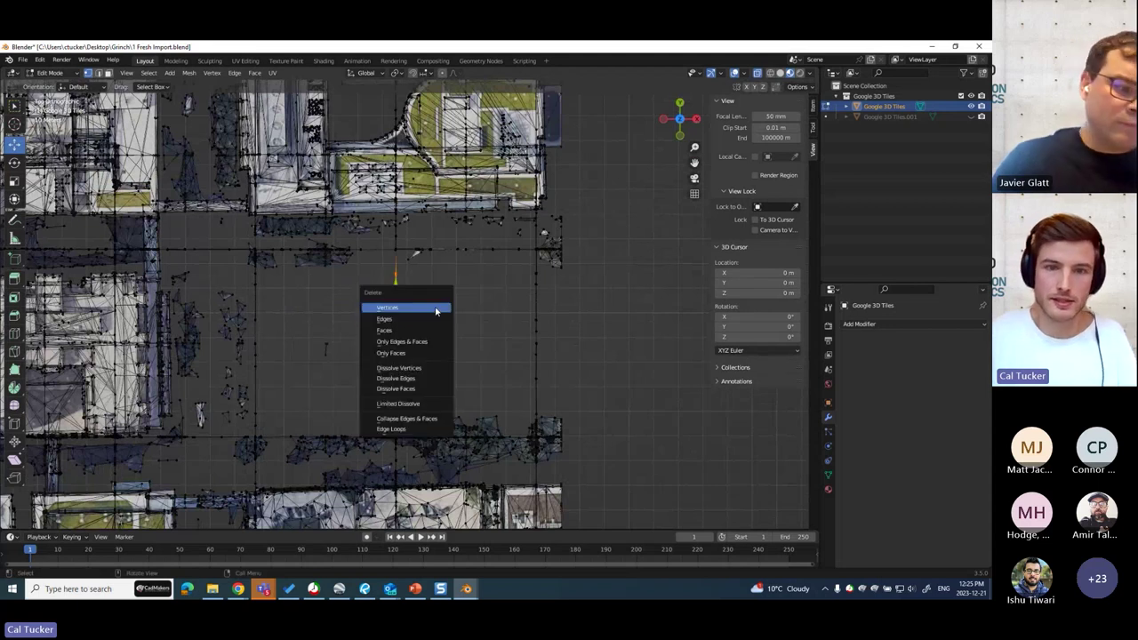
{"action": "left_click", "coordinate": [444, 382]}
Step: Lasso-select the remaining stray pieces in the street gap, delete them, and return to Object Mode
{"action": "scroll", "coordinate": [416, 342], "scroll_direction": "down", "scroll_amount": 2}
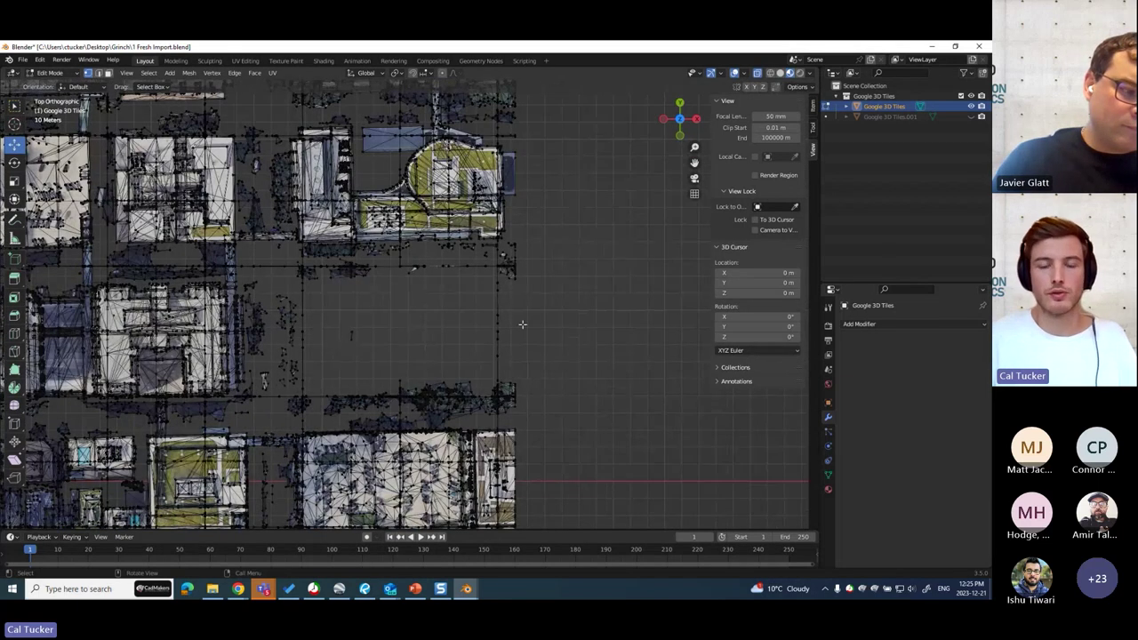
{"action": "key", "text": "ctrl"}
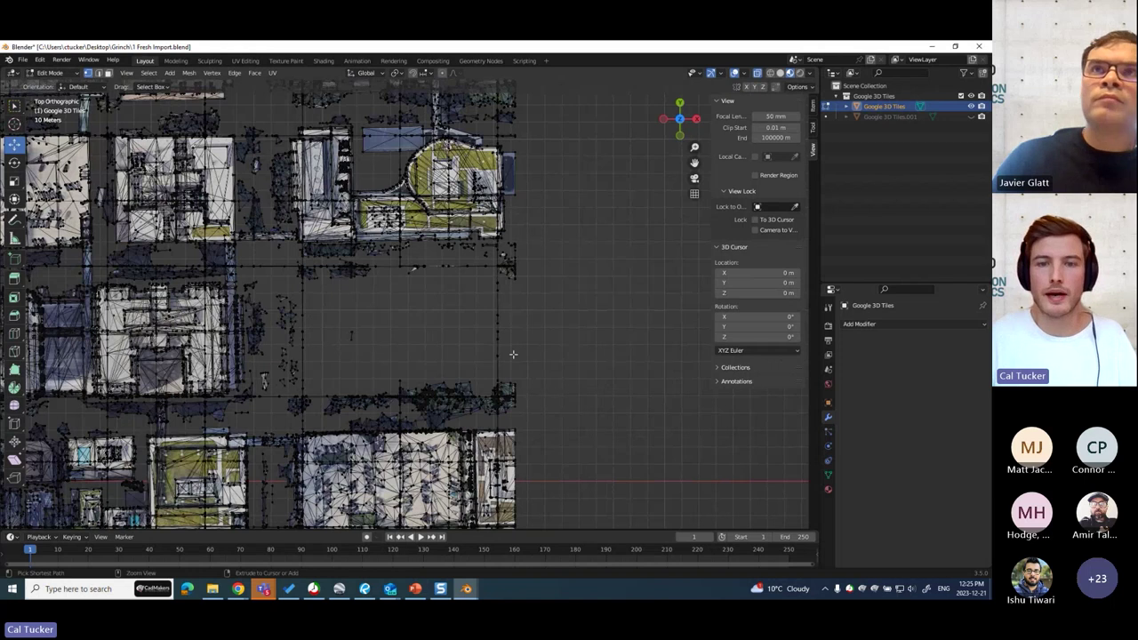
{"action": "mouse_move", "coordinate": [530, 322]}
{"action": "right_mouse_down", "text": "ctrl"}
{"action": "mouse_move", "coordinate": [472, 259]}
{"action": "mouse_move", "coordinate": [381, 264]}
{"action": "mouse_move", "coordinate": [299, 297]}
{"action": "mouse_move", "coordinate": [302, 391]}
{"action": "mouse_move", "coordinate": [529, 326]}
{"action": "right_mouse_up", "text": "ctrl"}
{"action": "key", "text": "x"}
{"action": "left_click", "coordinate": [587, 339]}
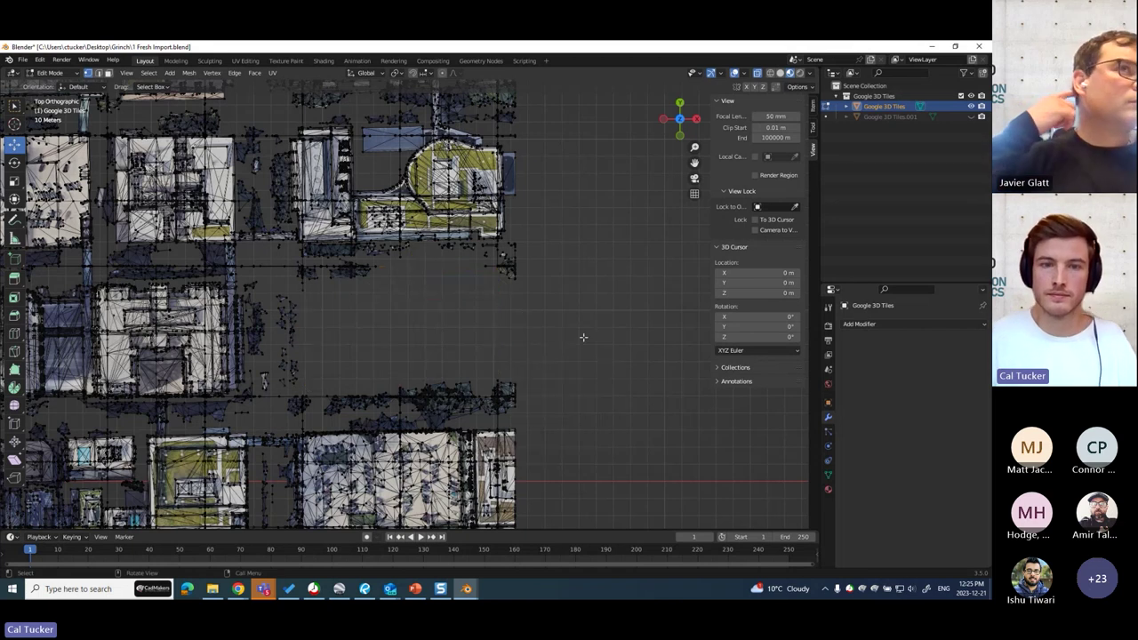
{"action": "scroll", "coordinate": [568, 339], "scroll_direction": "down", "scroll_amount": 1}
{"action": "key", "text": "Tab"}
{"action": "middle_click_drag", "start_coordinate": [568, 339], "coordinate": [499, 359]}
{"action": "scroll", "coordinate": [491, 331], "scroll_direction": "down", "scroll_amount": 5}
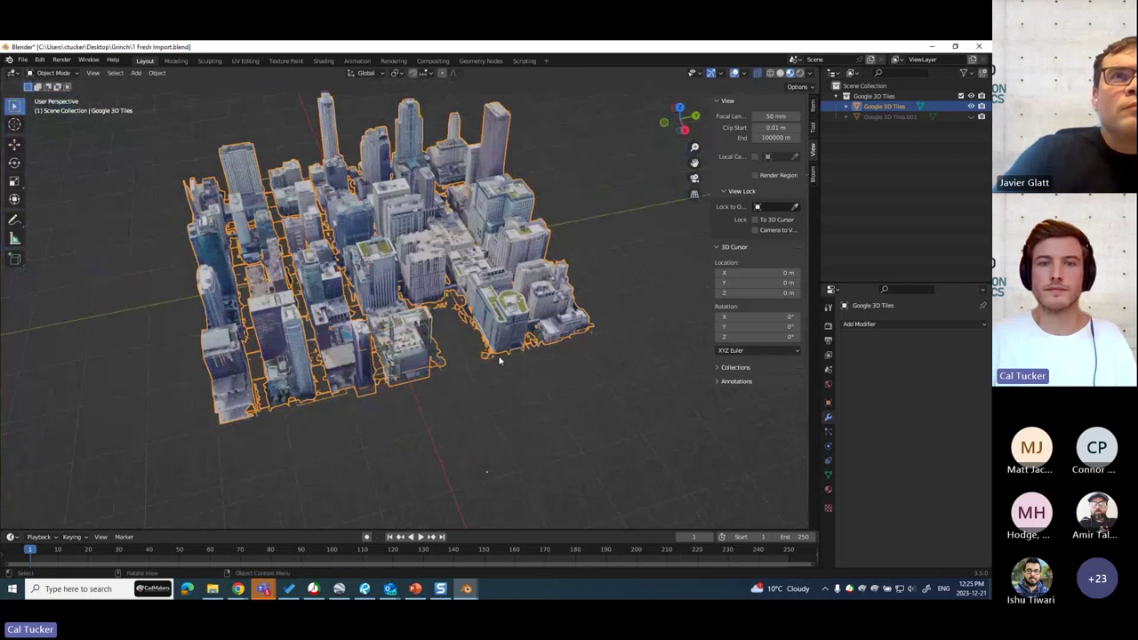
Step: Hide Google 3D Tiles, show Google 3D Tiles.001, and select the ground mesh
{"action": "left_click", "coordinate": [503, 404]}
{"action": "middle_click_drag", "start_coordinate": [378, 413], "coordinate": [800, 267]}
{"action": "scroll", "coordinate": [484, 409], "scroll_direction": "up", "scroll_amount": 4}
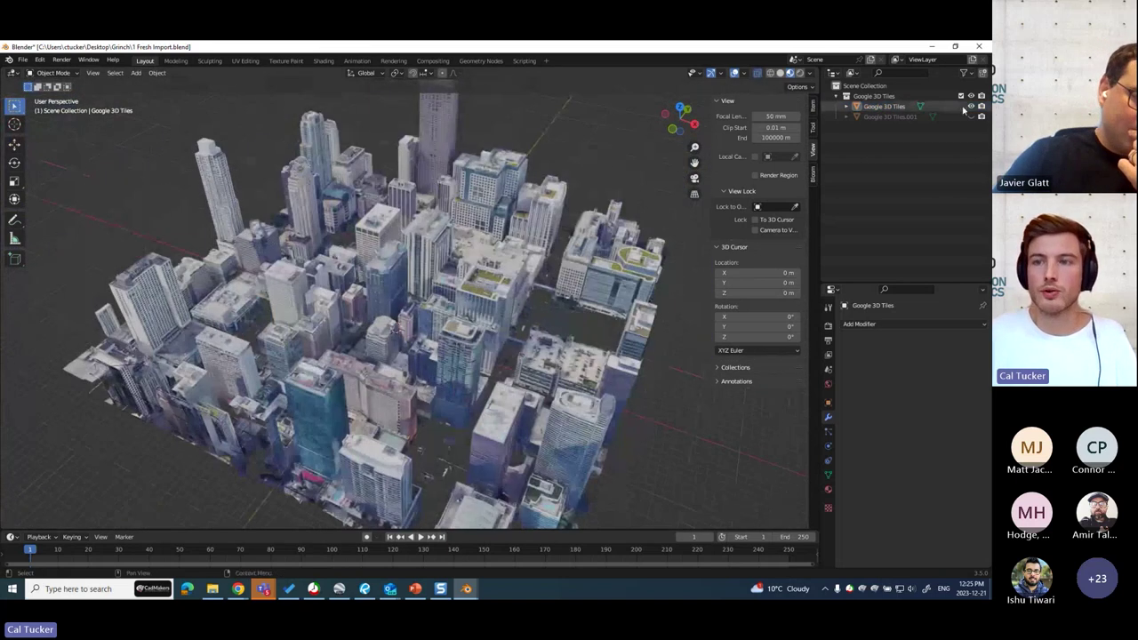
{"action": "left_click", "coordinate": [971, 106]}
{"action": "left_click", "coordinate": [970, 116]}
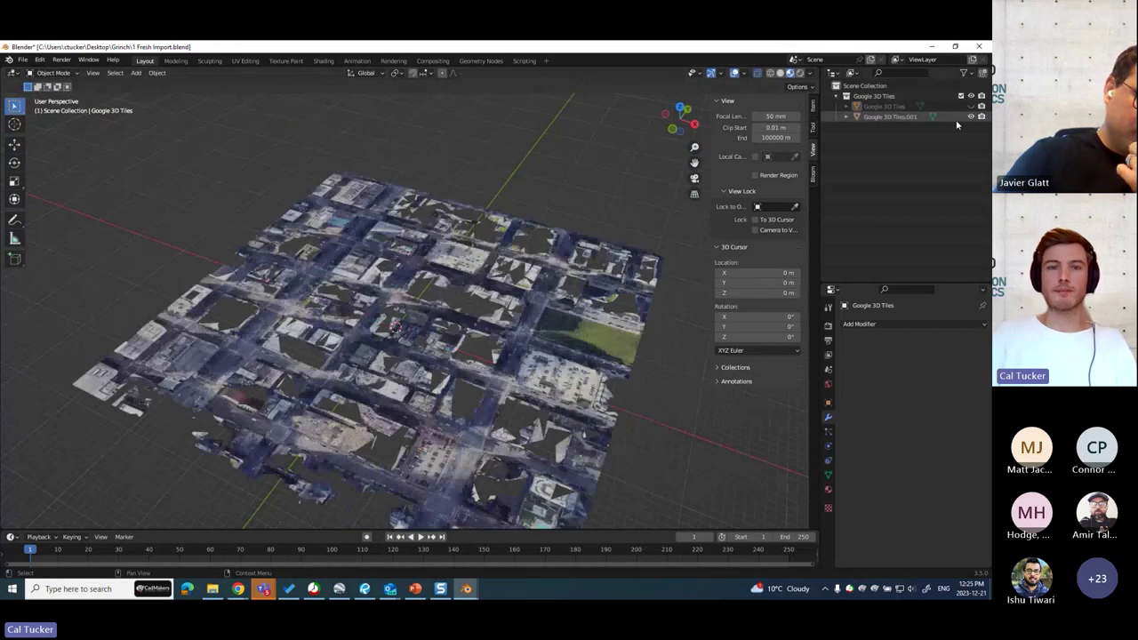
{"action": "middle_click_drag", "start_coordinate": [480, 266], "coordinate": [394, 338]}
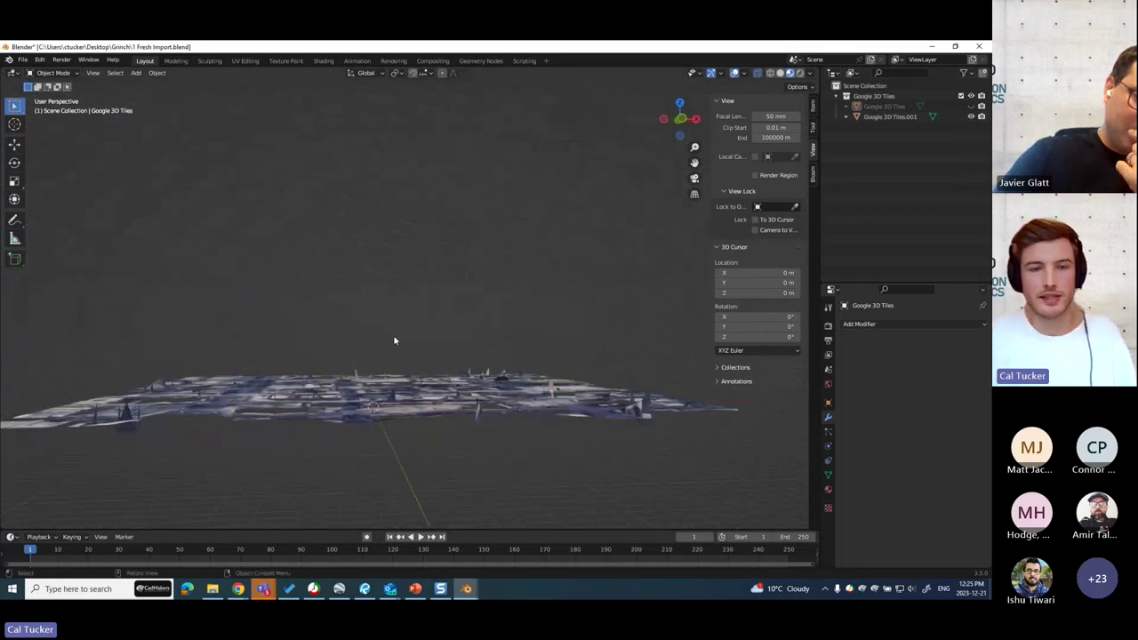
{"action": "middle_click_drag", "start_coordinate": [381, 261], "coordinate": [342, 343]}
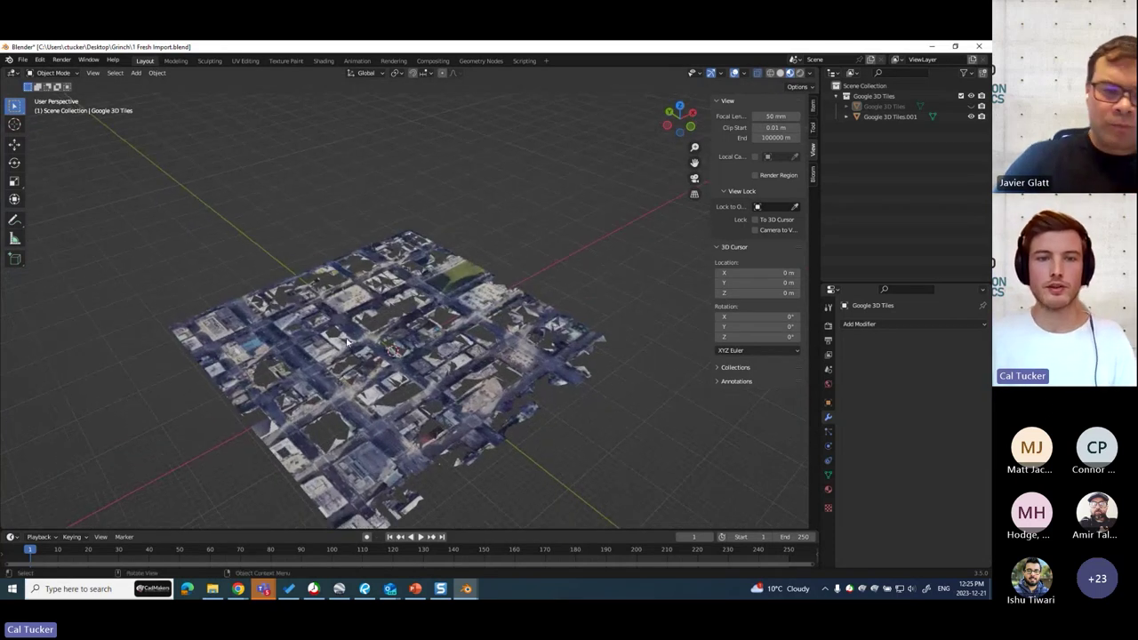
{"action": "middle_click_drag", "start_coordinate": [388, 371], "coordinate": [414, 347]}
{"action": "left_click", "coordinate": [414, 347]}
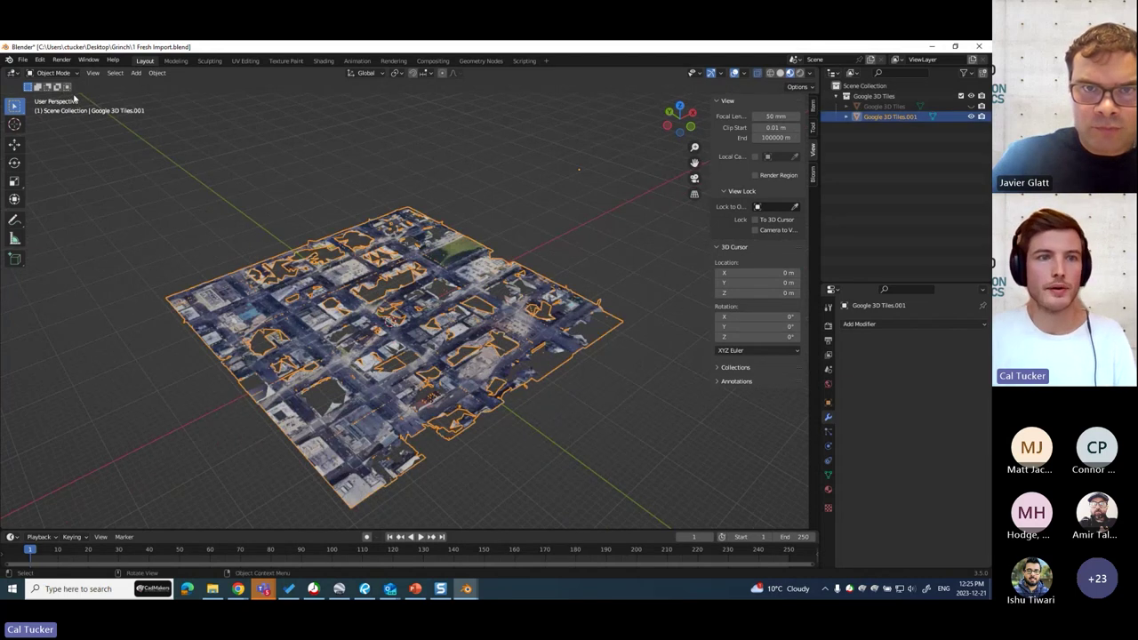
Step: Export to the Desktop as glTF 2.0 TOPO.glb with Visible Objects only and +Y Up unchecked
{"action": "left_click", "coordinate": [23, 60]}
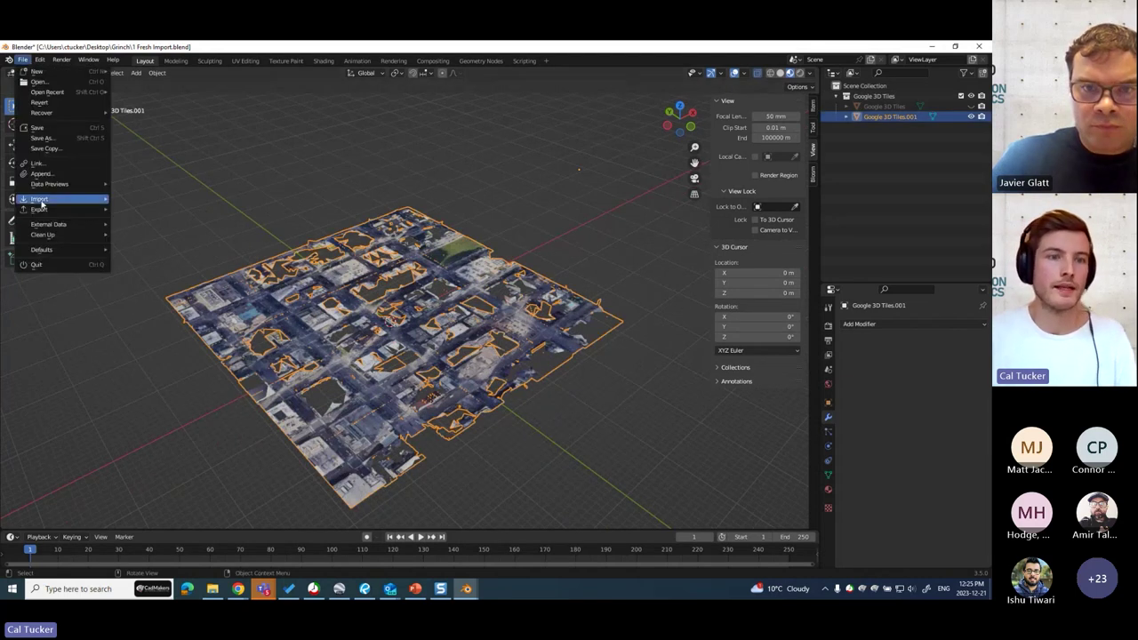
{"action": "mouse_move", "coordinate": [73, 212]}
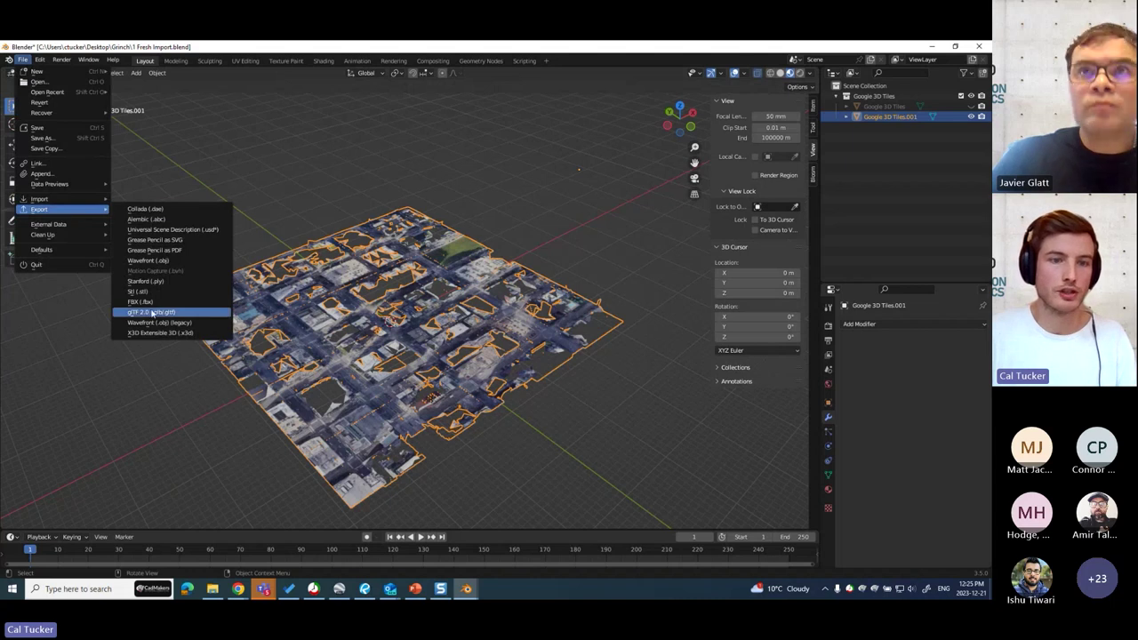
{"action": "left_click", "coordinate": [151, 312]}
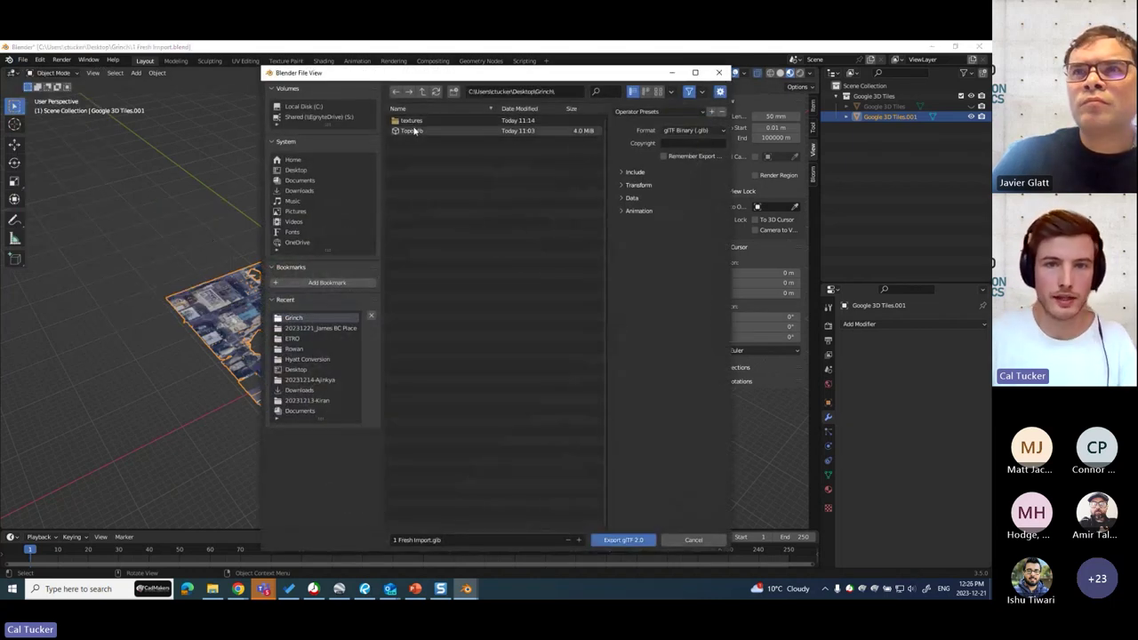
{"action": "left_click", "coordinate": [295, 170]}
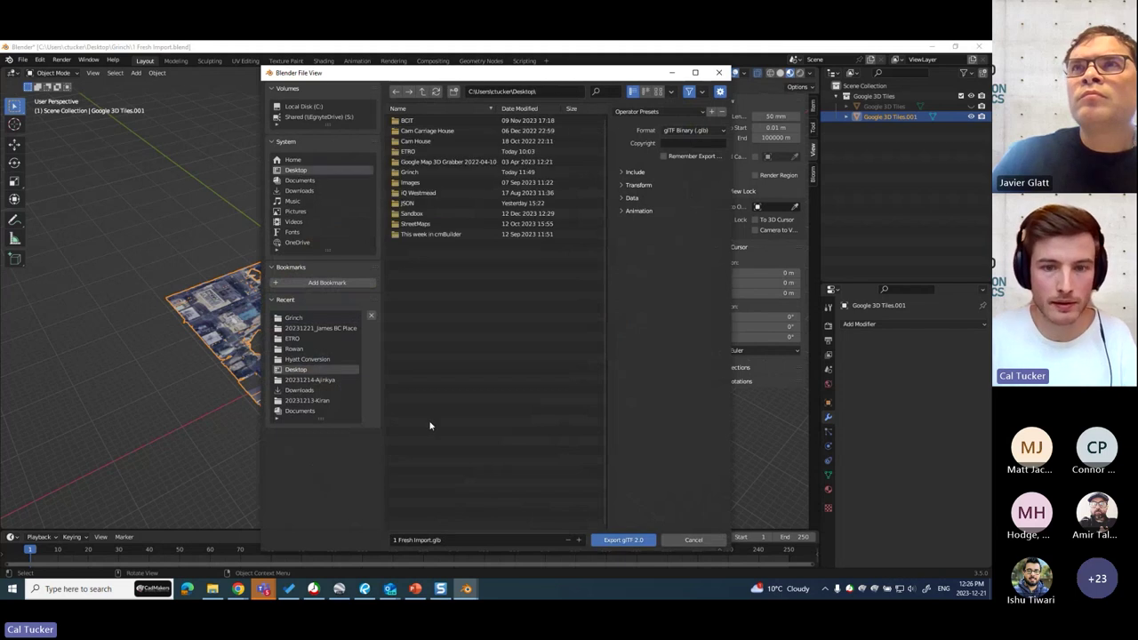
{"action": "left_click", "coordinate": [414, 540]}
{"action": "type", "text": "TOPO"}
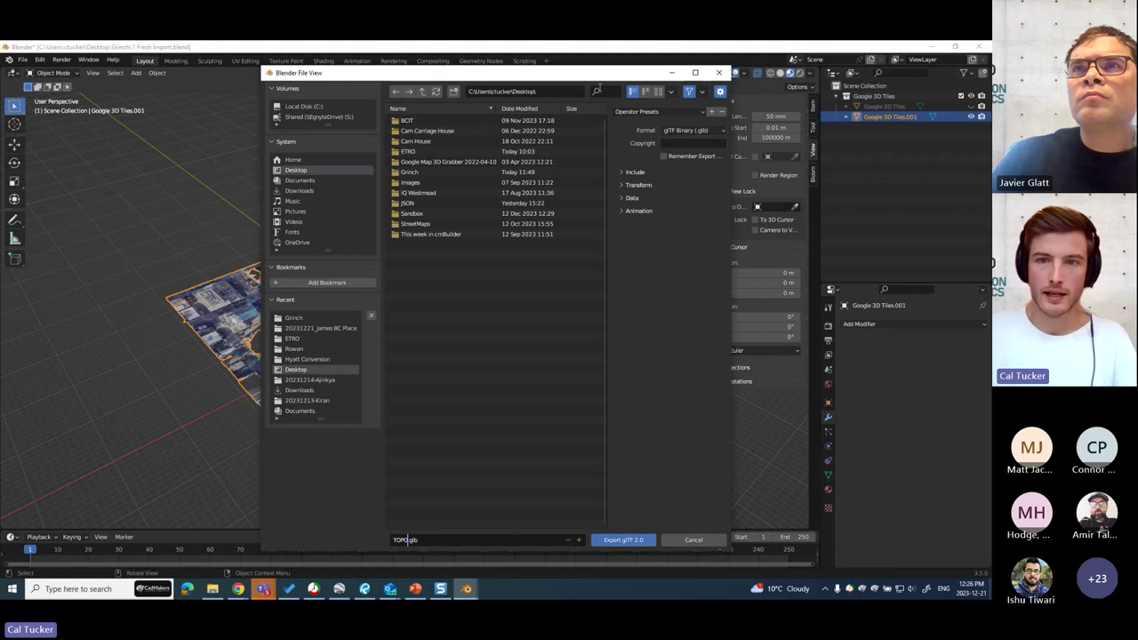
{"action": "left_click", "coordinate": [621, 171]}
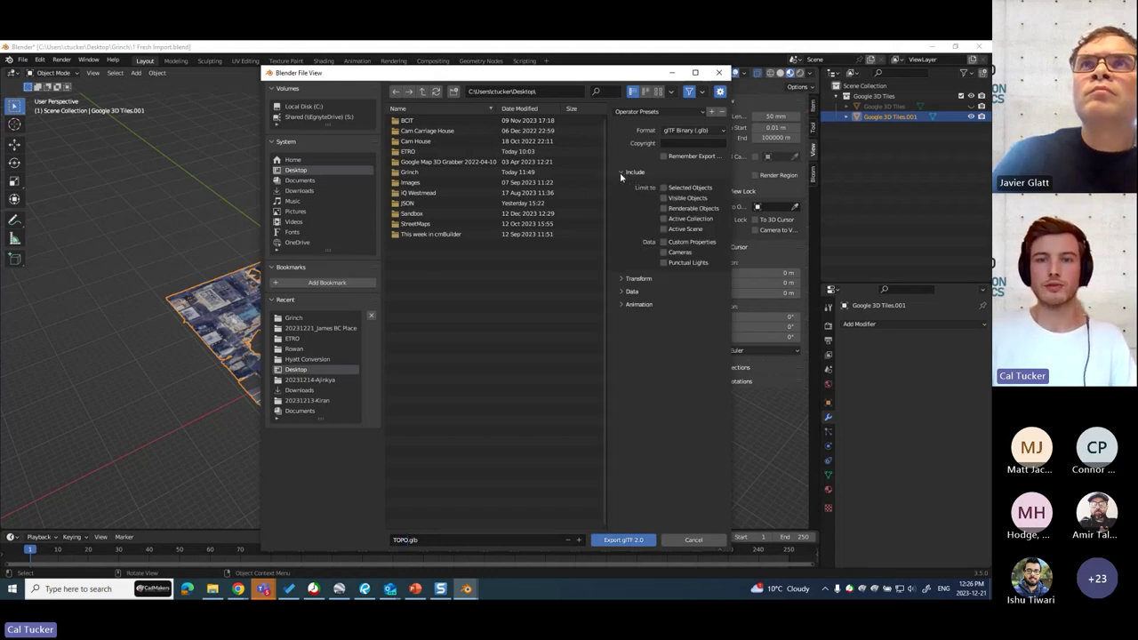
{"action": "left_click", "coordinate": [663, 199]}
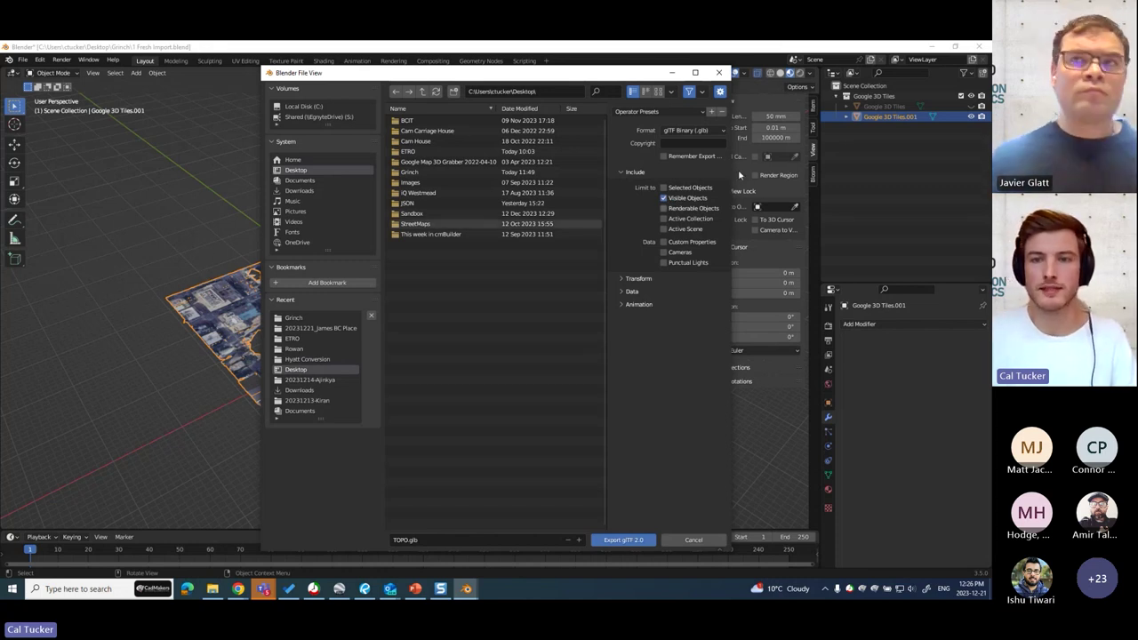
{"action": "left_click", "coordinate": [636, 279]}
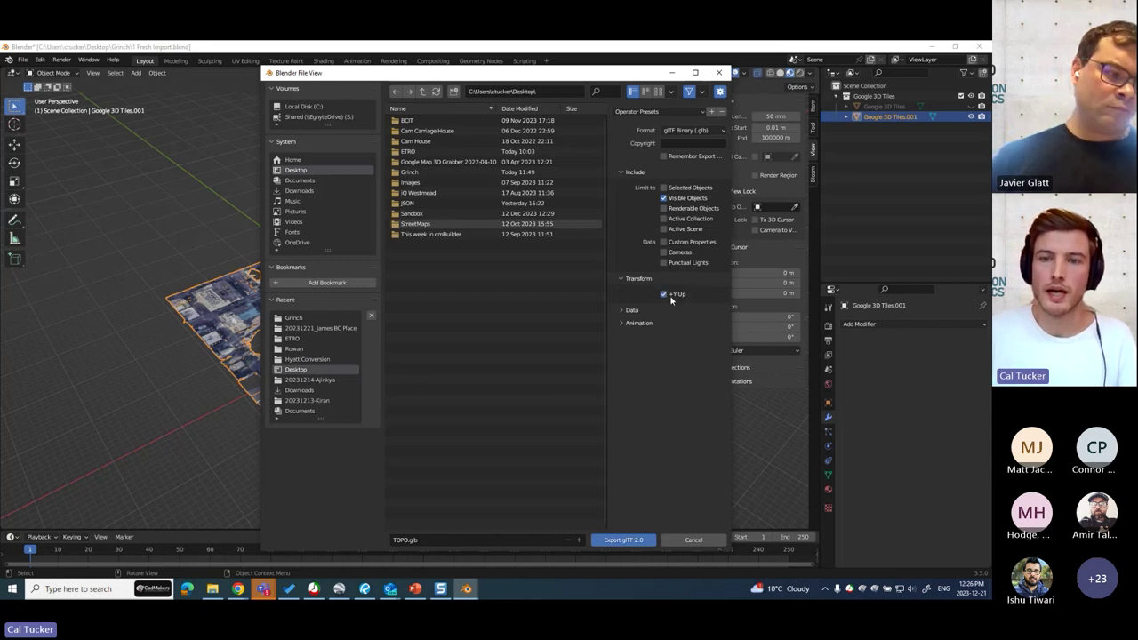
{"action": "left_click", "coordinate": [665, 295]}
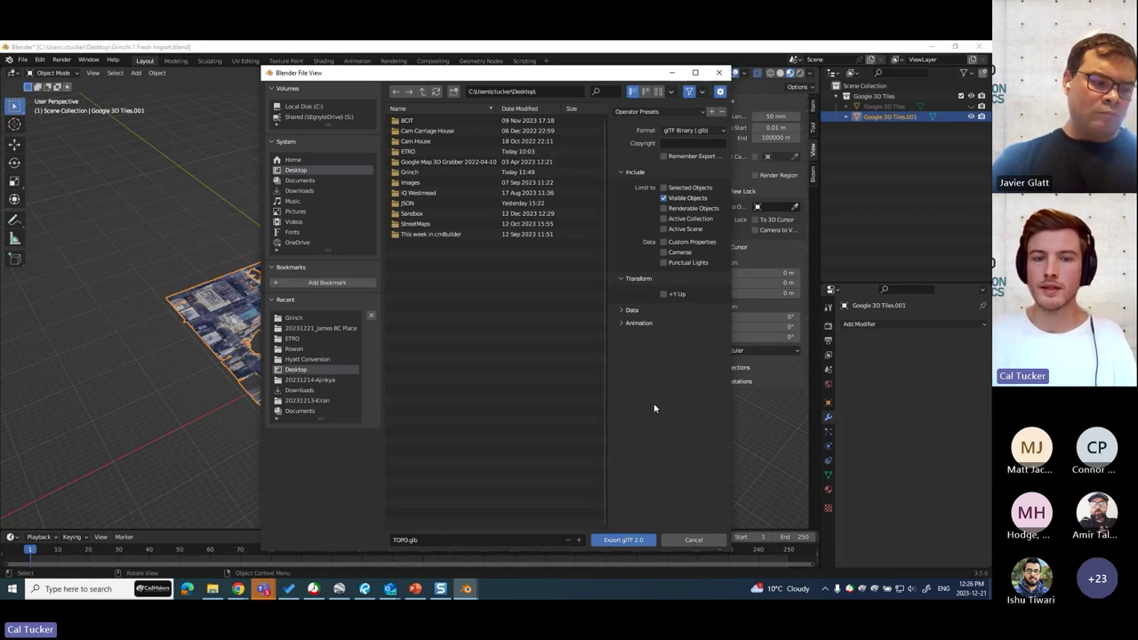
{"action": "left_click", "coordinate": [626, 542]}
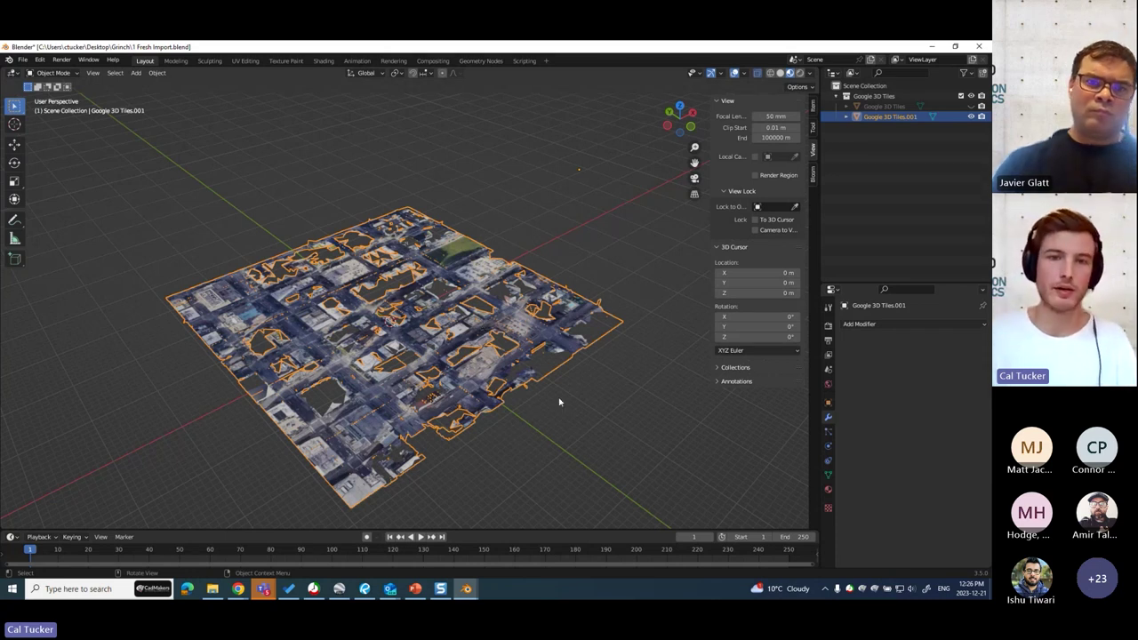
Step: Hide the Google 3D Tiles.001 ground layer and unhide the Google 3D Tiles buildings
{"action": "left_click", "coordinate": [501, 191]}
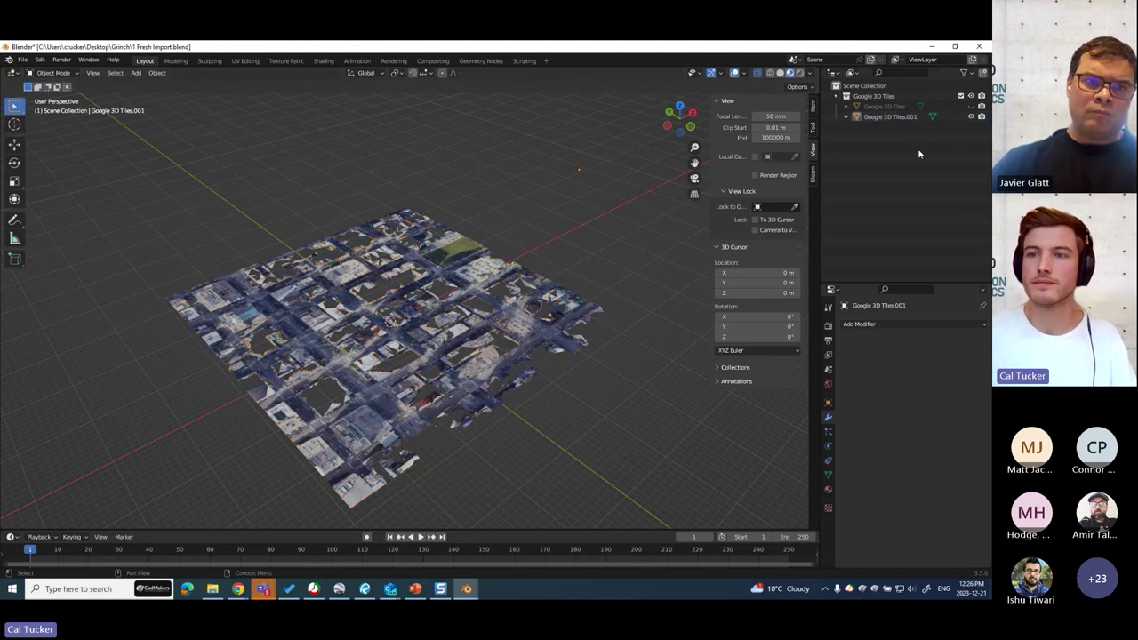
{"action": "left_click", "coordinate": [970, 116]}
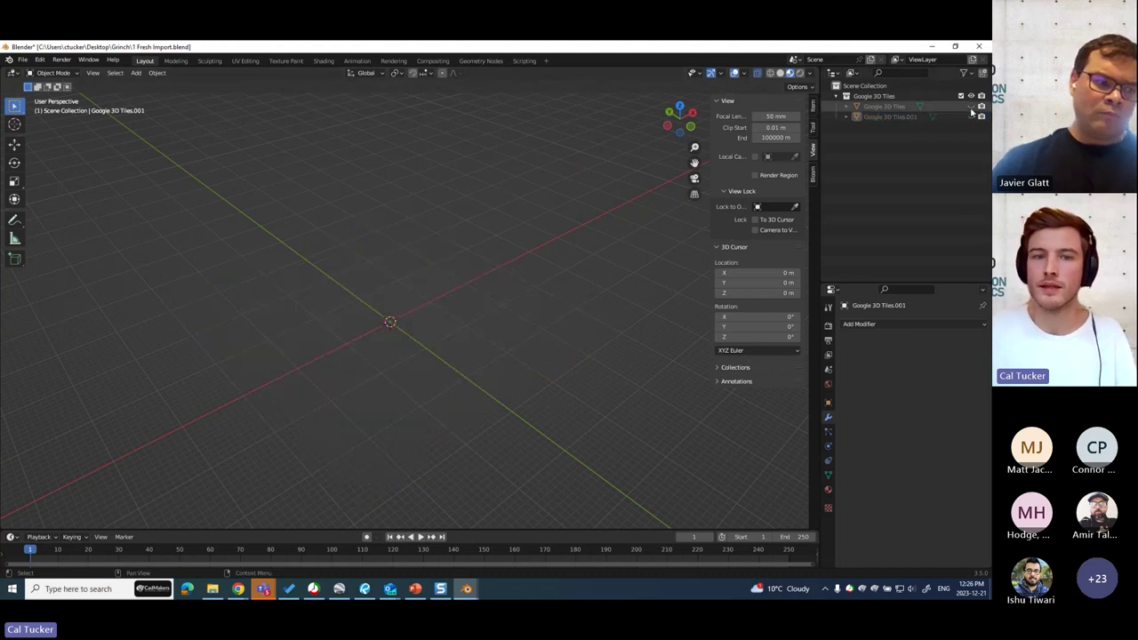
{"action": "left_click", "coordinate": [971, 106]}
{"action": "scroll", "coordinate": [280, 278], "scroll_direction": "up", "scroll_amount": 5}
Step: Switch to top orthographic view and select the building mesh over the central blocks
{"action": "middle_click_drag", "start_coordinate": [279, 278], "coordinate": [491, 365]}
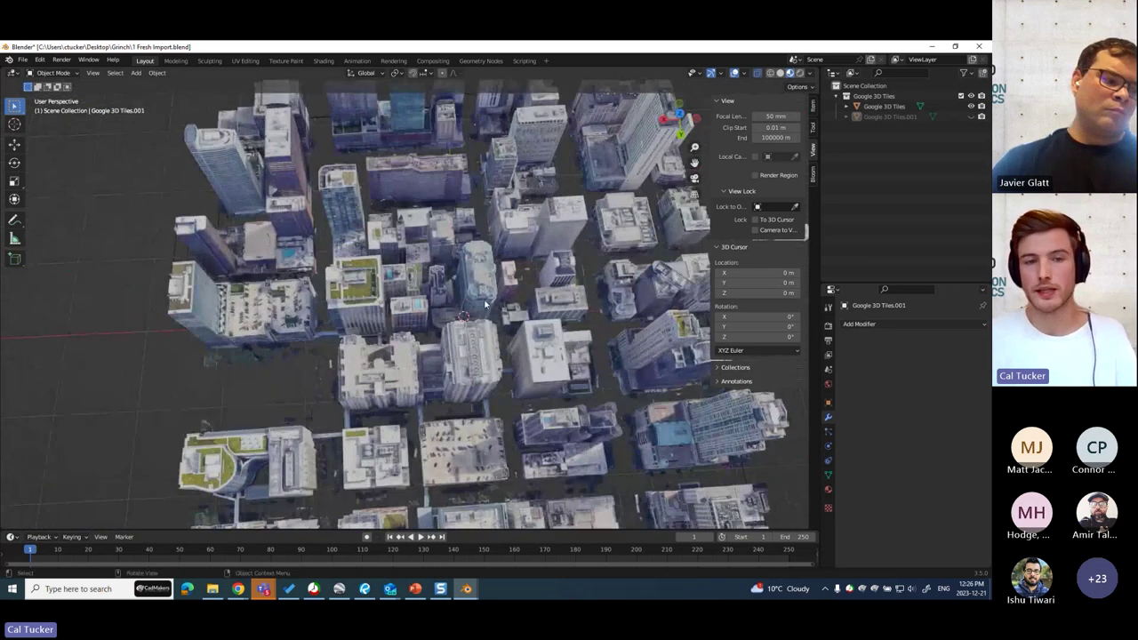
{"action": "scroll", "coordinate": [484, 305], "scroll_direction": "up", "scroll_amount": 4}
{"action": "middle_click_drag", "start_coordinate": [484, 305], "coordinate": [418, 336]}
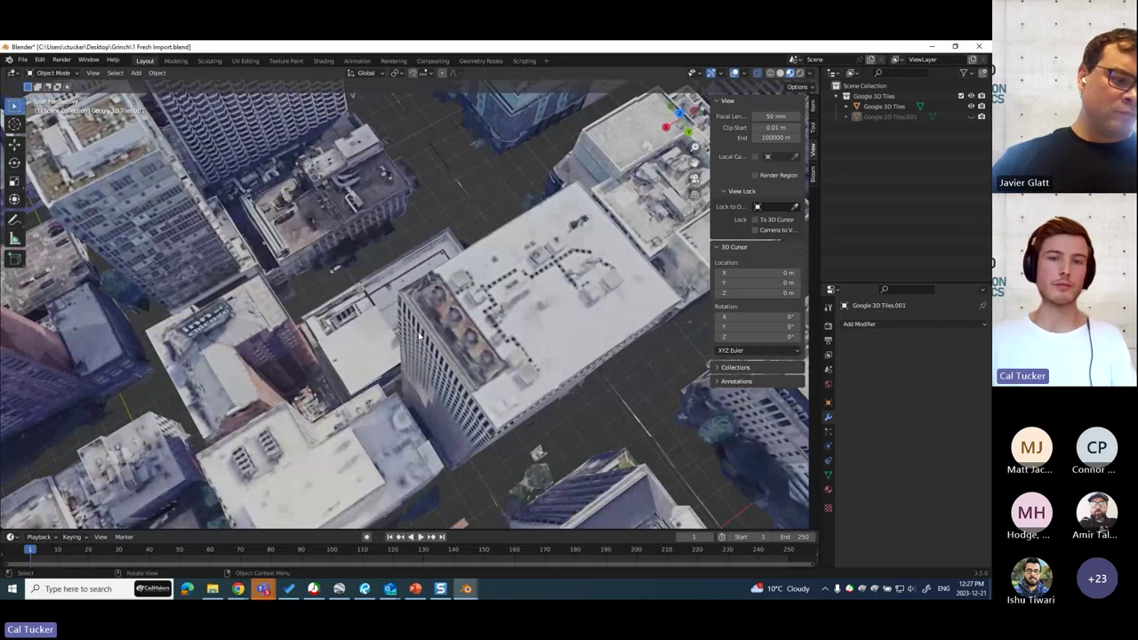
{"action": "scroll", "coordinate": [373, 320], "scroll_direction": "down", "scroll_amount": 3}
{"action": "middle_click_drag", "start_coordinate": [373, 320], "coordinate": [417, 309]}
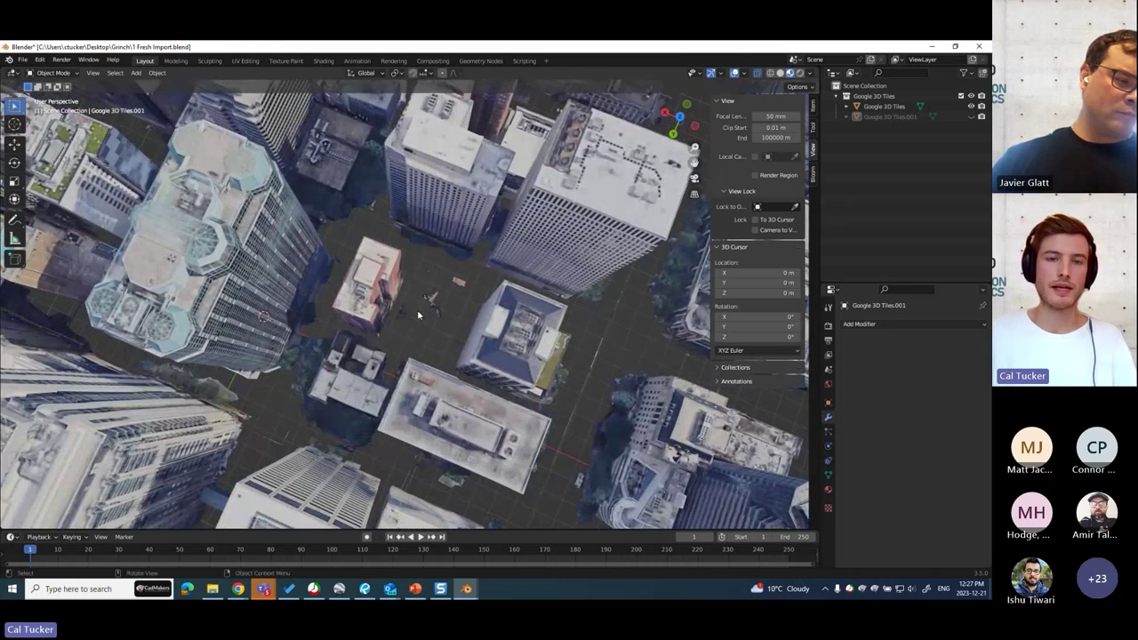
{"action": "left_click", "coordinate": [681, 117]}
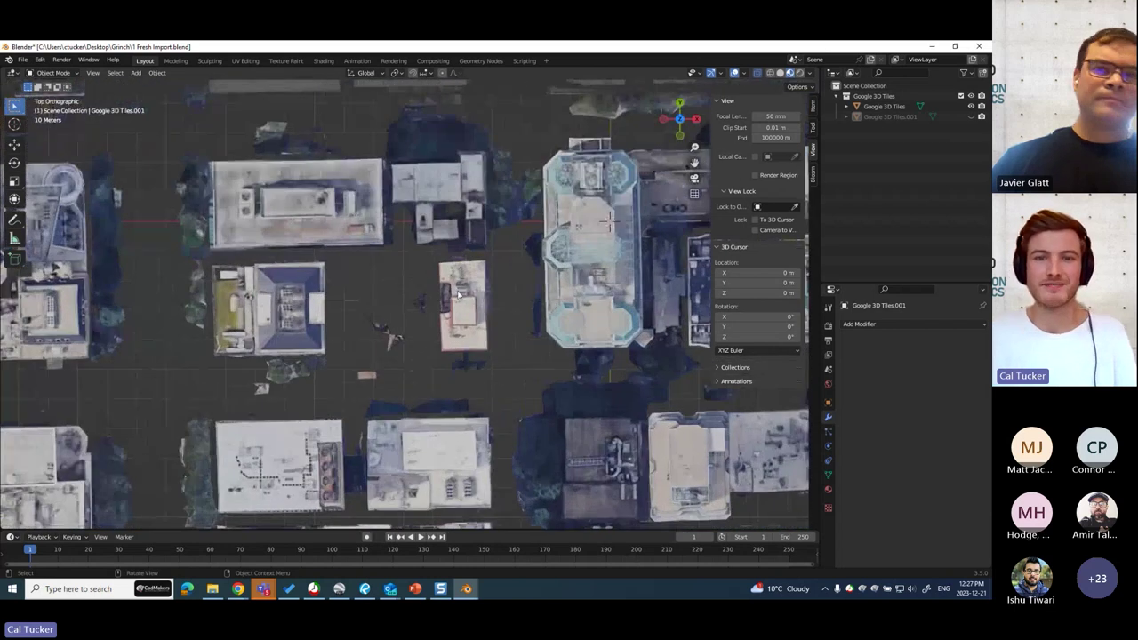
{"action": "left_click", "coordinate": [433, 258]}
{"action": "middle_click_drag", "start_coordinate": [433, 257], "coordinate": [381, 304], "text": "shift"}
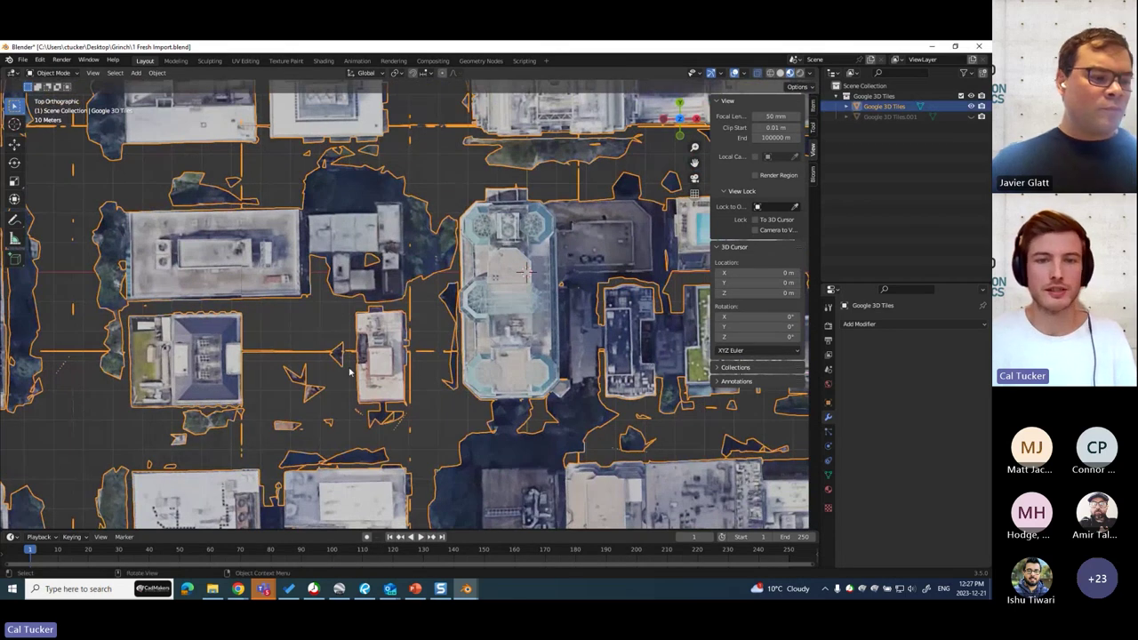
Step: Enter Edit Mode and lasso the stray ground fragments around the small central buildings
{"action": "key", "text": "Tab"}
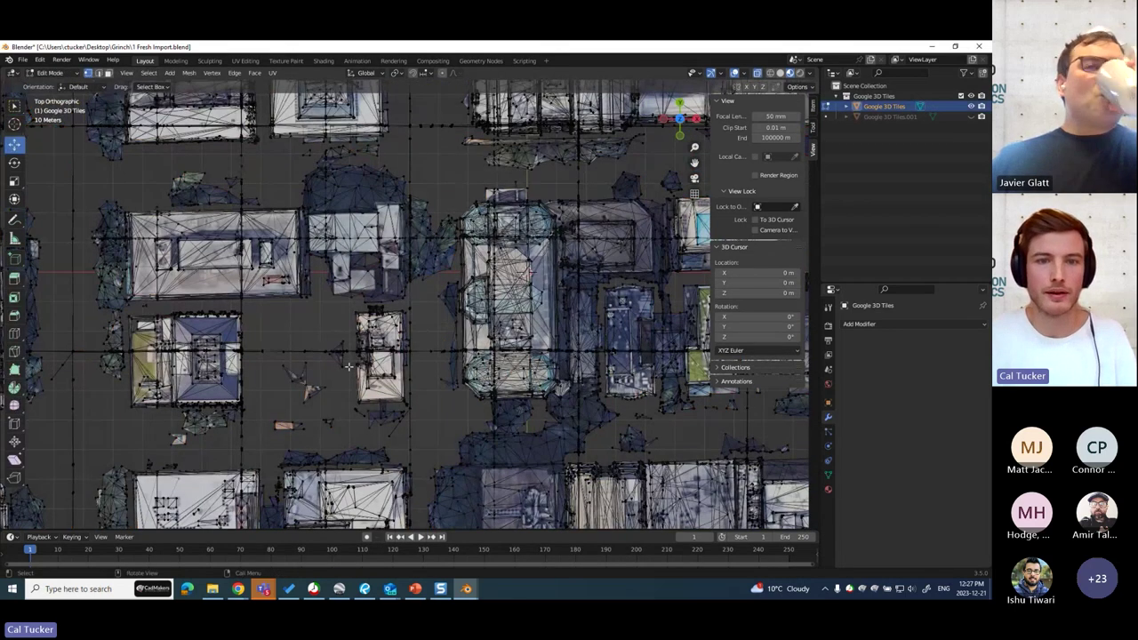
{"action": "scroll", "coordinate": [320, 314], "scroll_direction": "up", "scroll_amount": 2}
{"action": "scroll", "coordinate": [321, 313], "scroll_direction": "down", "scroll_amount": 2}
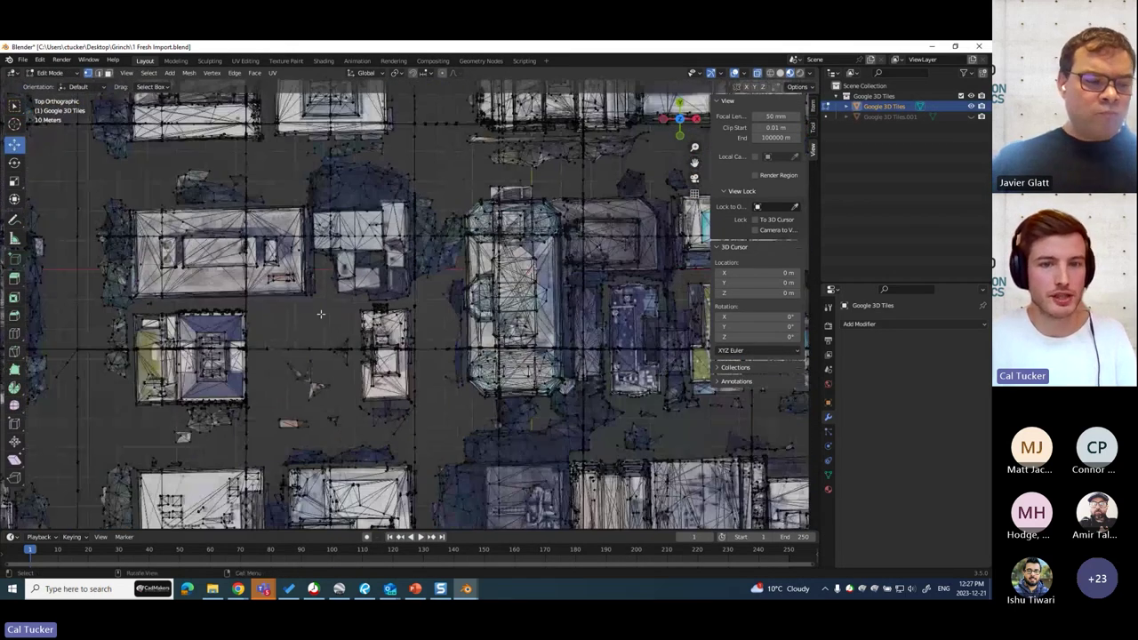
{"action": "scroll", "coordinate": [321, 314], "scroll_direction": "up", "scroll_amount": 2, "text": "ctrl"}
{"action": "mouse_move", "coordinate": [335, 309]}
{"action": "right_mouse_down", "text": "ctrl"}
{"action": "mouse_move", "coordinate": [304, 316]}
{"action": "mouse_move", "coordinate": [278, 354]}
{"action": "mouse_move", "coordinate": [278, 414]}
{"action": "mouse_move", "coordinate": [303, 439]}
{"action": "mouse_move", "coordinate": [449, 429]}
{"action": "mouse_move", "coordinate": [463, 372]}
{"action": "mouse_move", "coordinate": [461, 297]}
{"action": "mouse_move", "coordinate": [487, 220]}
{"action": "mouse_move", "coordinate": [454, 148]}
{"action": "mouse_move", "coordinate": [402, 138]}
{"action": "mouse_move", "coordinate": [319, 149]}
{"action": "mouse_move", "coordinate": [347, 286]}
{"action": "right_mouse_up", "text": "ctrl"}
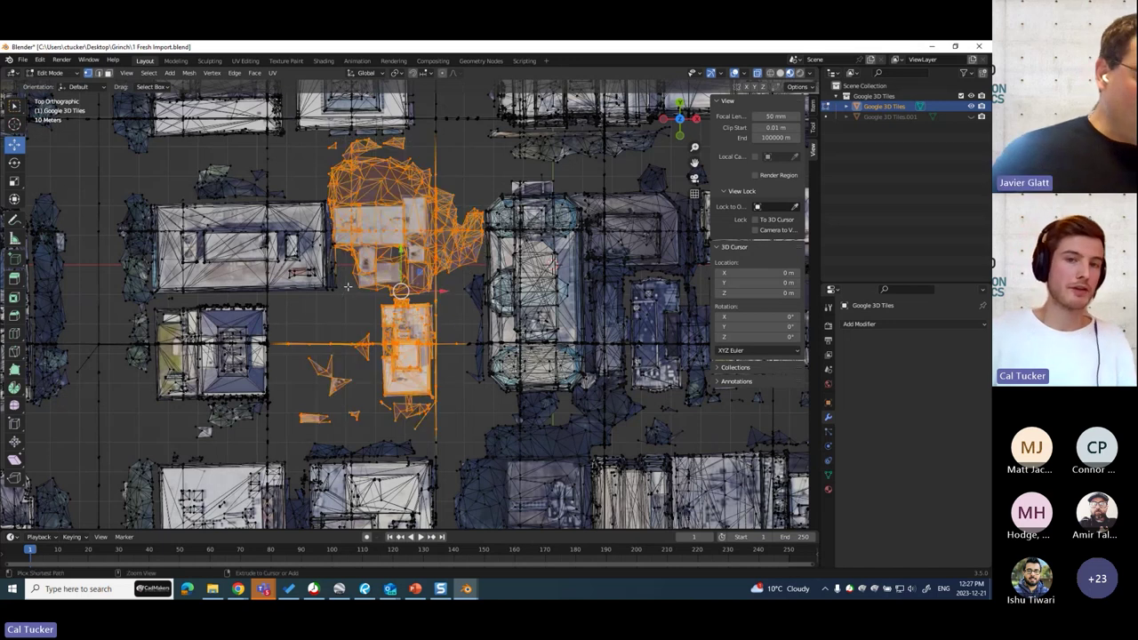
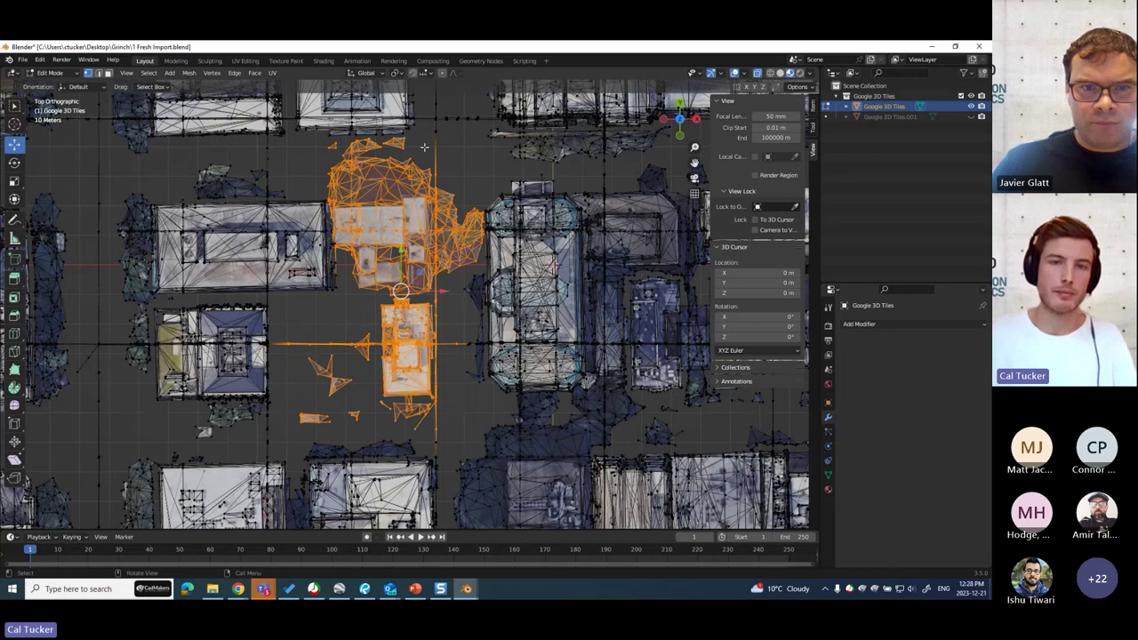
Step: Separate the selected building and excavation vertices into a new object, Google 3D Tiles.002
{"action": "scroll", "coordinate": [427, 149], "scroll_direction": "down", "scroll_amount": 3}
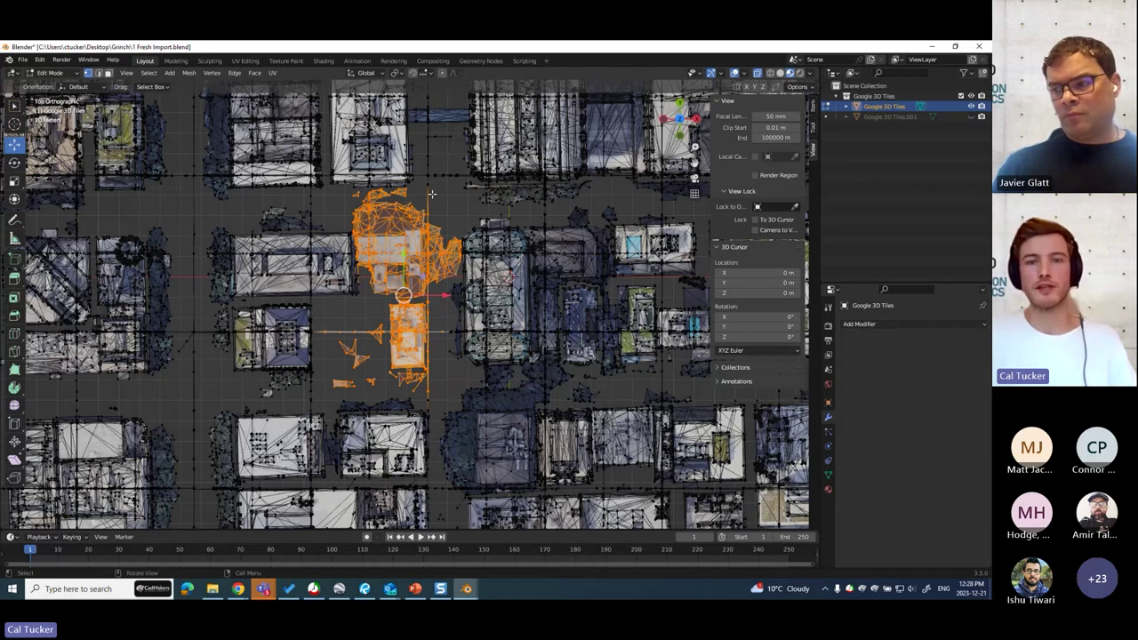
{"action": "scroll", "coordinate": [431, 194], "scroll_direction": "up", "scroll_amount": 1}
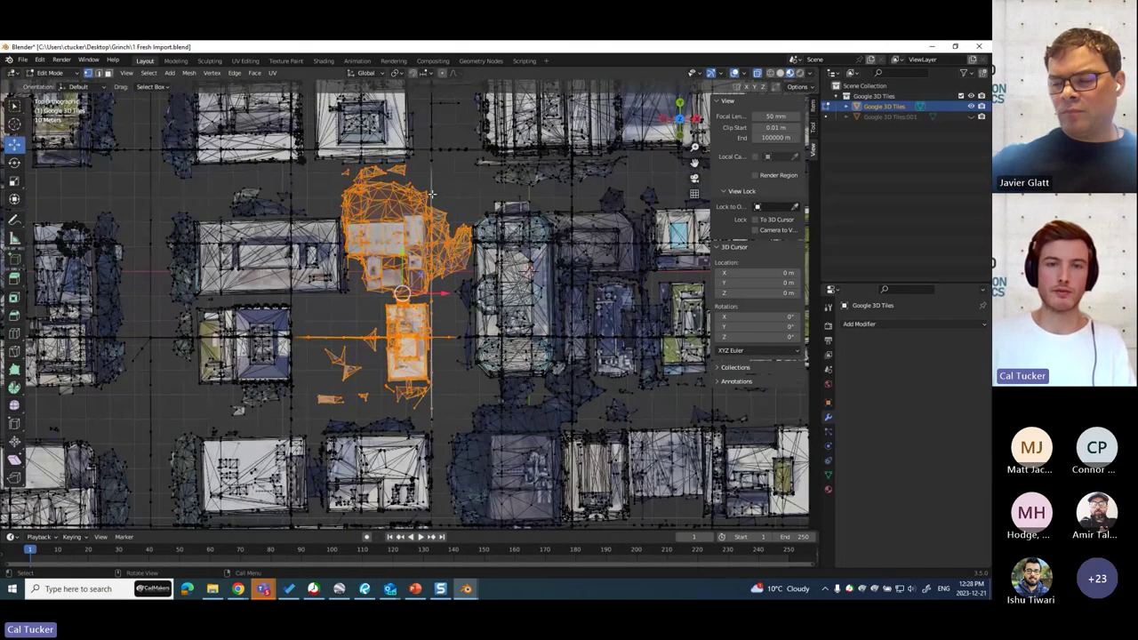
{"action": "middle_click_drag", "start_coordinate": [432, 193], "coordinate": [485, 204]}
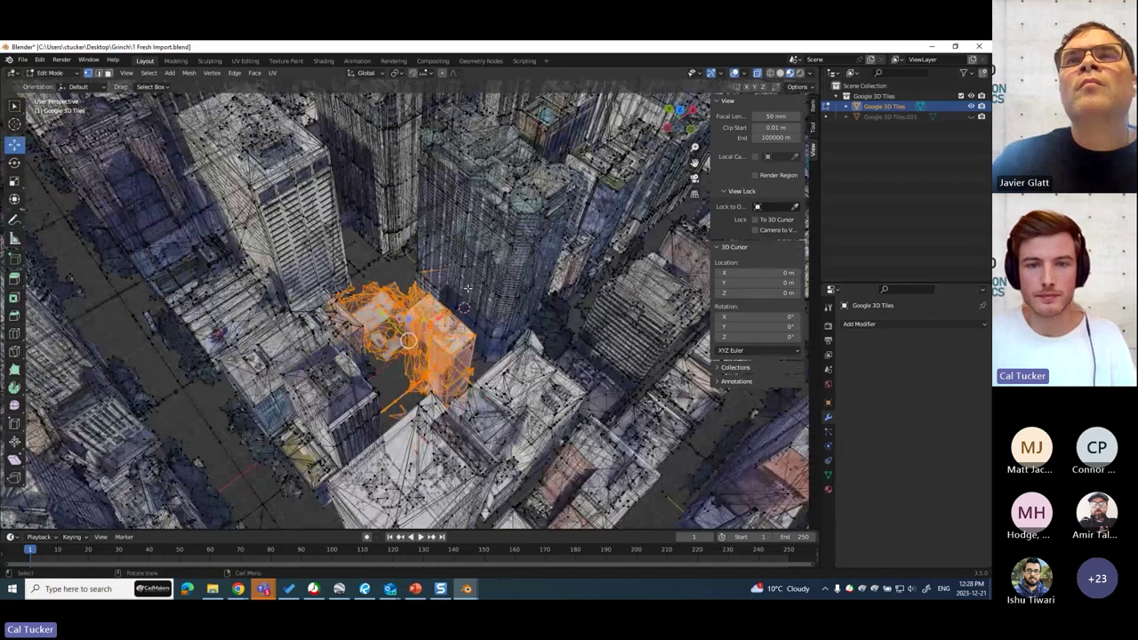
{"action": "middle_click_drag", "start_coordinate": [467, 288], "coordinate": [457, 233]}
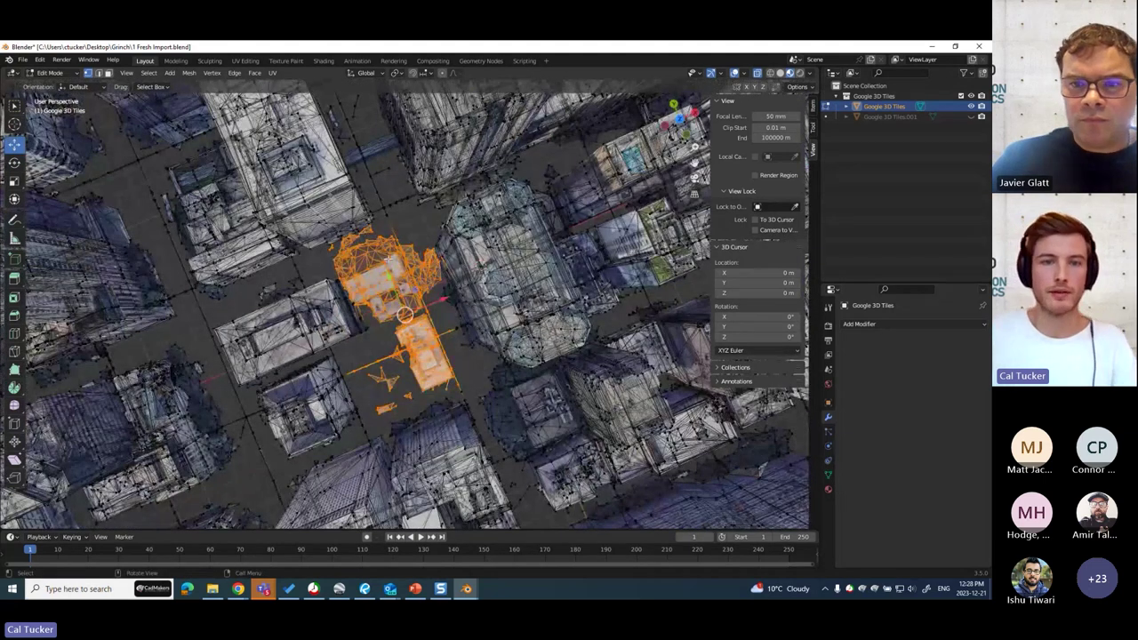
{"action": "right_click", "coordinate": [322, 271]}
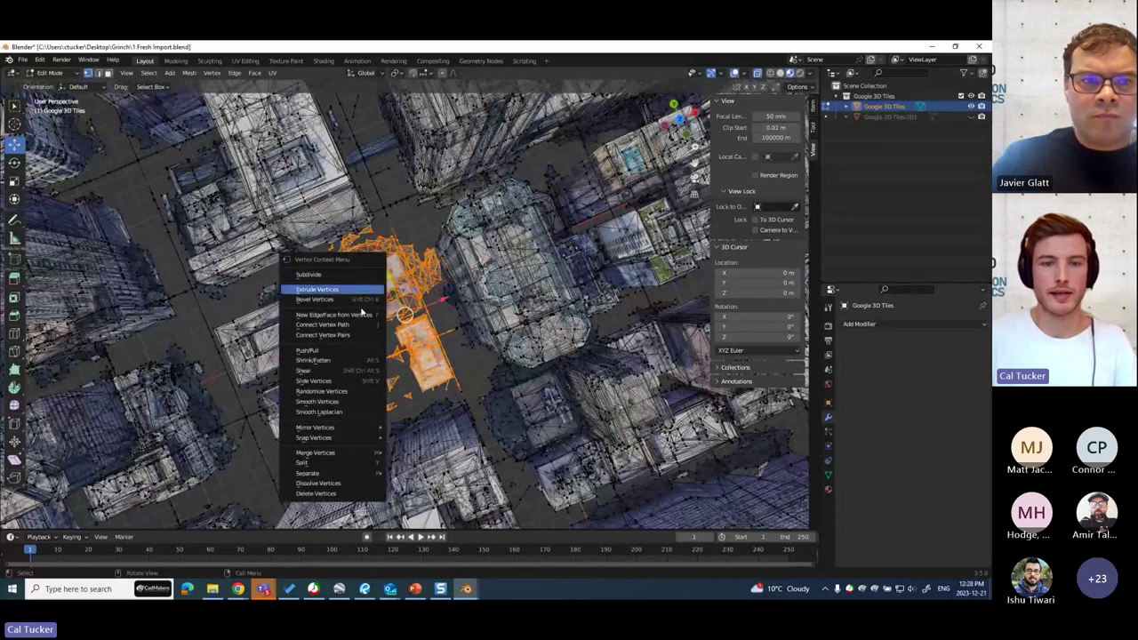
{"action": "mouse_move", "coordinate": [347, 473]}
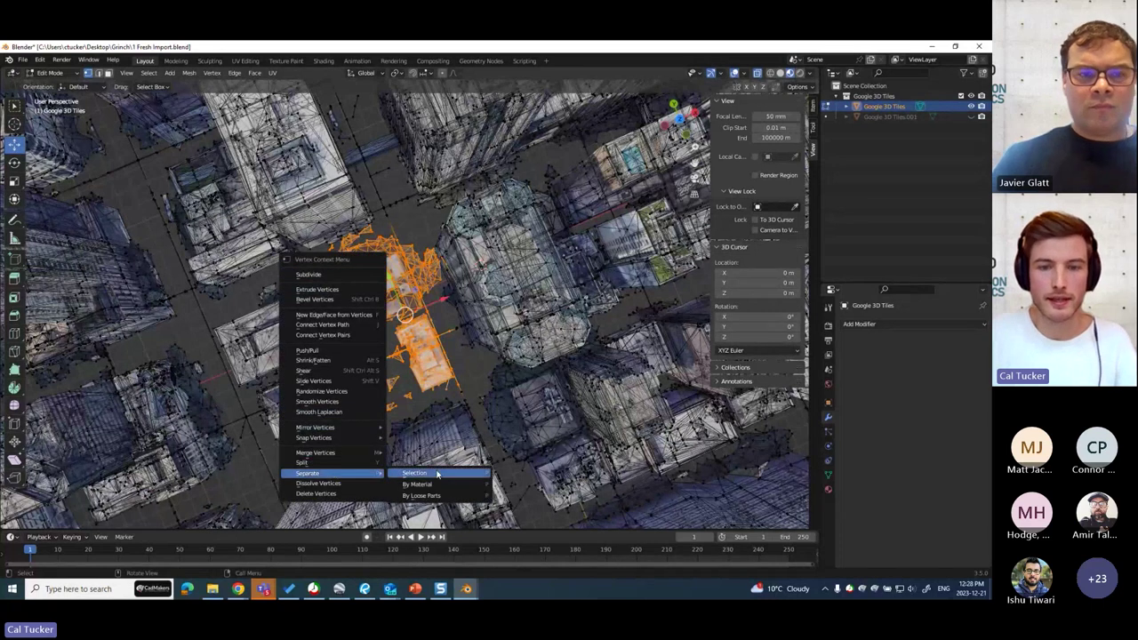
{"action": "left_click", "coordinate": [437, 474]}
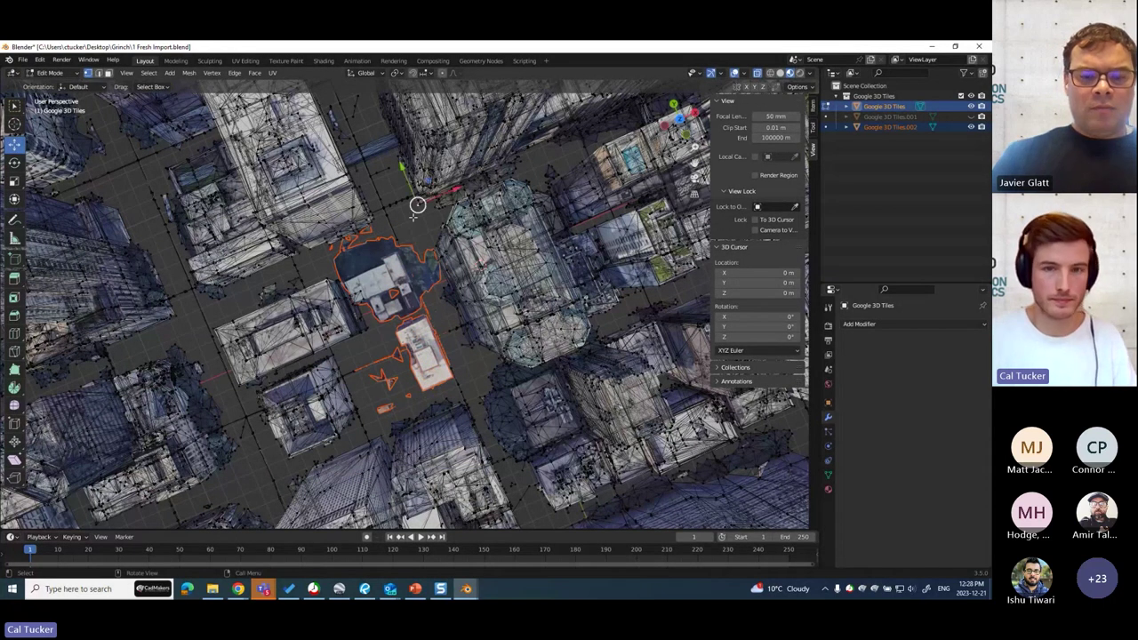
Step: Return to Object Mode, deselect all tiles and orbit to a tilted view of the city
{"action": "key", "text": "Tab"}
{"action": "scroll", "coordinate": [414, 216], "scroll_direction": "down", "scroll_amount": 2}
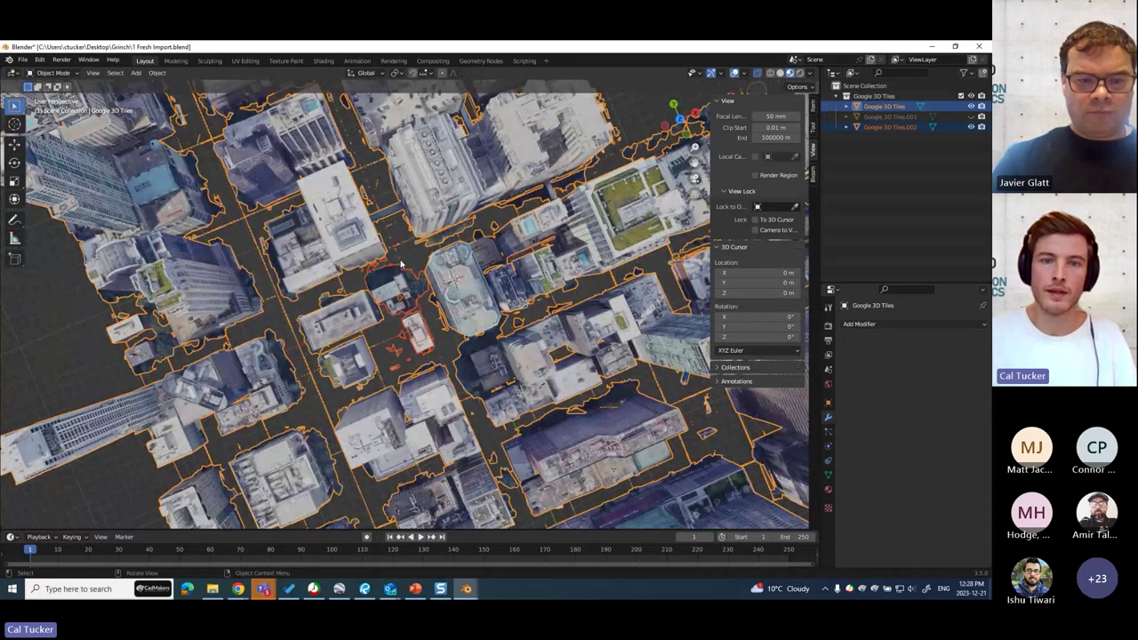
{"action": "scroll", "coordinate": [400, 264], "scroll_direction": "down", "scroll_amount": 5}
{"action": "scroll", "coordinate": [418, 265], "scroll_direction": "up", "scroll_amount": 5}
{"action": "middle_click_drag", "start_coordinate": [422, 264], "coordinate": [477, 198]}
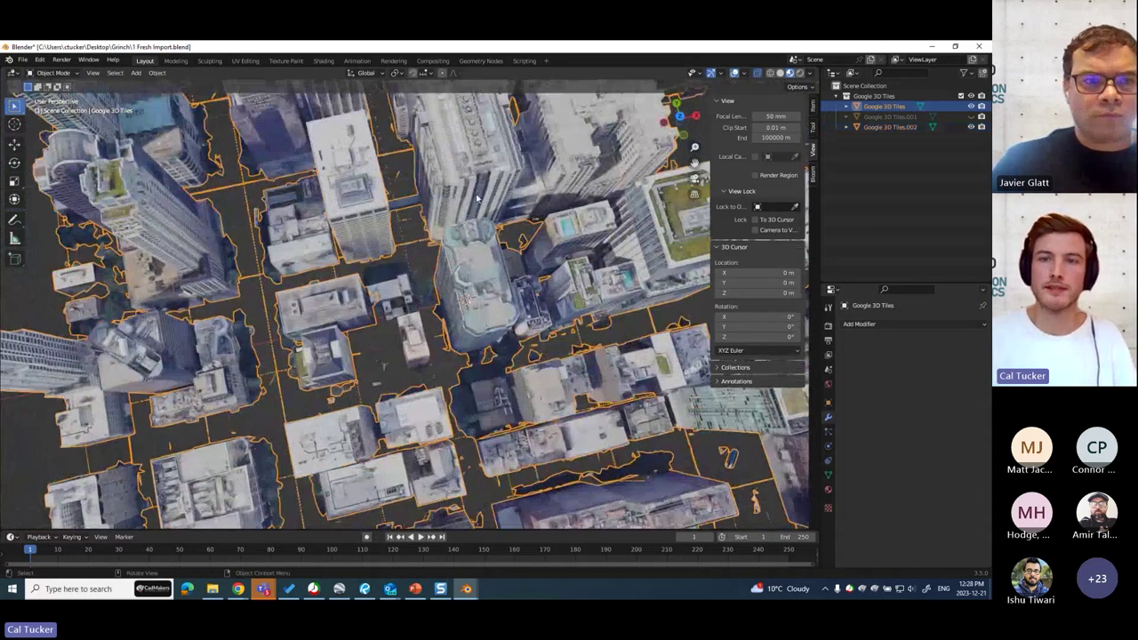
{"action": "scroll", "coordinate": [573, 204], "scroll_direction": "down", "scroll_amount": 6}
{"action": "key", "text": "alt+a"}
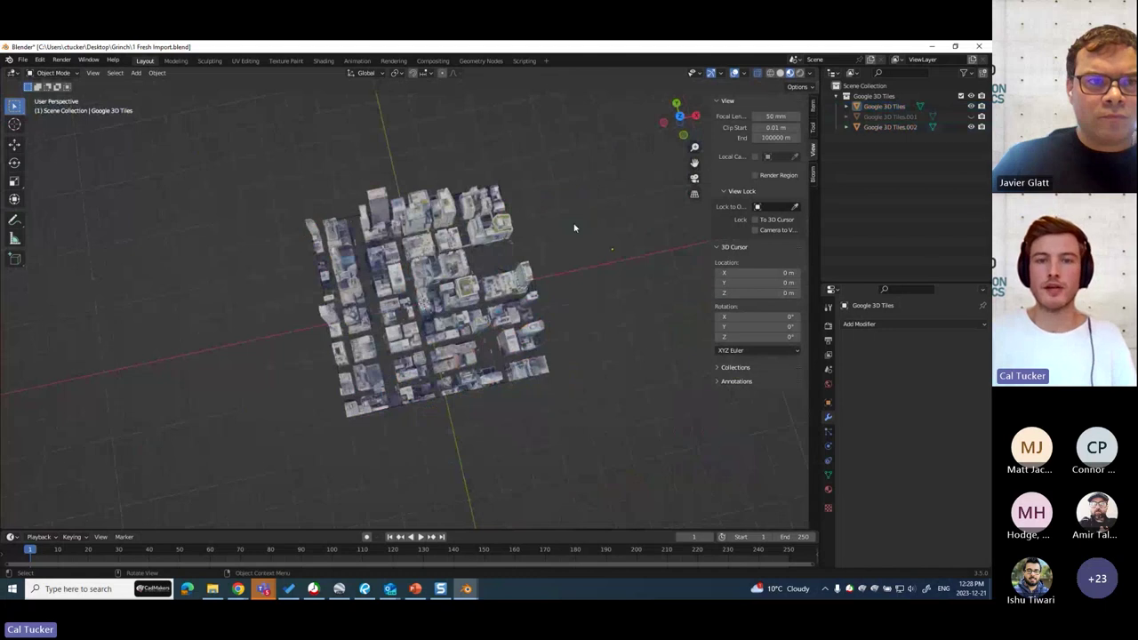
{"action": "middle_click_drag", "start_coordinate": [573, 227], "coordinate": [456, 217]}
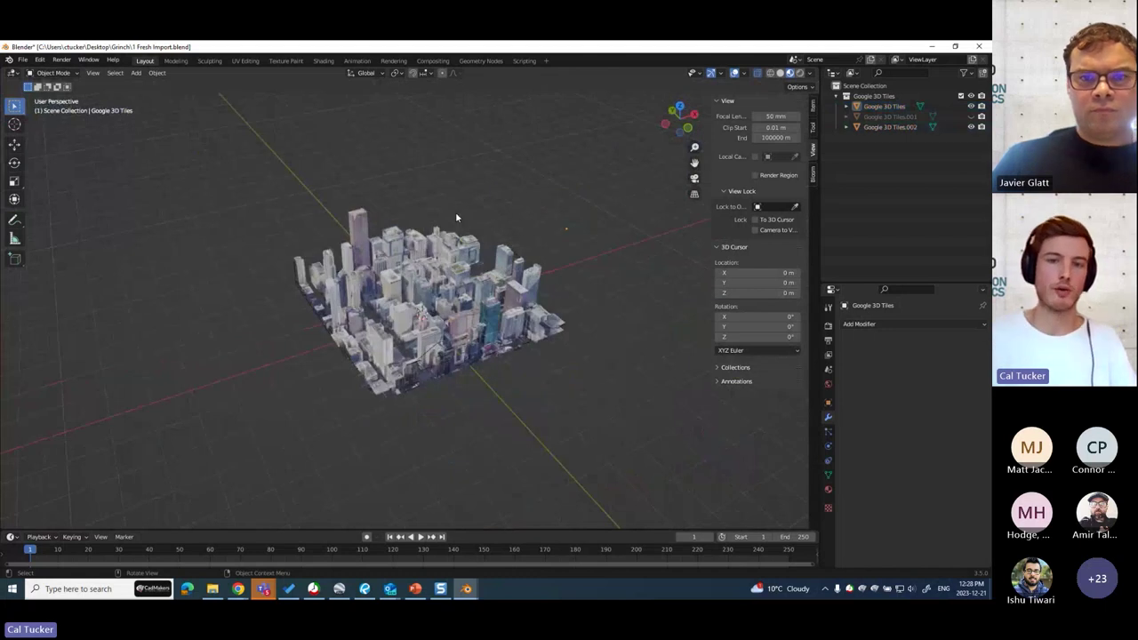
{"action": "scroll", "coordinate": [455, 212], "scroll_direction": "up", "scroll_amount": 2}
{"action": "middle_click_drag", "start_coordinate": [455, 212], "coordinate": [483, 211]}
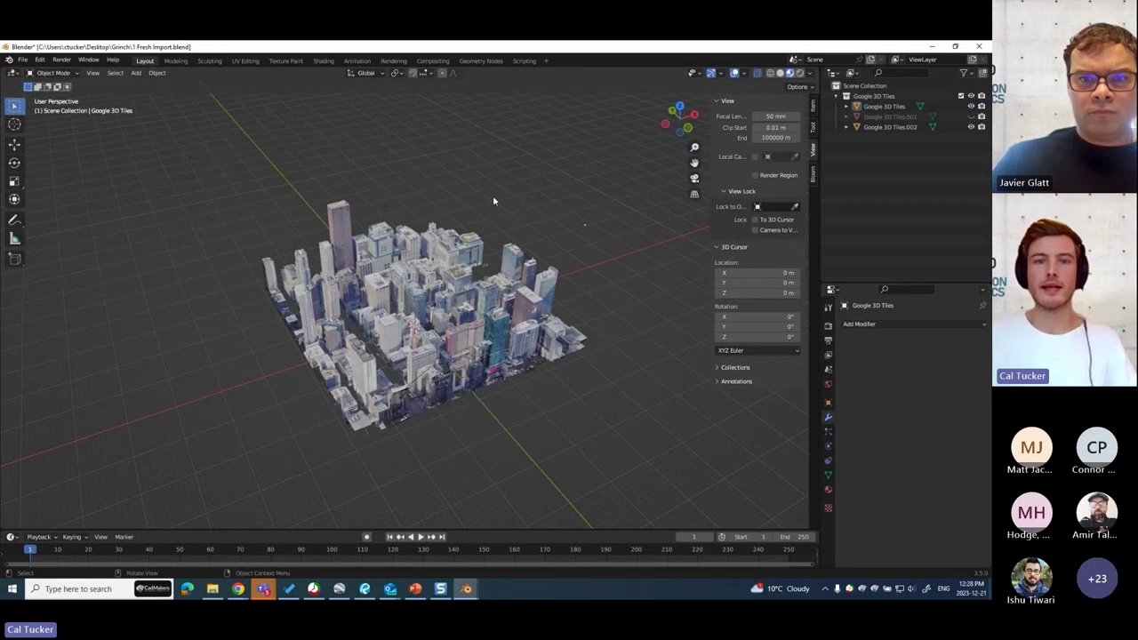
{"action": "scroll", "coordinate": [492, 201], "scroll_direction": "up", "scroll_amount": 5}
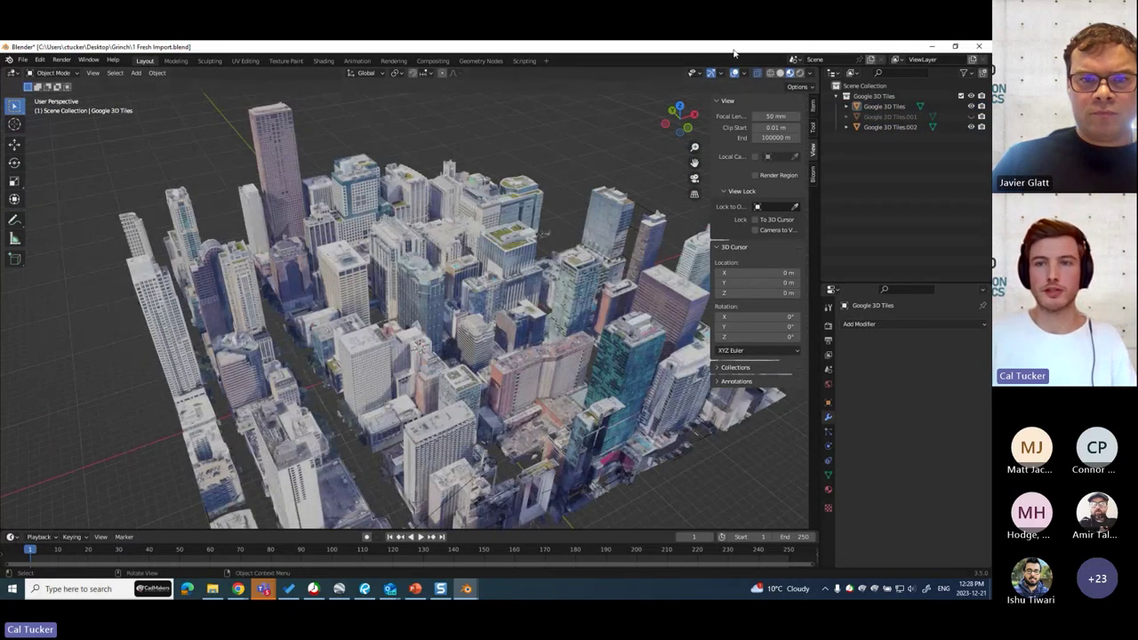
Step: Cycle the viewport through solid, wireframe, textured and rendered shading
{"action": "left_click", "coordinate": [780, 72]}
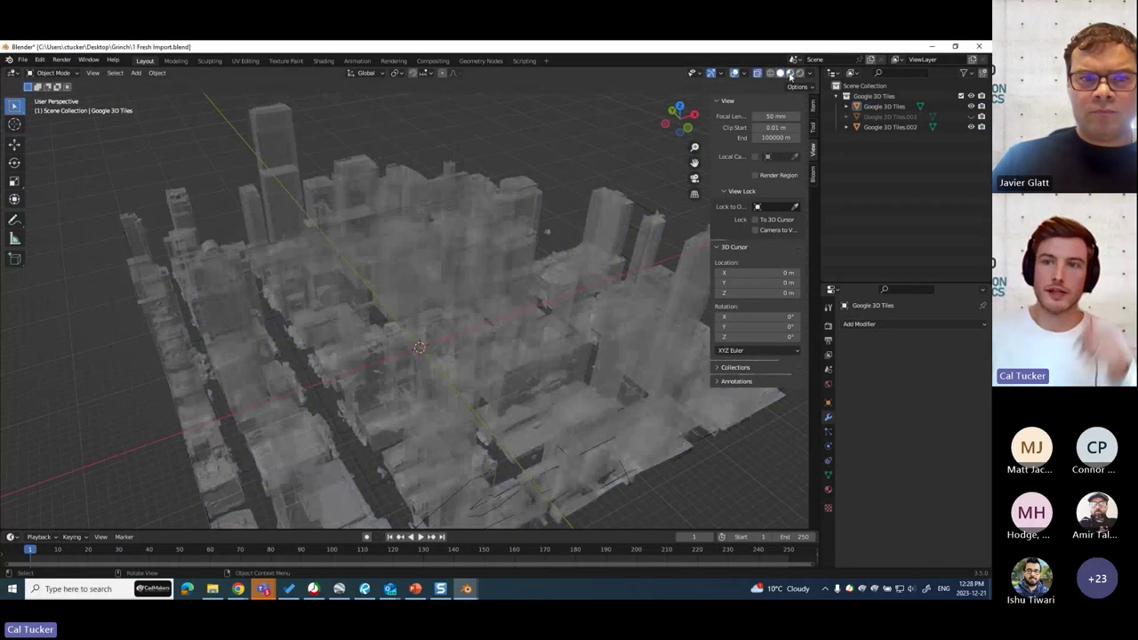
{"action": "left_click", "coordinate": [770, 73]}
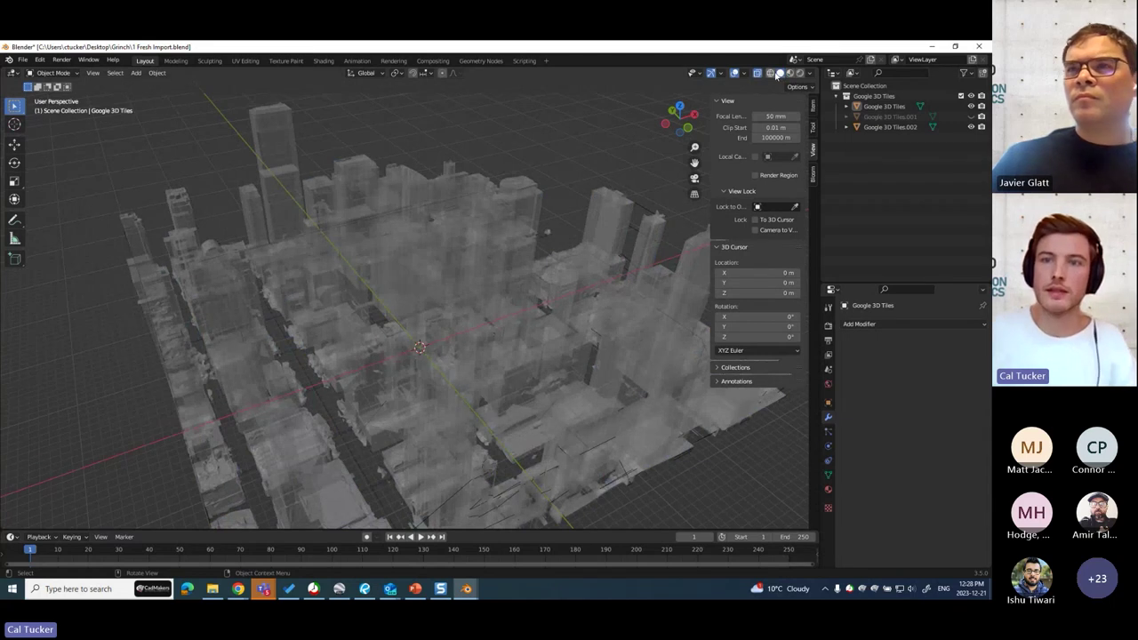
{"action": "left_click", "coordinate": [800, 73]}
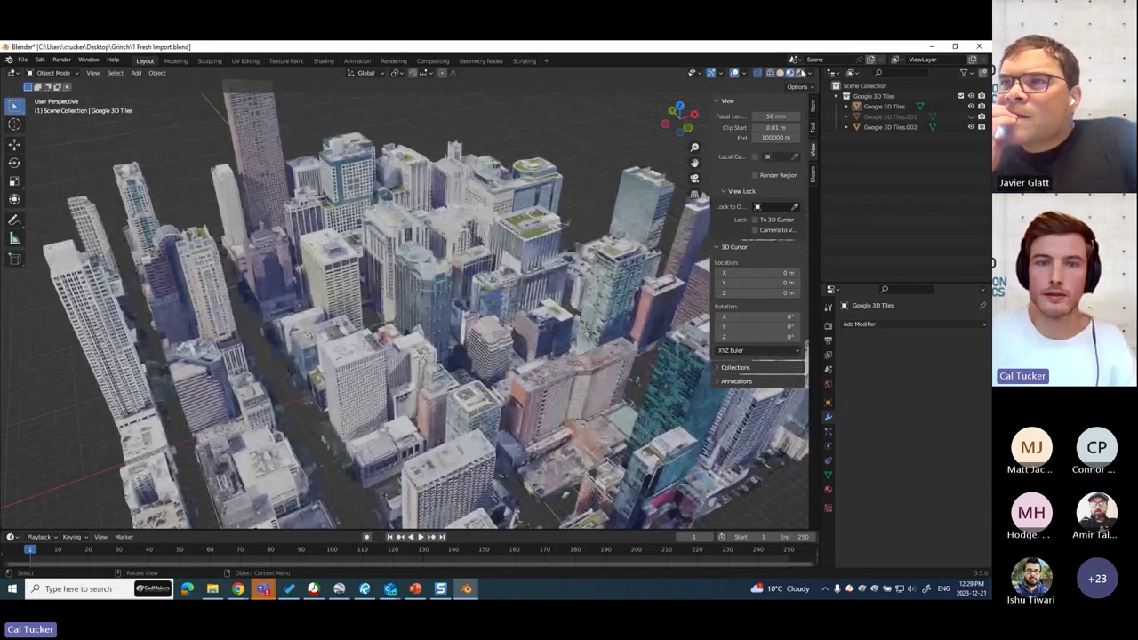
{"action": "left_click", "coordinate": [800, 74]}
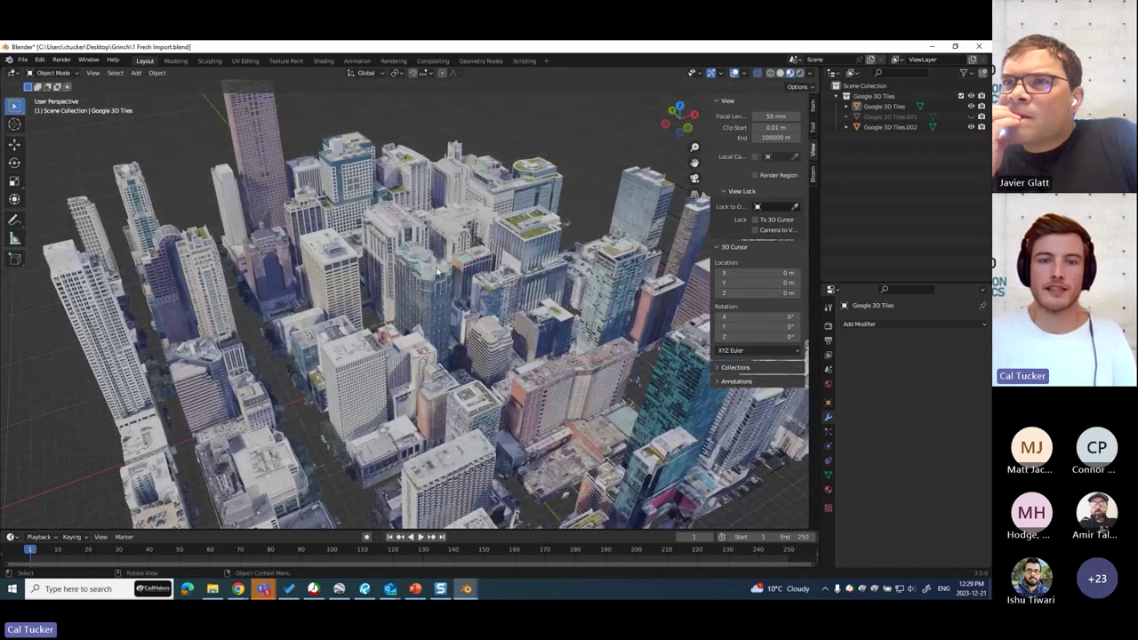
Step: Split the 3D viewport into two side-by-side views
{"action": "scroll", "coordinate": [495, 239], "scroll_direction": "down", "scroll_amount": 6}
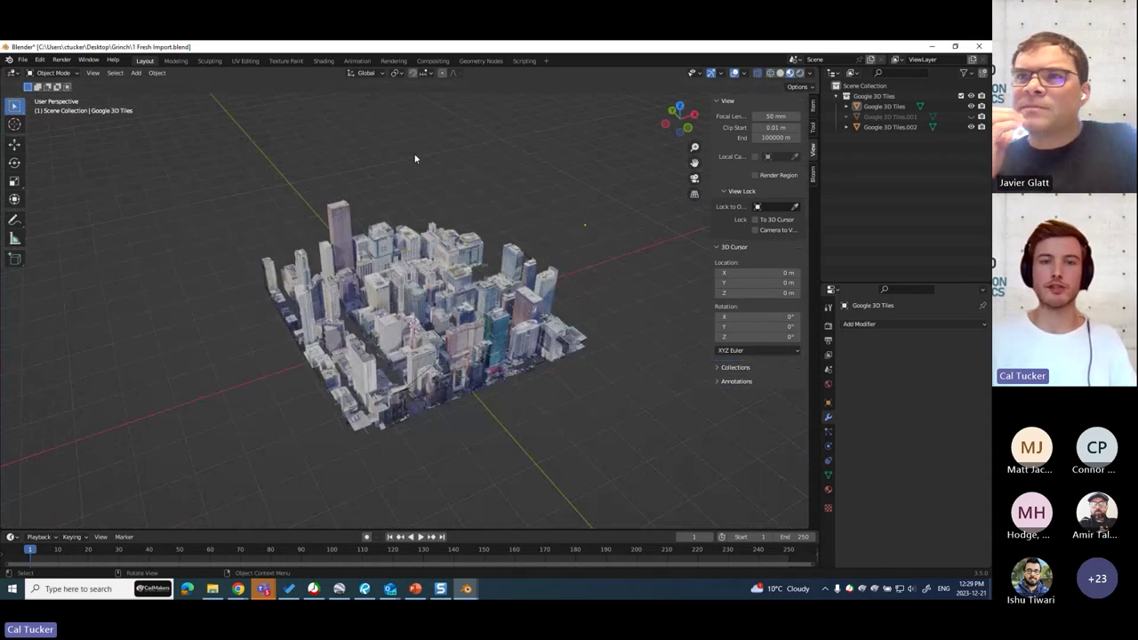
{"action": "scroll", "coordinate": [516, 265], "scroll_direction": "up", "scroll_amount": 3}
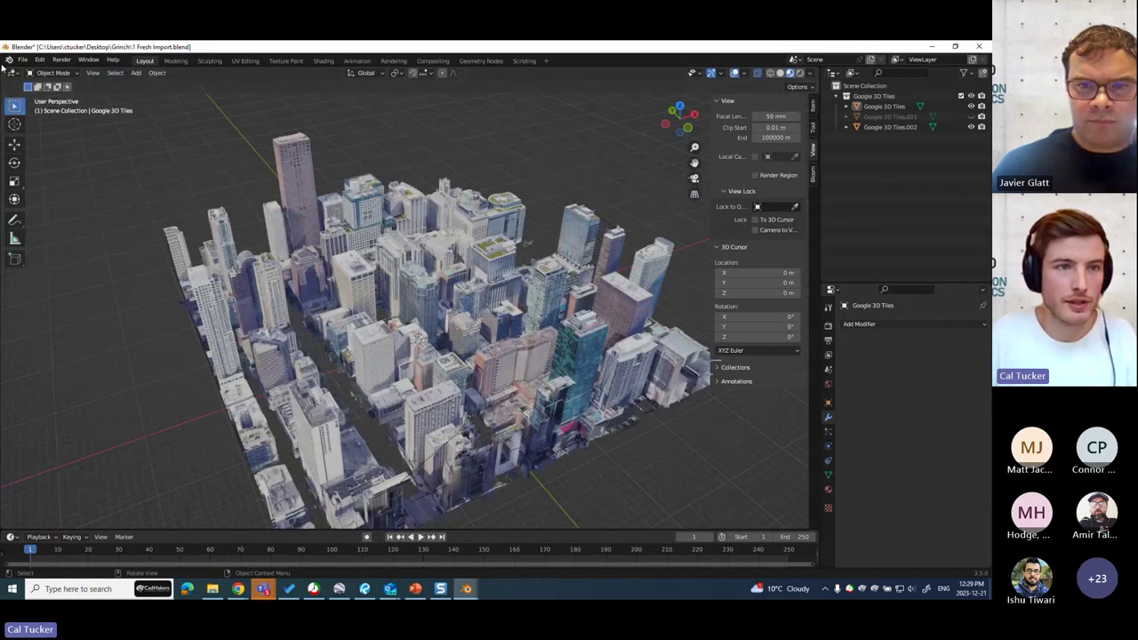
{"action": "left_click_drag", "start_coordinate": [6, 70], "coordinate": [381, 160]}
Step: Turn the left area into a UV Editor and put the city tile mesh in Edit Mode
{"action": "left_click", "coordinate": [14, 73]}
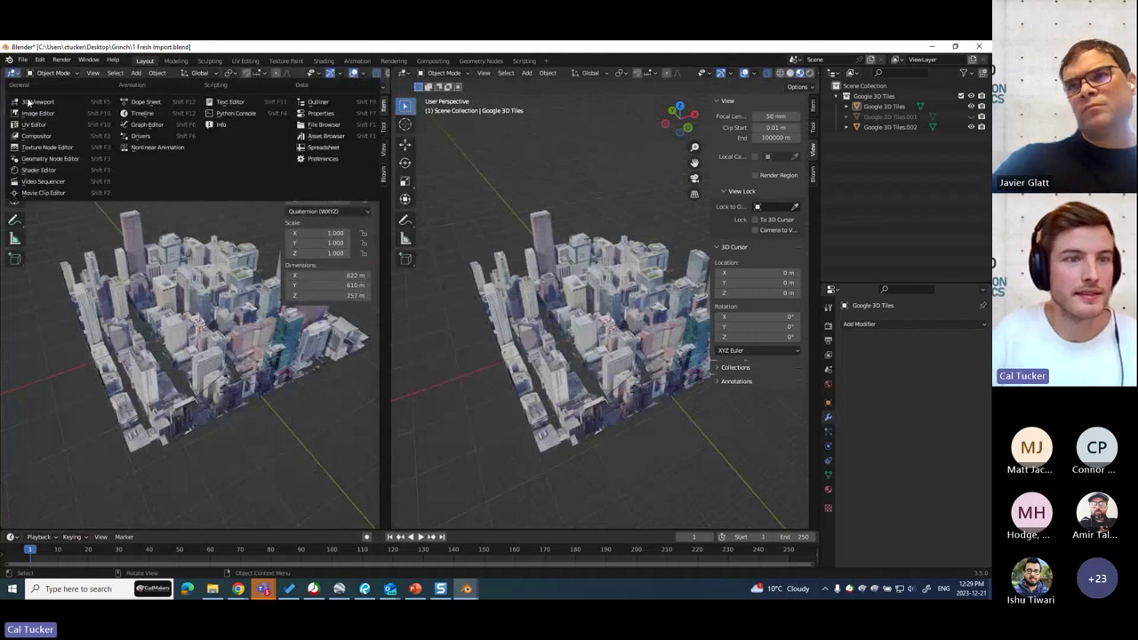
{"action": "left_click", "coordinate": [35, 125]}
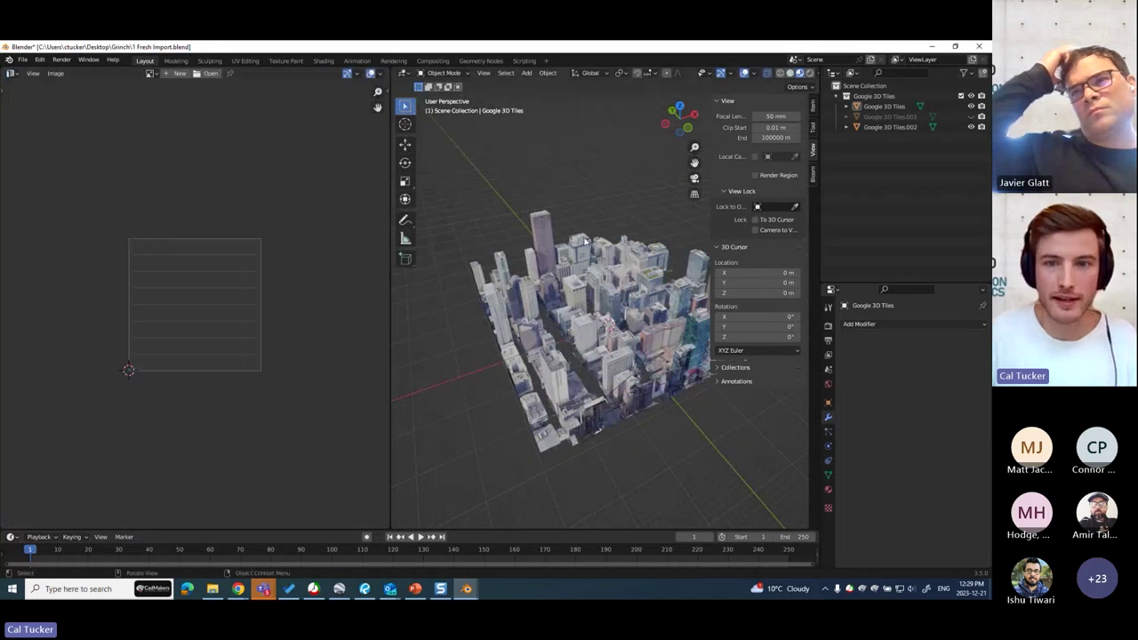
{"action": "left_click", "coordinate": [591, 283]}
{"action": "key", "text": "Tab"}
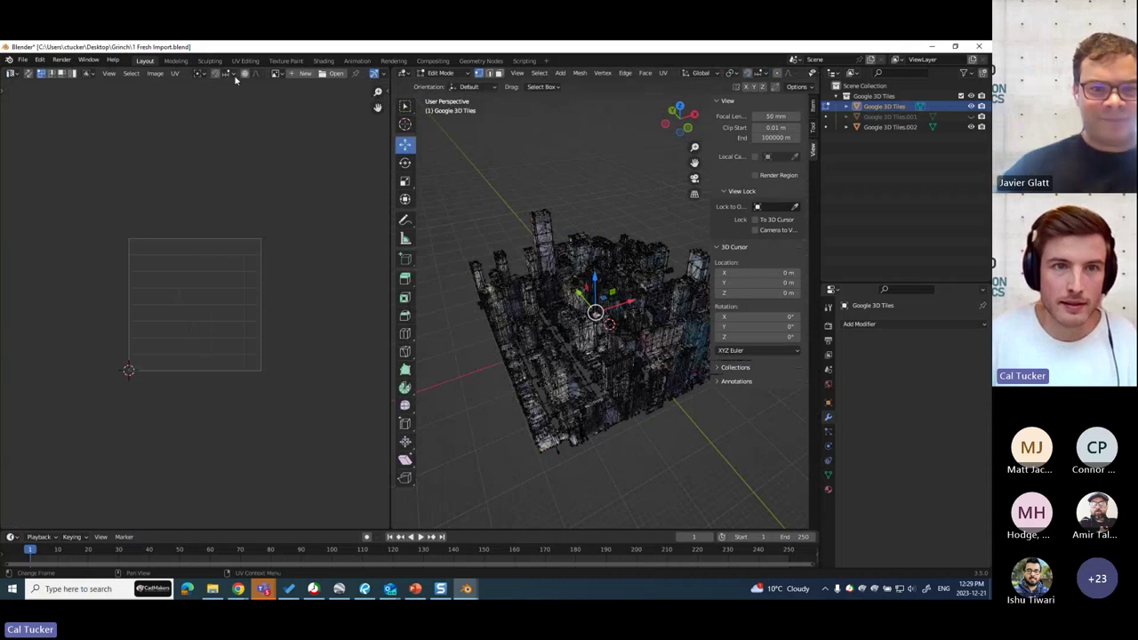
{"action": "key", "text": "alt+a"}
{"action": "left_click_drag", "start_coordinate": [388, 82], "coordinate": [453, 83]}
Step: Display the Image_0.006 city texture in the UV editor
{"action": "left_click", "coordinate": [277, 74]}
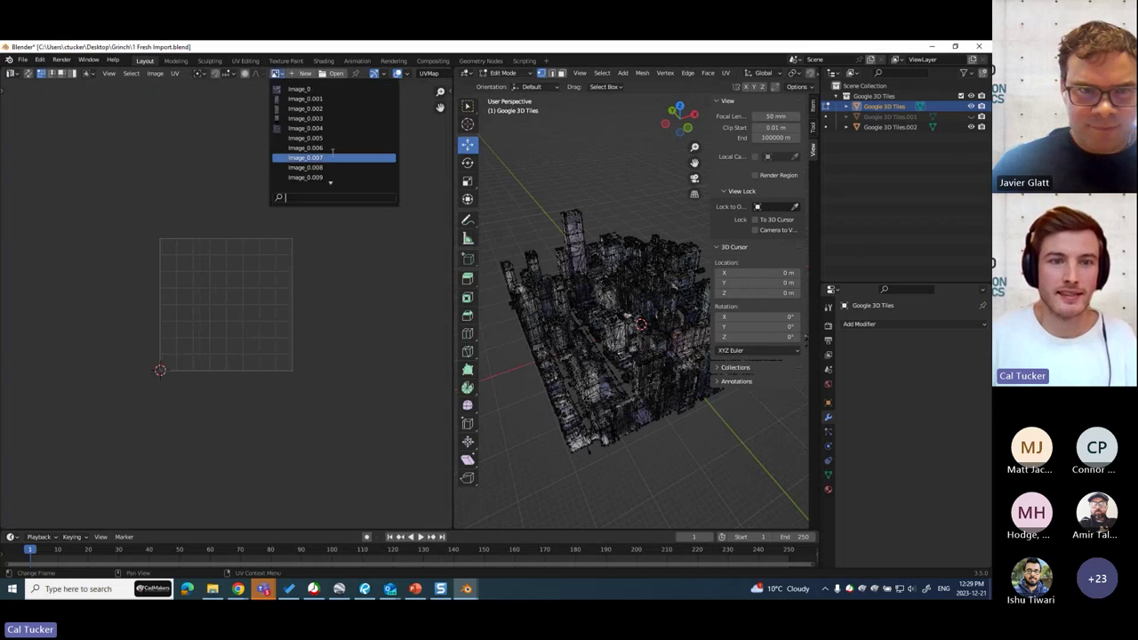
{"action": "left_click", "coordinate": [311, 157]}
{"action": "scroll", "coordinate": [184, 222], "scroll_direction": "up", "scroll_amount": 3}
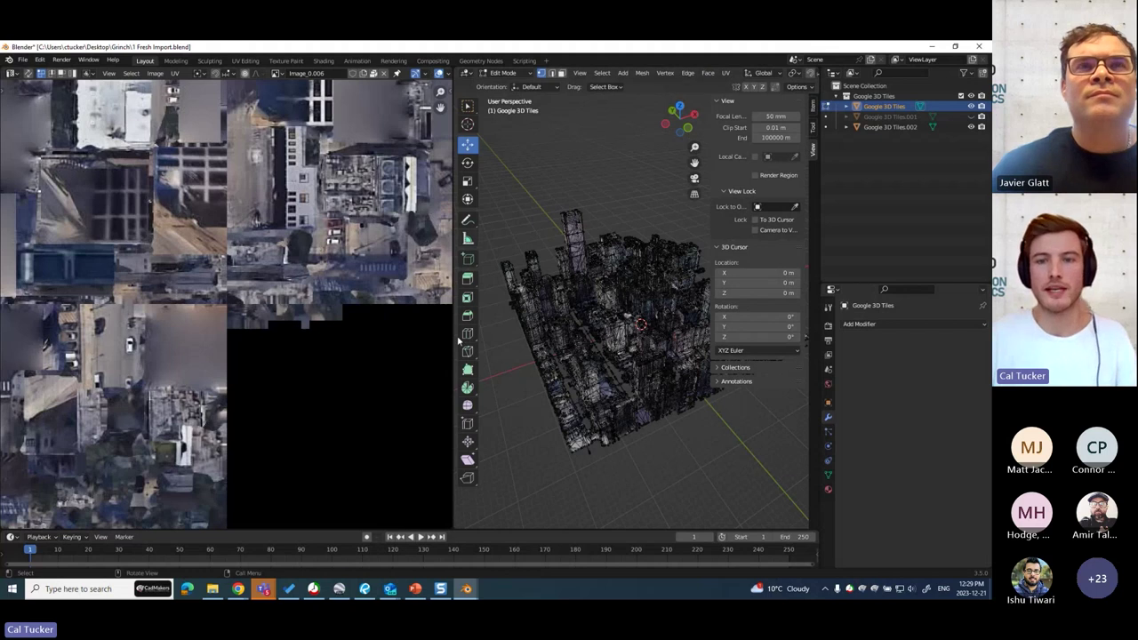
{"action": "scroll", "coordinate": [383, 269], "scroll_direction": "down", "scroll_amount": 4}
{"action": "scroll", "coordinate": [383, 227], "scroll_direction": "up", "scroll_amount": 1}
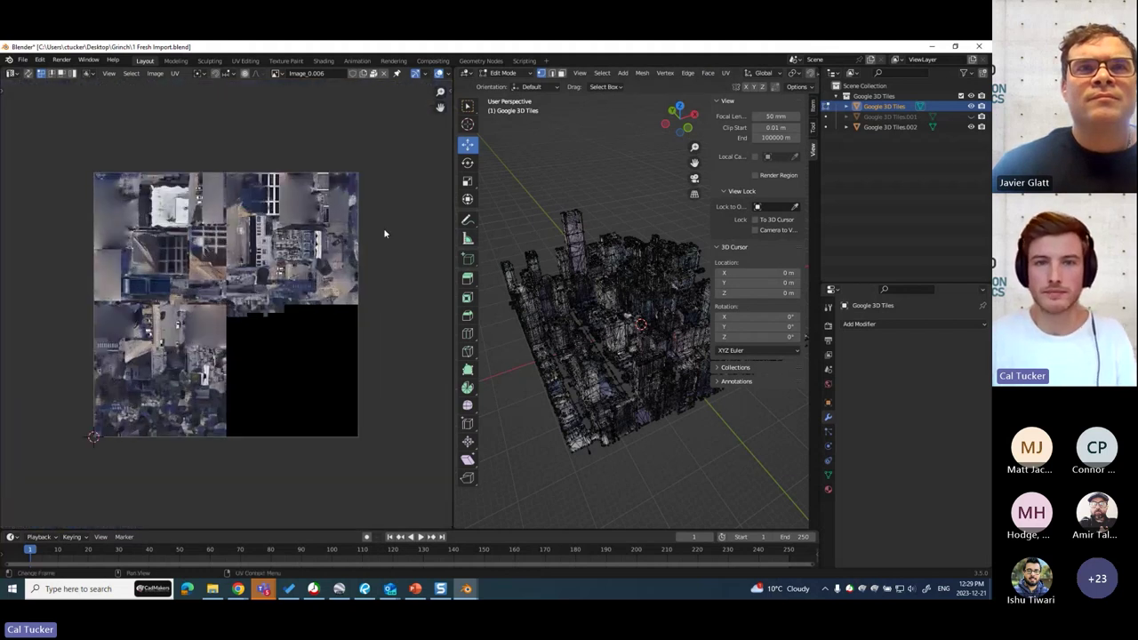
{"action": "scroll", "coordinate": [383, 228], "scroll_direction": "up", "scroll_amount": 2}
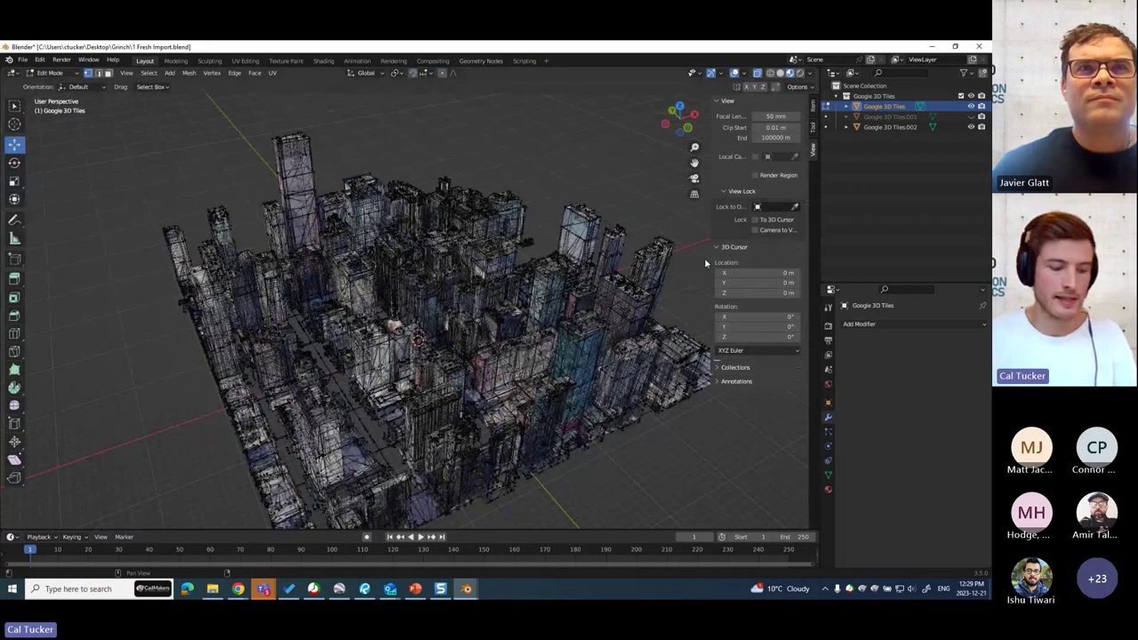
{"action": "key", "text": "Tab"}
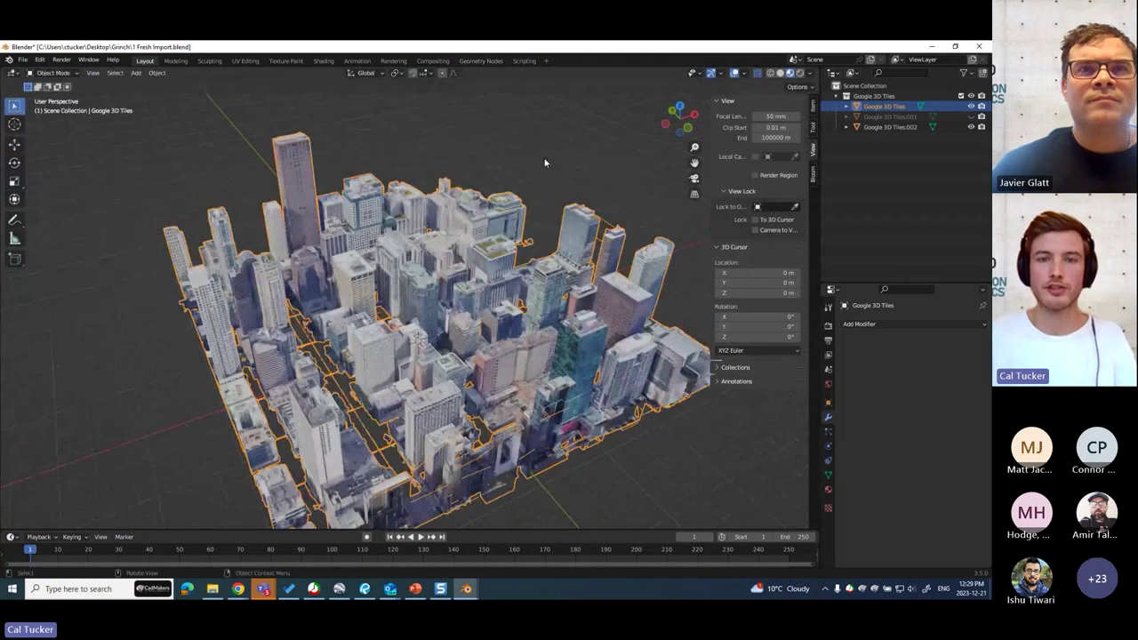
{"action": "scroll", "coordinate": [456, 149], "scroll_direction": "down", "scroll_amount": 5}
{"action": "scroll", "coordinate": [424, 150], "scroll_direction": "up", "scroll_amount": 2}
{"action": "middle_click_drag", "start_coordinate": [424, 149], "coordinate": [503, 196]}
{"action": "scroll", "coordinate": [503, 195], "scroll_direction": "up", "scroll_amount": 3}
{"action": "mouse_move", "coordinate": [423, 249]}
{"action": "middle_mouse_down"}
{"action": "mouse_move", "coordinate": [430, 305]}
{"action": "mouse_move", "coordinate": [424, 266]}
{"action": "middle_mouse_up"}
{"action": "scroll", "coordinate": [429, 335], "scroll_direction": "up", "scroll_amount": 2}
{"action": "scroll", "coordinate": [425, 266], "scroll_direction": "down", "scroll_amount": 5}
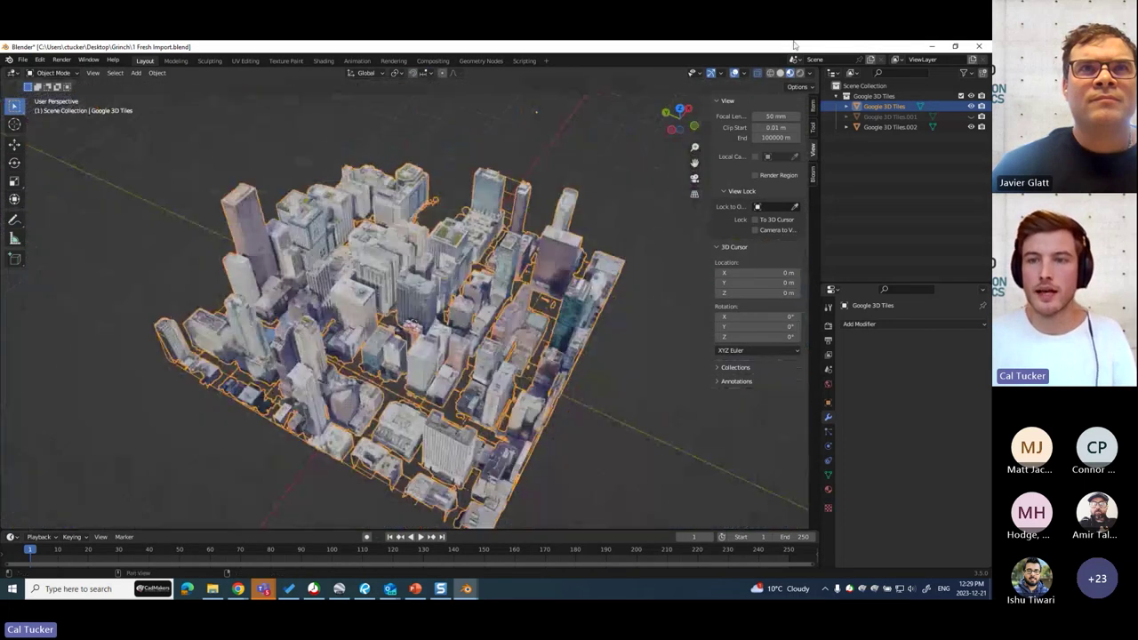
{"action": "left_click", "coordinate": [815, 177]}
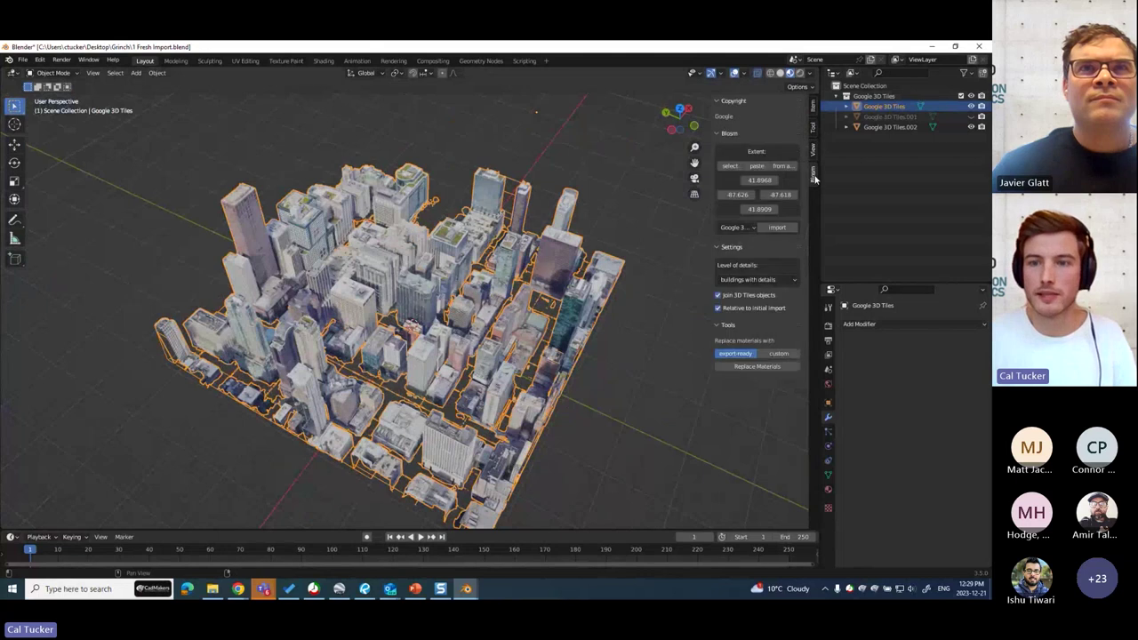
{"action": "left_click", "coordinate": [760, 368]}
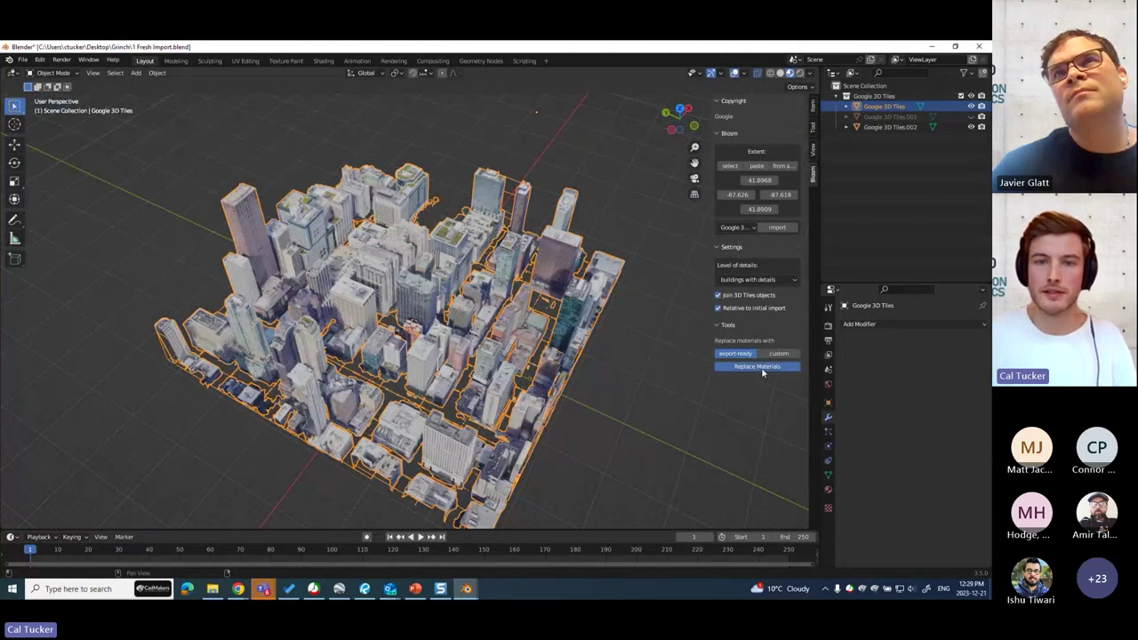
{"action": "scroll", "coordinate": [579, 152], "scroll_direction": "up", "scroll_amount": 3}
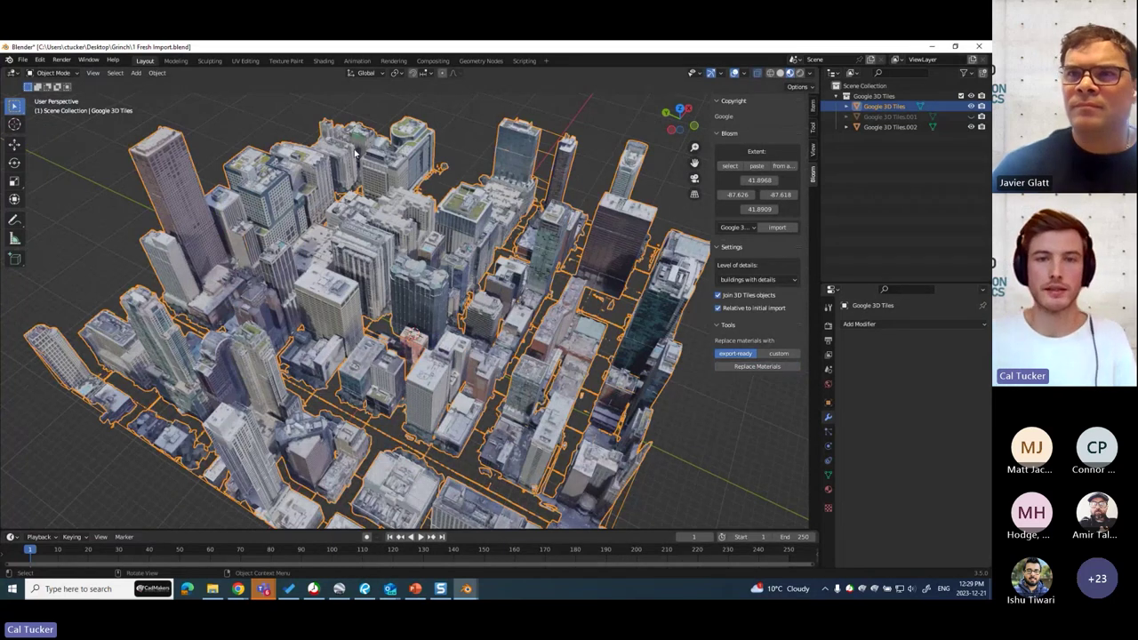
{"action": "scroll", "coordinate": [436, 134], "scroll_direction": "down", "scroll_amount": 5}
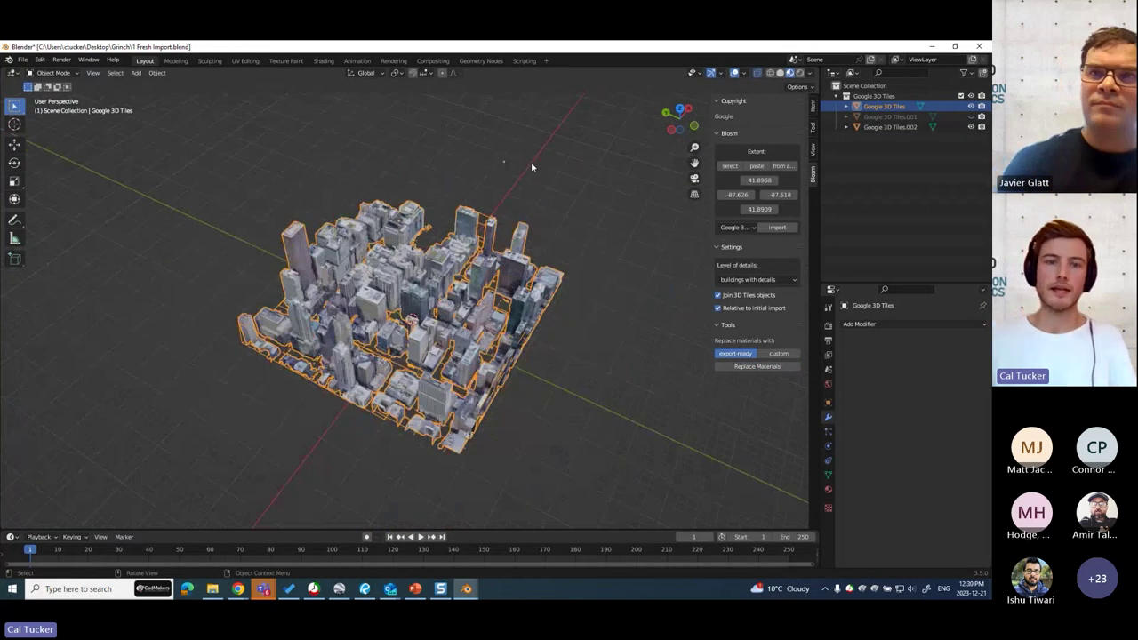
{"action": "left_click", "coordinate": [498, 169]}
{"action": "left_click", "coordinate": [485, 277]}
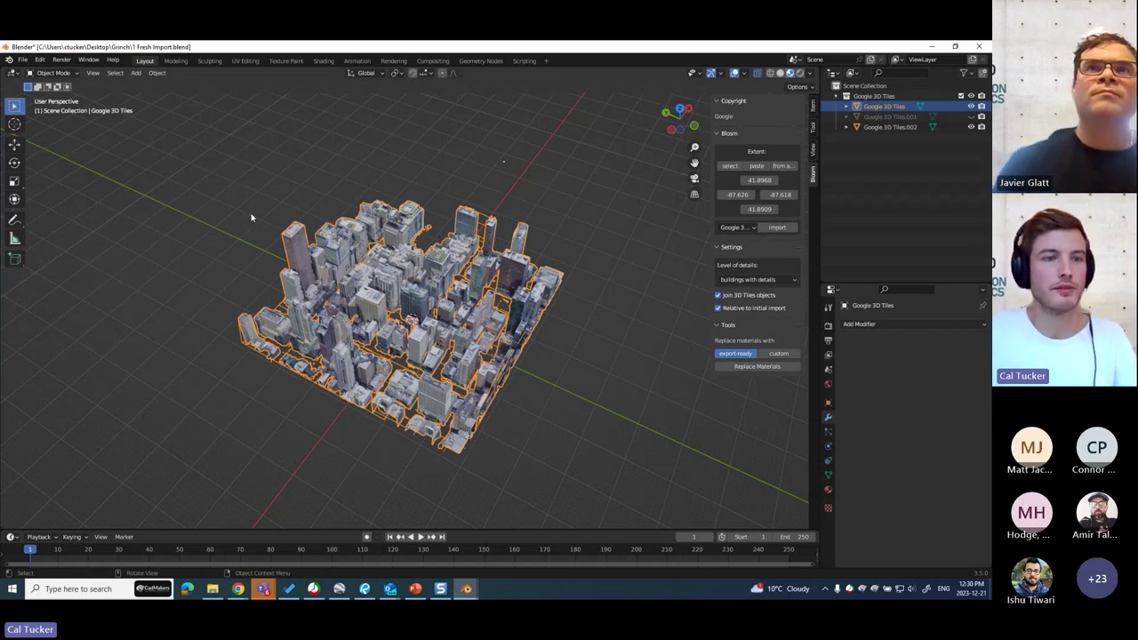
Step: Unpack the city's textures, writing the files to the current directory
{"action": "left_click", "coordinate": [23, 59]}
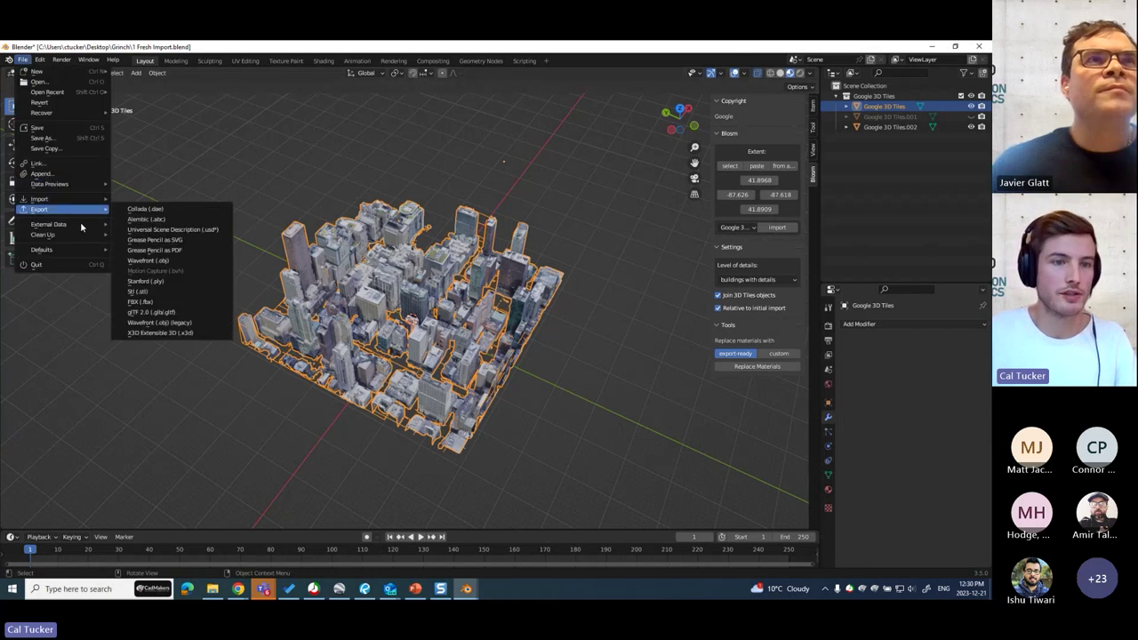
{"action": "mouse_move", "coordinate": [53, 224]}
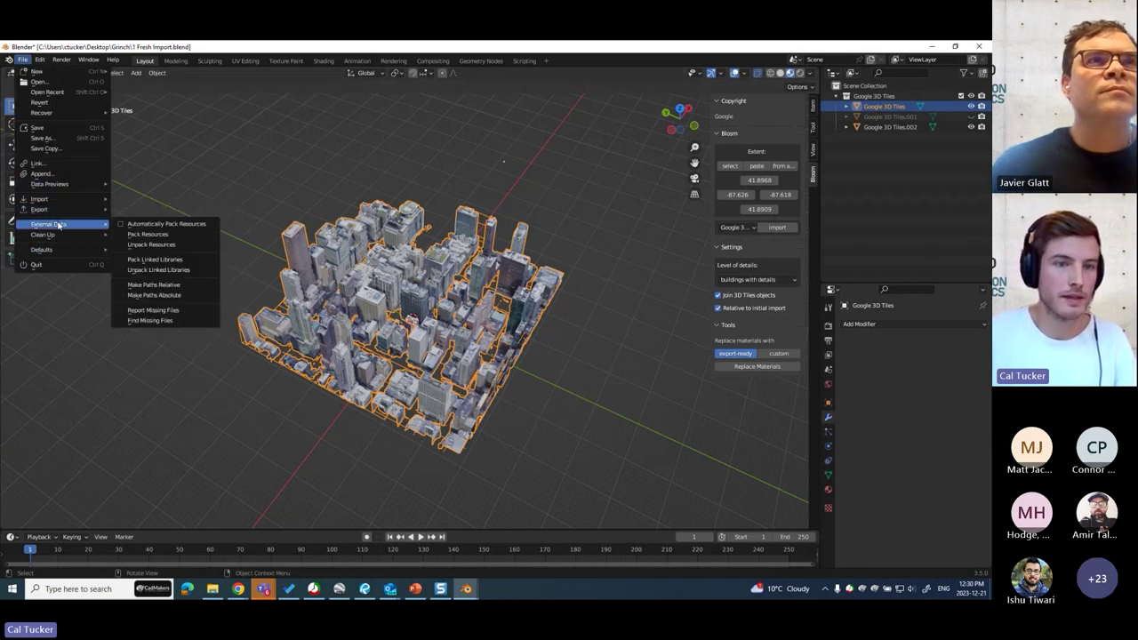
{"action": "left_click", "coordinate": [147, 244]}
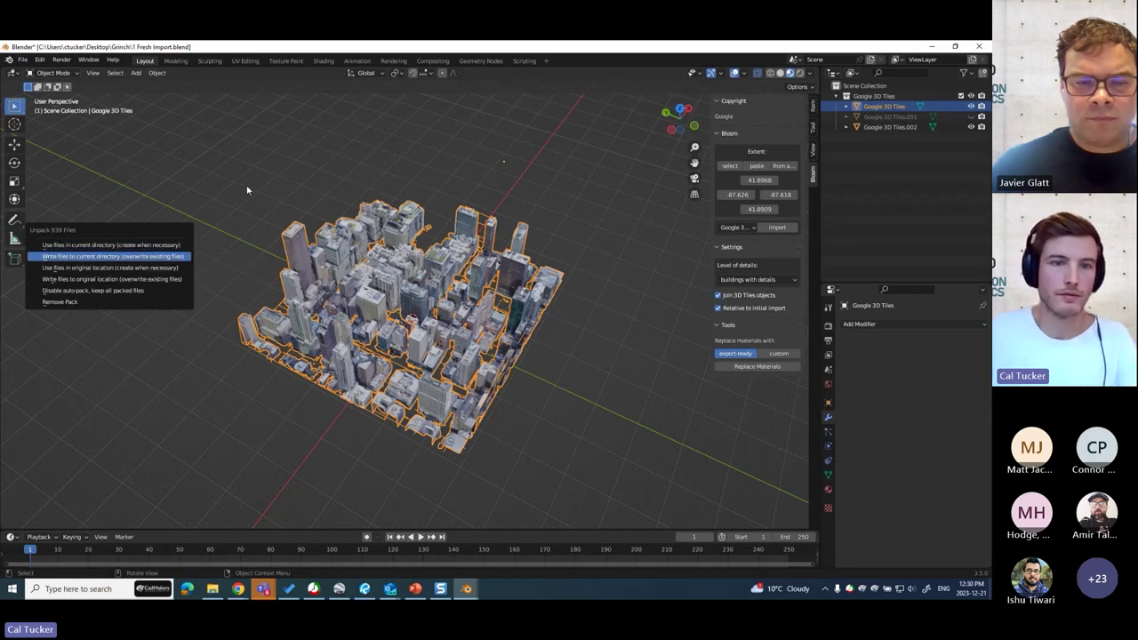
{"action": "key", "text": "Return"}
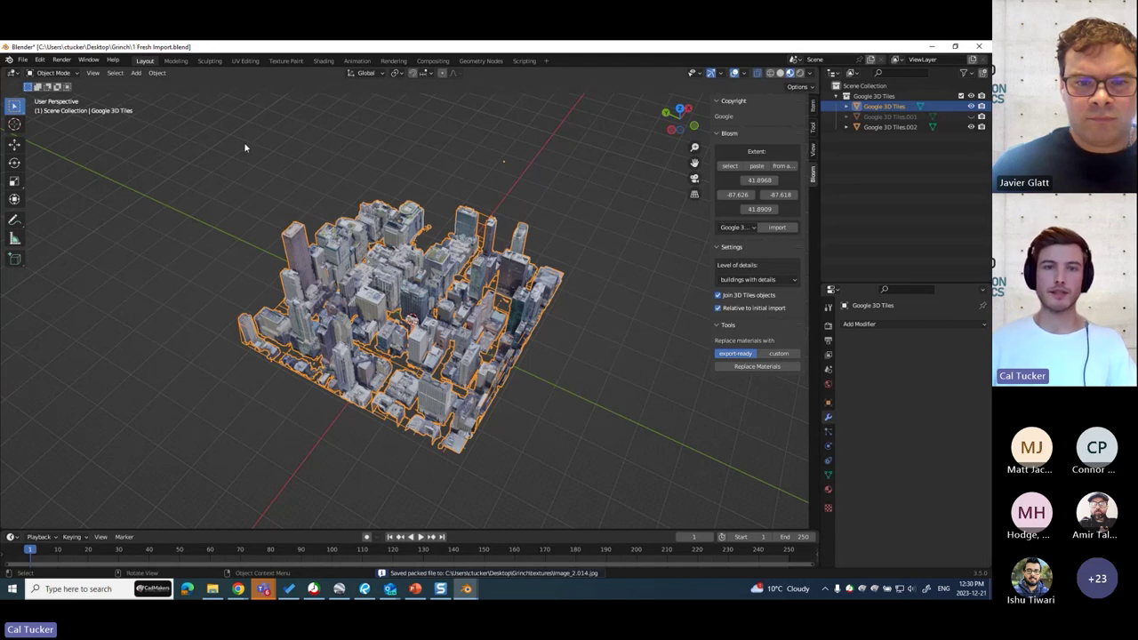
{"action": "left_click", "coordinate": [235, 235]}
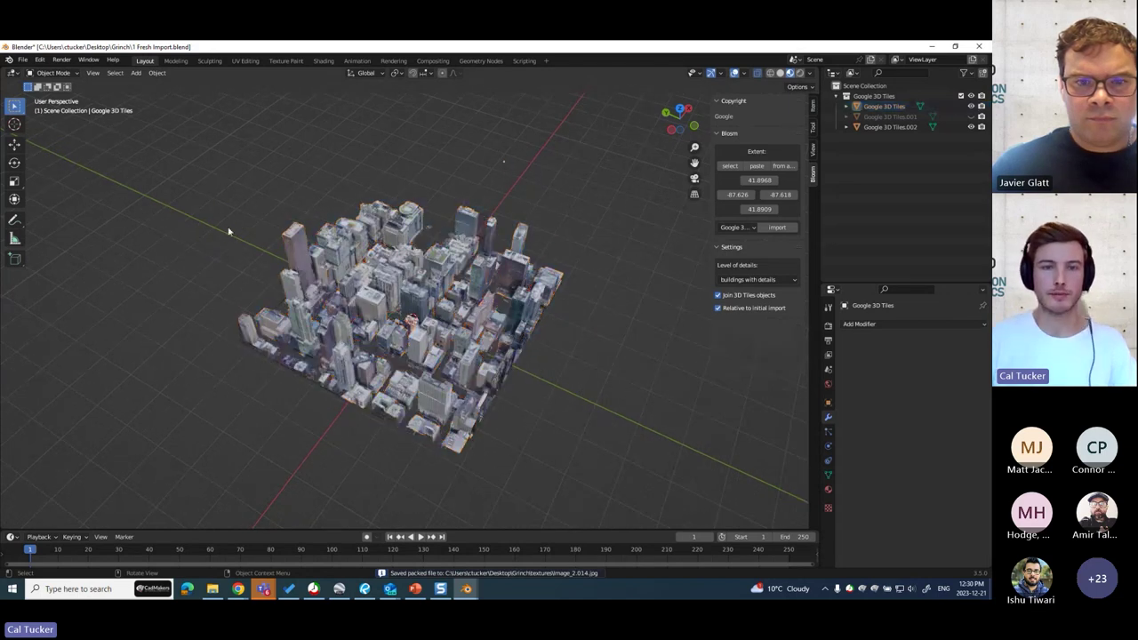
{"action": "left_click", "coordinate": [309, 251]}
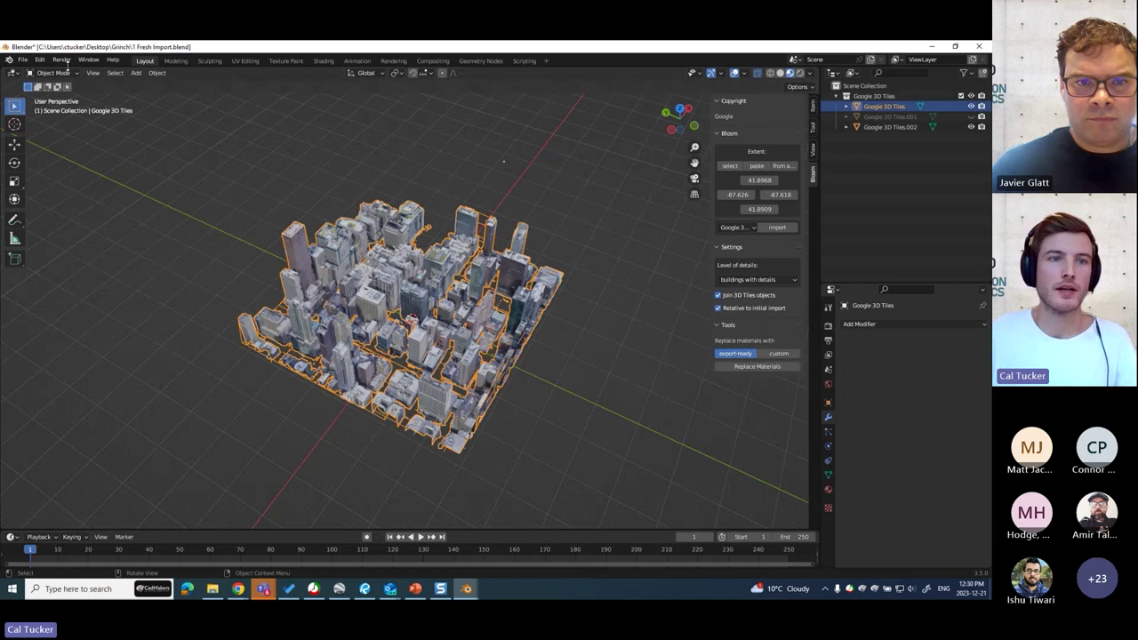
Step: Pack all 939 external texture files back into the Fresh Import blend file
{"action": "left_click", "coordinate": [22, 59]}
{"action": "mouse_move", "coordinate": [53, 224]}
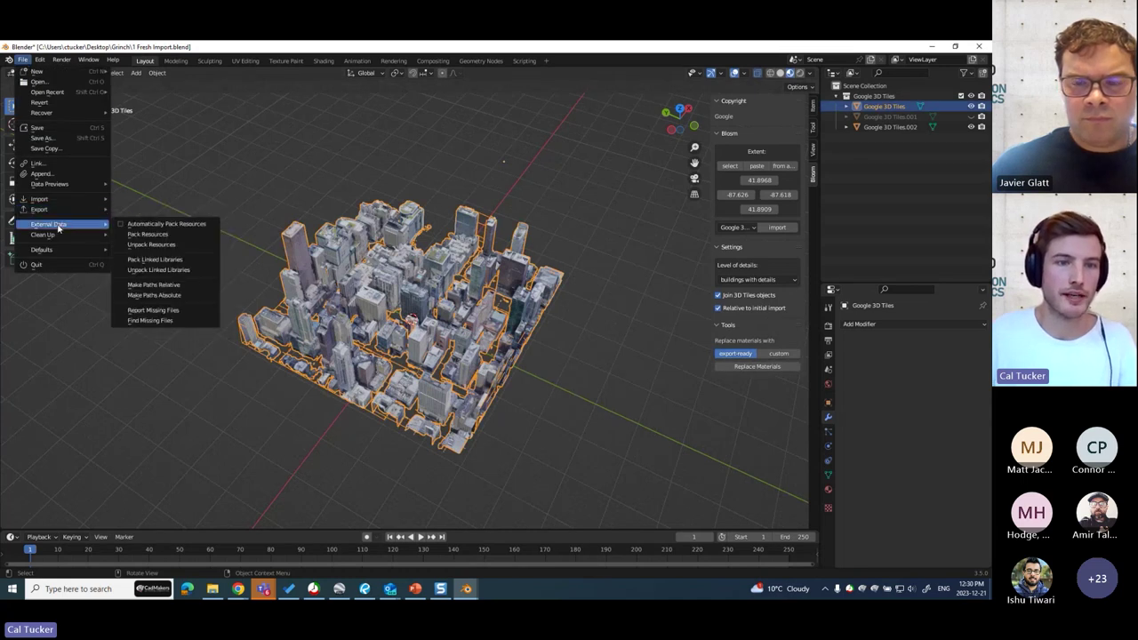
{"action": "left_click", "coordinate": [143, 235]}
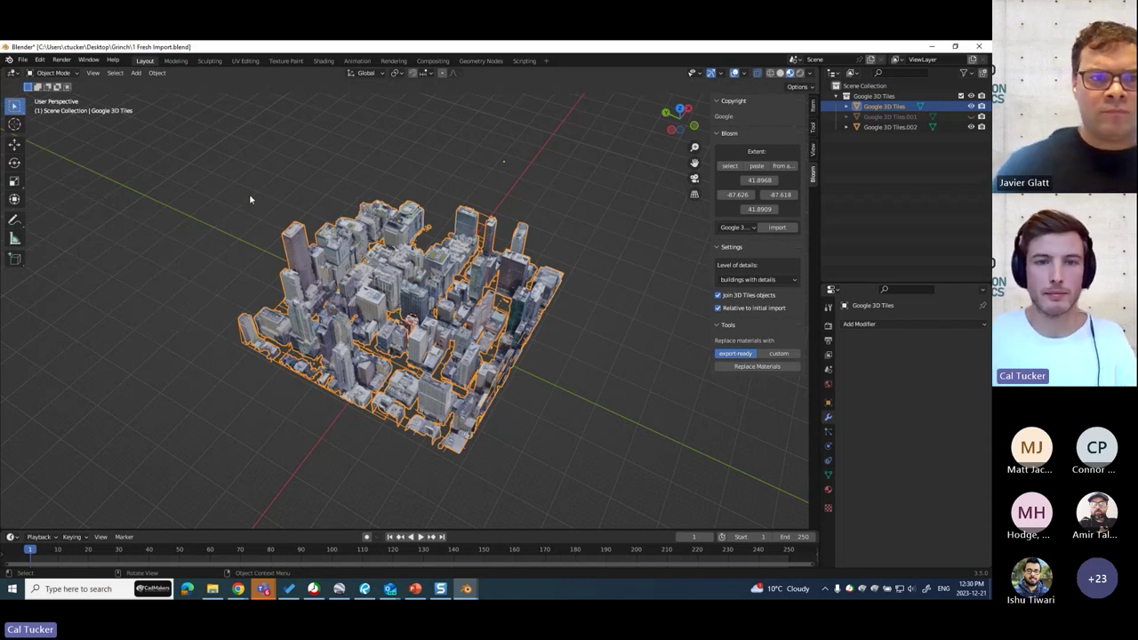
{"action": "scroll", "coordinate": [249, 198], "scroll_direction": "down", "scroll_amount": 3}
{"action": "scroll", "coordinate": [249, 198], "scroll_direction": "up", "scroll_amount": 5}
{"action": "scroll", "coordinate": [267, 191], "scroll_direction": "down", "scroll_amount": 2}
Step: Select the Google 3D Tiles city model and enter Edit Mode
{"action": "left_click", "coordinate": [280, 185]}
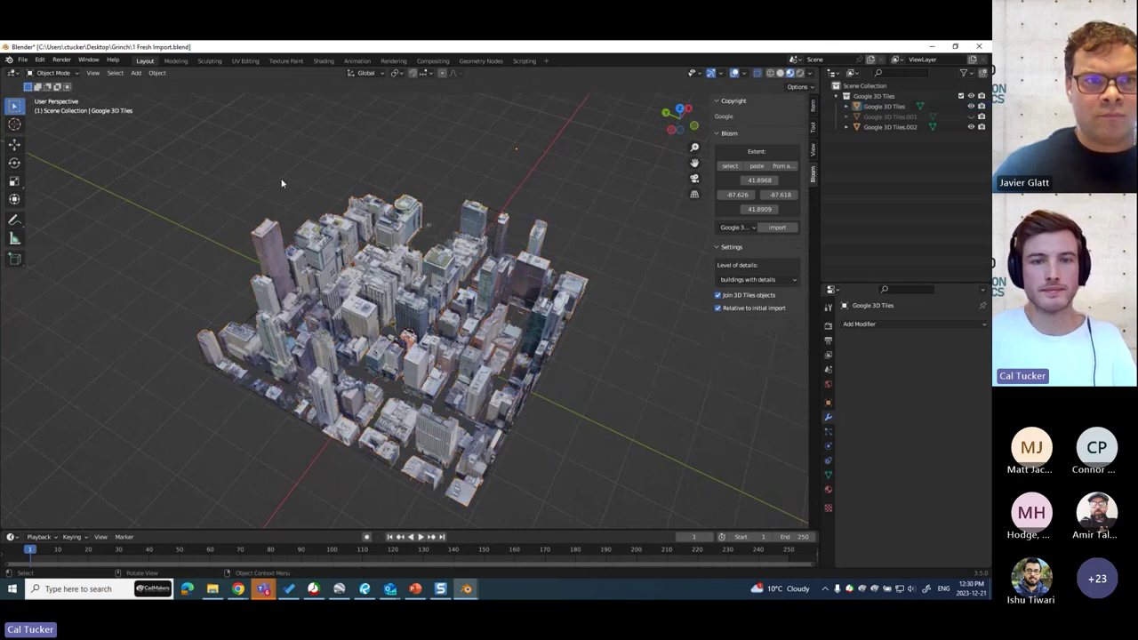
{"action": "scroll", "coordinate": [413, 189], "scroll_direction": "down", "scroll_amount": 3}
{"action": "middle_click_drag", "start_coordinate": [413, 188], "coordinate": [457, 197]}
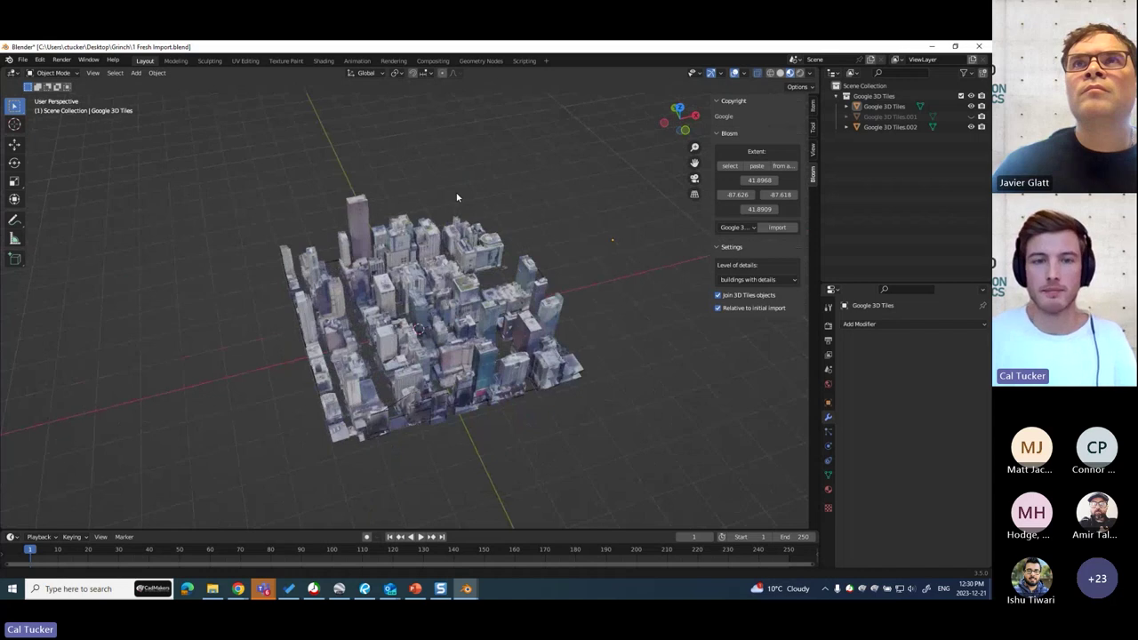
{"action": "scroll", "coordinate": [457, 197], "scroll_direction": "up", "scroll_amount": 2}
{"action": "left_click", "coordinate": [425, 262]}
{"action": "right_click", "coordinate": [425, 263]}
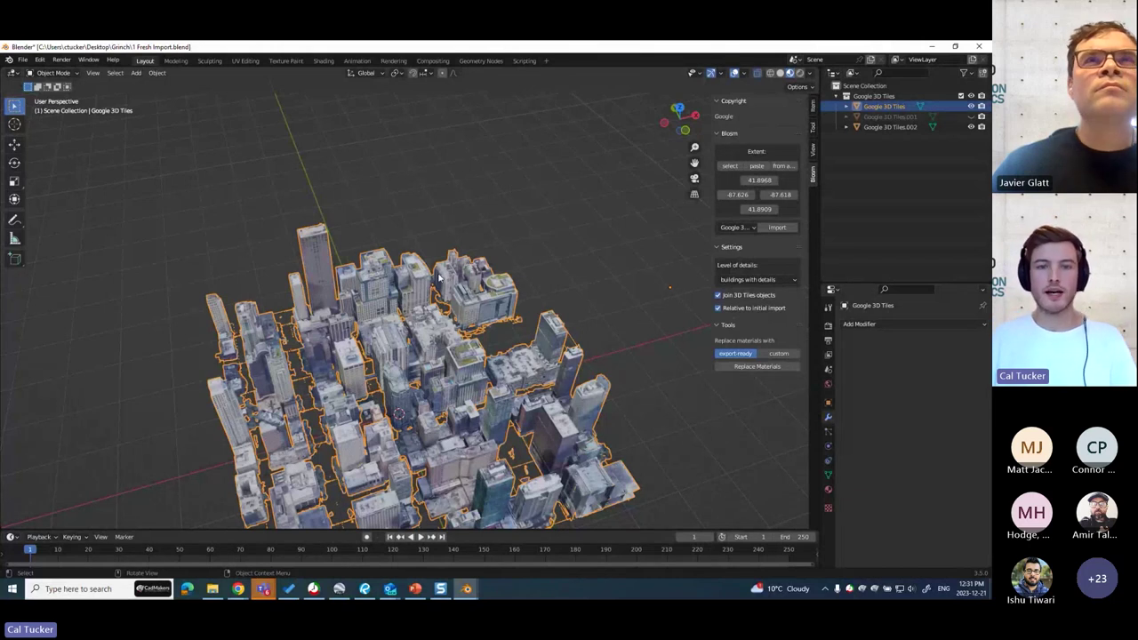
{"action": "key", "text": "Tab"}
Step: Box-select every vertex of the city mesh and separate it by material
{"action": "scroll", "coordinate": [498, 249], "scroll_direction": "down", "scroll_amount": 5}
{"action": "middle_click_drag", "start_coordinate": [540, 270], "coordinate": [406, 246]}
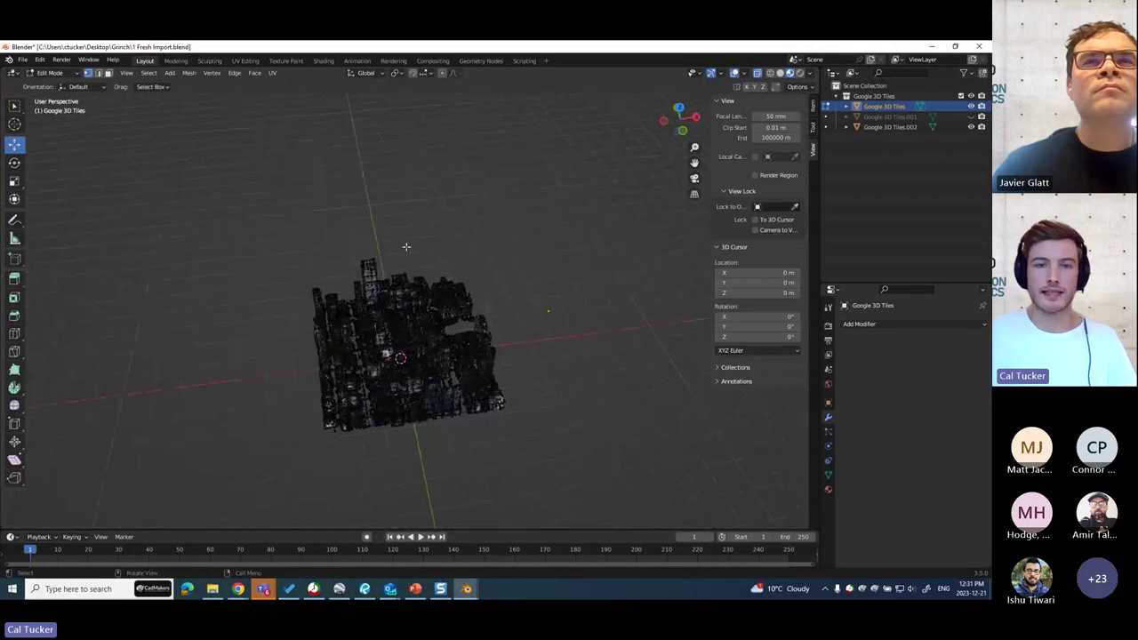
{"action": "left_click_drag", "start_coordinate": [201, 148], "coordinate": [619, 474]}
{"action": "middle_click_drag", "start_coordinate": [619, 474], "coordinate": [446, 342]}
{"action": "right_click", "coordinate": [426, 305]}
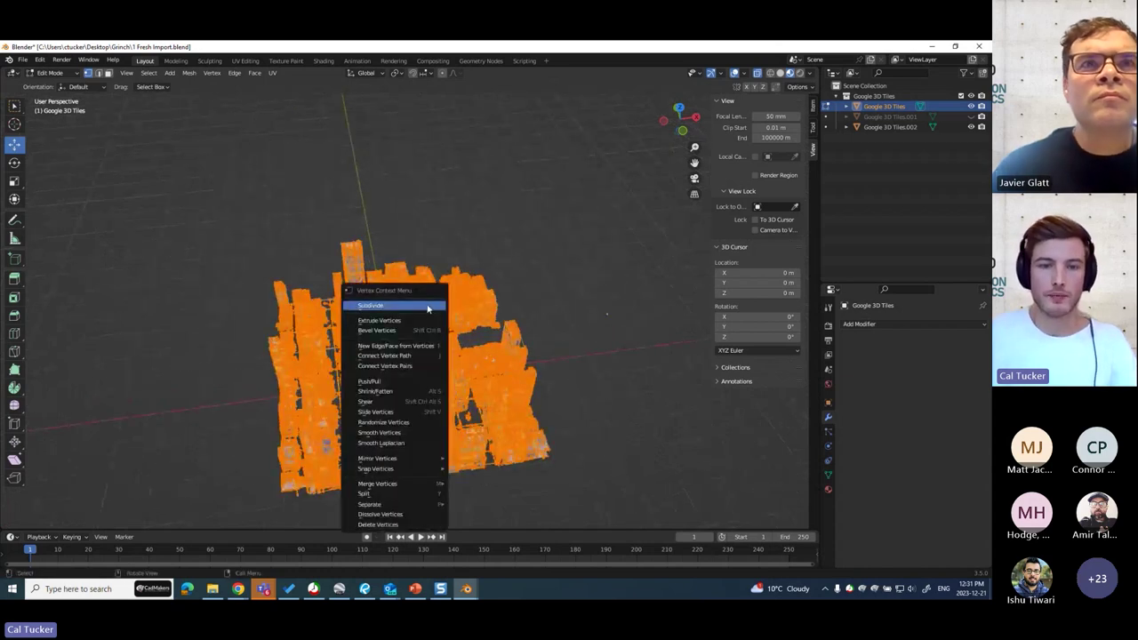
{"action": "mouse_move", "coordinate": [392, 509]}
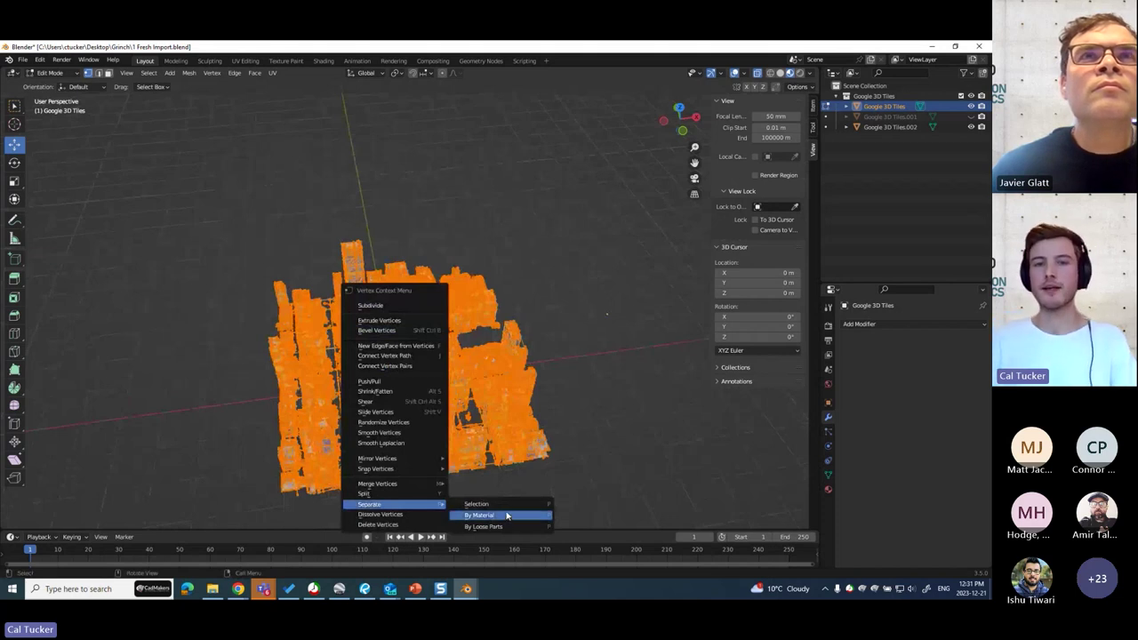
{"action": "left_click", "coordinate": [506, 516]}
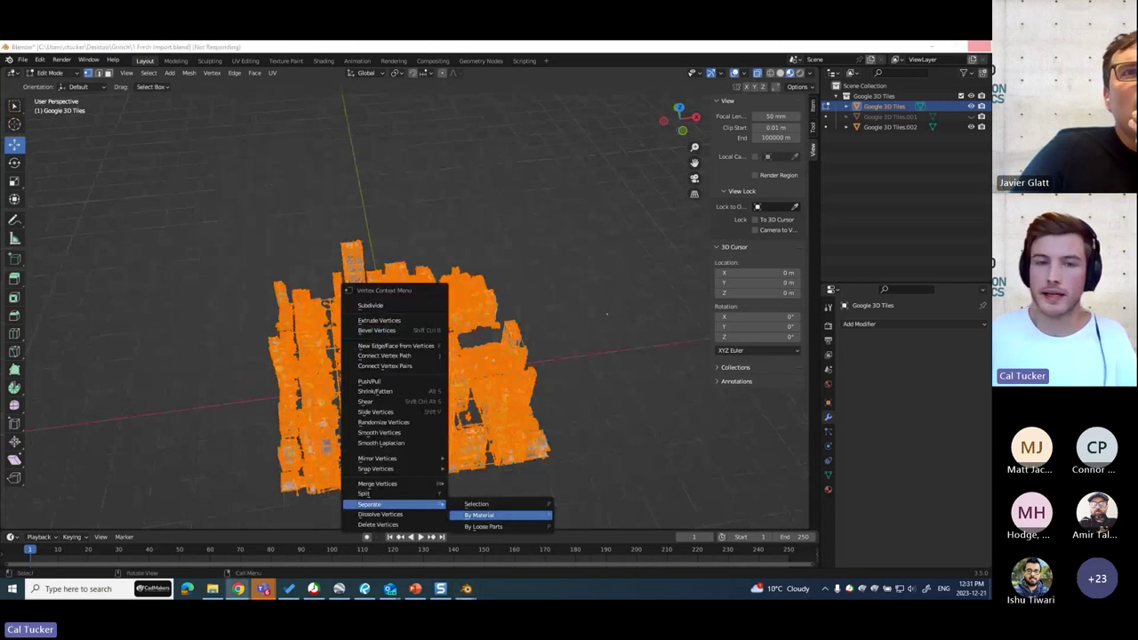
{"action": "key", "text": "alt+Tab"}
Step: Switch the site plan to 3D and upload Topo.glb under Buildings > Imported Mesh
{"action": "left_click_drag", "start_coordinate": [661, 345], "coordinate": [731, 265]}
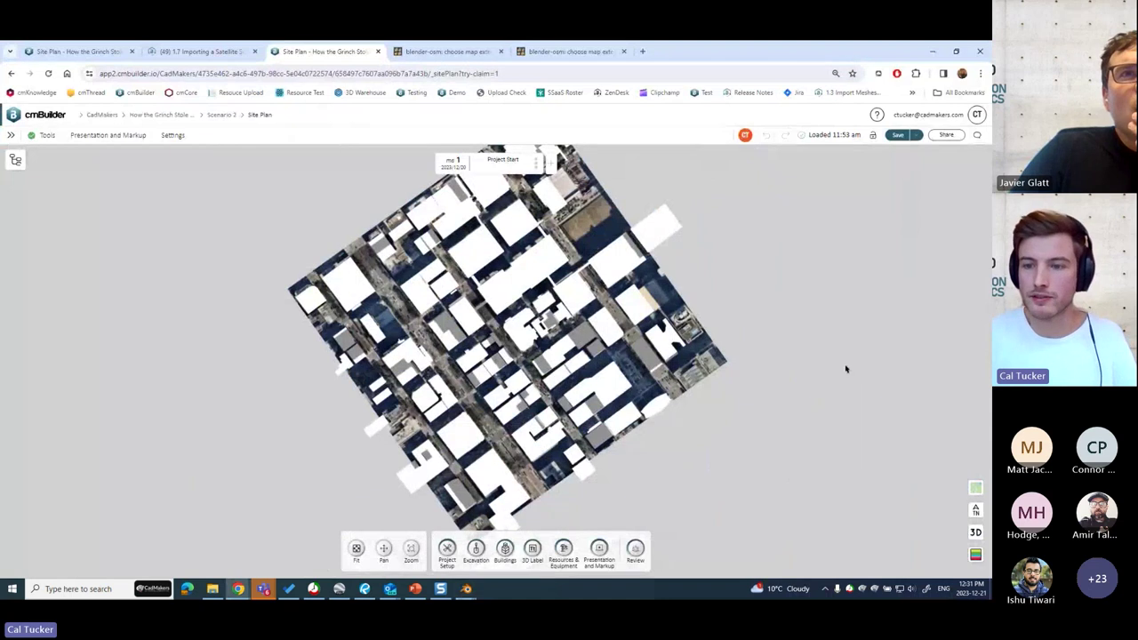
{"action": "left_click", "coordinate": [975, 531]}
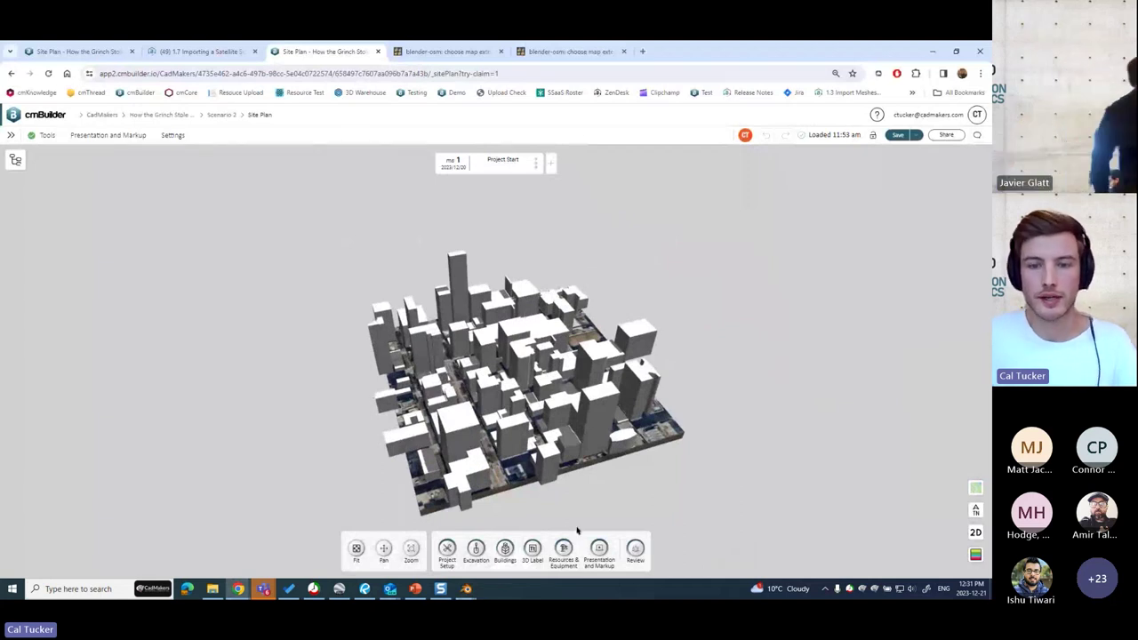
{"action": "left_click", "coordinate": [504, 549]}
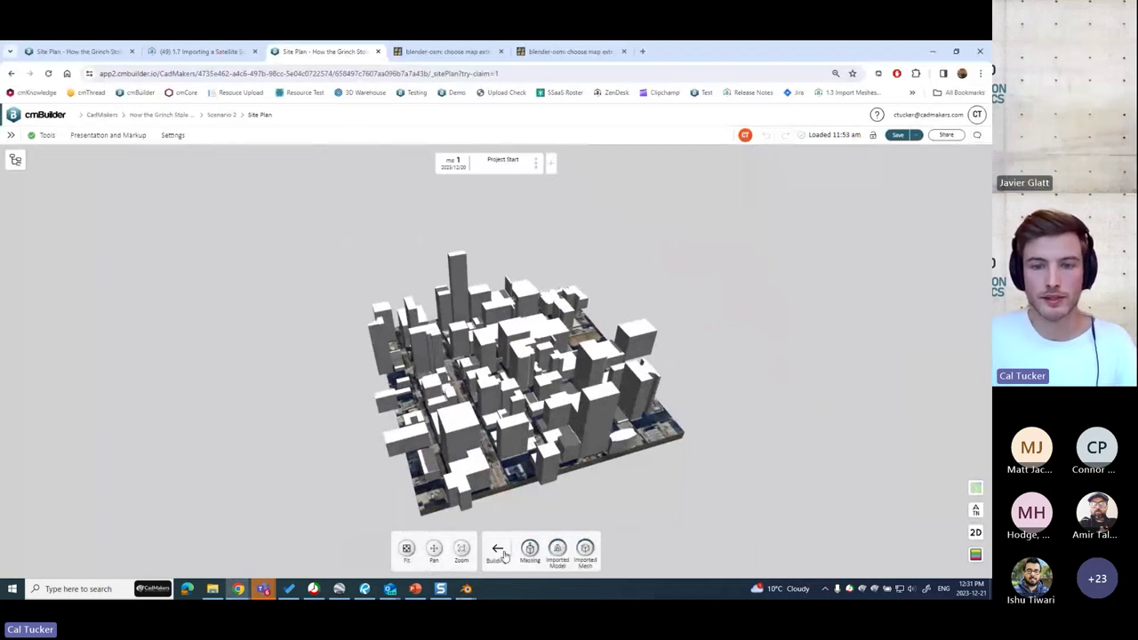
{"action": "left_click", "coordinate": [585, 551]}
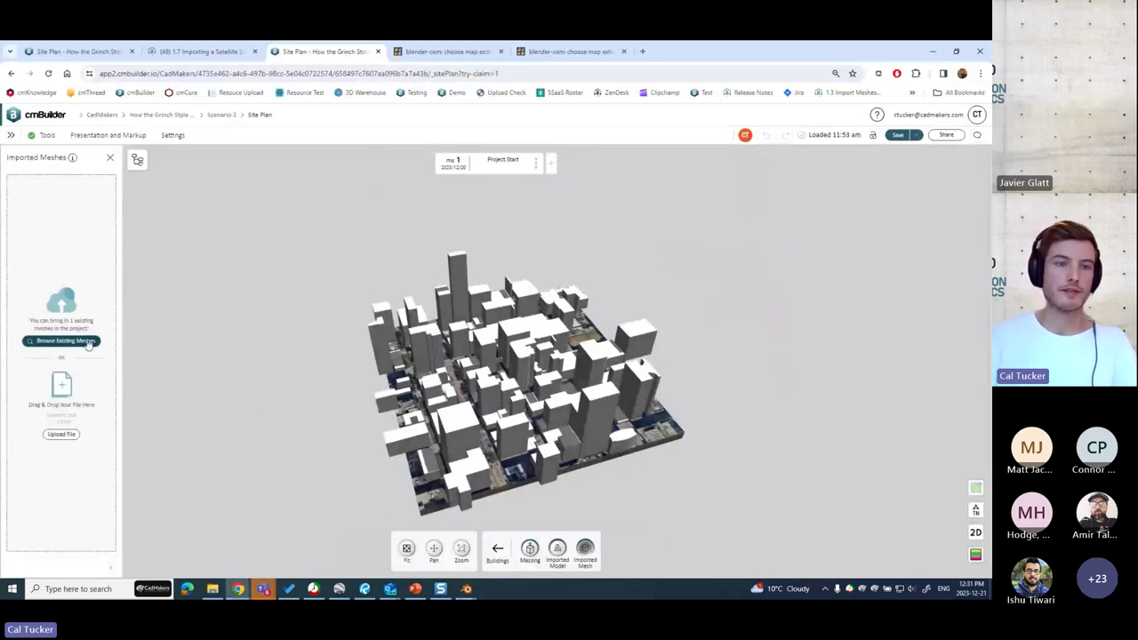
{"action": "left_click", "coordinate": [73, 434]}
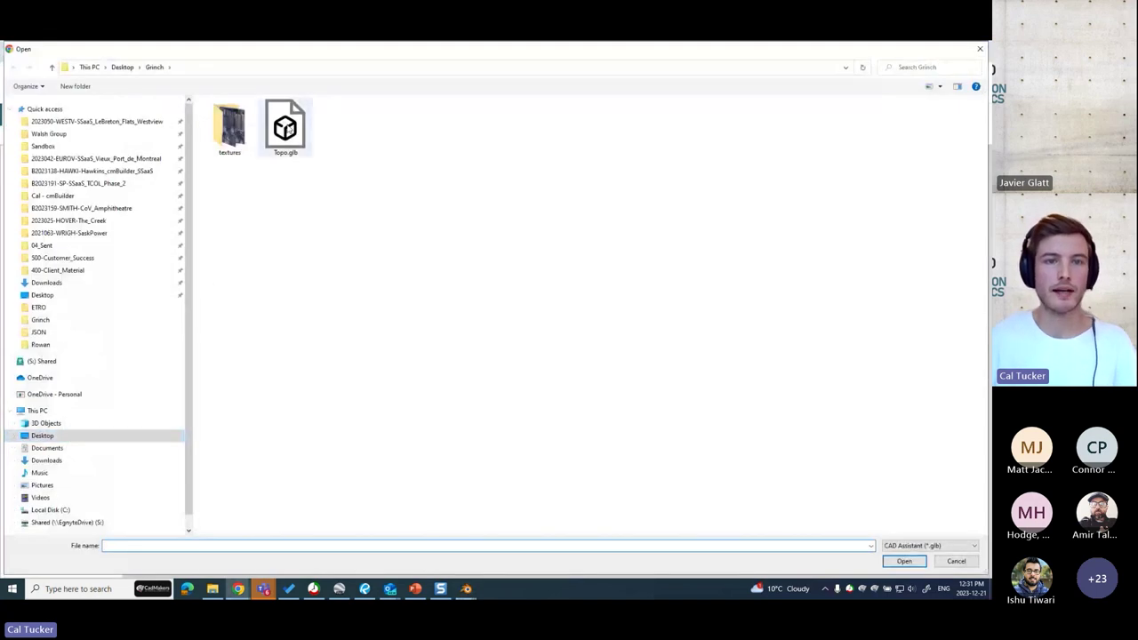
{"action": "left_click", "coordinate": [286, 127]}
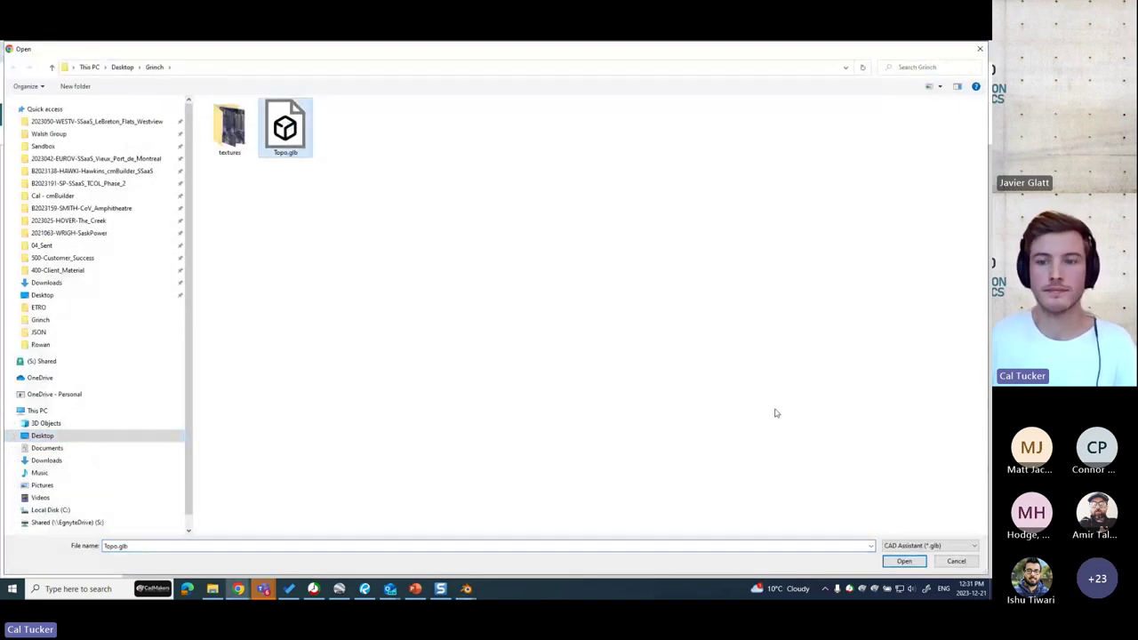
{"action": "left_click", "coordinate": [903, 561]}
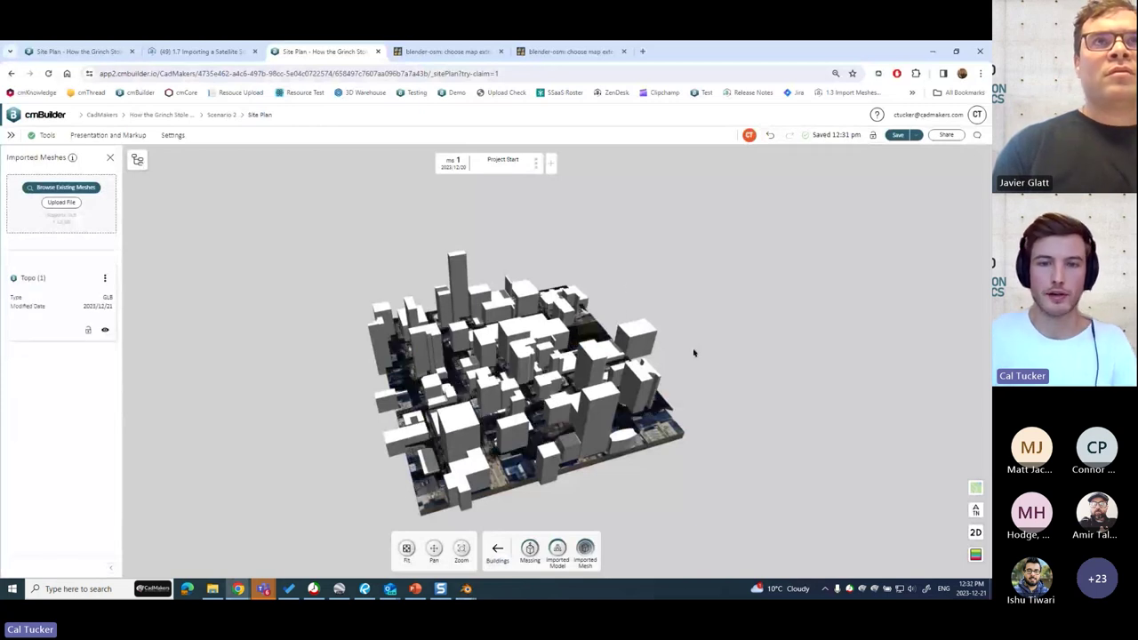
Step: Select the imported Topo mesh and view the site plan in flat 2D
{"action": "left_click_drag", "start_coordinate": [699, 316], "coordinate": [563, 339]}
{"action": "left_click", "coordinate": [571, 338]}
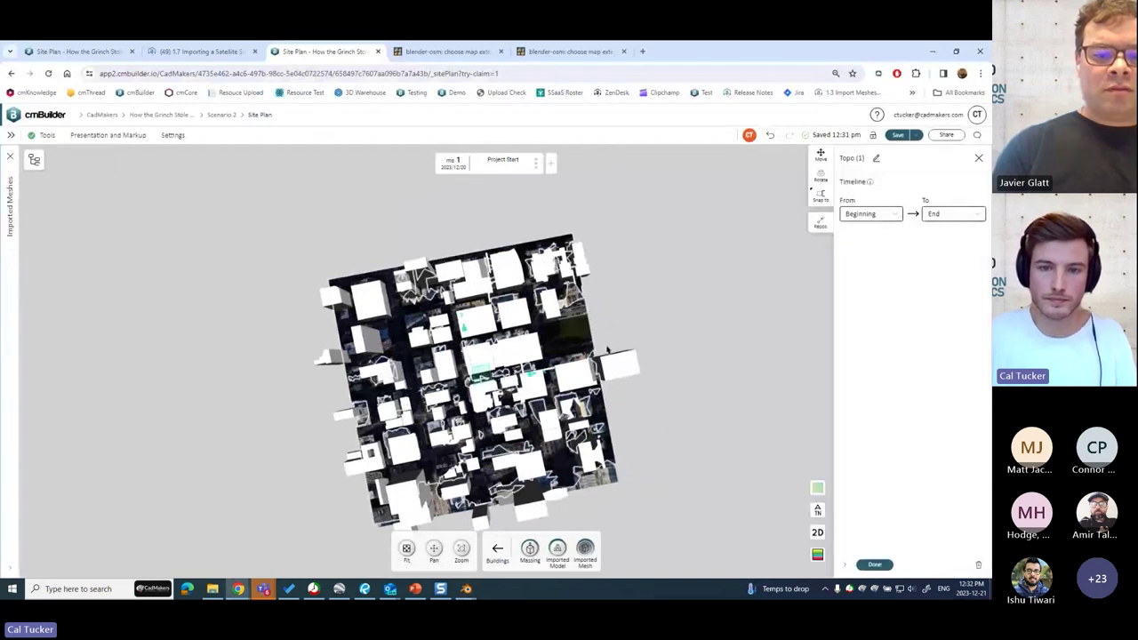
{"action": "left_click_drag", "start_coordinate": [687, 296], "coordinate": [582, 399]}
{"action": "scroll", "coordinate": [632, 346], "scroll_direction": "up", "scroll_amount": 2}
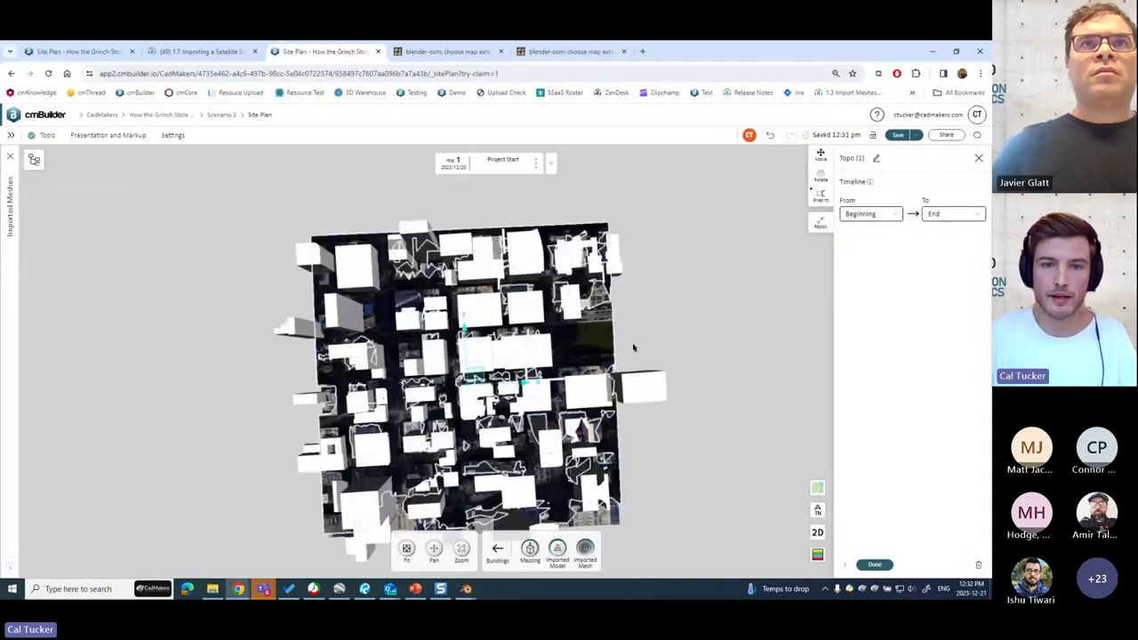
{"action": "scroll", "coordinate": [708, 328], "scroll_direction": "up", "scroll_amount": 5}
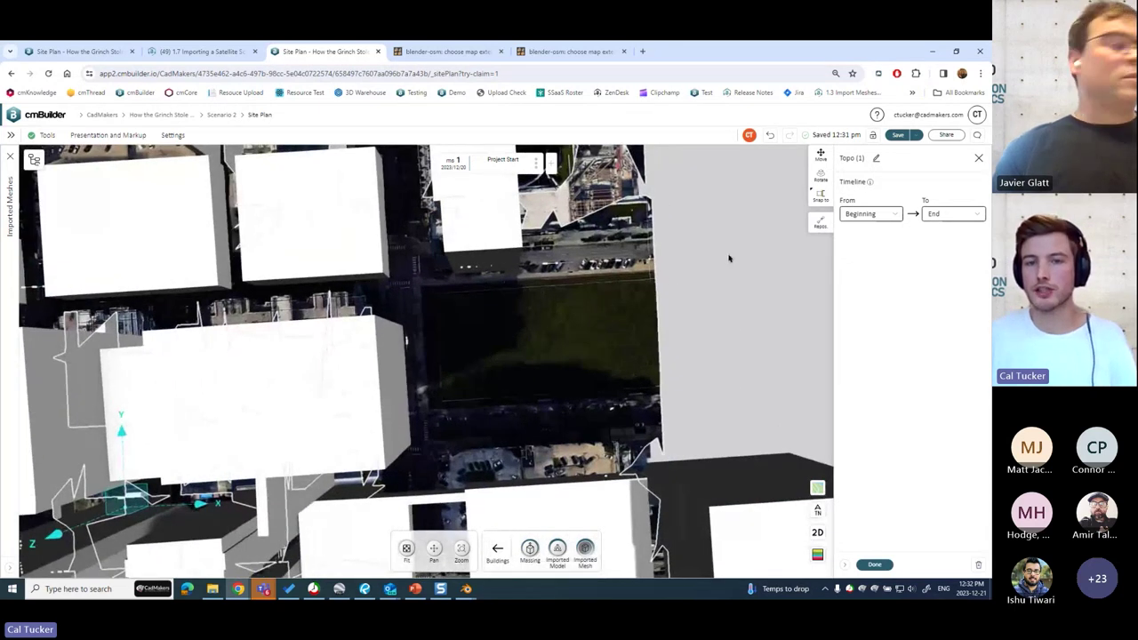
{"action": "scroll", "coordinate": [729, 258], "scroll_direction": "down", "scroll_amount": 3}
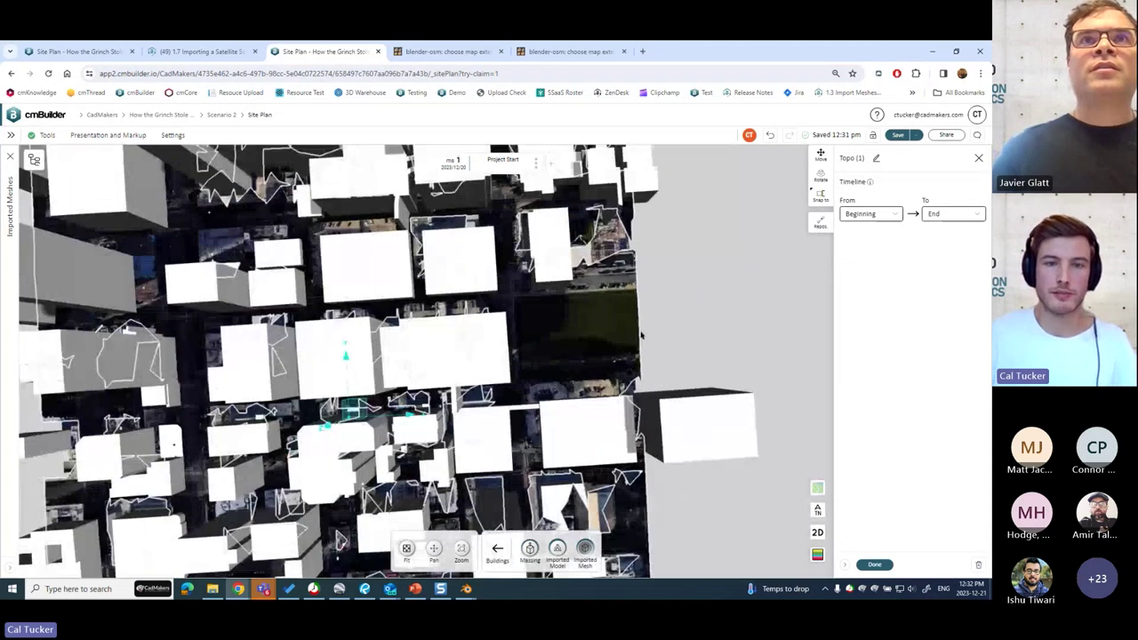
{"action": "left_click", "coordinate": [816, 532]}
{"action": "scroll", "coordinate": [635, 423], "scroll_direction": "up", "scroll_amount": 3}
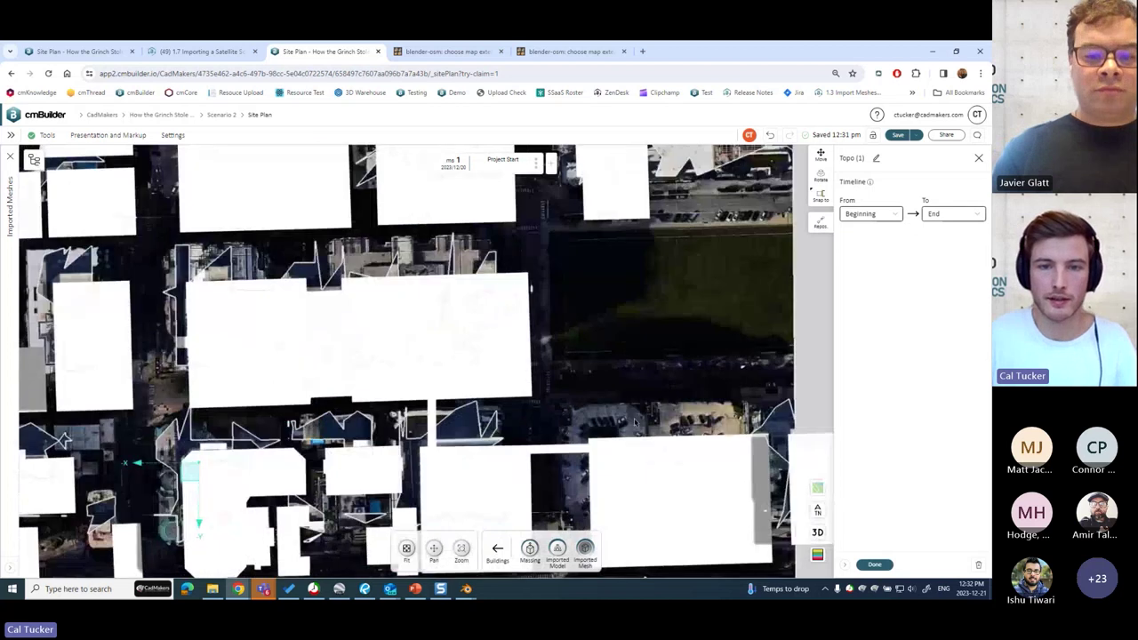
{"action": "scroll", "coordinate": [634, 423], "scroll_direction": "down", "scroll_amount": 5}
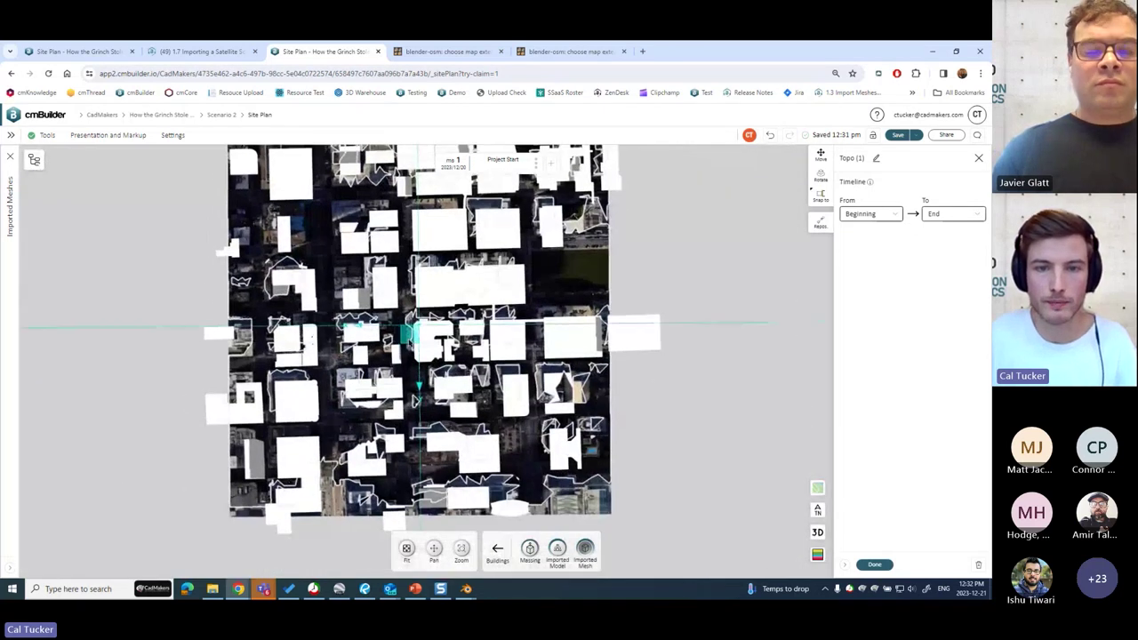
Step: Shift the satellite mesh in X/Y to about X 0.58, Y -17.15 to match the buildings
{"action": "mouse_move", "coordinate": [405, 336]}
{"action": "left_mouse_down"}
{"action": "mouse_move", "coordinate": [356, 347]}
{"action": "mouse_move", "coordinate": [416, 355]}
{"action": "left_mouse_up"}
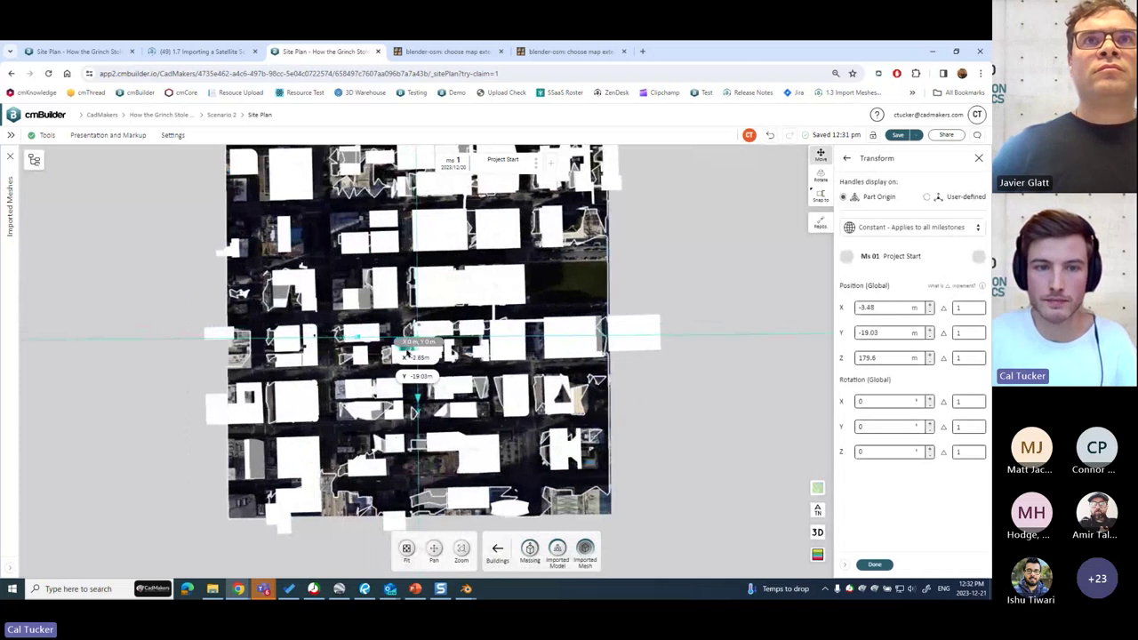
{"action": "scroll", "coordinate": [601, 312], "scroll_direction": "up", "scroll_amount": 3}
{"action": "scroll", "coordinate": [602, 311], "scroll_direction": "up", "scroll_amount": 5}
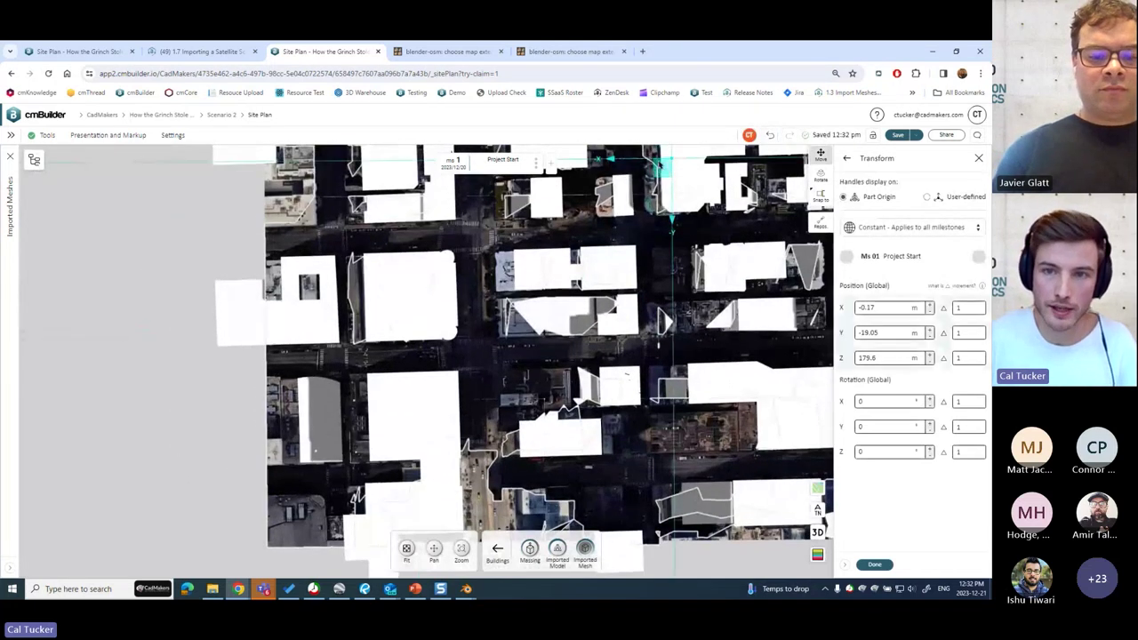
{"action": "left_click_drag", "start_coordinate": [662, 169], "coordinate": [672, 179]}
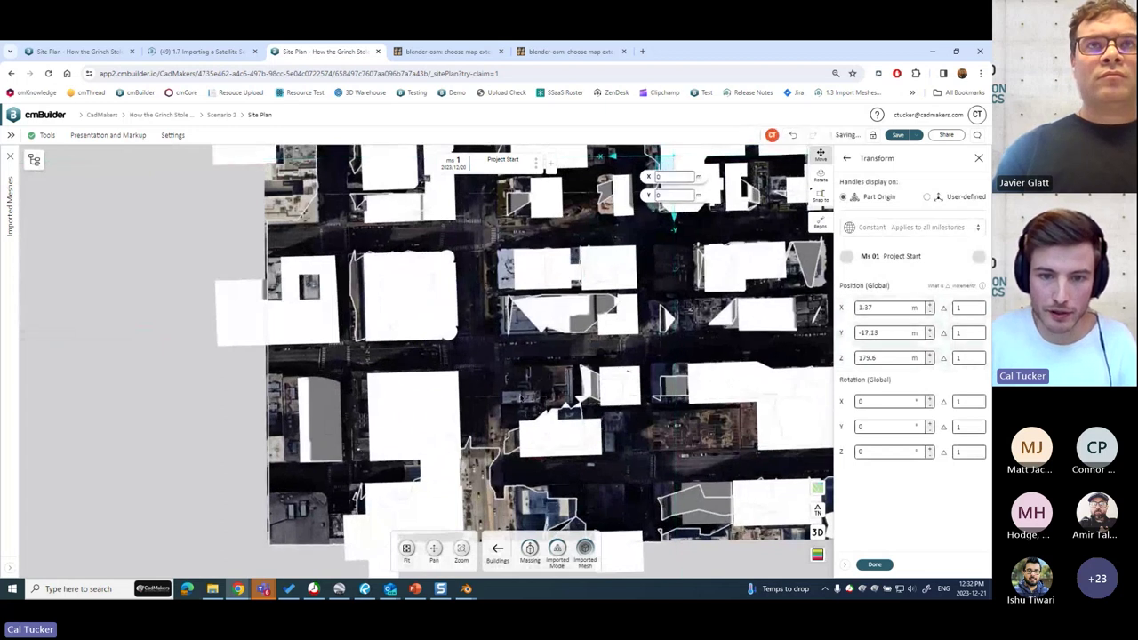
{"action": "scroll", "coordinate": [475, 362], "scroll_direction": "up", "scroll_amount": 4}
{"action": "scroll", "coordinate": [475, 361], "scroll_direction": "up", "scroll_amount": 2}
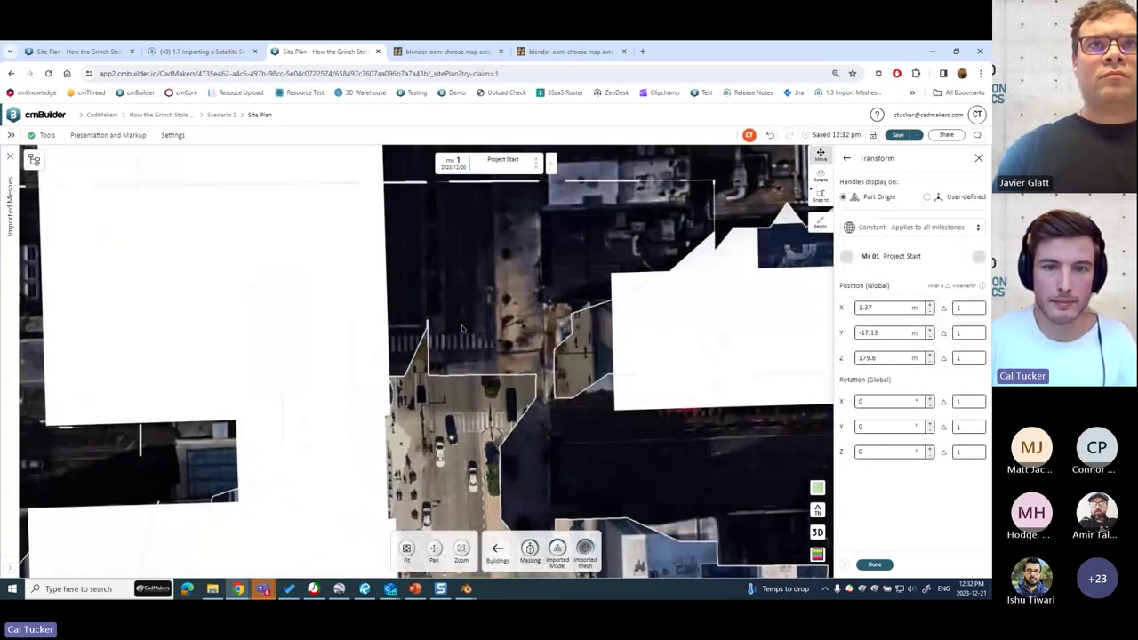
{"action": "scroll", "coordinate": [480, 344], "scroll_direction": "down", "scroll_amount": 6}
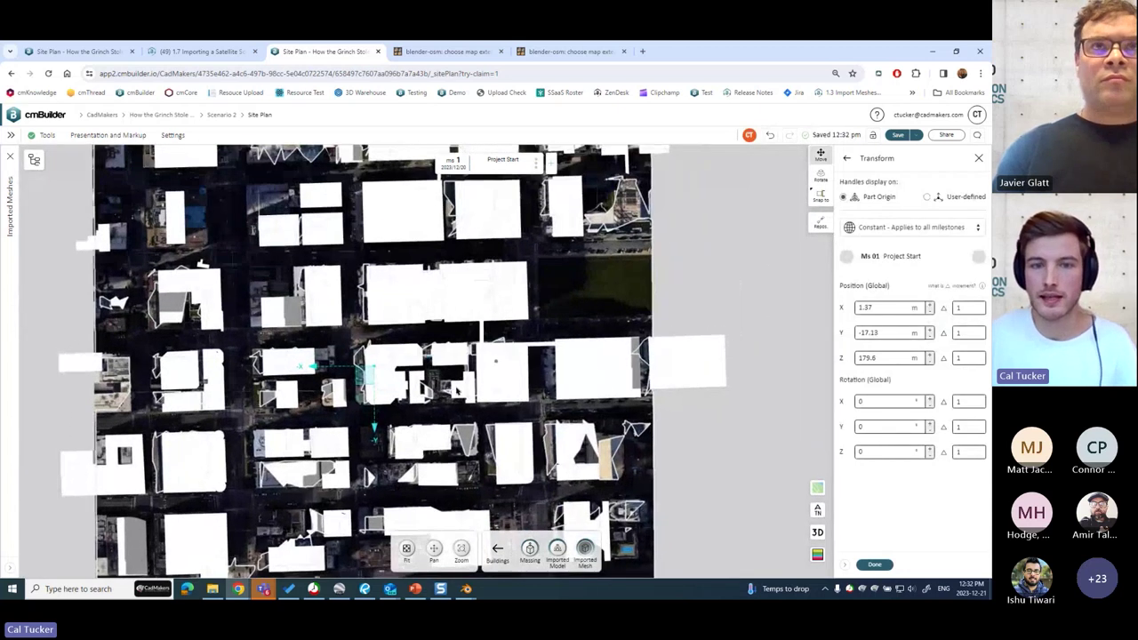
{"action": "scroll", "coordinate": [498, 346], "scroll_direction": "up", "scroll_amount": 3}
{"action": "left_click_drag", "start_coordinate": [331, 380], "coordinate": [307, 397]}
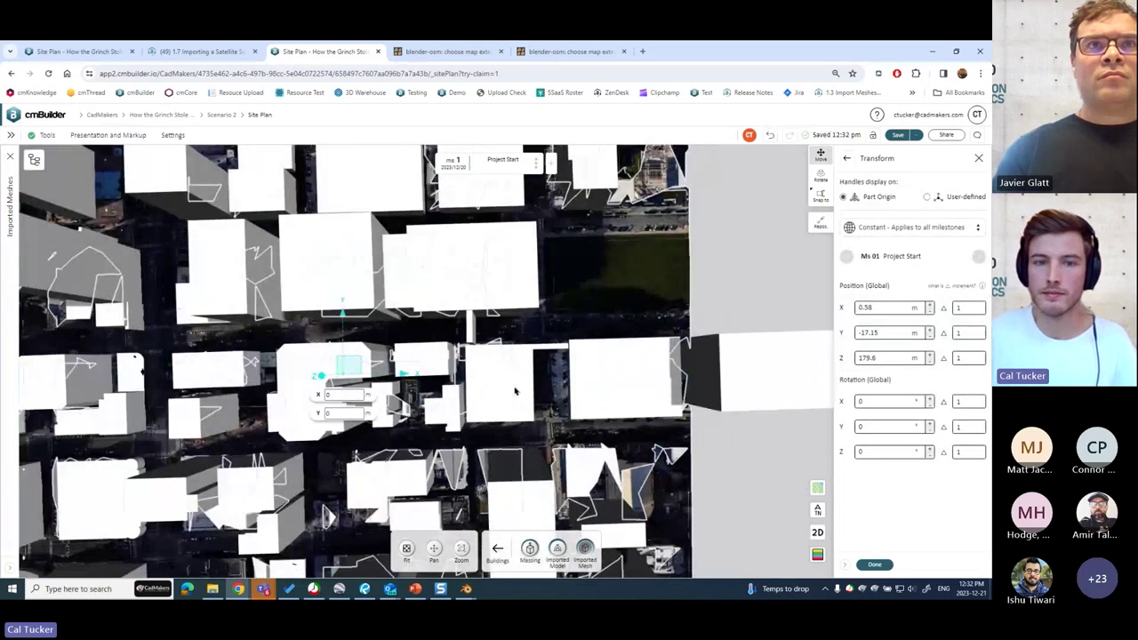
Step: In 3D, lower the overlay to Z 158.78 m and confirm its position
{"action": "left_click", "coordinate": [816, 532]}
{"action": "left_click_drag", "start_coordinate": [451, 282], "coordinate": [458, 296]}
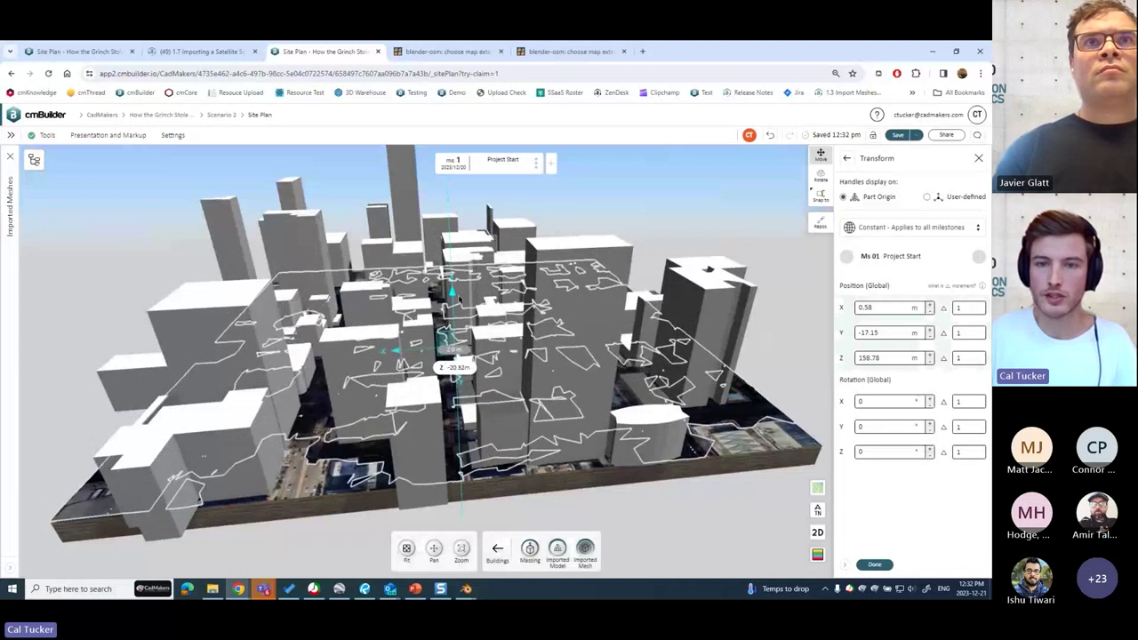
{"action": "left_click_drag", "start_coordinate": [267, 523], "coordinate": [428, 203]}
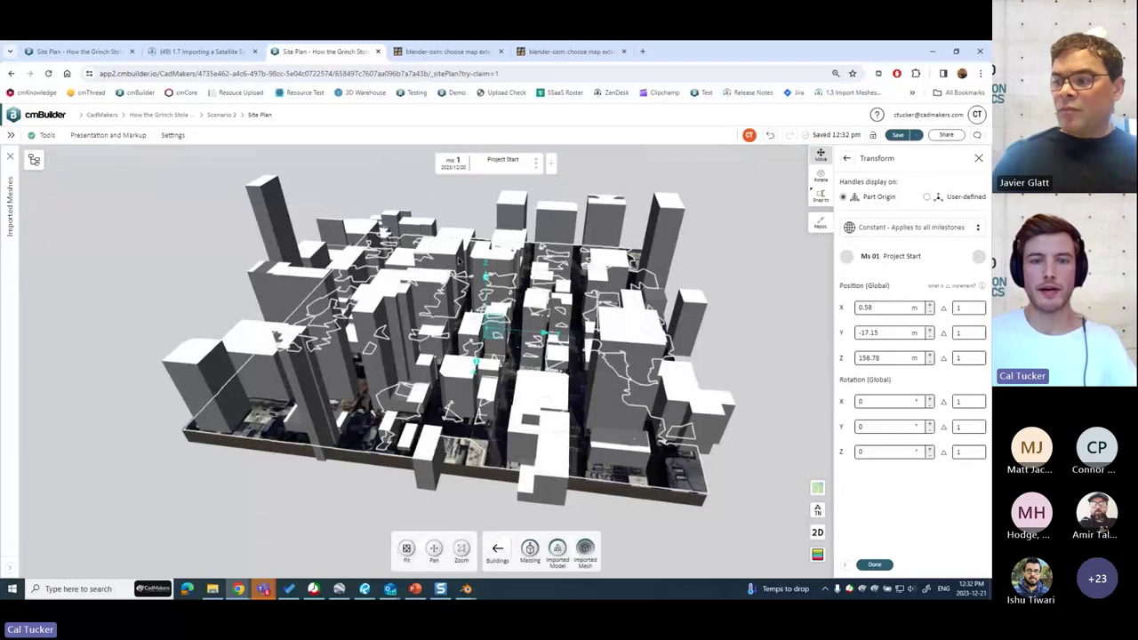
{"action": "left_click", "coordinate": [873, 564]}
Step: Start Create Terrain (Meshes) from Project Setup > Custom Terrain
{"action": "scroll", "coordinate": [718, 263], "scroll_direction": "down", "scroll_amount": 3}
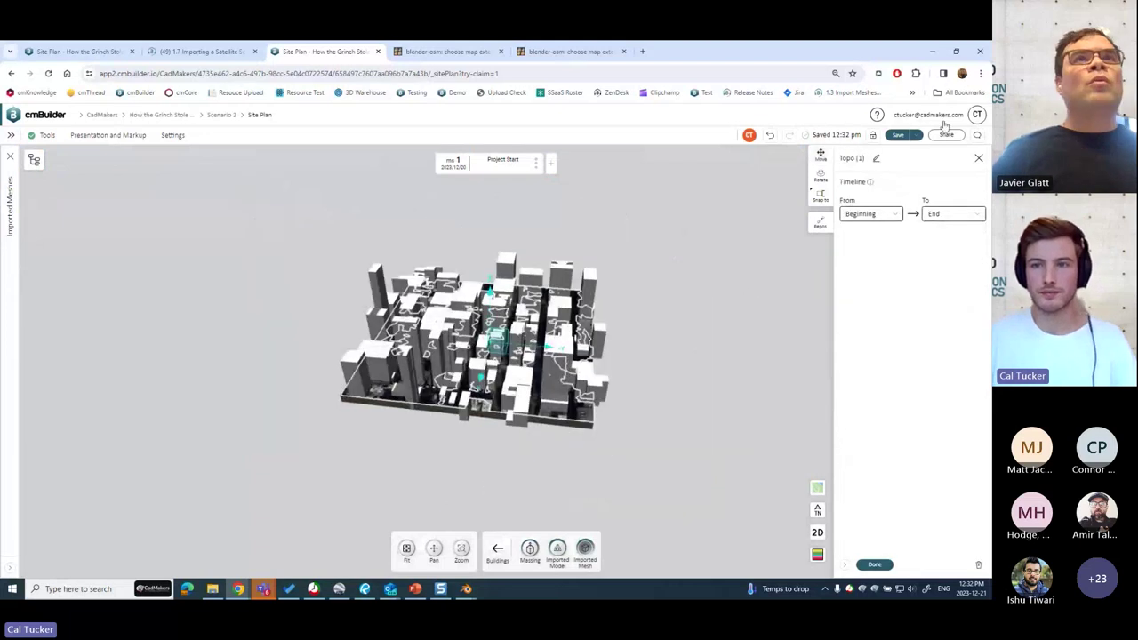
{"action": "left_click", "coordinate": [978, 157]}
{"action": "scroll", "coordinate": [760, 246], "scroll_direction": "up", "scroll_amount": 3}
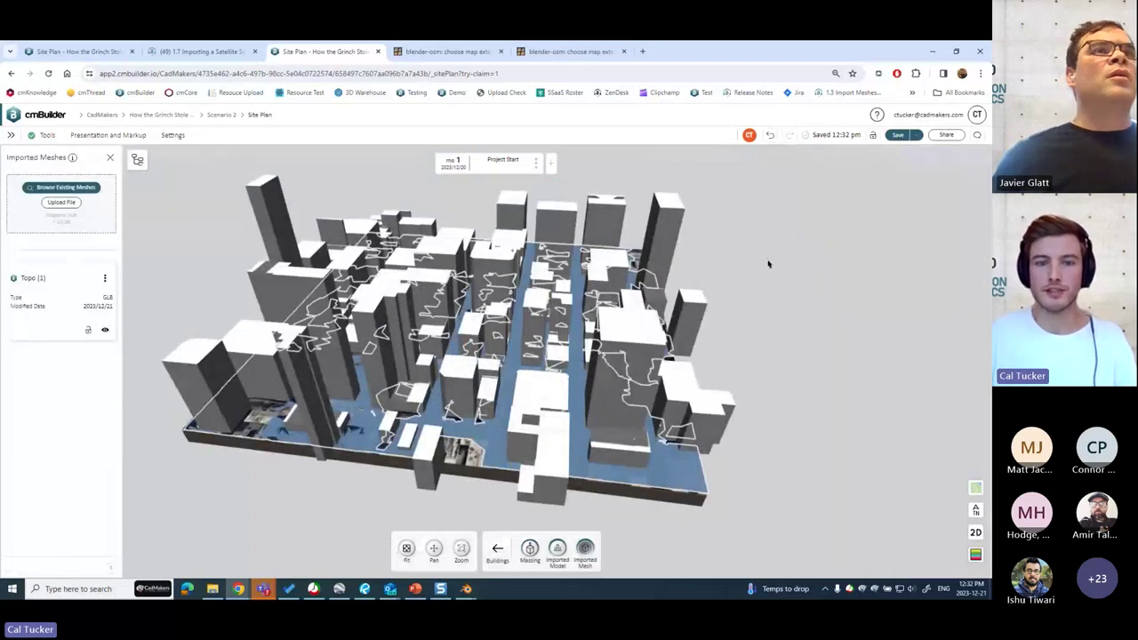
{"action": "left_click", "coordinate": [496, 549]}
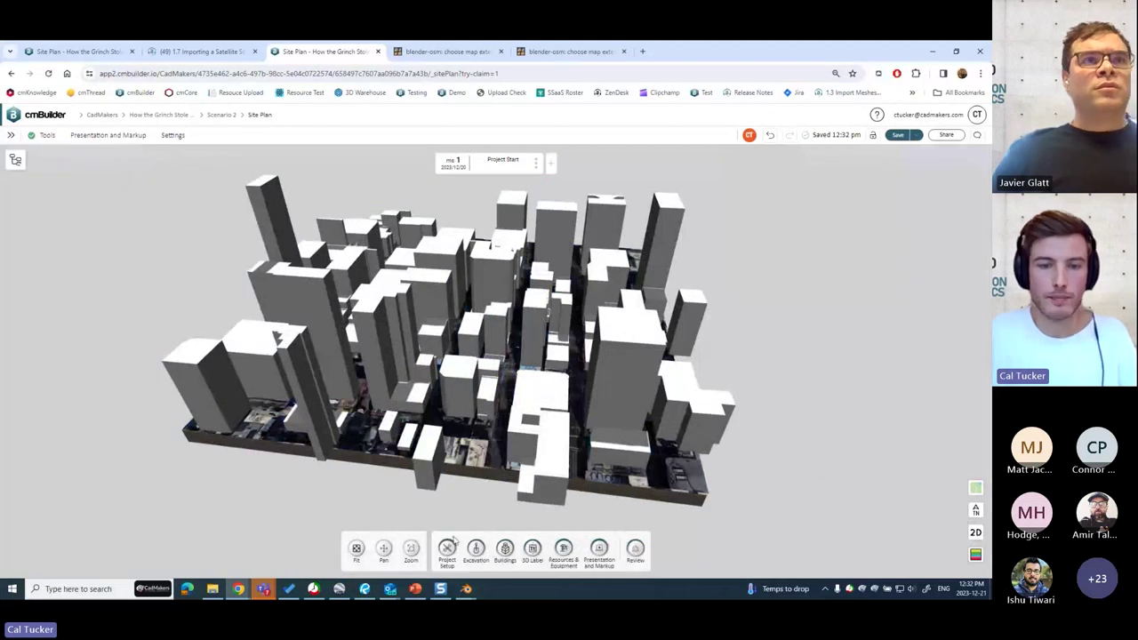
{"action": "left_click", "coordinate": [448, 549]}
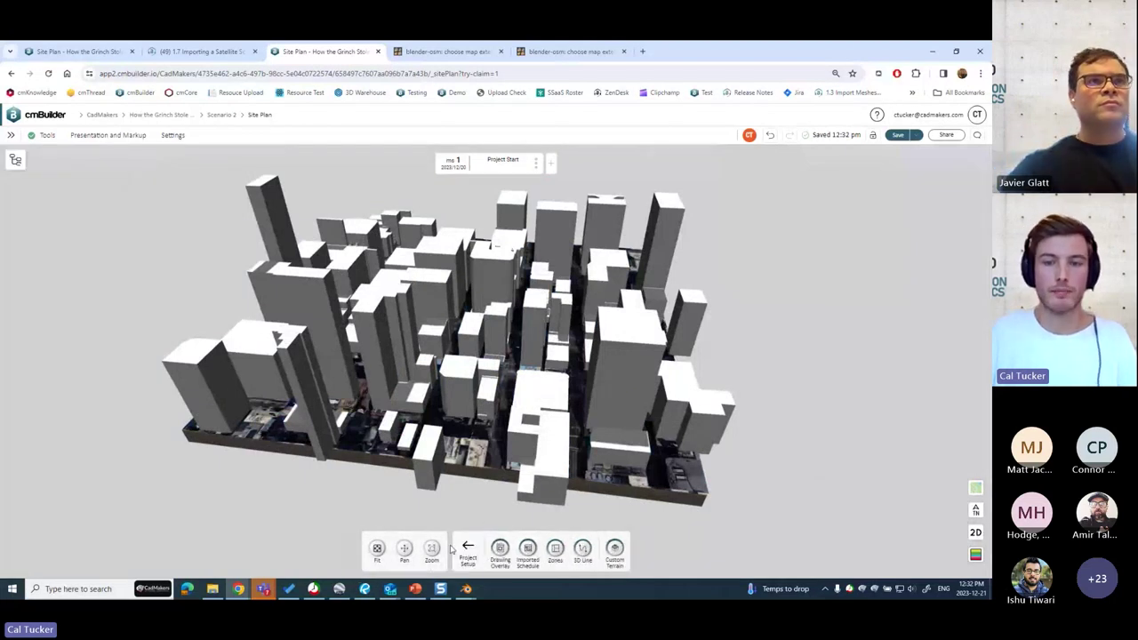
{"action": "left_click", "coordinate": [614, 548]}
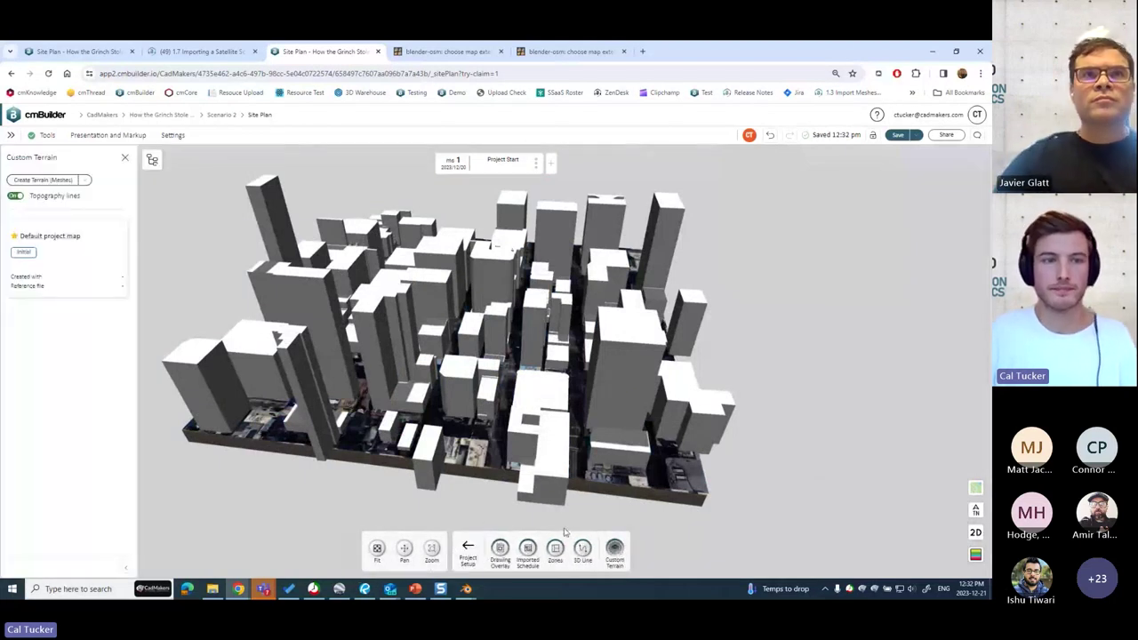
{"action": "left_click", "coordinate": [51, 181]}
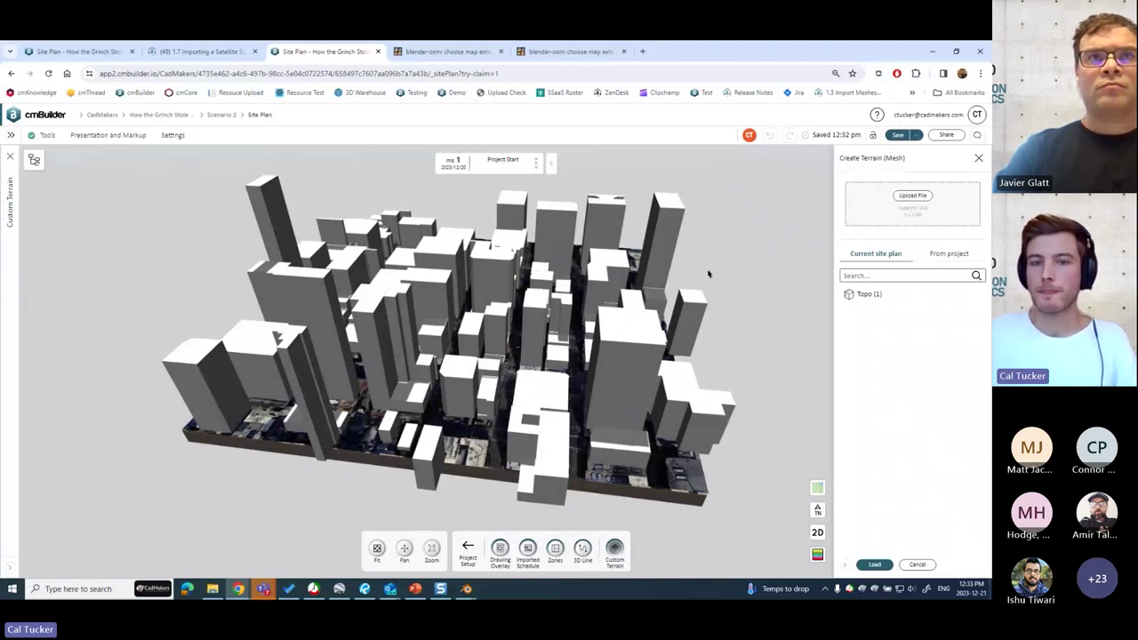
Step: Load Topo (1) as the terrain source, raise Smoothing Distance and save New Terrain (1)
{"action": "left_click", "coordinate": [893, 300]}
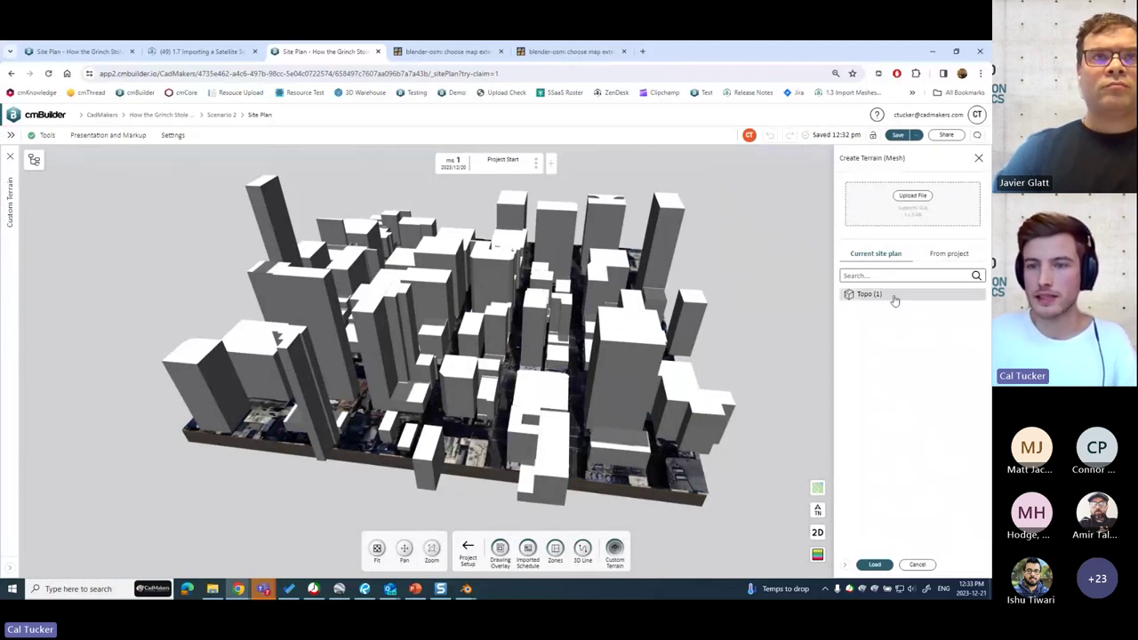
{"action": "left_click", "coordinate": [875, 564]}
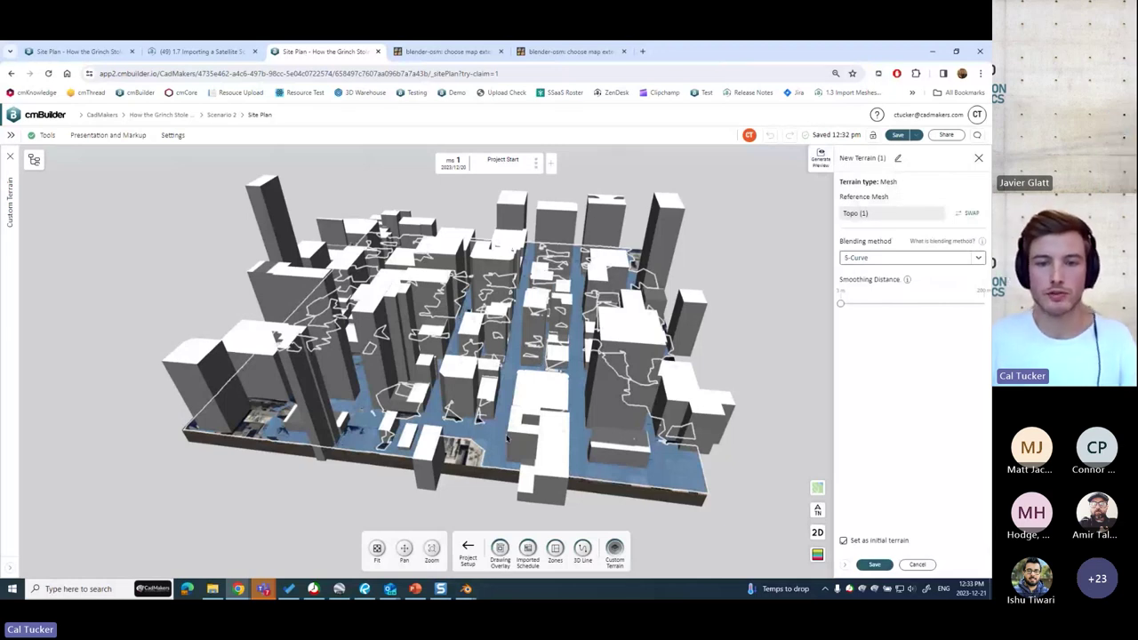
{"action": "left_click_drag", "start_coordinate": [906, 301], "coordinate": [914, 299]}
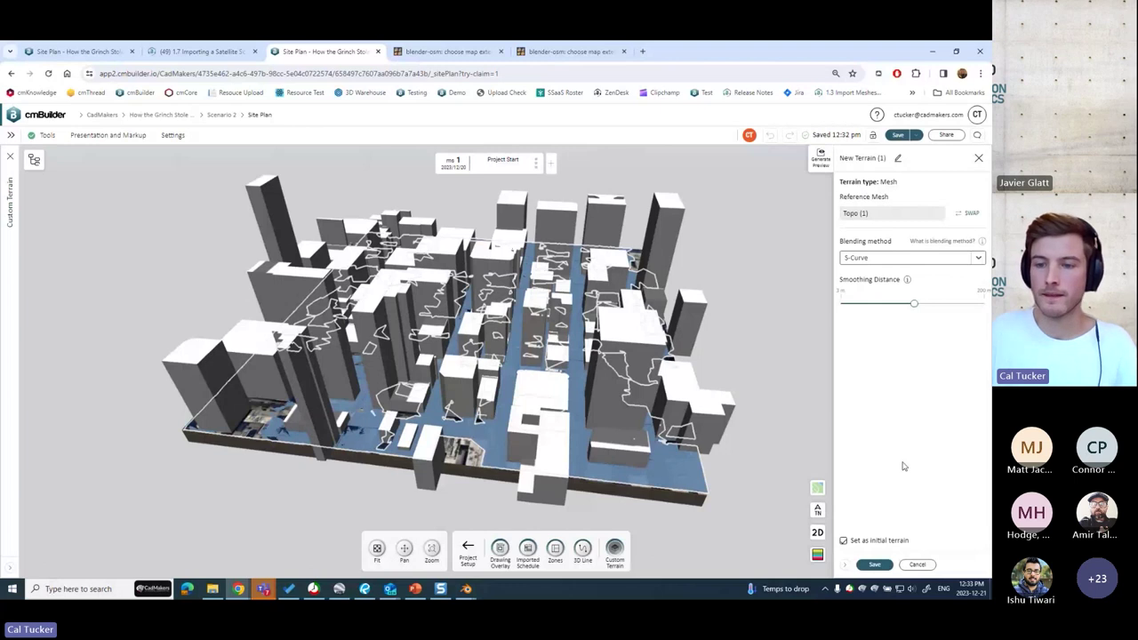
{"action": "left_click", "coordinate": [874, 565]}
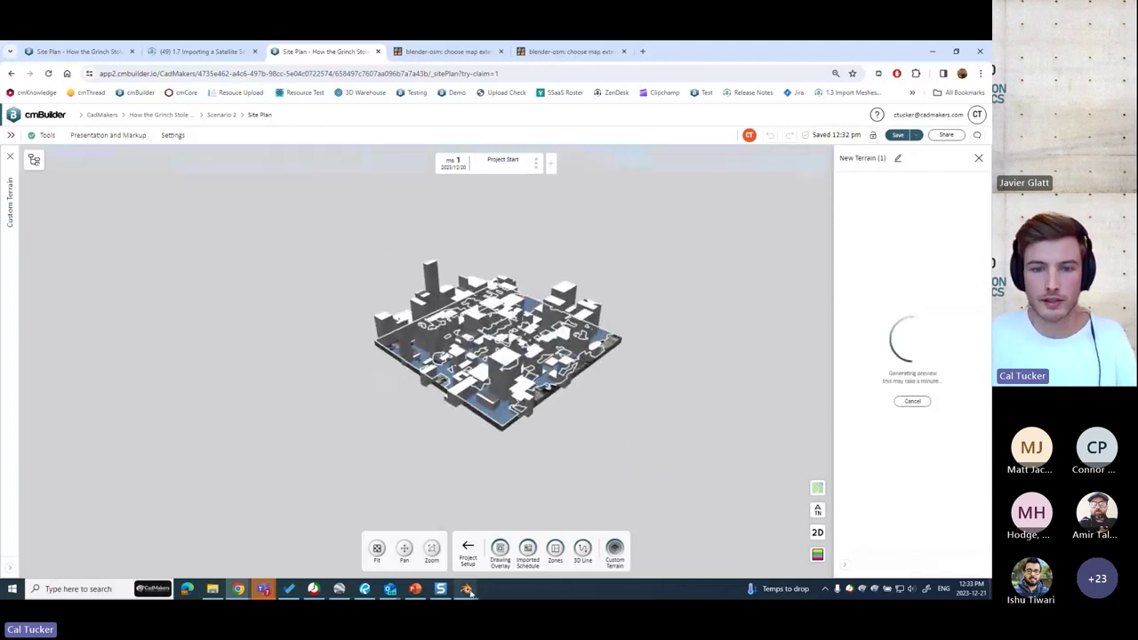
Step: Back in Blender, switch the city mesh from Edit Mode to Object Mode
{"action": "mouse_move", "coordinate": [467, 590]}
{"action": "left_click", "coordinate": [522, 544]}
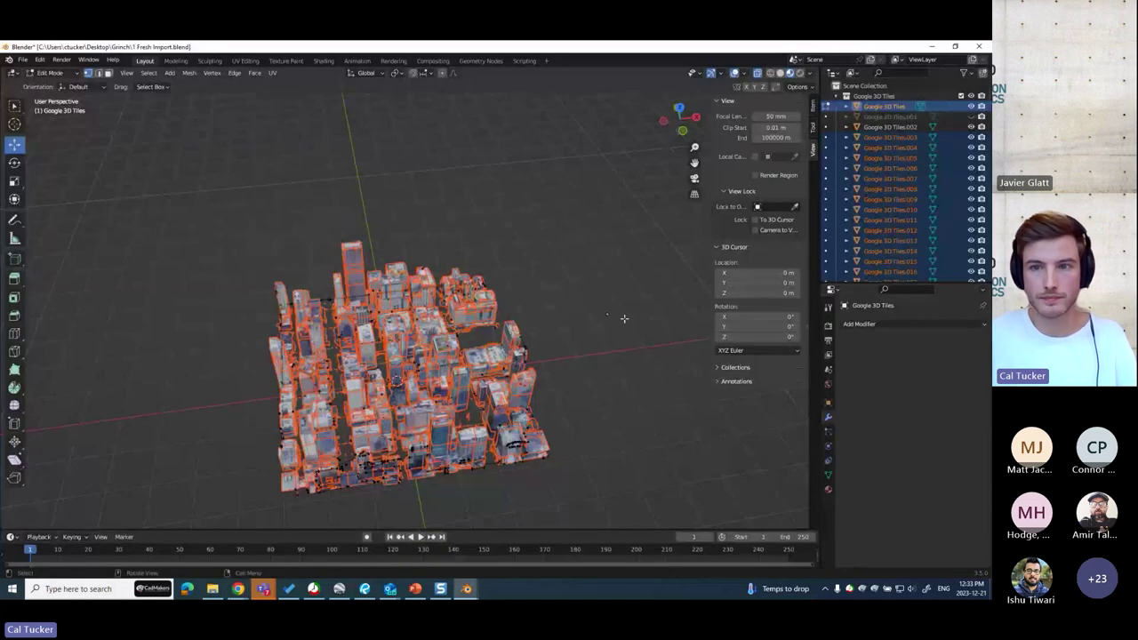
{"action": "scroll", "coordinate": [609, 269], "scroll_direction": "up", "scroll_amount": 4}
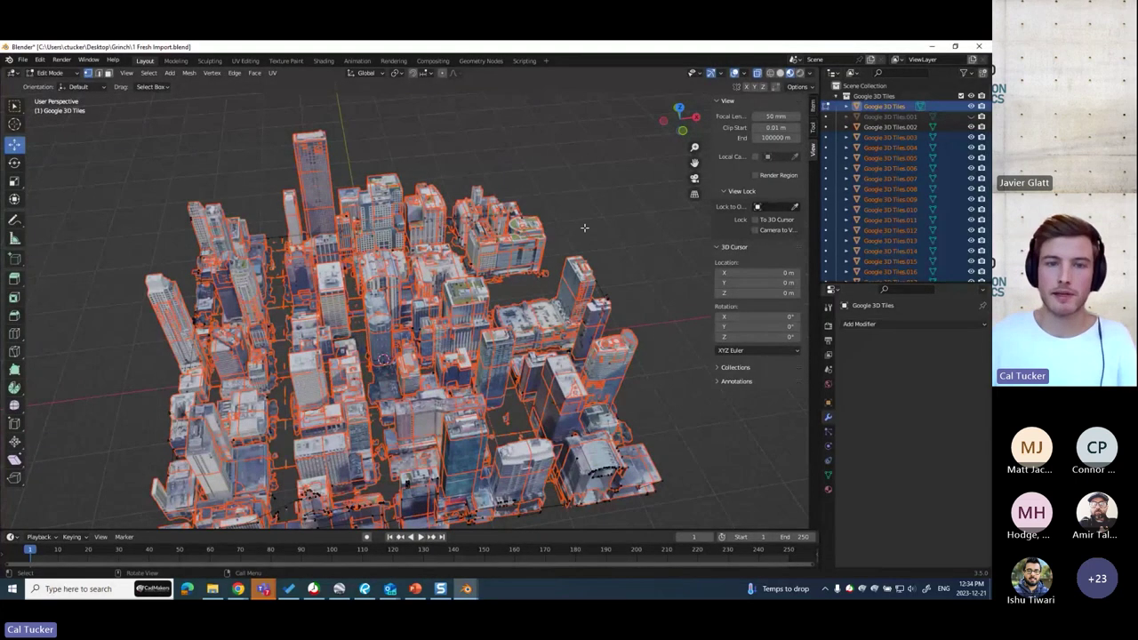
{"action": "scroll", "coordinate": [586, 223], "scroll_direction": "down", "scroll_amount": 5}
{"action": "key", "text": "Tab"}
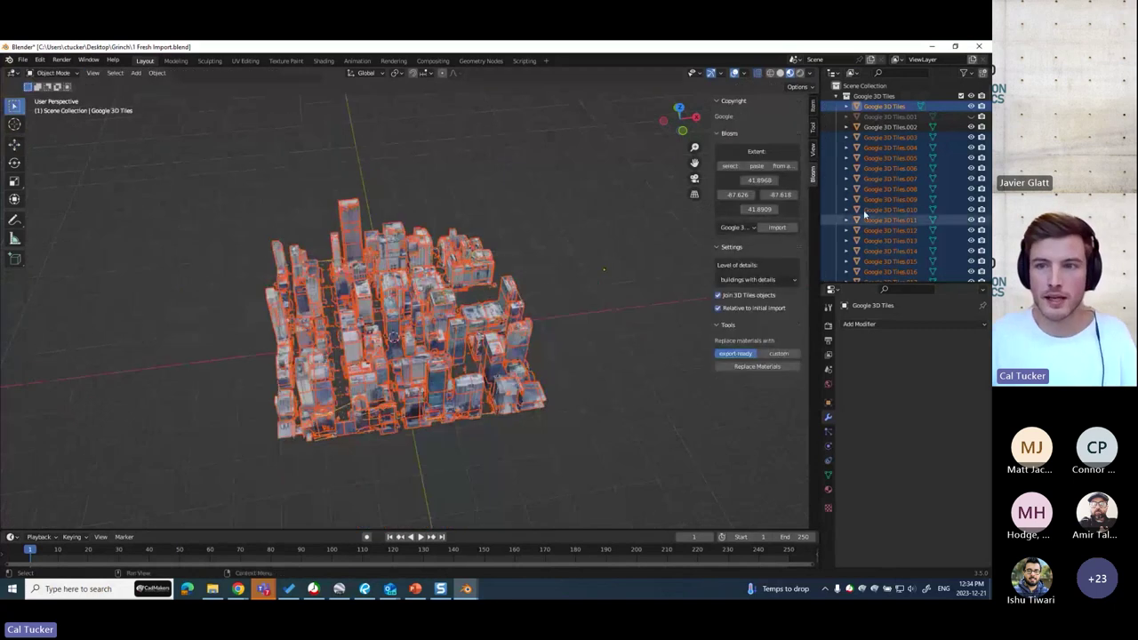
Step: Select the Google 3D Tiles.010 tile and orbit around the separated tile grid
{"action": "left_click", "coordinate": [893, 190]}
{"action": "left_click", "coordinate": [889, 209]}
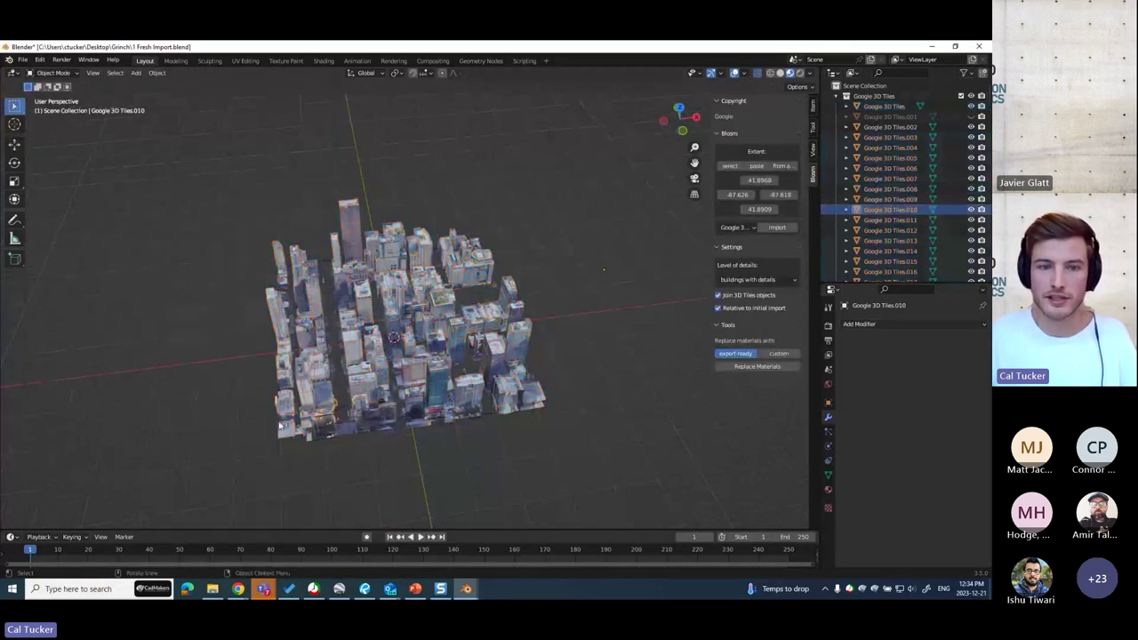
{"action": "scroll", "coordinate": [427, 267], "scroll_direction": "up", "scroll_amount": 5}
{"action": "middle_click_drag", "start_coordinate": [426, 267], "coordinate": [355, 391]}
{"action": "scroll", "coordinate": [320, 427], "scroll_direction": "down", "scroll_amount": 6}
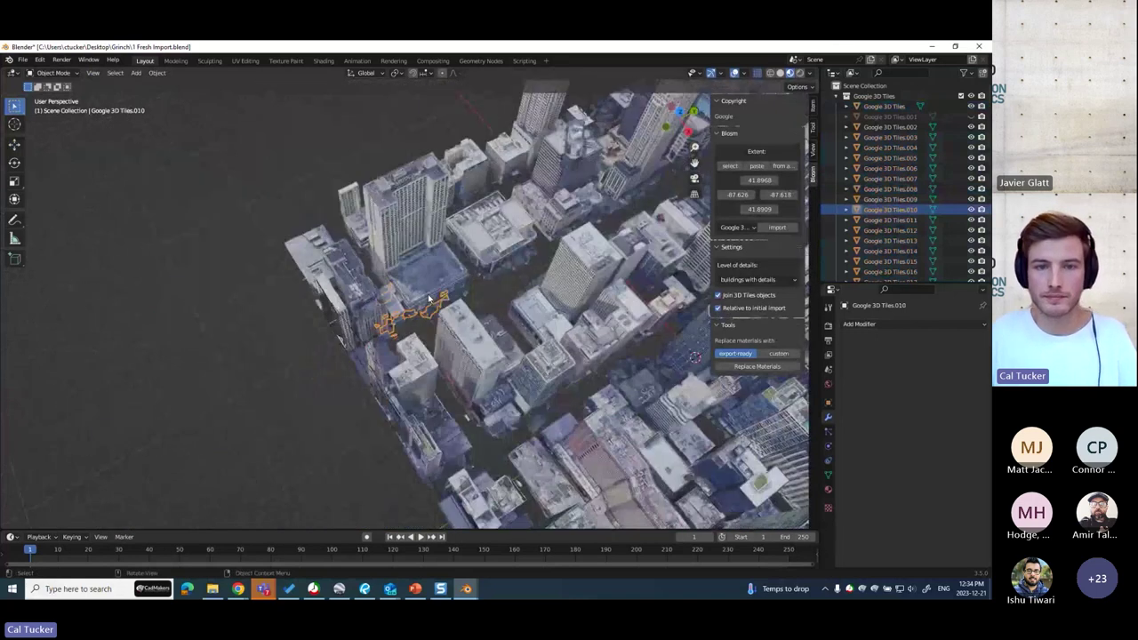
{"action": "middle_click_drag", "start_coordinate": [284, 449], "coordinate": [459, 432]}
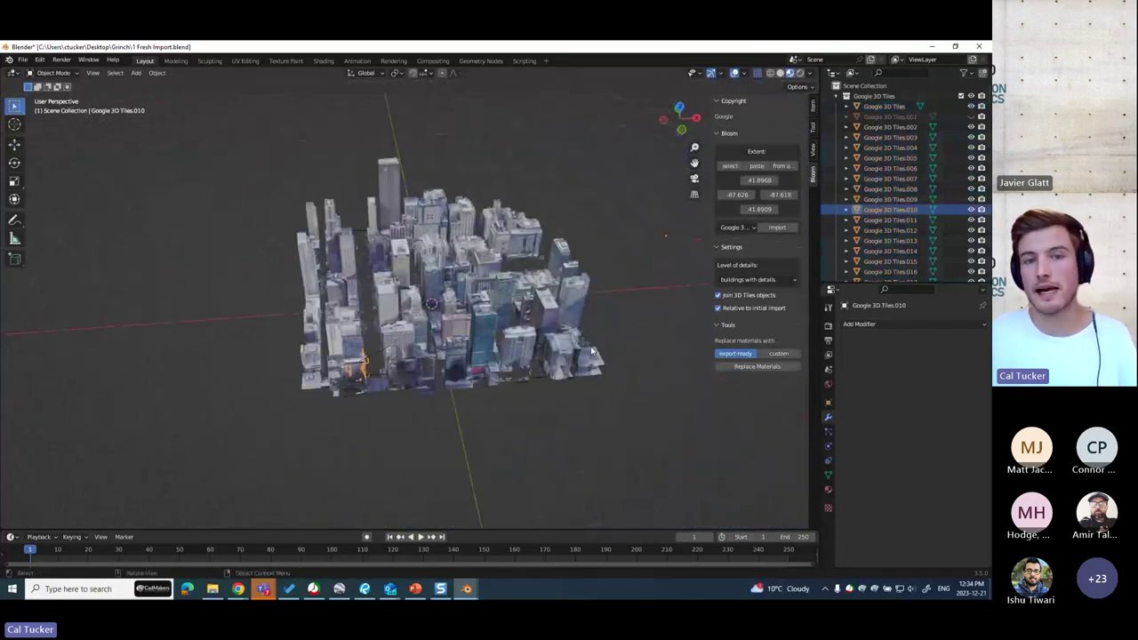
{"action": "scroll", "coordinate": [551, 200], "scroll_direction": "down", "scroll_amount": 4}
{"action": "middle_click_drag", "start_coordinate": [536, 170], "coordinate": [502, 212], "text": "shift"}
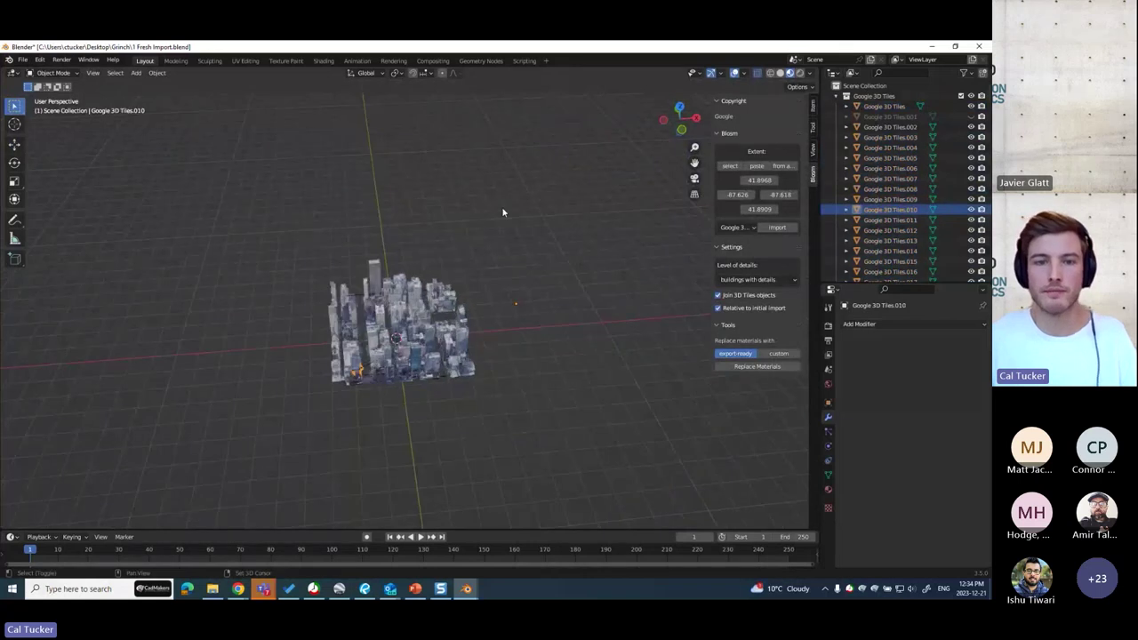
{"action": "scroll", "coordinate": [503, 231], "scroll_direction": "up", "scroll_amount": 5}
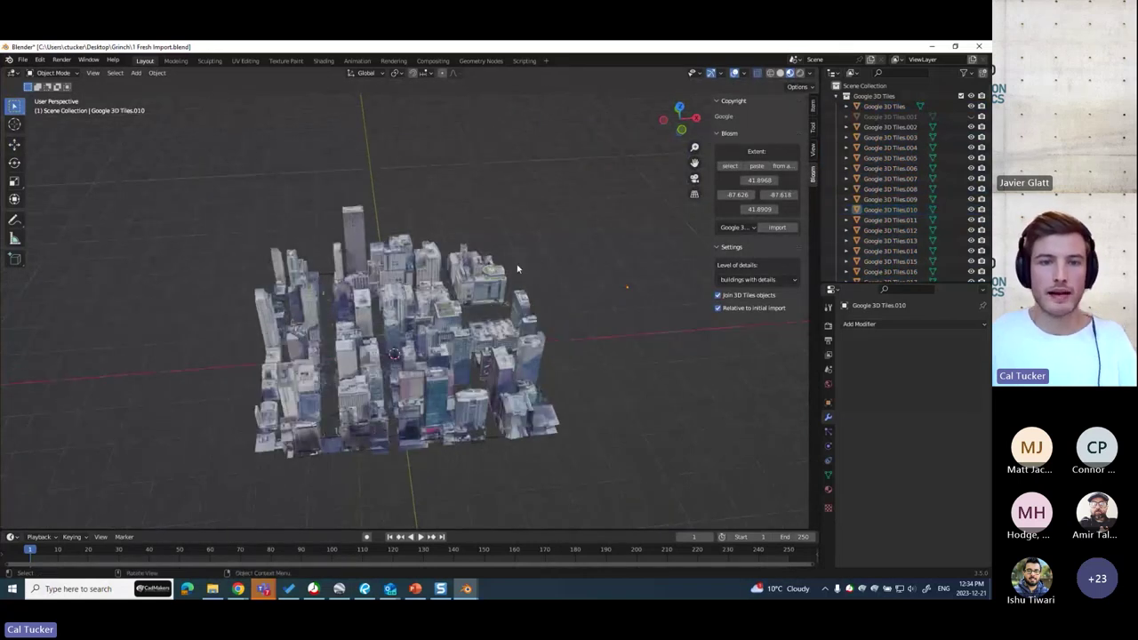
Step: Set up an FBX export with Copy path mode, visible objects only and Y Forward
{"action": "left_click", "coordinate": [25, 59]}
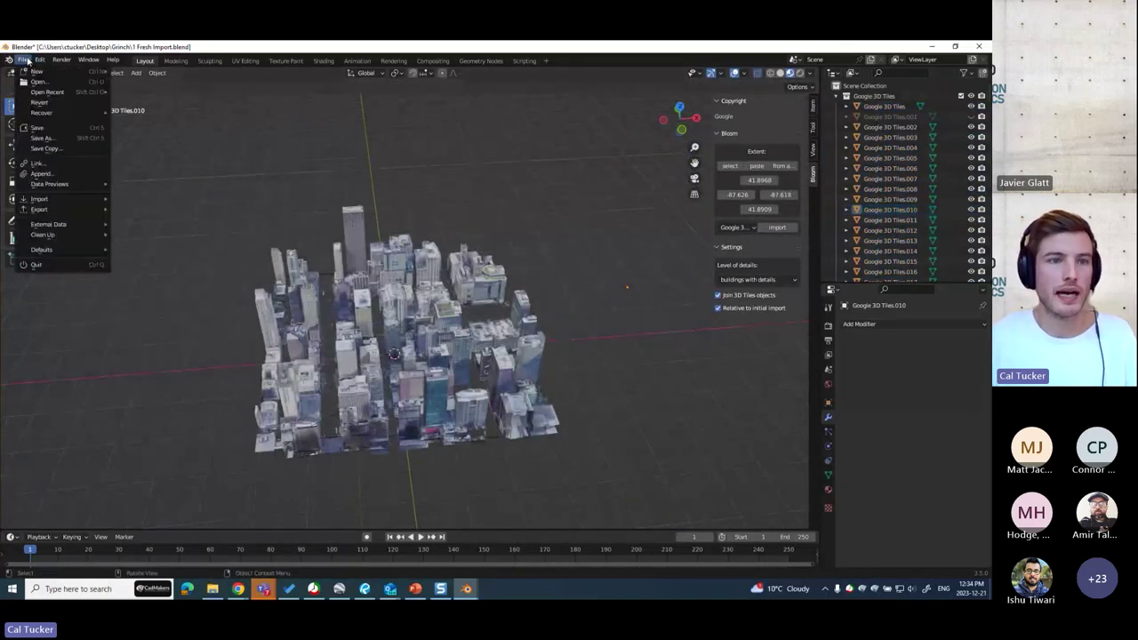
{"action": "mouse_move", "coordinate": [53, 209]}
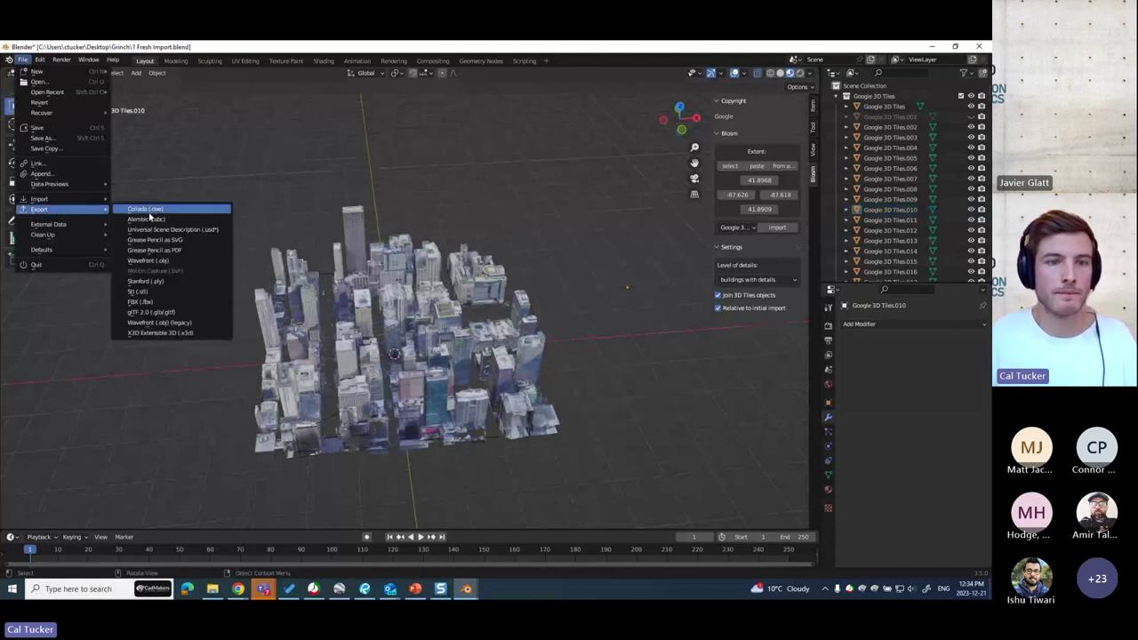
{"action": "left_click", "coordinate": [147, 303]}
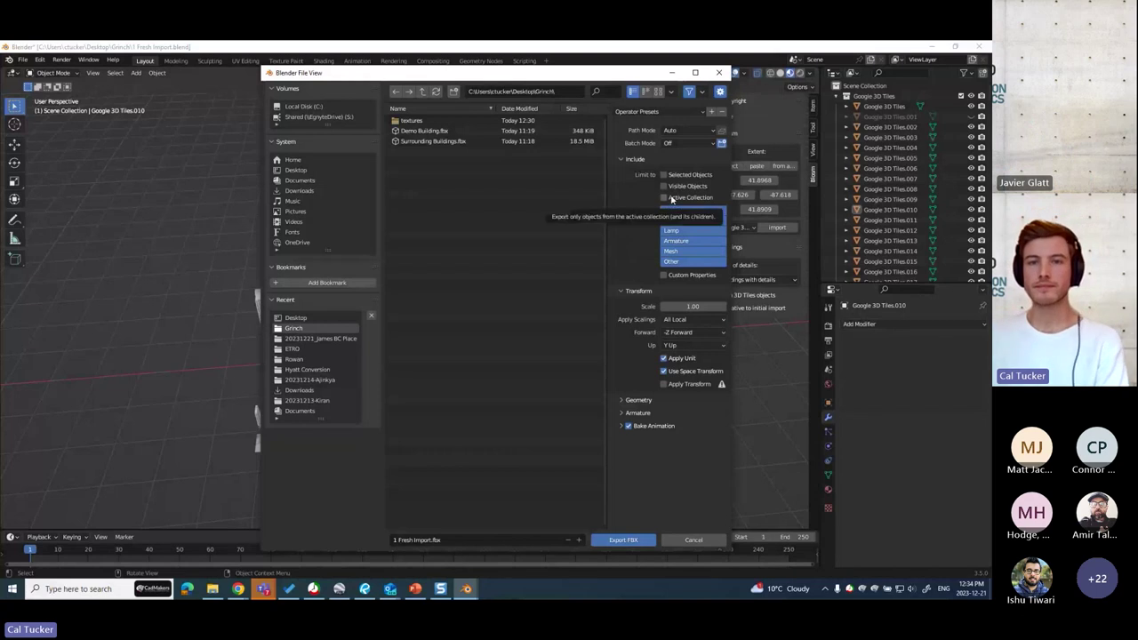
{"action": "left_click", "coordinate": [687, 132]}
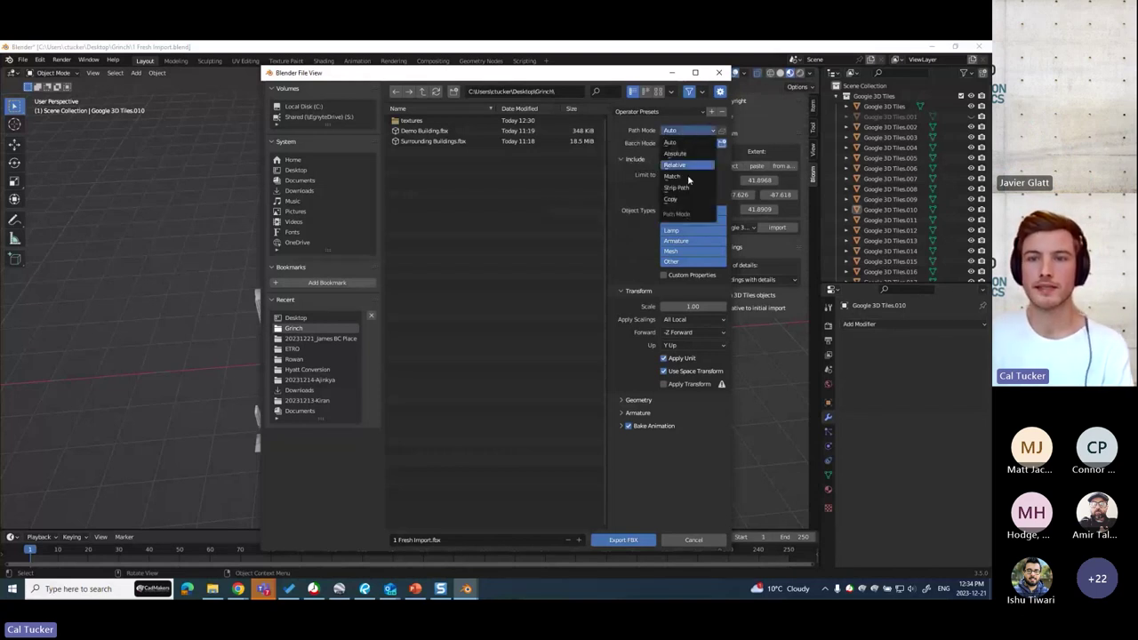
{"action": "left_click", "coordinate": [690, 200]}
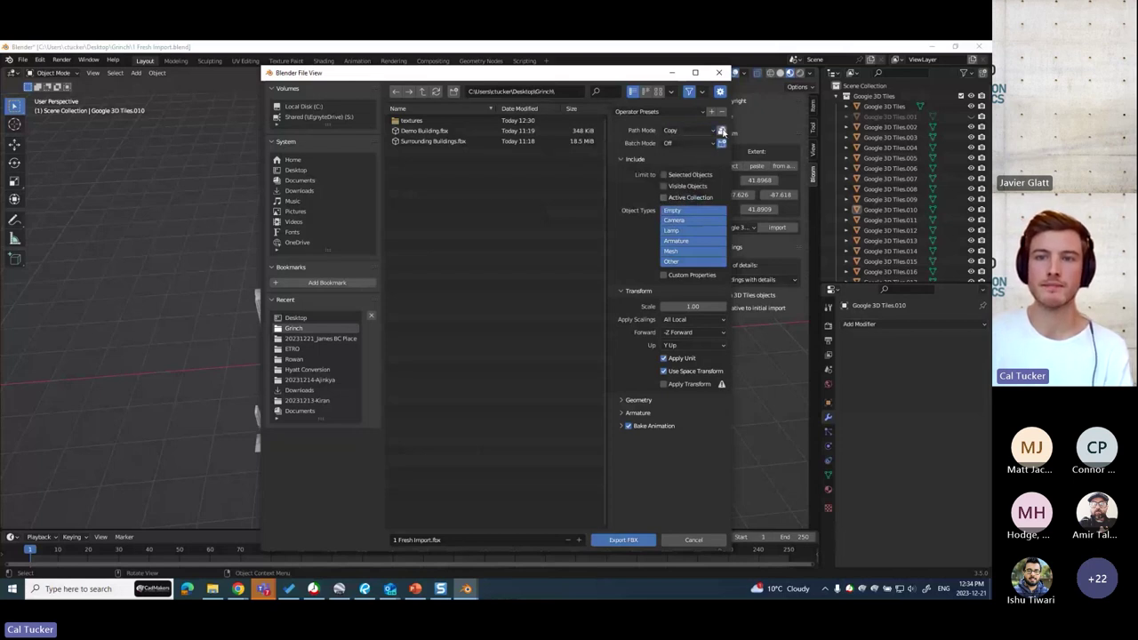
{"action": "left_click", "coordinate": [667, 186]}
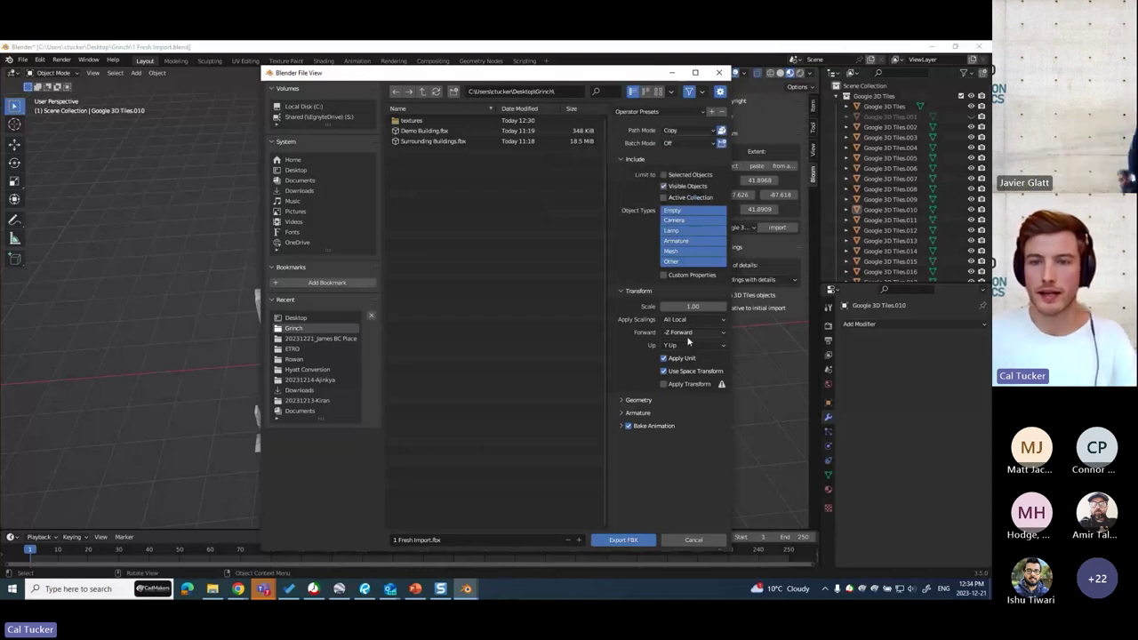
{"action": "left_click", "coordinate": [686, 332]}
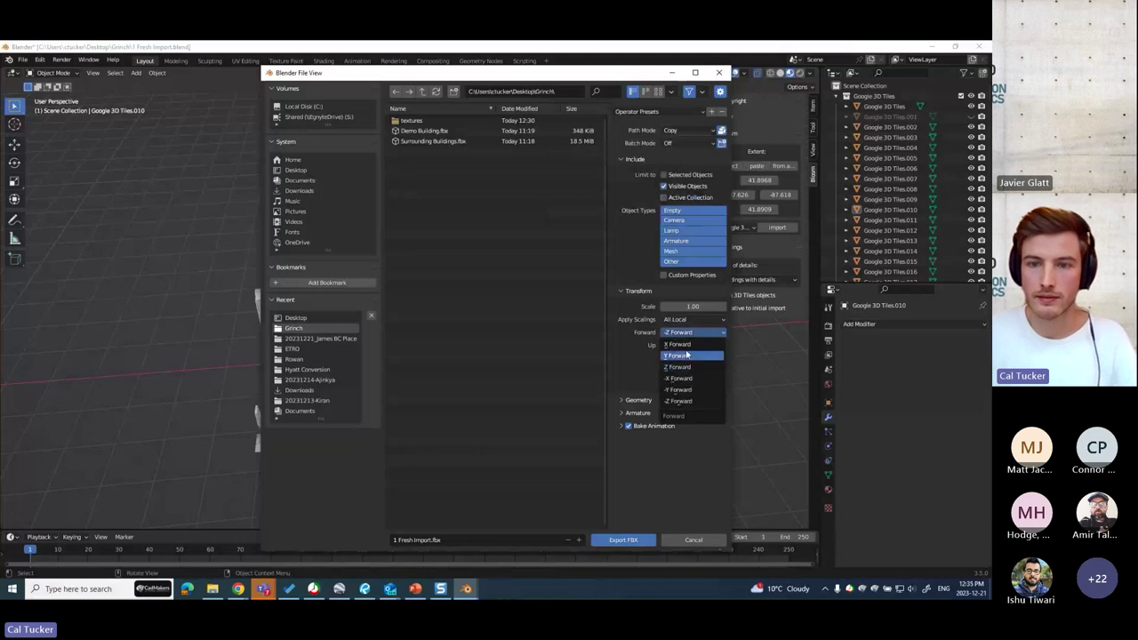
{"action": "left_click", "coordinate": [694, 356]}
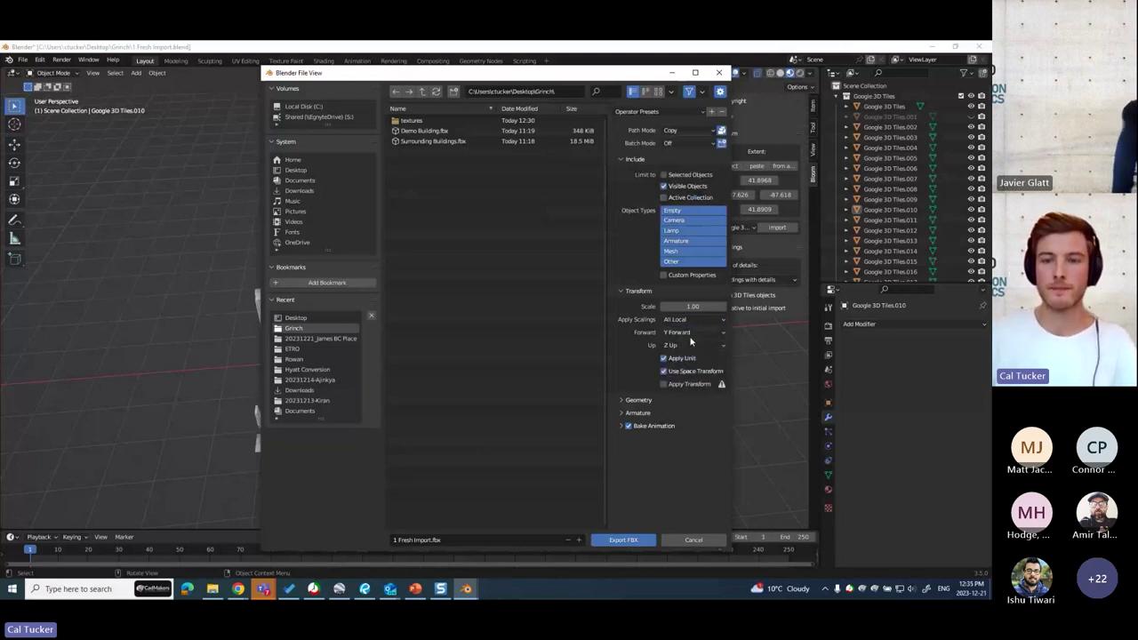
Step: Name the file Surrounding Buildings.fbx and export it
{"action": "left_click", "coordinate": [433, 539]}
{"action": "left_click_drag", "start_coordinate": [430, 539], "coordinate": [263, 550]}
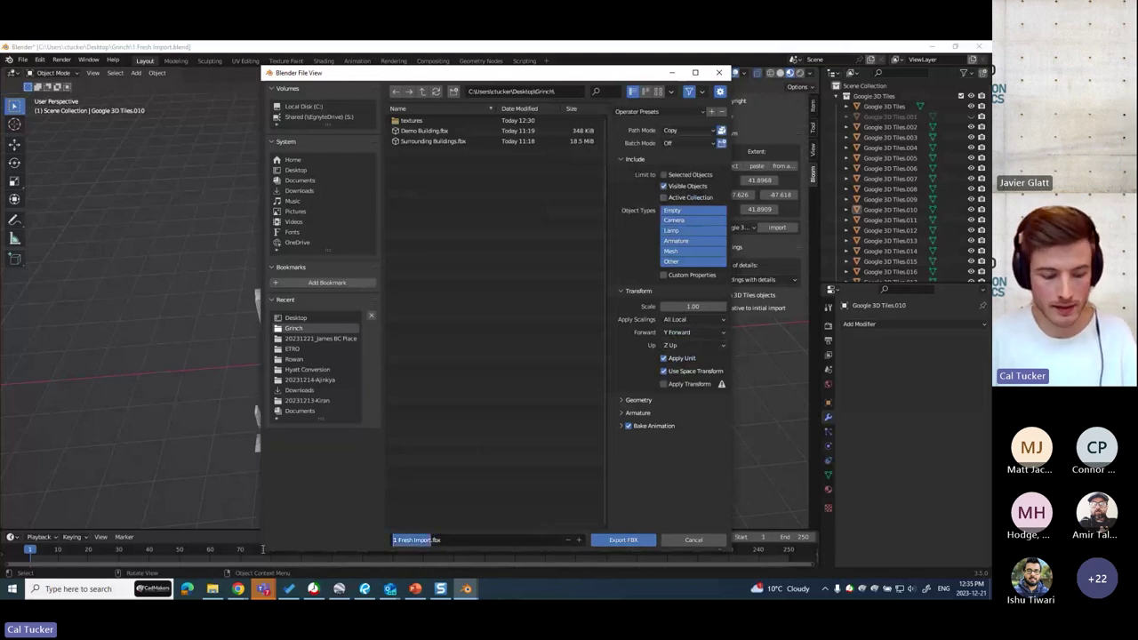
{"action": "type", "text": "Surrou"}
{"action": "type", "text": "nding Buildings"}
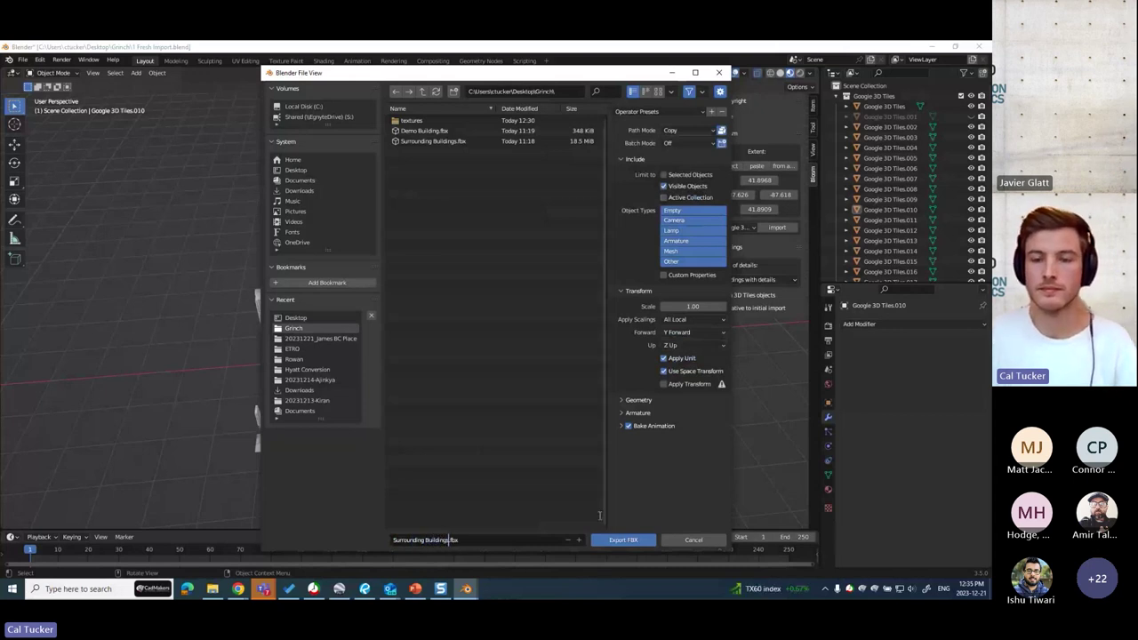
{"action": "left_click", "coordinate": [623, 539]}
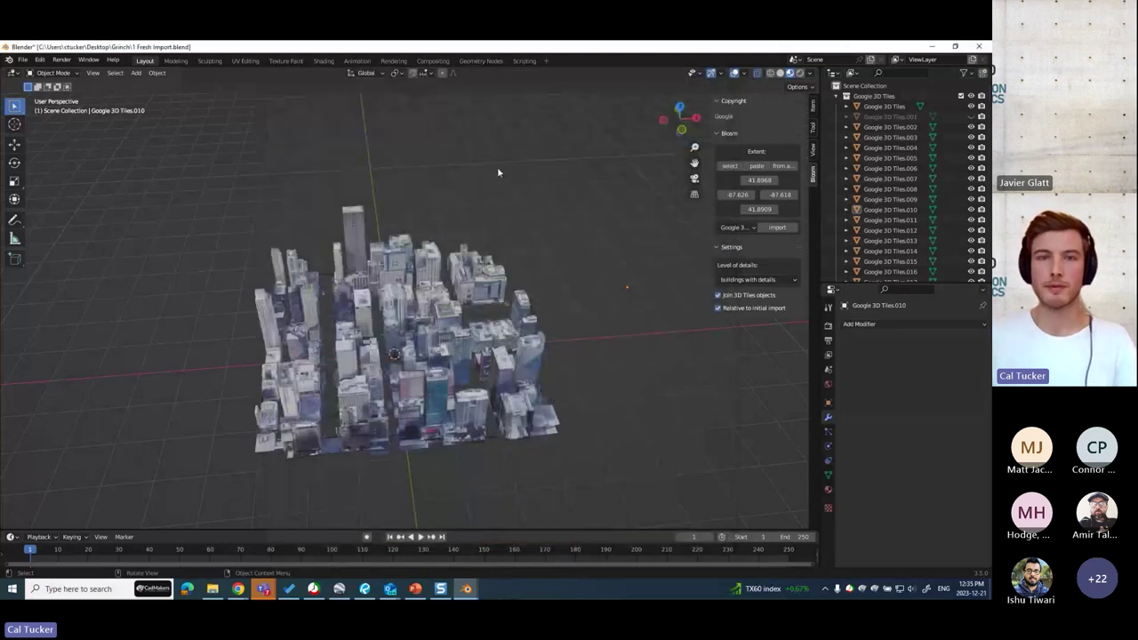
Step: Hide Blender to return to the cmBuilder site plan, viewing the buildings from a low side angle
{"action": "left_click", "coordinate": [932, 47]}
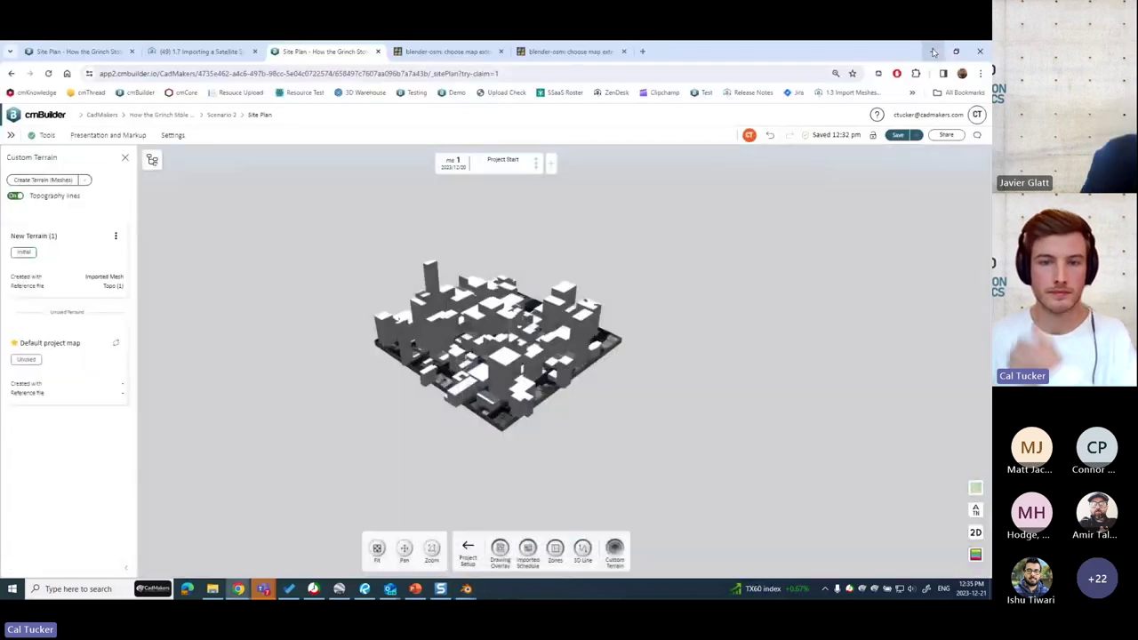
{"action": "scroll", "coordinate": [780, 264], "scroll_direction": "down", "scroll_amount": 2}
{"action": "scroll", "coordinate": [770, 330], "scroll_direction": "up", "scroll_amount": 6}
{"action": "left_click_drag", "start_coordinate": [592, 396], "coordinate": [640, 347]}
{"action": "scroll", "coordinate": [653, 371], "scroll_direction": "up", "scroll_amount": 4}
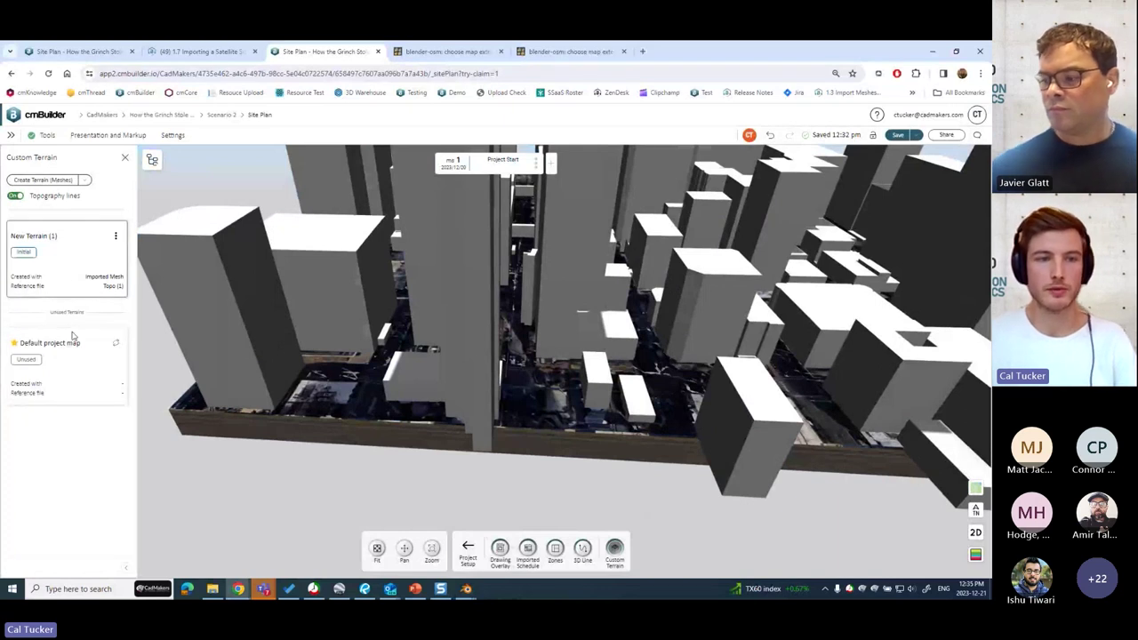
{"action": "scroll", "coordinate": [533, 355], "scroll_direction": "down", "scroll_amount": 5}
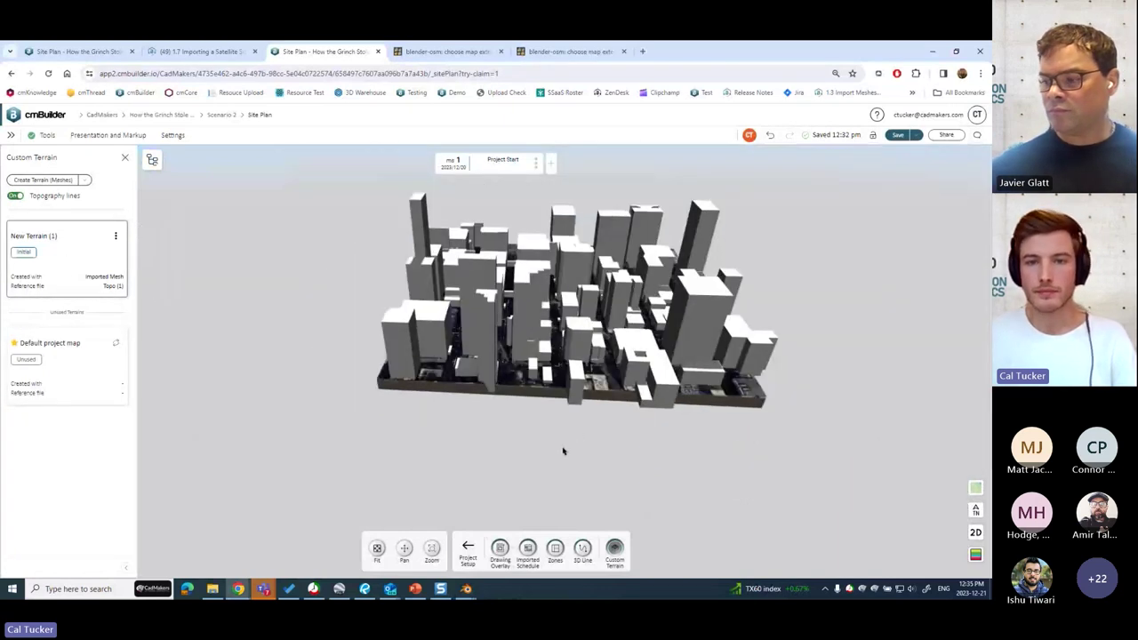
Step: From a steeper overhead view, delete the selected building blocks to bring up the confirmation
{"action": "left_click_drag", "start_coordinate": [562, 450], "coordinate": [569, 409]}
{"action": "scroll", "coordinate": [637, 393], "scroll_direction": "up", "scroll_amount": 5}
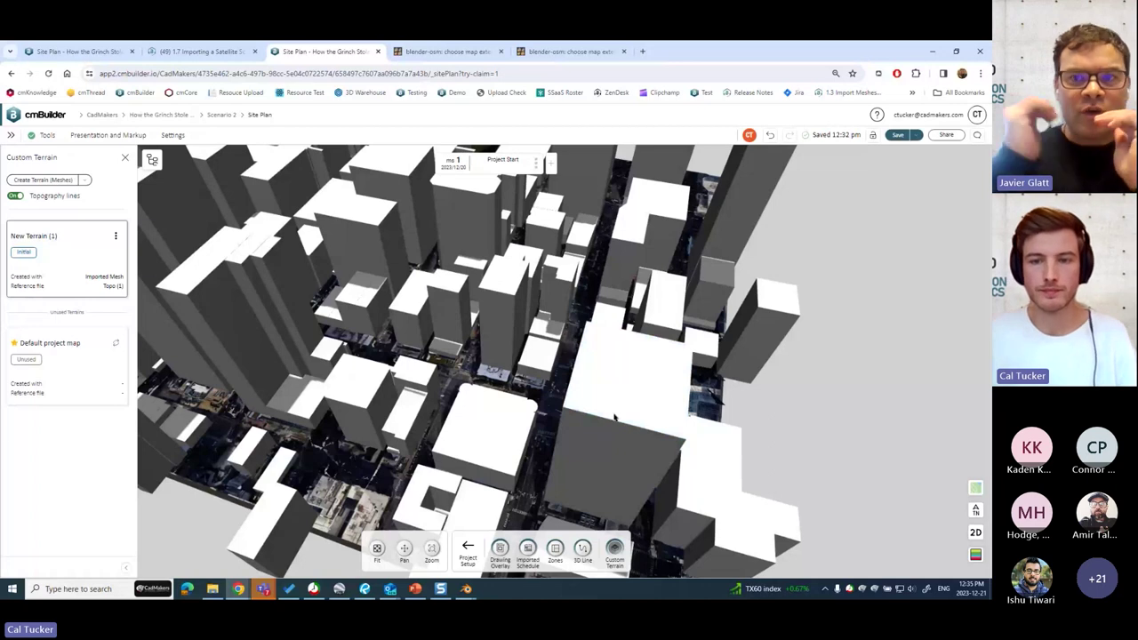
{"action": "scroll", "coordinate": [614, 416], "scroll_direction": "down", "scroll_amount": 10}
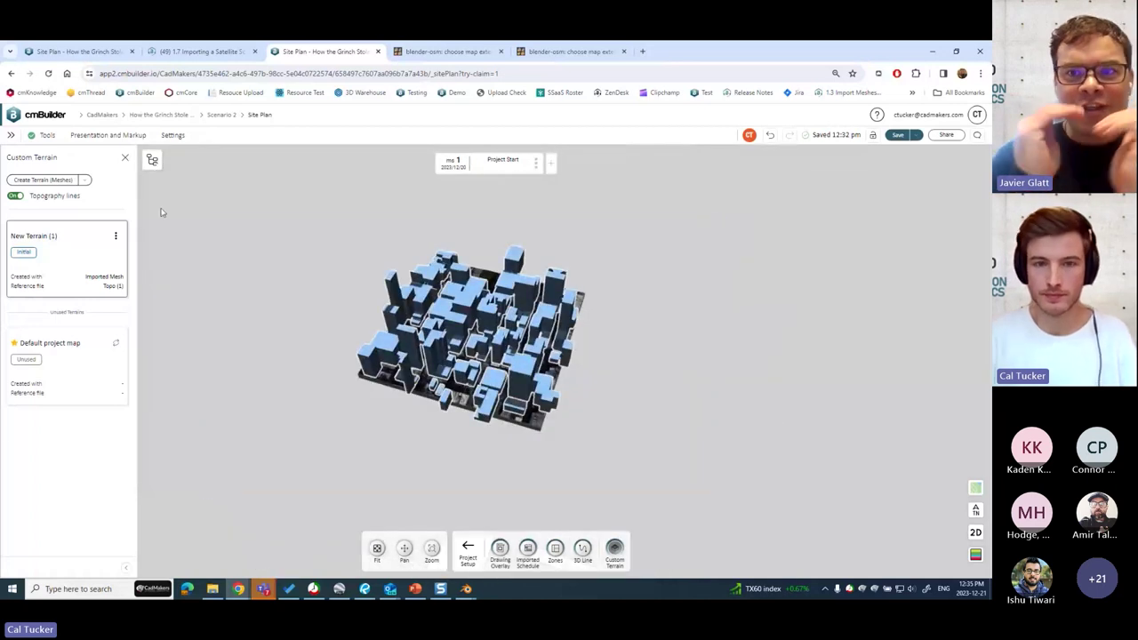
{"action": "key", "text": "Delete"}
Step: Confirm deleting the 140 building blocks and close the Custom Terrain panel
{"action": "left_click", "coordinate": [412, 433]}
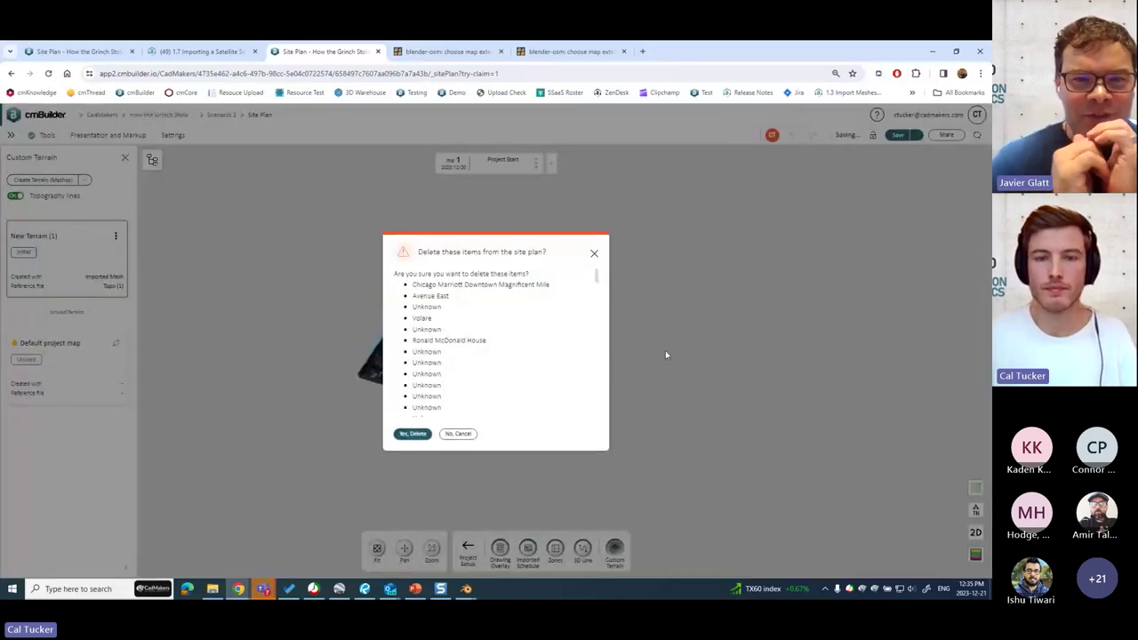
{"action": "scroll", "coordinate": [590, 373], "scroll_direction": "up", "scroll_amount": 8}
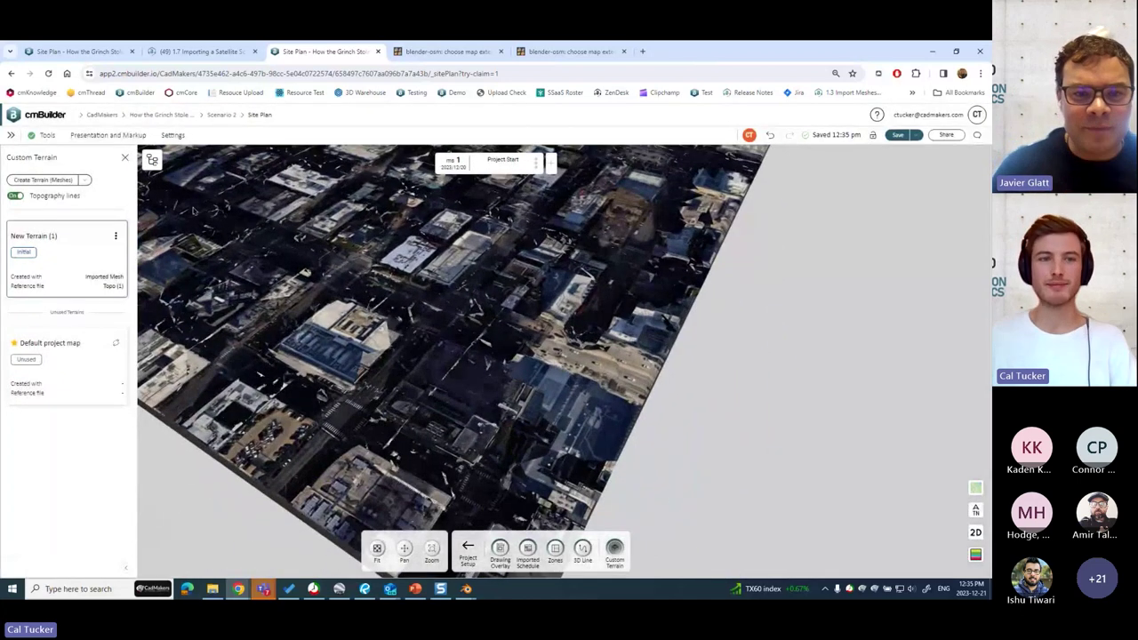
{"action": "left_click", "coordinate": [127, 158]}
{"action": "scroll", "coordinate": [746, 311], "scroll_direction": "down", "scroll_amount": 5}
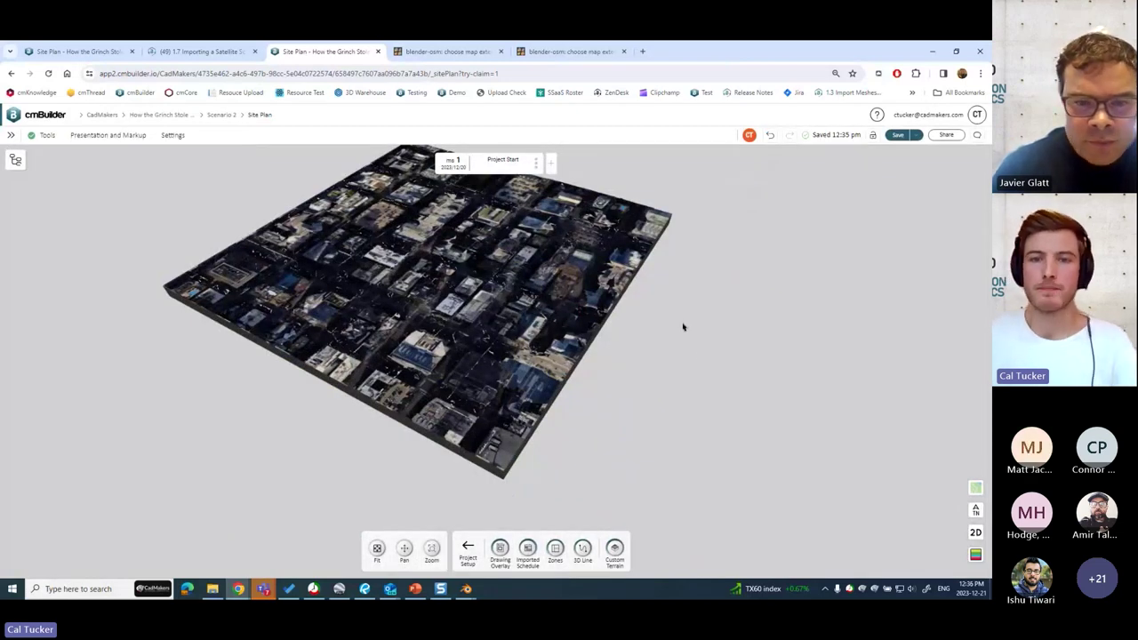
{"action": "scroll", "coordinate": [685, 326], "scroll_direction": "up", "scroll_amount": 2}
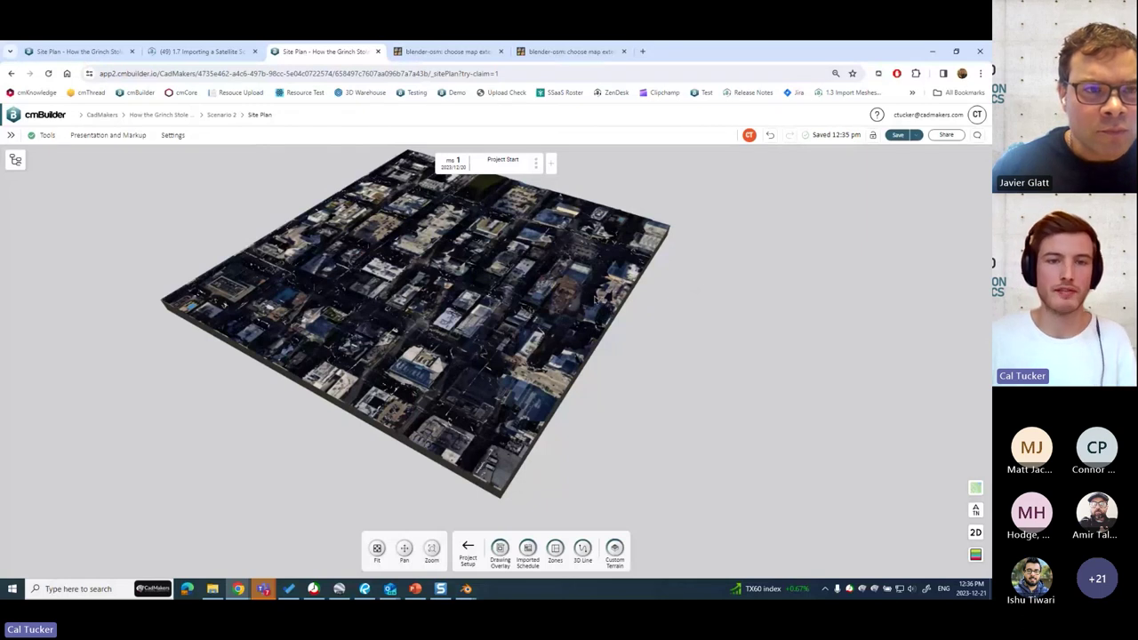
Step: Orbit and zoom around the remaining textured satellite terrain slab to inspect it
{"action": "left_click_drag", "start_coordinate": [642, 285], "coordinate": [643, 363]}
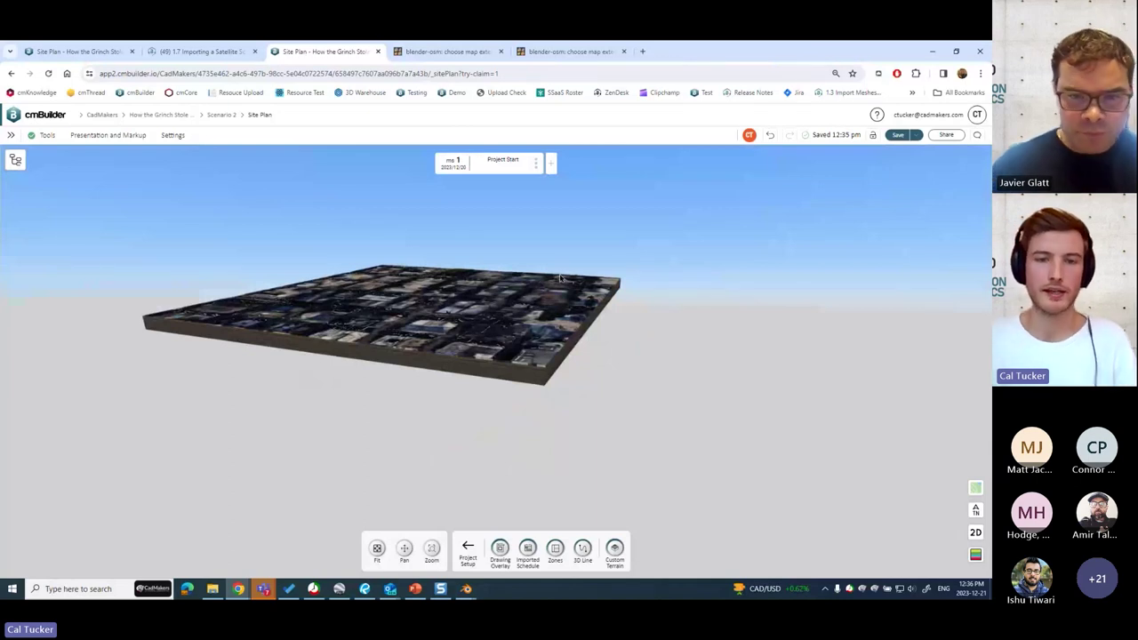
{"action": "left_click_drag", "start_coordinate": [487, 331], "coordinate": [501, 337]}
{"action": "scroll", "coordinate": [501, 338], "scroll_direction": "up", "scroll_amount": 3}
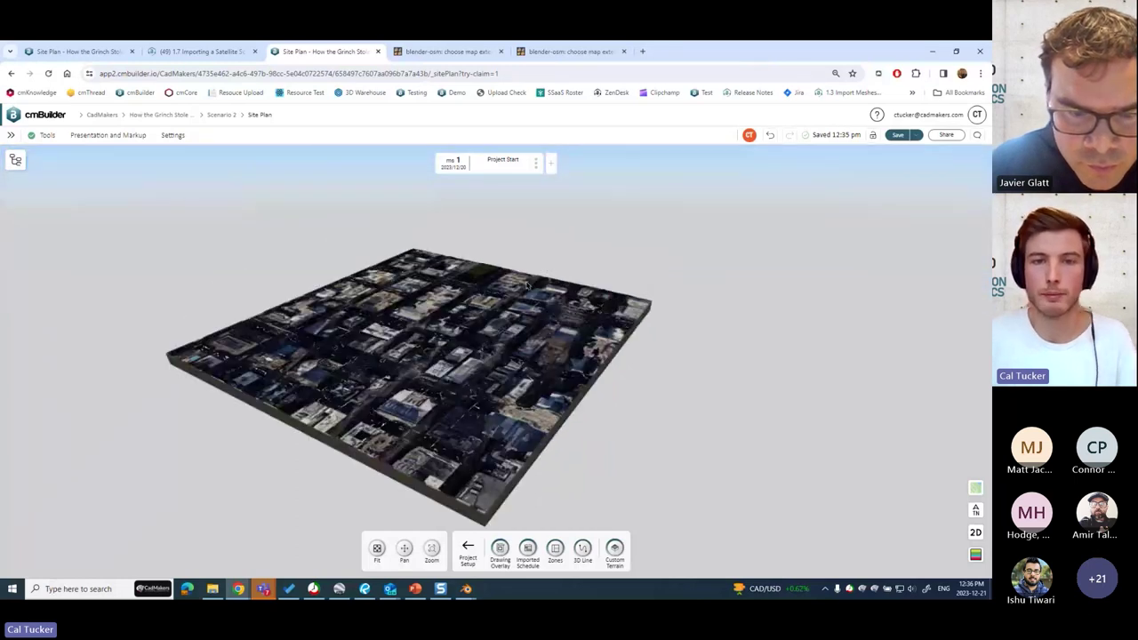
{"action": "left_click_drag", "start_coordinate": [544, 278], "coordinate": [618, 285]}
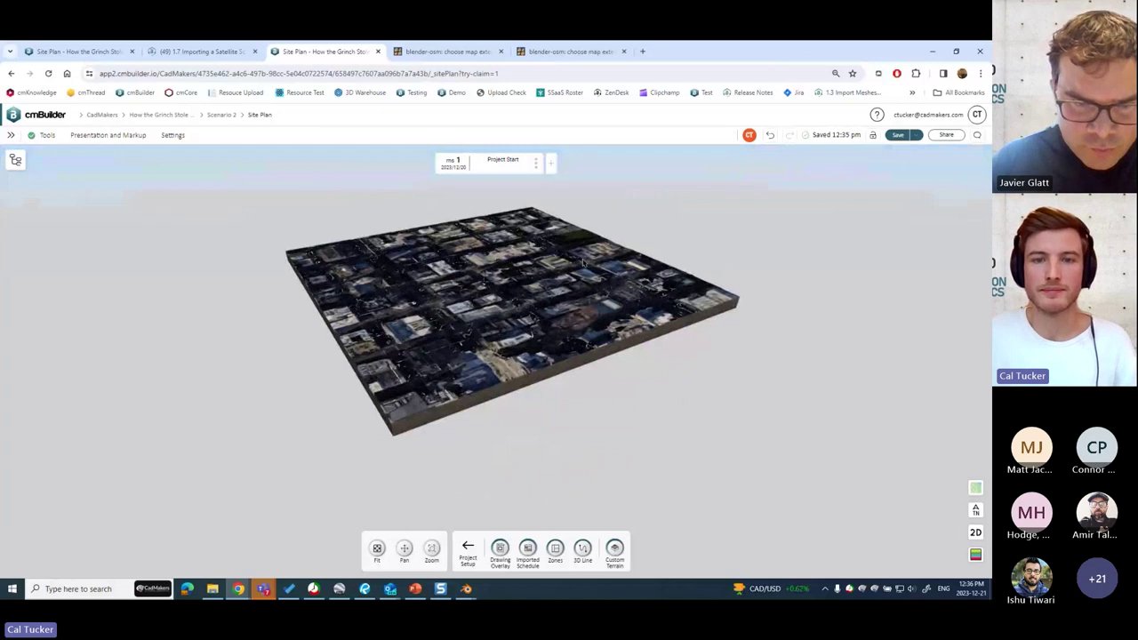
{"action": "scroll", "coordinate": [613, 285], "scroll_direction": "up", "scroll_amount": 5}
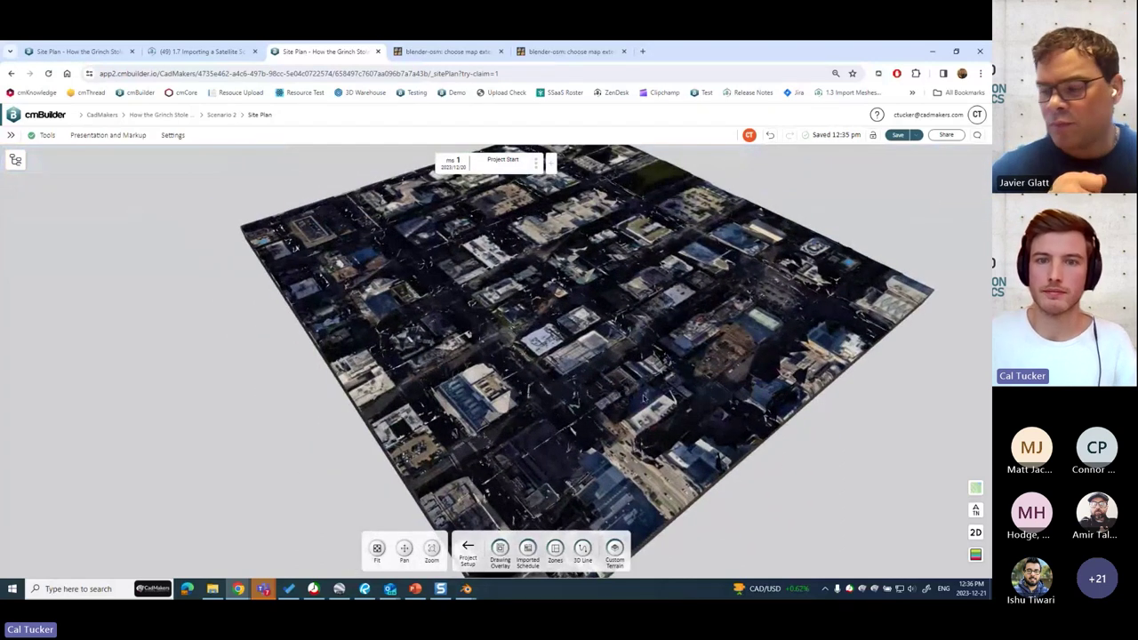
{"action": "scroll", "coordinate": [642, 320], "scroll_direction": "down", "scroll_amount": 5}
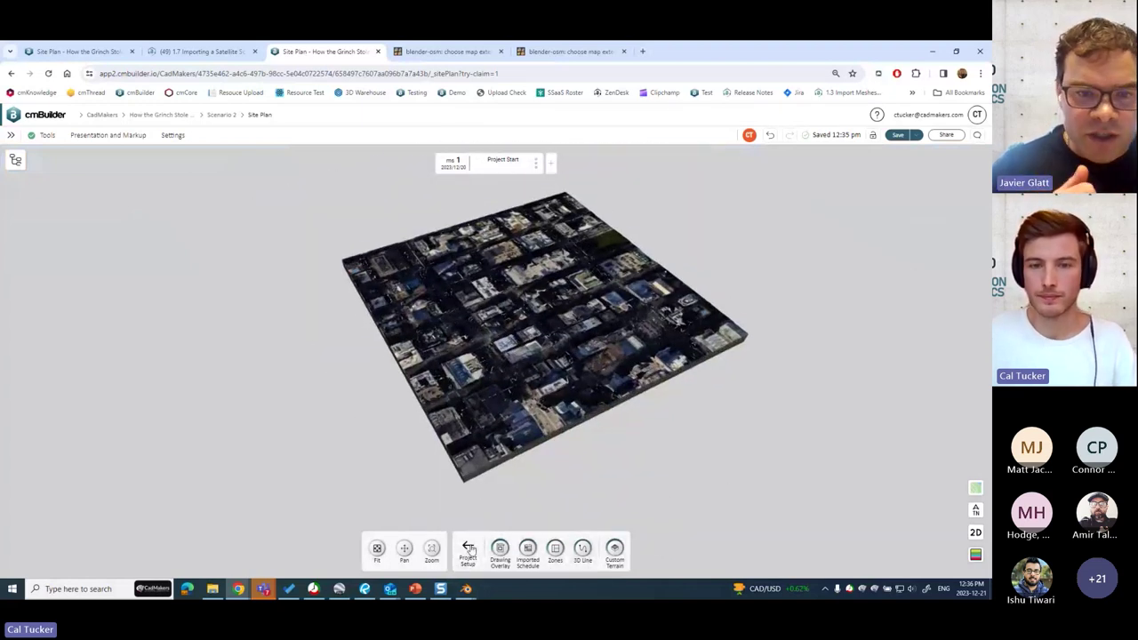
Step: Check the Buildings > Imported Mesh list to confirm only Topo (1) remains
{"action": "left_click", "coordinate": [615, 548]}
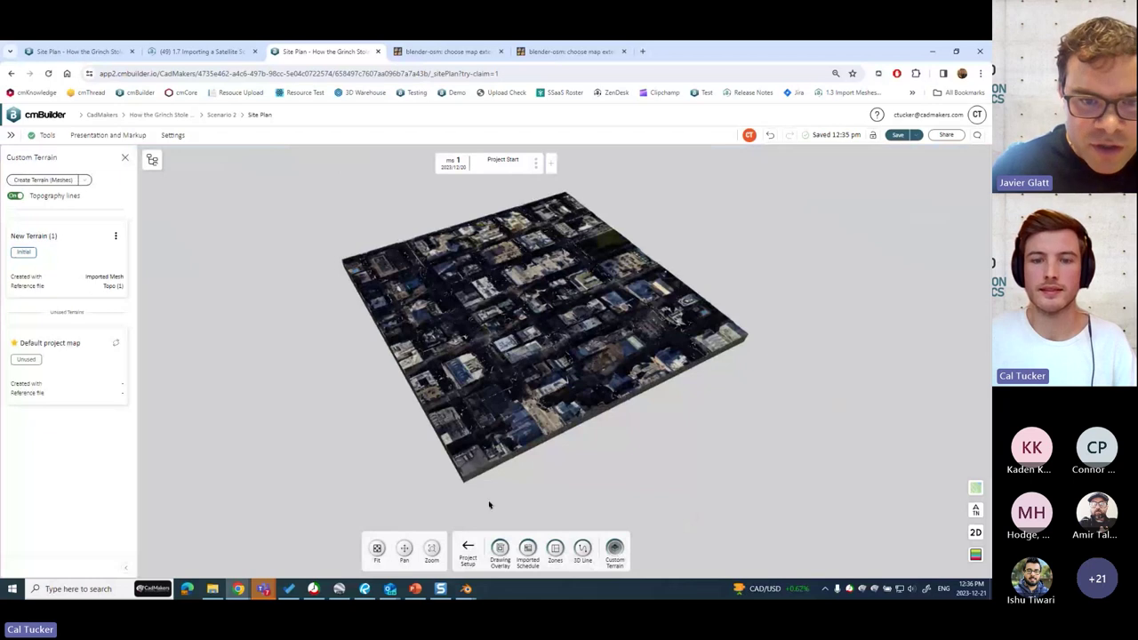
{"action": "left_click", "coordinate": [468, 549]}
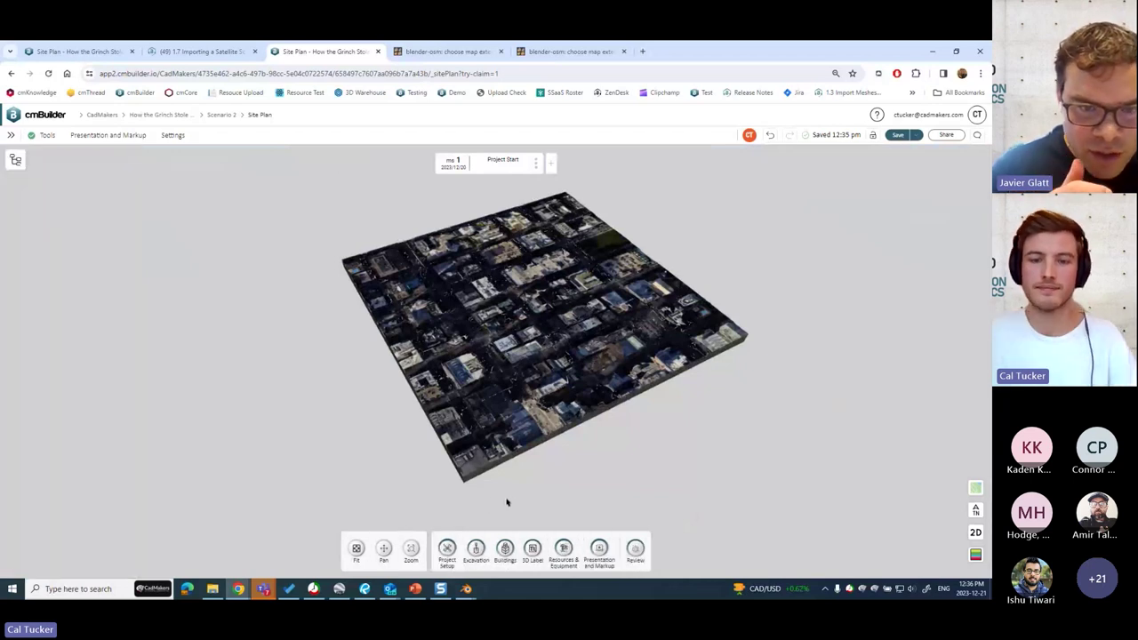
{"action": "left_click", "coordinate": [505, 549]}
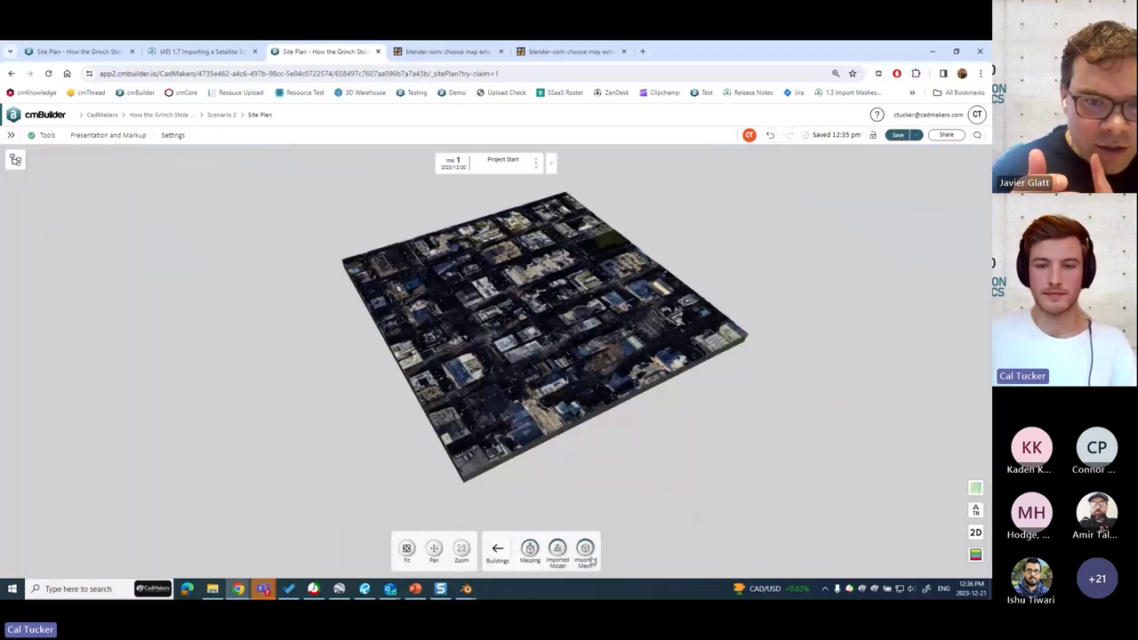
{"action": "left_click", "coordinate": [585, 549]}
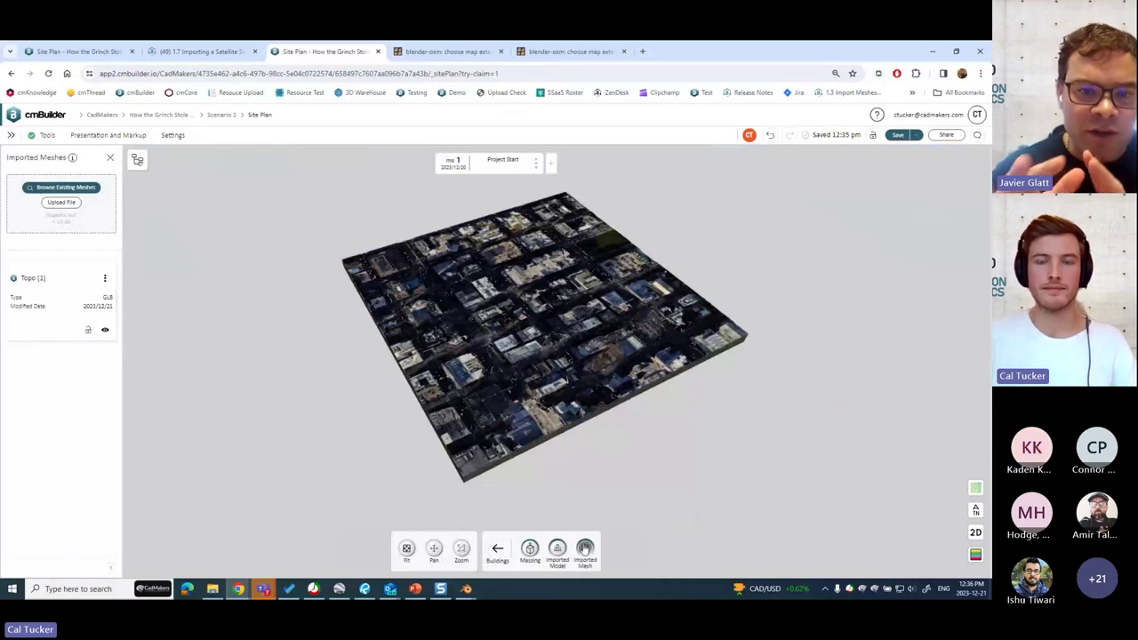
{"action": "left_click", "coordinate": [111, 160]}
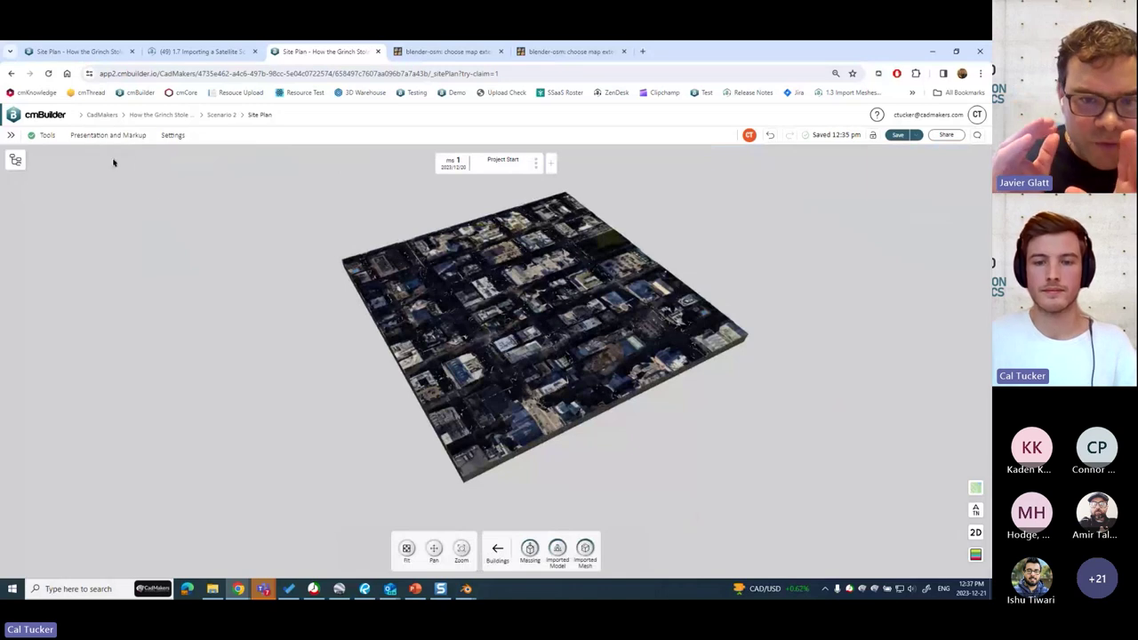
Step: Reopen Project Setup > Custom Terrain to show the New Terrain (1) list
{"action": "left_click", "coordinate": [495, 548]}
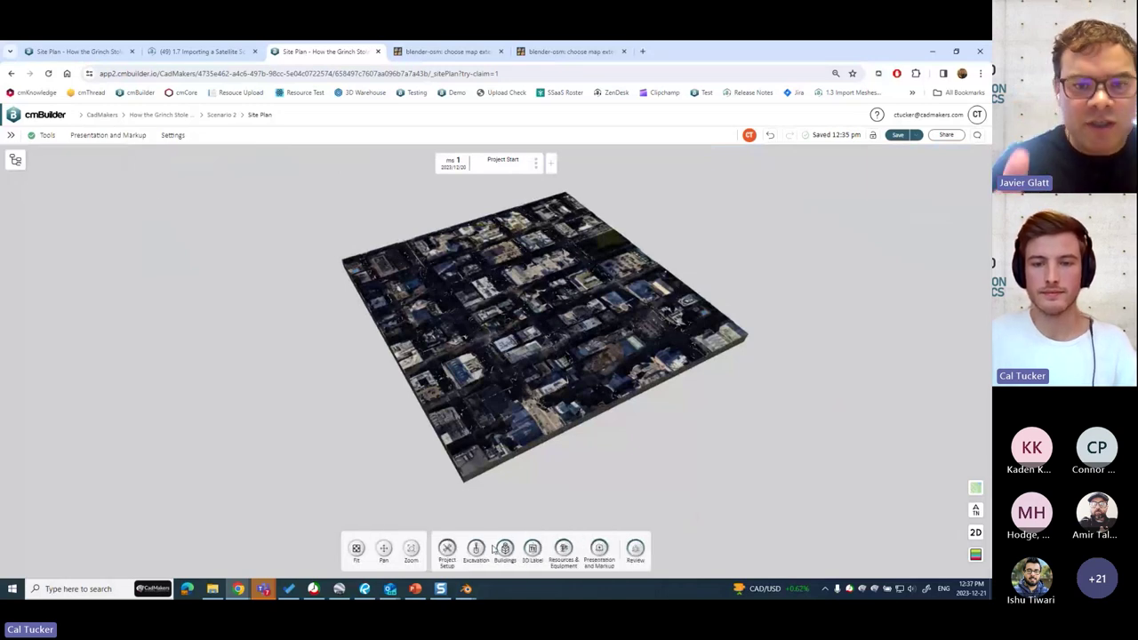
{"action": "left_click", "coordinate": [447, 549]}
{"action": "left_click", "coordinate": [615, 548]}
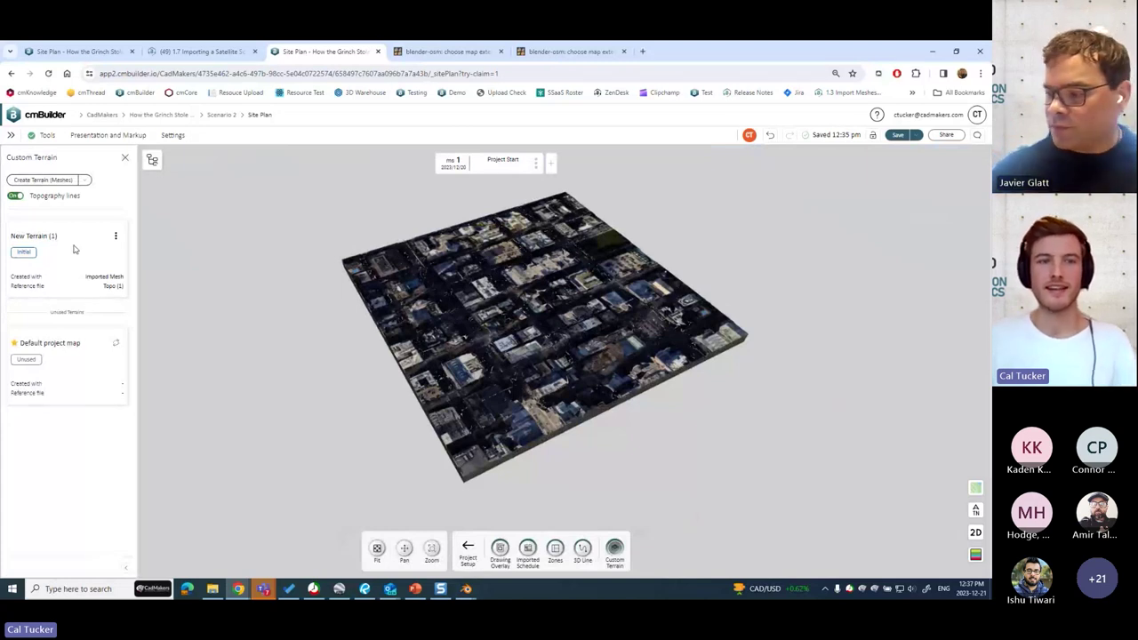
{"action": "left_click", "coordinate": [86, 181]}
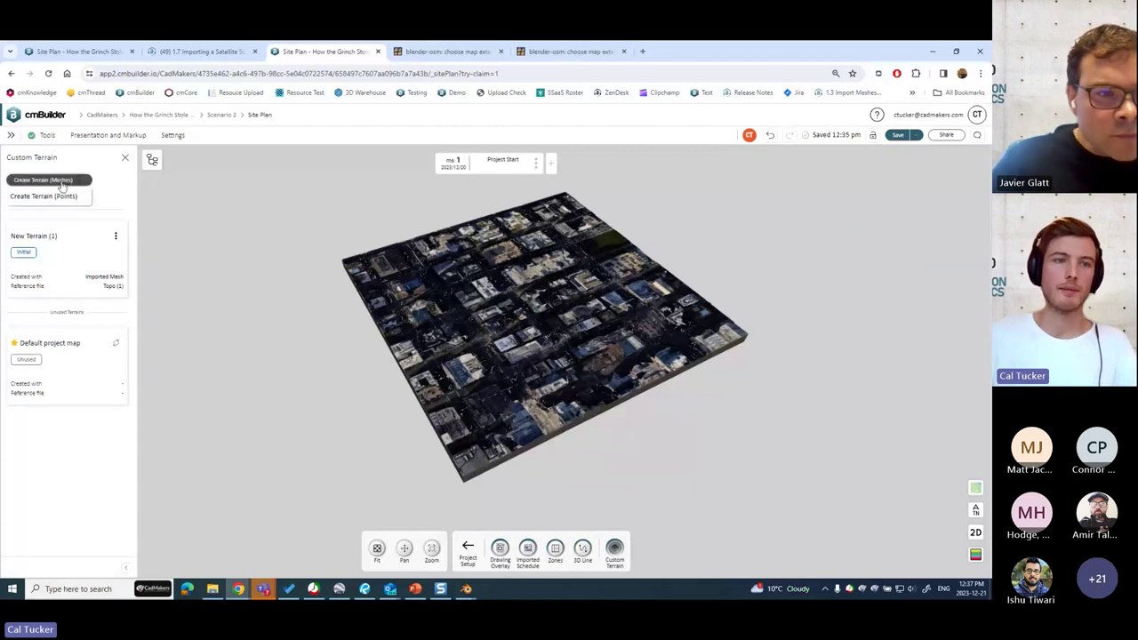
{"action": "left_click", "coordinate": [66, 182]}
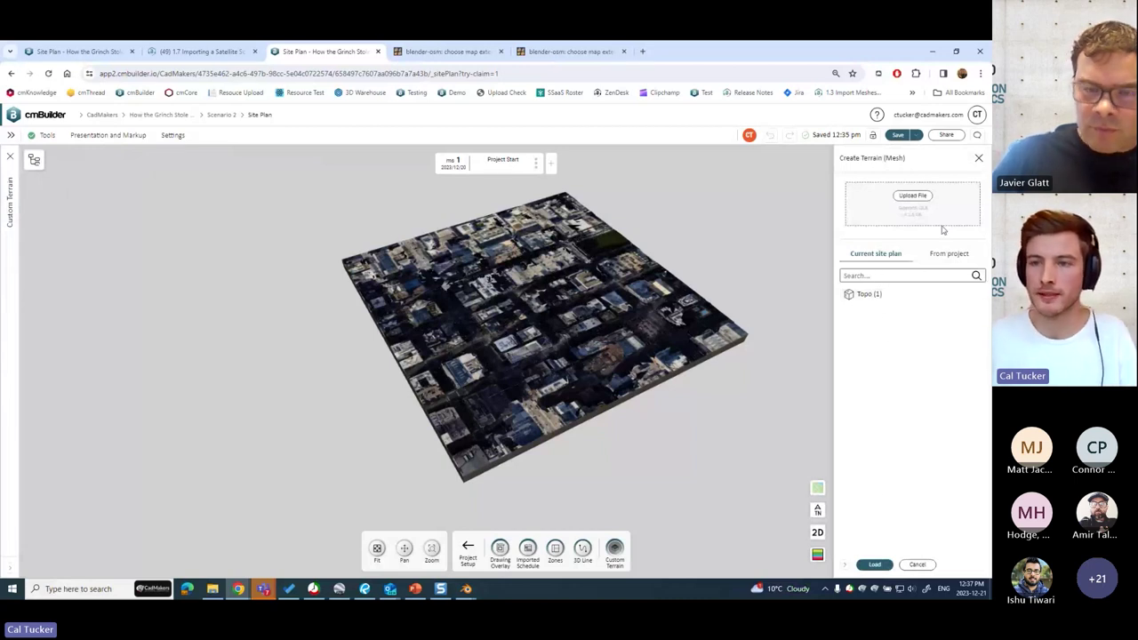
{"action": "left_click", "coordinate": [978, 157]}
{"action": "scroll", "coordinate": [480, 322], "scroll_direction": "up", "scroll_amount": 3}
{"action": "scroll", "coordinate": [597, 311], "scroll_direction": "down", "scroll_amount": 3}
{"action": "left_click_drag", "start_coordinate": [598, 335], "coordinate": [353, 335]}
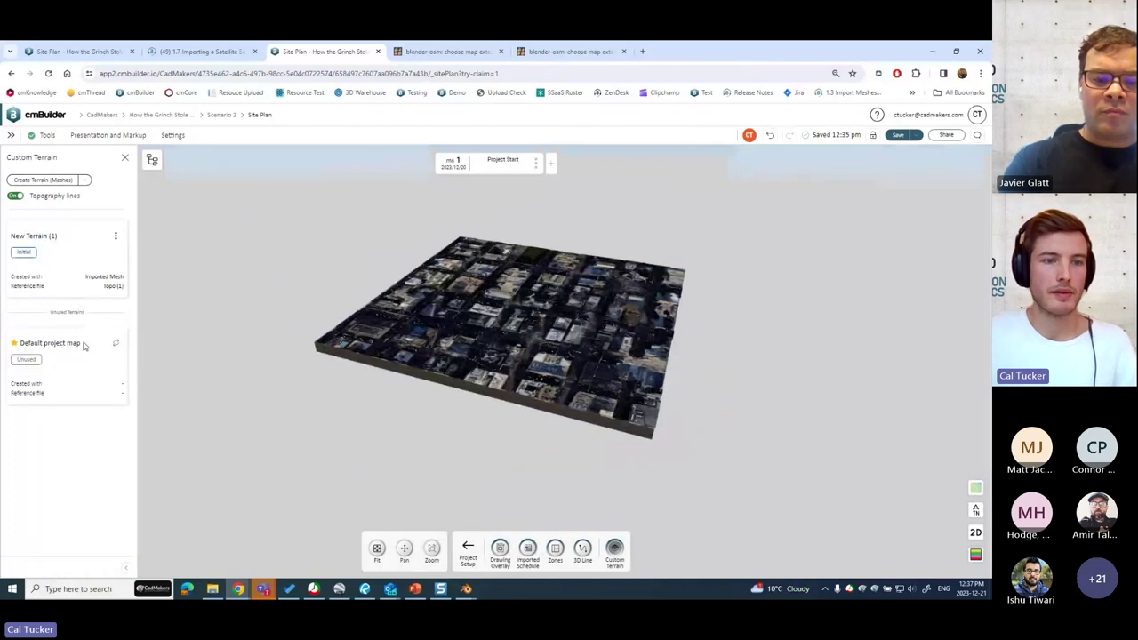
Step: Pick New Terrain (1), close the Custom Terrain panel, and select the Topo (1) mesh
{"action": "left_click", "coordinate": [76, 268]}
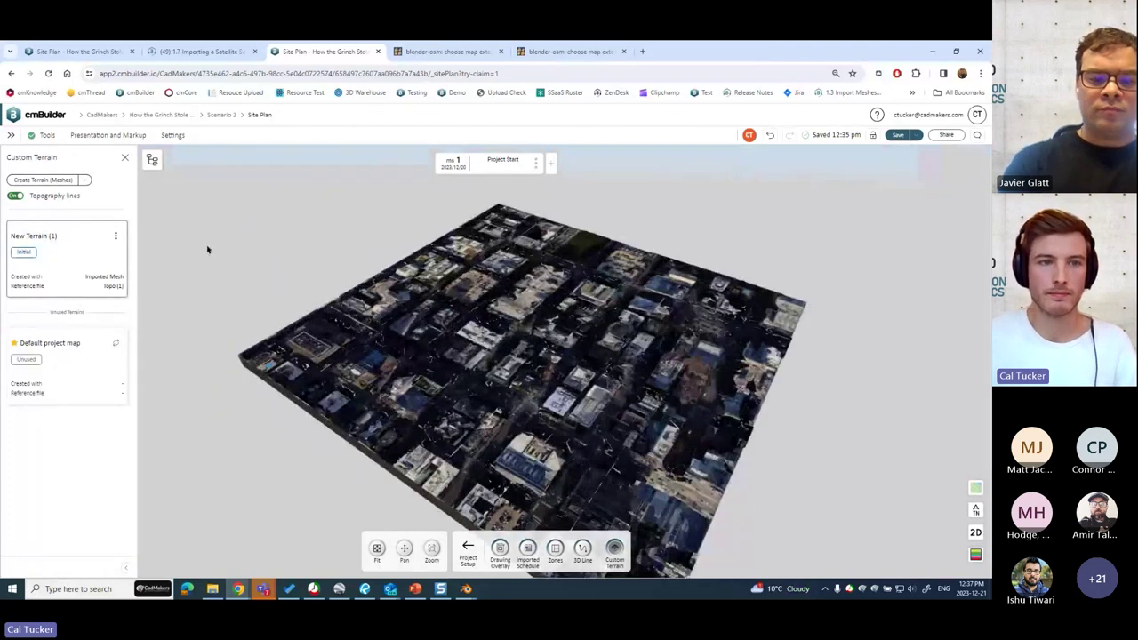
{"action": "left_click", "coordinate": [126, 158]}
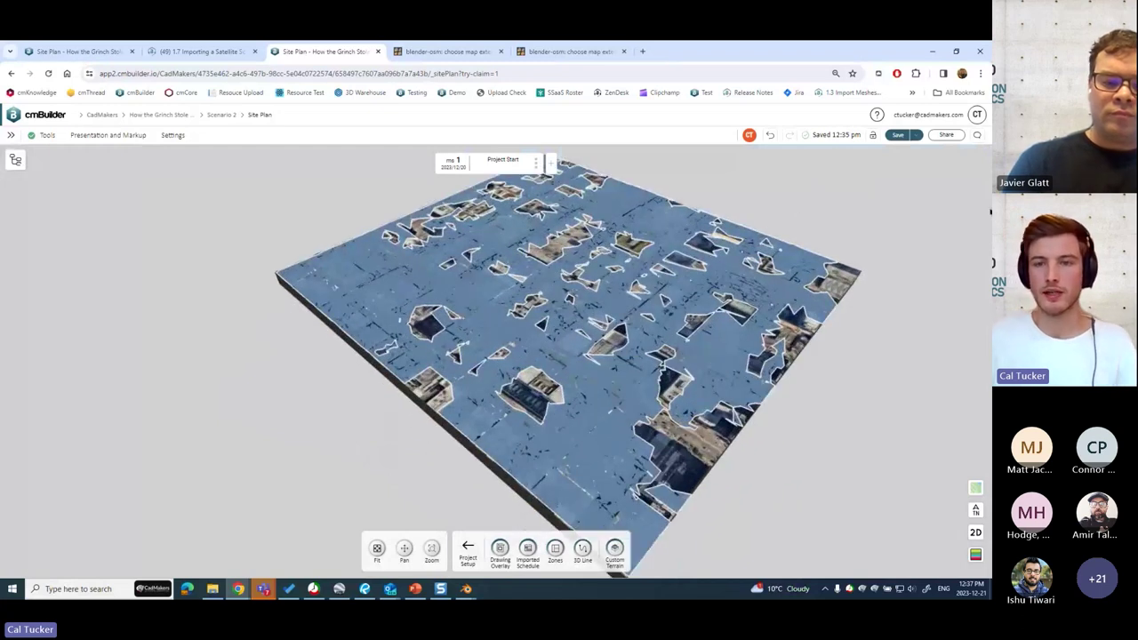
{"action": "left_click_drag", "start_coordinate": [920, 231], "coordinate": [853, 258]}
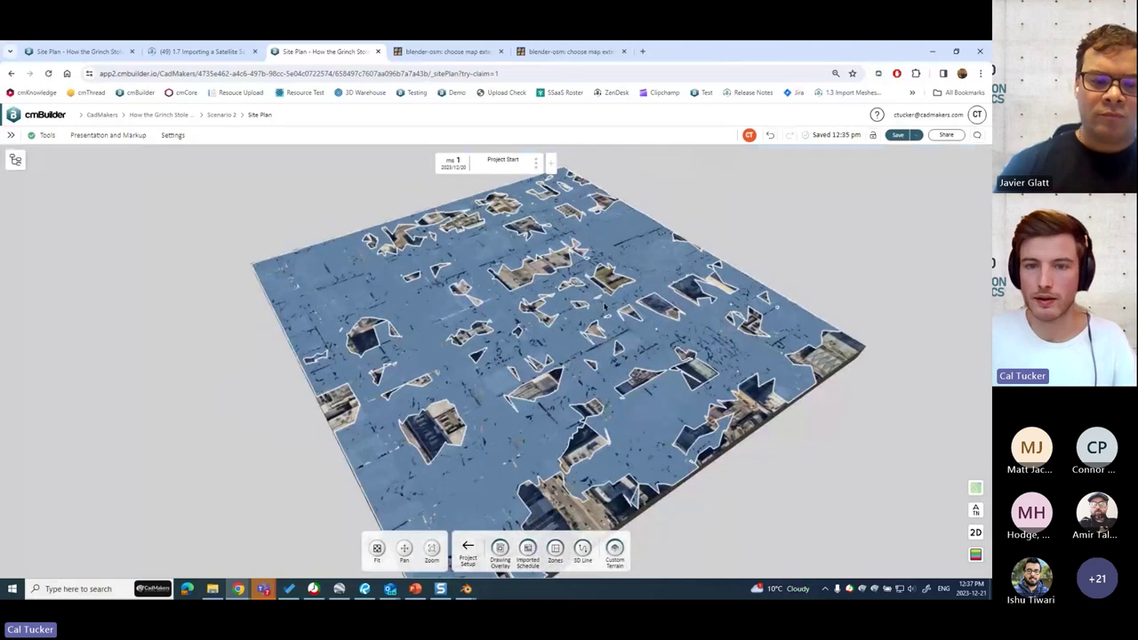
{"action": "left_click", "coordinate": [656, 278]}
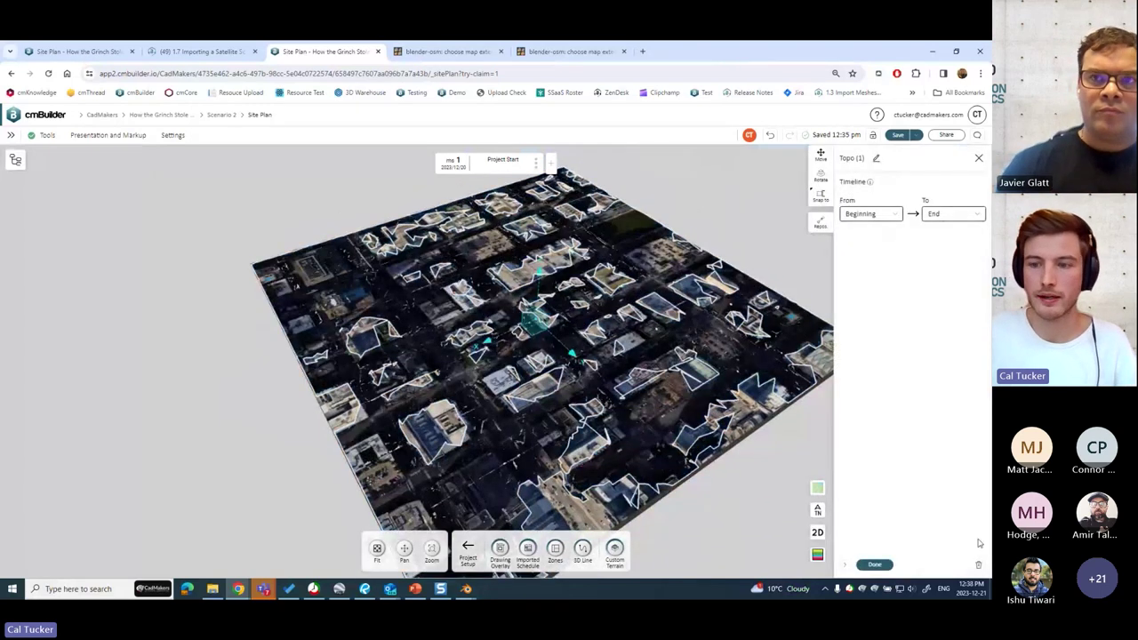
Step: Delete the Topo (1) mesh with its trash icon and confirm Remove, leaving the textured city slab
{"action": "left_click", "coordinate": [978, 566]}
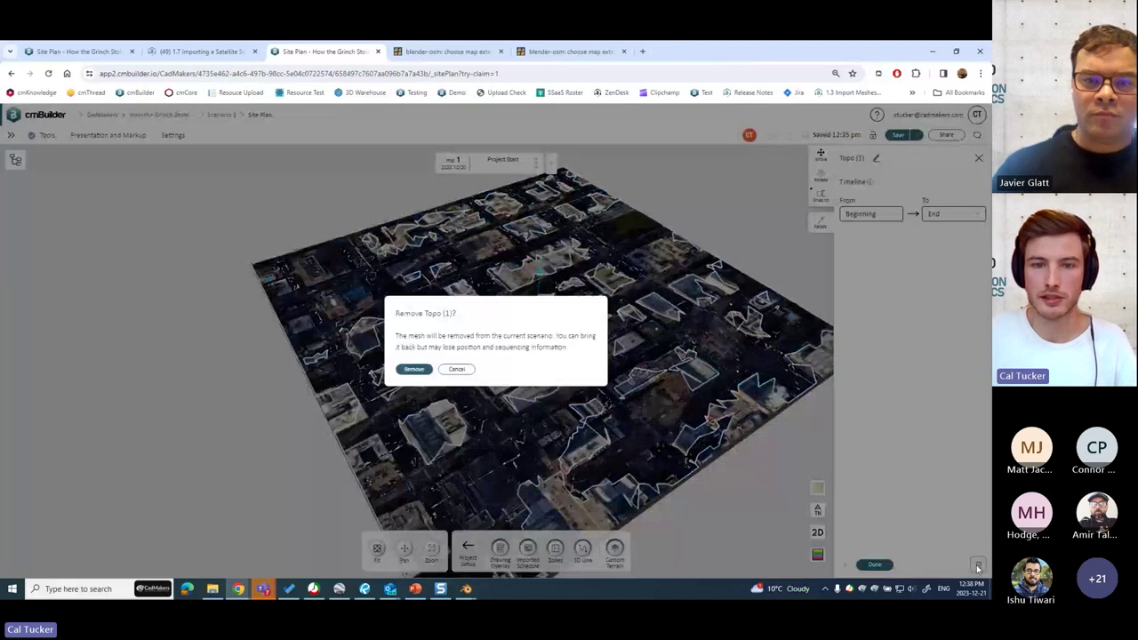
{"action": "left_click", "coordinate": [414, 369]}
{"action": "scroll", "coordinate": [655, 317], "scroll_direction": "down", "scroll_amount": 5}
{"action": "left_click_drag", "start_coordinate": [713, 254], "coordinate": [699, 279]}
{"action": "scroll", "coordinate": [593, 431], "scroll_direction": "up", "scroll_amount": 3}
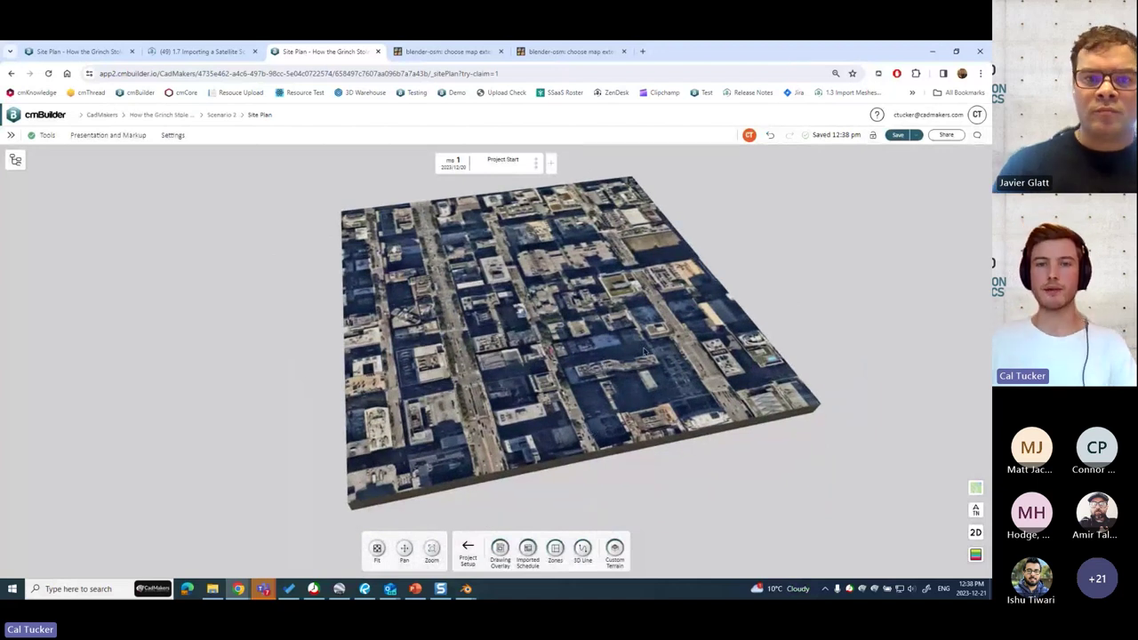
{"action": "left_click_drag", "start_coordinate": [586, 331], "coordinate": [584, 333]}
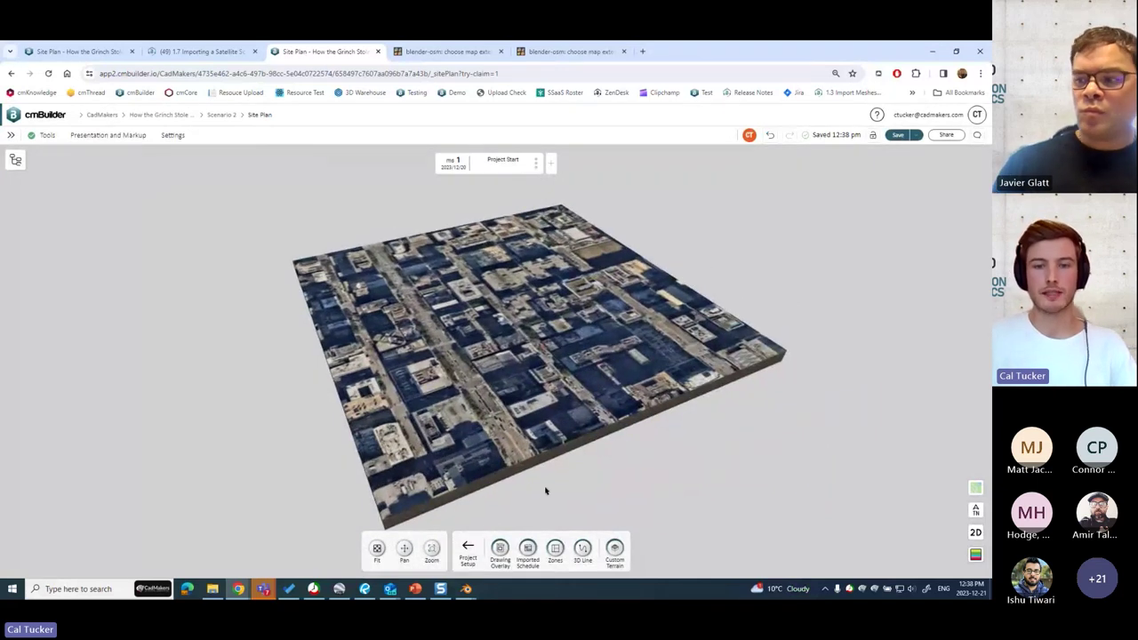
{"action": "left_click", "coordinate": [468, 548]}
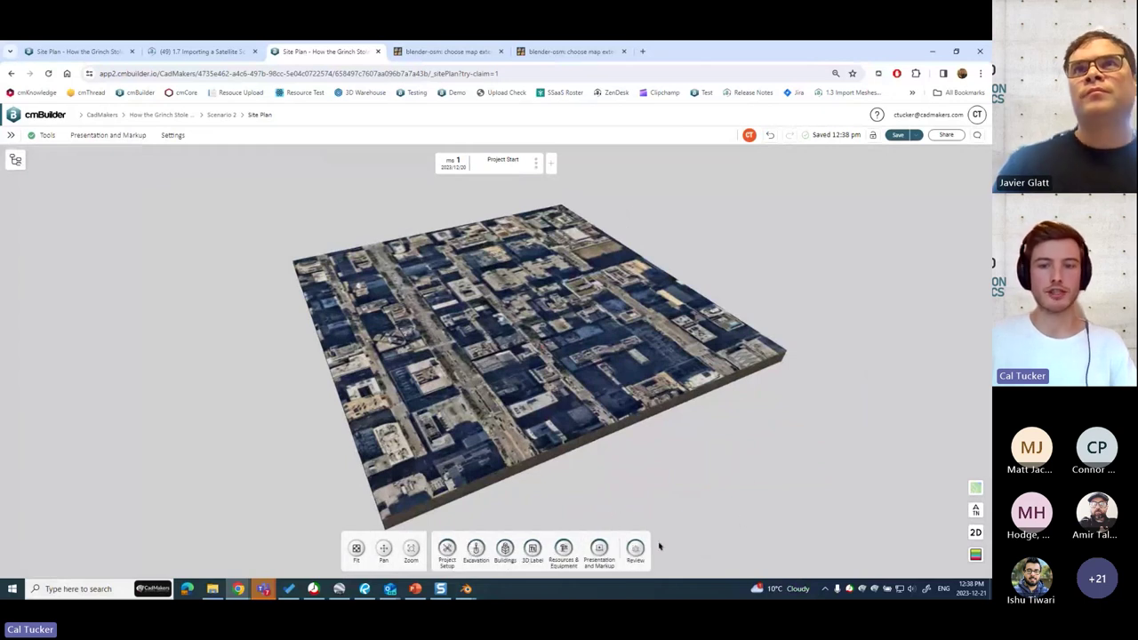
Step: Upload Surrounding Buildings.fbx and Demo Building.fbx through Buildings > Imported Model
{"action": "left_click", "coordinate": [506, 549]}
{"action": "left_click", "coordinate": [556, 548]}
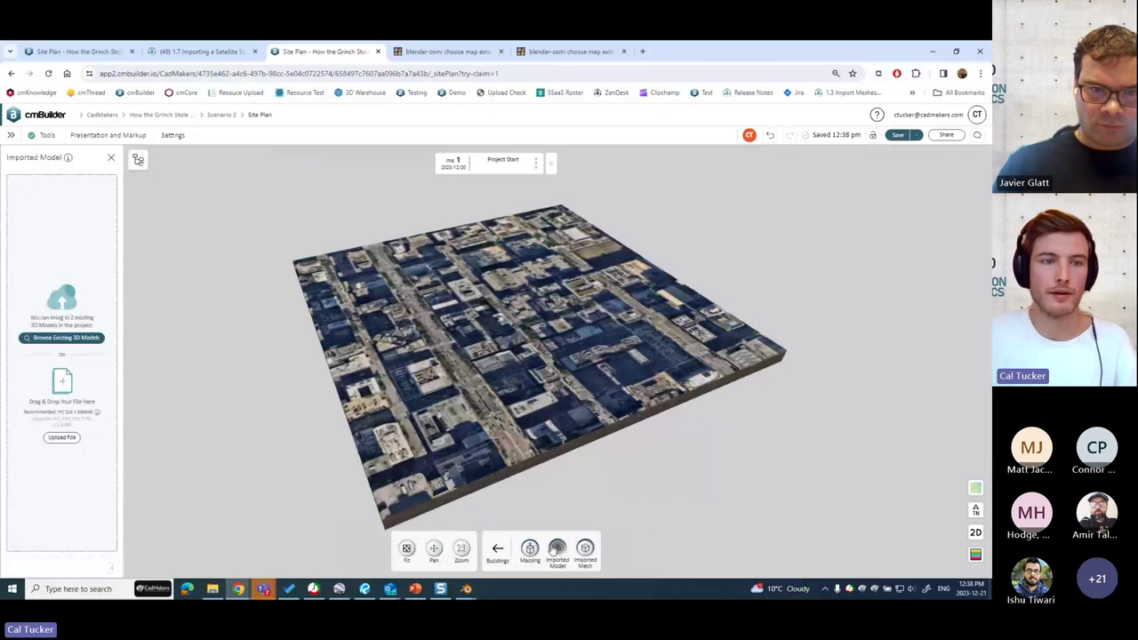
{"action": "left_click", "coordinate": [71, 438]}
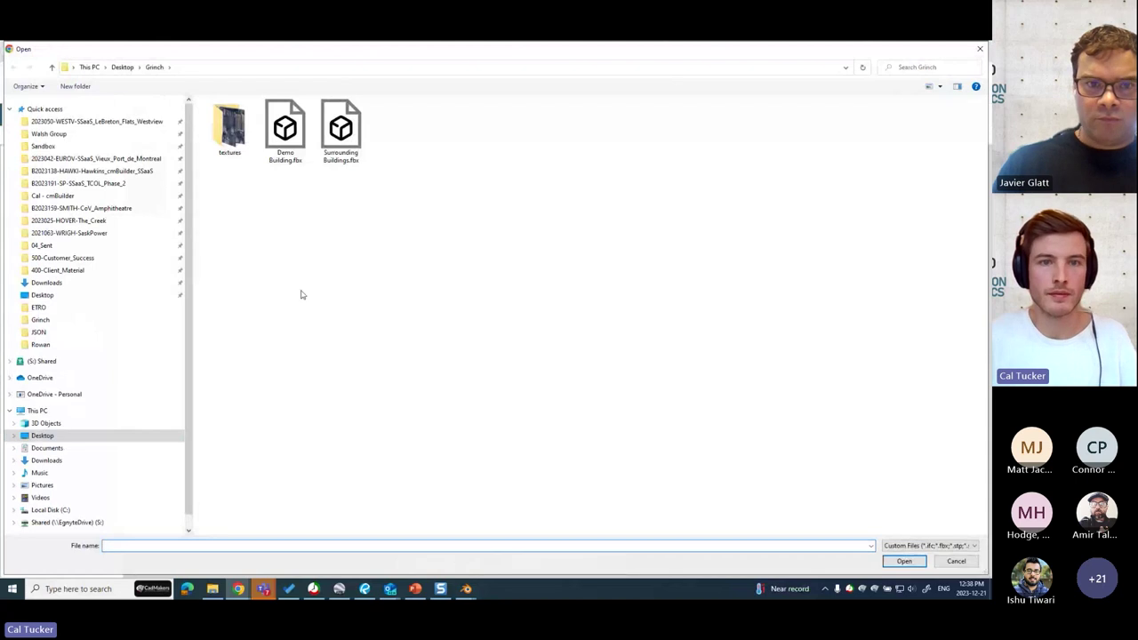
{"action": "left_click", "coordinate": [342, 132]}
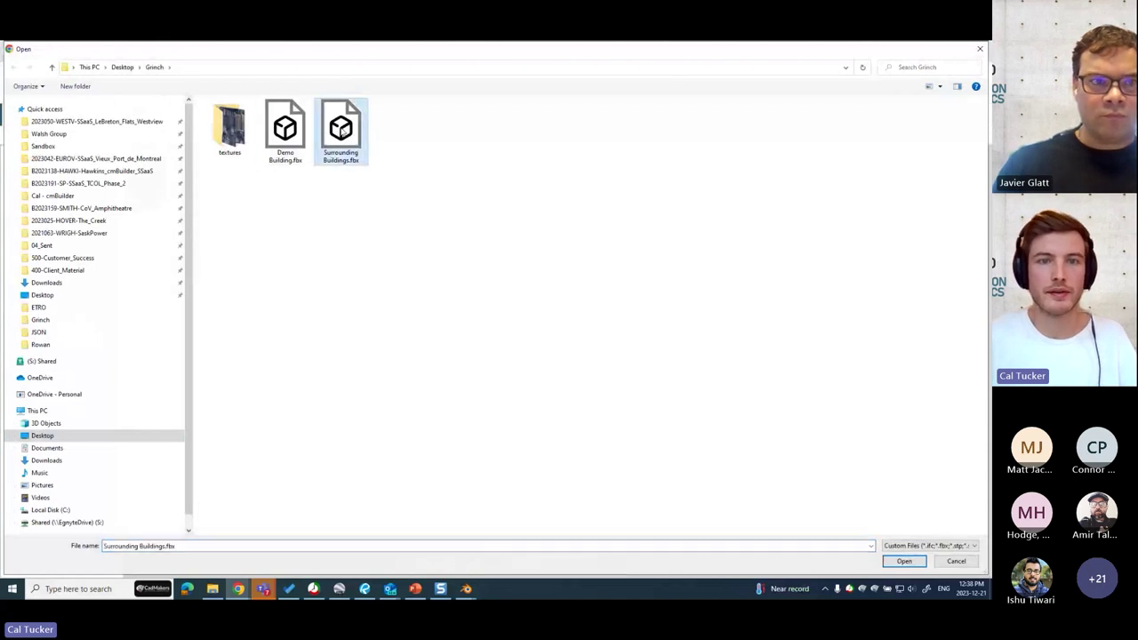
{"action": "left_click", "coordinate": [285, 132], "text": "ctrl"}
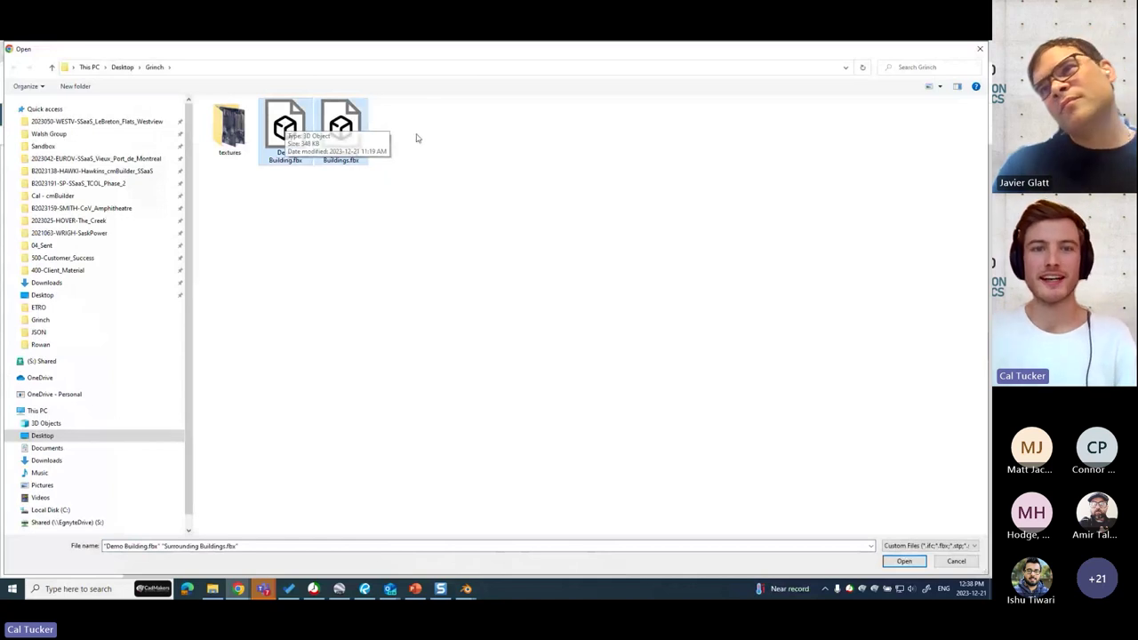
{"action": "left_click", "coordinate": [903, 562]}
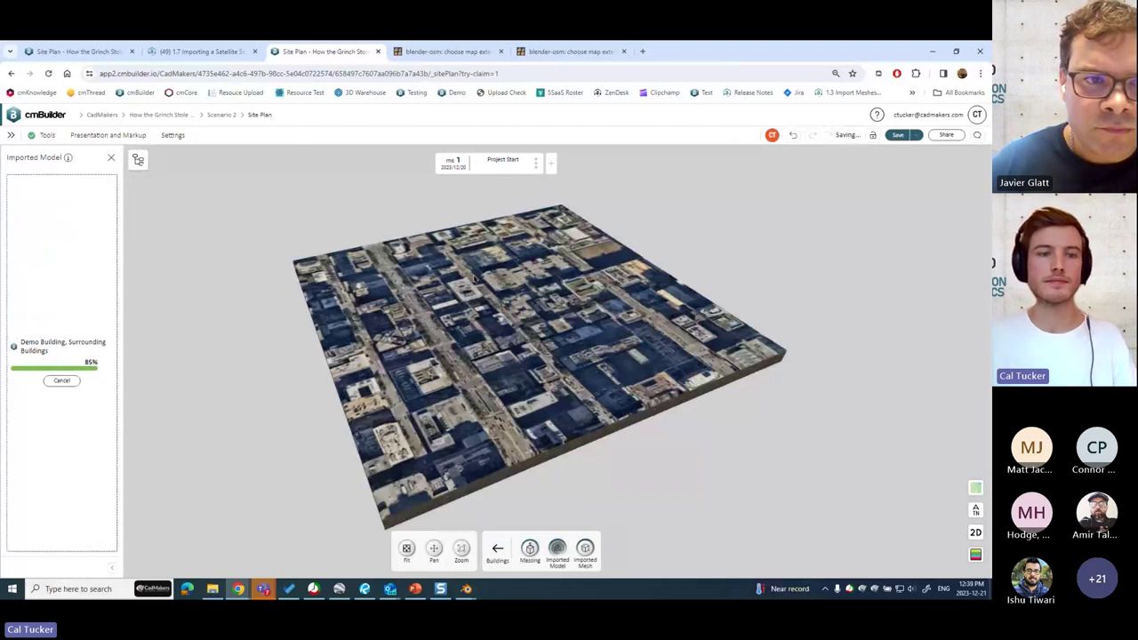
Step: Close both blender-osm browser tabs while the FBX uploads finish
{"action": "scroll", "coordinate": [533, 285], "scroll_direction": "down", "scroll_amount": 2}
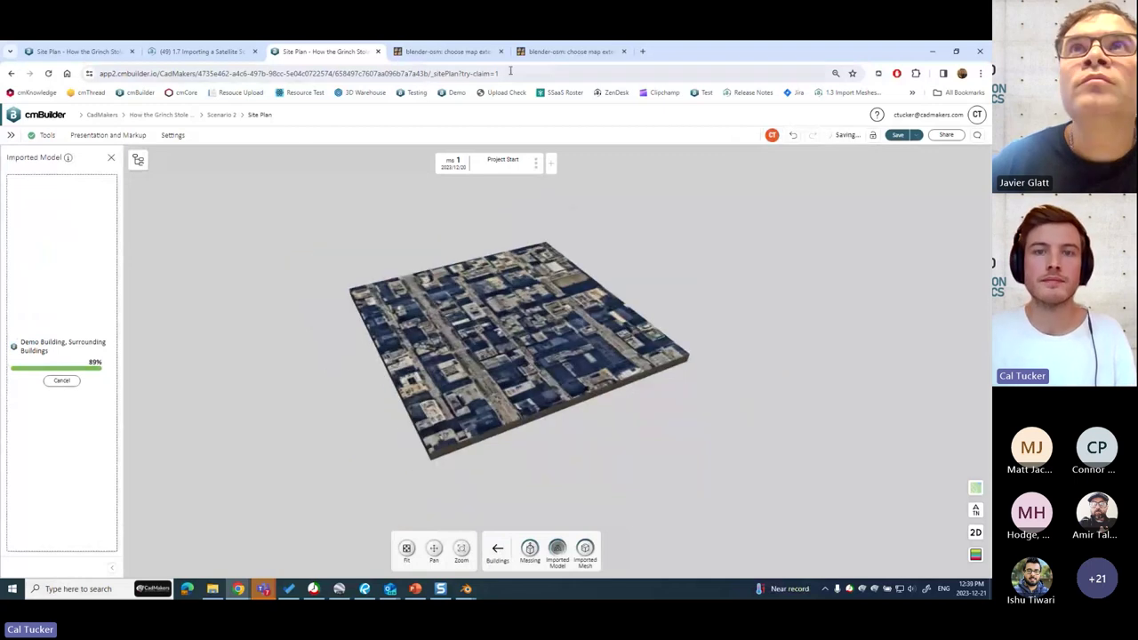
{"action": "left_click", "coordinate": [501, 51]}
{"action": "left_click", "coordinate": [502, 51]}
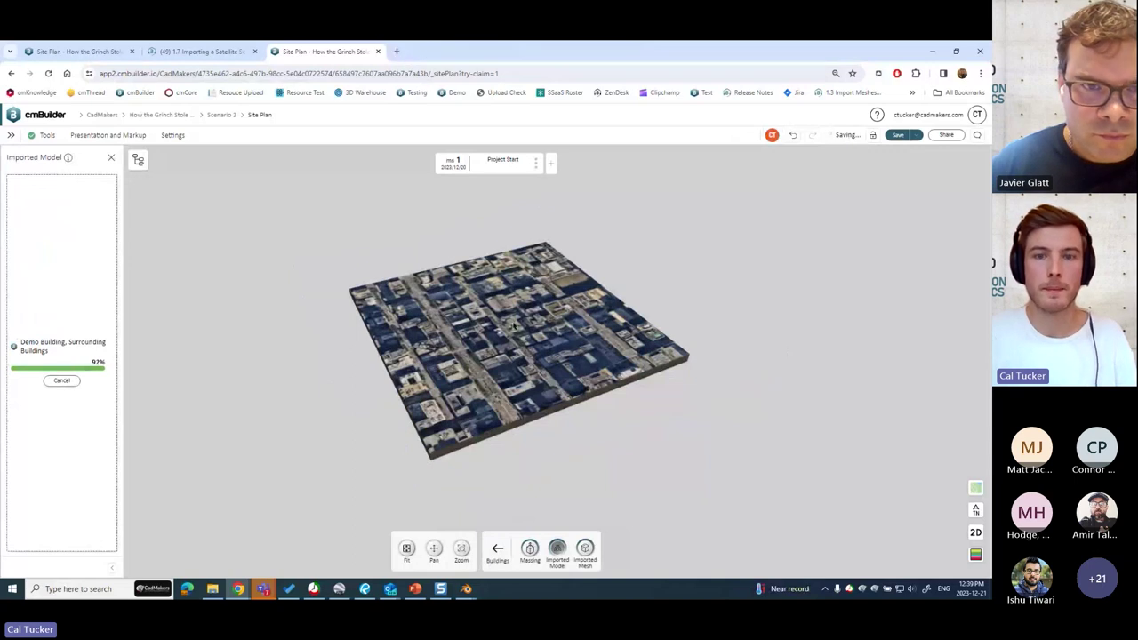
{"action": "scroll", "coordinate": [583, 351], "scroll_direction": "up", "scroll_amount": 4}
{"action": "scroll", "coordinate": [583, 351], "scroll_direction": "down", "scroll_amount": 3}
{"action": "scroll", "coordinate": [579, 333], "scroll_direction": "up", "scroll_amount": 1}
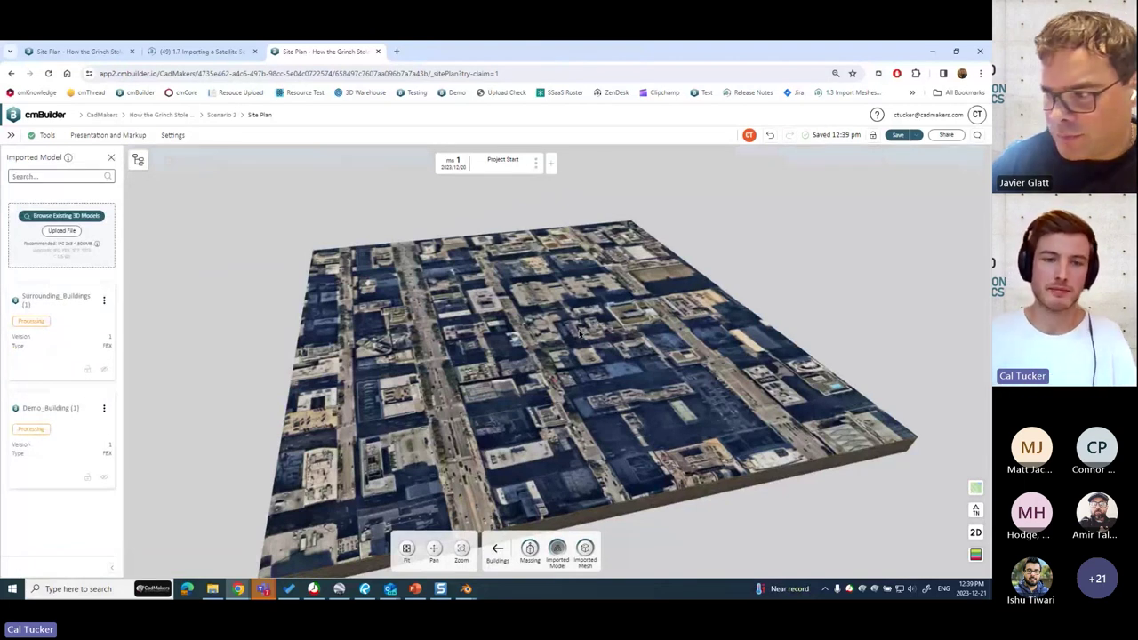
{"action": "scroll", "coordinate": [602, 321], "scroll_direction": "down", "scroll_amount": 5}
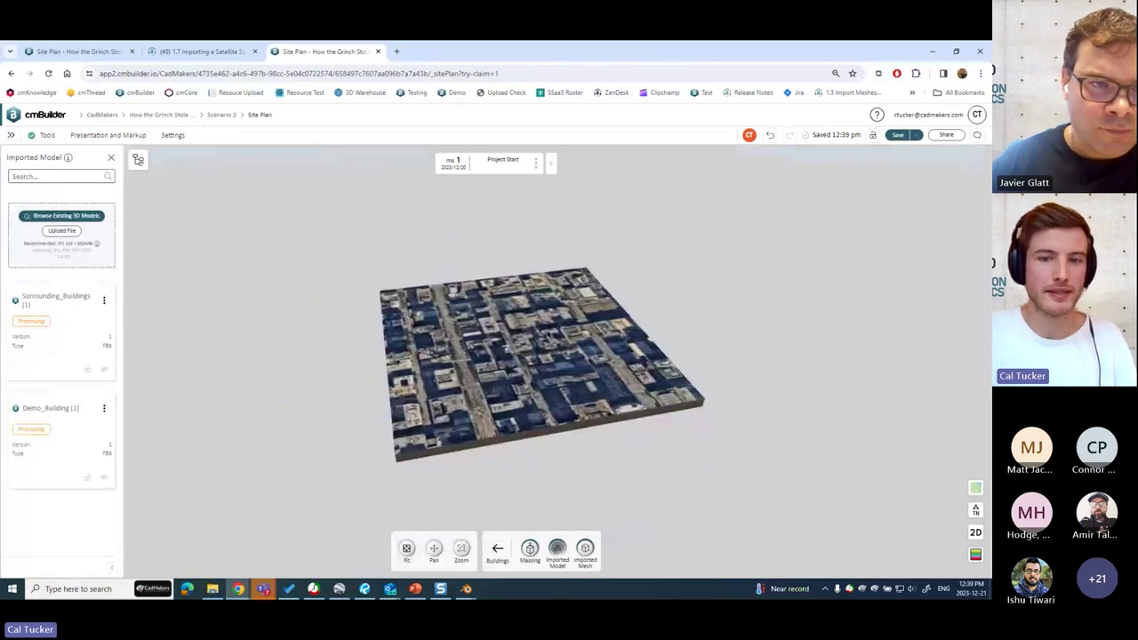
{"action": "scroll", "coordinate": [405, 356], "scroll_direction": "up", "scroll_amount": 6}
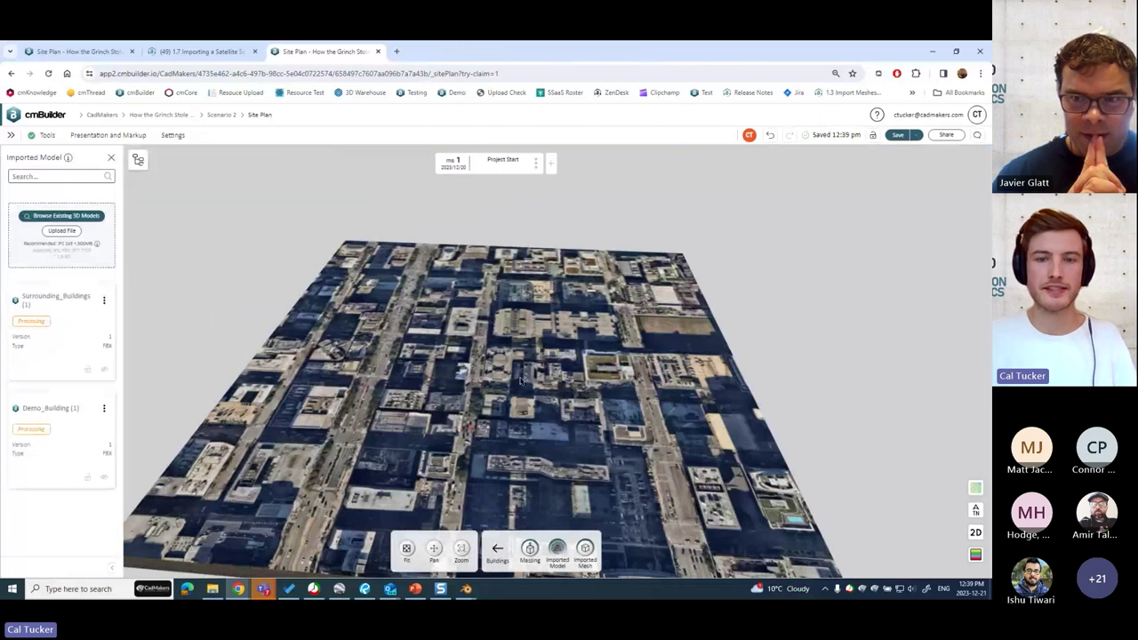
{"action": "scroll", "coordinate": [491, 395], "scroll_direction": "down", "scroll_amount": 5}
{"action": "scroll", "coordinate": [491, 395], "scroll_direction": "up", "scroll_amount": 4}
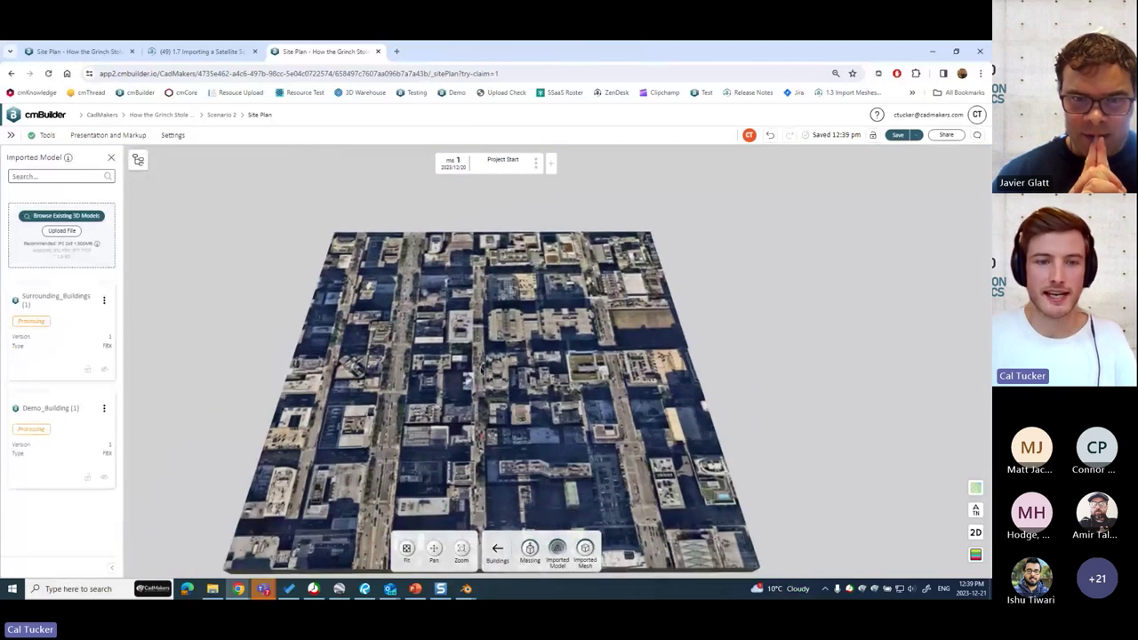
Step: Fly the view to the Surrounding_Buildings (1) model and zoom around the site
{"action": "left_click", "coordinate": [58, 308]}
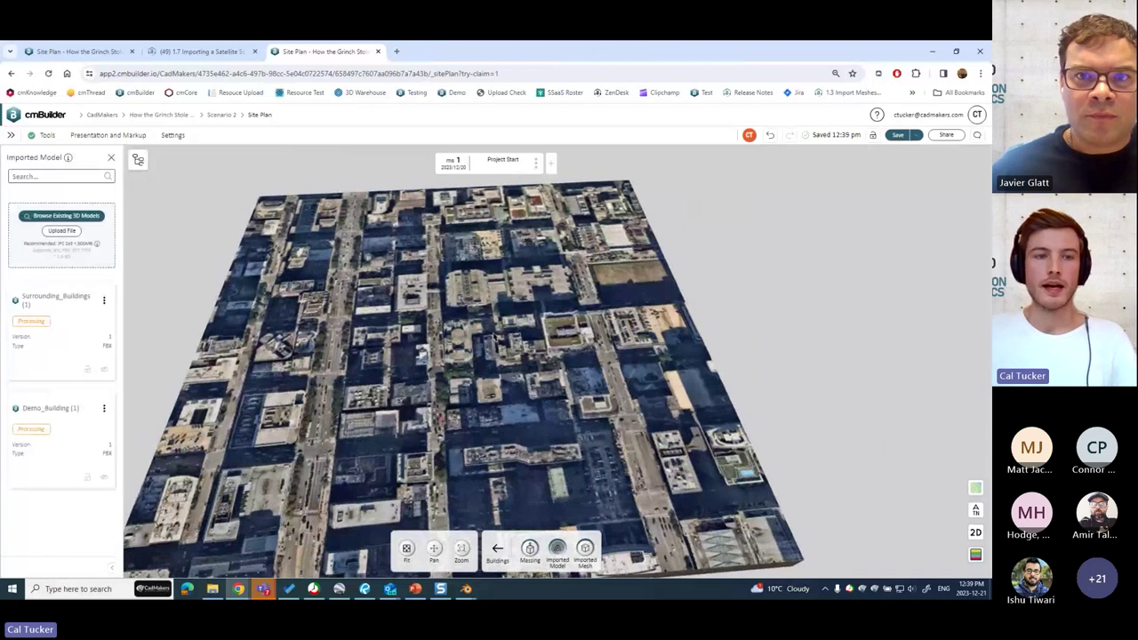
{"action": "scroll", "coordinate": [494, 336], "scroll_direction": "down", "scroll_amount": 3}
{"action": "scroll", "coordinate": [528, 331], "scroll_direction": "up", "scroll_amount": 2}
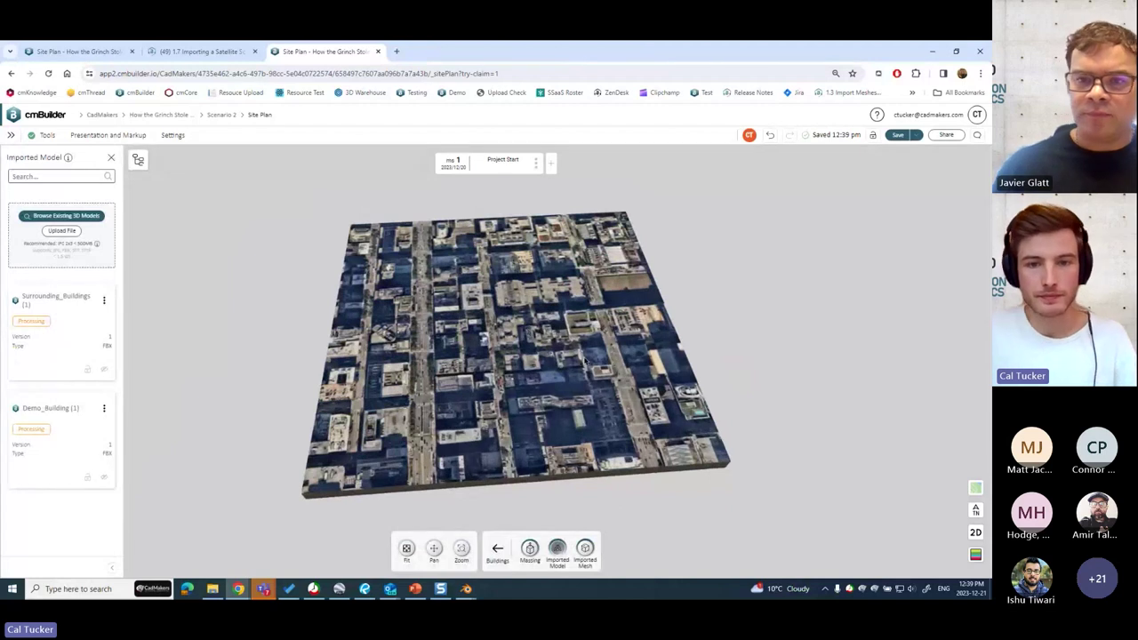
{"action": "scroll", "coordinate": [463, 386], "scroll_direction": "up", "scroll_amount": 4}
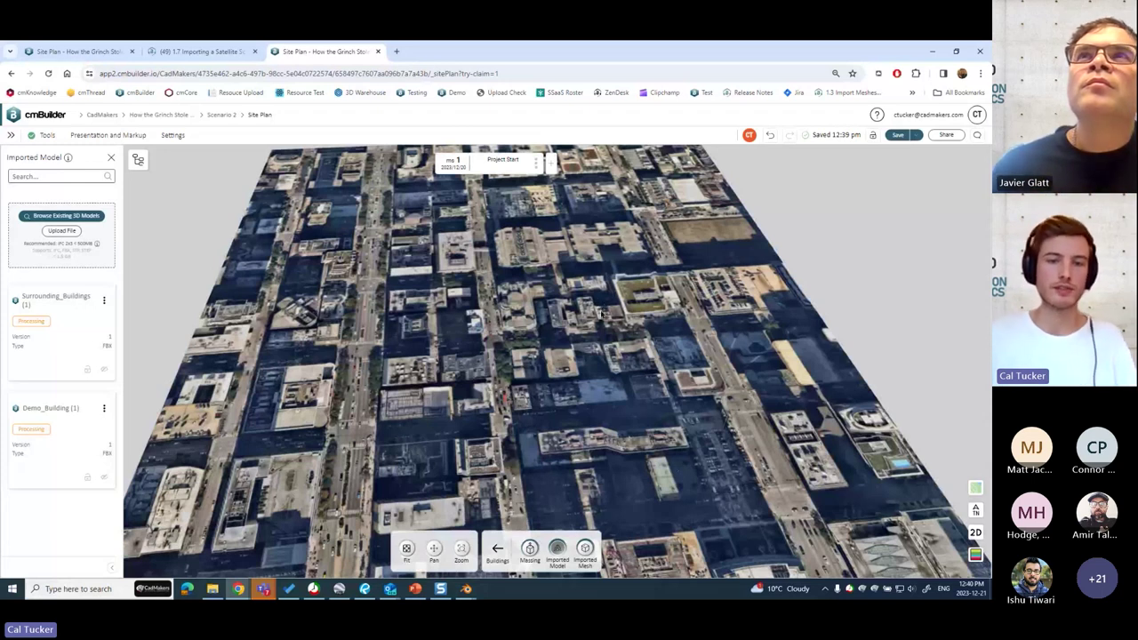
{"action": "left_click", "coordinate": [339, 588]}
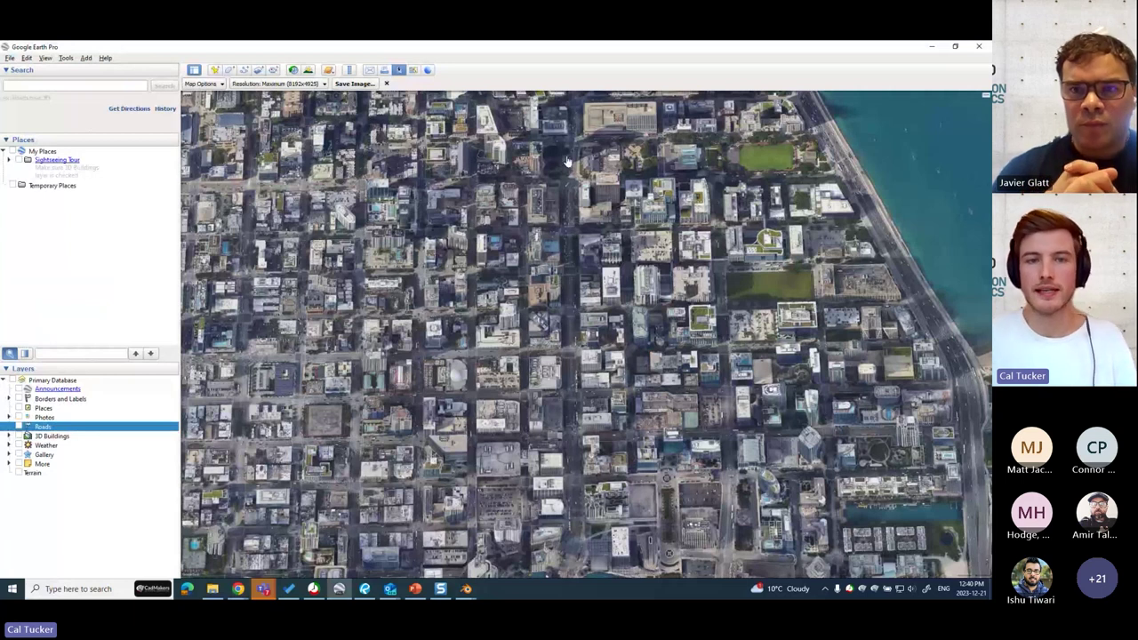
{"action": "left_click", "coordinate": [931, 47]}
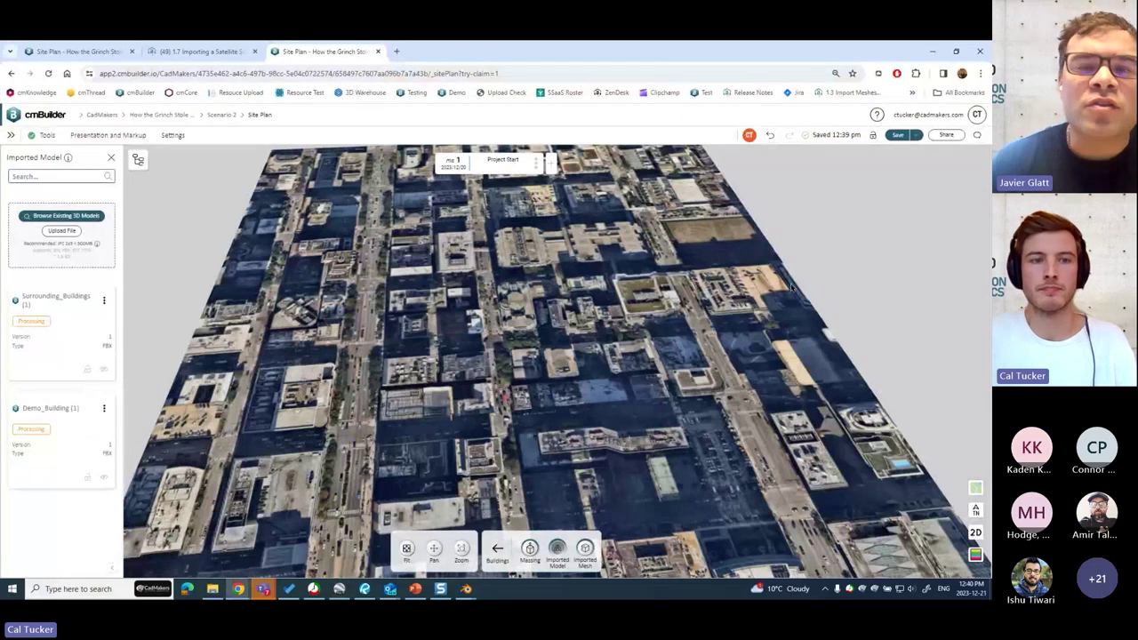
Step: Switch to the first Site Plan tab with Ctrl+1, showing the Complete scenario's 3D city tiles
{"action": "scroll", "coordinate": [423, 332], "scroll_direction": "down", "scroll_amount": 3}
{"action": "middle_click_drag", "start_coordinate": [423, 332], "coordinate": [546, 169]}
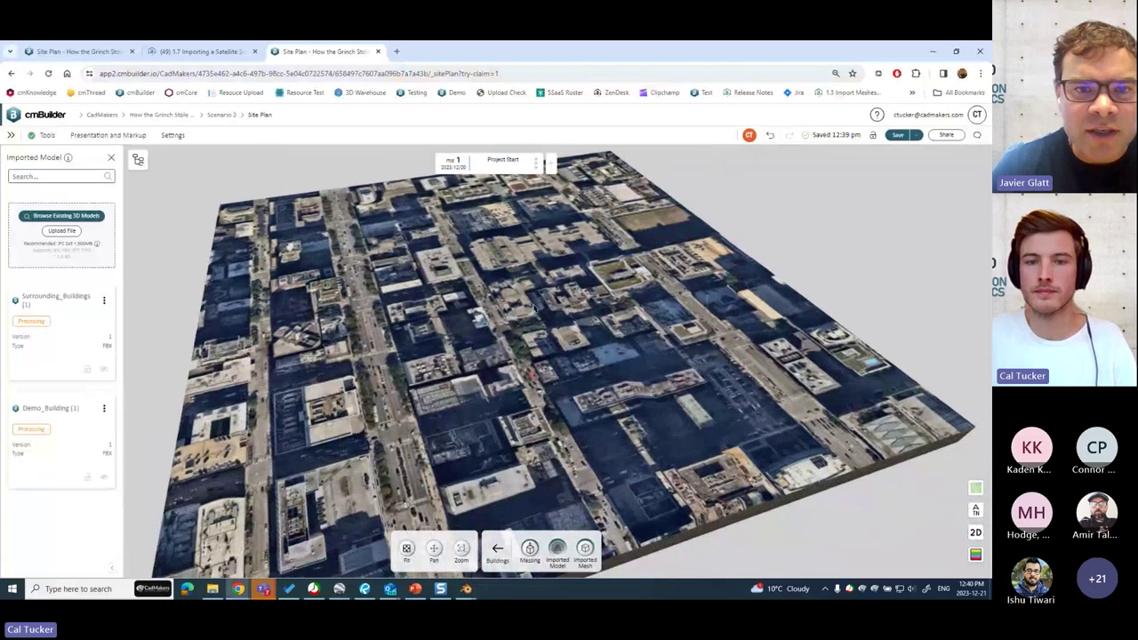
{"action": "key", "text": "ctrl+1"}
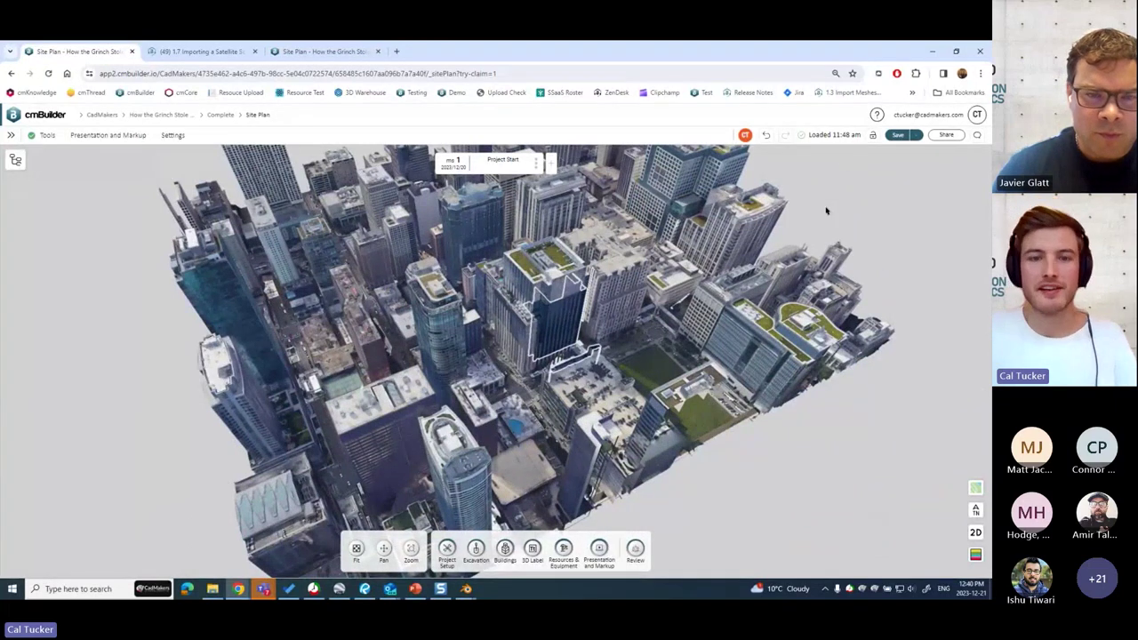
{"action": "scroll", "coordinate": [728, 360], "scroll_direction": "down", "scroll_amount": 5}
{"action": "scroll", "coordinate": [728, 360], "scroll_direction": "up", "scroll_amount": 5}
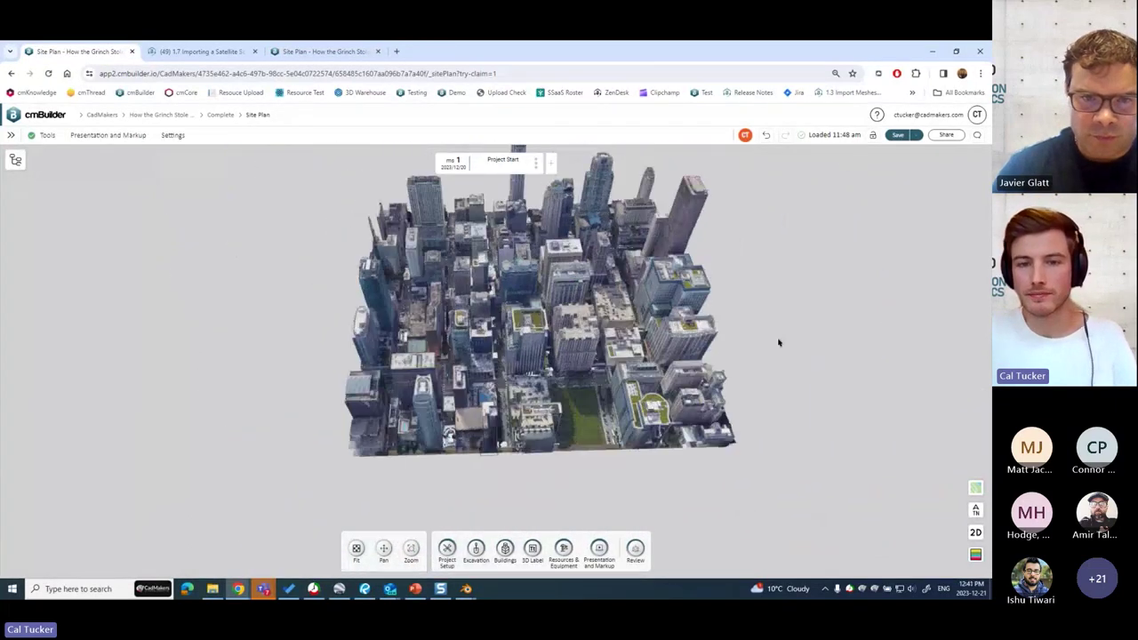
{"action": "scroll", "coordinate": [835, 309], "scroll_direction": "down", "scroll_amount": 2}
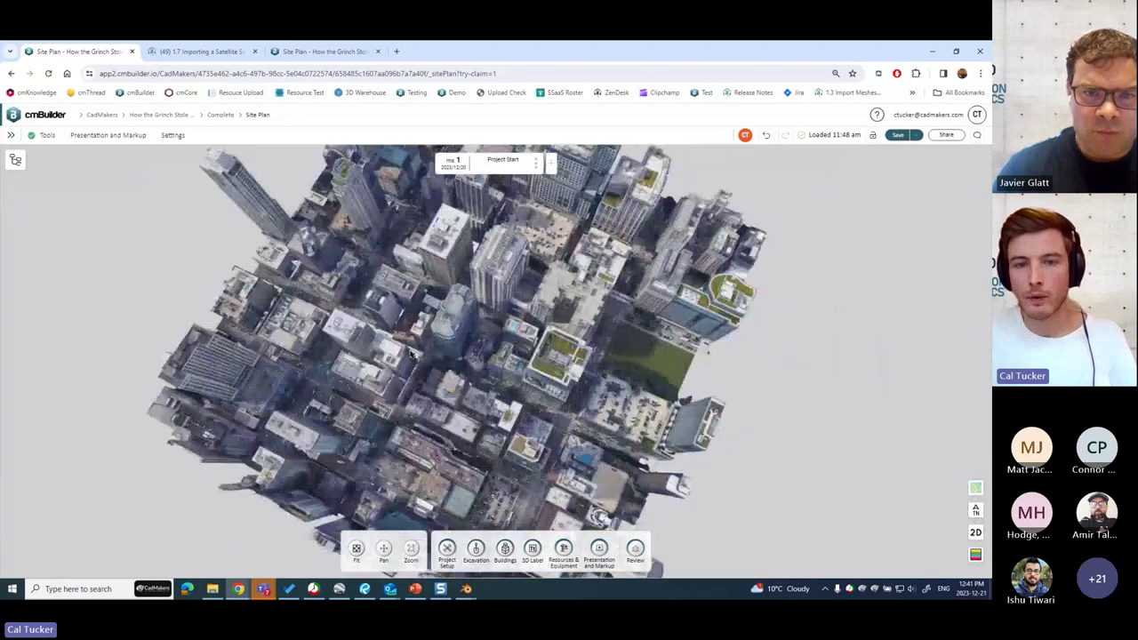
{"action": "scroll", "coordinate": [498, 357], "scroll_direction": "up", "scroll_amount": 5}
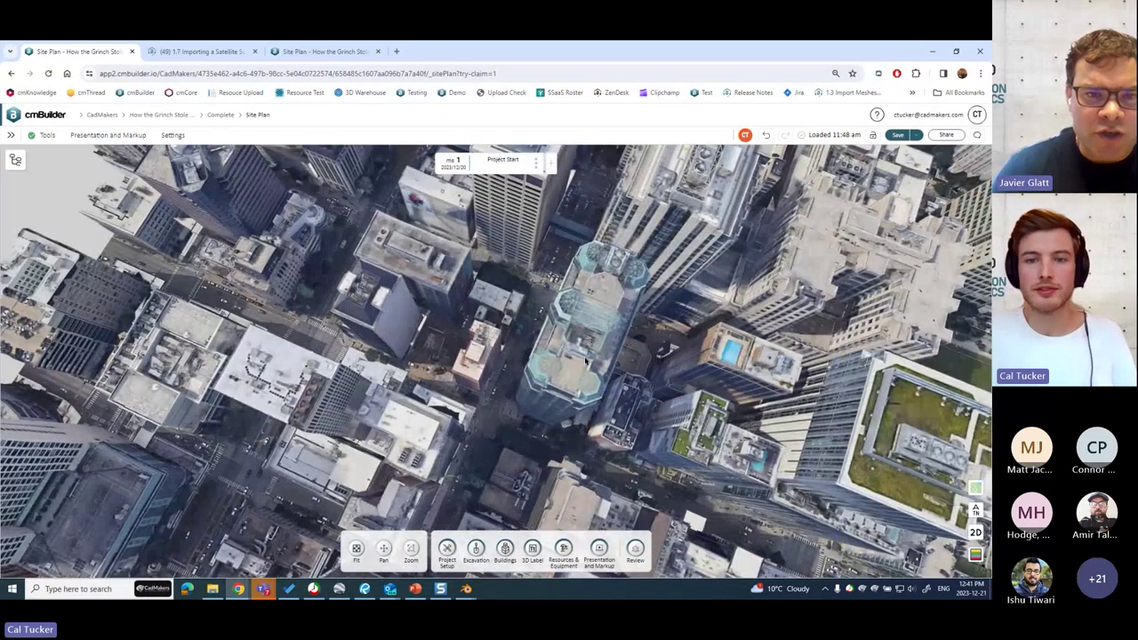
{"action": "scroll", "coordinate": [544, 338], "scroll_direction": "down", "scroll_amount": 5}
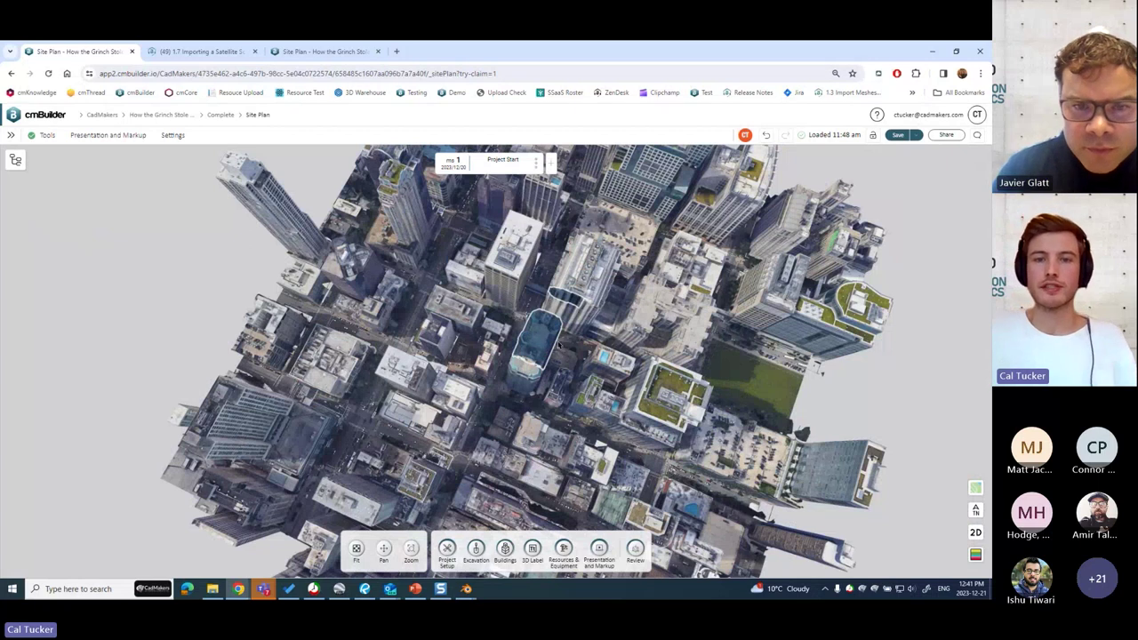
Step: Move the central glass tower model to a new spot on the site
{"action": "right_click", "coordinate": [540, 336]}
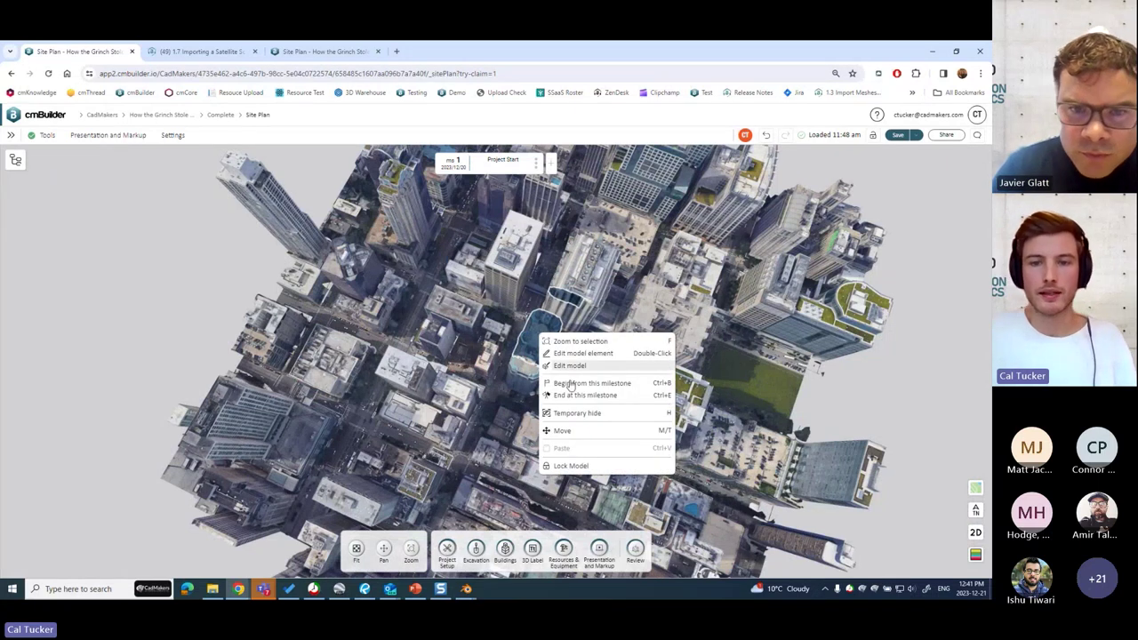
{"action": "left_click", "coordinate": [573, 431]}
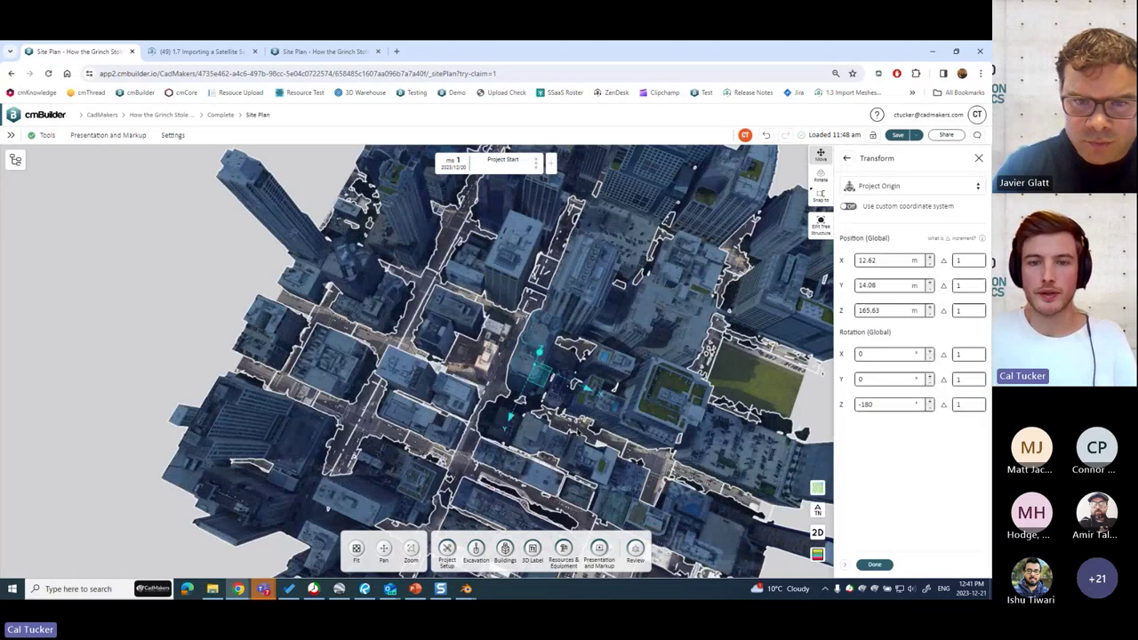
{"action": "scroll", "coordinate": [511, 416], "scroll_direction": "down", "scroll_amount": 3}
{"action": "left_click_drag", "start_coordinate": [520, 364], "coordinate": [514, 391]}
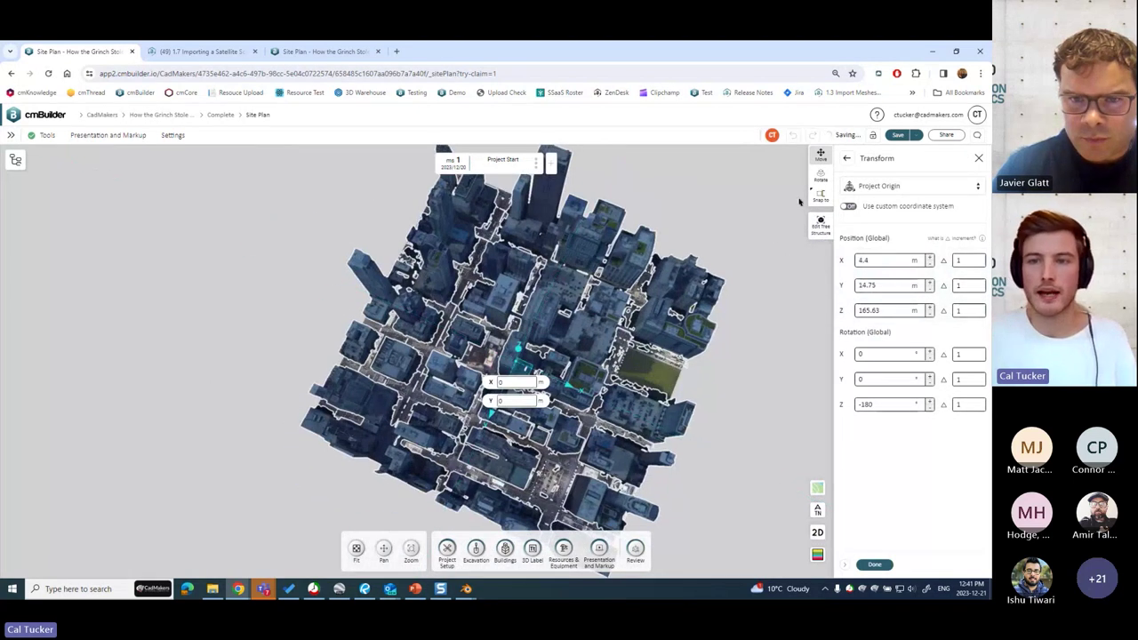
Step: Rotate the city tiles model about Z to -87.65°, then deselect it
{"action": "left_click", "coordinate": [820, 177]}
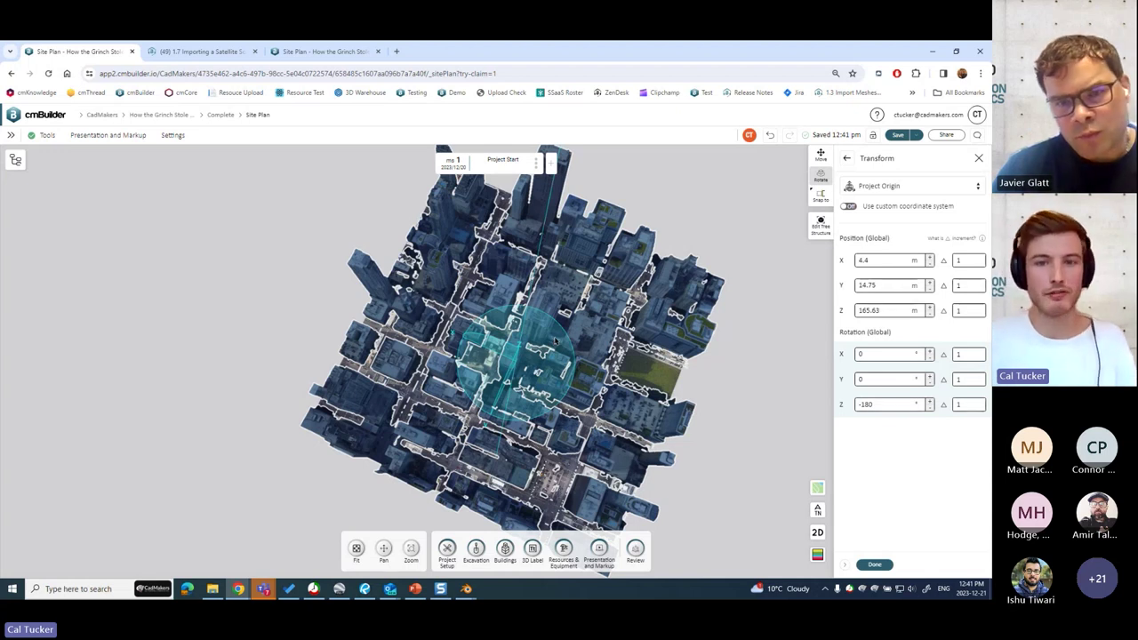
{"action": "left_click_drag", "start_coordinate": [556, 340], "coordinate": [508, 373]}
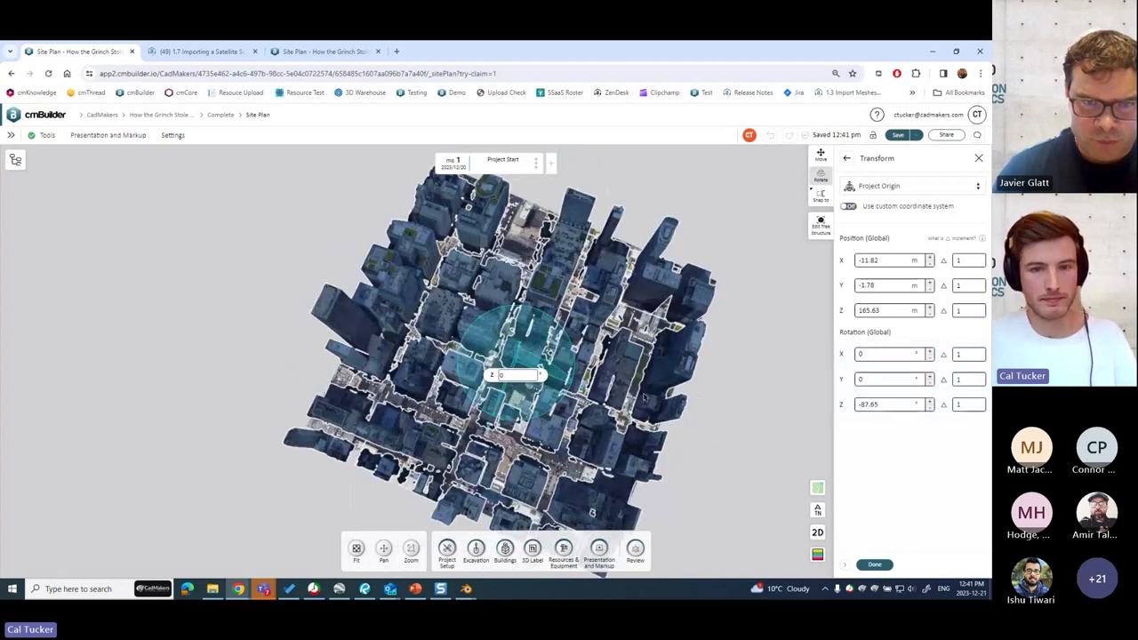
{"action": "left_click", "coordinate": [671, 258]}
Step: Undo the city model's rotation and view the towers from an oblique angle
{"action": "key", "text": "ctrl+z"}
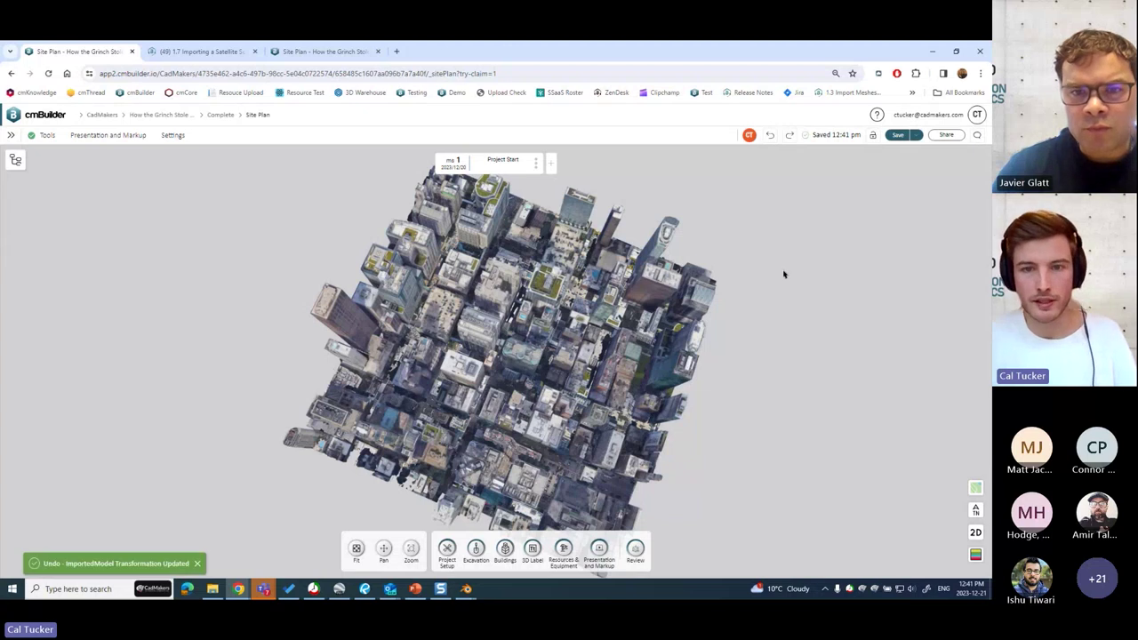
{"action": "scroll", "coordinate": [661, 350], "scroll_direction": "up", "scroll_amount": 5}
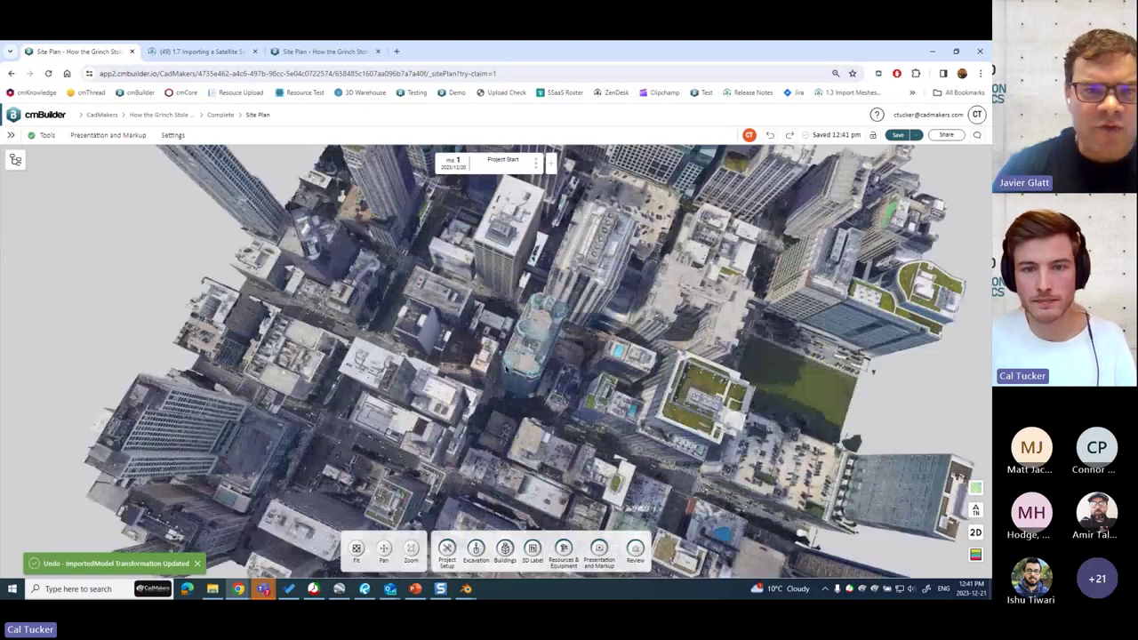
{"action": "scroll", "coordinate": [572, 387], "scroll_direction": "up", "scroll_amount": 8}
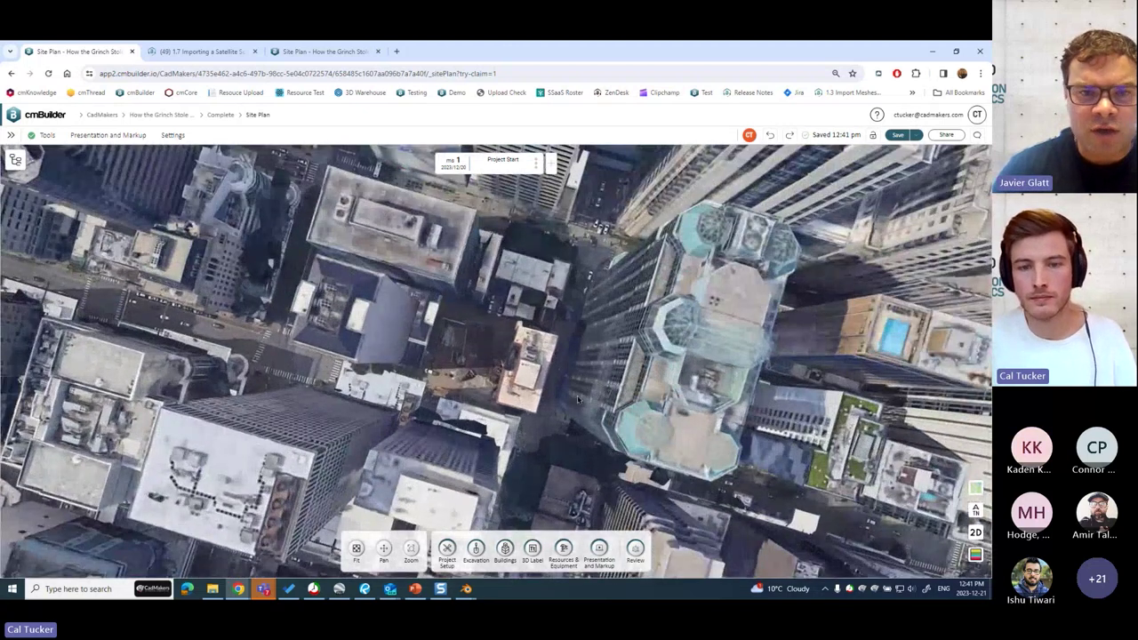
{"action": "middle_click_drag", "start_coordinate": [576, 399], "coordinate": [617, 424]}
{"action": "scroll", "coordinate": [618, 424], "scroll_direction": "up", "scroll_amount": 6}
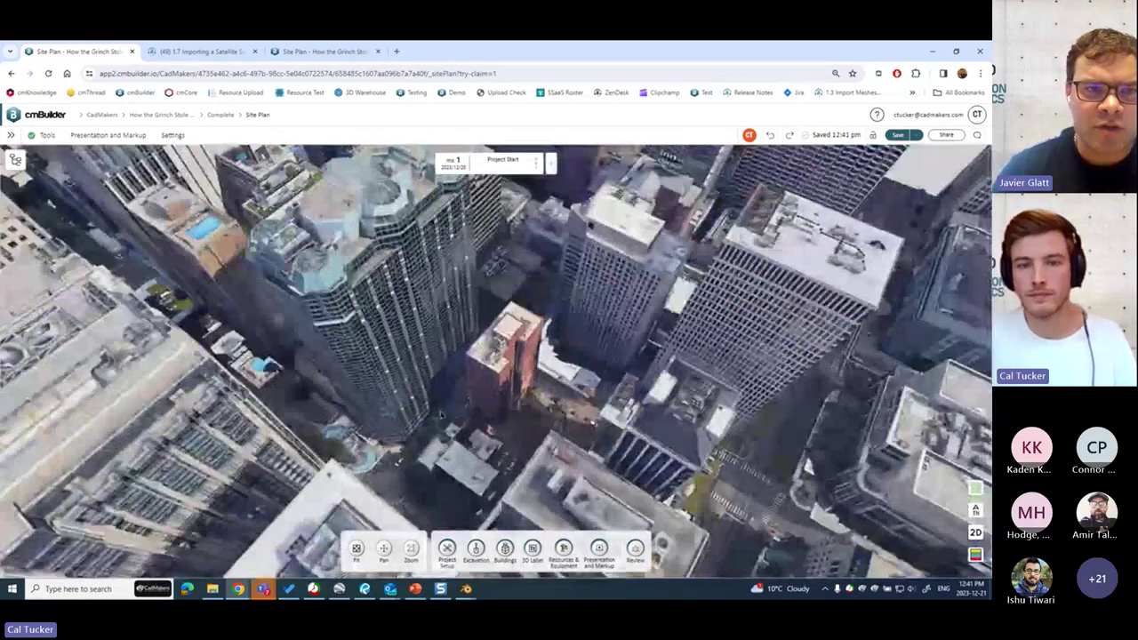
{"action": "scroll", "coordinate": [527, 321], "scroll_direction": "down", "scroll_amount": 3}
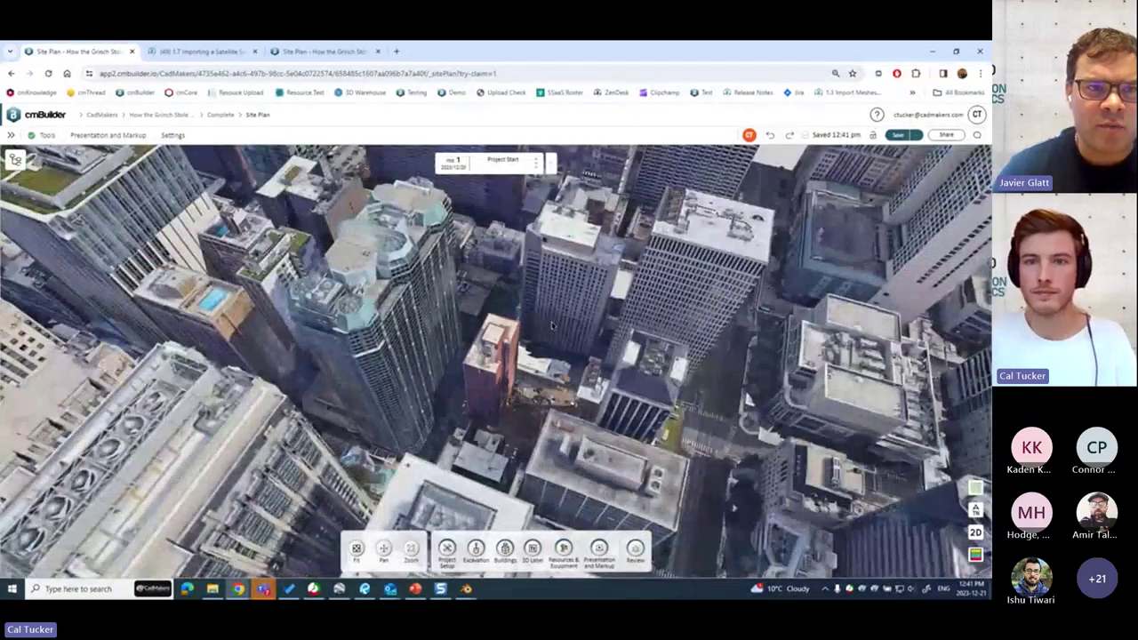
{"action": "scroll", "coordinate": [573, 325], "scroll_direction": "down", "scroll_amount": 5}
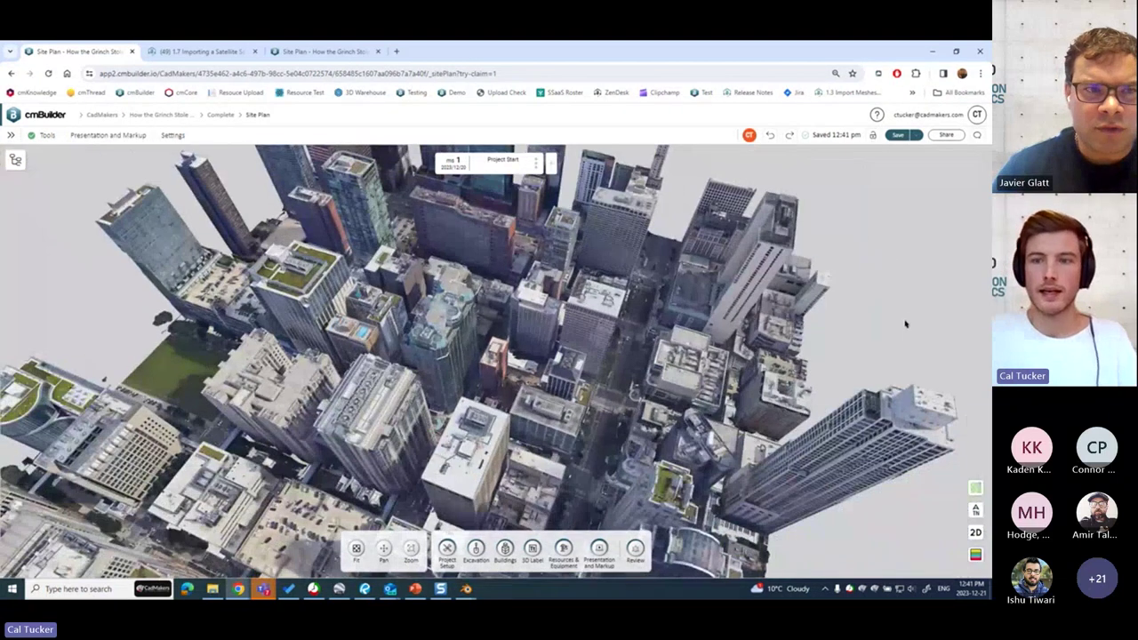
{"action": "scroll", "coordinate": [901, 322], "scroll_direction": "down", "scroll_amount": 2}
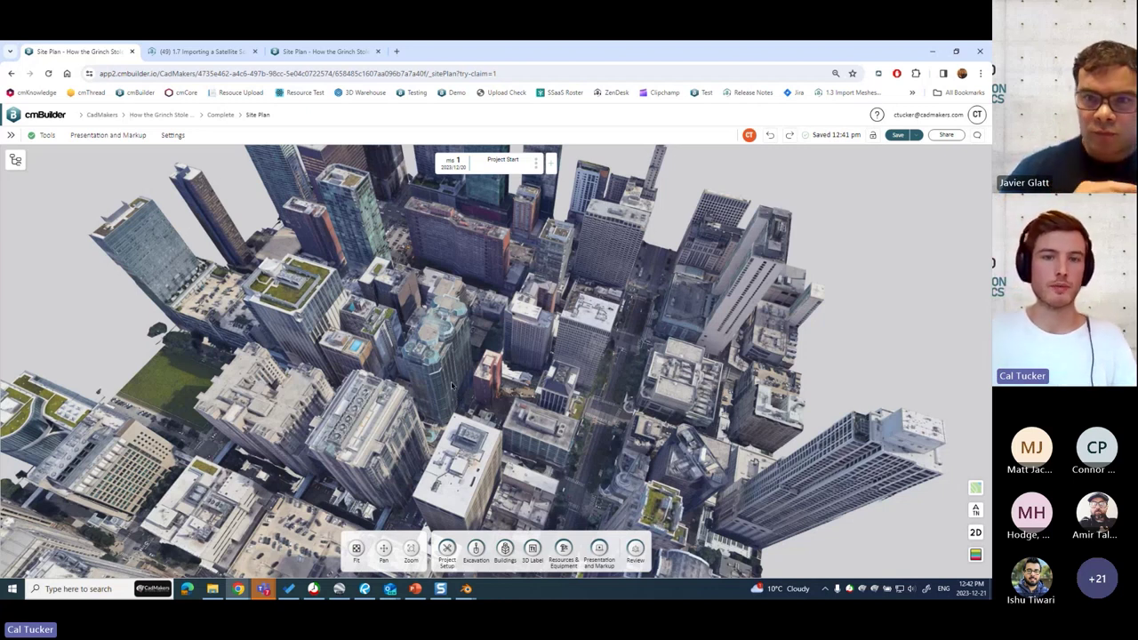
Step: Open the model tree and expand Imported Models, showing Demo_Building and Surrounding_Buildings
{"action": "scroll", "coordinate": [682, 361], "scroll_direction": "up", "scroll_amount": 3}
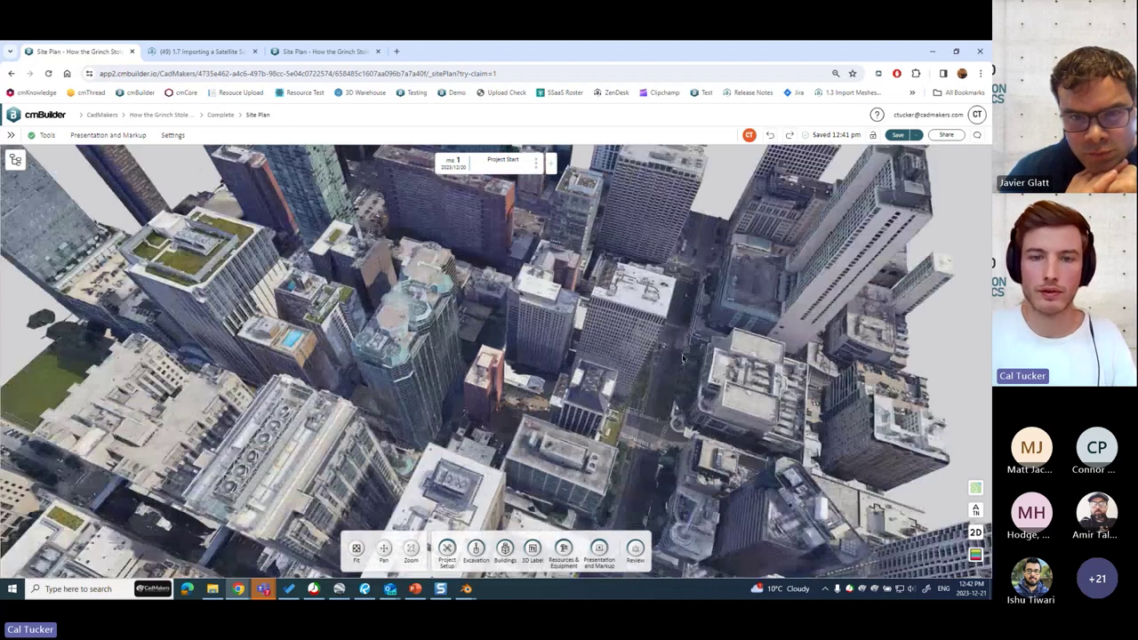
{"action": "scroll", "coordinate": [670, 342], "scroll_direction": "up", "scroll_amount": 5}
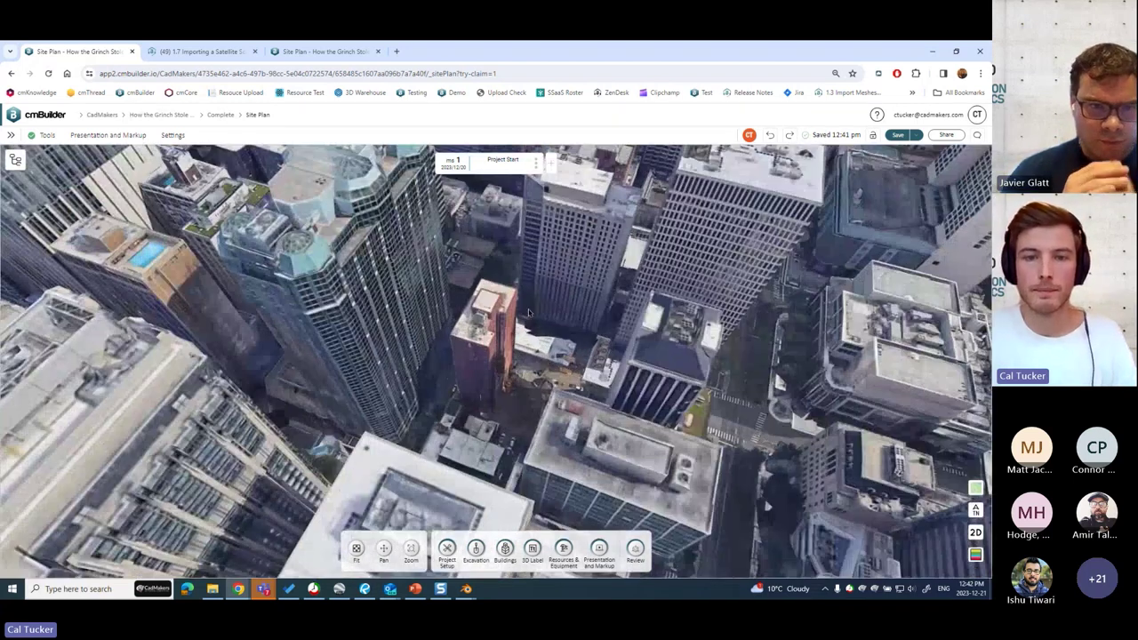
{"action": "left_click_drag", "start_coordinate": [481, 326], "coordinate": [491, 320]}
{"action": "left_click", "coordinate": [14, 160]}
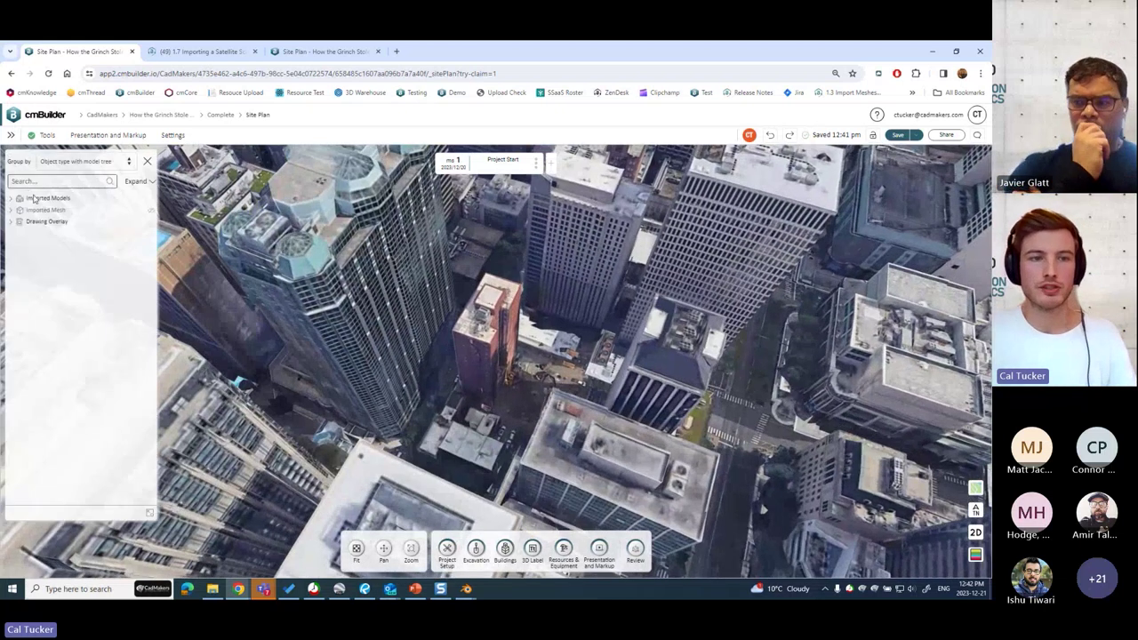
{"action": "left_click", "coordinate": [13, 199]}
Step: Select the Demo_Building model and advance the milestone bar to ms 2 Demo
{"action": "left_click", "coordinate": [48, 211]}
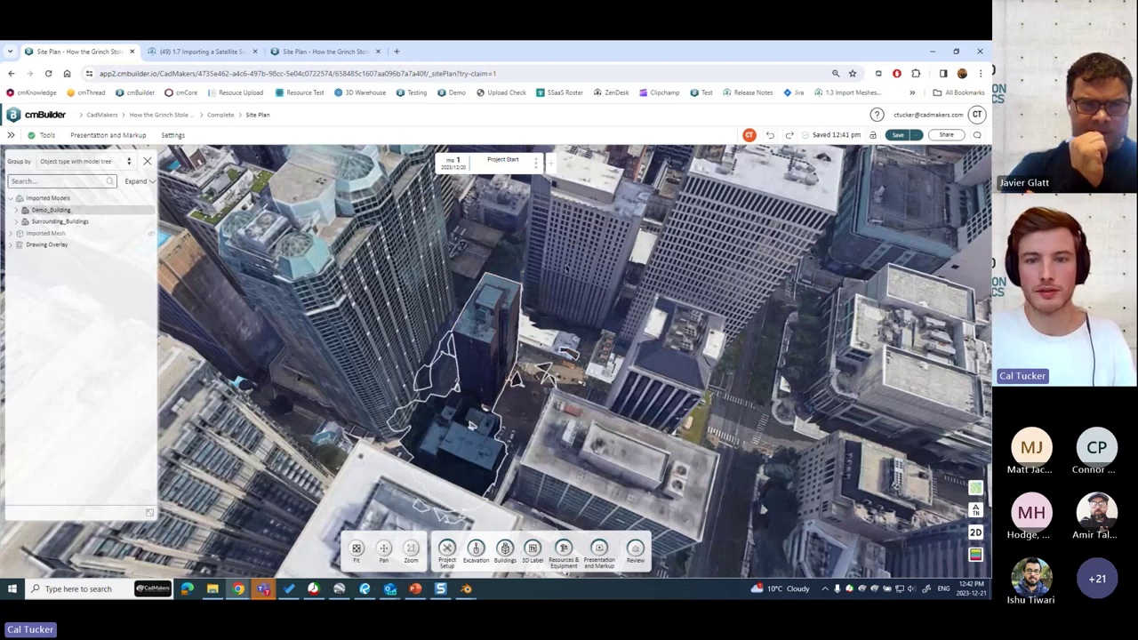
{"action": "scroll", "coordinate": [566, 267], "scroll_direction": "down", "scroll_amount": 3}
{"action": "scroll", "coordinate": [552, 316], "scroll_direction": "up", "scroll_amount": 3}
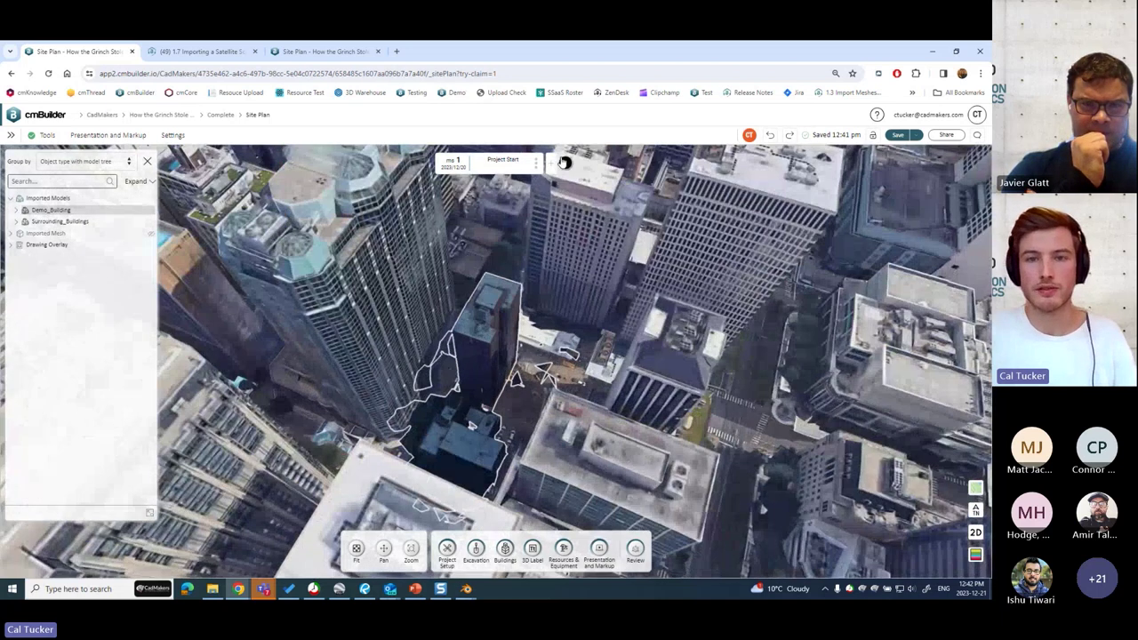
{"action": "left_click", "coordinate": [565, 164]}
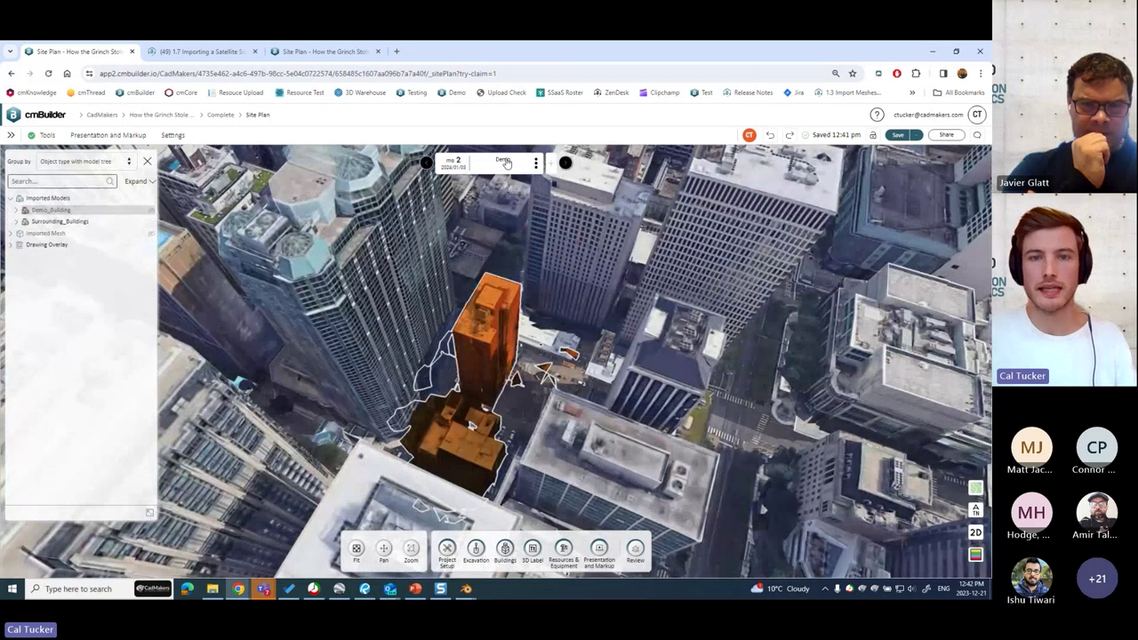
Step: Orbit to a near top-down view over the site block's building tops
{"action": "middle_click_drag", "start_coordinate": [489, 389], "coordinate": [560, 453]}
{"action": "middle_click_drag", "start_coordinate": [458, 409], "coordinate": [580, 384]}
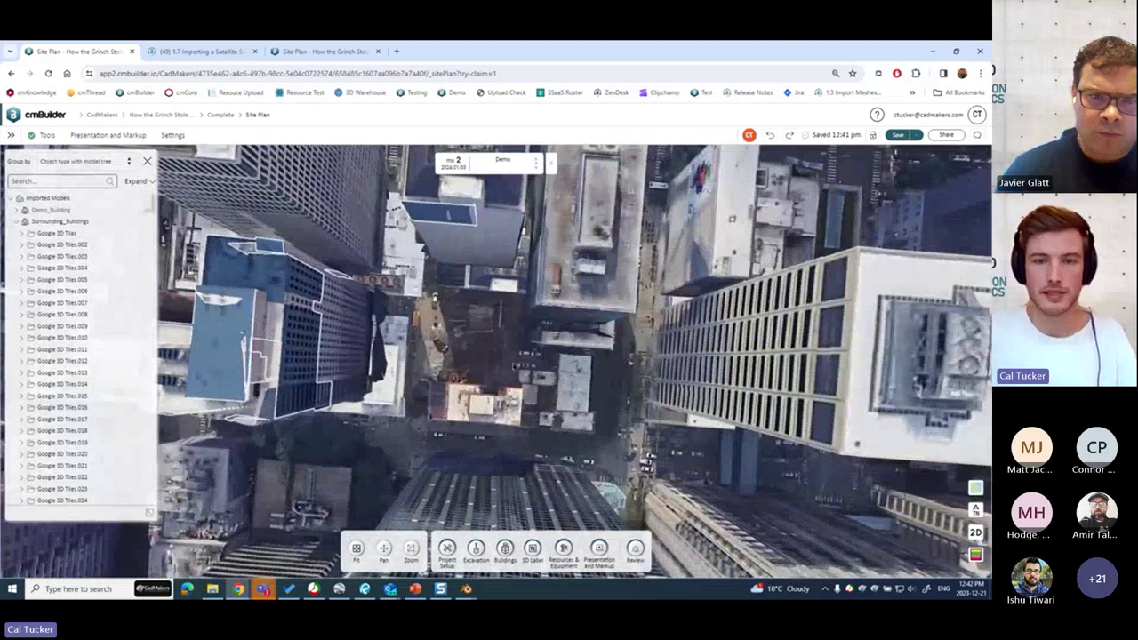
{"action": "middle_click_drag", "start_coordinate": [444, 347], "coordinate": [478, 392]}
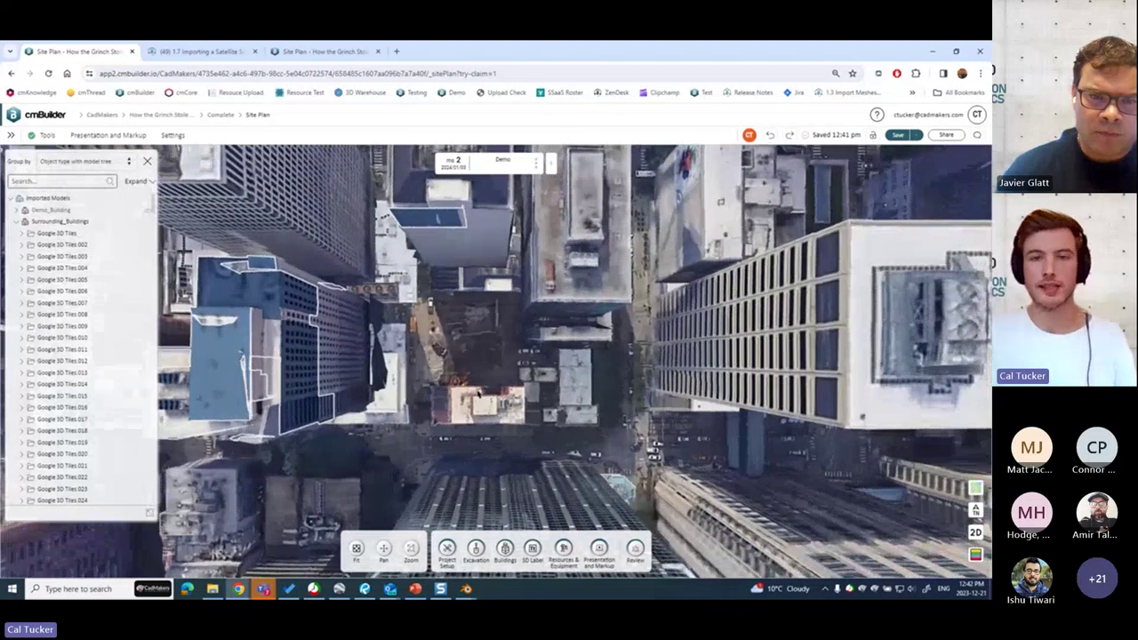
{"action": "scroll", "coordinate": [478, 413], "scroll_direction": "up", "scroll_amount": 2}
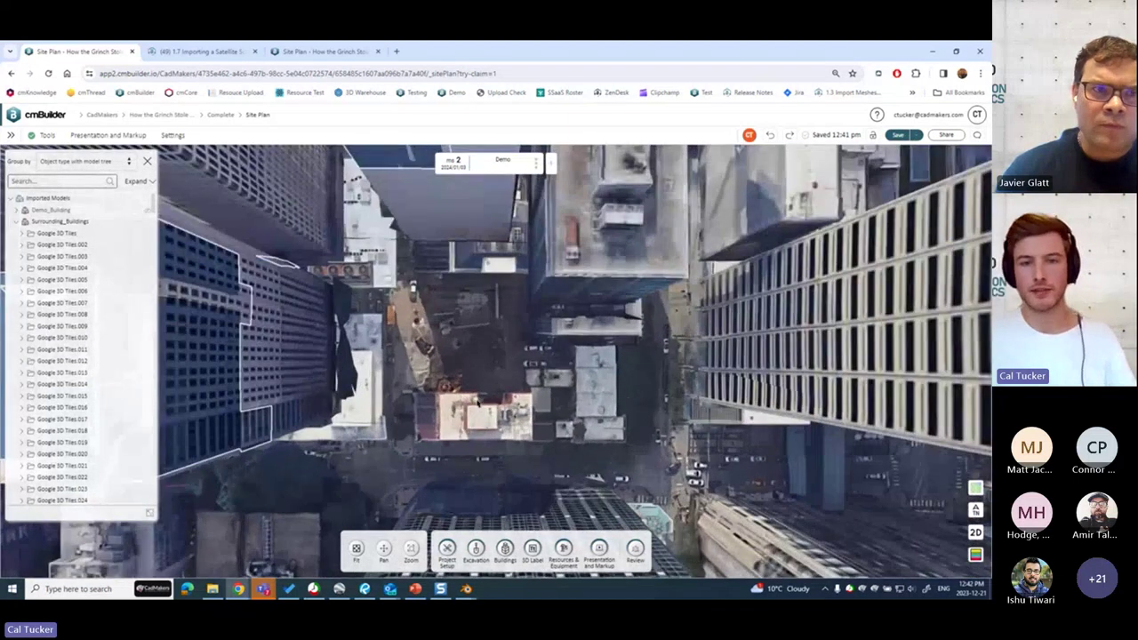
Step: Start an excavation Cut and trace a closed outline around the rectangular site block
{"action": "left_click", "coordinate": [475, 548]}
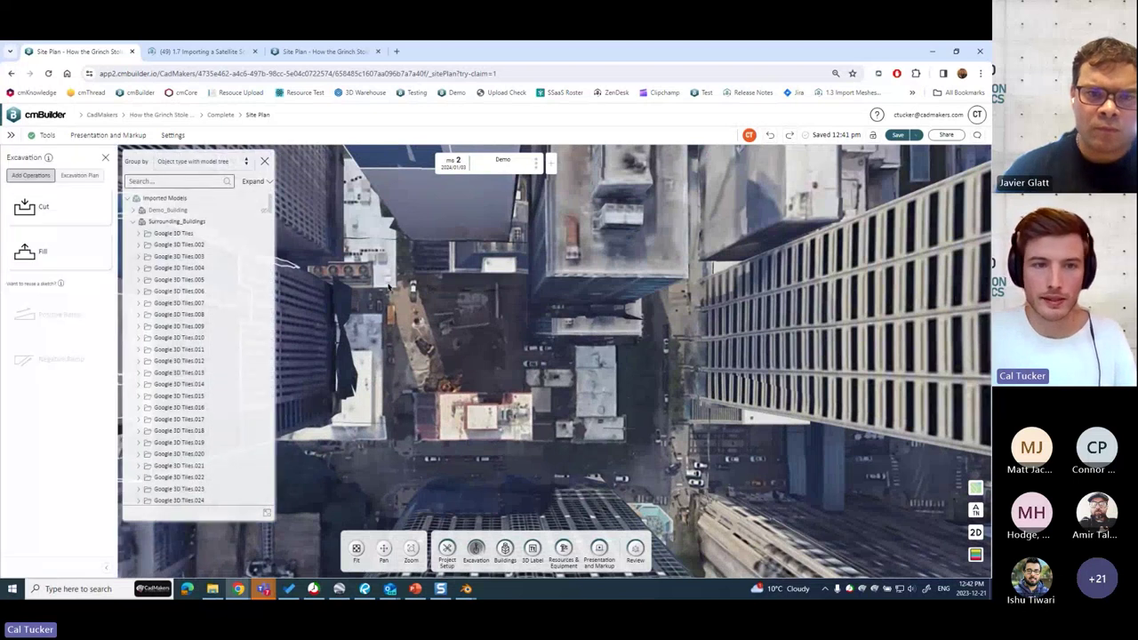
{"action": "left_click", "coordinate": [40, 207]}
{"action": "left_click", "coordinate": [392, 287]}
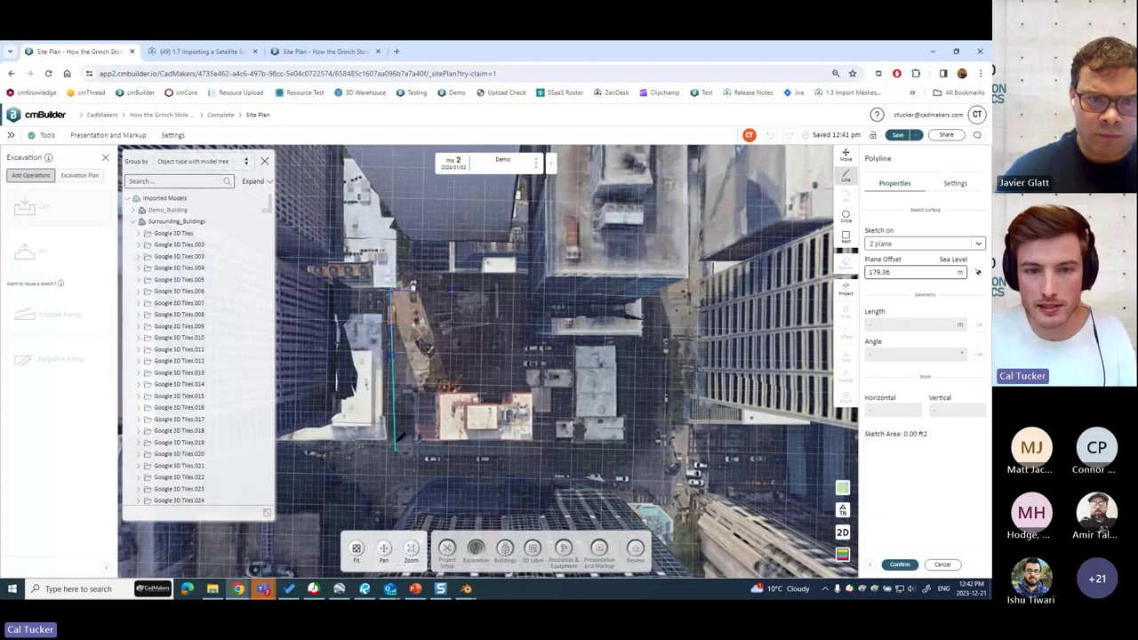
{"action": "left_click", "coordinate": [391, 442]}
{"action": "left_click", "coordinate": [658, 450]}
{"action": "left_click", "coordinate": [659, 311]}
{"action": "left_click", "coordinate": [510, 311]}
{"action": "left_click", "coordinate": [511, 289]}
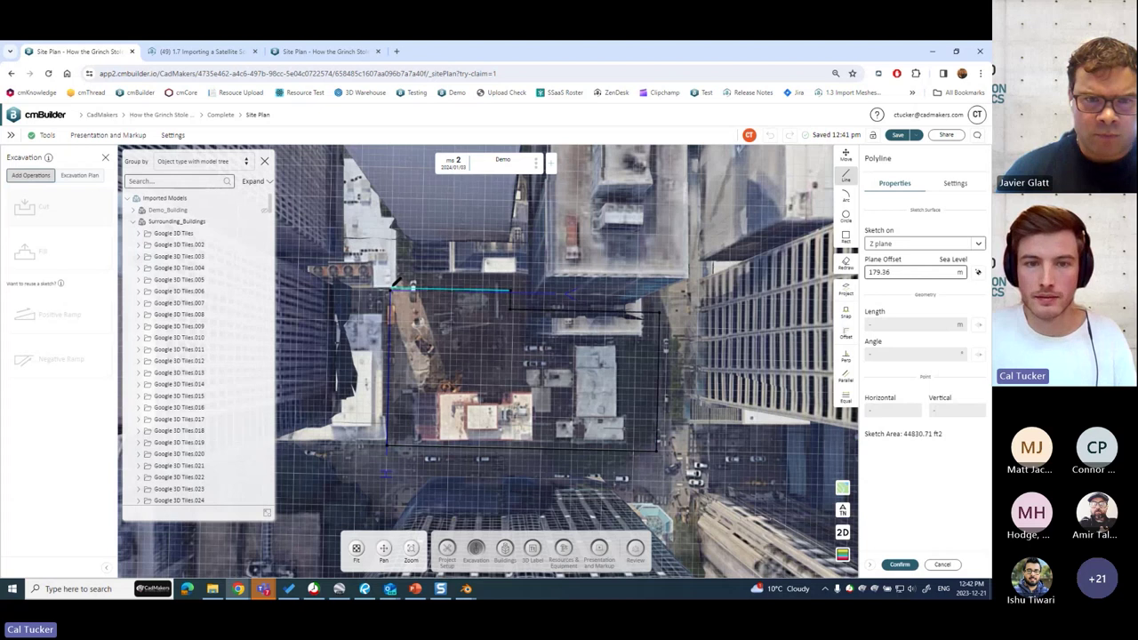
{"action": "left_click", "coordinate": [393, 291]}
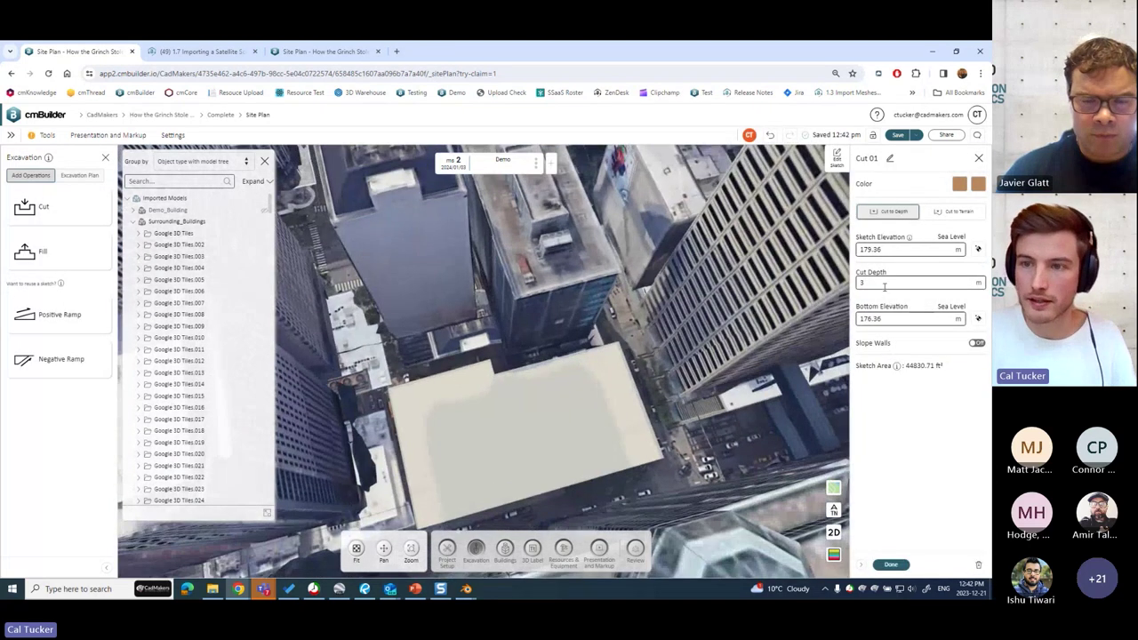
Step: Set the cut depth to 1 m and apply the excavation cut
{"action": "key", "text": "BackSpace"}
{"action": "type", "text": "12"}
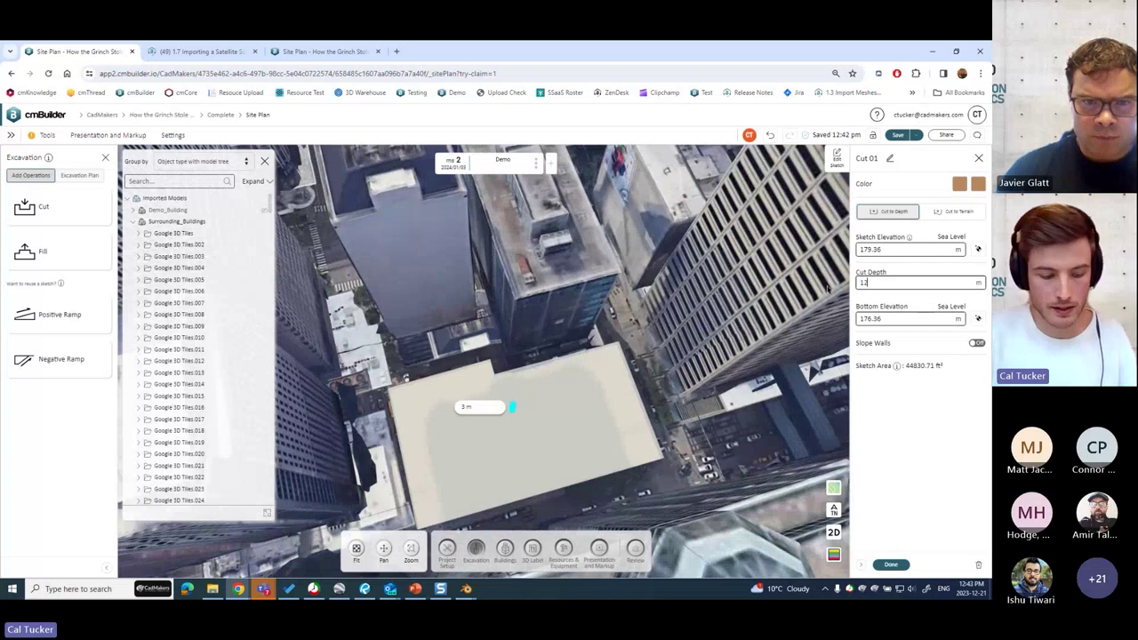
{"action": "key", "text": "BackSpace"}
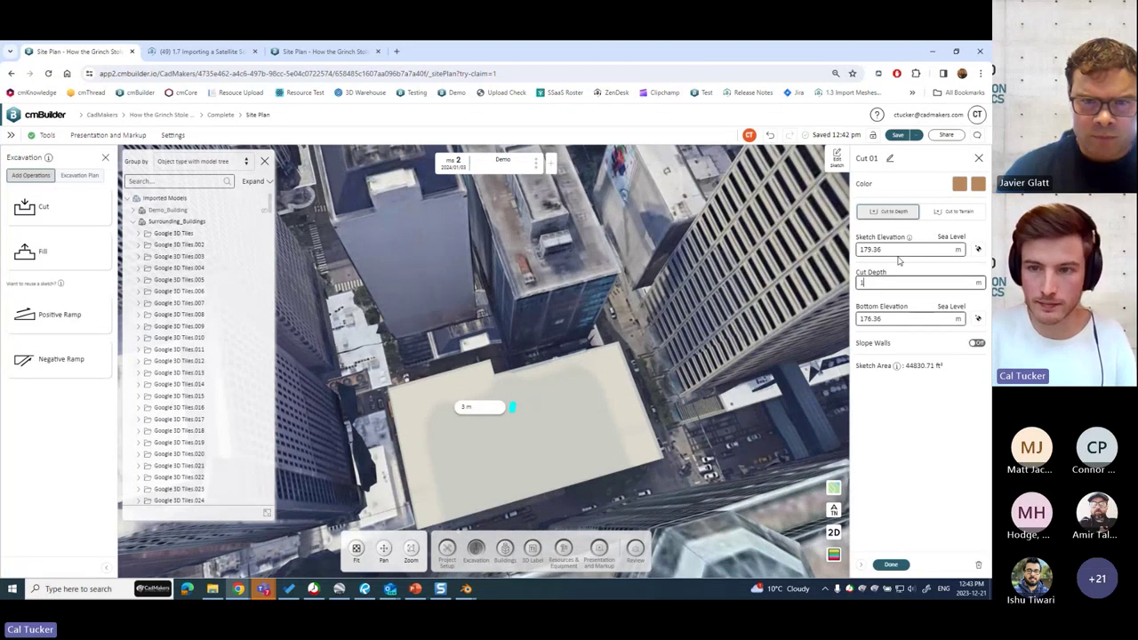
{"action": "key", "text": "Return"}
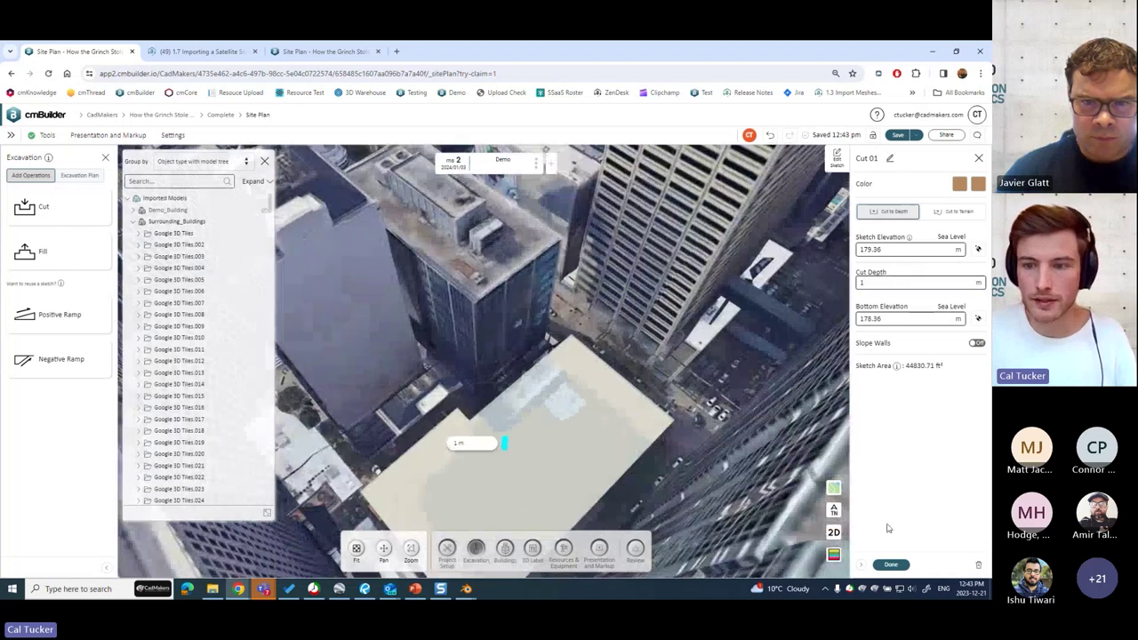
{"action": "left_click", "coordinate": [891, 564]}
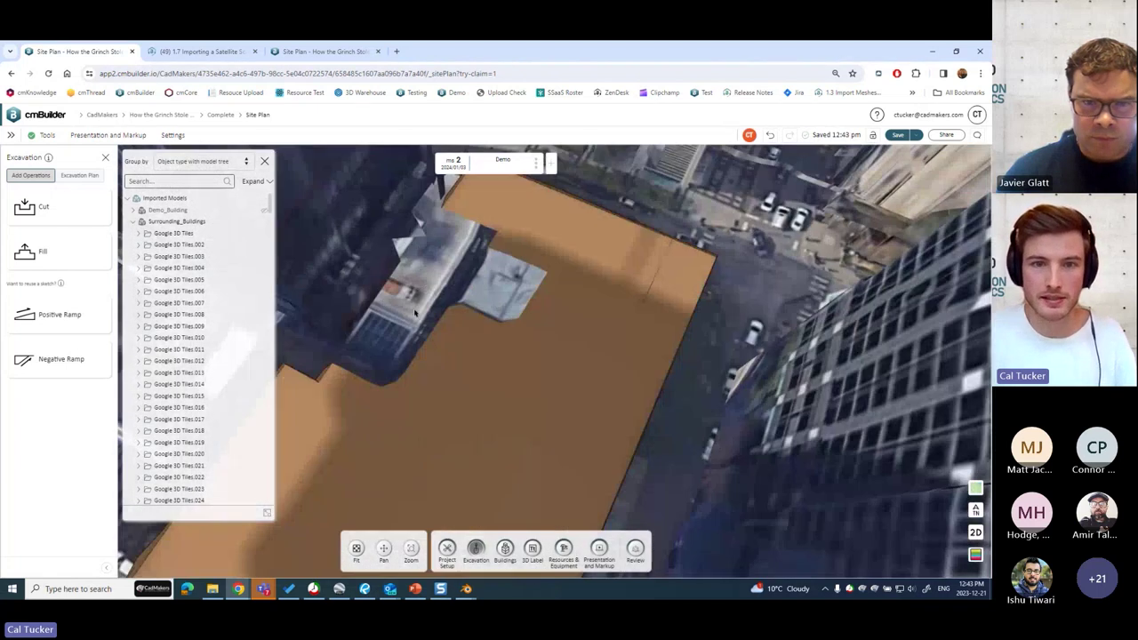
{"action": "scroll", "coordinate": [414, 311], "scroll_direction": "down", "scroll_amount": 3}
{"action": "left_click_drag", "start_coordinate": [488, 311], "coordinate": [482, 409]}
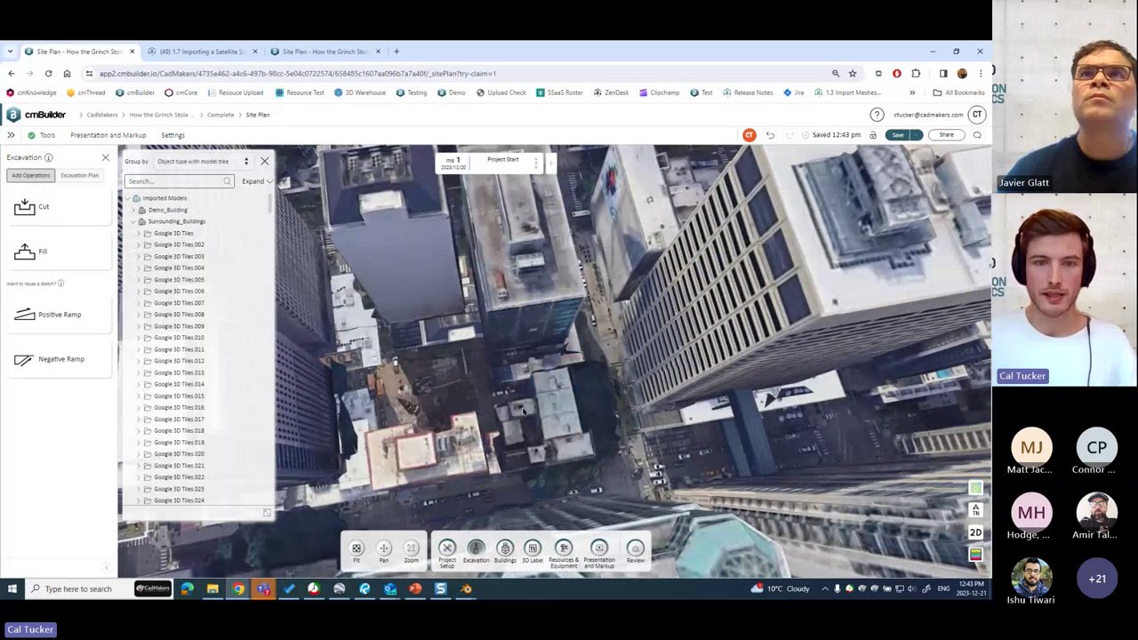
{"action": "left_click_drag", "start_coordinate": [388, 445], "coordinate": [550, 203]}
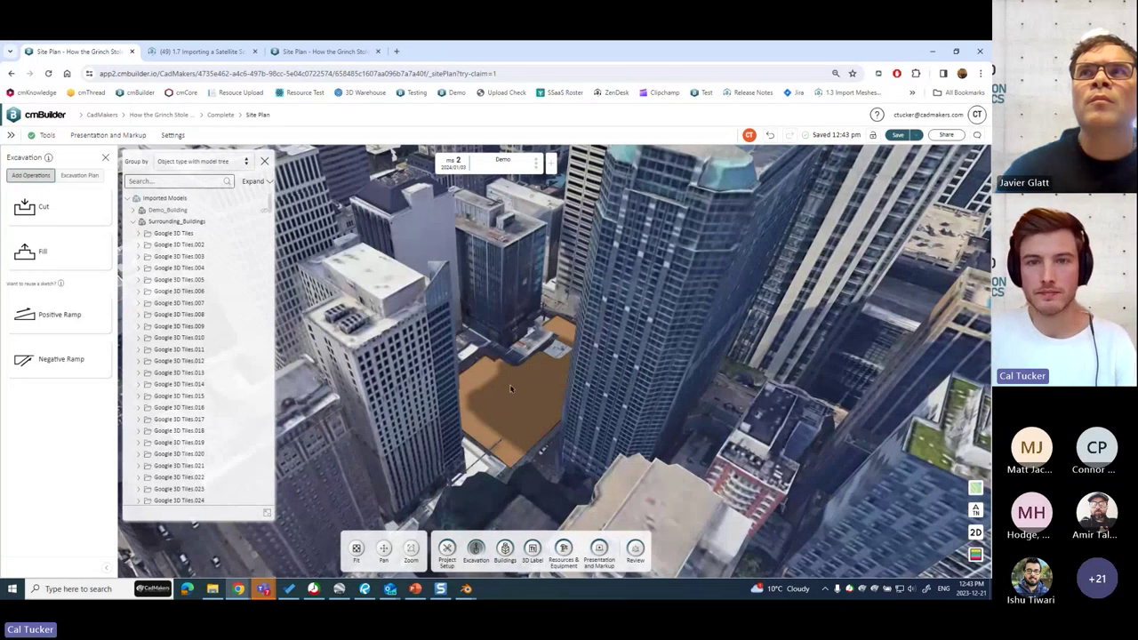
{"action": "scroll", "coordinate": [516, 384], "scroll_direction": "down", "scroll_amount": 5}
{"action": "scroll", "coordinate": [509, 385], "scroll_direction": "down", "scroll_amount": 3}
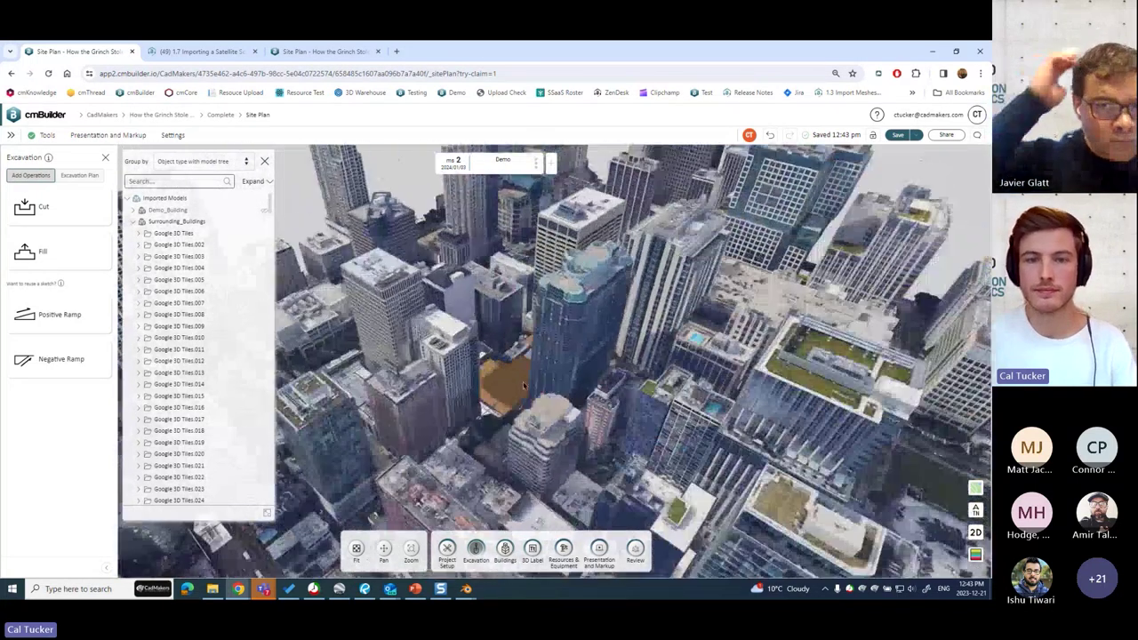
{"action": "left_click_drag", "start_coordinate": [509, 385], "coordinate": [440, 307]}
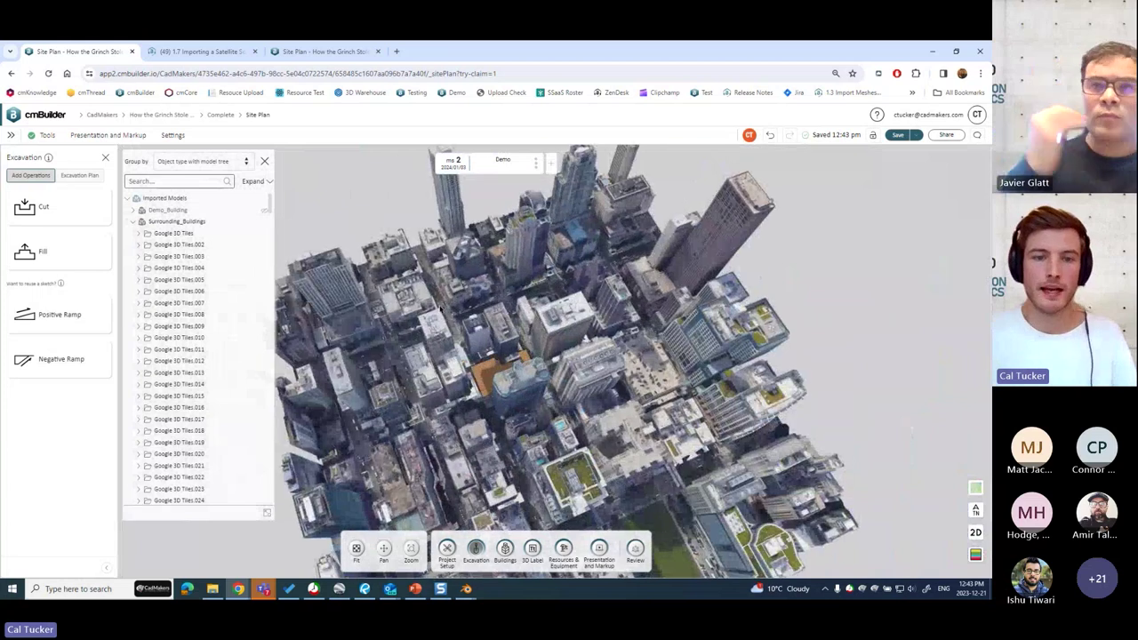
{"action": "left_click_drag", "start_coordinate": [491, 407], "coordinate": [689, 380]}
{"action": "left_click", "coordinate": [687, 379]}
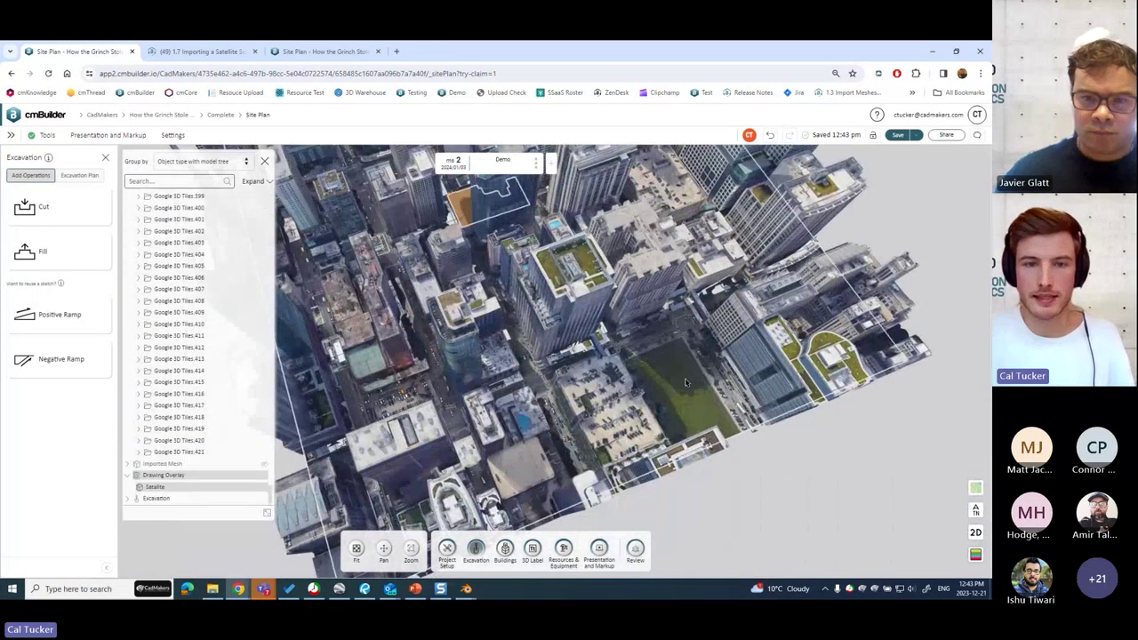
Step: Hide and reshow the Satellite overlay to compare it with the 3D tiles, then bring up Google Earth Pro
{"action": "left_click", "coordinate": [703, 405]}
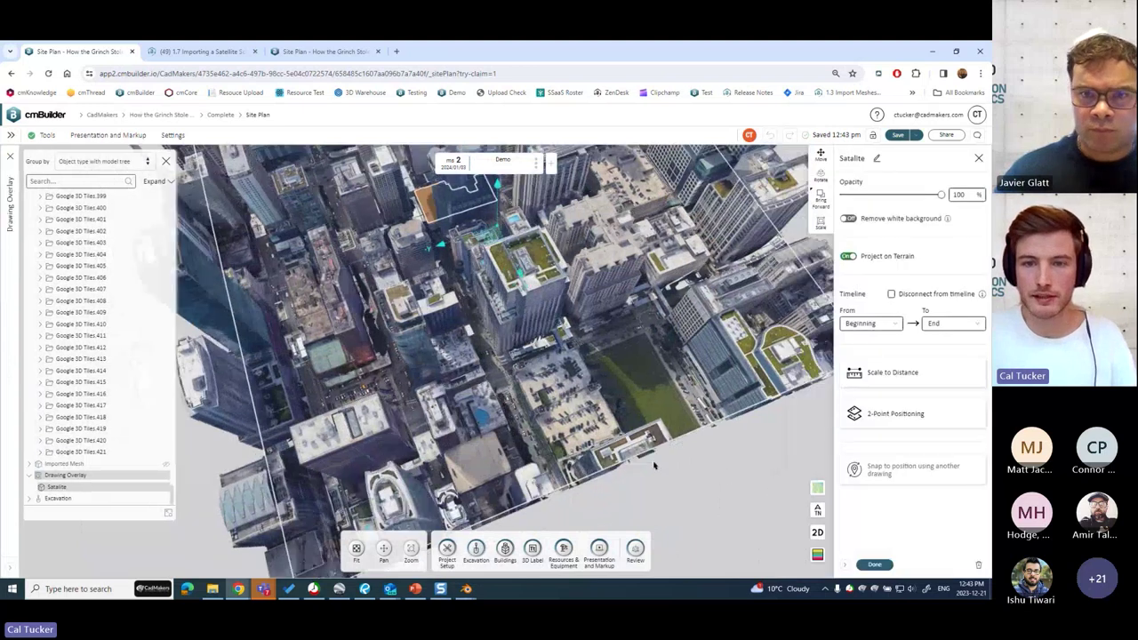
{"action": "scroll", "coordinate": [572, 341], "scroll_direction": "up", "scroll_amount": 2}
{"action": "scroll", "coordinate": [573, 356], "scroll_direction": "up", "scroll_amount": 2}
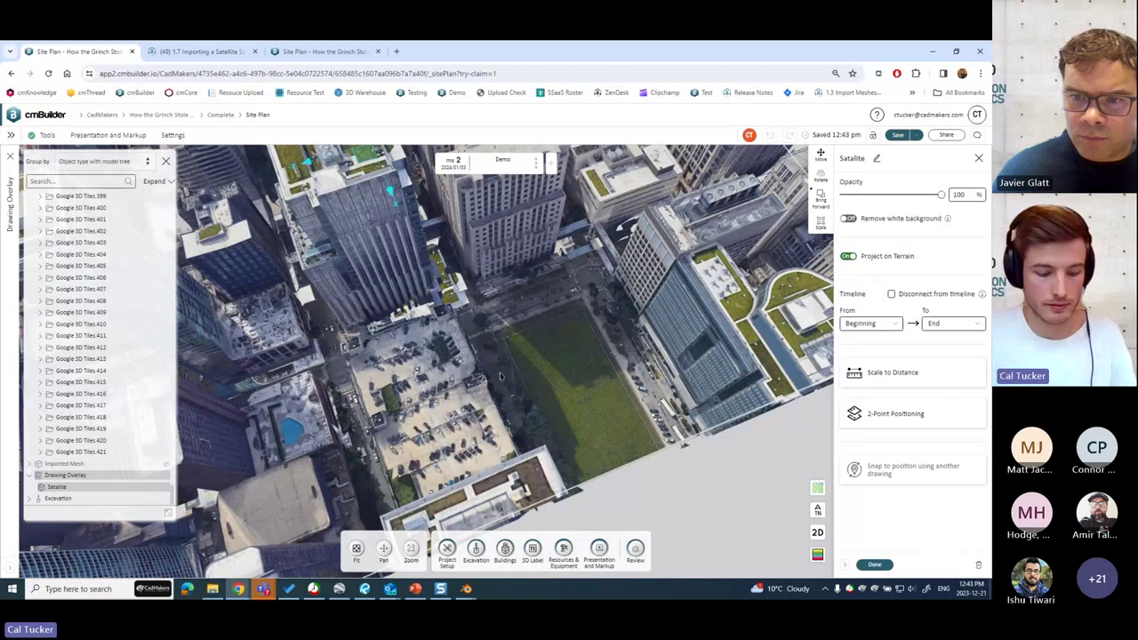
{"action": "key", "text": "h"}
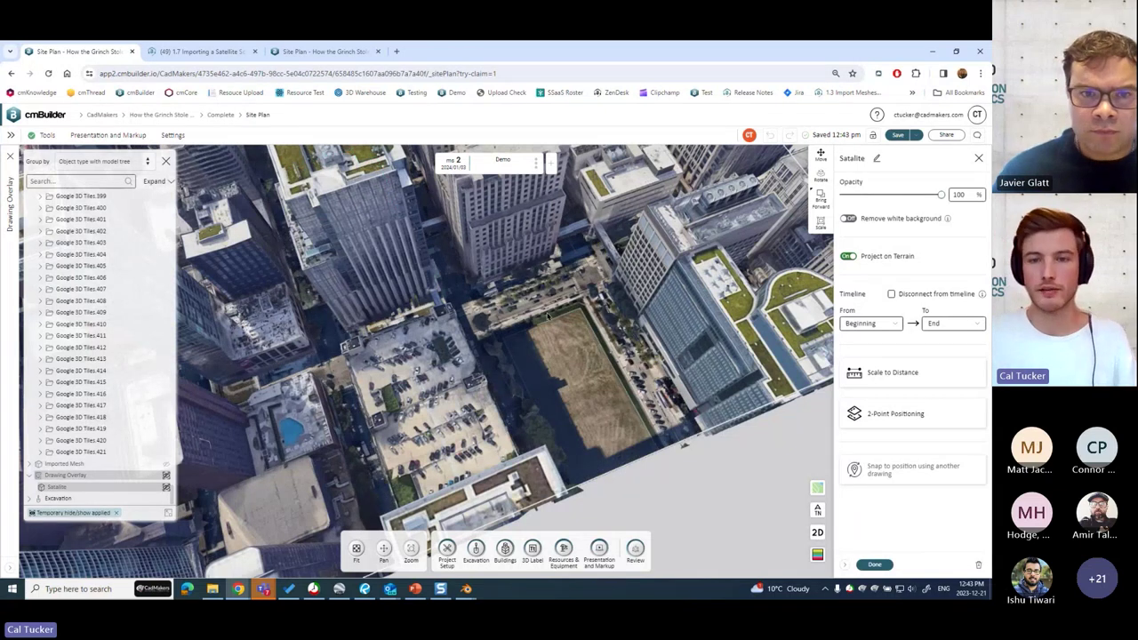
{"action": "left_click_drag", "start_coordinate": [518, 374], "coordinate": [680, 248]}
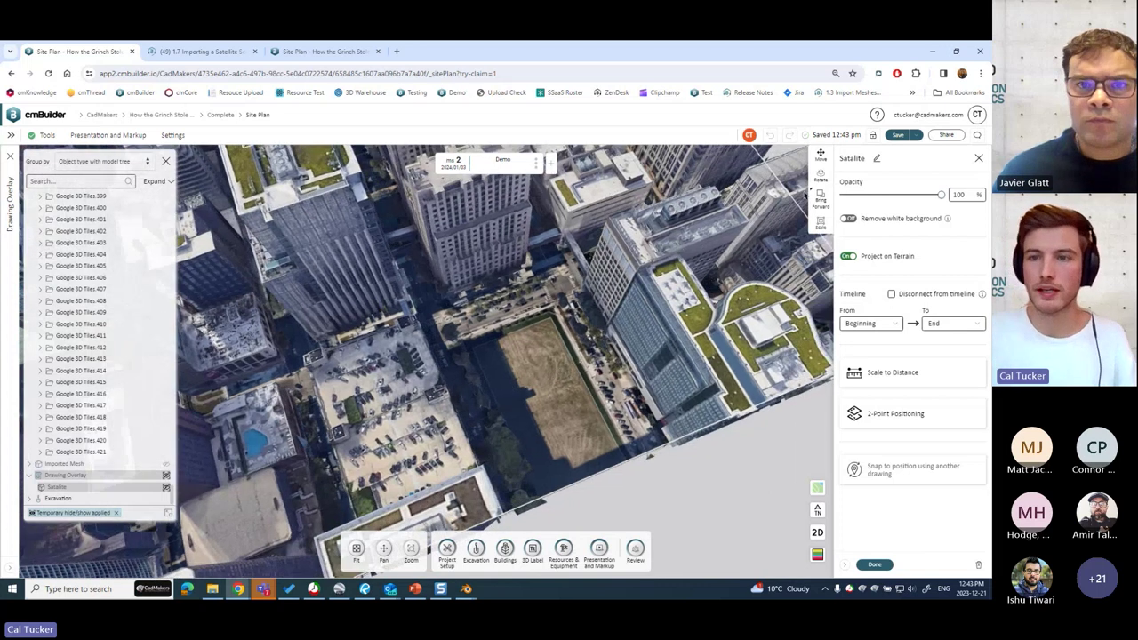
{"action": "key", "text": "h"}
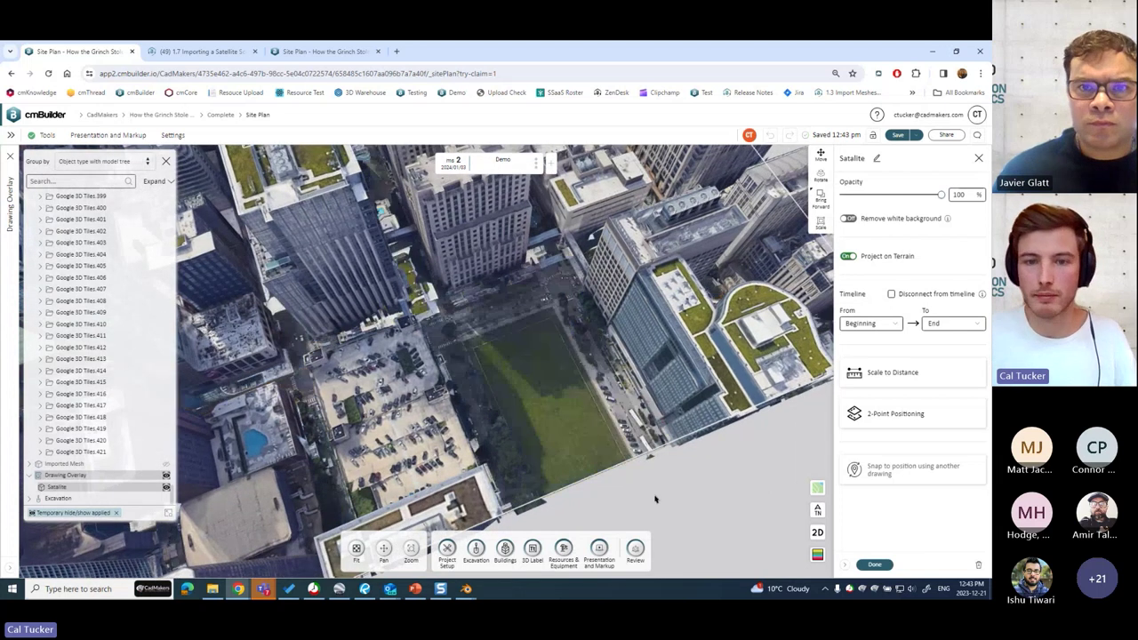
{"action": "key", "text": "Return"}
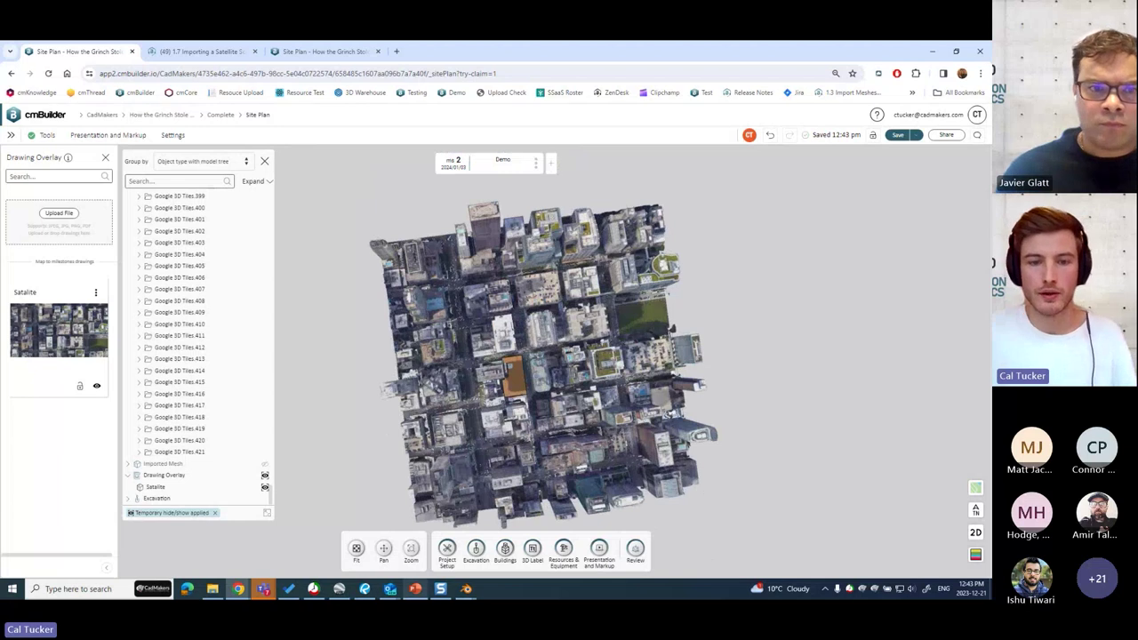
{"action": "left_click", "coordinate": [340, 588]}
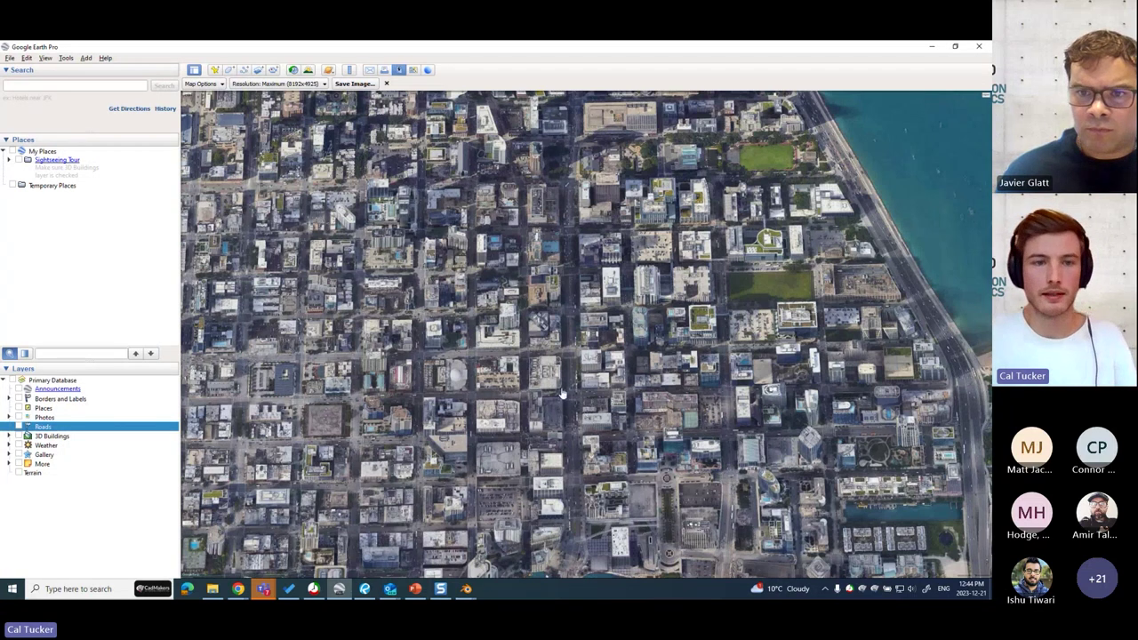
Step: Tilt the map toward top-down and try the site's coordinates in Search, then clear them
{"action": "scroll", "coordinate": [629, 352], "scroll_direction": "up", "scroll_amount": 1}
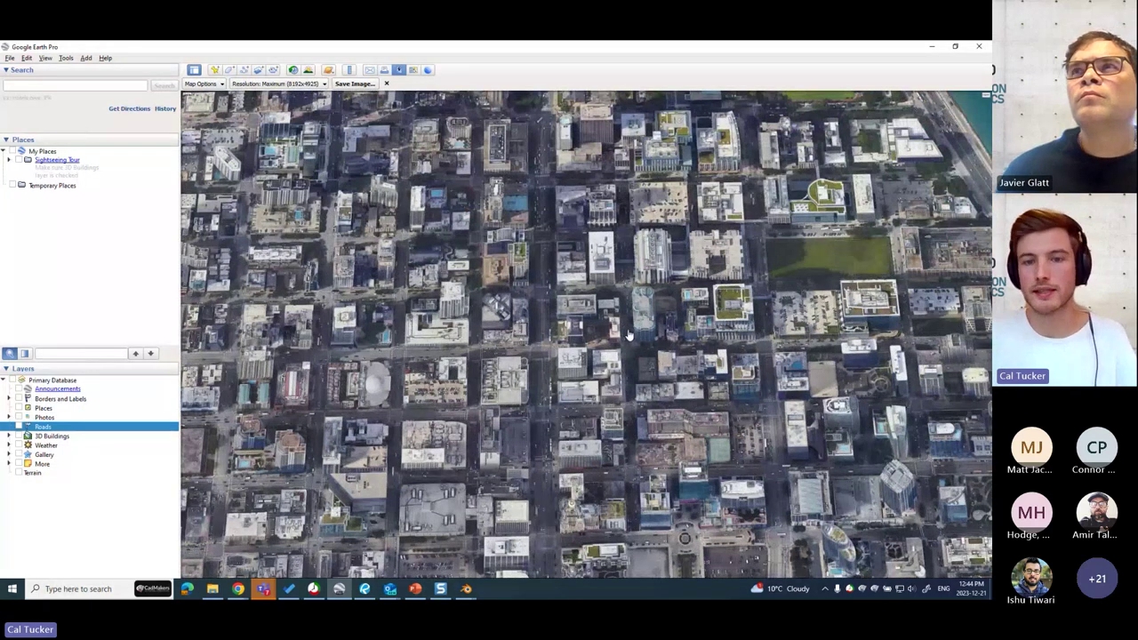
{"action": "middle_click_drag", "start_coordinate": [528, 389], "coordinate": [836, 344]}
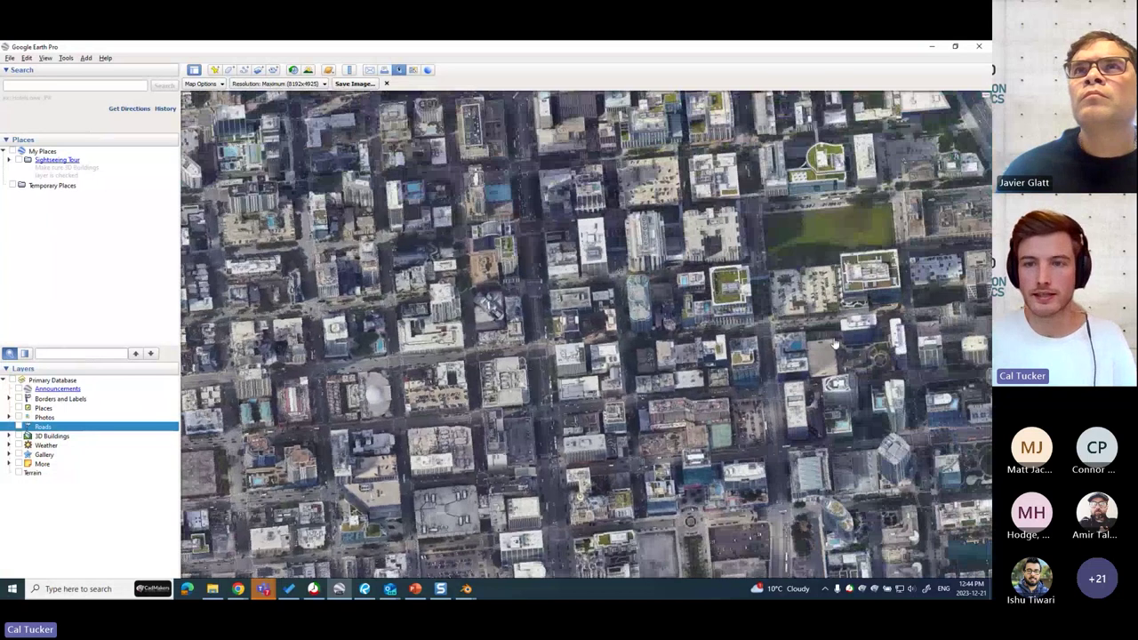
{"action": "middle_click_drag", "start_coordinate": [602, 459], "coordinate": [588, 502]}
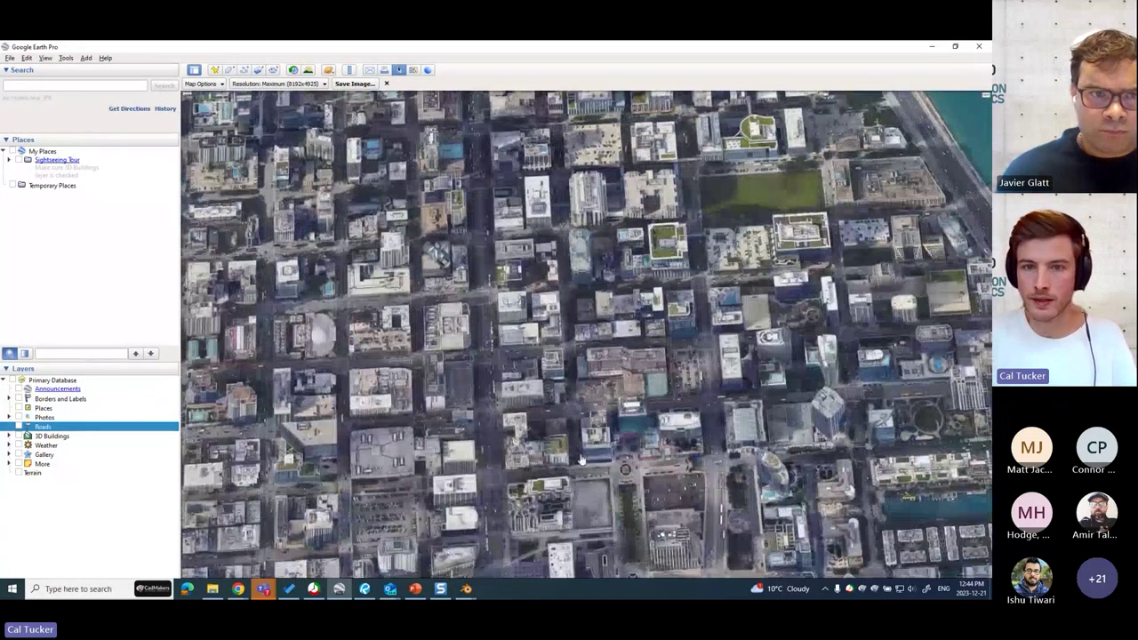
{"action": "left_click", "coordinate": [60, 86]}
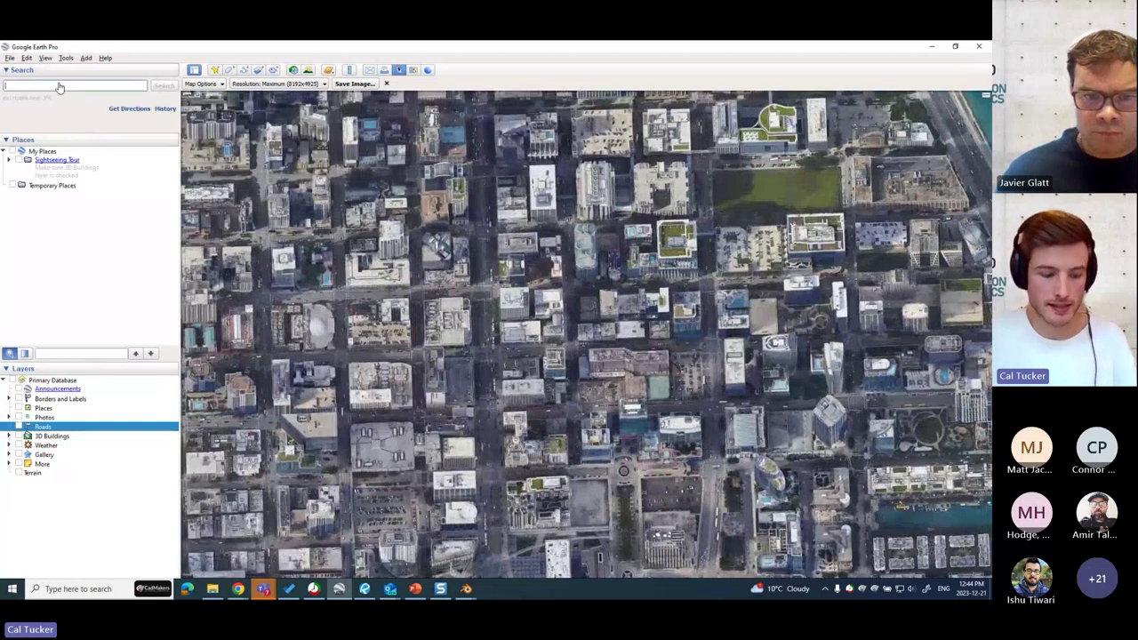
{"action": "type", "text": "-87.62599,41.89088,-87.61872,41.89684"}
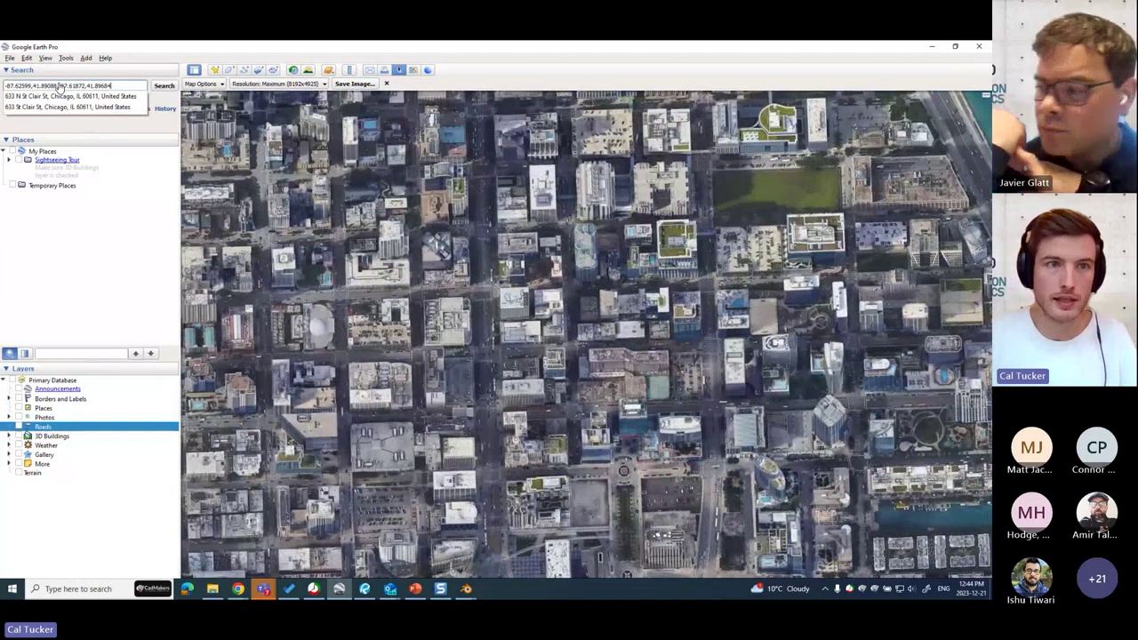
{"action": "left_click_drag", "start_coordinate": [119, 87], "coordinate": [3, 86]}
{"action": "key", "text": "BackSpace"}
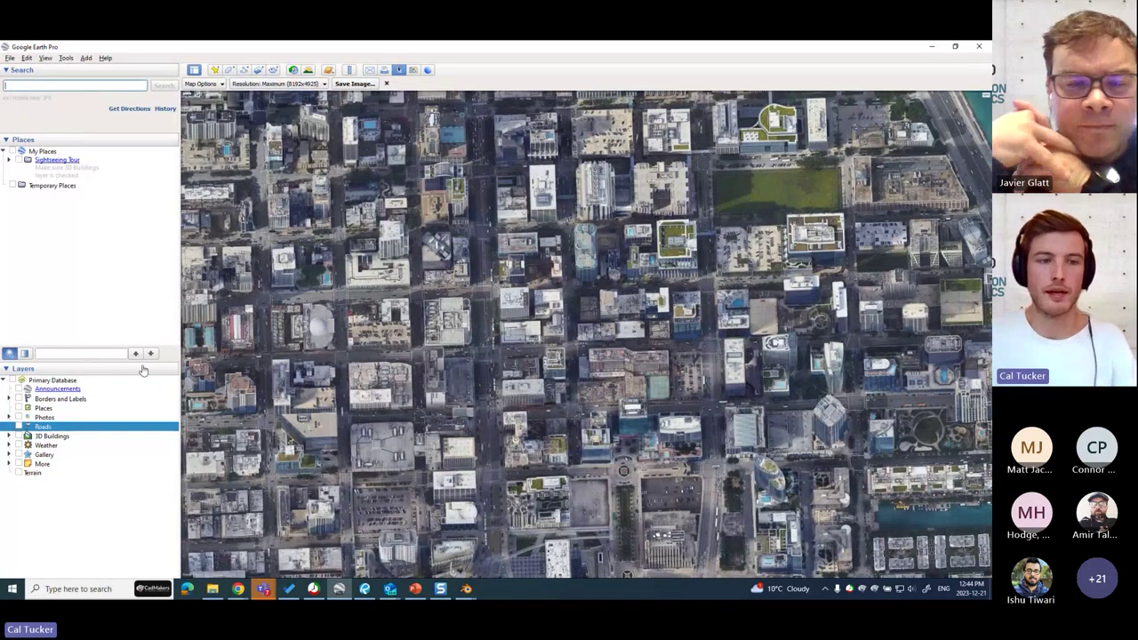
Step: Toggle the Roads layer on and off and pan to centre the site blocks
{"action": "left_click", "coordinate": [19, 426]}
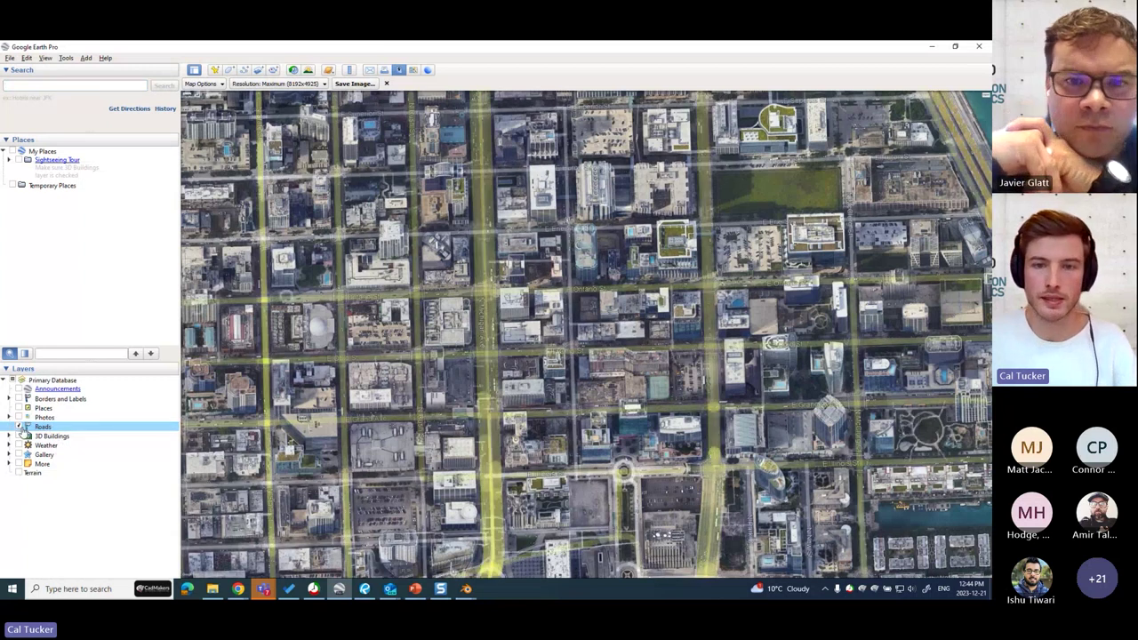
{"action": "left_click", "coordinate": [19, 426]}
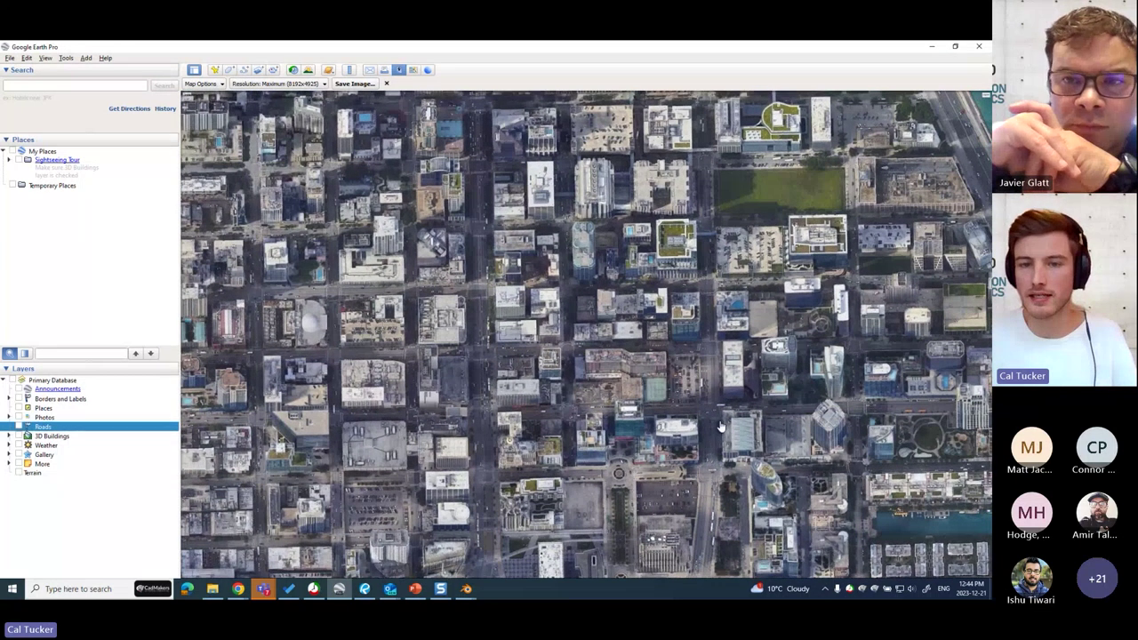
{"action": "left_click_drag", "start_coordinate": [744, 408], "coordinate": [687, 441]}
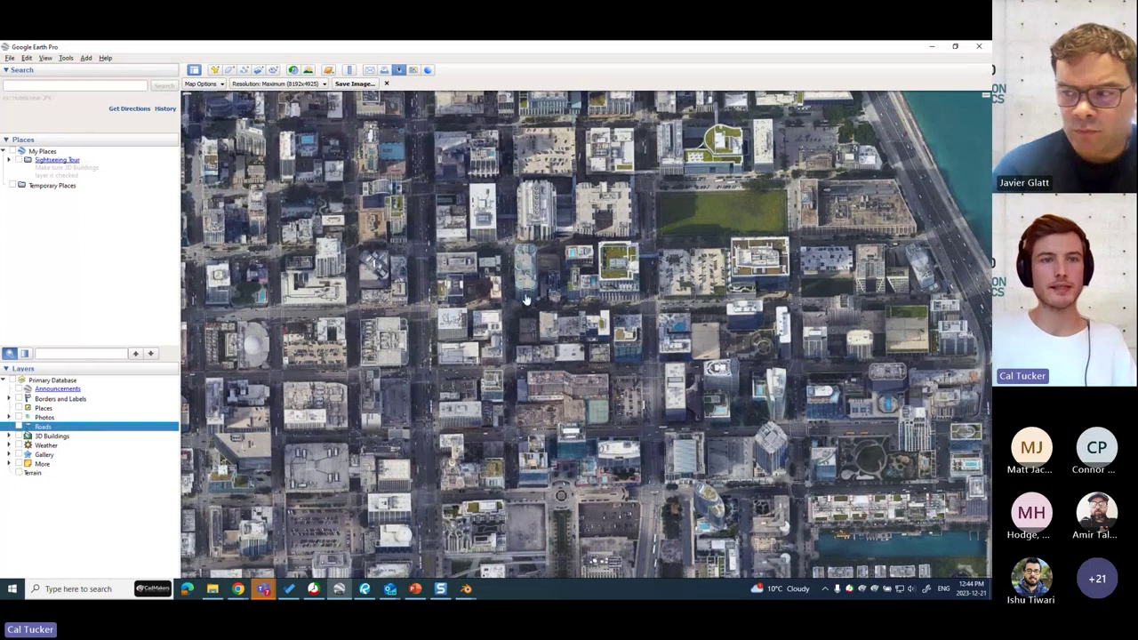
Step: Reset Tilt and Compass for a straight top-down view
{"action": "left_click", "coordinate": [44, 57]}
{"action": "mouse_move", "coordinate": [78, 240]}
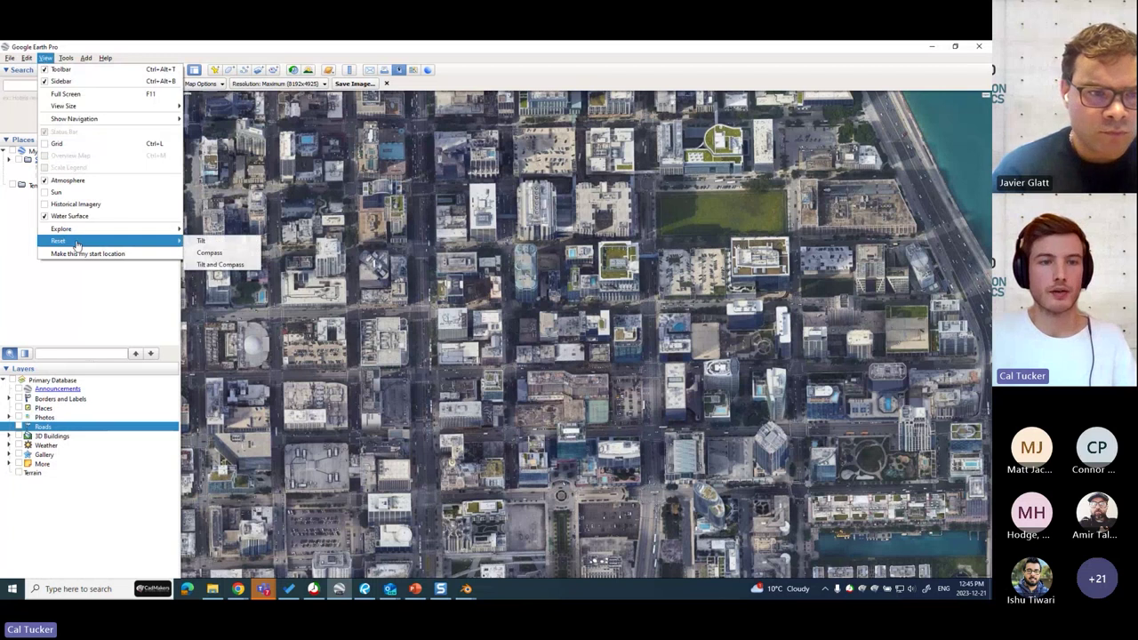
{"action": "left_click", "coordinate": [206, 265]}
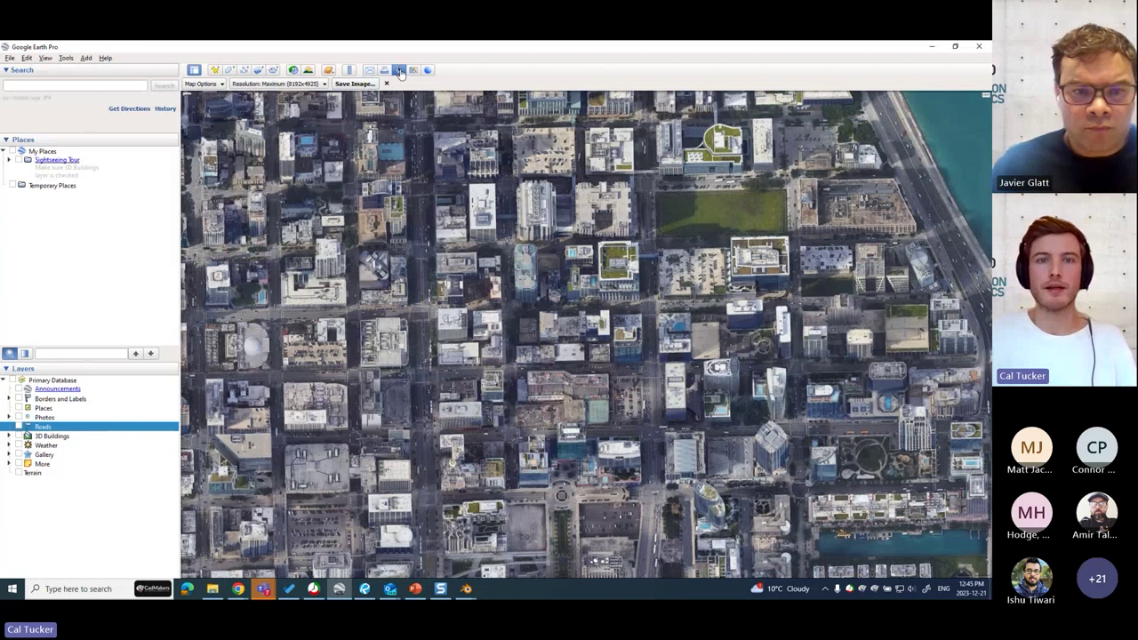
Step: Save a Maximum-resolution map image to the Grinch folder, then minimise Google Earth
{"action": "left_click", "coordinate": [283, 83]}
{"action": "left_click", "coordinate": [280, 160]}
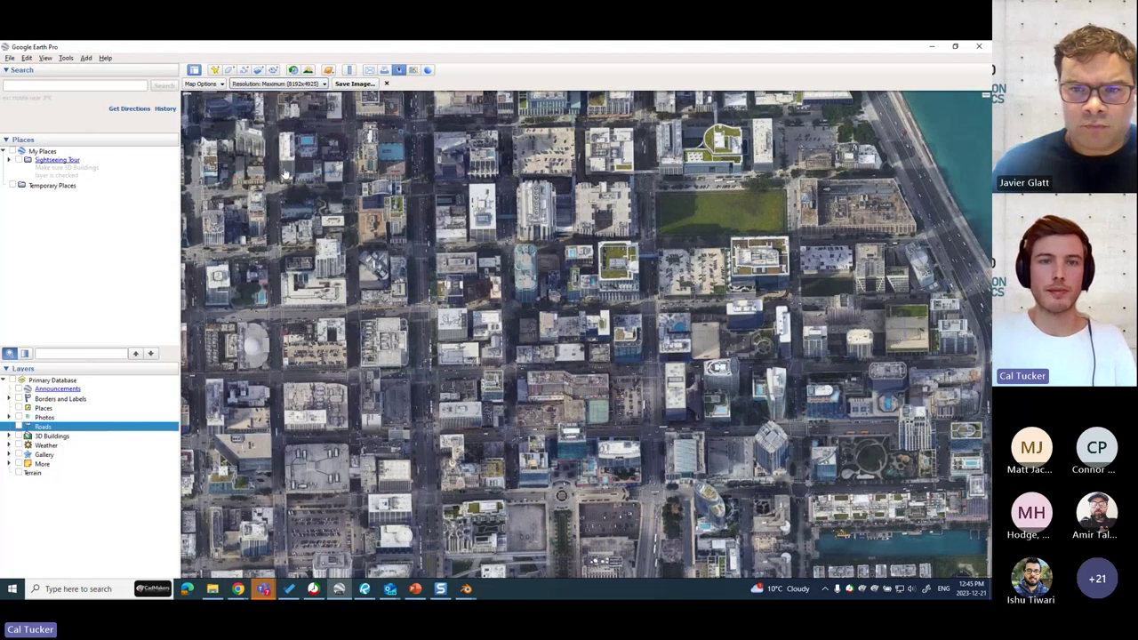
{"action": "left_click", "coordinate": [353, 84]}
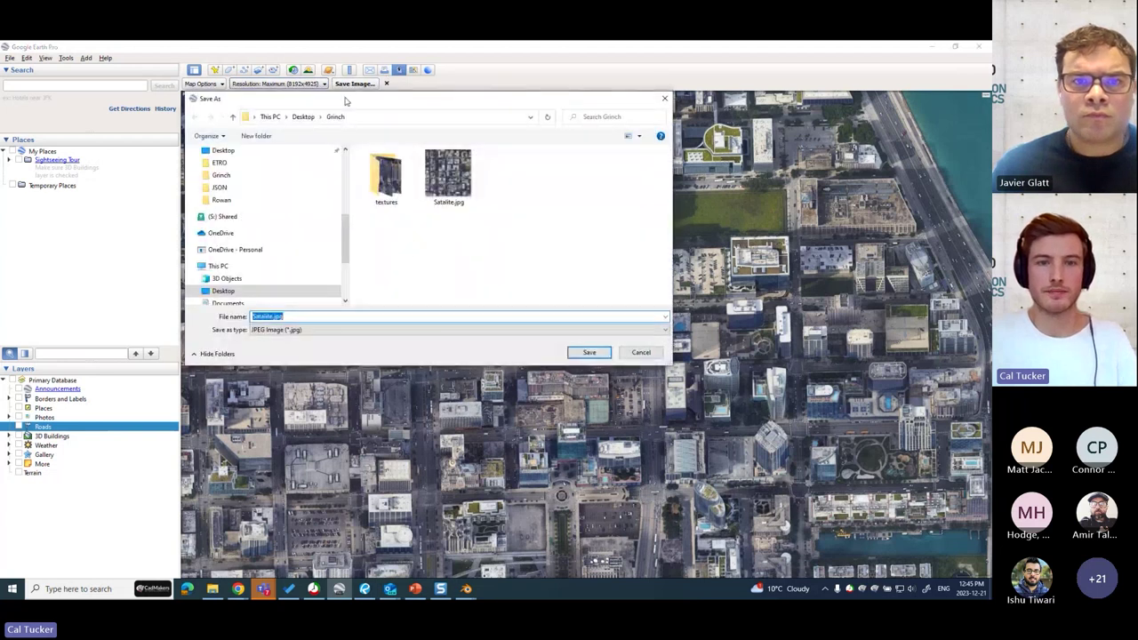
{"action": "left_click", "coordinate": [273, 316]}
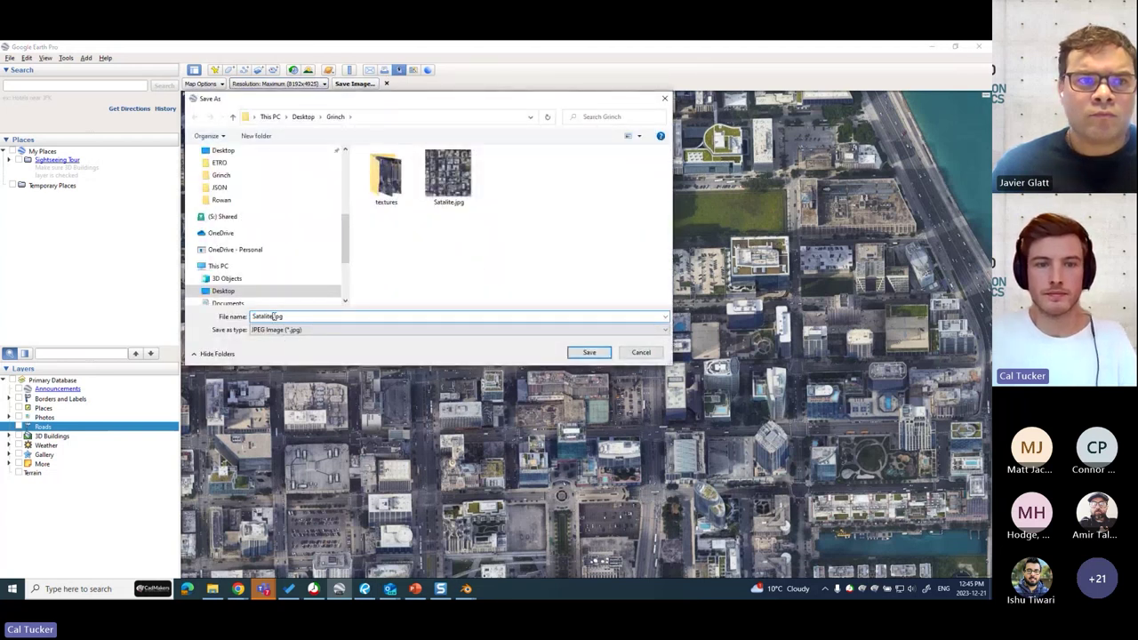
{"action": "key", "text": "Return"}
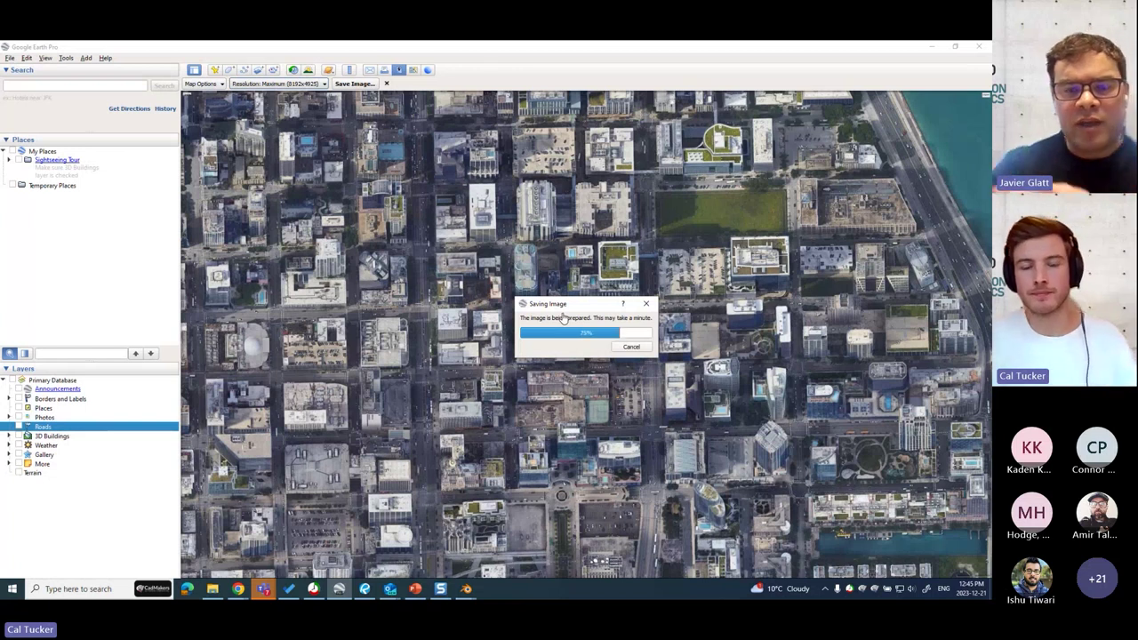
{"action": "left_click", "coordinate": [930, 50]}
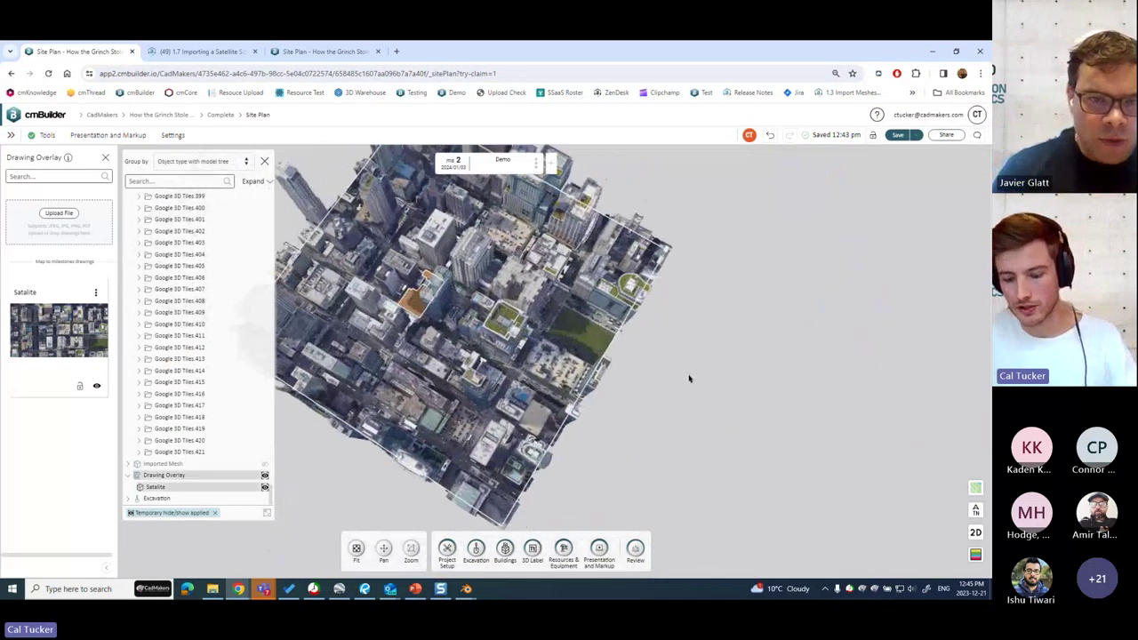
Step: Delete the old Satalite overlay from the site plan
{"action": "left_click", "coordinate": [573, 338]}
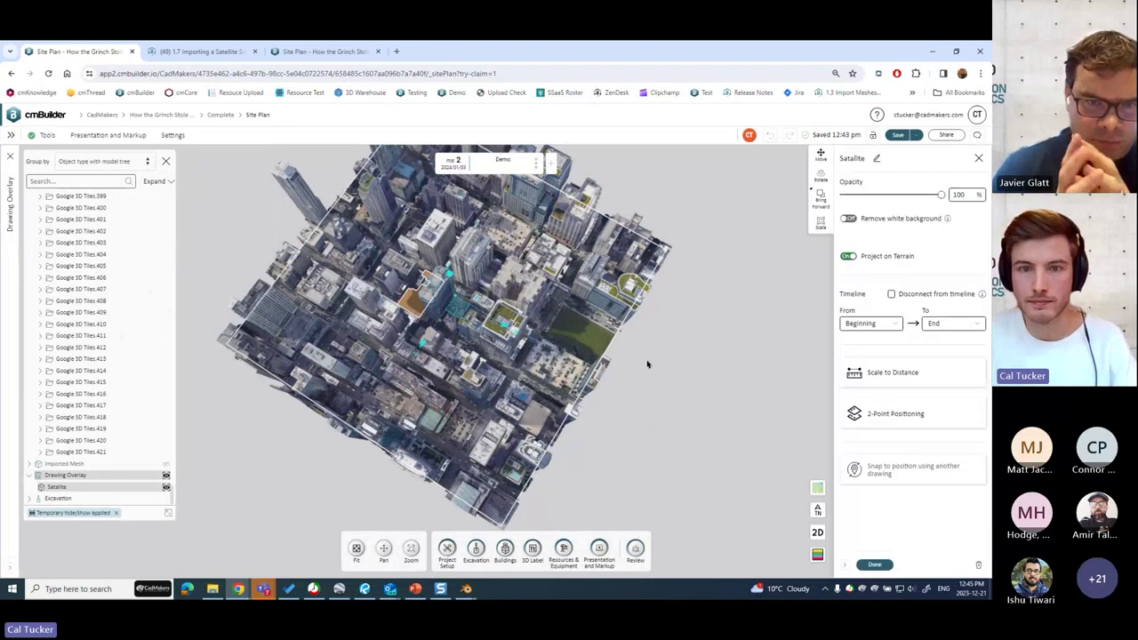
{"action": "key", "text": "Delete"}
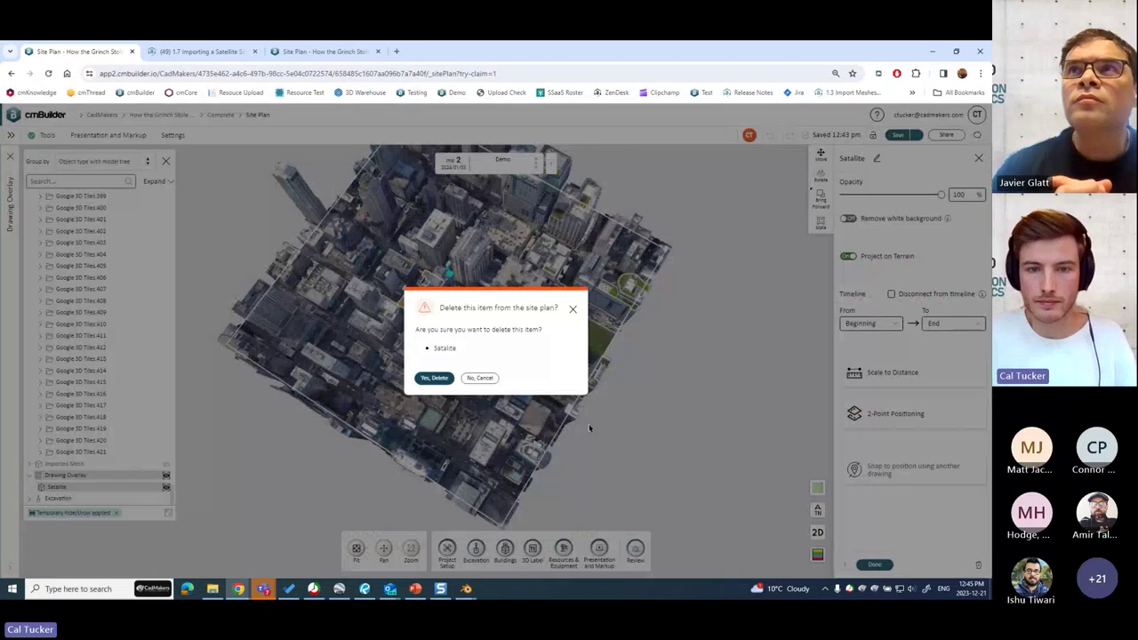
{"action": "key", "text": "Return"}
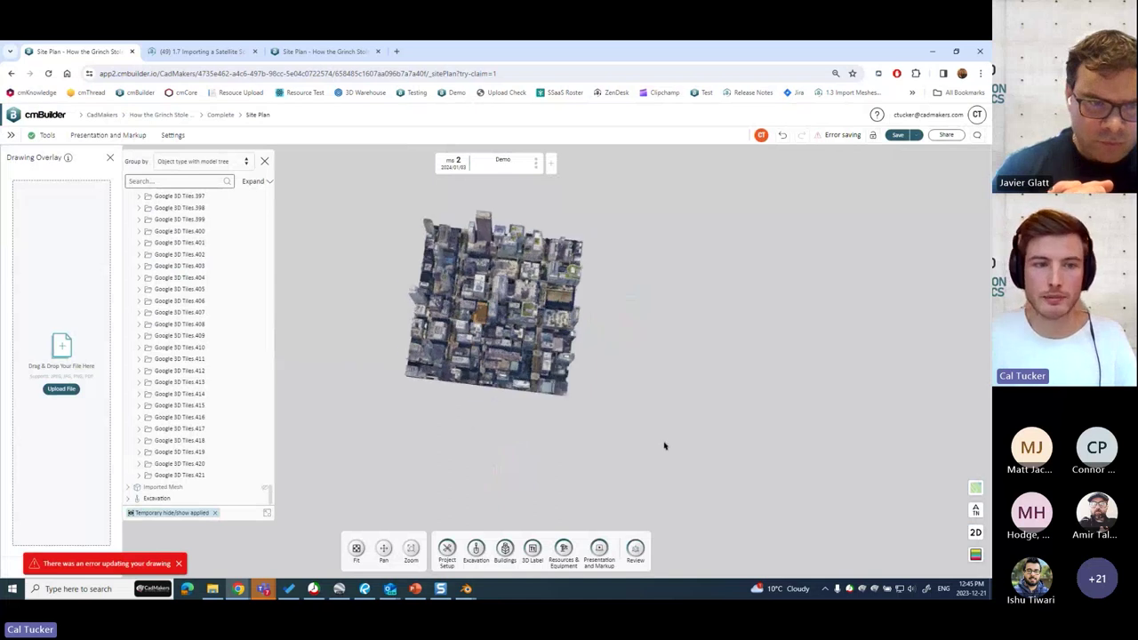
{"action": "left_click", "coordinate": [109, 158]}
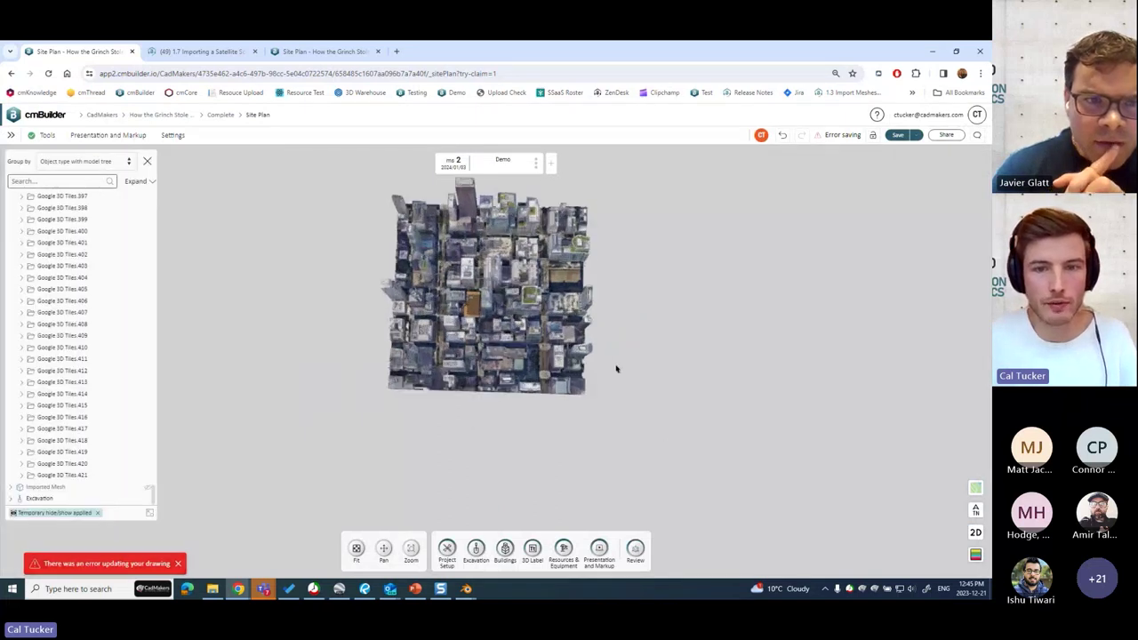
Step: Start a new file upload under Project Setup > Drawing Overlay
{"action": "left_click", "coordinate": [447, 549]}
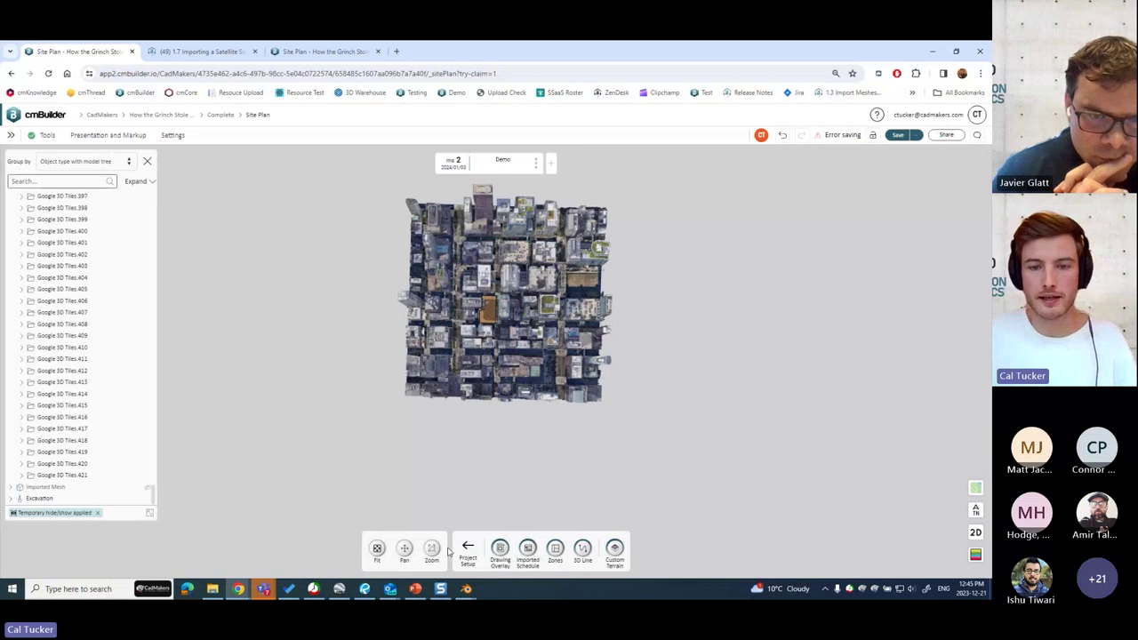
{"action": "left_click", "coordinate": [500, 551]}
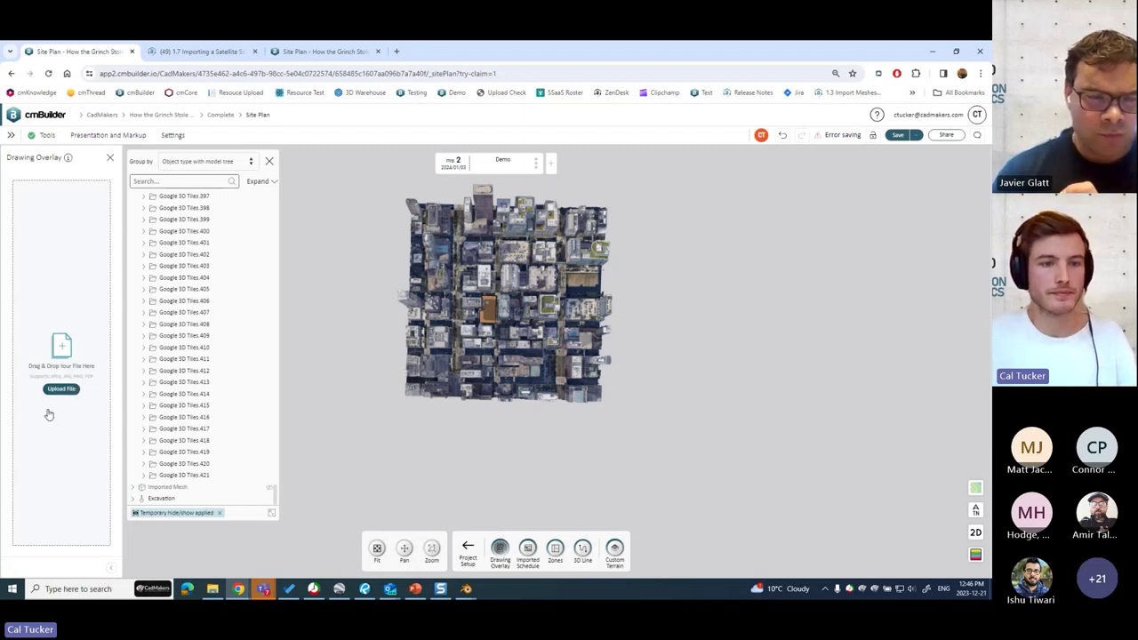
{"action": "left_click", "coordinate": [67, 389]}
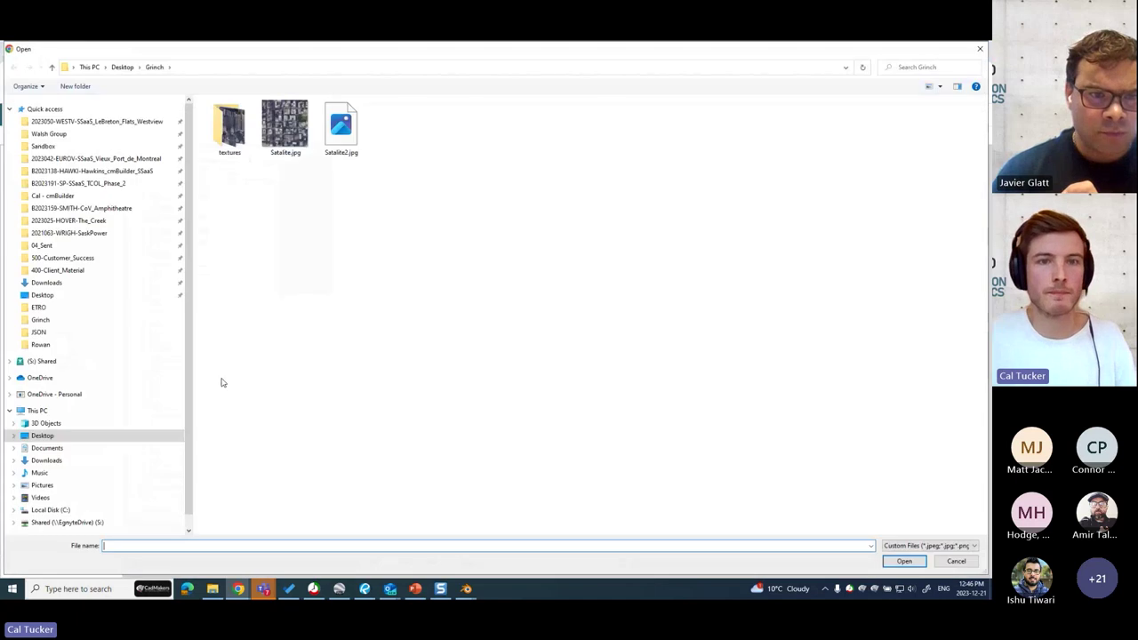
Step: Pick Satalite.jpg in the Grinch folder and upload it as the overlay
{"action": "left_click", "coordinate": [297, 142]}
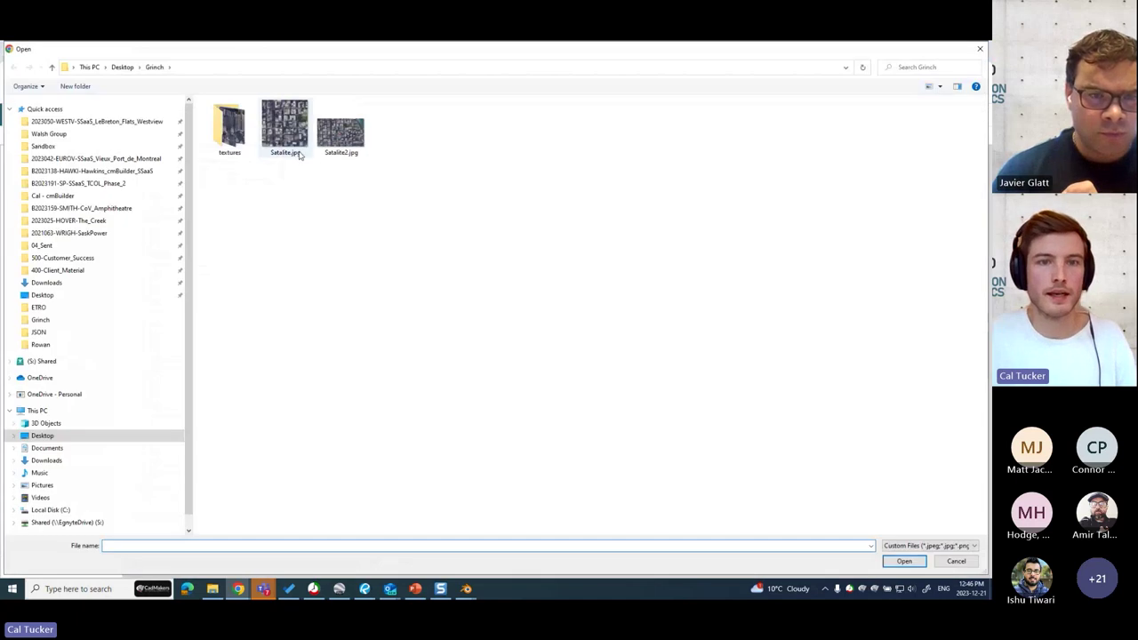
{"action": "left_click", "coordinate": [903, 561]}
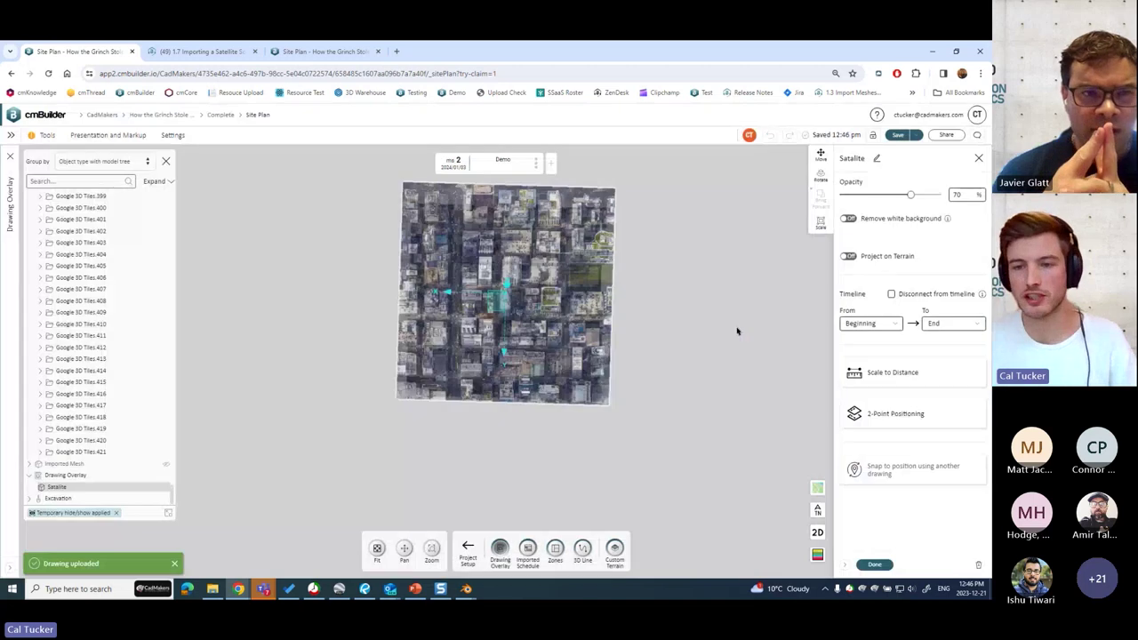
Step: Start 2-Point Positioning and set image points A1 at the crosswalk and A2 at the green field's corner
{"action": "left_click", "coordinate": [889, 415]}
{"action": "left_click_drag", "start_coordinate": [928, 382], "coordinate": [942, 378]}
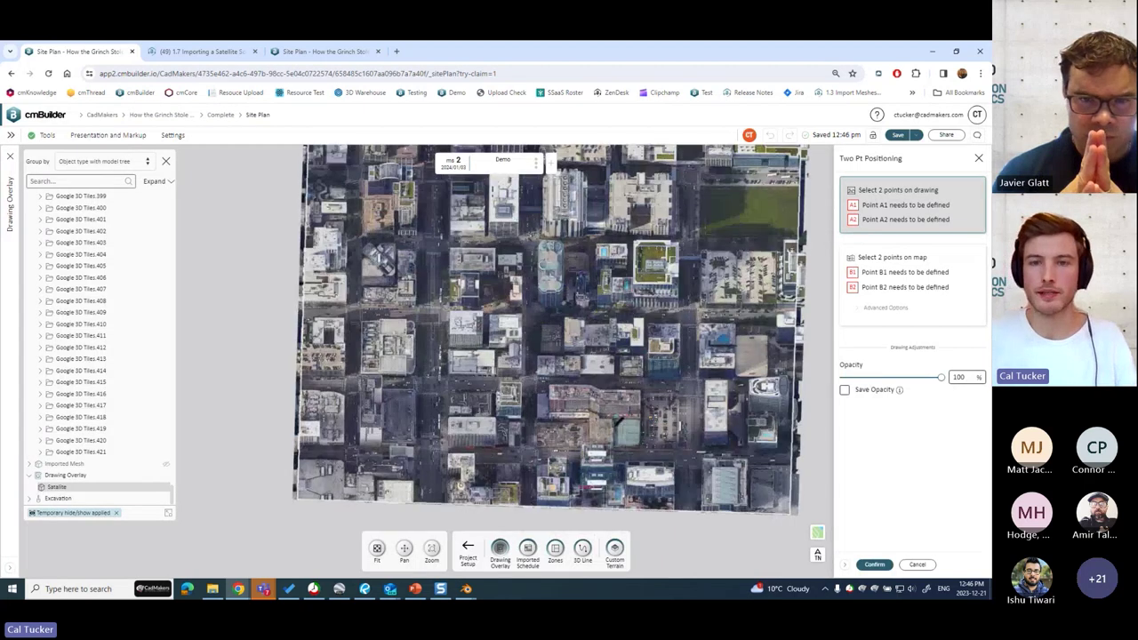
{"action": "scroll", "coordinate": [419, 406], "scroll_direction": "up", "scroll_amount": 5}
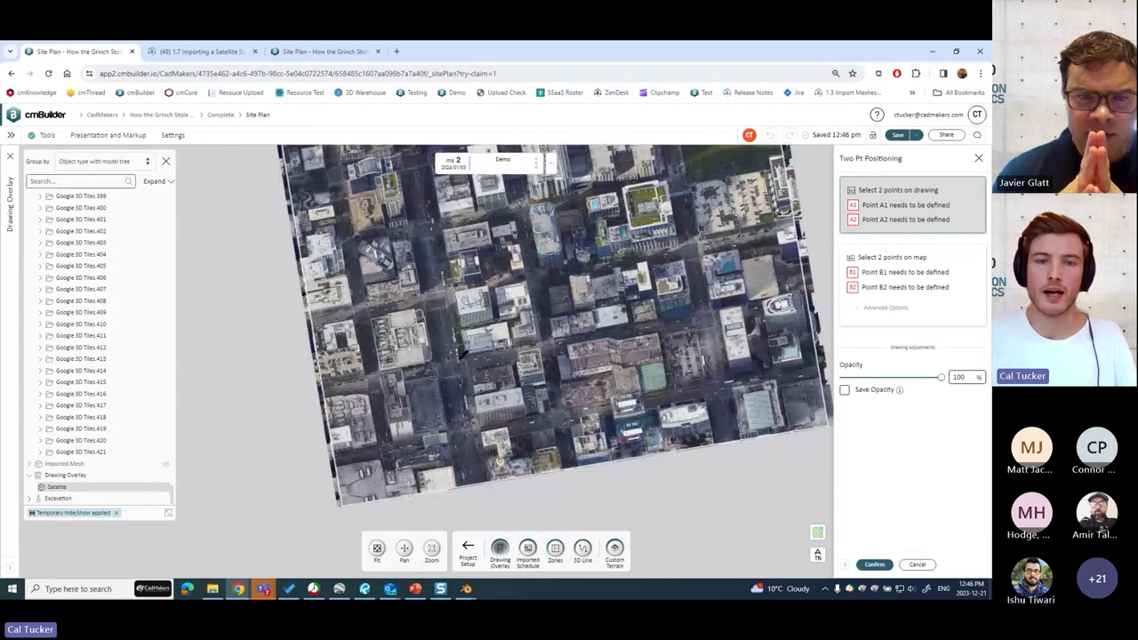
{"action": "scroll", "coordinate": [608, 349], "scroll_direction": "up", "scroll_amount": 4}
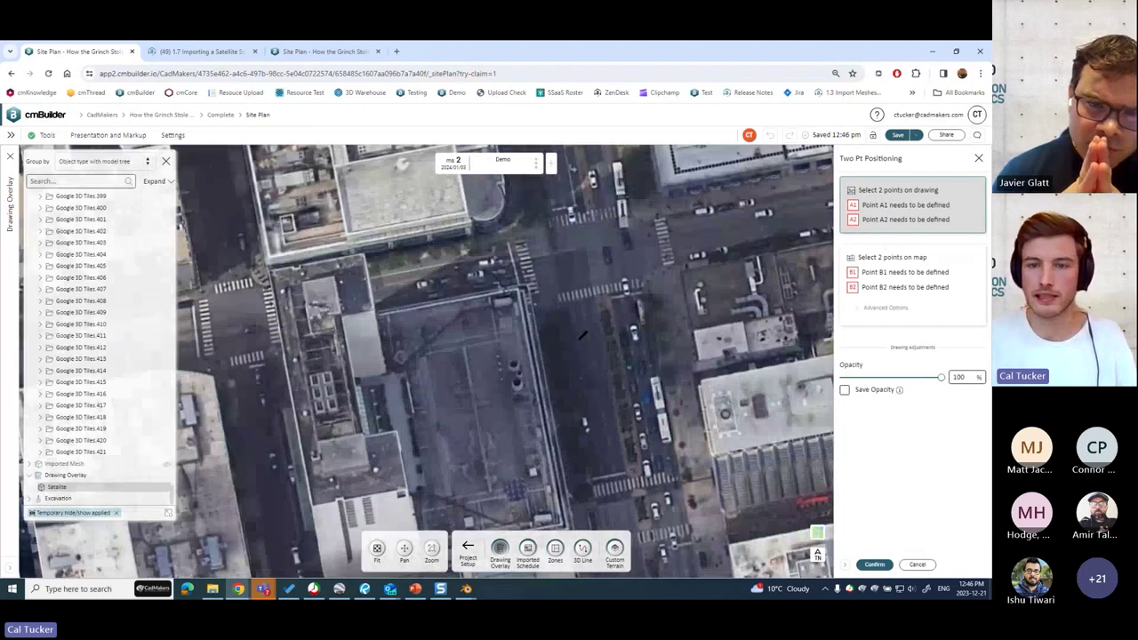
{"action": "left_click_drag", "start_coordinate": [662, 350], "coordinate": [572, 257]}
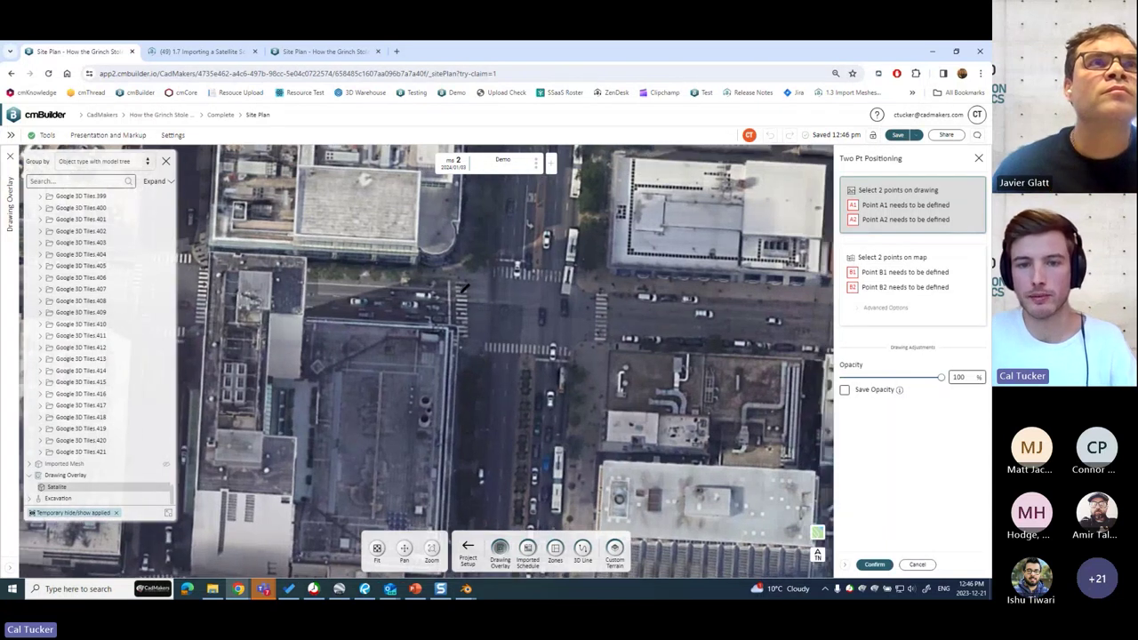
{"action": "scroll", "coordinate": [483, 325], "scroll_direction": "up", "scroll_amount": 3}
{"action": "left_click", "coordinate": [443, 337]}
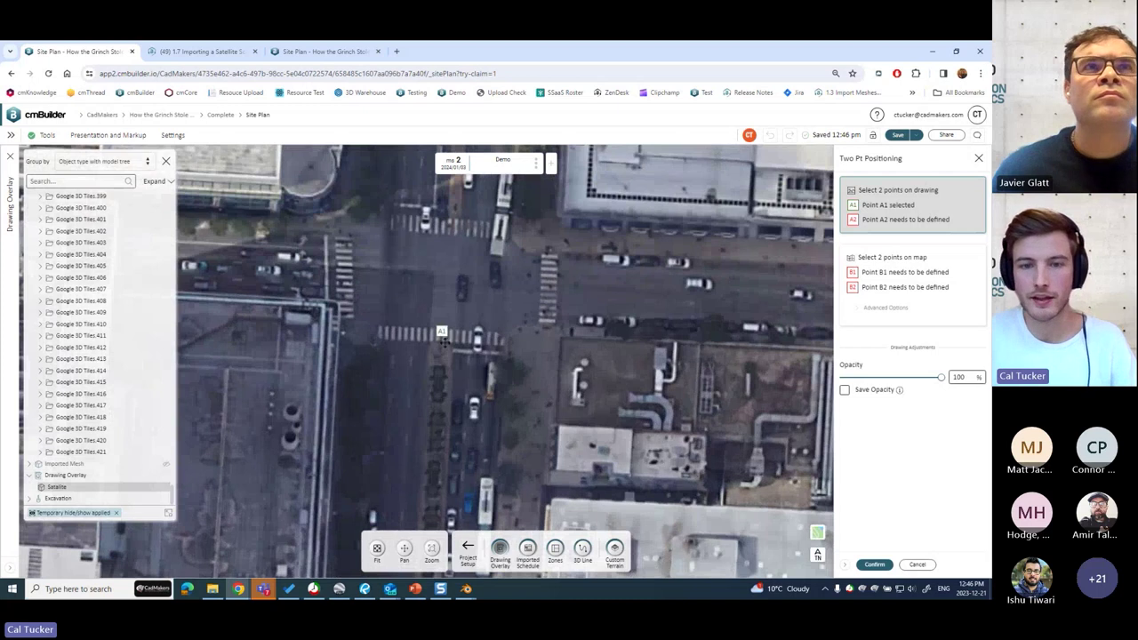
{"action": "scroll", "coordinate": [443, 344], "scroll_direction": "down", "scroll_amount": 5}
{"action": "left_click_drag", "start_coordinate": [705, 203], "coordinate": [486, 355]}
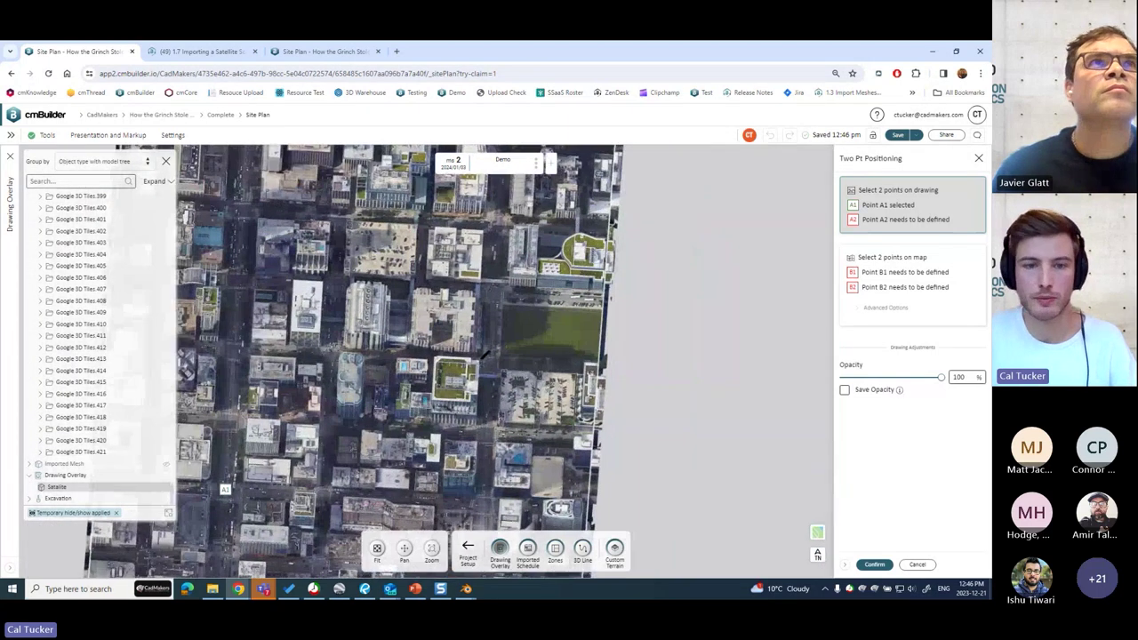
{"action": "scroll", "coordinate": [484, 353], "scroll_direction": "up", "scroll_amount": 2}
{"action": "scroll", "coordinate": [503, 286], "scroll_direction": "up", "scroll_amount": 3}
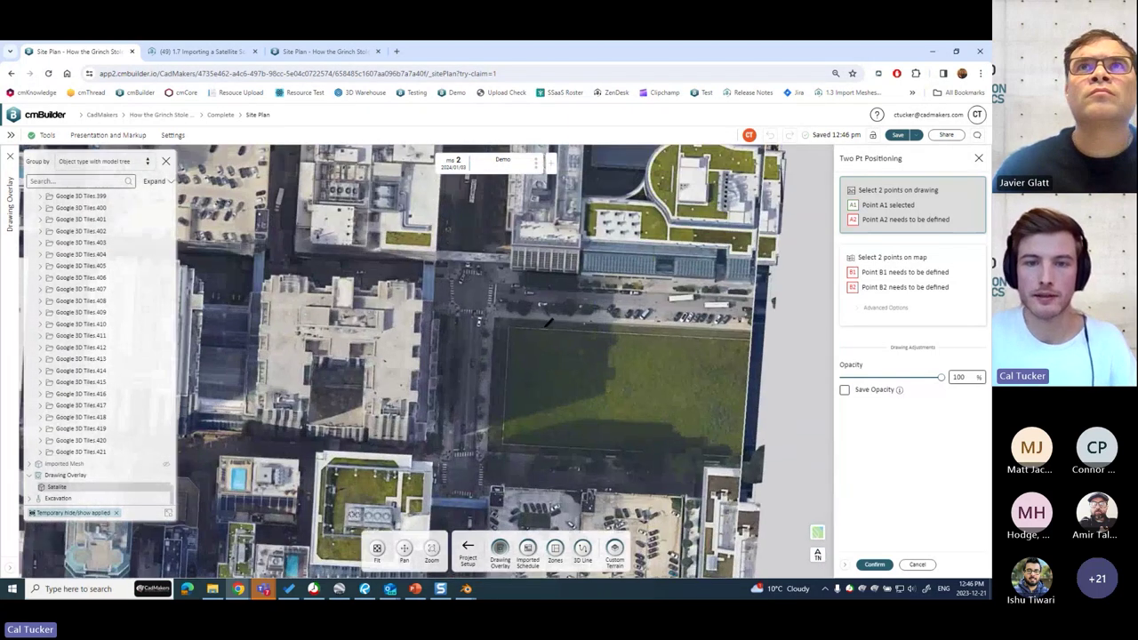
{"action": "left_click", "coordinate": [498, 296]}
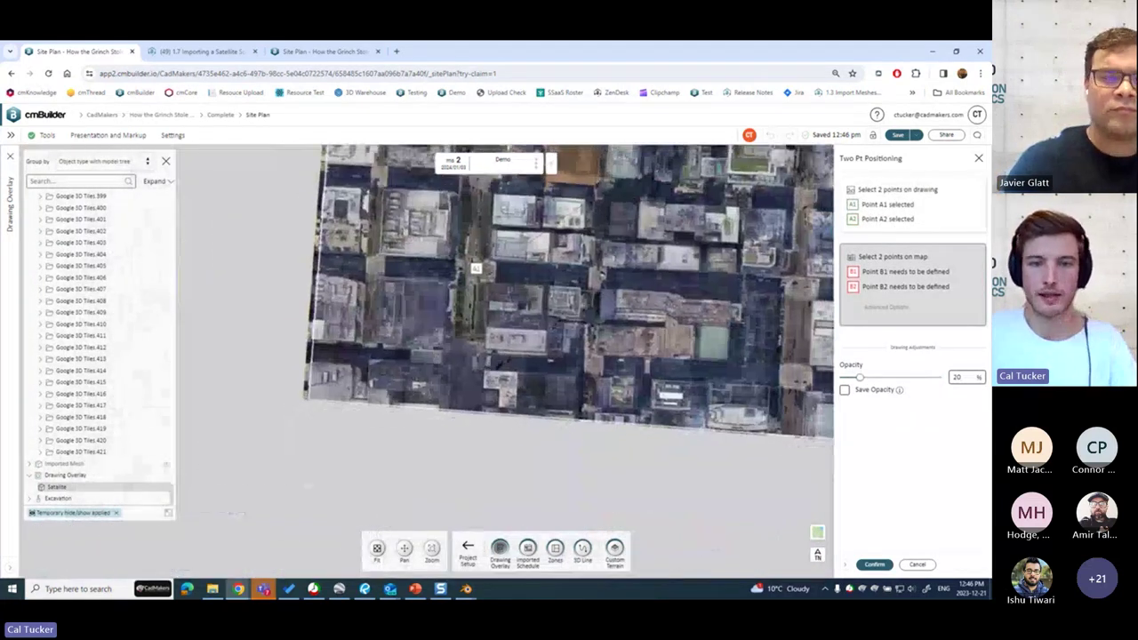
Step: Mark matching map points B1 and B2 beneath the faded overlay and confirm the alignment
{"action": "left_click_drag", "start_coordinate": [859, 378], "coordinate": [839, 378]}
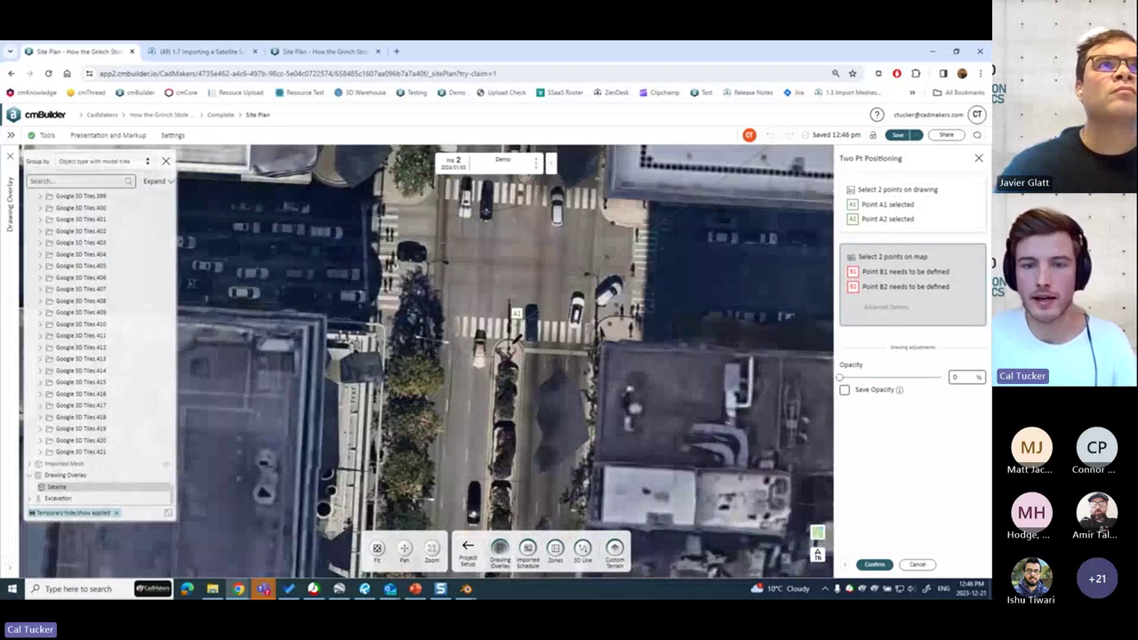
{"action": "left_click", "coordinate": [508, 339]}
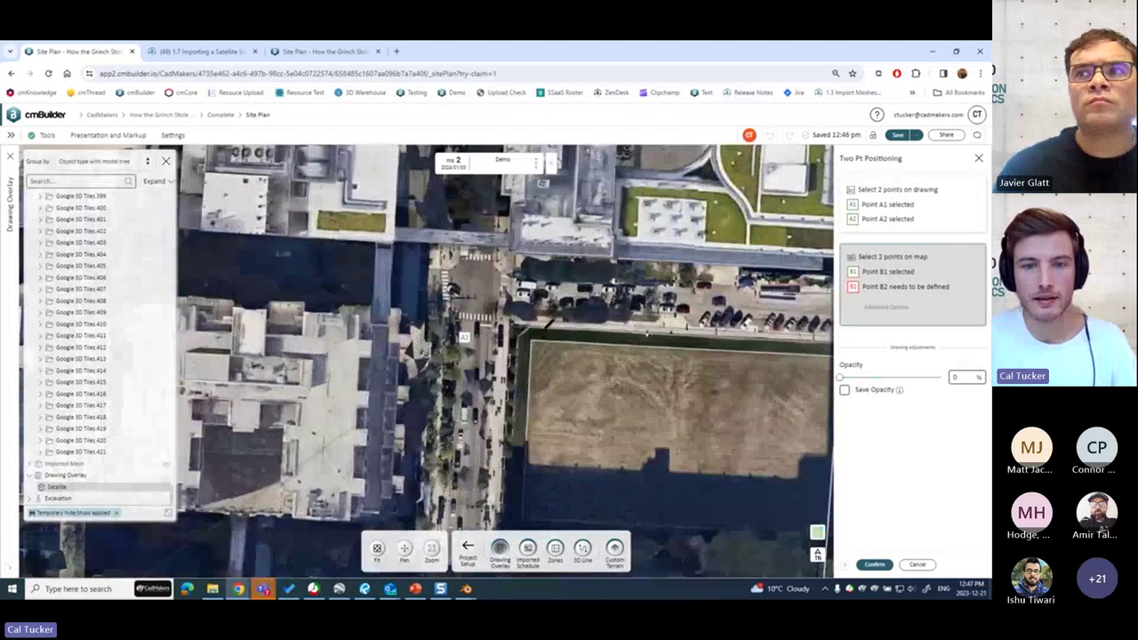
{"action": "left_click", "coordinate": [463, 338]}
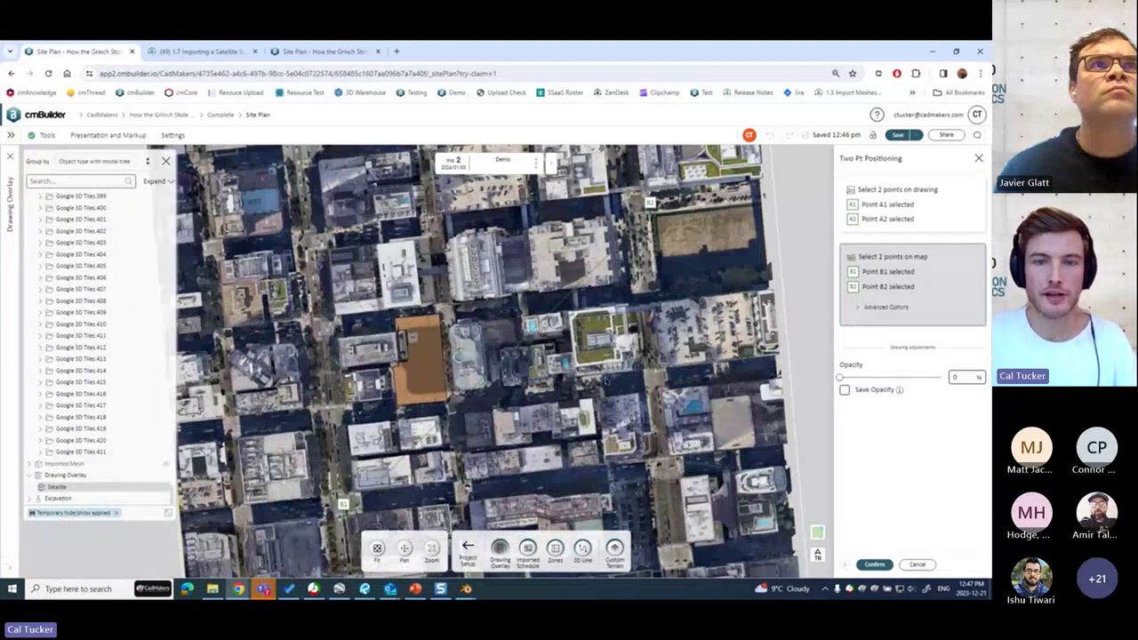
{"action": "left_click_drag", "start_coordinate": [841, 378], "coordinate": [941, 378]}
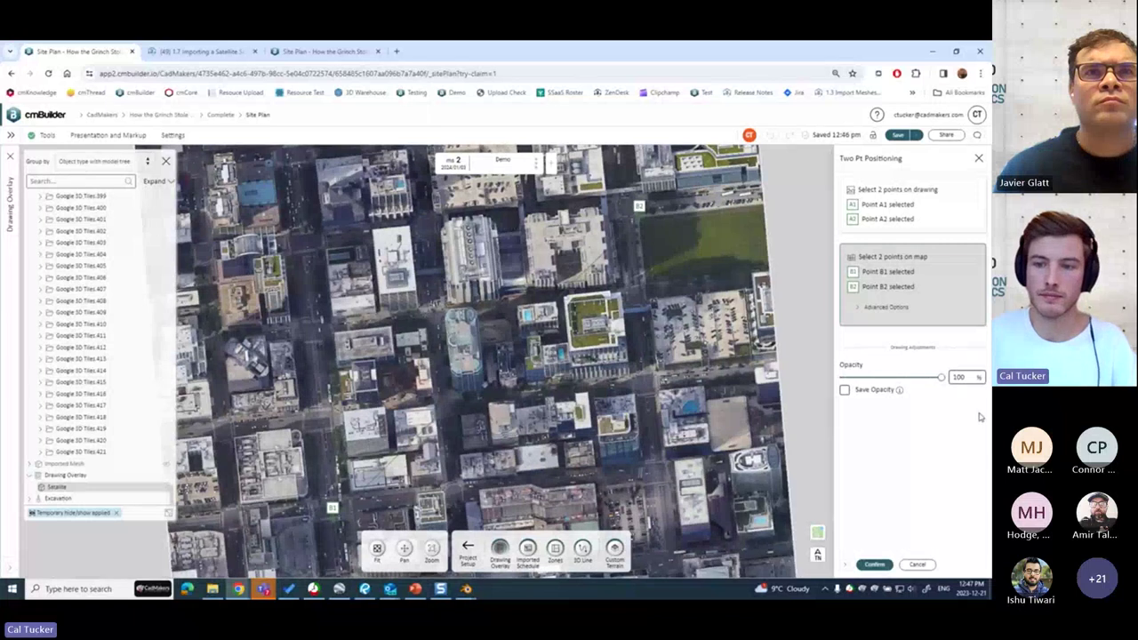
{"action": "left_click", "coordinate": [874, 563]}
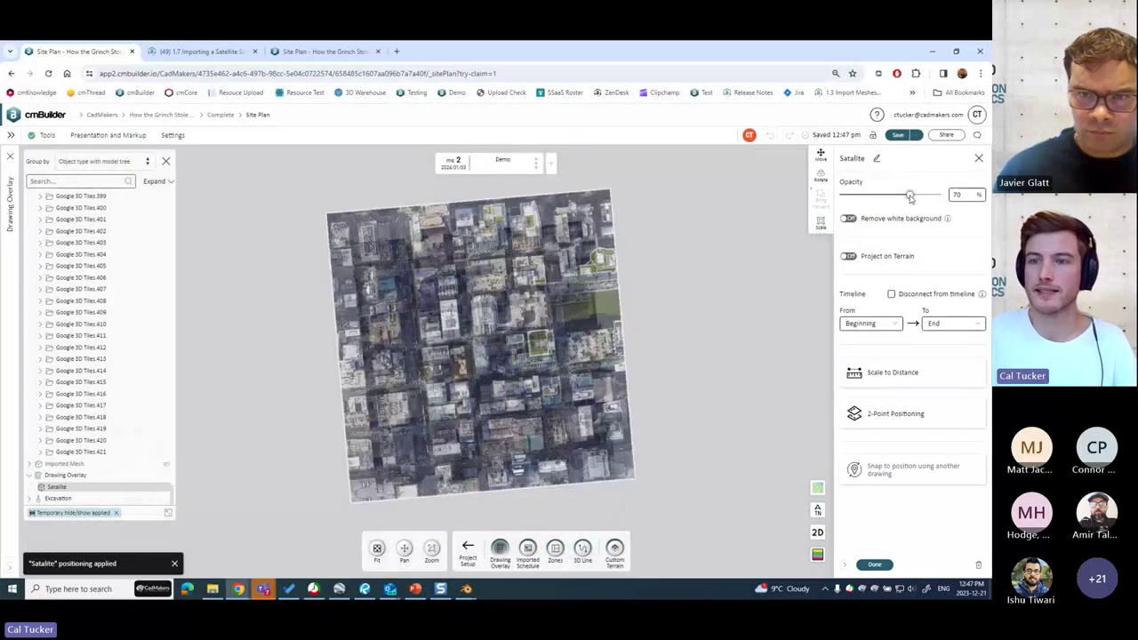
Step: Set the Satalite overlay to 100% opacity, enable Project on Terrain, and click Done
{"action": "left_click_drag", "start_coordinate": [909, 198], "coordinate": [942, 195]}
{"action": "left_click", "coordinate": [849, 256]}
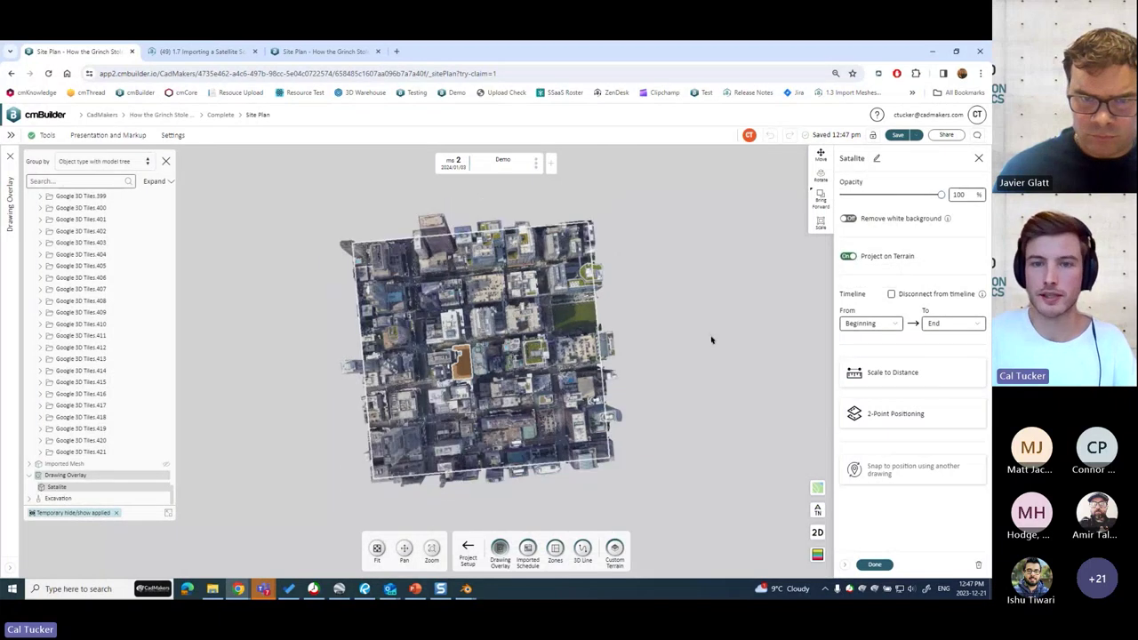
{"action": "left_click", "coordinate": [874, 564]}
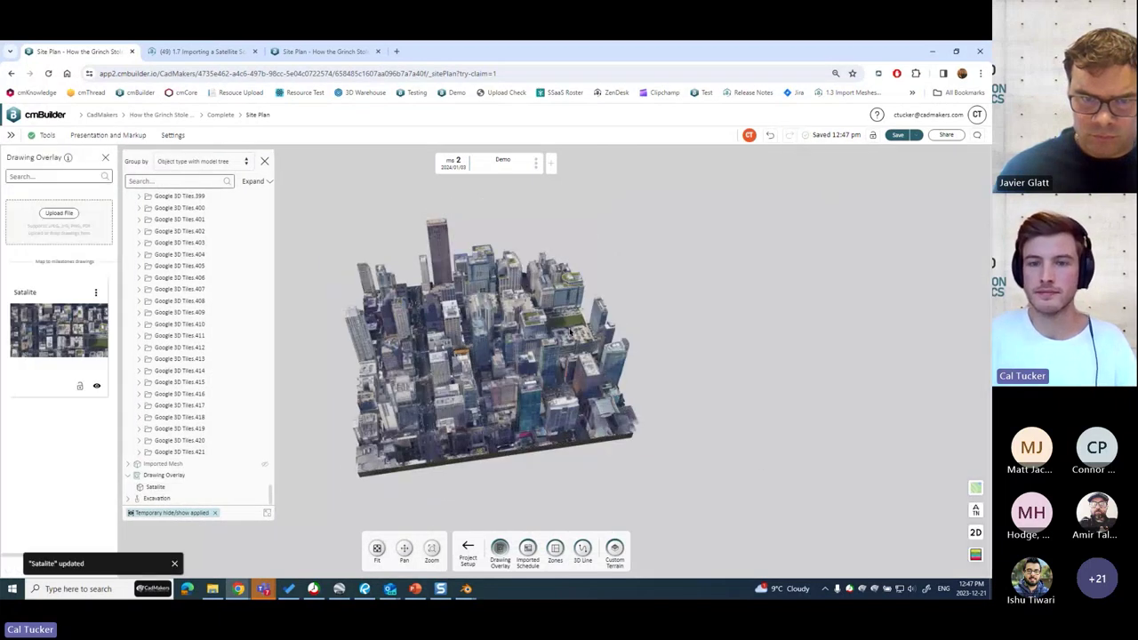
{"action": "scroll", "coordinate": [570, 331], "scroll_direction": "up", "scroll_amount": 10}
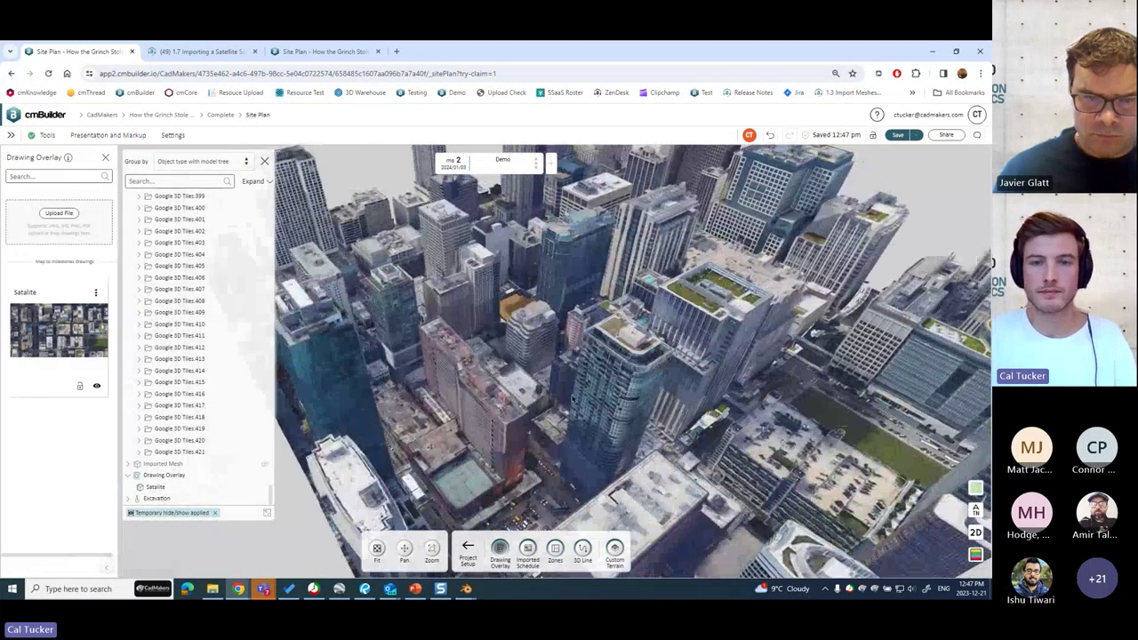
{"action": "middle_click_drag", "start_coordinate": [570, 330], "coordinate": [582, 366]}
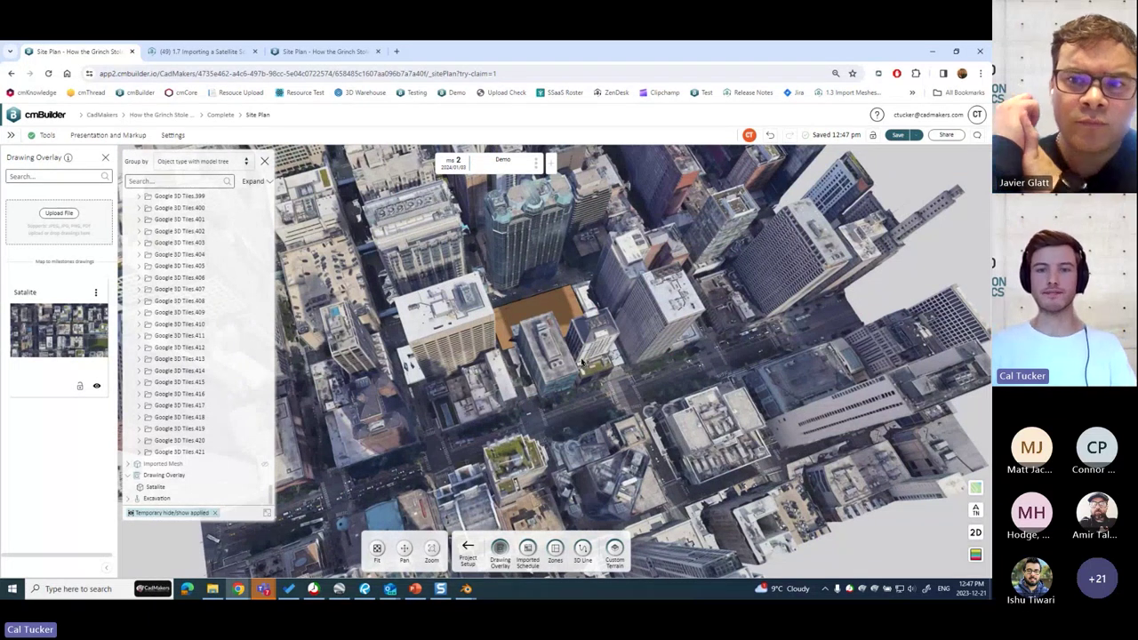
Step: Orbit and zoom around the orange excavation block until the parcel lines up square
{"action": "scroll", "coordinate": [563, 304], "scroll_direction": "up", "scroll_amount": 5}
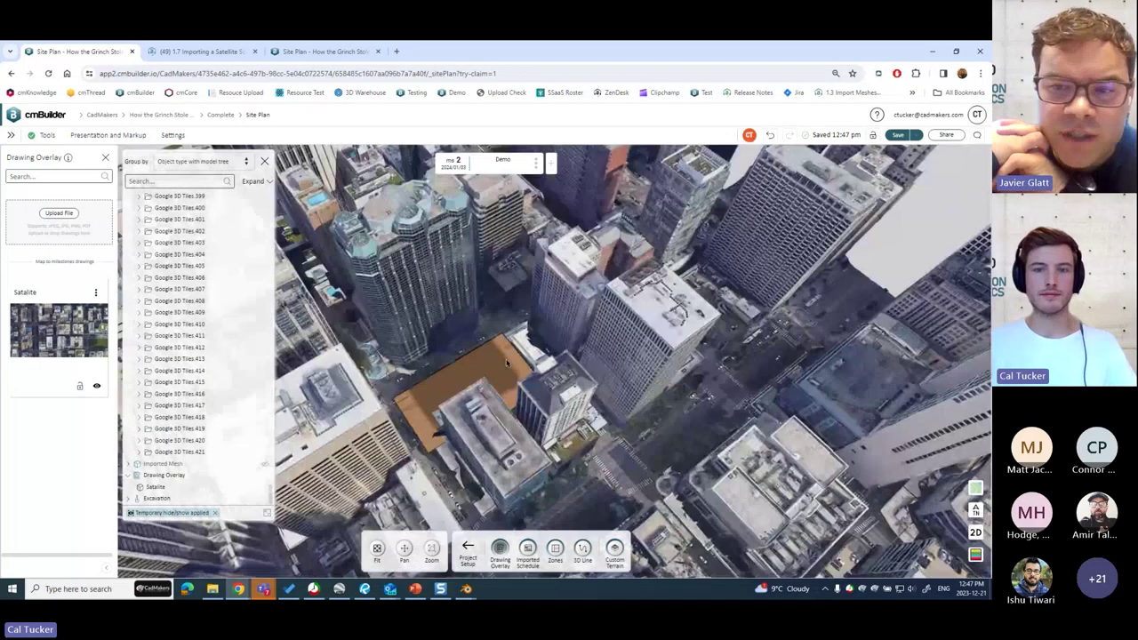
{"action": "mouse_move", "coordinate": [507, 363]}
{"action": "middle_mouse_down"}
{"action": "mouse_move", "coordinate": [602, 351]}
{"action": "mouse_move", "coordinate": [494, 364]}
{"action": "middle_mouse_up"}
{"action": "scroll", "coordinate": [494, 364], "scroll_direction": "up", "scroll_amount": 5}
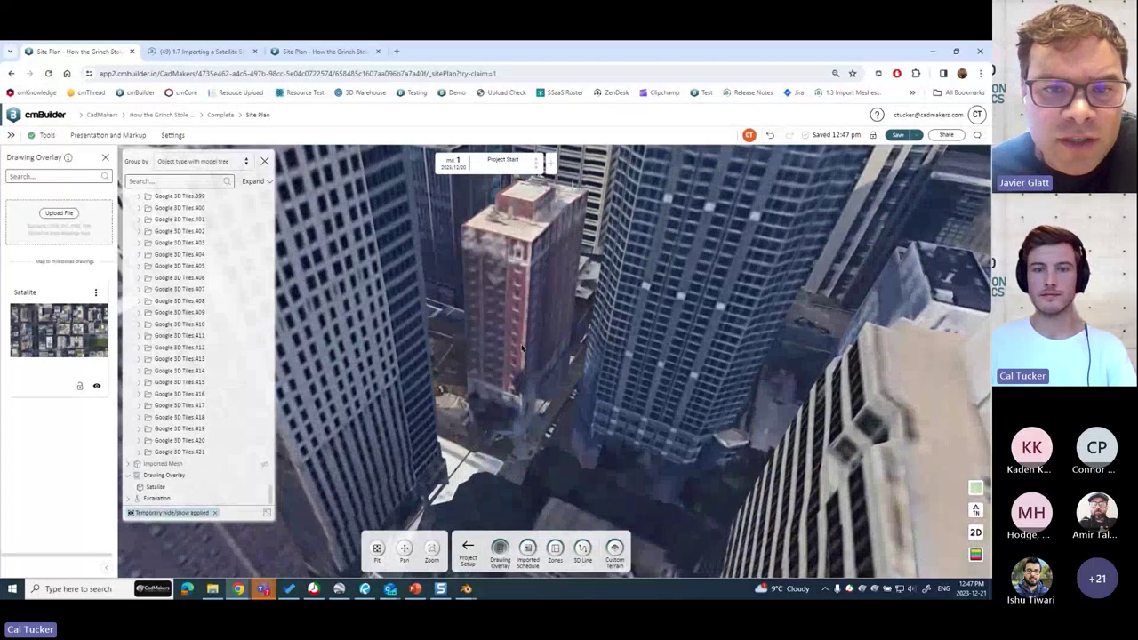
{"action": "scroll", "coordinate": [521, 349], "scroll_direction": "down", "scroll_amount": 5}
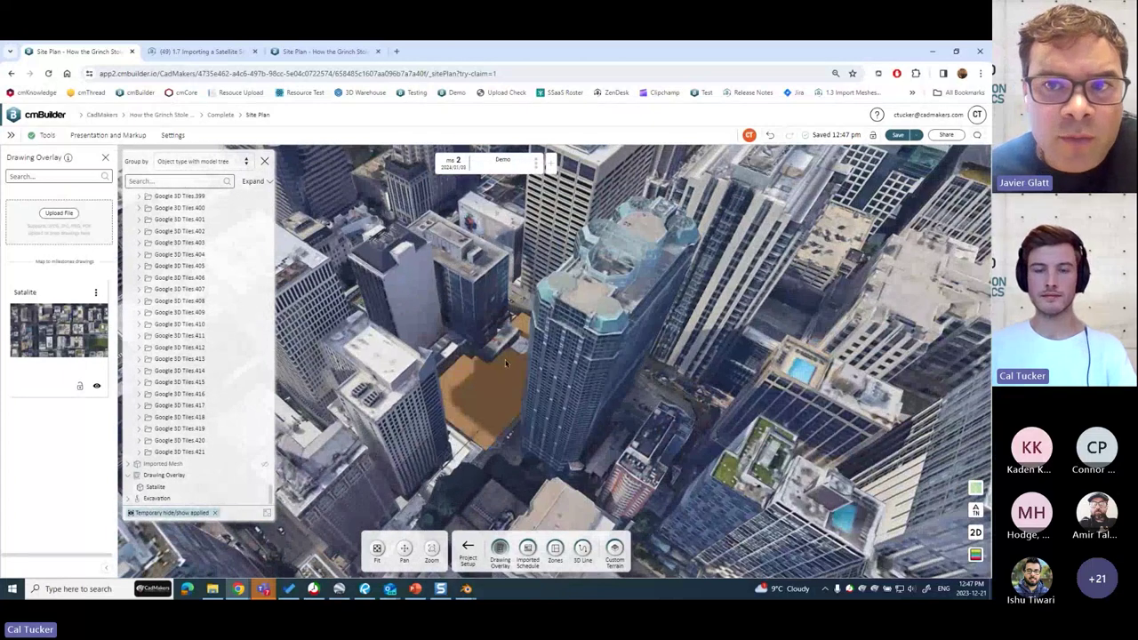
{"action": "scroll", "coordinate": [505, 364], "scroll_direction": "up", "scroll_amount": 10}
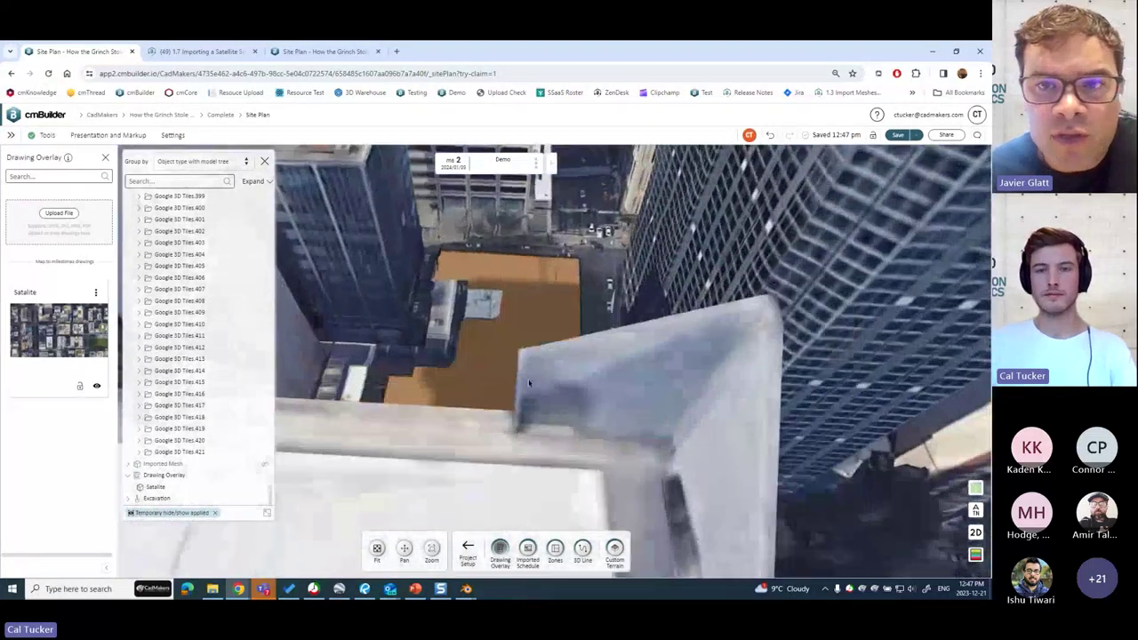
{"action": "scroll", "coordinate": [528, 379], "scroll_direction": "down", "scroll_amount": 8}
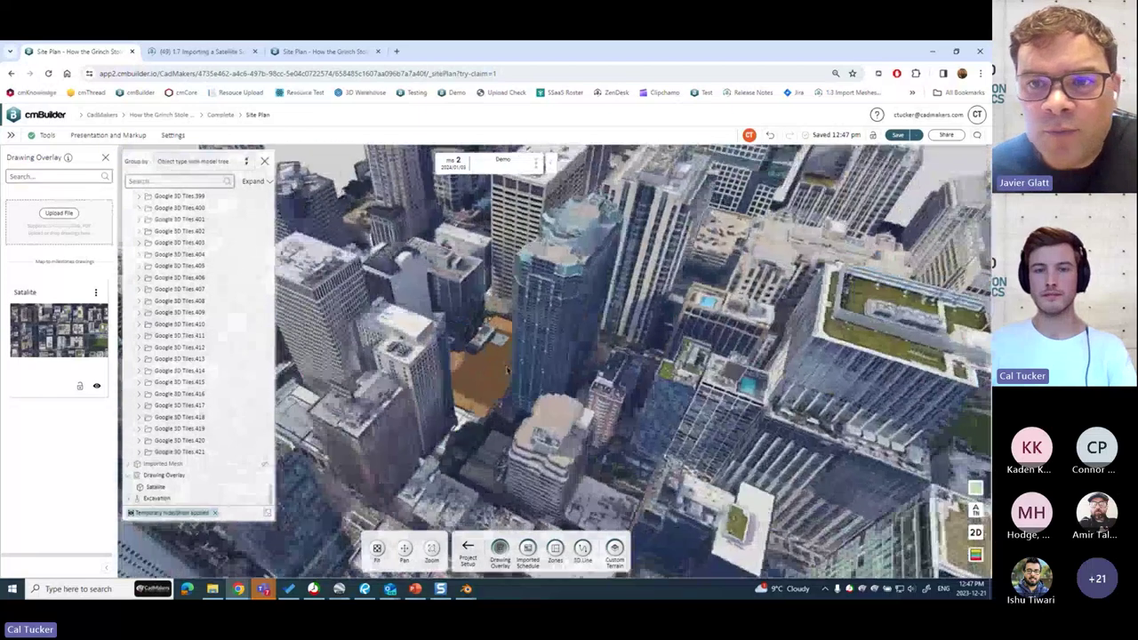
{"action": "scroll", "coordinate": [507, 369], "scroll_direction": "down", "scroll_amount": 2}
{"action": "scroll", "coordinate": [489, 378], "scroll_direction": "down", "scroll_amount": 10}
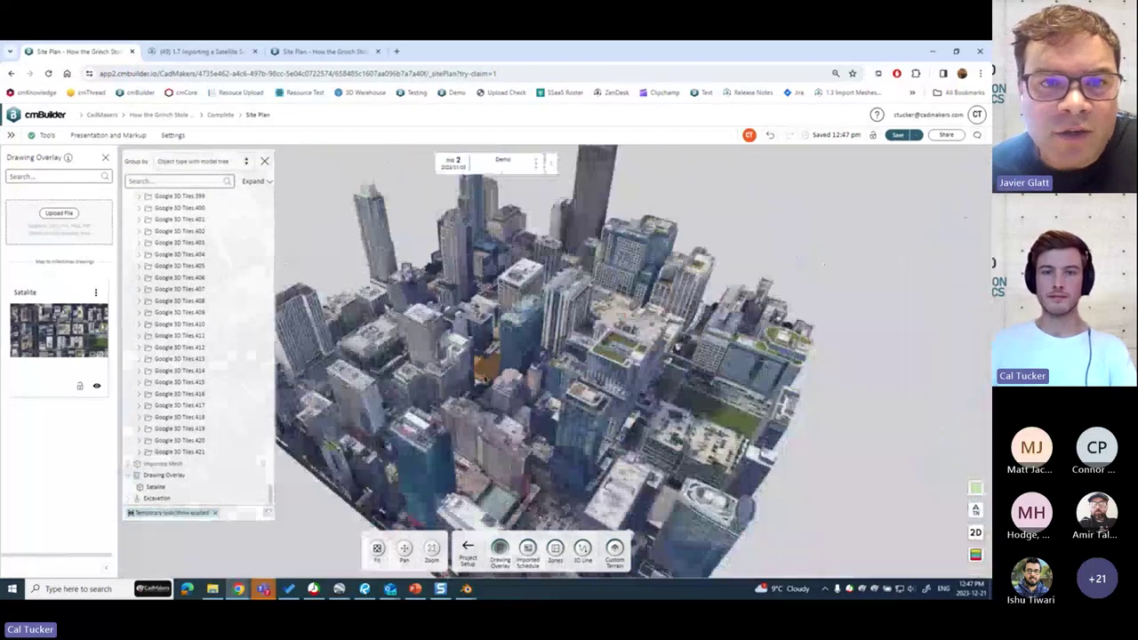
{"action": "scroll", "coordinate": [511, 373], "scroll_direction": "up", "scroll_amount": 10}
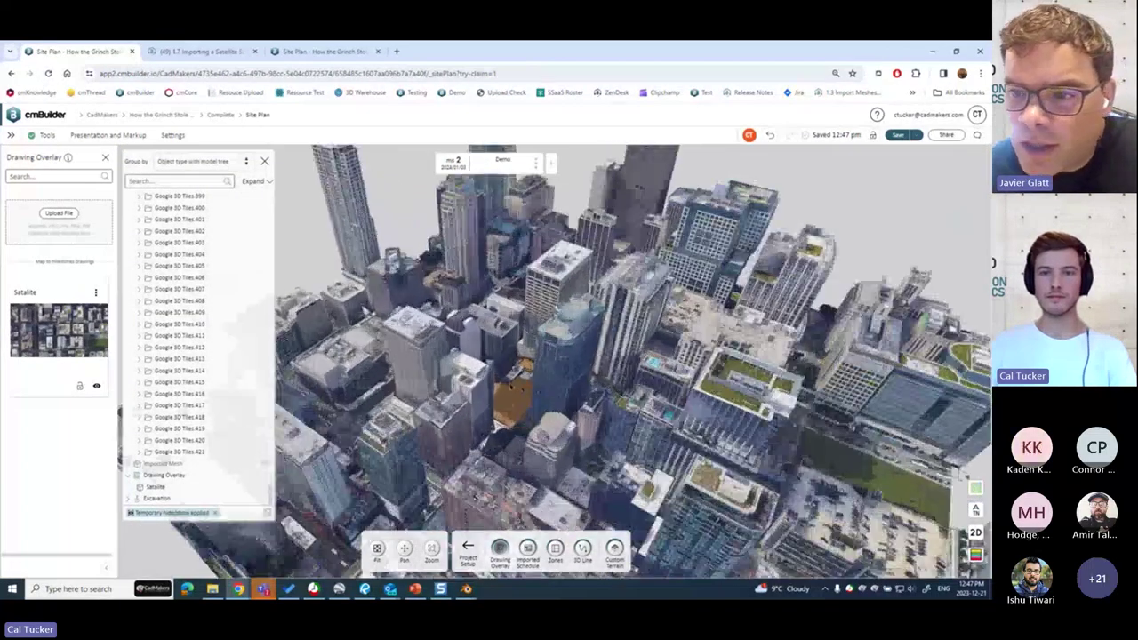
{"action": "scroll", "coordinate": [480, 398], "scroll_direction": "up", "scroll_amount": 6}
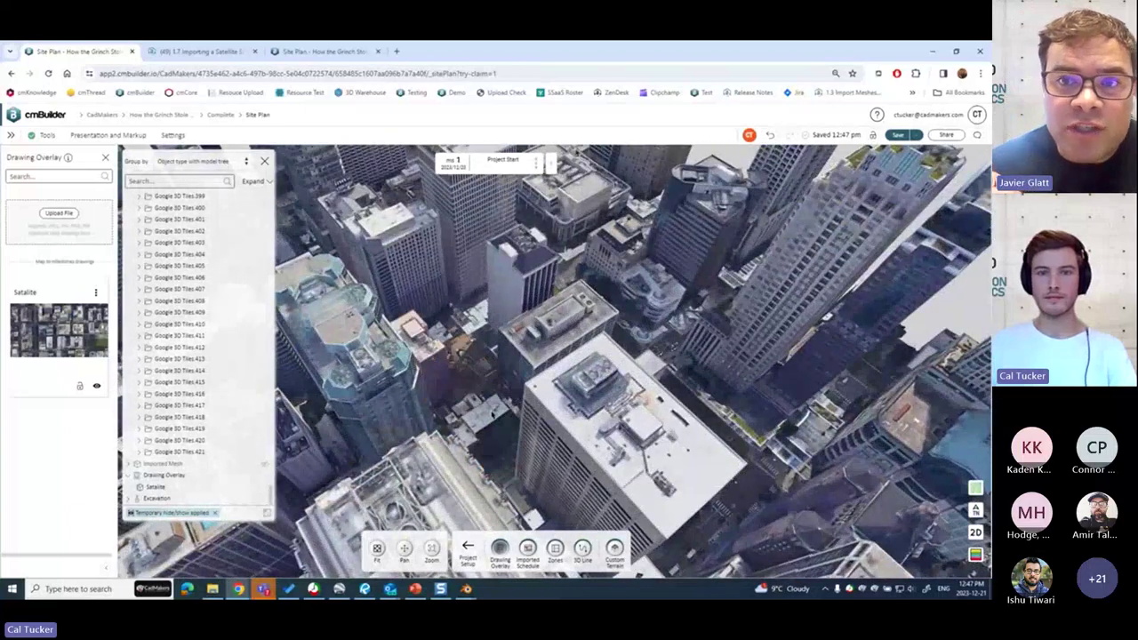
{"action": "scroll", "coordinate": [525, 356], "scroll_direction": "up", "scroll_amount": 6}
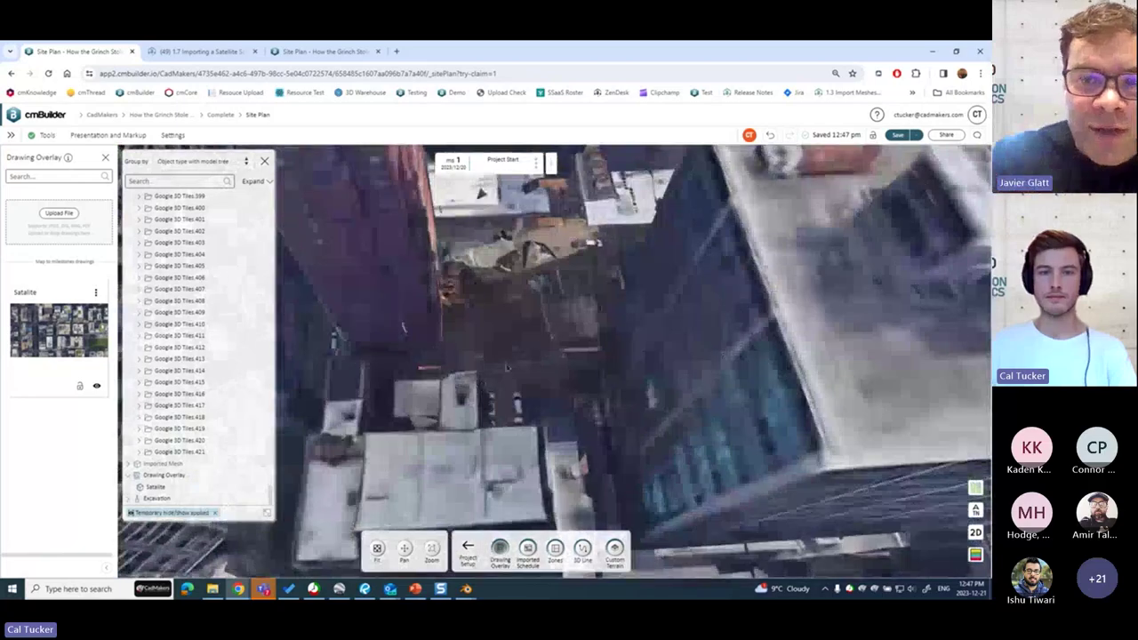
{"action": "scroll", "coordinate": [527, 355], "scroll_direction": "down", "scroll_amount": 6}
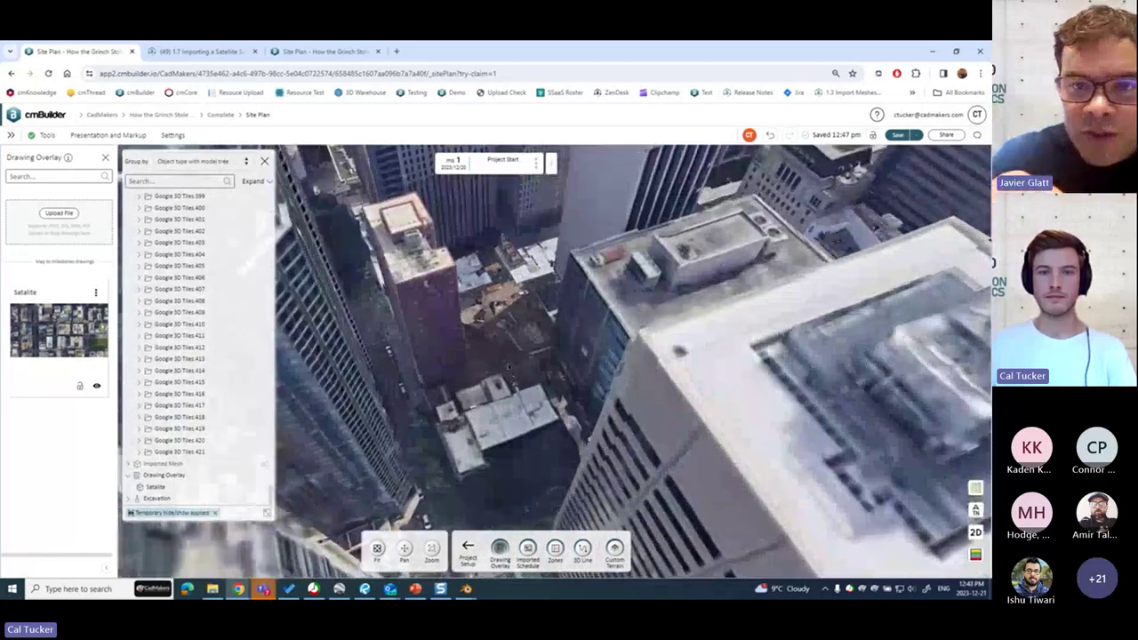
{"action": "scroll", "coordinate": [529, 364], "scroll_direction": "up", "scroll_amount": 4}
{"action": "scroll", "coordinate": [531, 360], "scroll_direction": "down", "scroll_amount": 6}
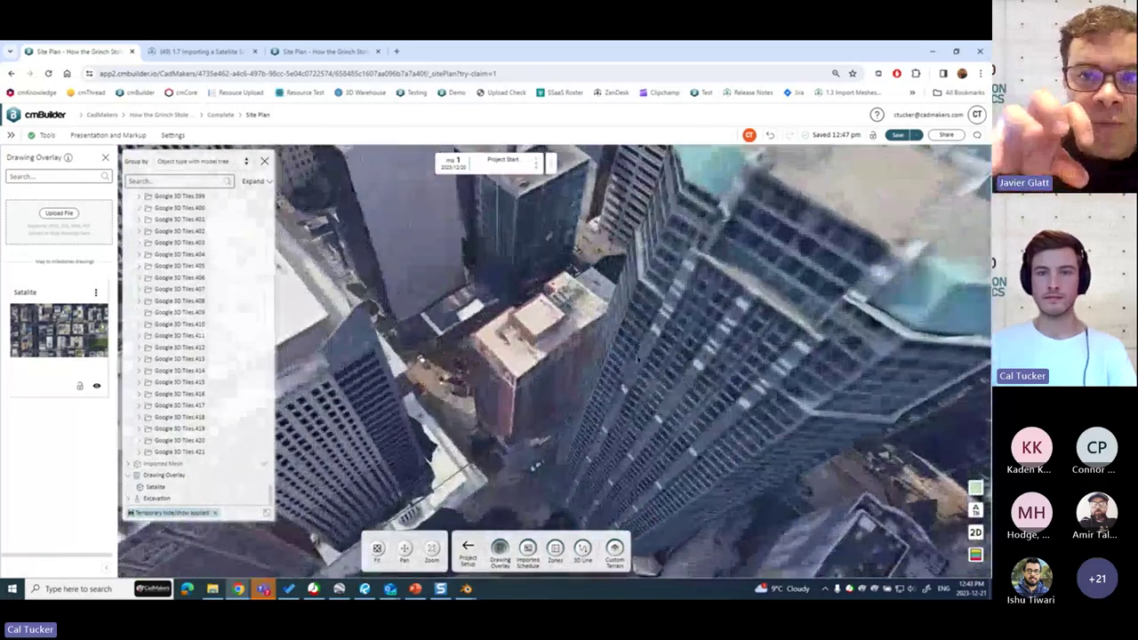
{"action": "scroll", "coordinate": [531, 356], "scroll_direction": "up", "scroll_amount": 2}
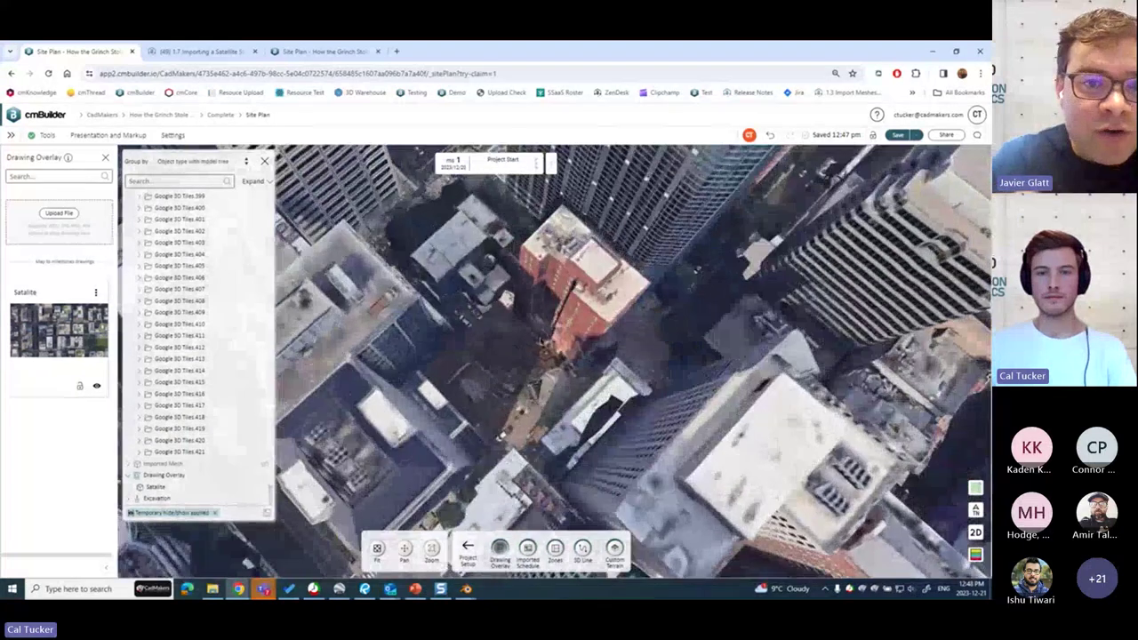
{"action": "middle_click_drag", "start_coordinate": [534, 360], "coordinate": [465, 394]}
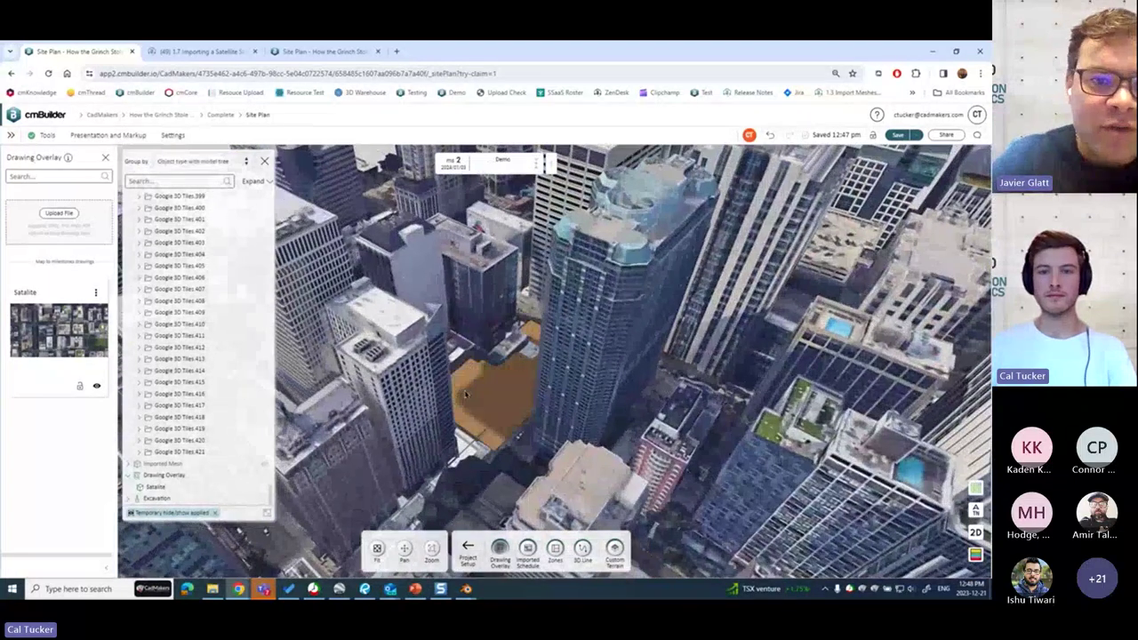